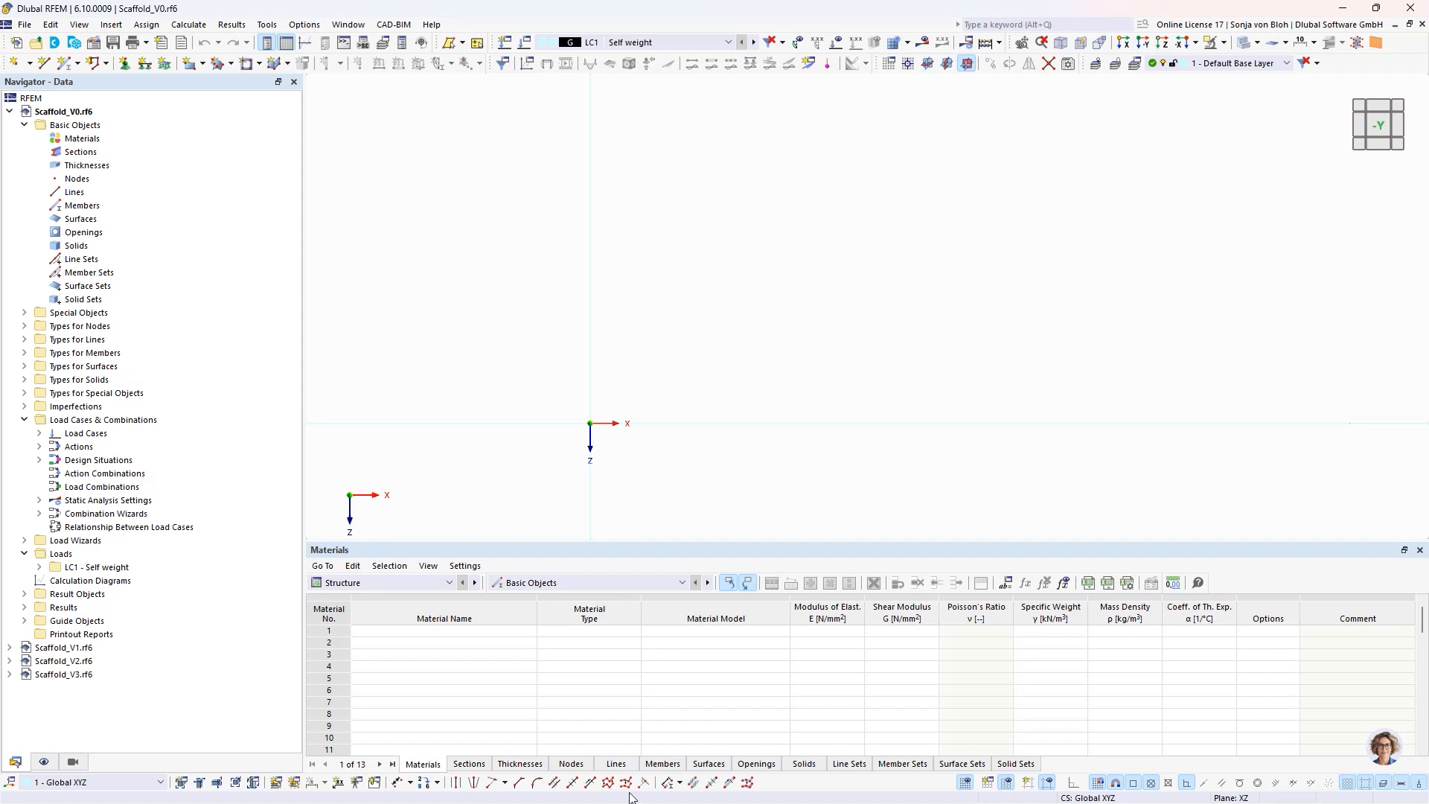
- Examine the coordinate, label and origin options for a new building grid without creating one
{"action": "left_click", "coordinate": [25, 621]}
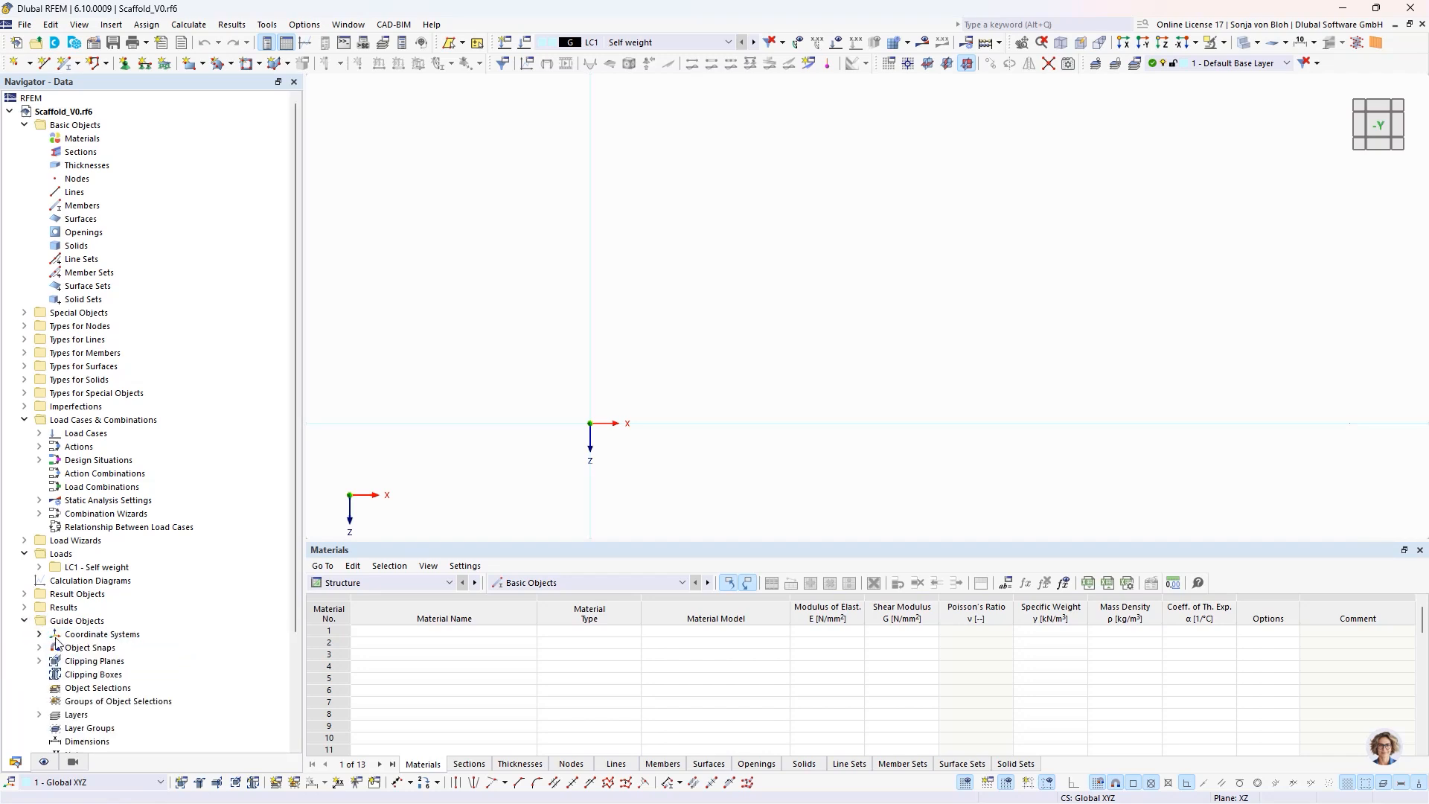
{"action": "scroll", "coordinate": [88, 681], "scroll_direction": "down", "scroll_amount": 1}
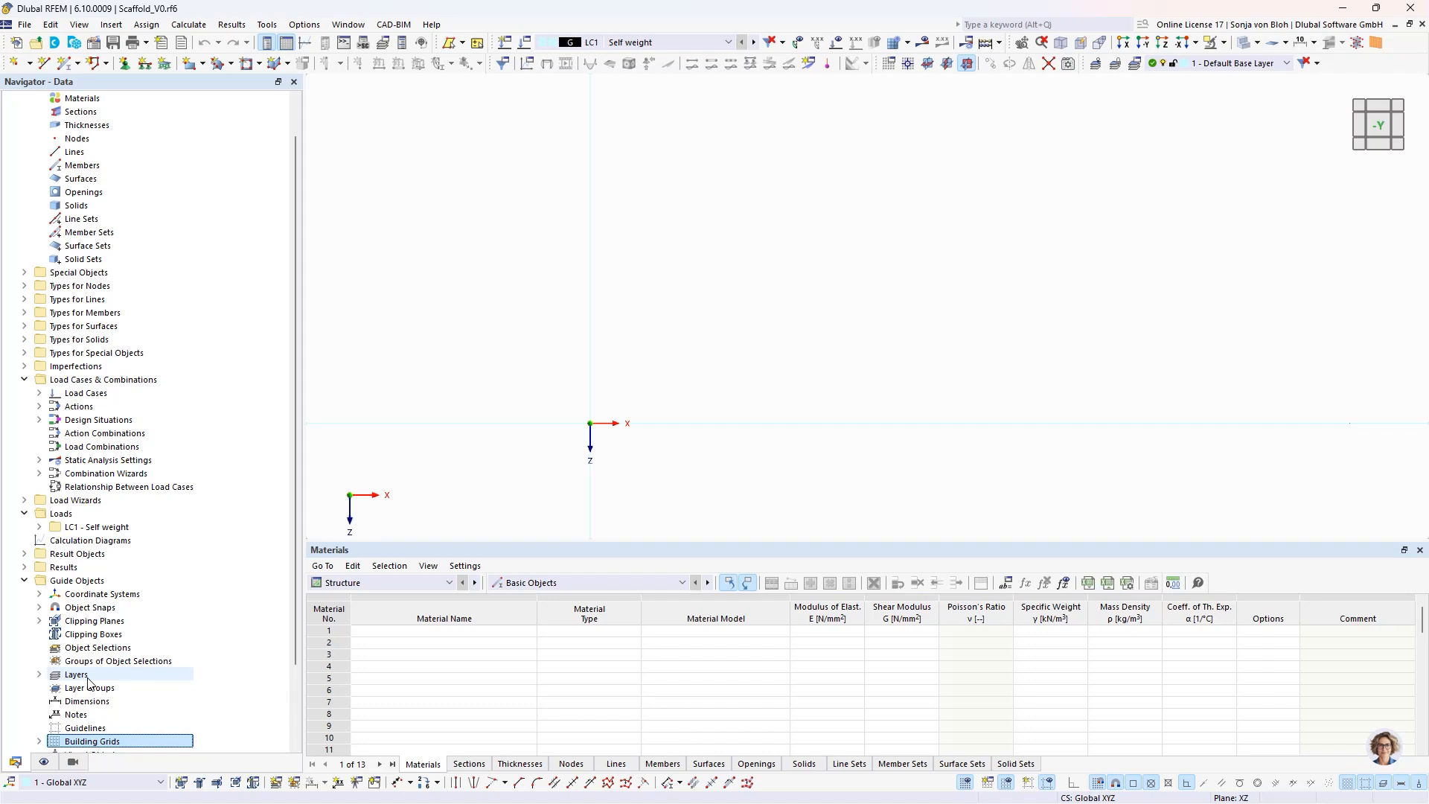
{"action": "scroll", "coordinate": [88, 681], "scroll_direction": "down", "scroll_amount": 1}
{"action": "right_click", "coordinate": [85, 701]}
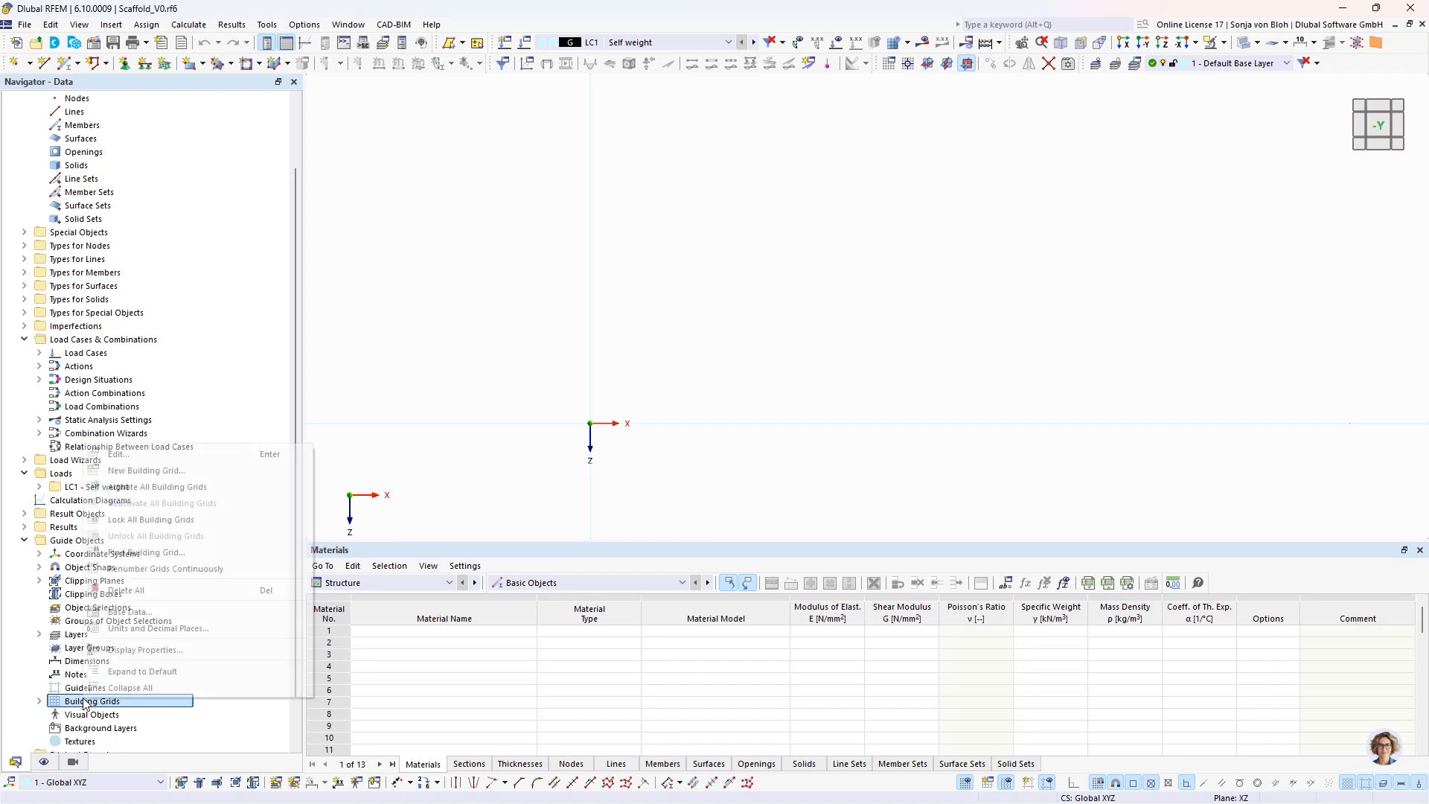
{"action": "left_click", "coordinate": [165, 472]}
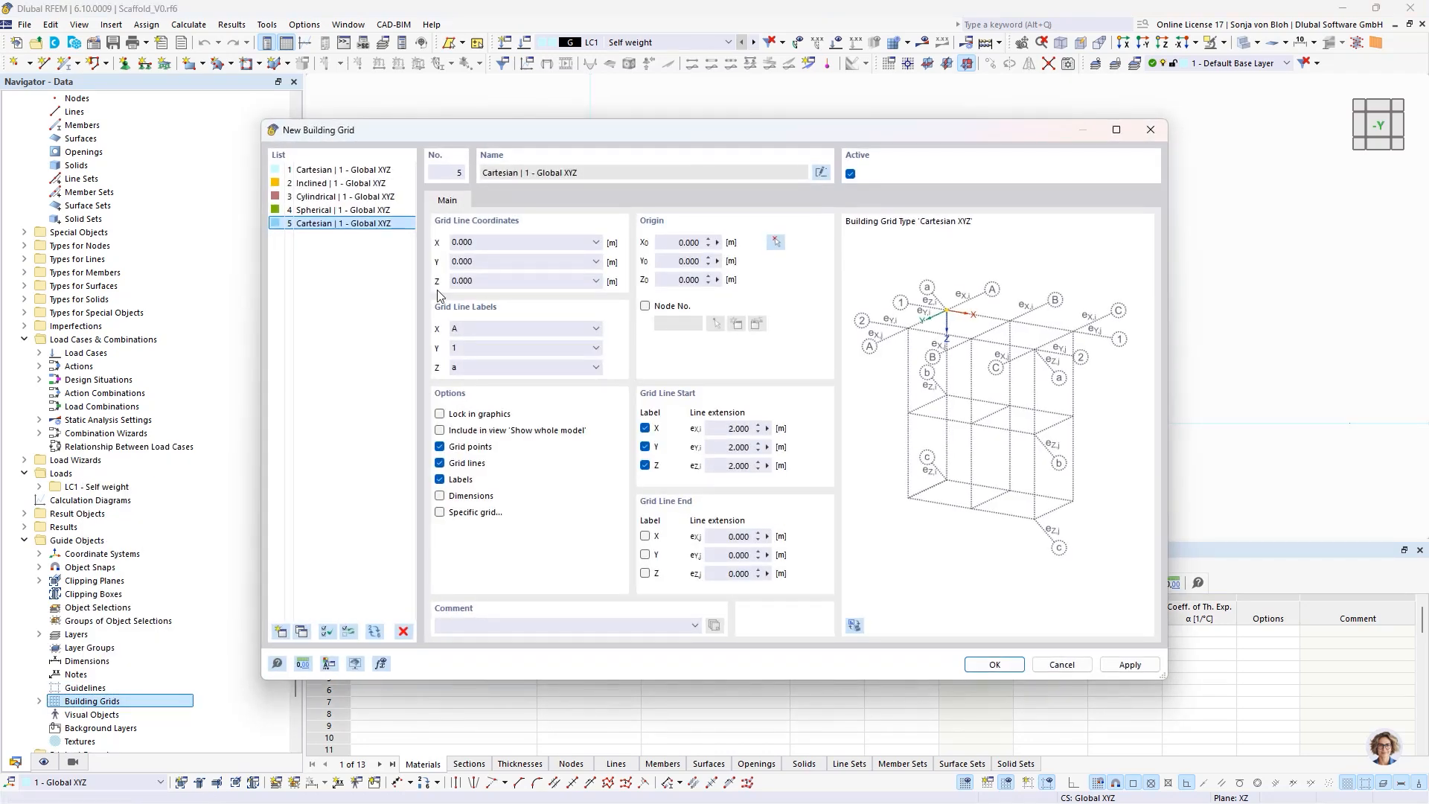
{"action": "left_click", "coordinate": [498, 243]}
{"action": "left_click", "coordinate": [1053, 666]}
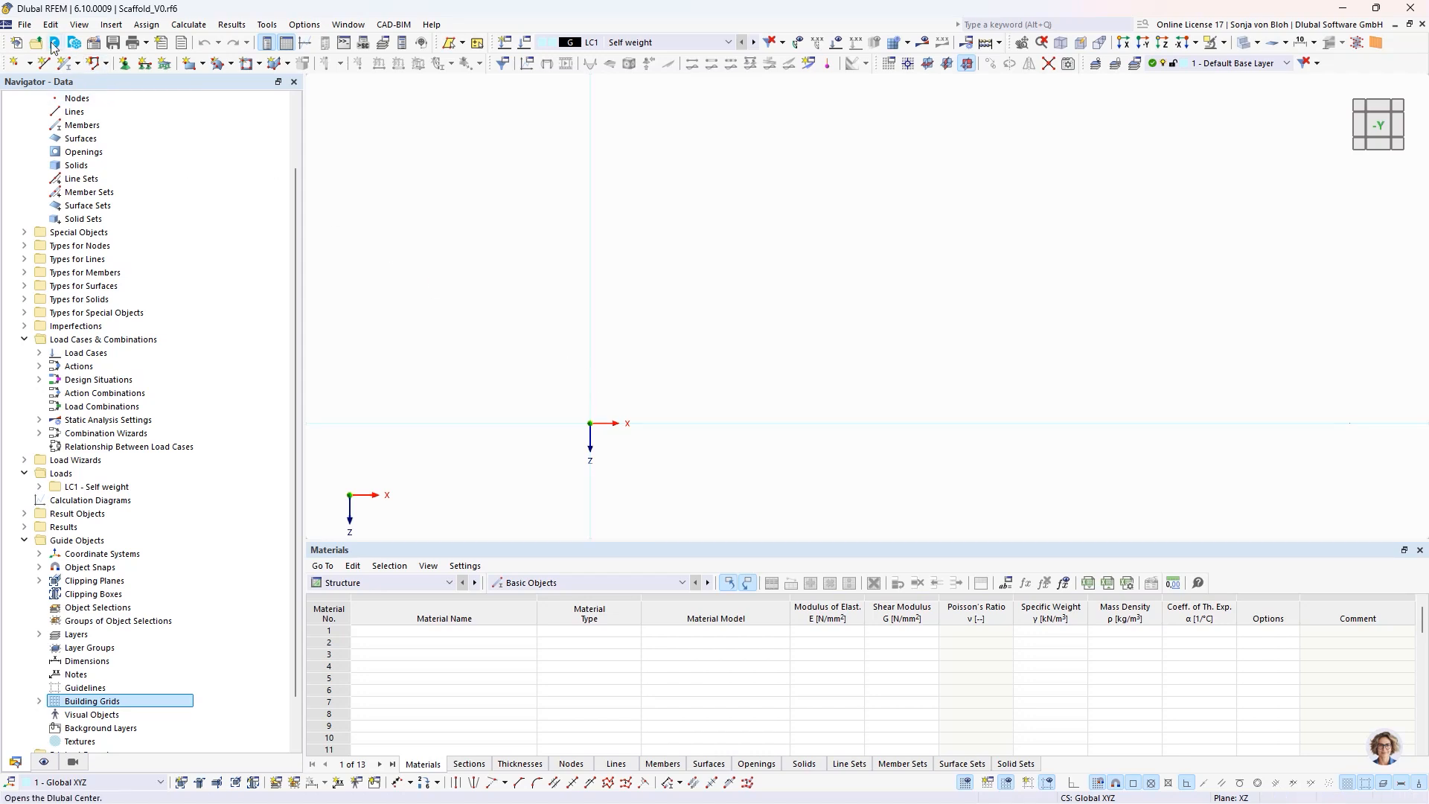
{"action": "left_click", "coordinate": [27, 25]}
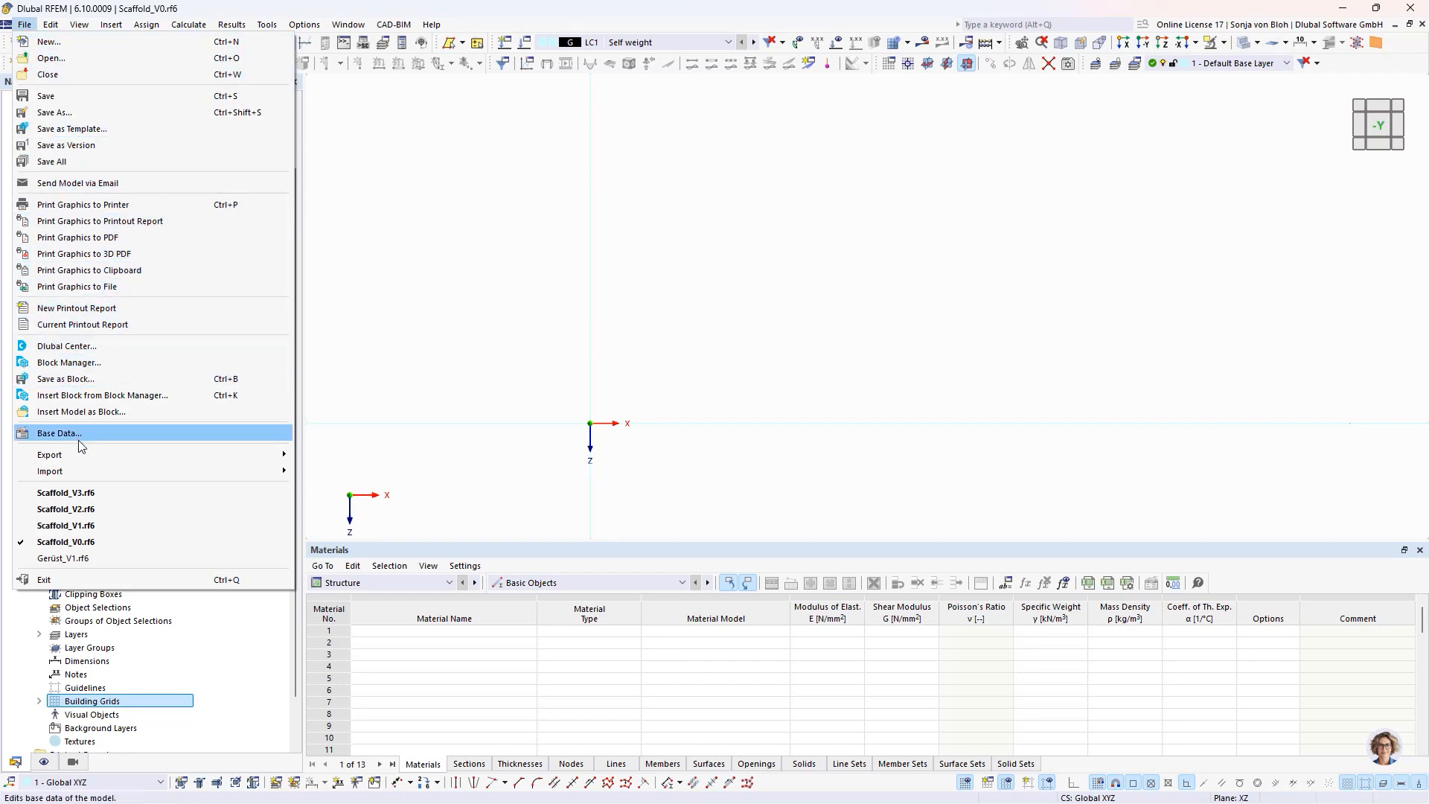
{"action": "mouse_move", "coordinate": [78, 472]}
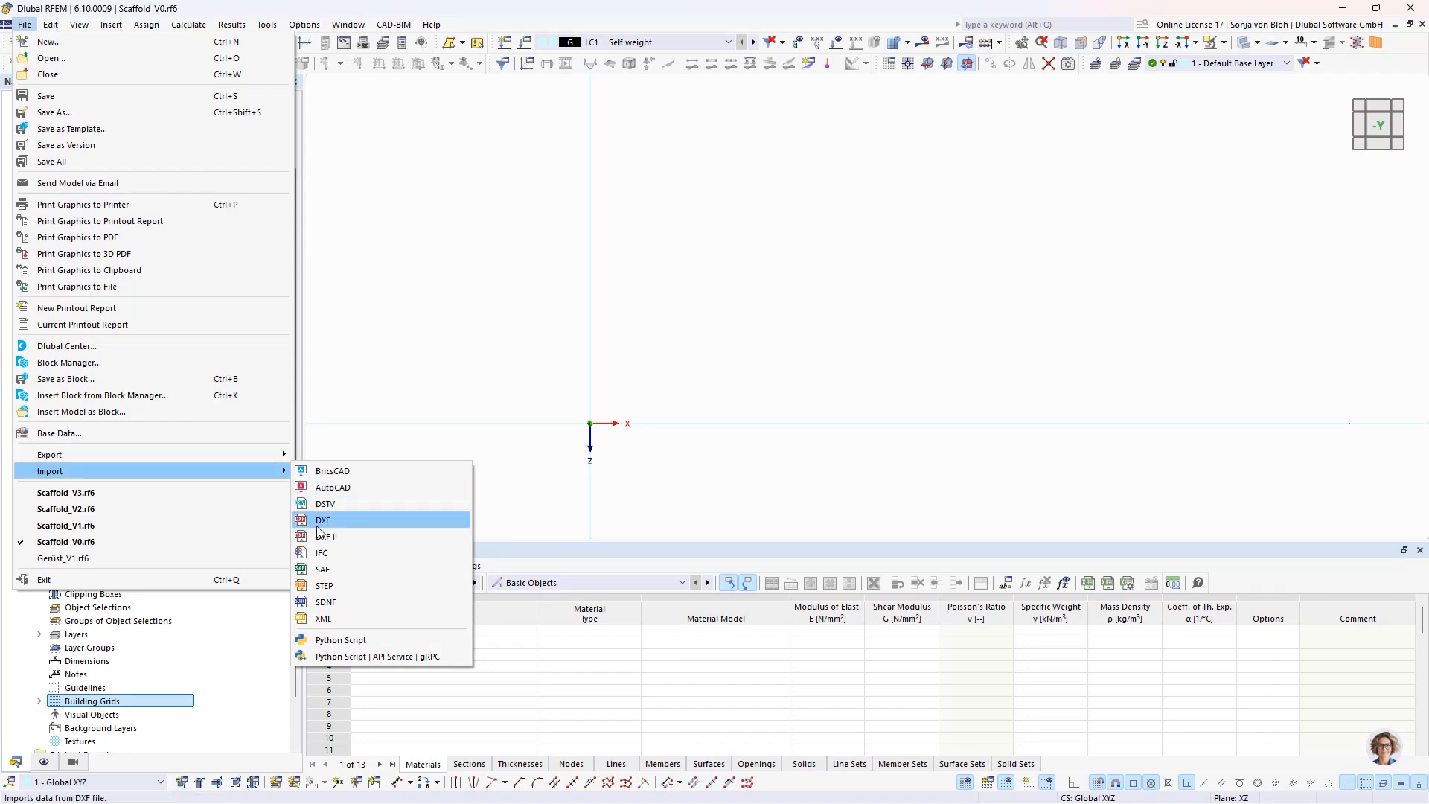
{"action": "left_click", "coordinate": [707, 388]}
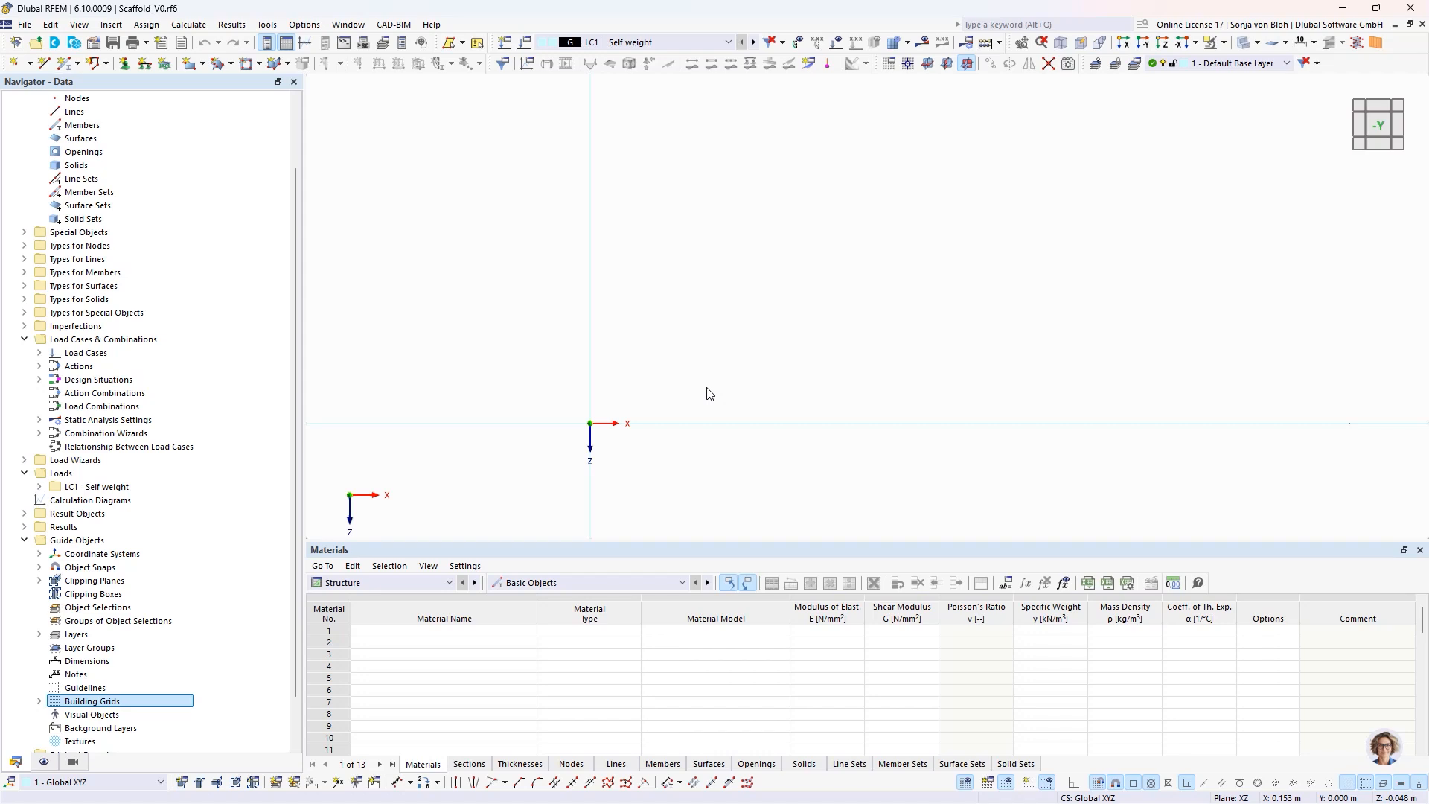
- Browse the column blocks under Beams in the Block Manager and close it without inserting any
{"action": "left_click", "coordinate": [77, 47]}
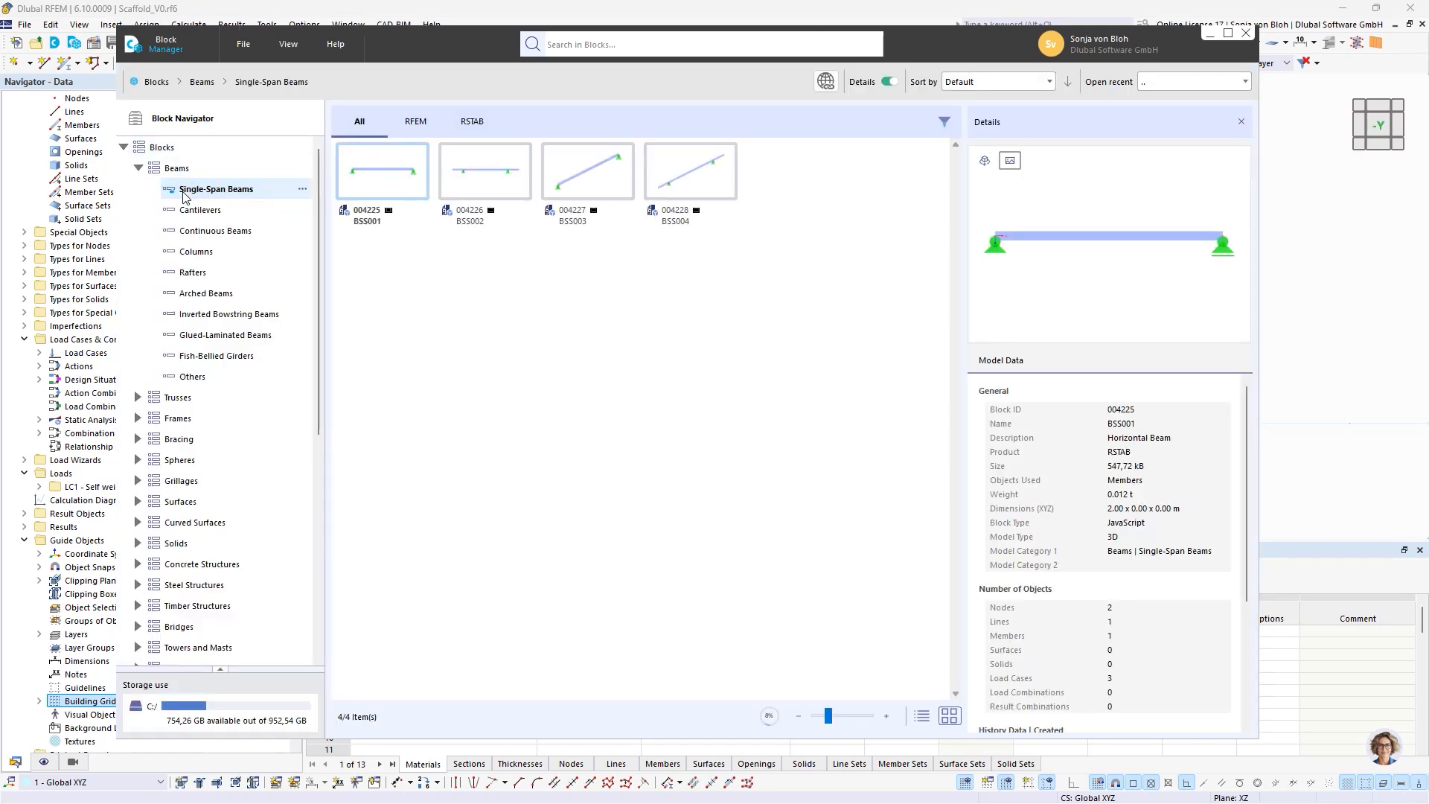
{"action": "left_click", "coordinate": [190, 252]}
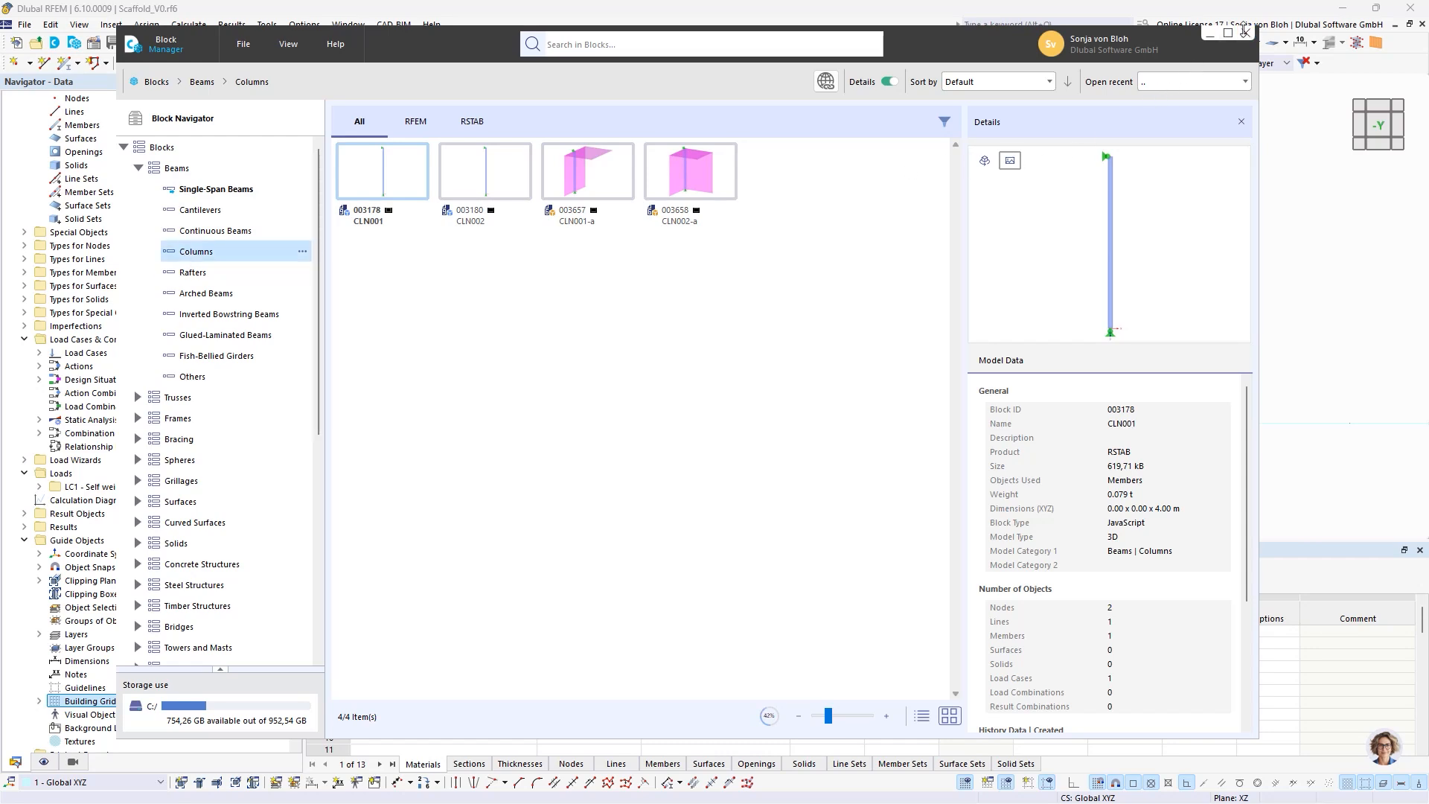
{"action": "left_click", "coordinate": [1244, 32]}
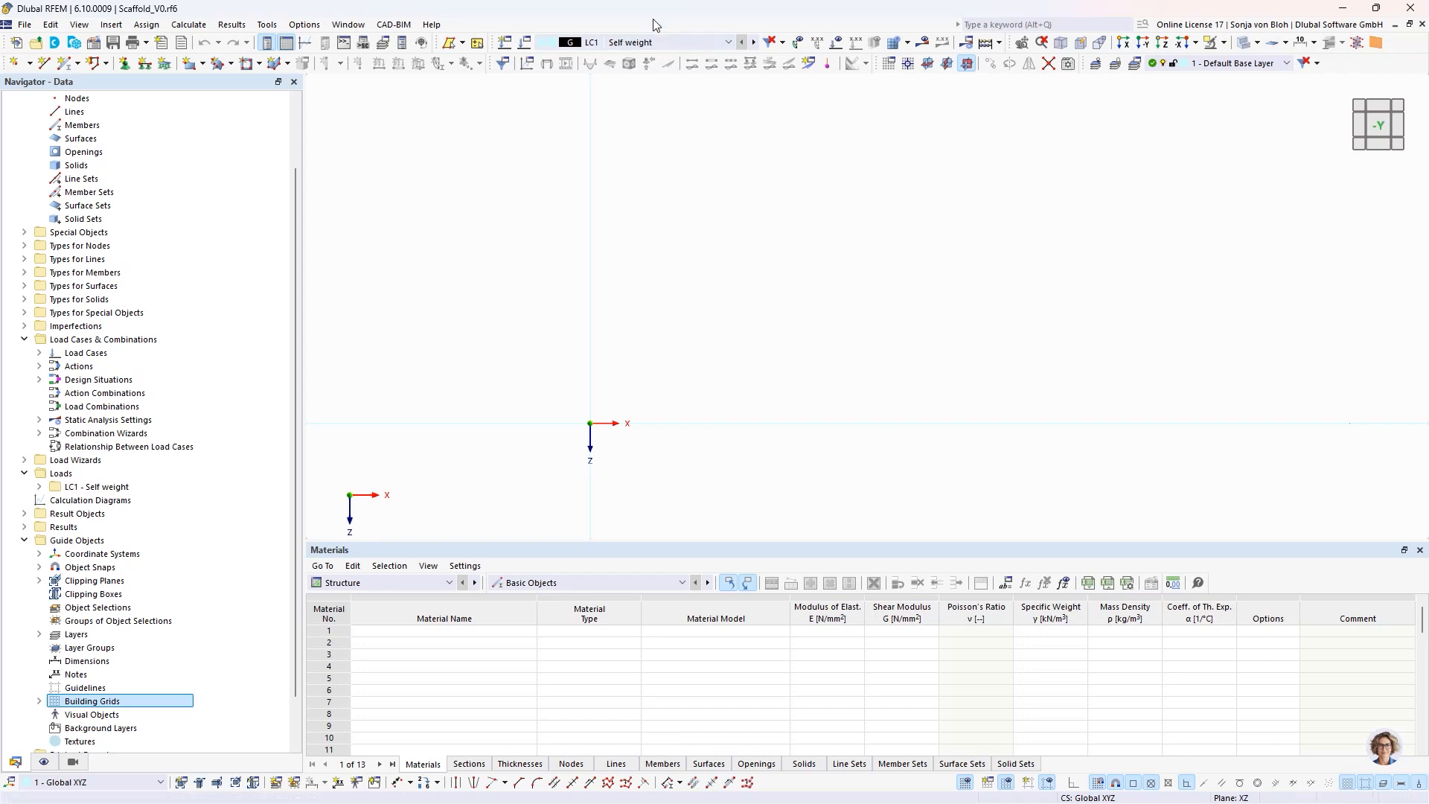
- Create a new material from the library: EN AW-6082 (EP) T5 from the Aluminum EN AW series, standard EN 1999-1-1:2007
{"action": "scroll", "coordinate": [160, 252], "scroll_direction": "up", "scroll_amount": 2}
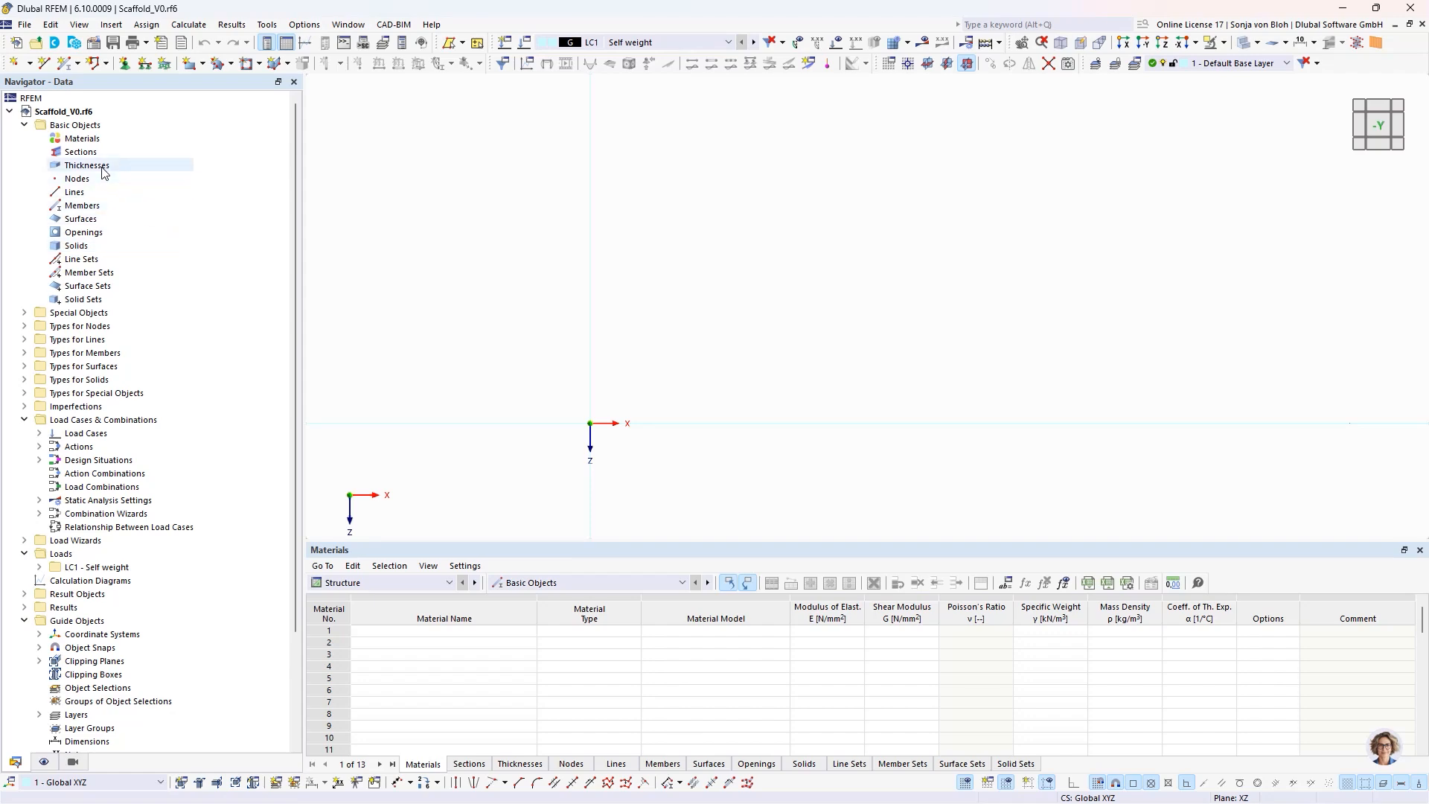
{"action": "right_click", "coordinate": [97, 140]}
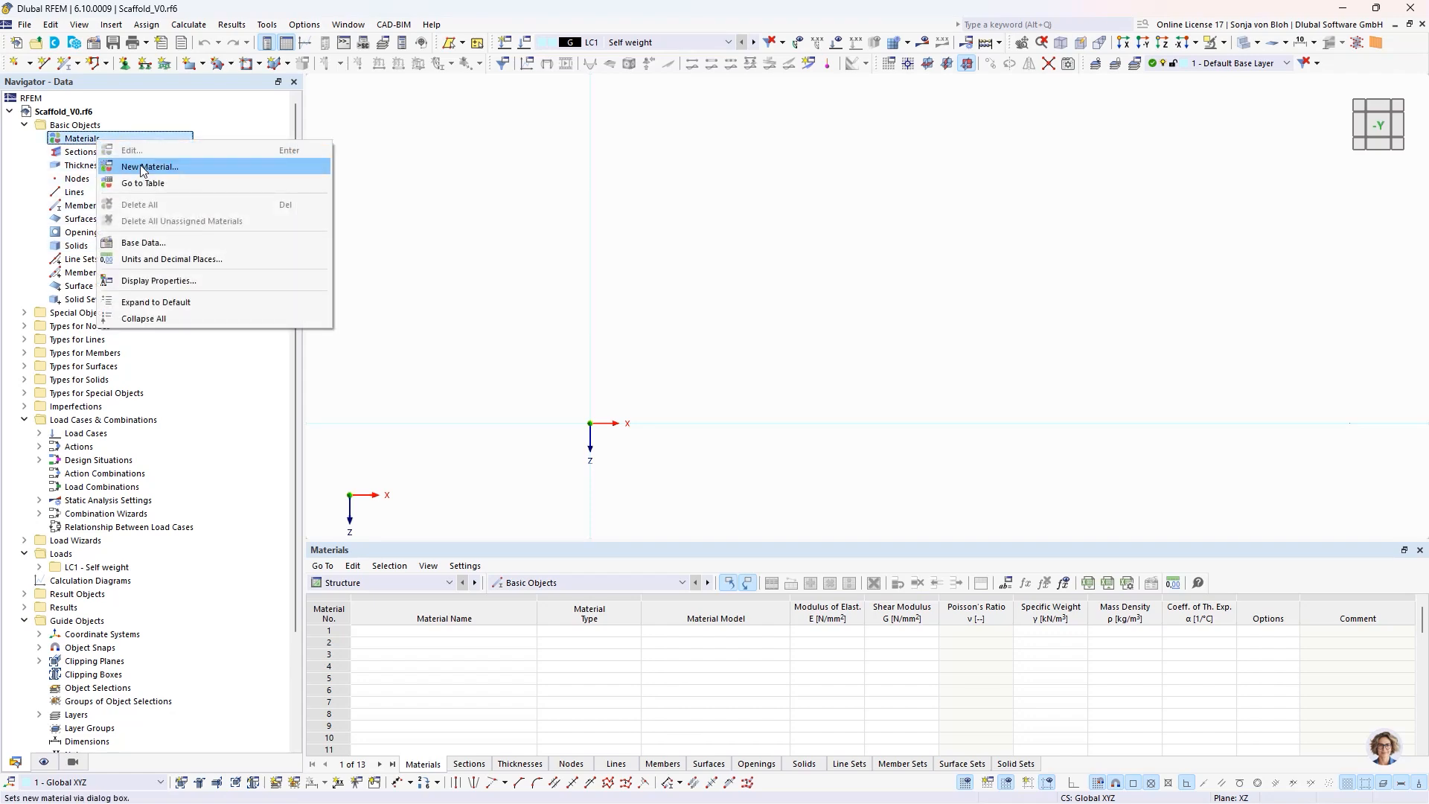
{"action": "left_click", "coordinate": [141, 167]}
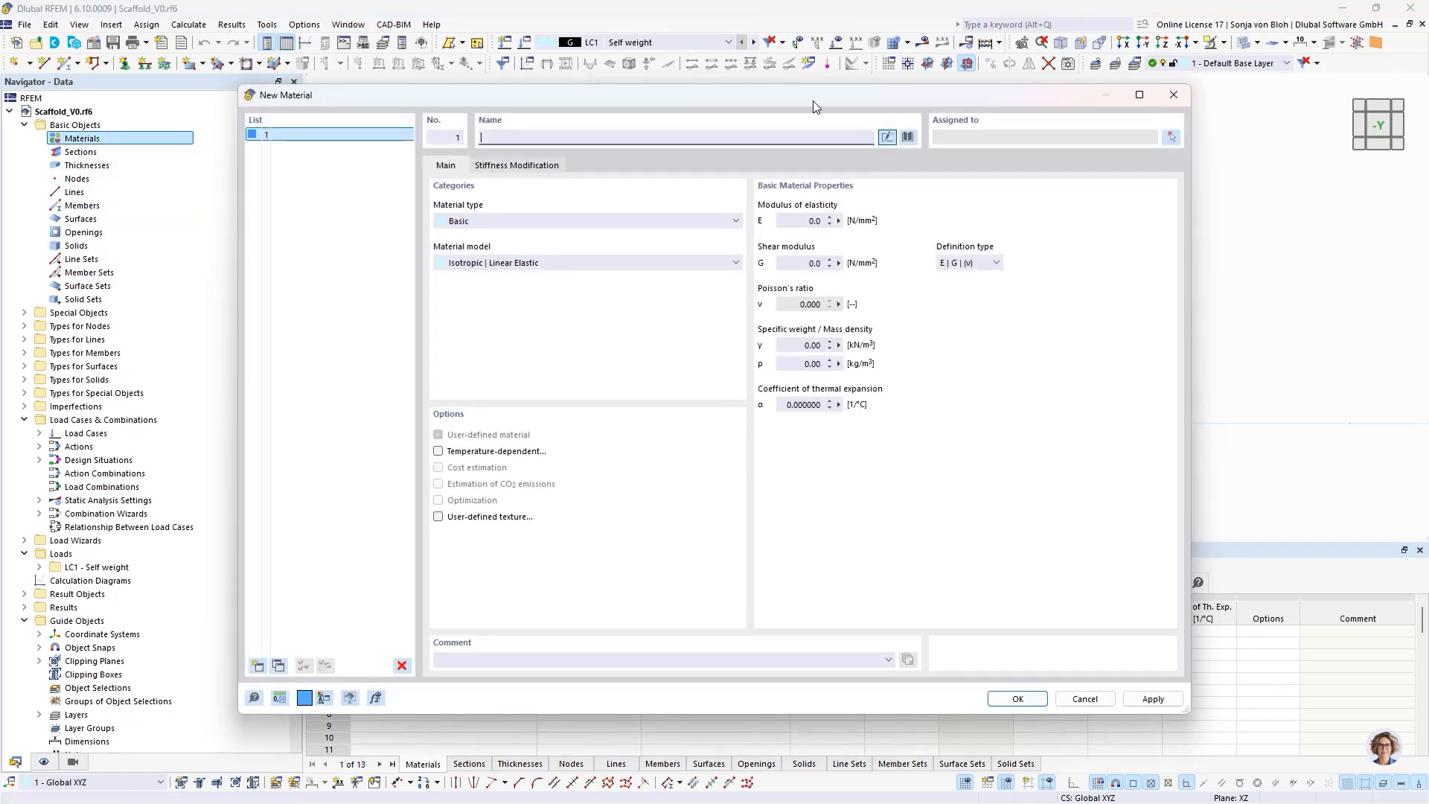
{"action": "left_click", "coordinate": [908, 138]}
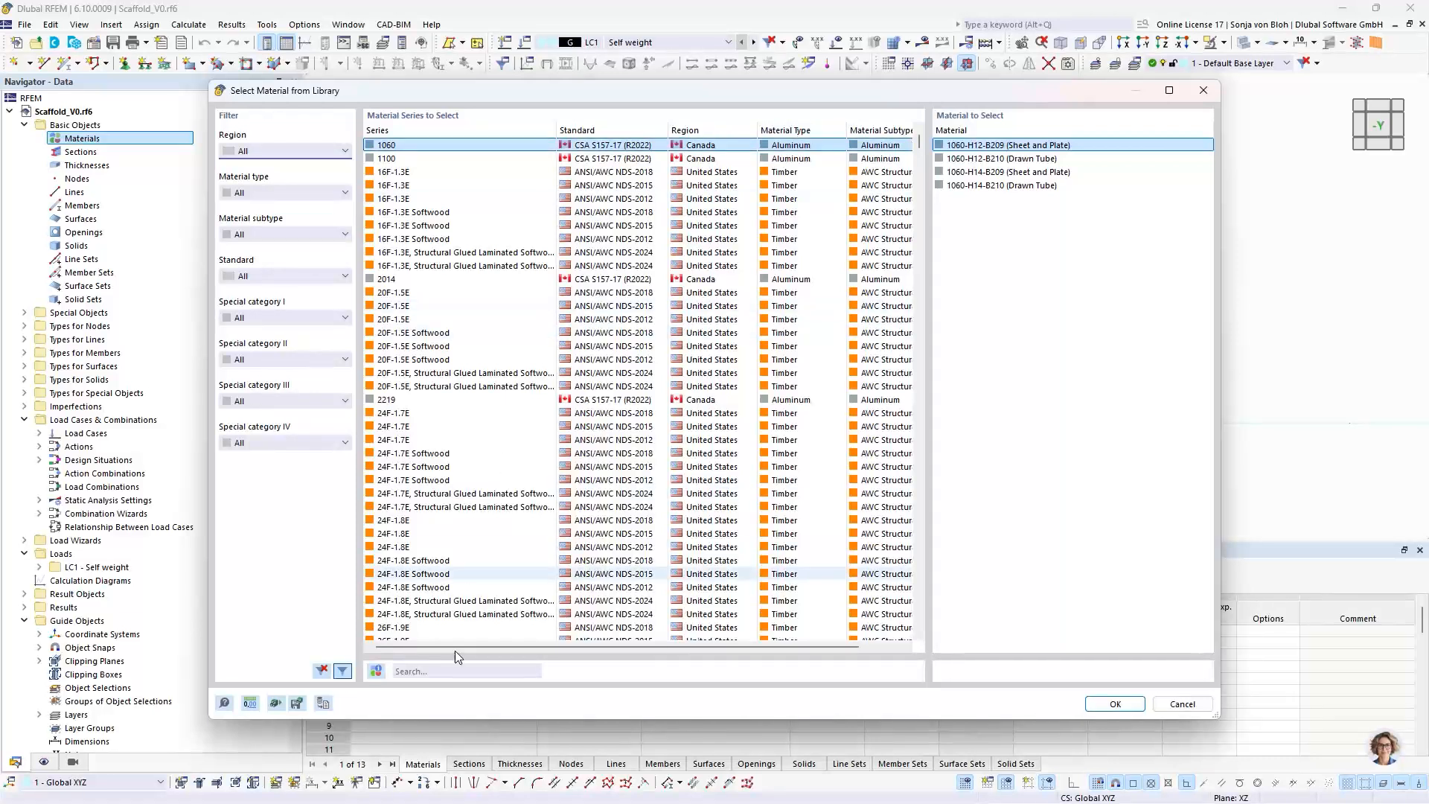
{"action": "left_click", "coordinate": [430, 670]}
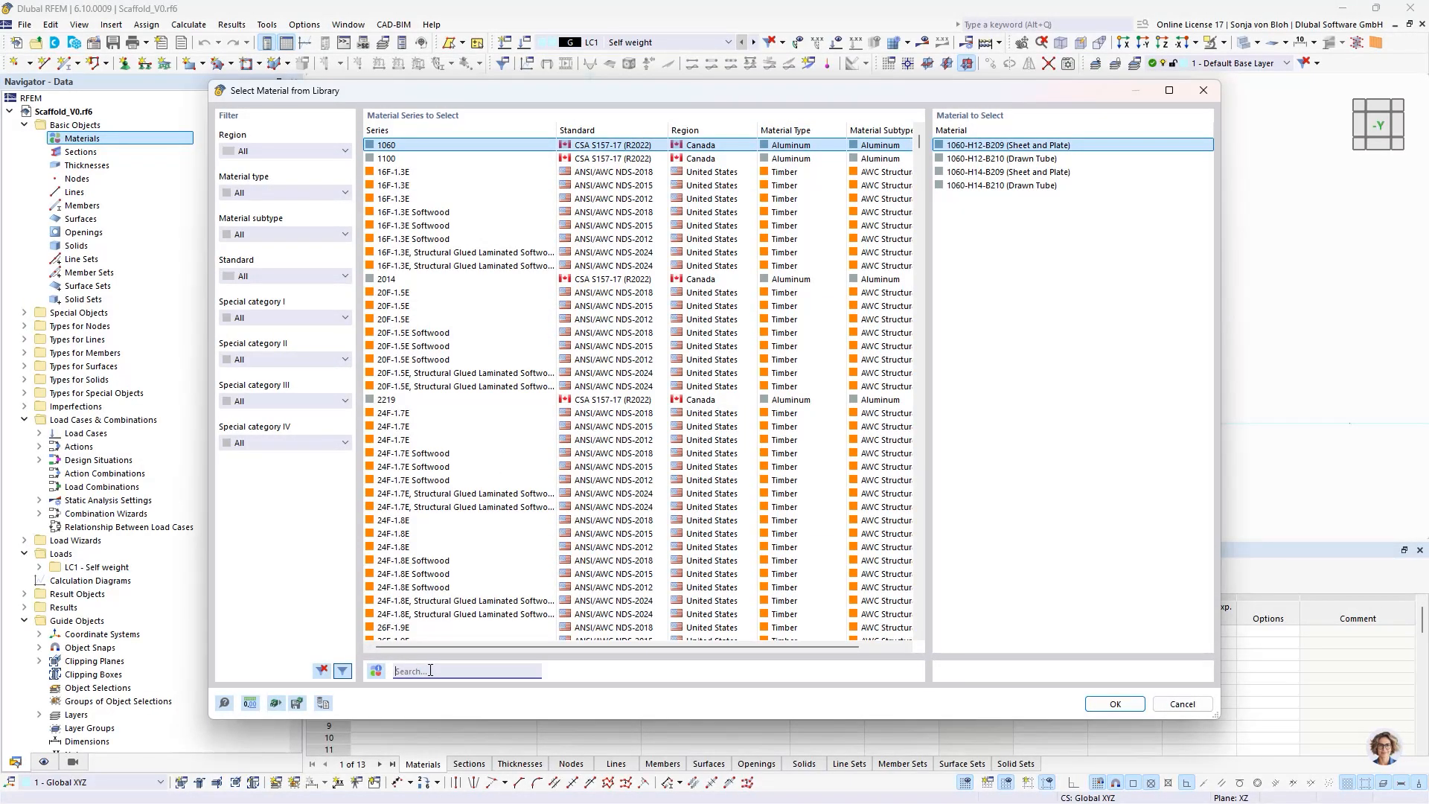
{"action": "type", "text": "60"}
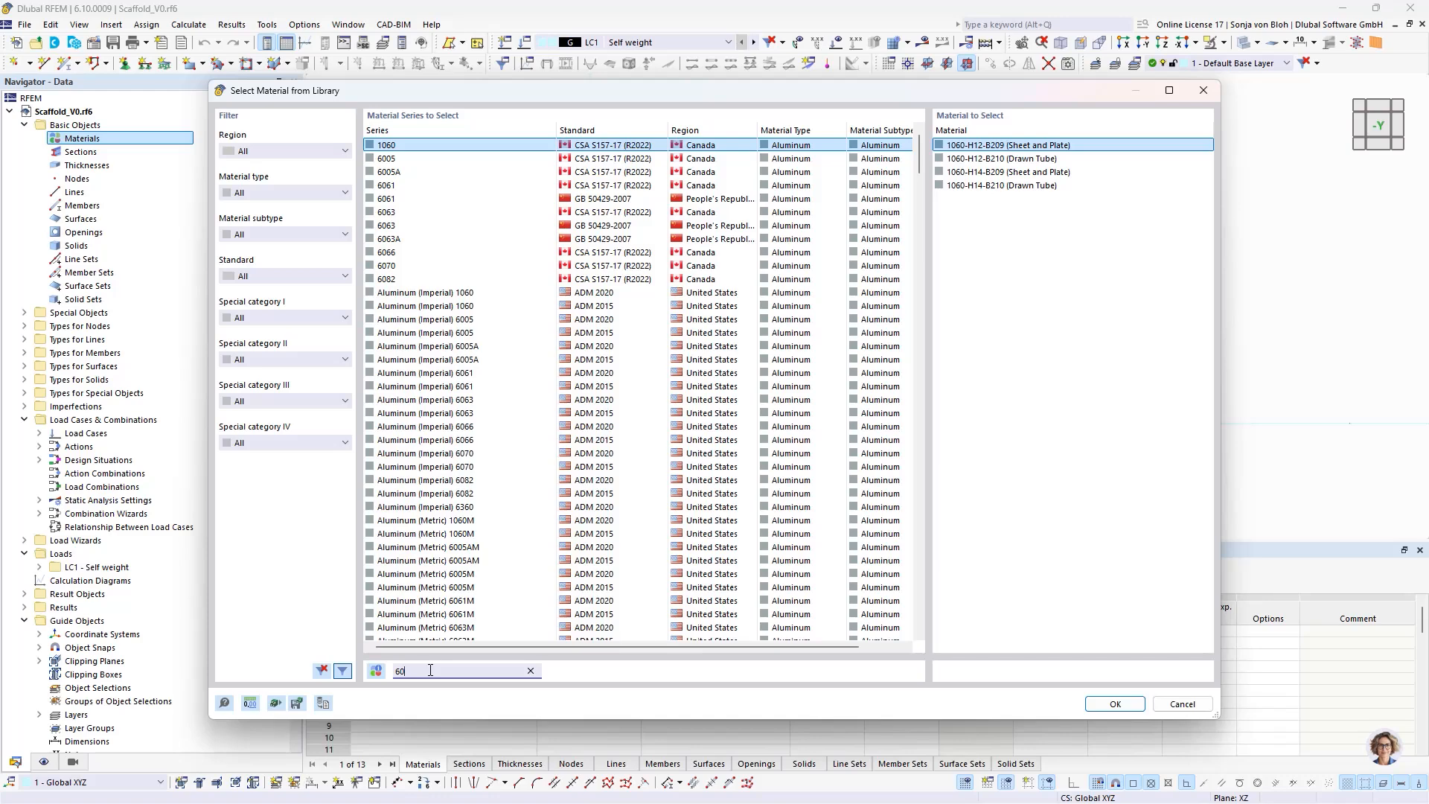
{"action": "type", "text": "82"}
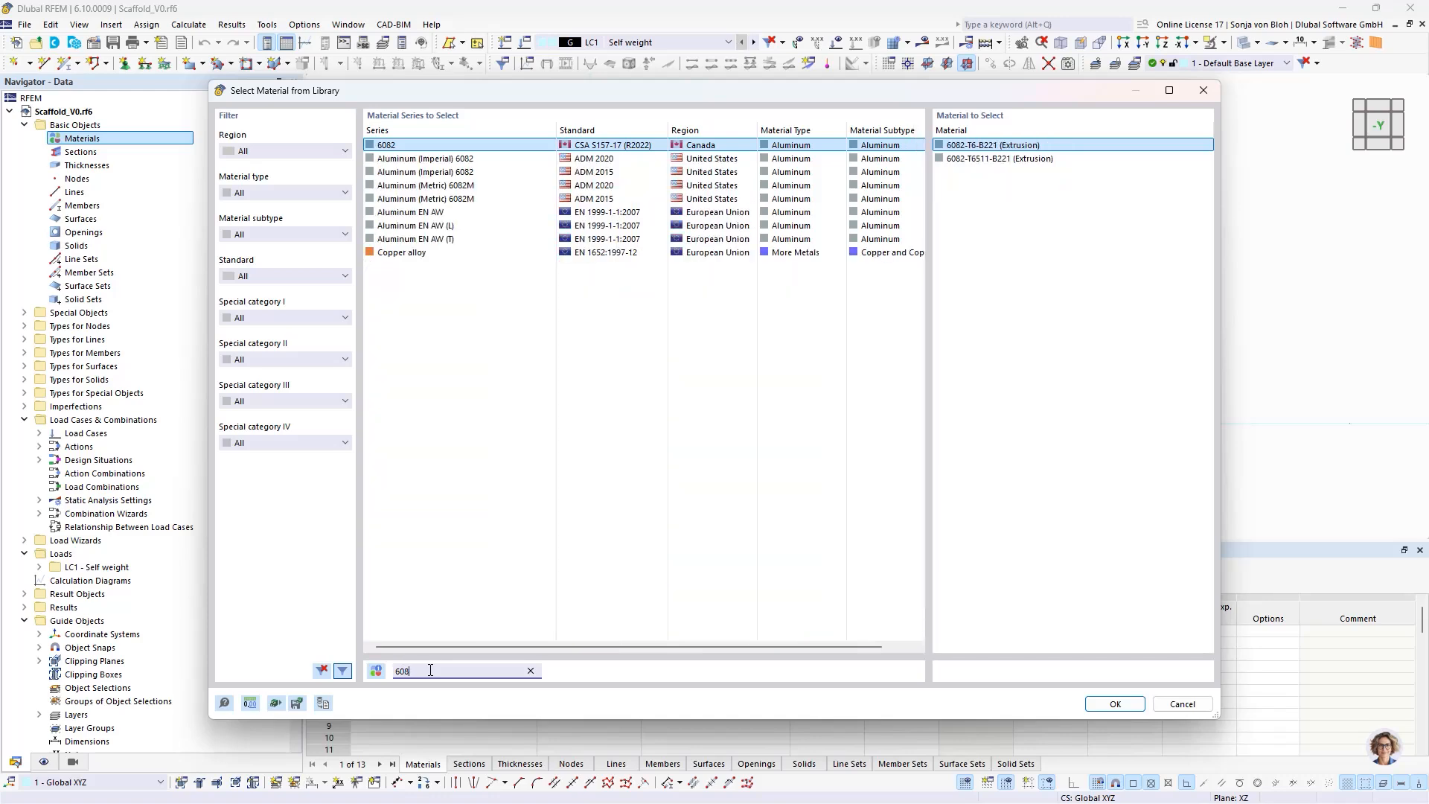
{"action": "left_click", "coordinate": [605, 212]}
{"action": "left_click", "coordinate": [982, 239]}
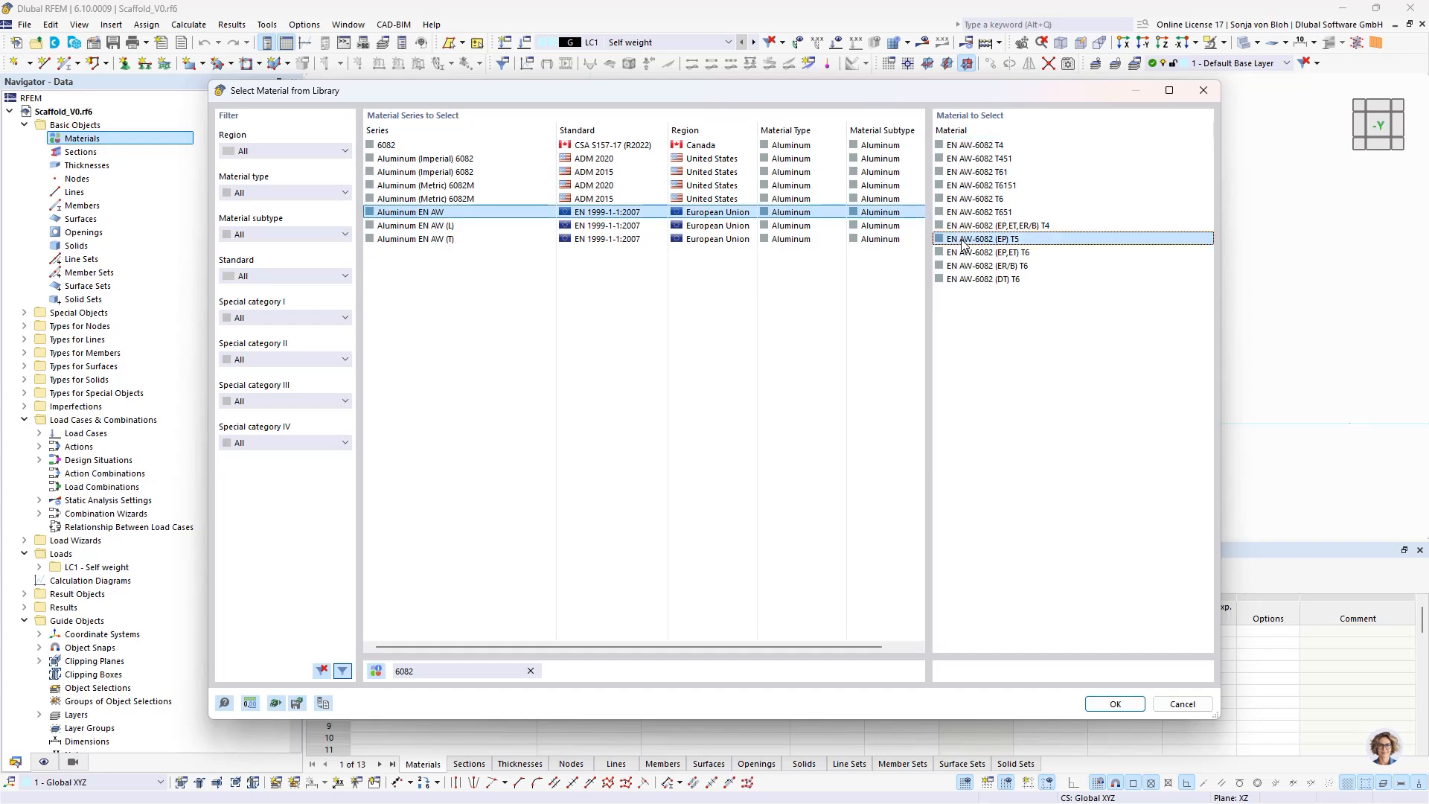
{"action": "left_click", "coordinate": [1114, 704]}
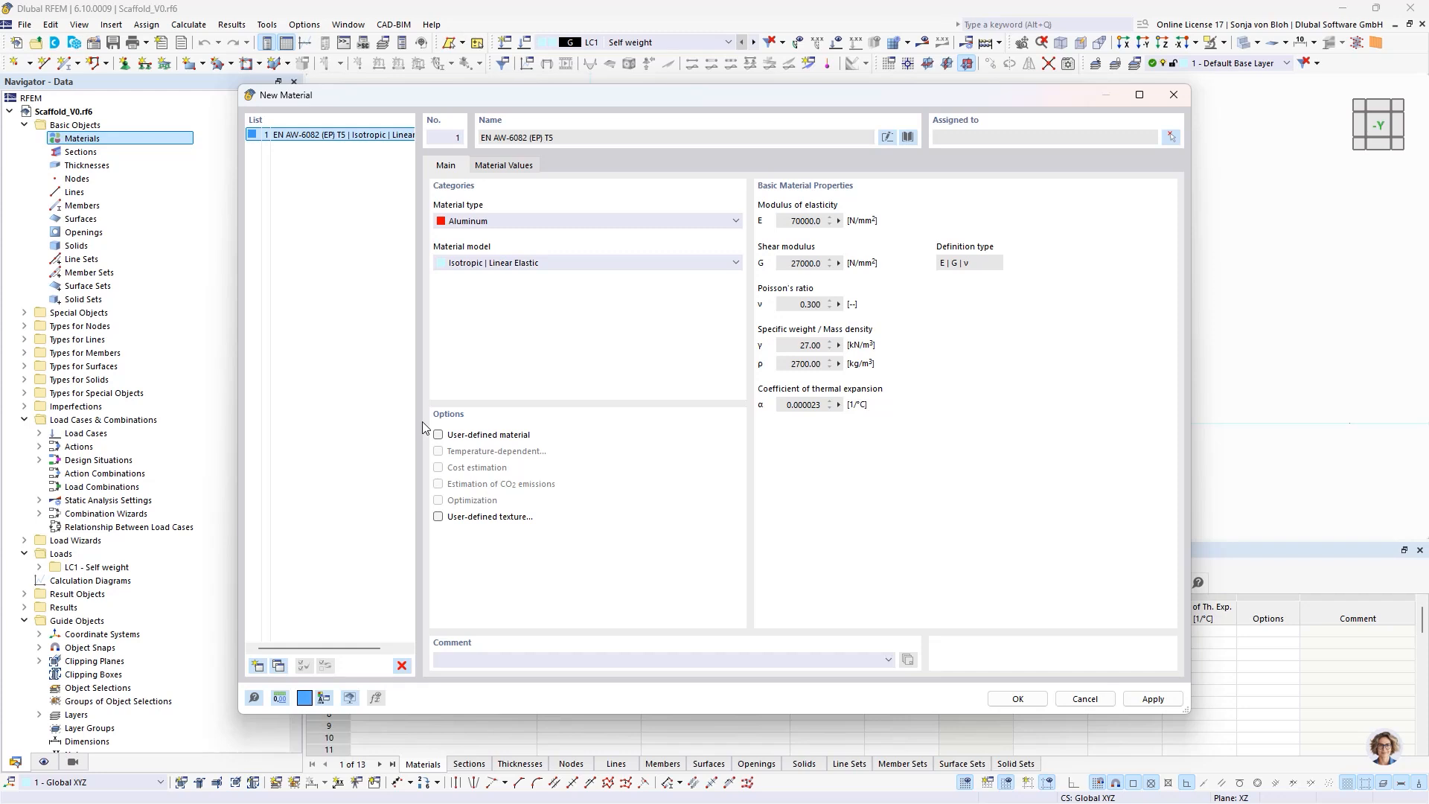
- Add a second material from the library: steel S235 from the European Union standard EN 1993-1-1:2005-05
{"action": "left_click", "coordinate": [257, 665]}
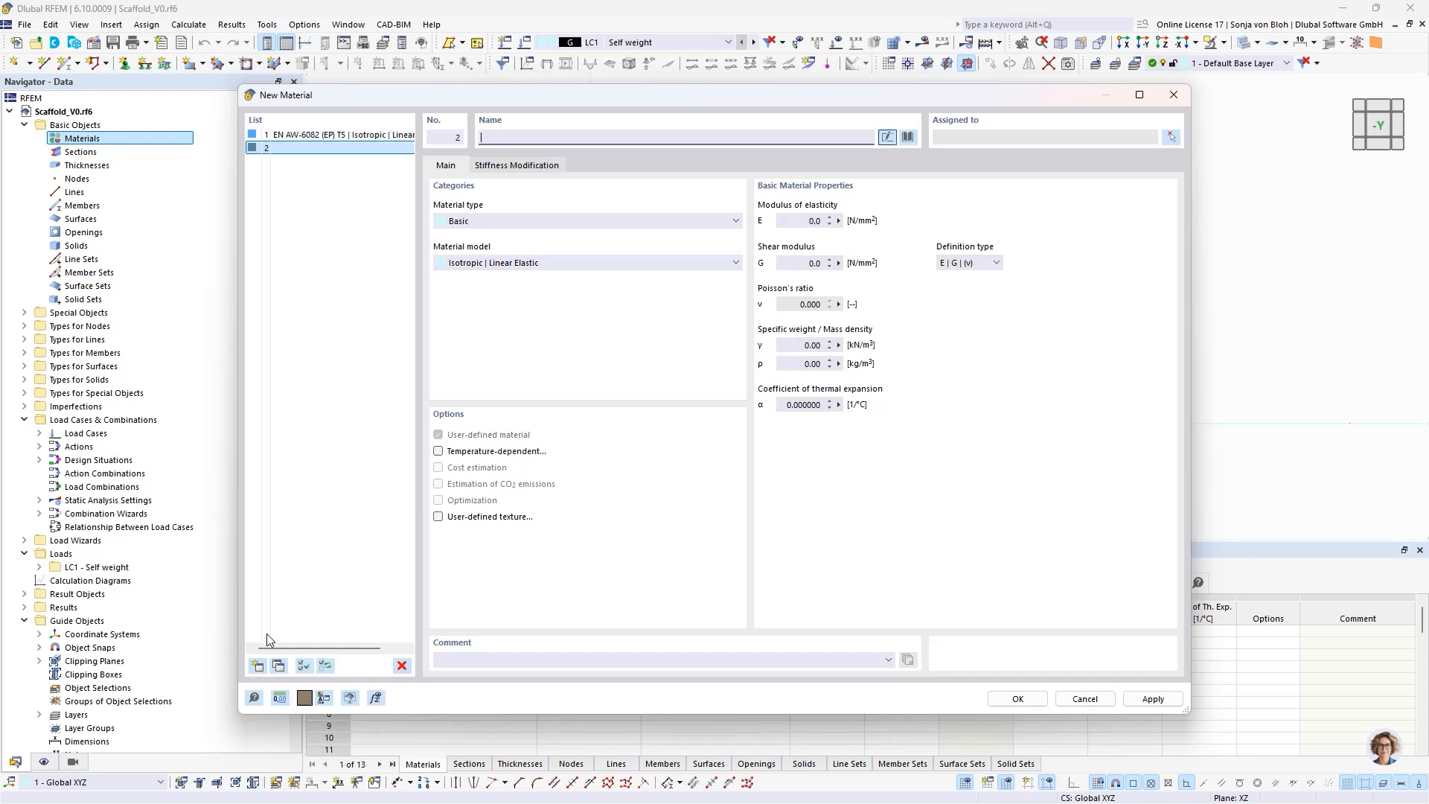
{"action": "left_click", "coordinate": [908, 138]}
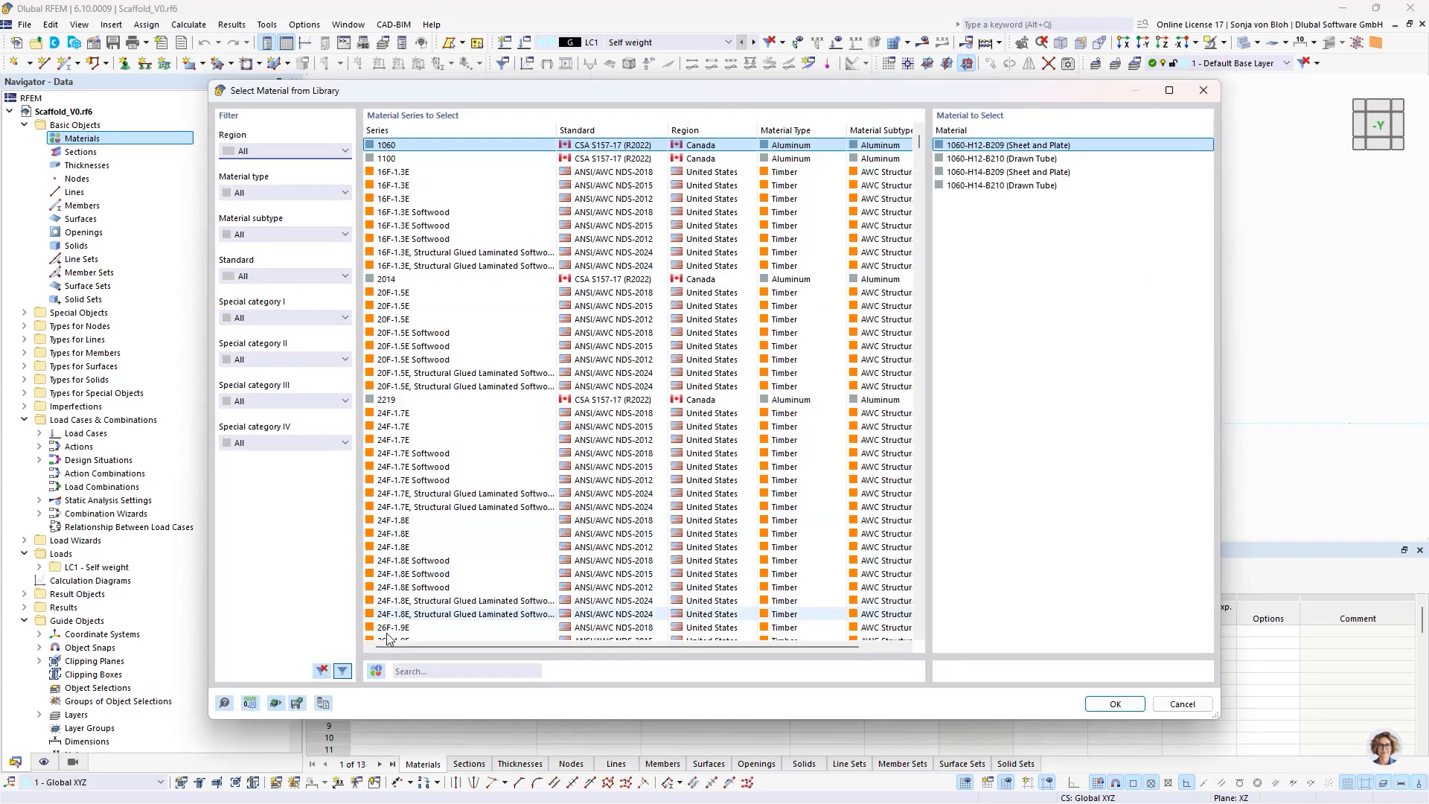
{"action": "left_click", "coordinate": [408, 671]}
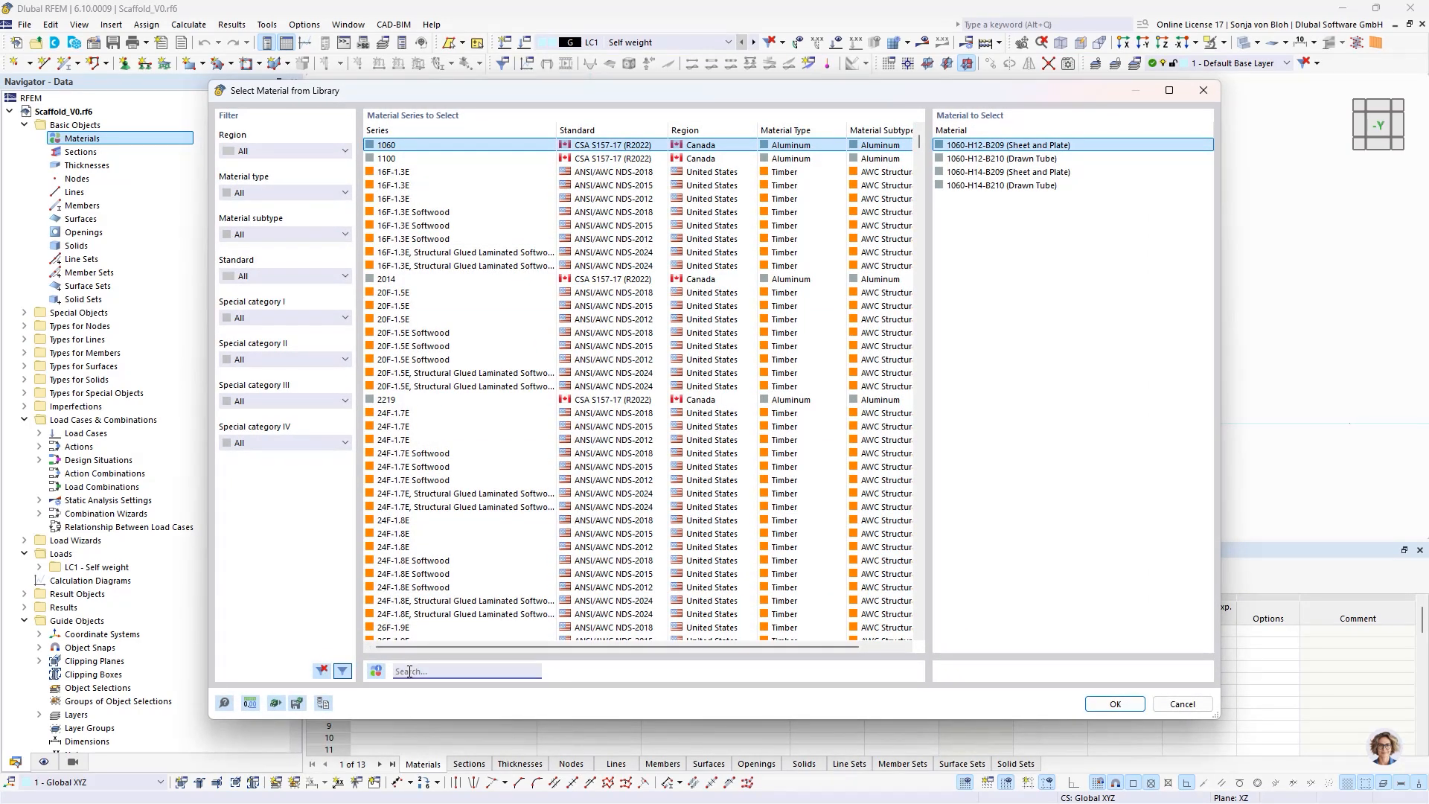
{"action": "type", "text": "s235"}
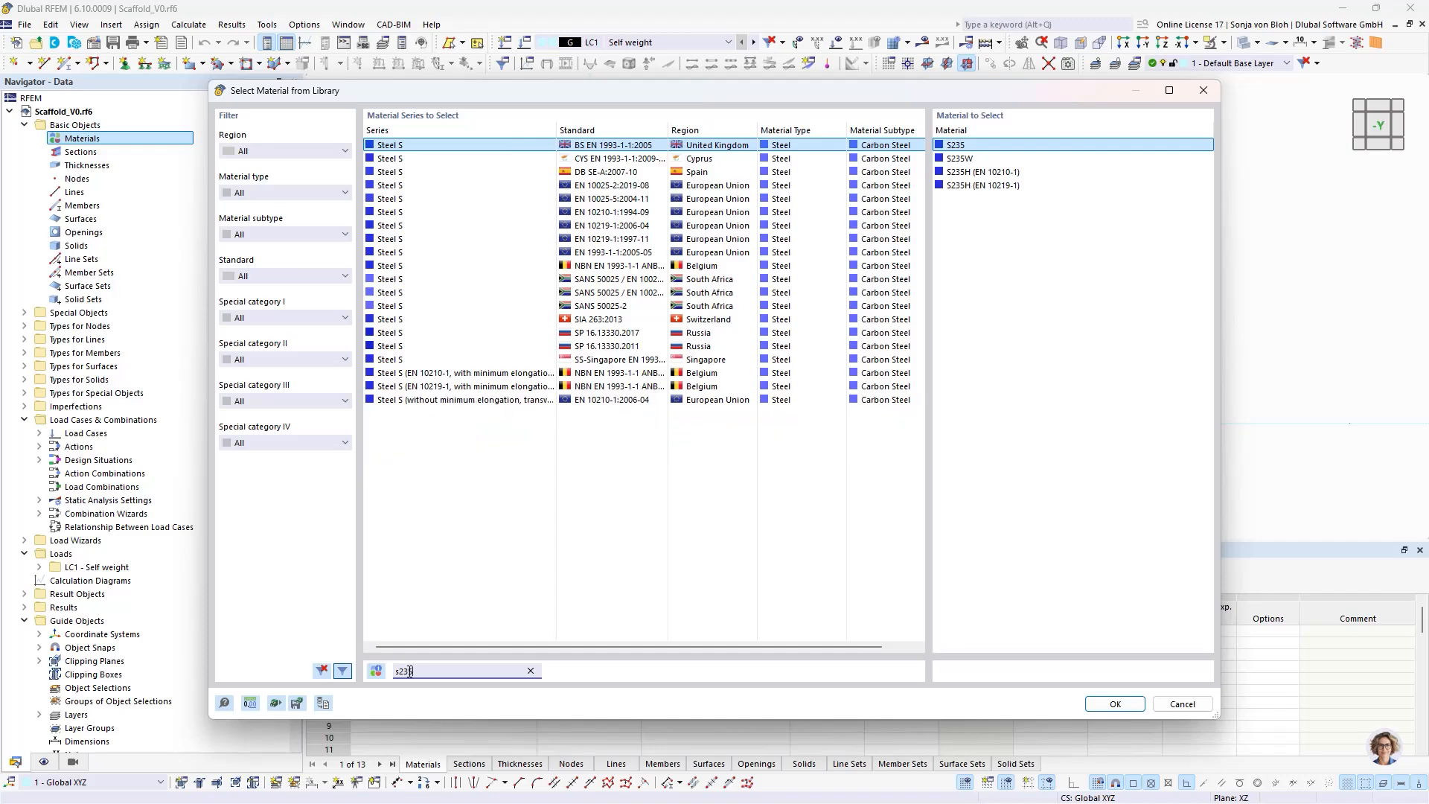
{"action": "left_click", "coordinate": [639, 252]}
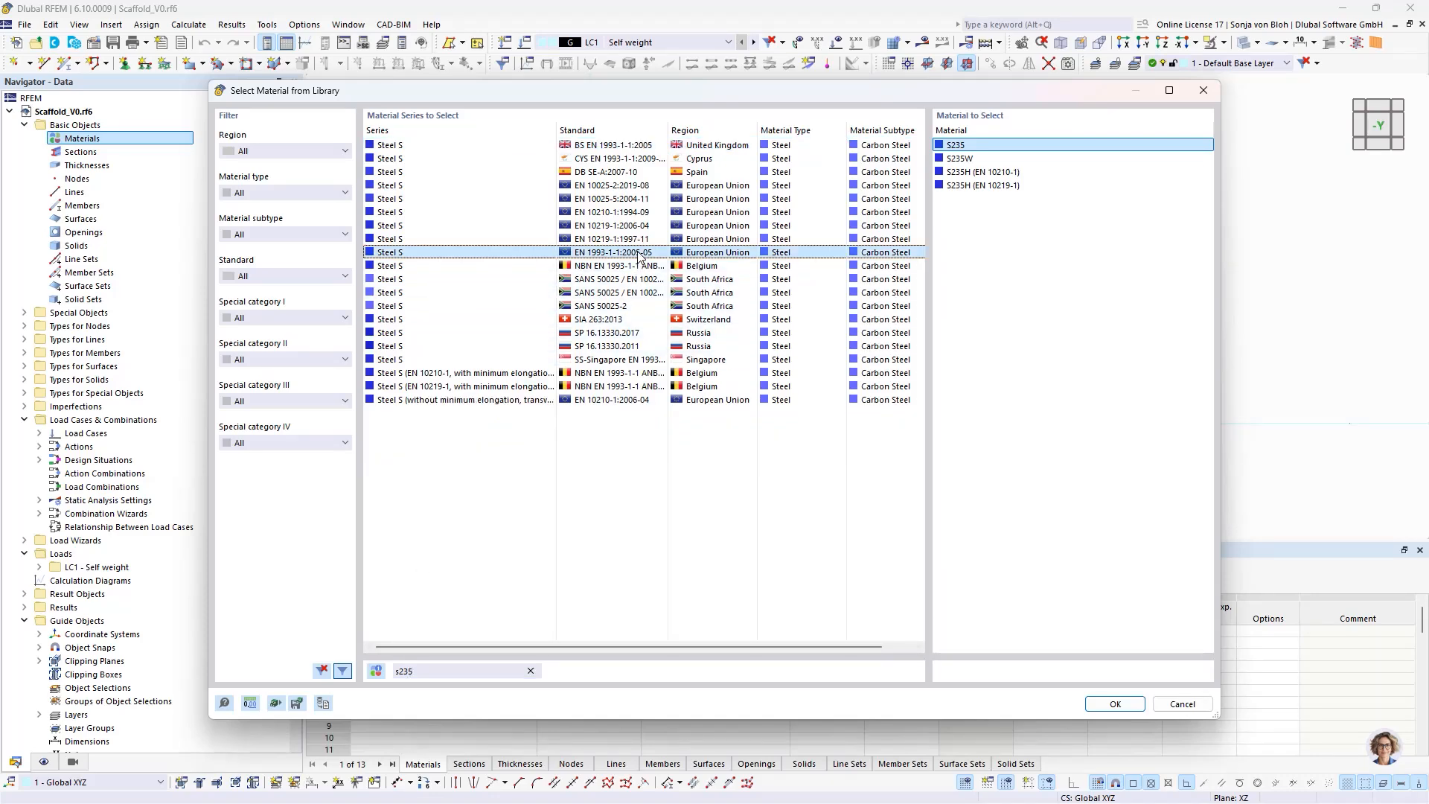
{"action": "left_click", "coordinate": [1115, 704]}
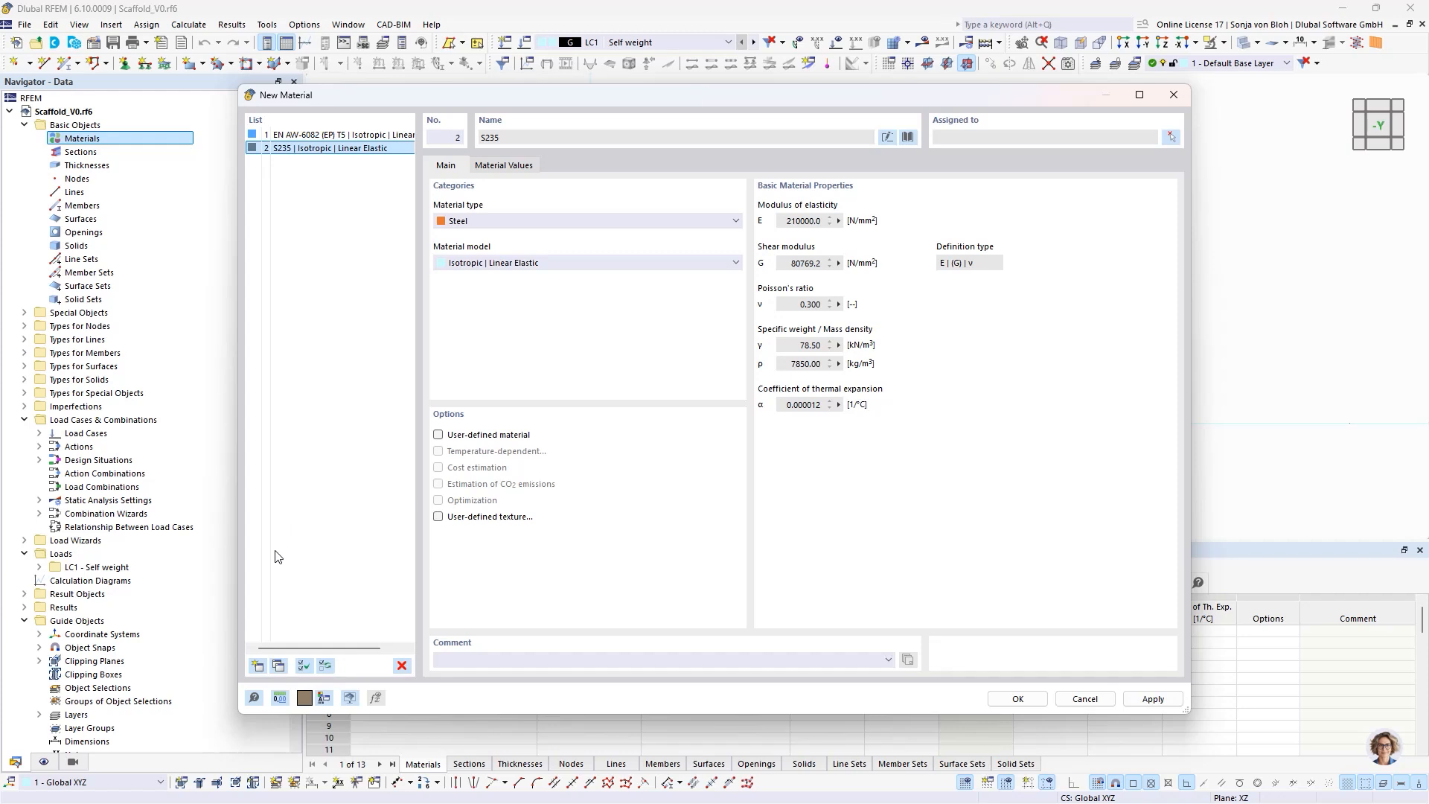
- Add softwood timber C24 per EN 338:2016-04 from the library as third material and accept the new materials
{"action": "left_click", "coordinate": [257, 666]}
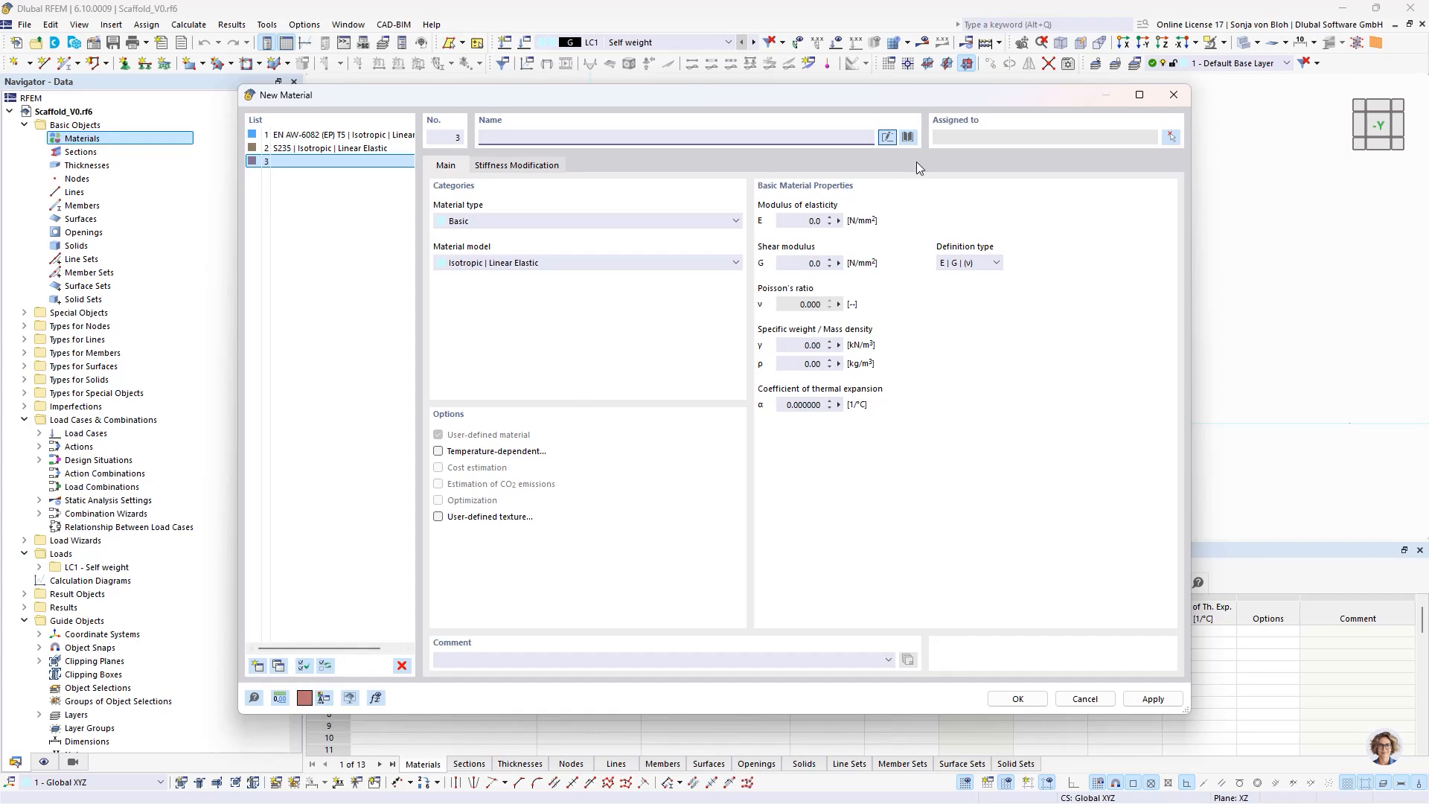
{"action": "left_click", "coordinate": [908, 137]}
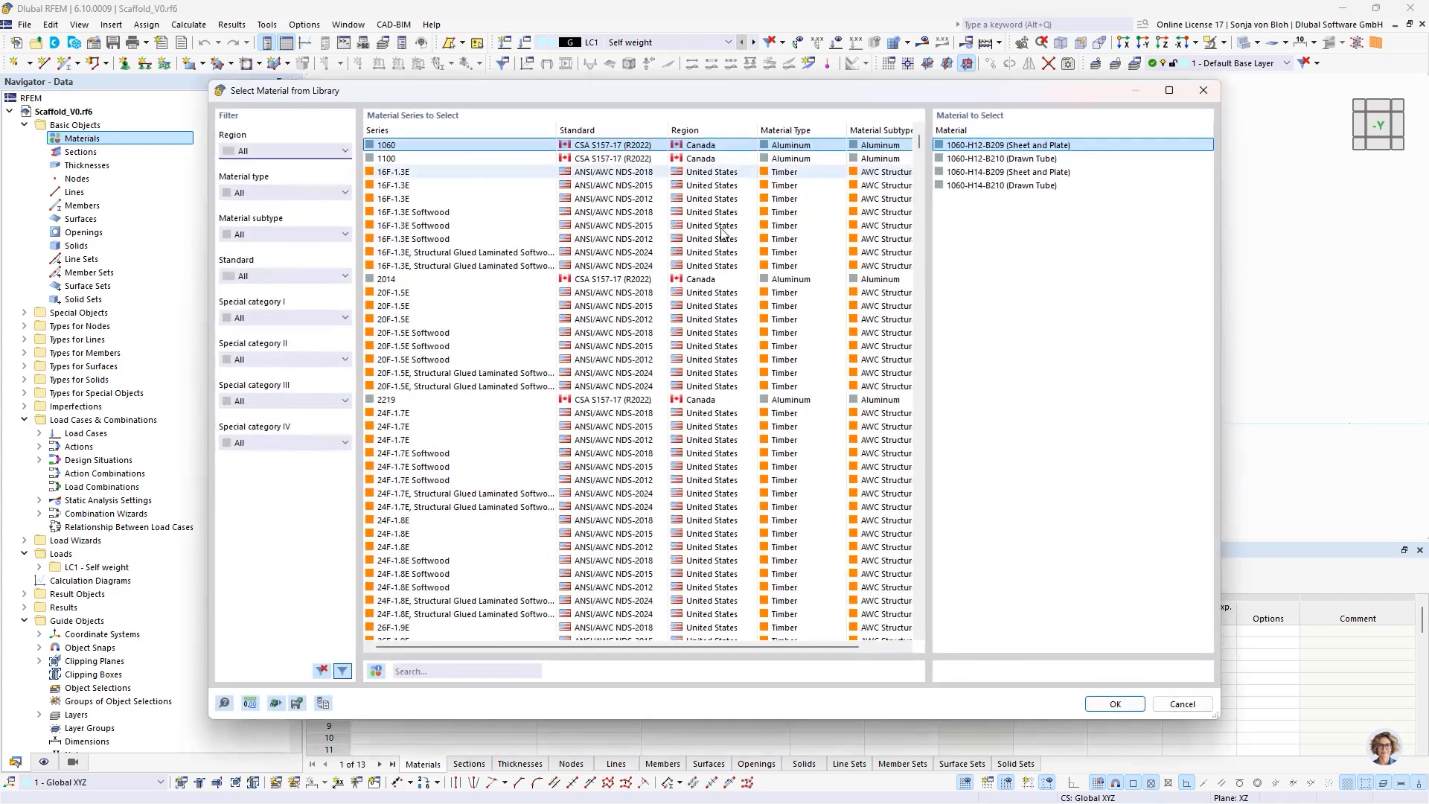
{"action": "left_click", "coordinate": [443, 671]}
{"action": "type", "text": "d"}
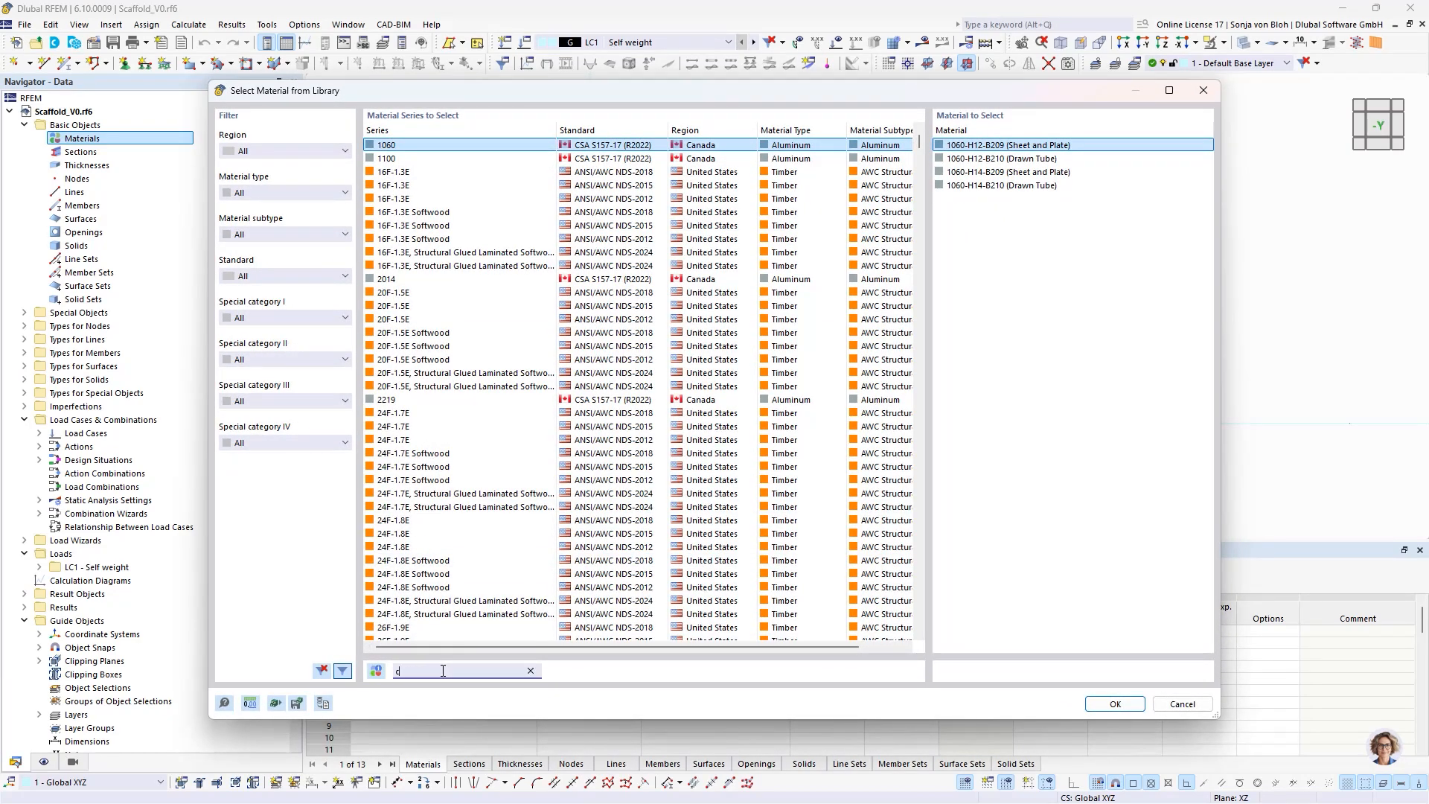
{"action": "type", "text": "24"}
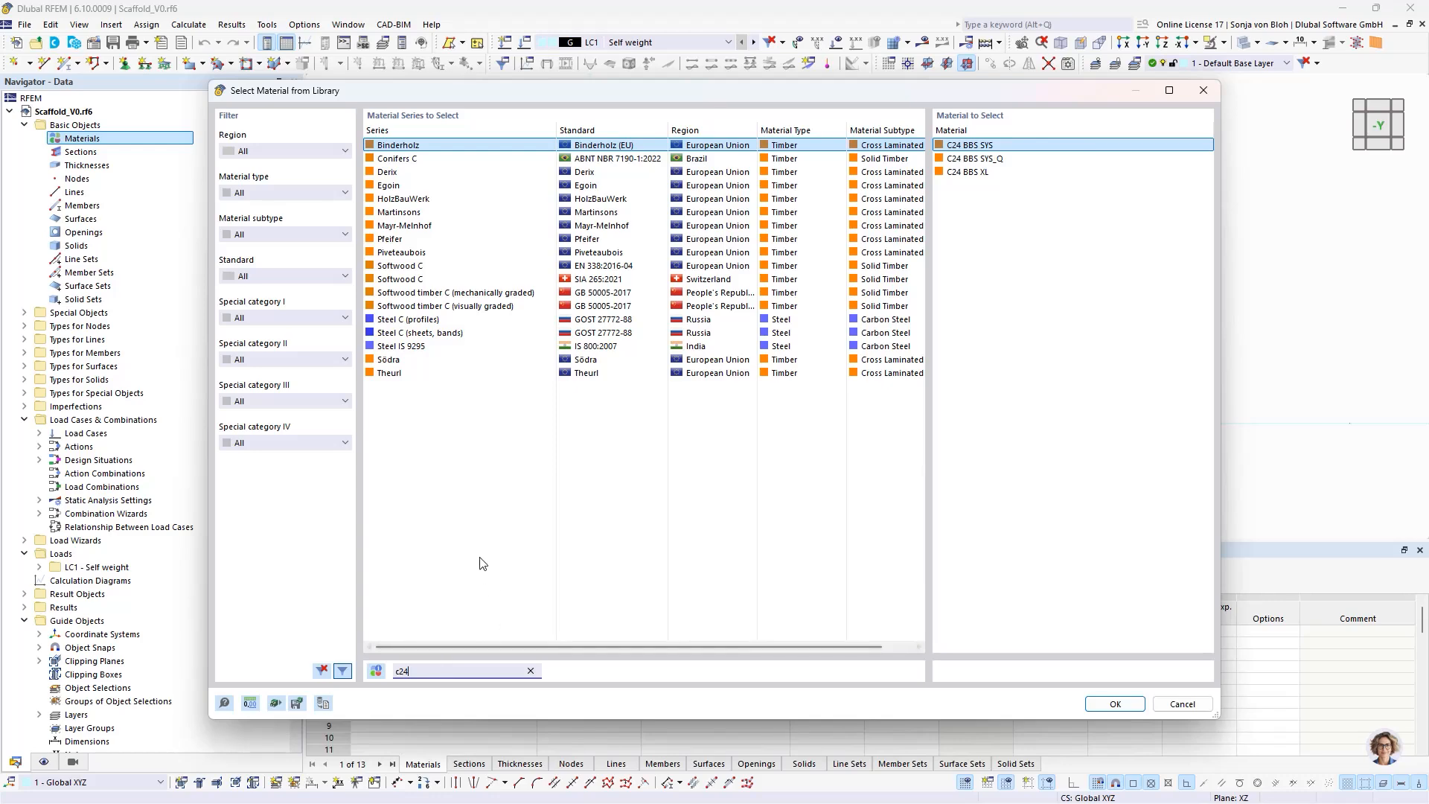
{"action": "left_click", "coordinate": [607, 267]}
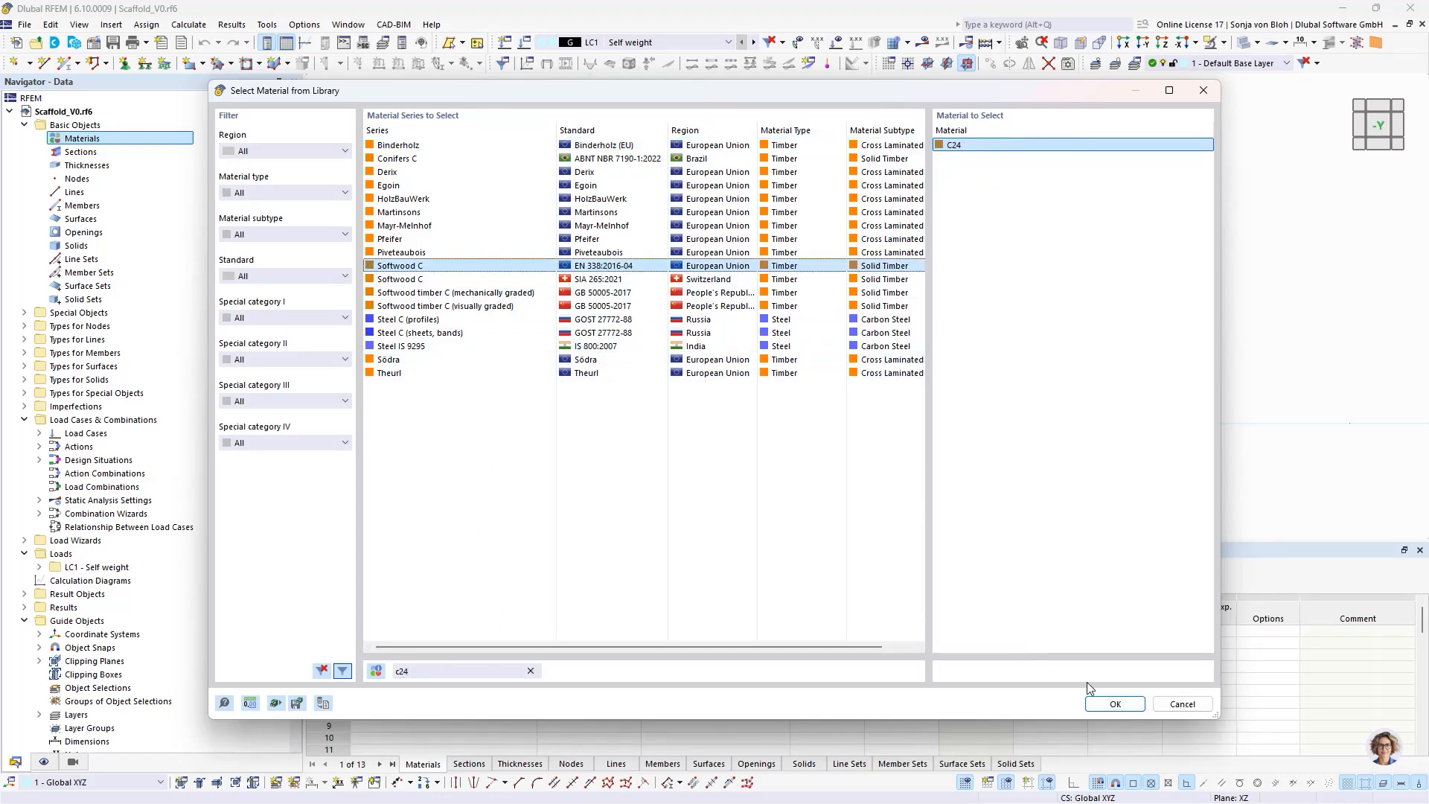
{"action": "left_click", "coordinate": [1109, 704]}
{"action": "left_click", "coordinate": [1019, 698]}
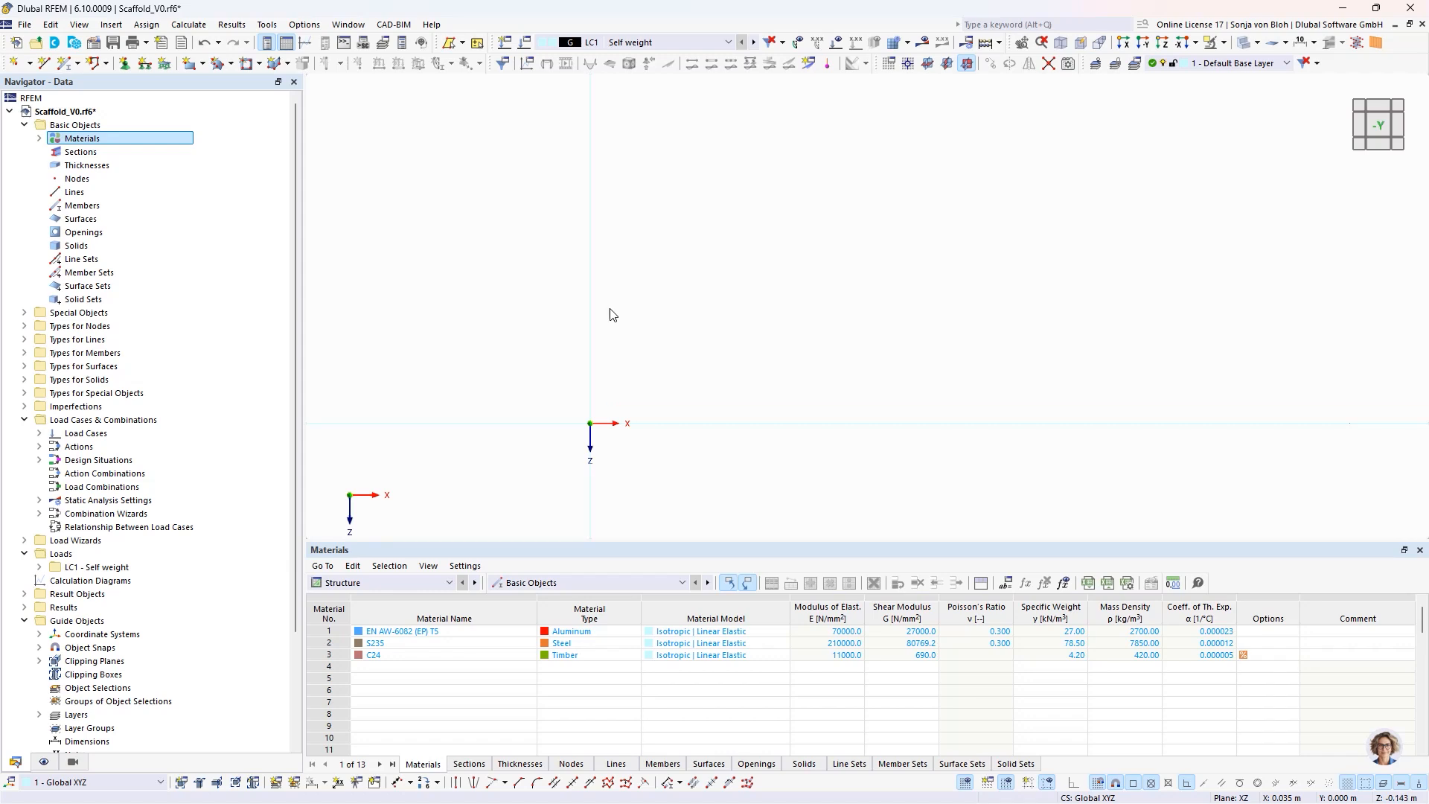
- Create a new section from the library: standardized circular hollow section Celsius 355 CHS 48.3x4, EN 10210-2:2006-04, in EN AW-6082 (EP) T5
{"action": "right_click", "coordinate": [100, 153]}
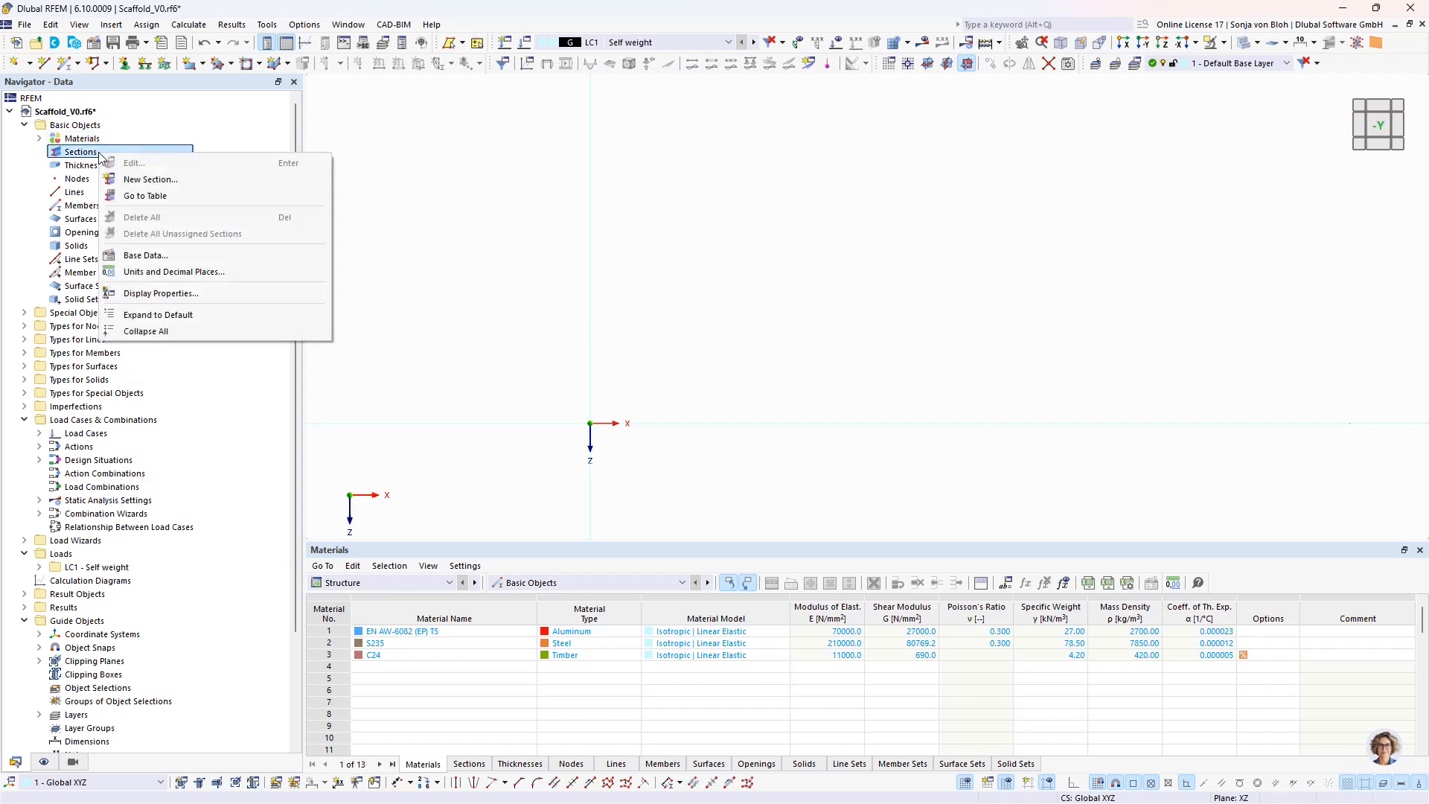
{"action": "left_click", "coordinate": [130, 180]}
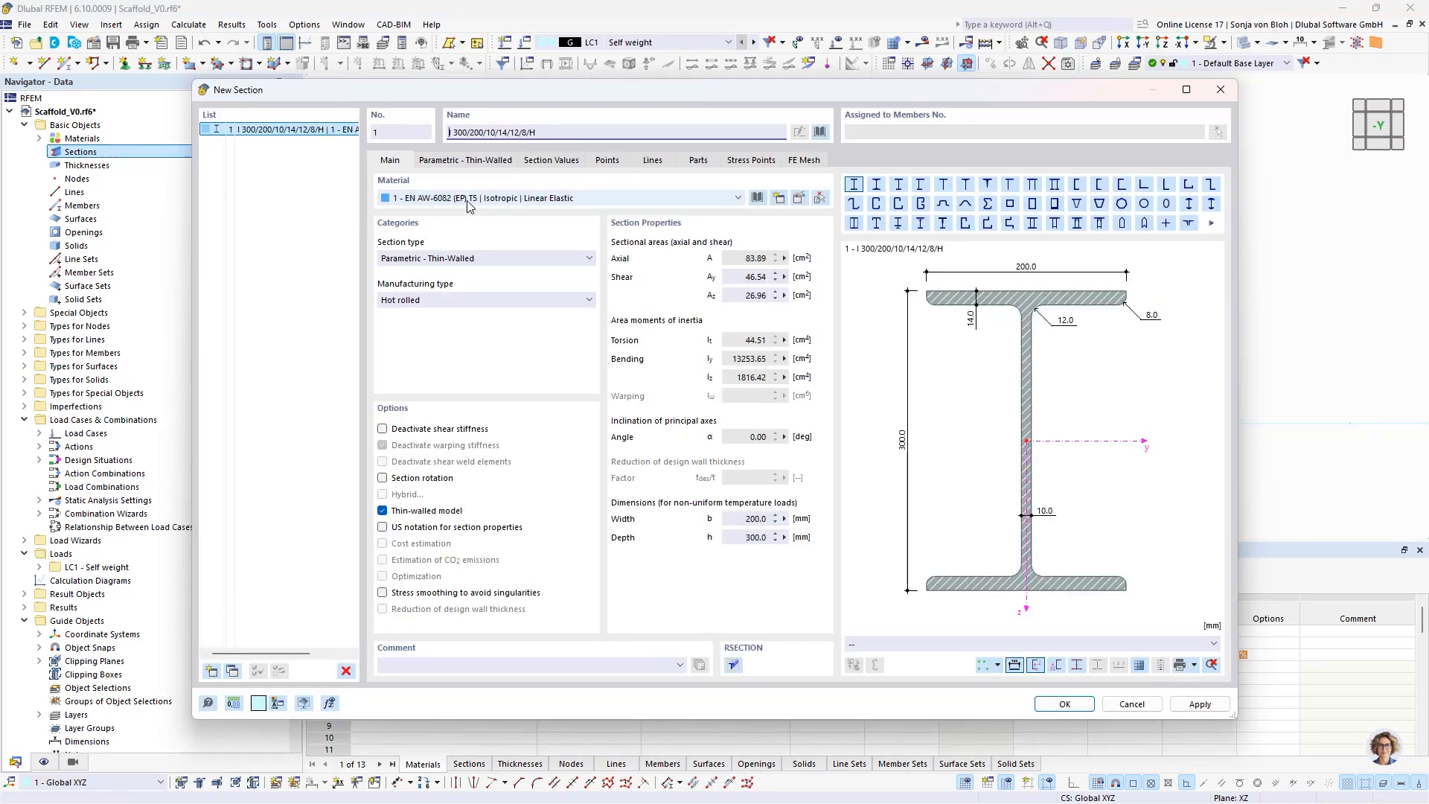
{"action": "left_click", "coordinate": [821, 132]}
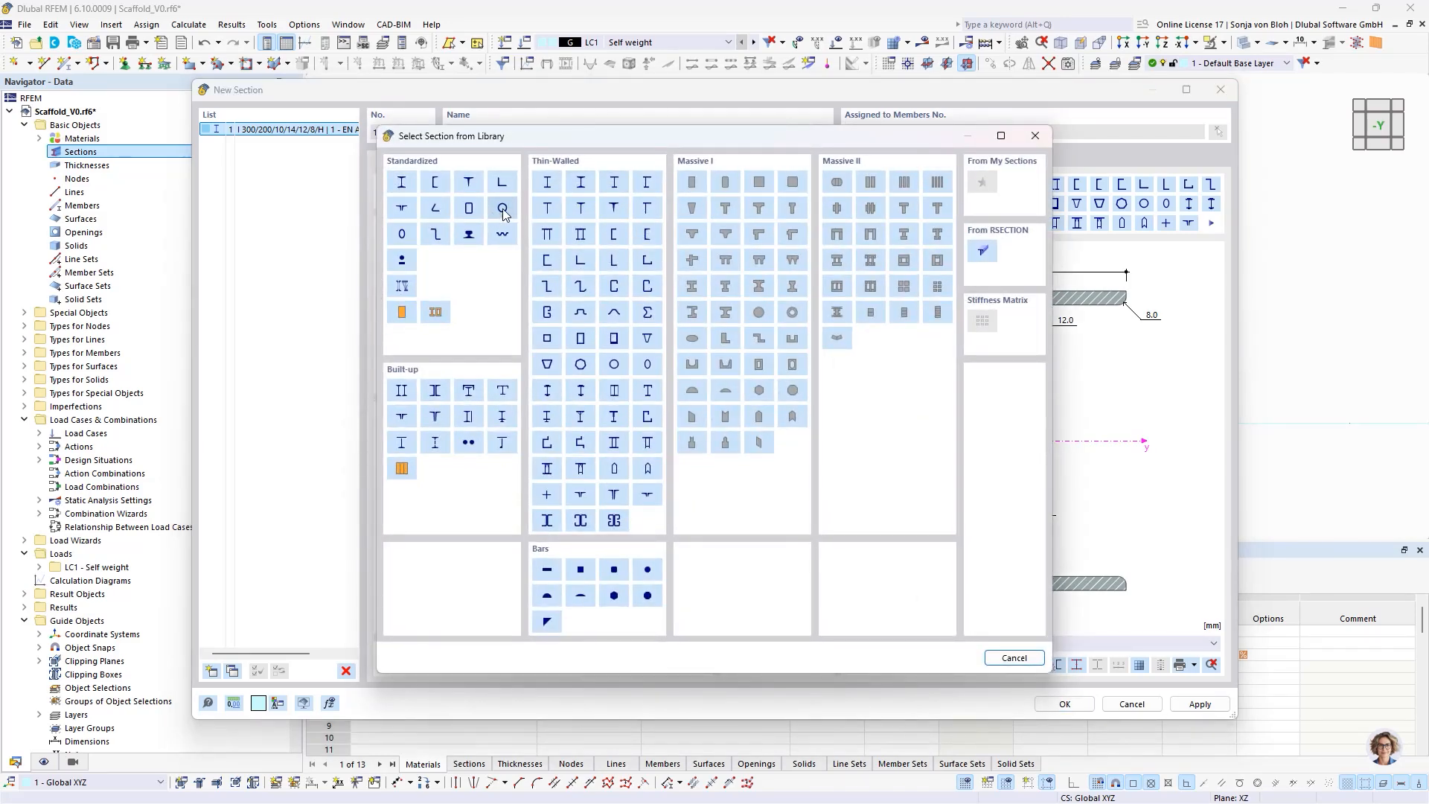
{"action": "left_click", "coordinate": [503, 211]}
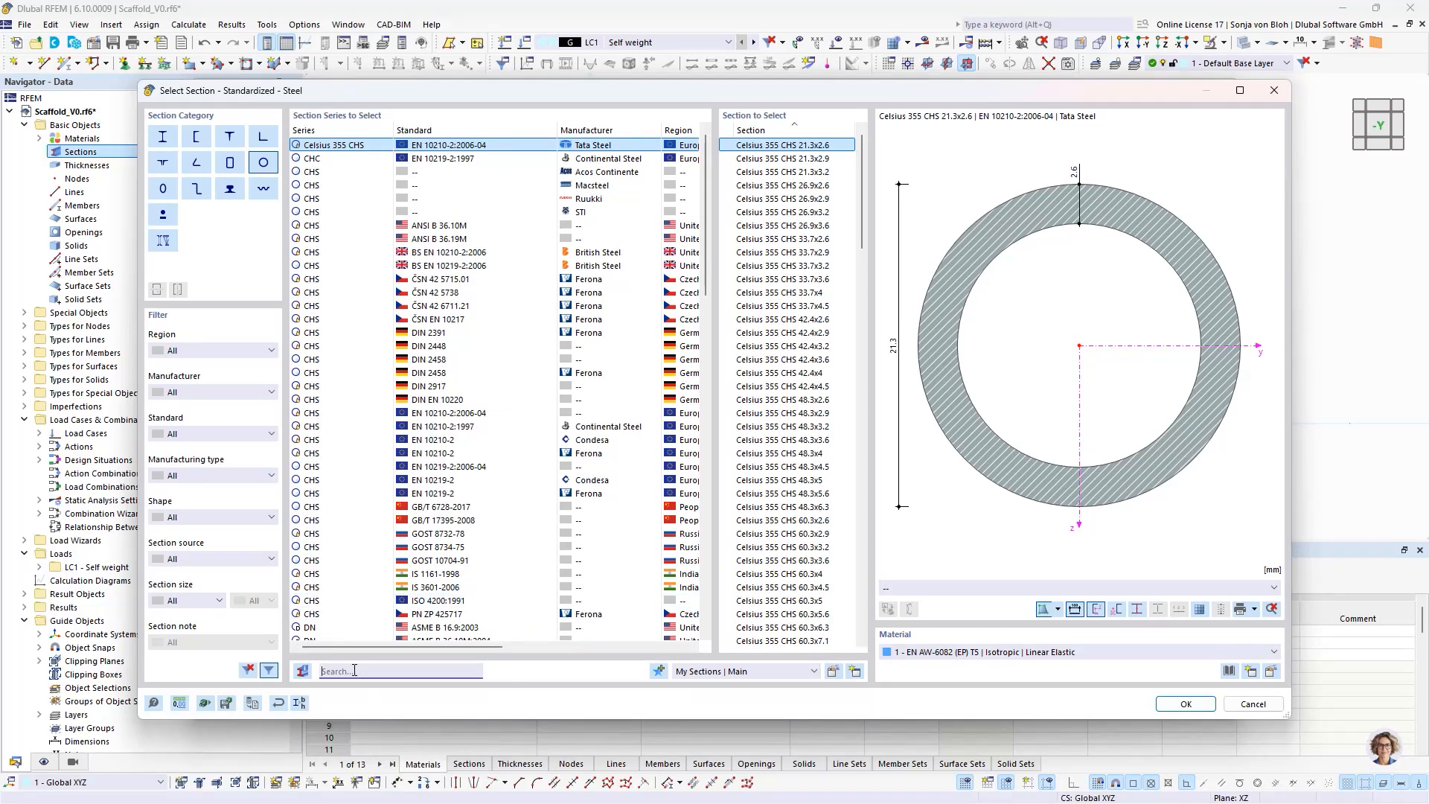
{"action": "type", "text": "48.3"}
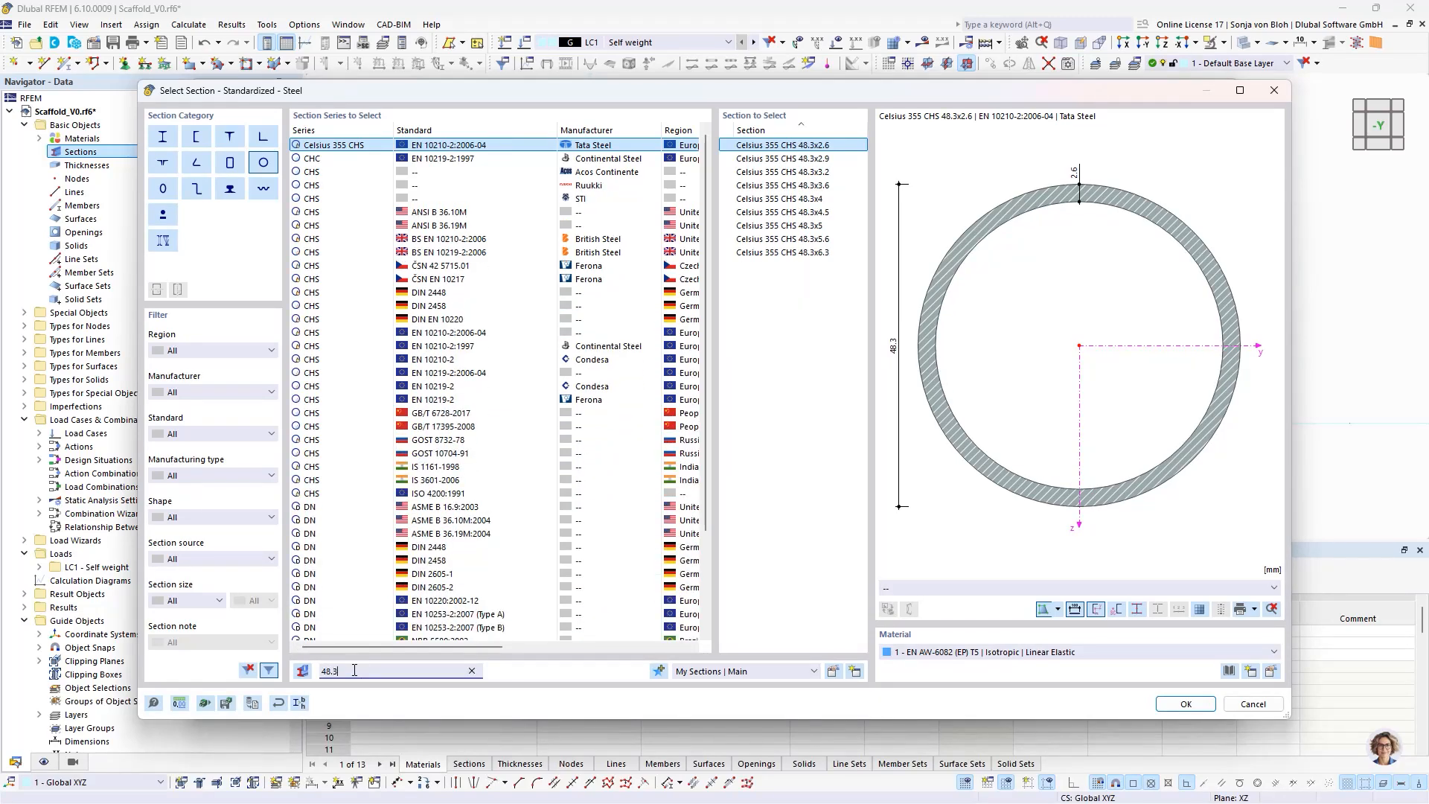
{"action": "type", "text": "x4"}
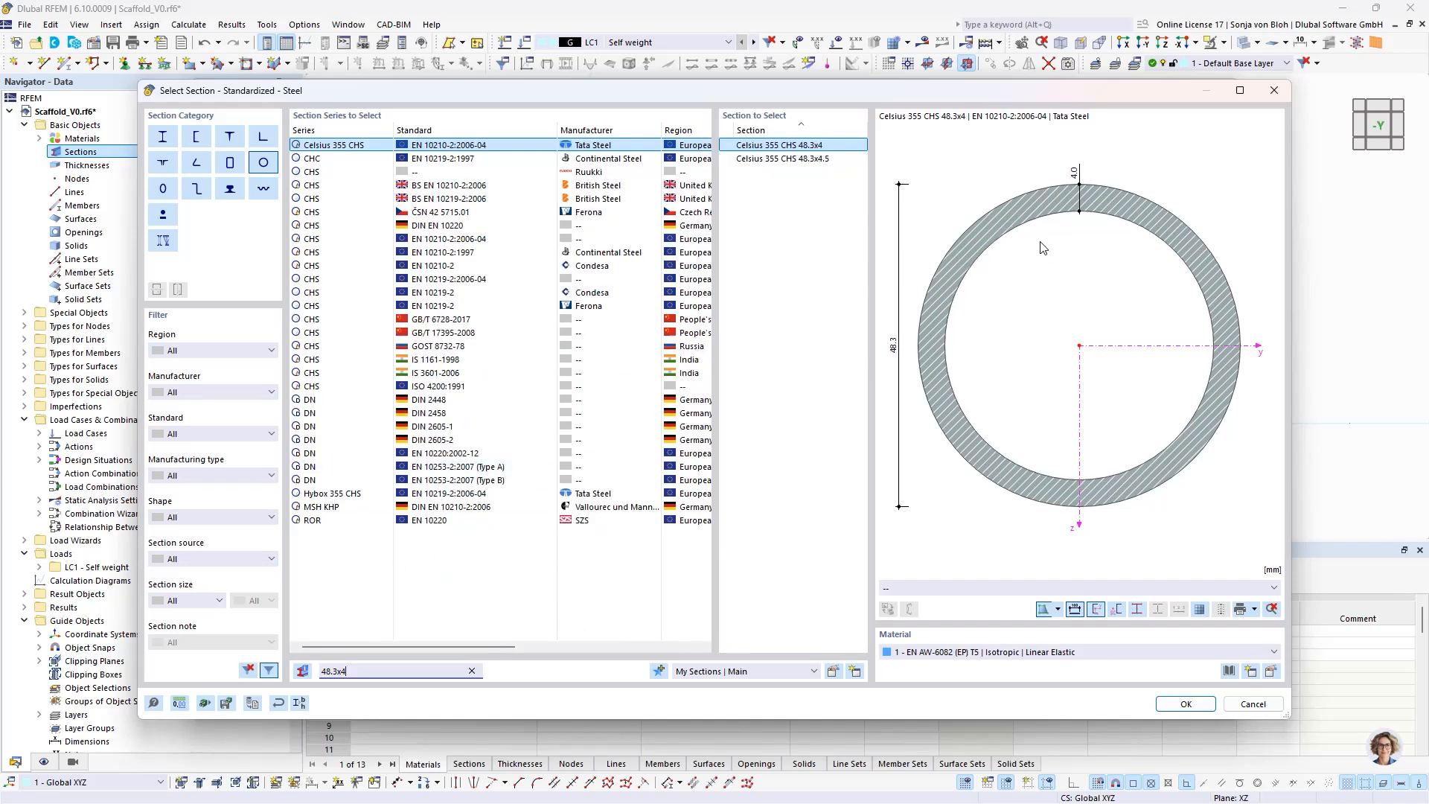
{"action": "left_click", "coordinate": [1186, 703]}
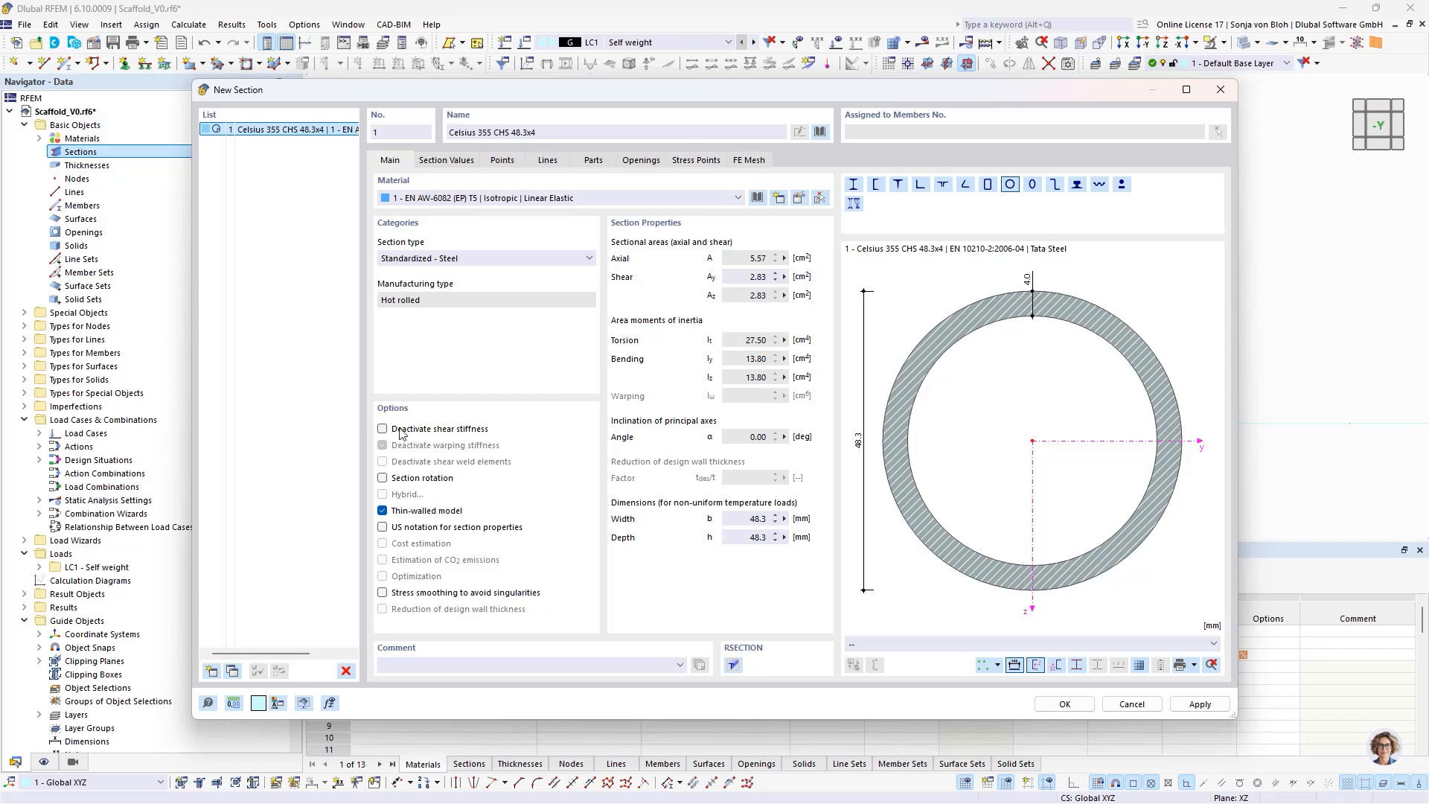
- Add a second section from the library: standardized circular hollow section Celsius 355 CHS 48.3x3.2, EN 10210-2:2006-04, in EN AW-6082 (EP) T5
{"action": "left_click", "coordinate": [209, 671]}
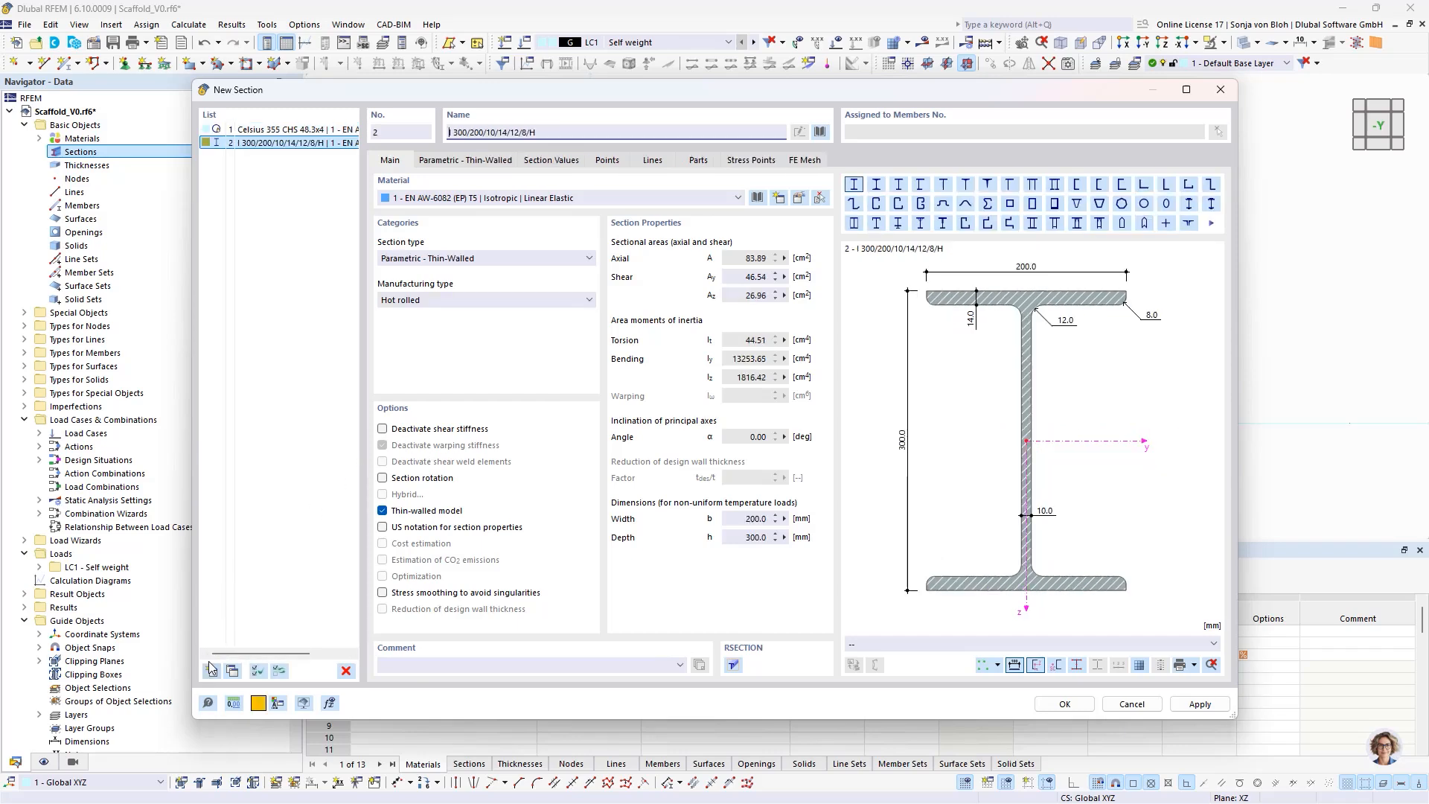
{"action": "left_click", "coordinate": [820, 132]}
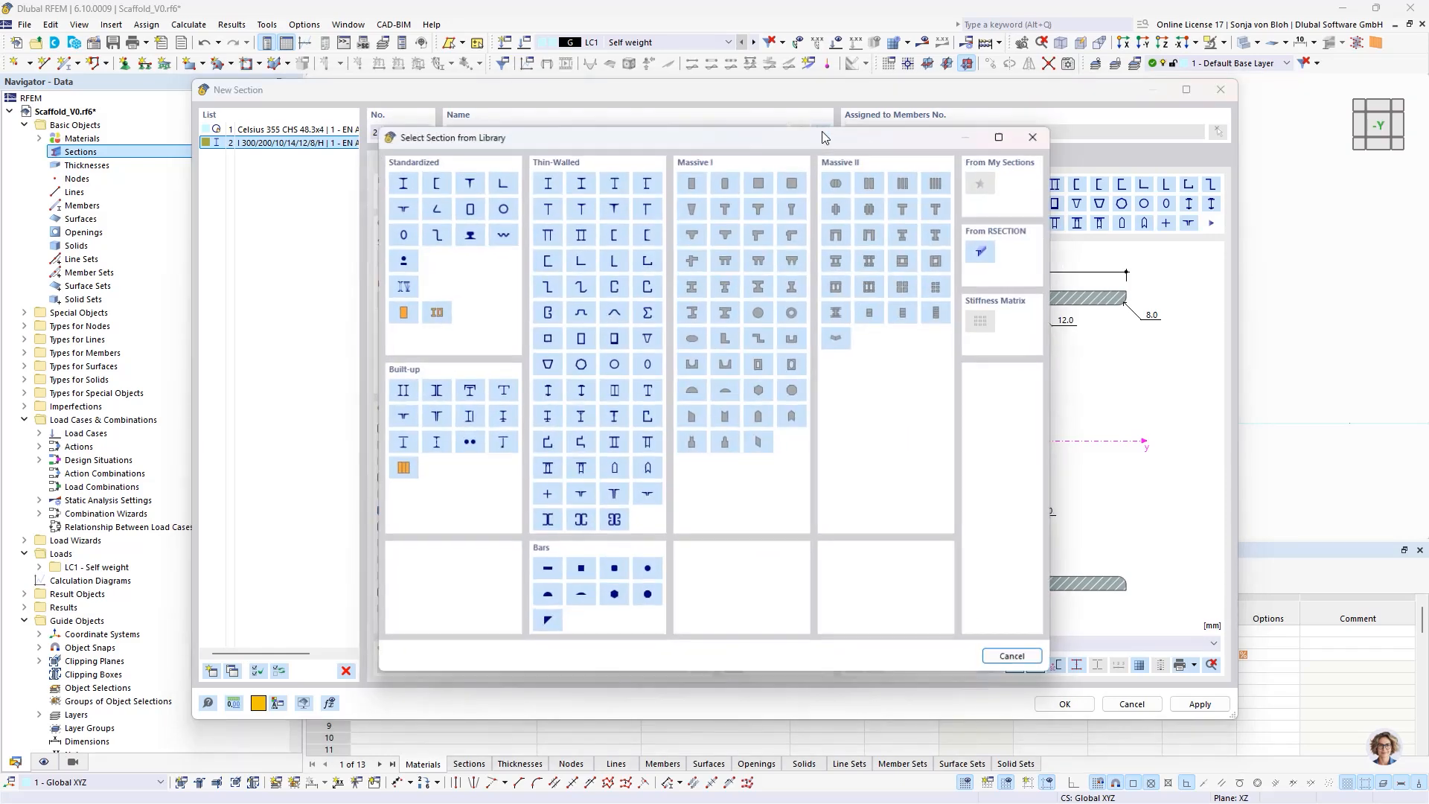
{"action": "left_click", "coordinate": [502, 207]}
{"action": "left_click", "coordinate": [344, 671]}
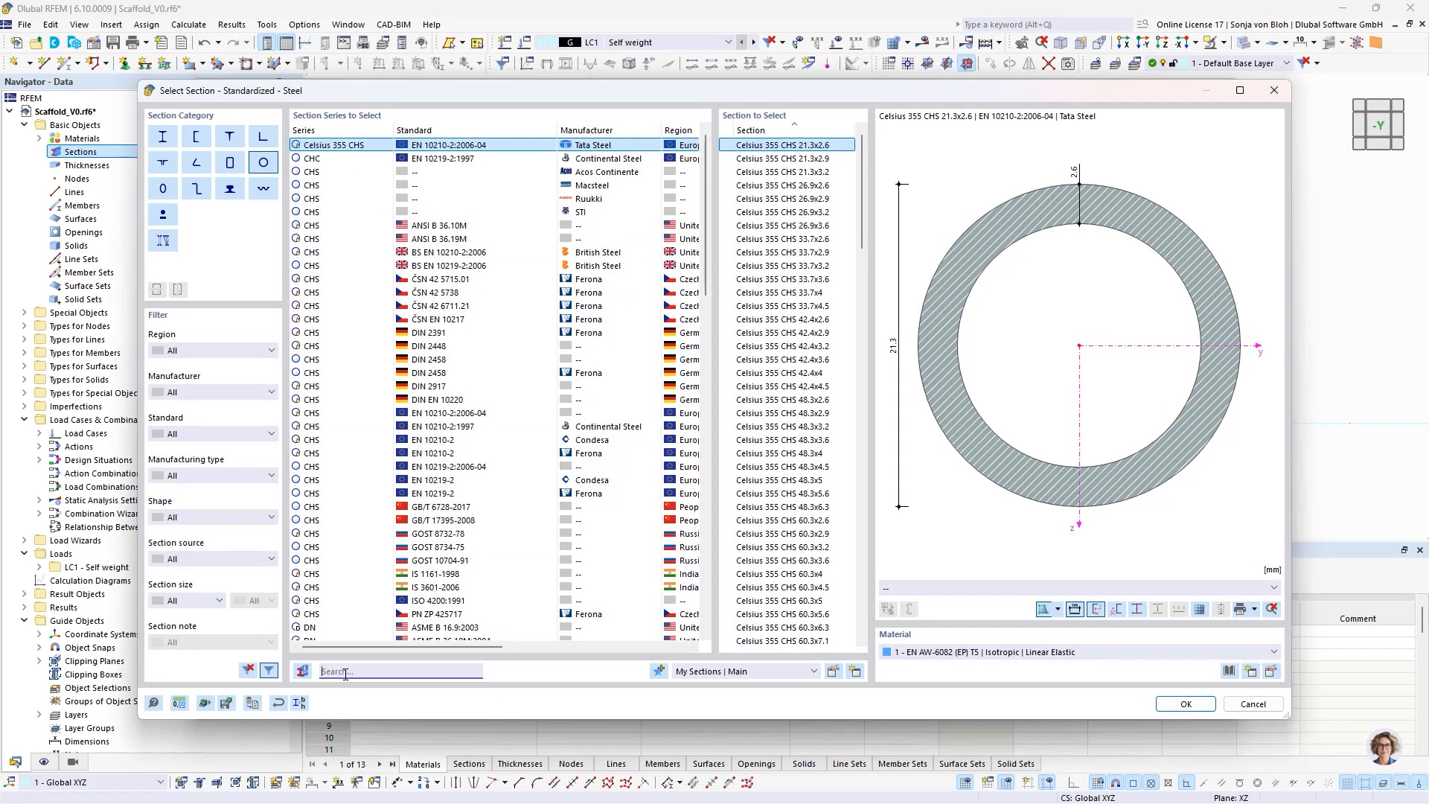
{"action": "type", "text": "48"}
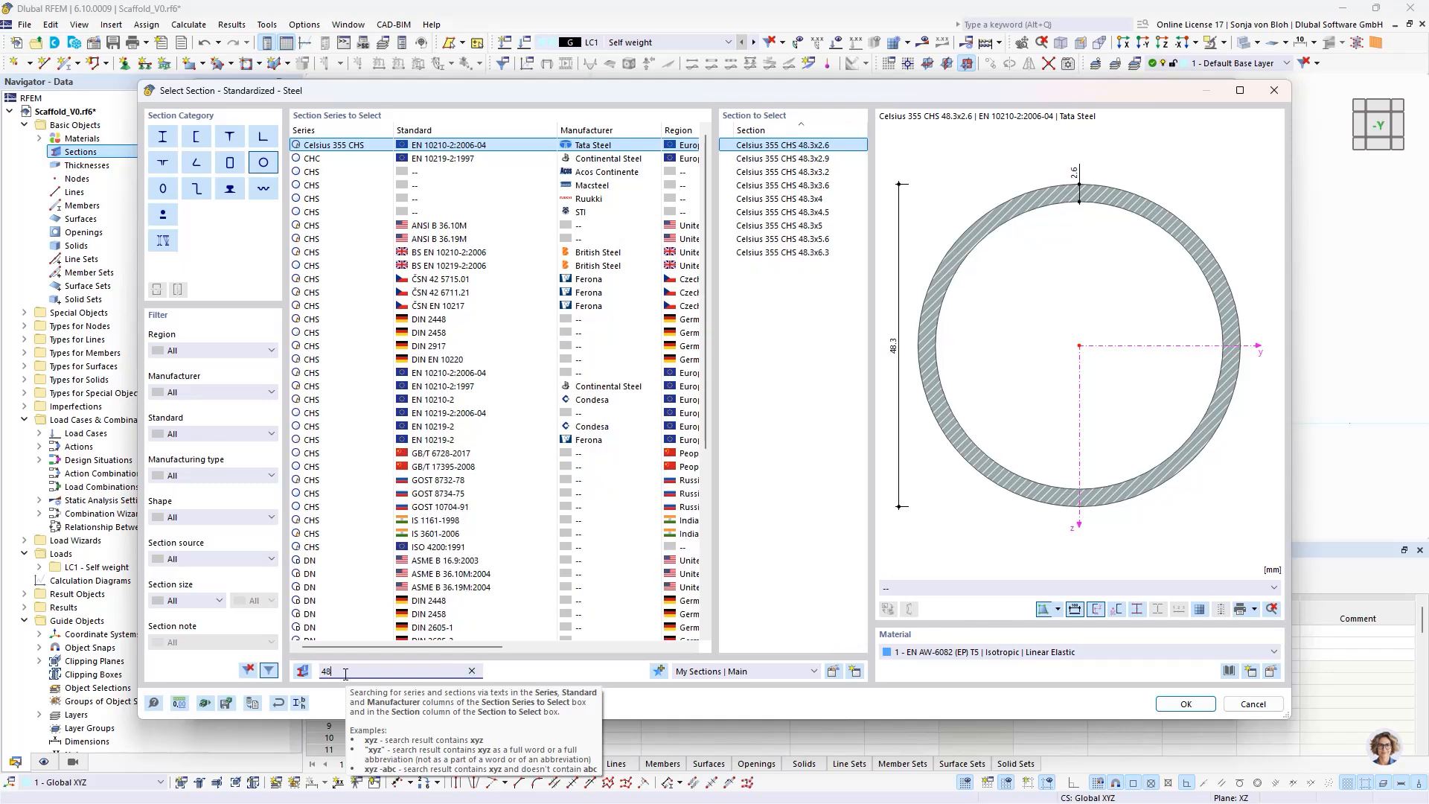
{"action": "type", "text": "."}
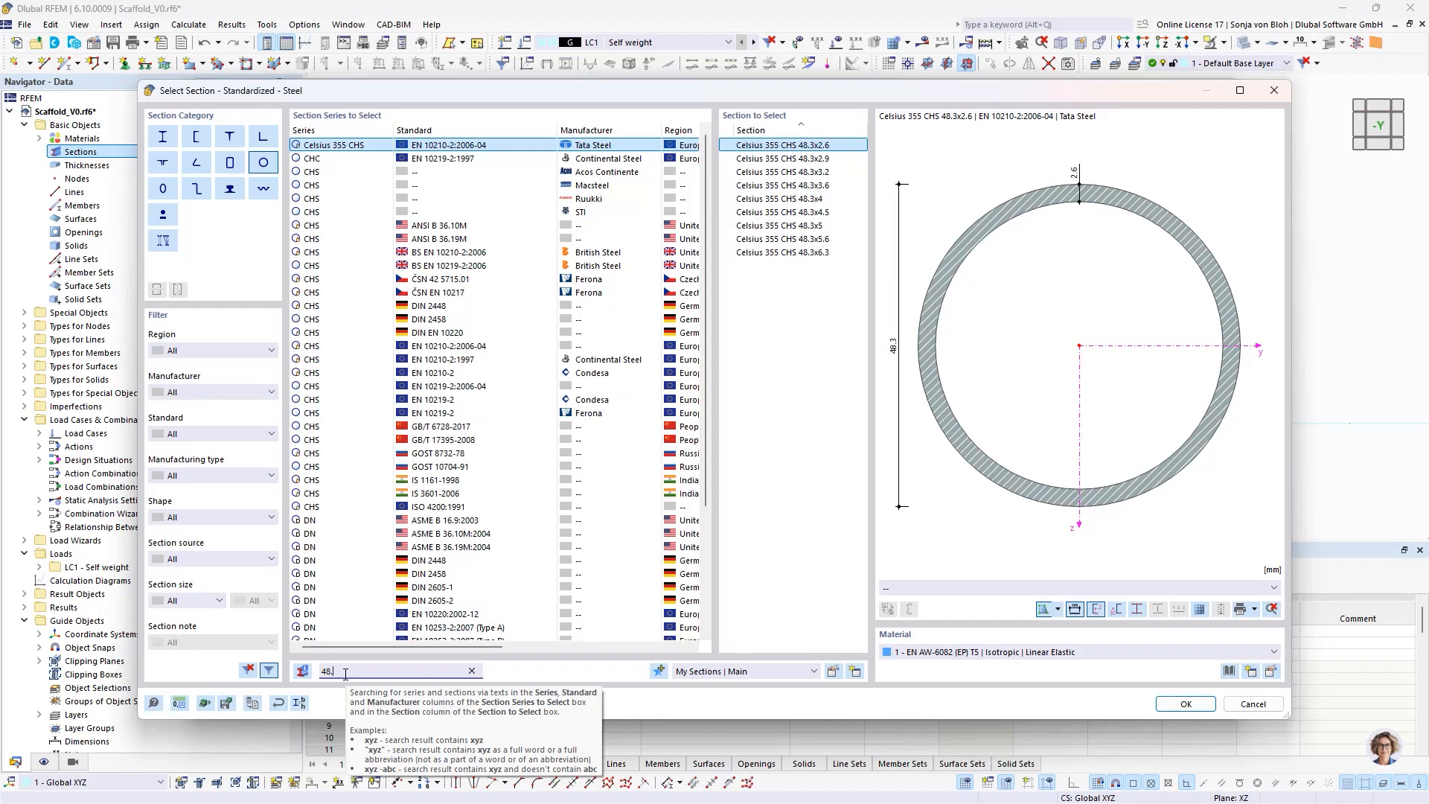
{"action": "type", "text": "3x"}
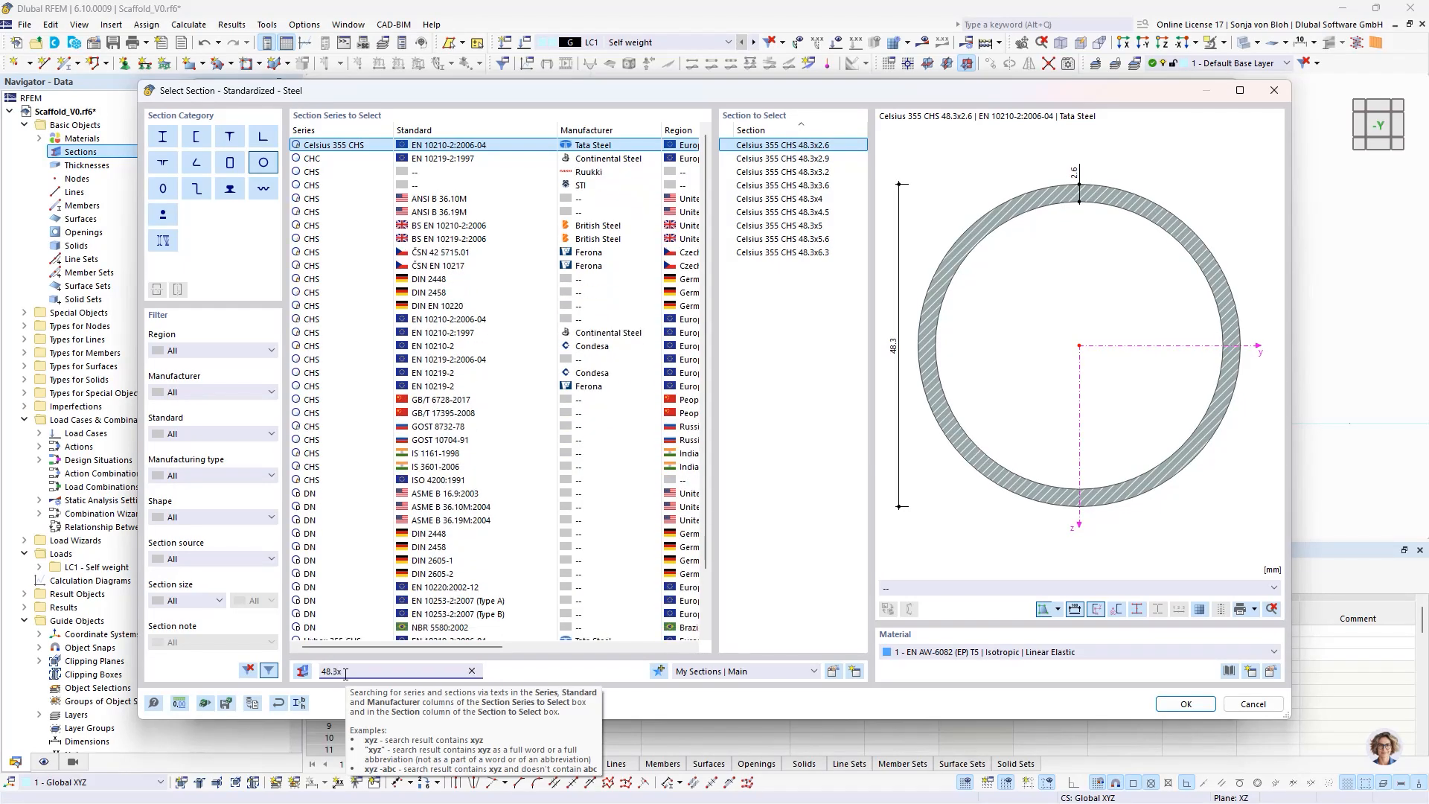
{"action": "type", "text": "3.2"}
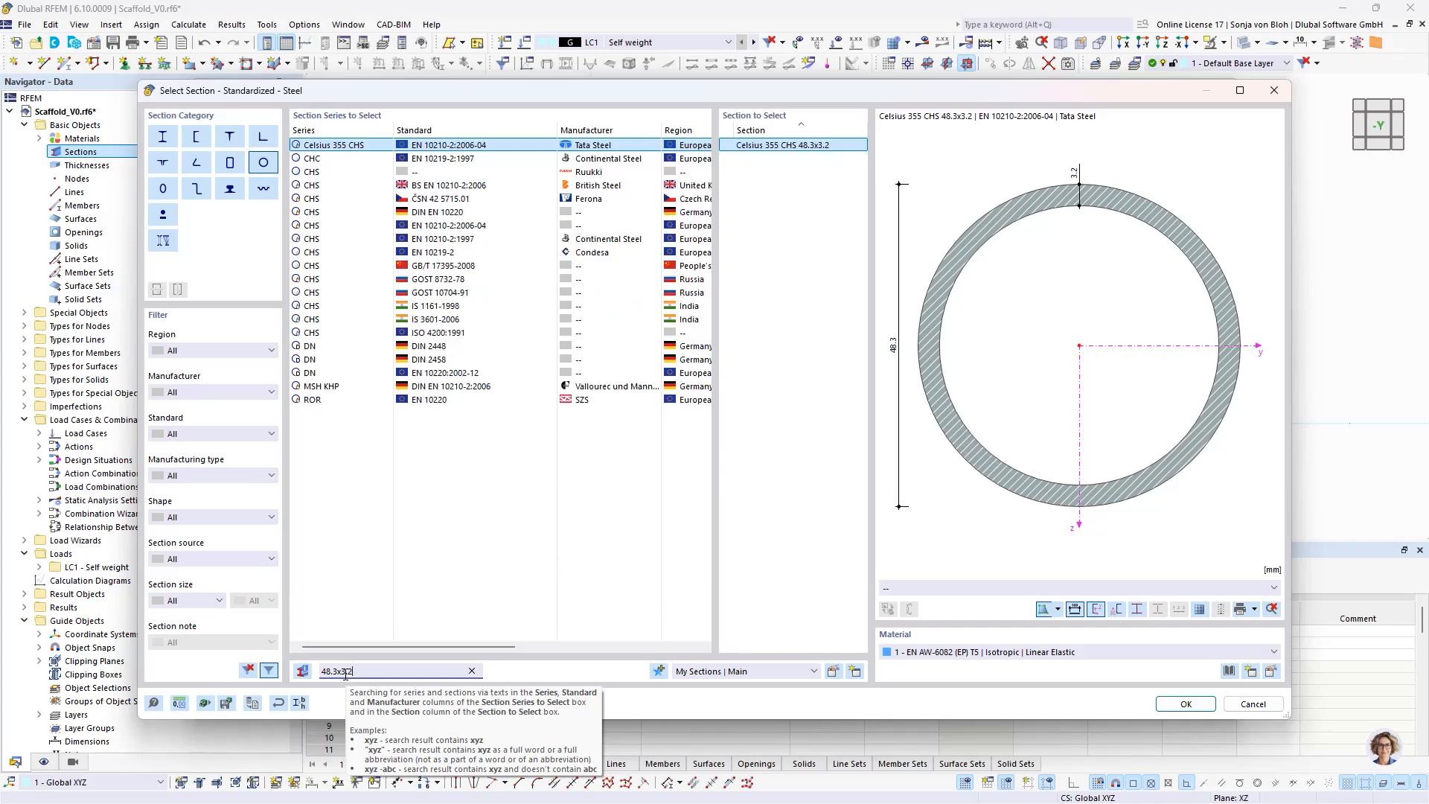
{"action": "left_click", "coordinate": [1186, 703]}
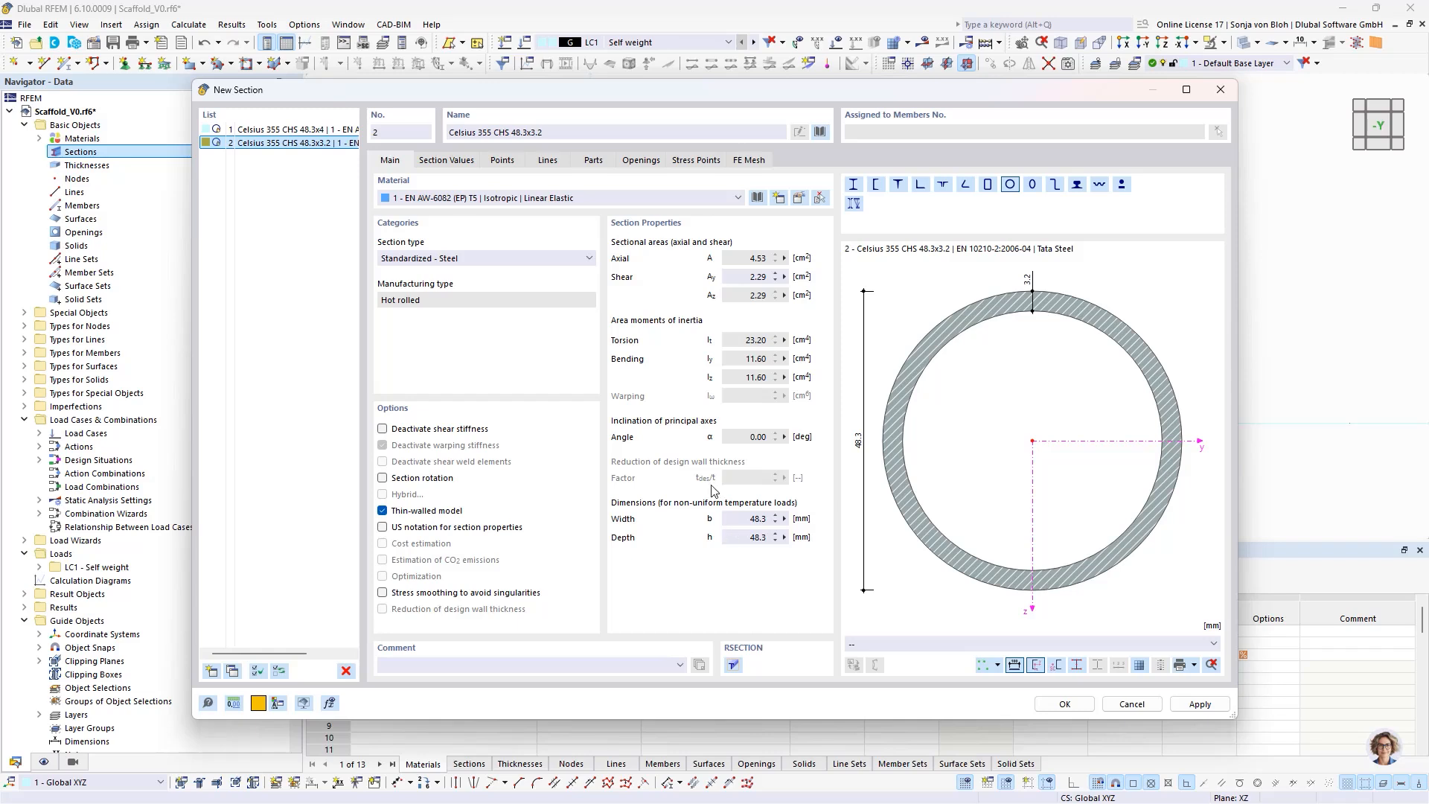
- Add a third section with material S235 and choose the parametric thin-walled circular hollow section from the library
{"action": "left_click", "coordinate": [210, 672]}
{"action": "left_click", "coordinate": [422, 200]}
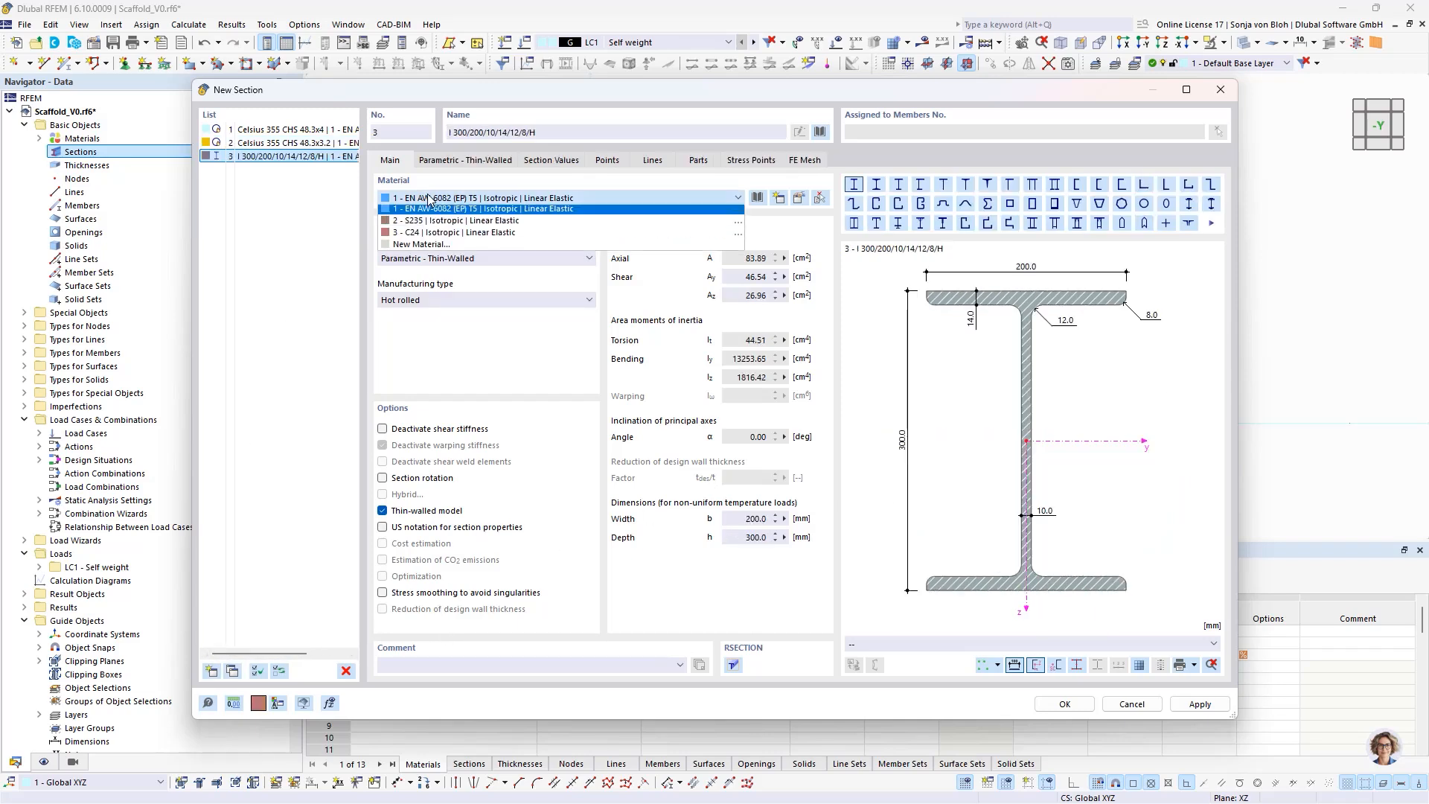
{"action": "left_click", "coordinate": [413, 224]}
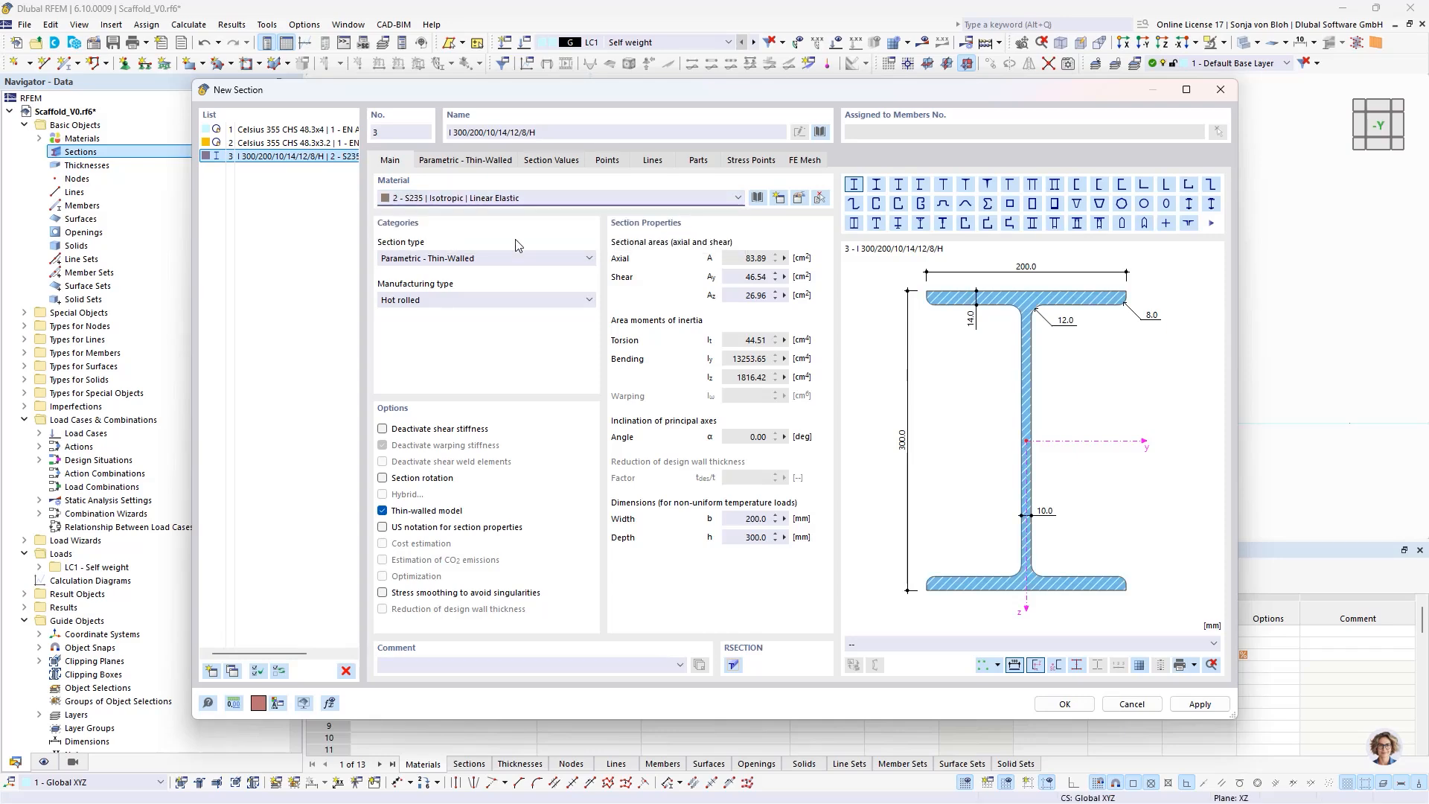
{"action": "left_click", "coordinate": [819, 137]}
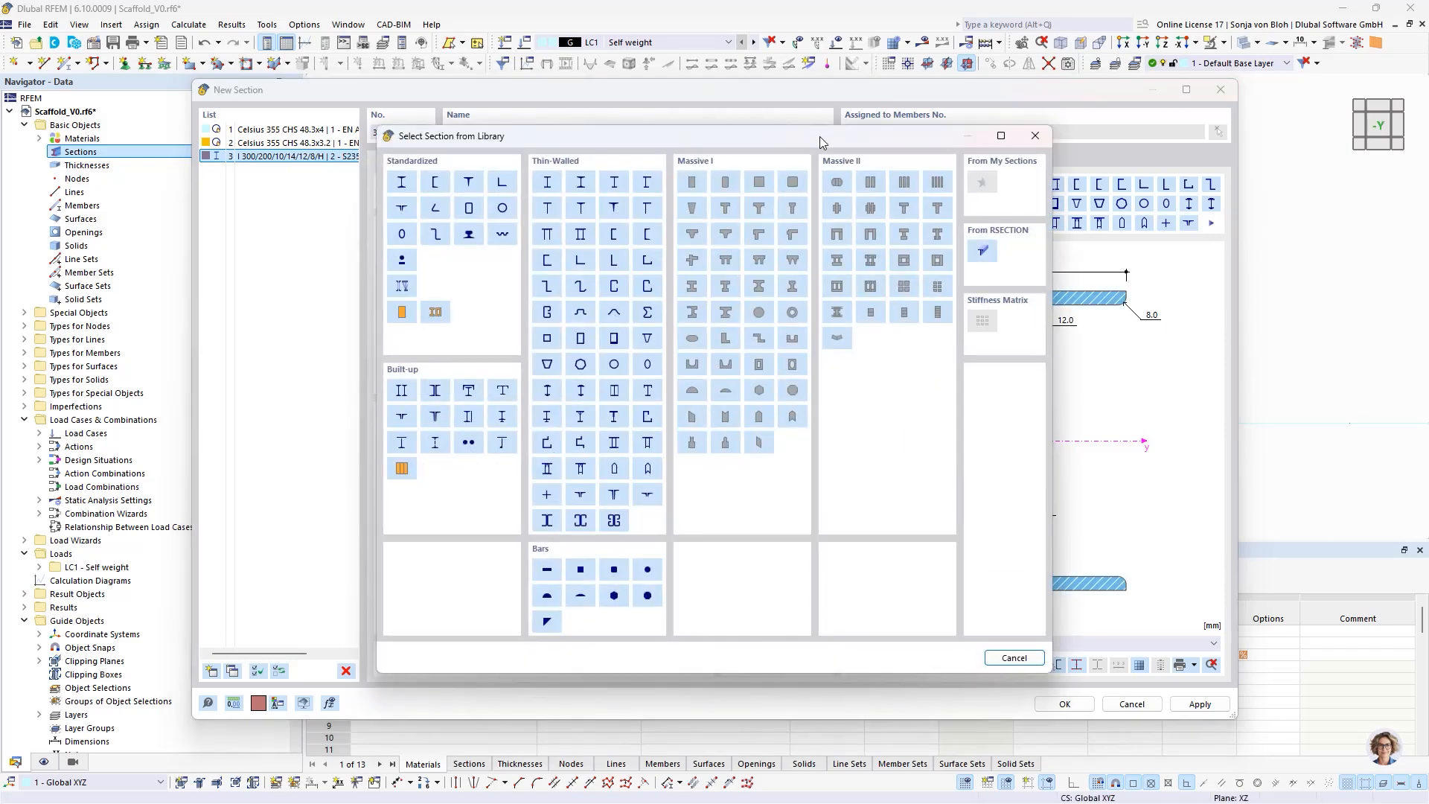
{"action": "left_click", "coordinate": [615, 365]}
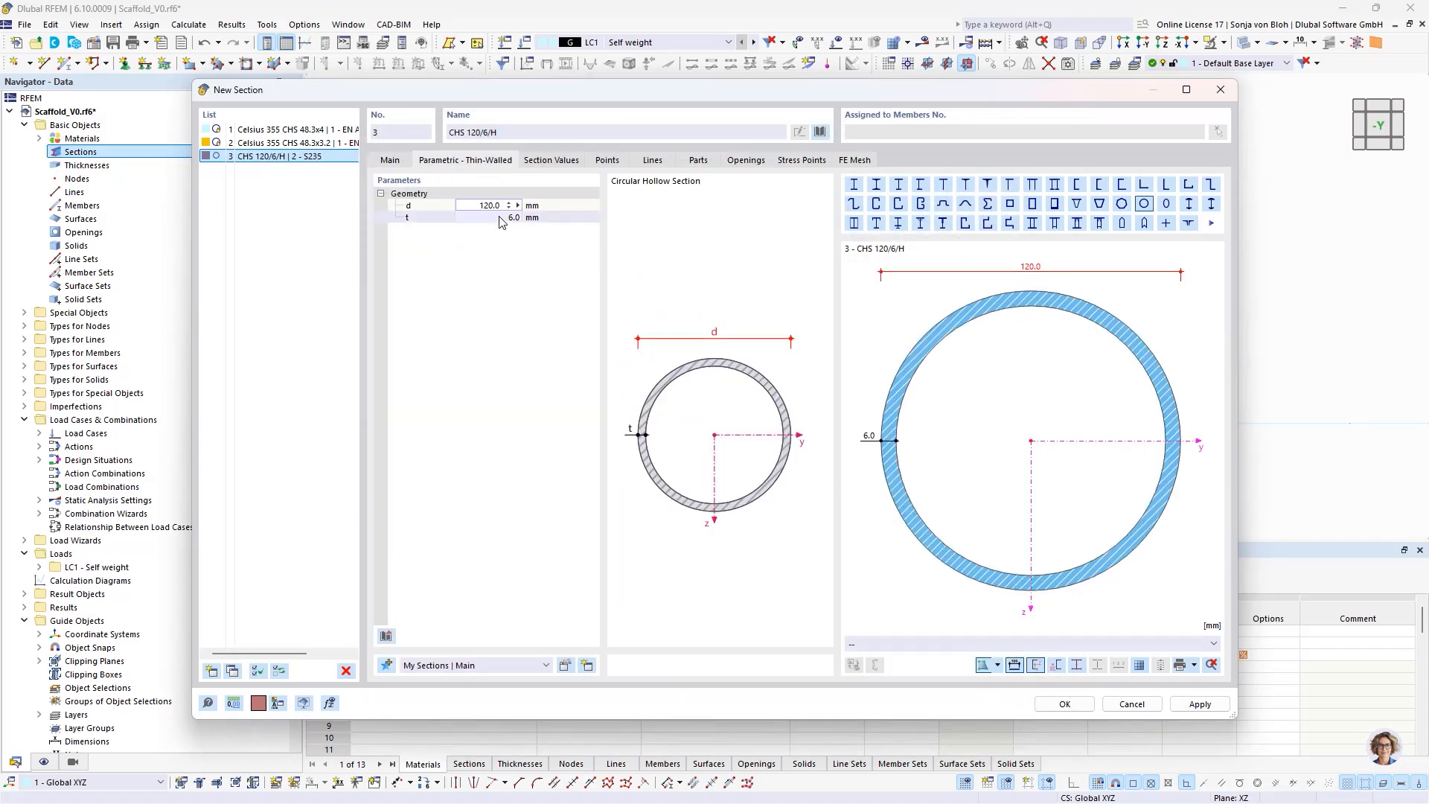
- Set the third section's diameter d to 38 mm, thickness t to 4 mm and manufacturing type to Cold formed
{"action": "left_click", "coordinate": [475, 204]}
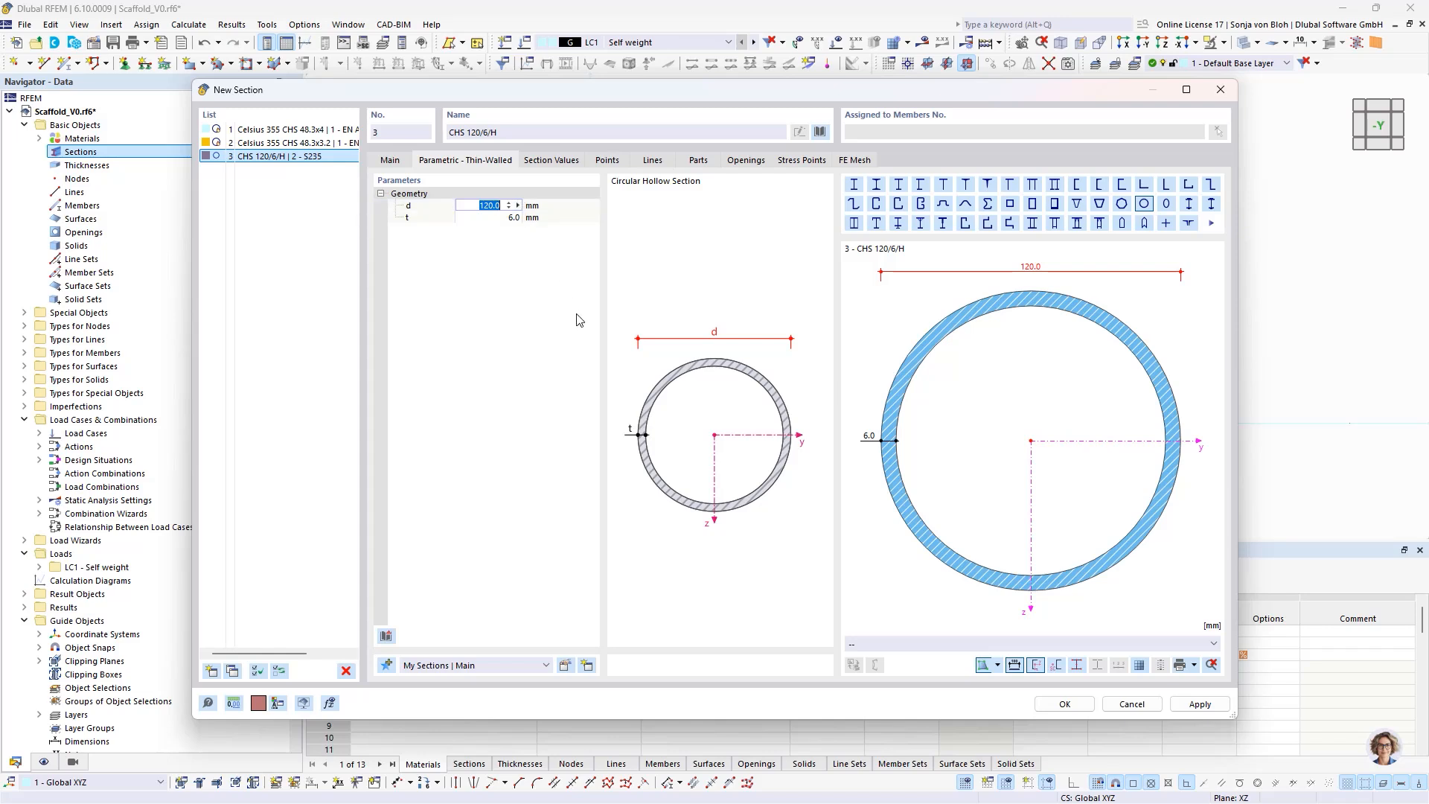
{"action": "type", "text": "38"}
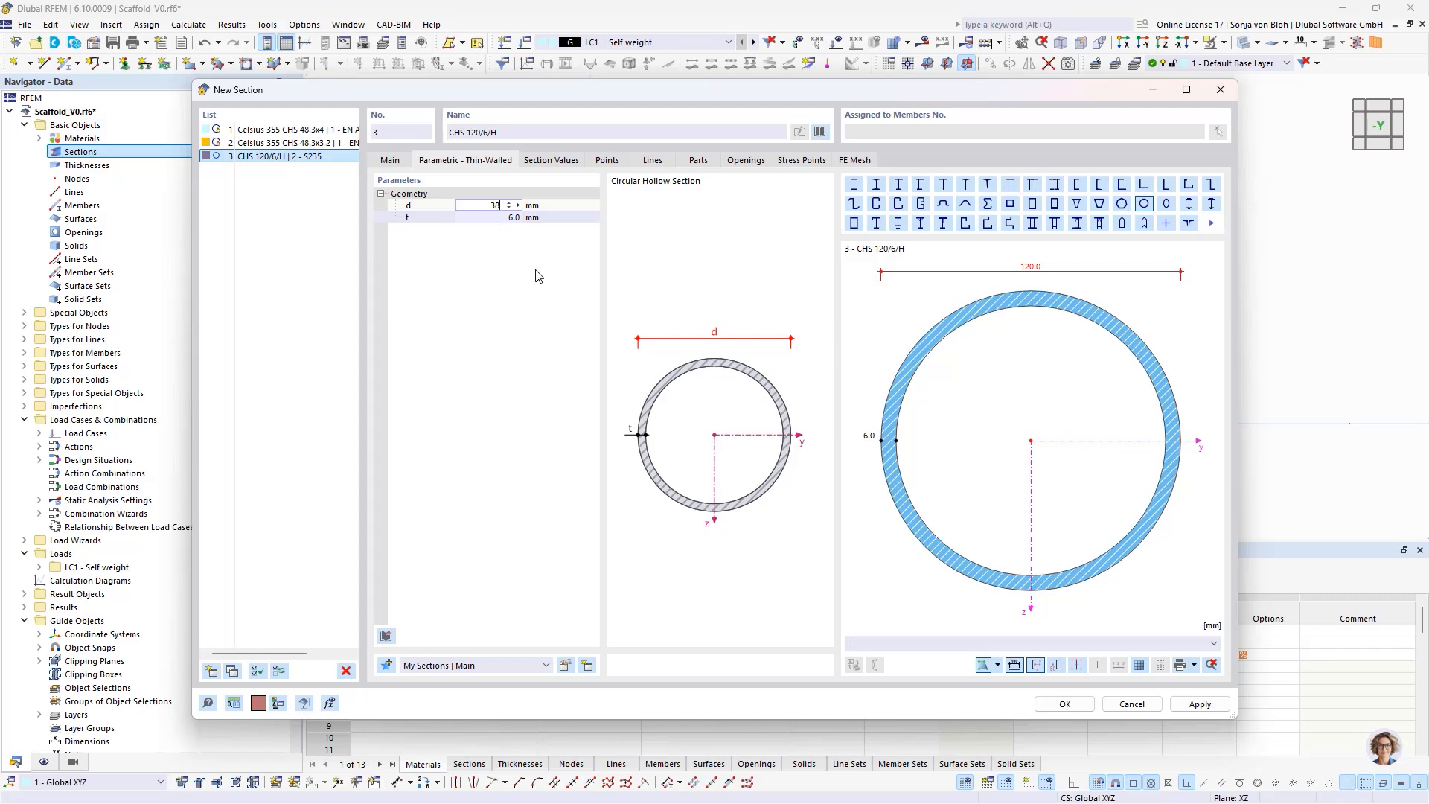
{"action": "key", "text": "Tab"}
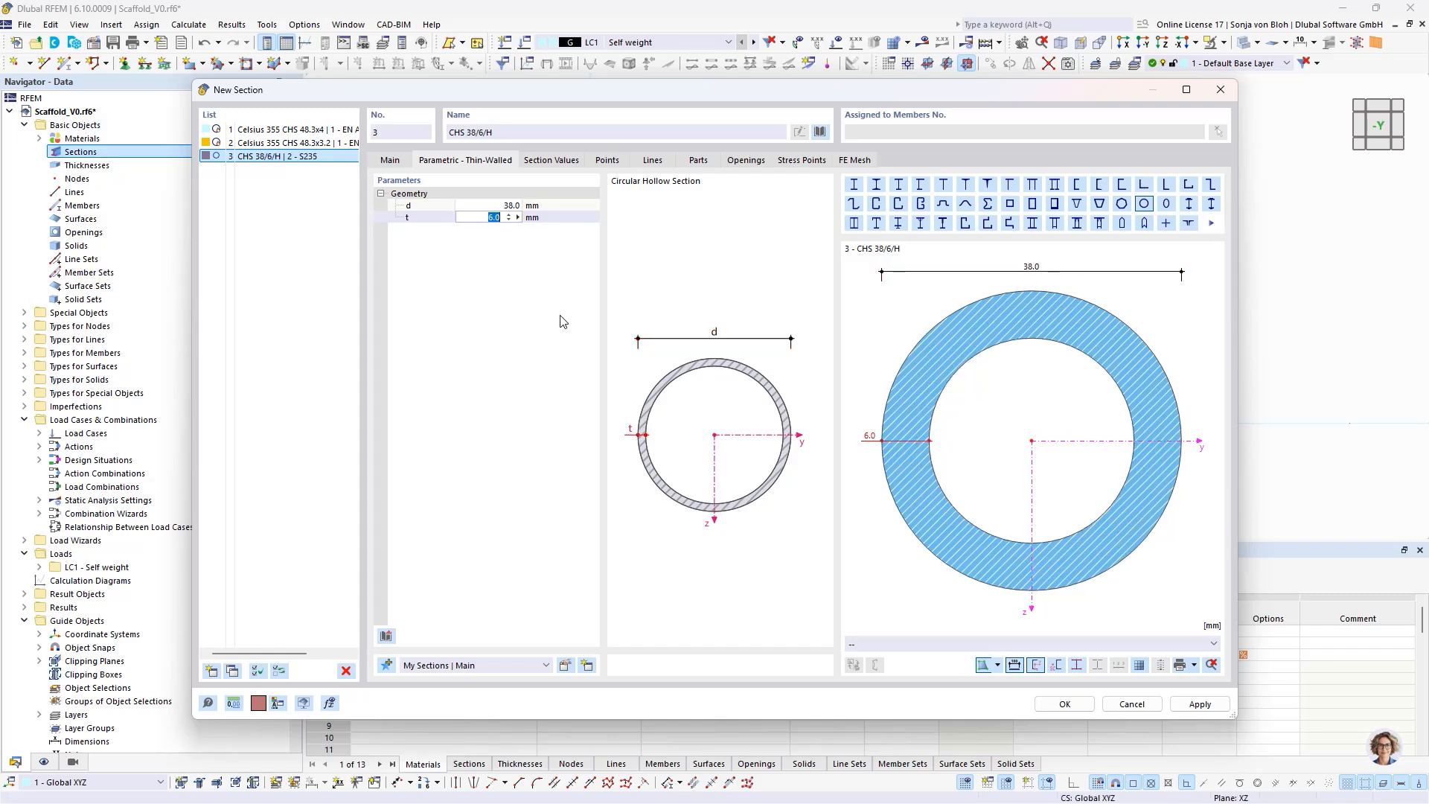
{"action": "type", "text": "4"}
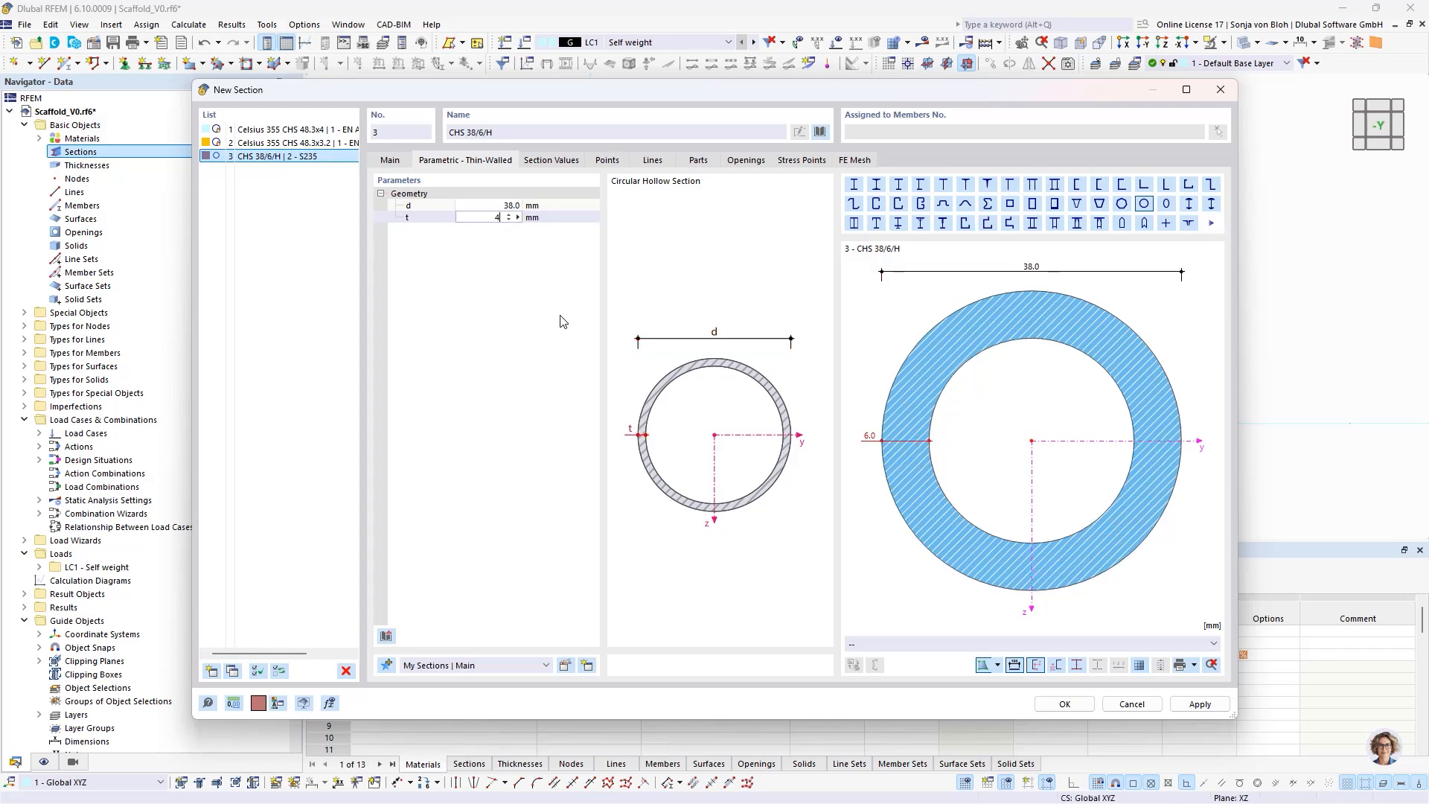
{"action": "left_click", "coordinate": [390, 160]}
{"action": "left_click", "coordinate": [428, 299]}
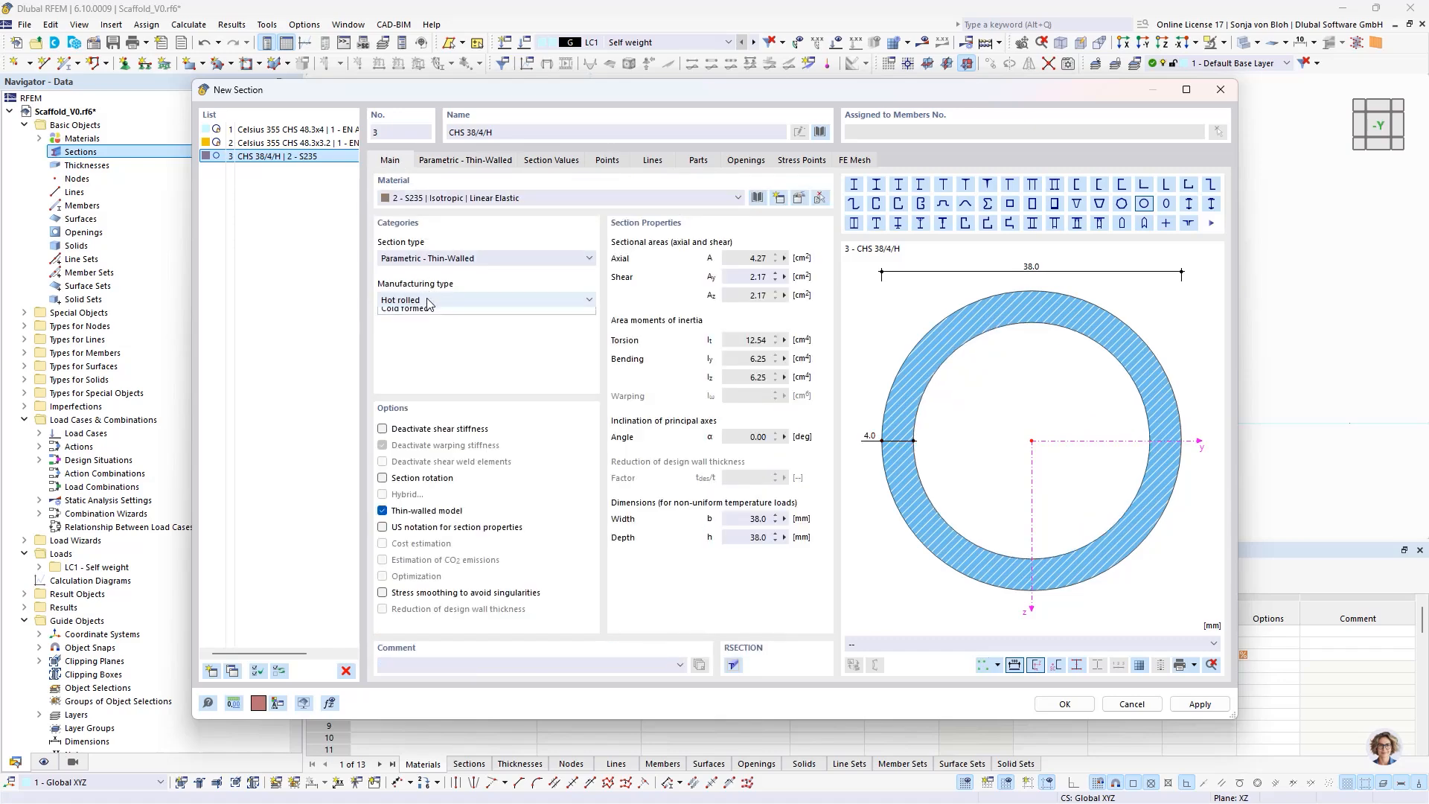
{"action": "left_click", "coordinate": [416, 324]}
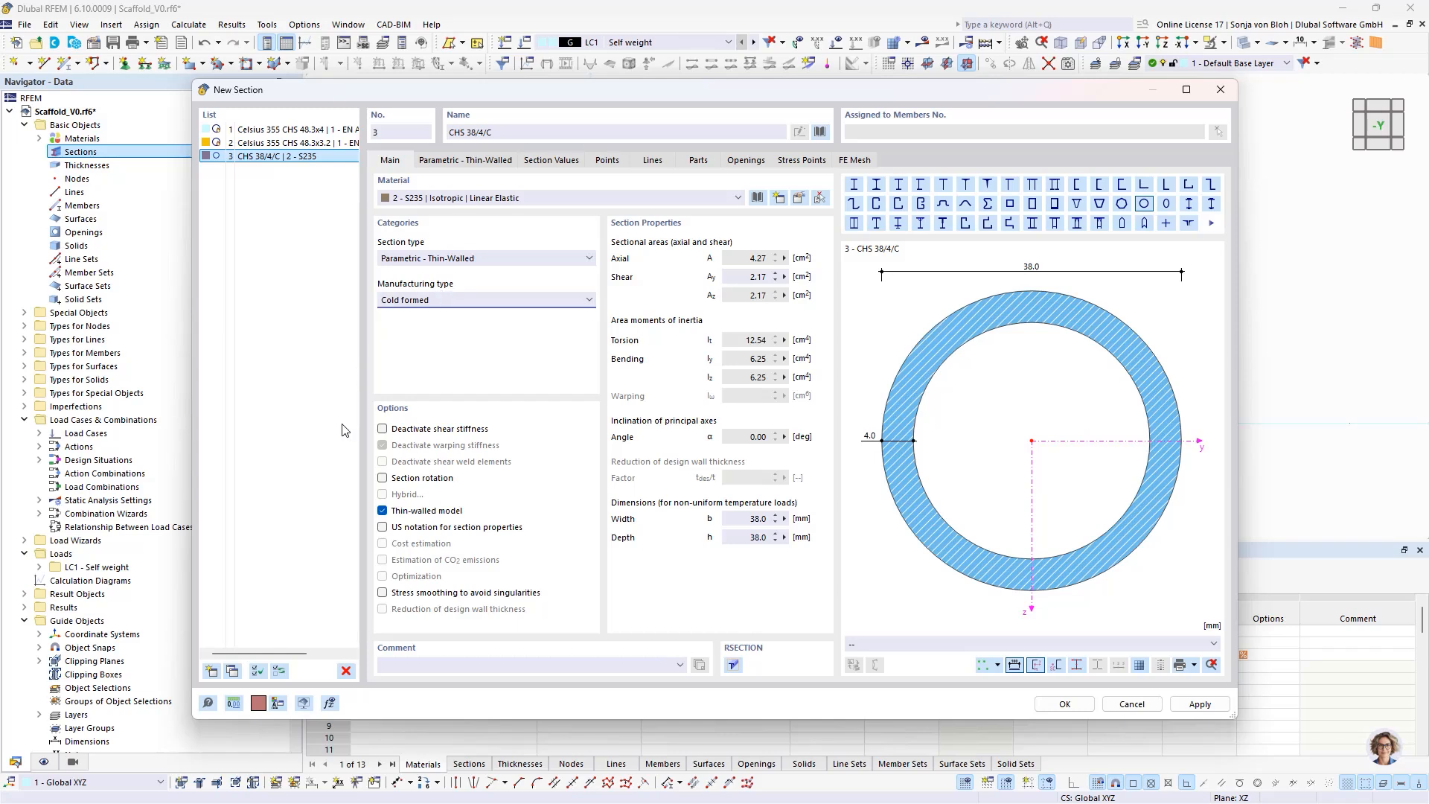
- Add a fourth section with timber material C24 and choose the parametric massive rectangle from the library
{"action": "left_click", "coordinate": [212, 673]}
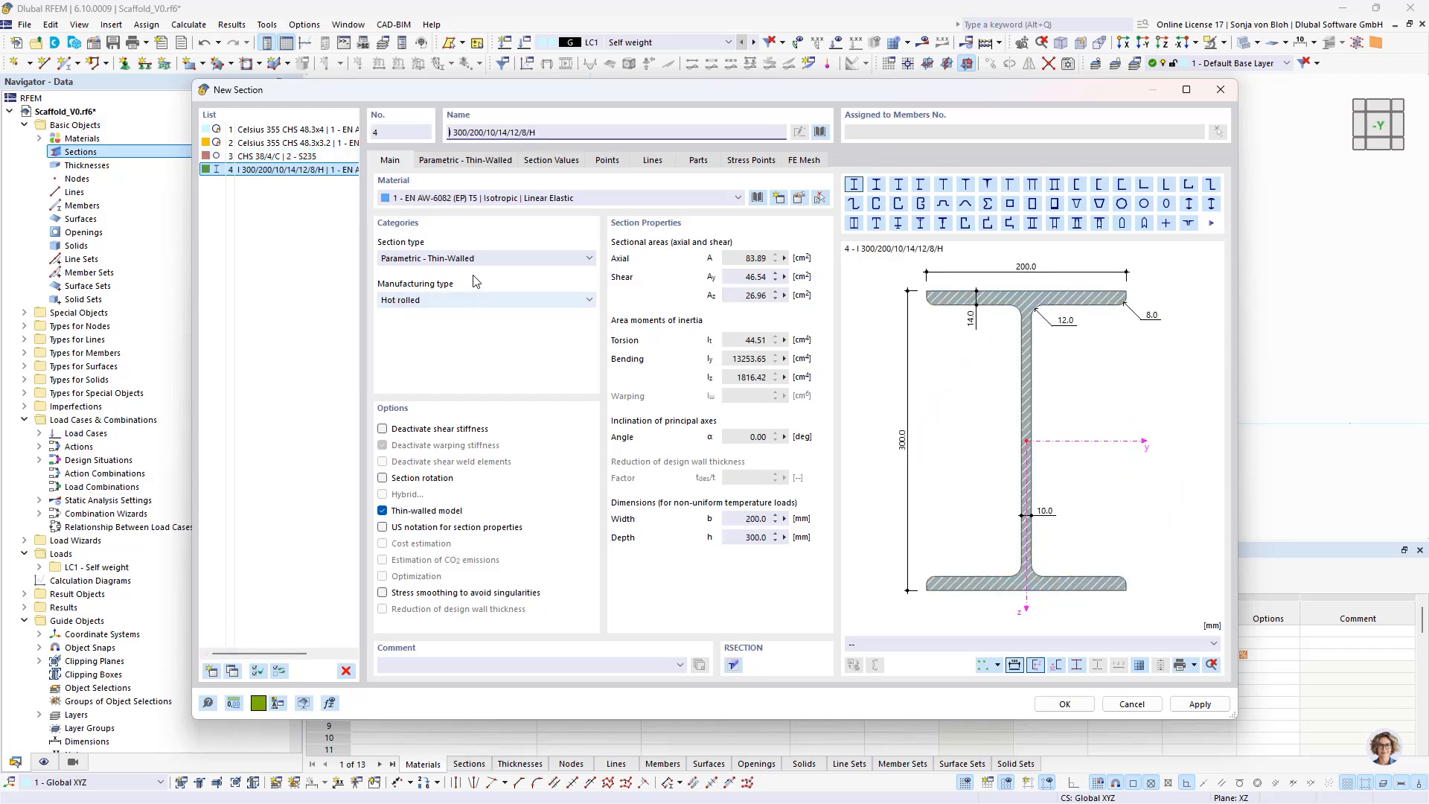
{"action": "left_click", "coordinate": [471, 199]}
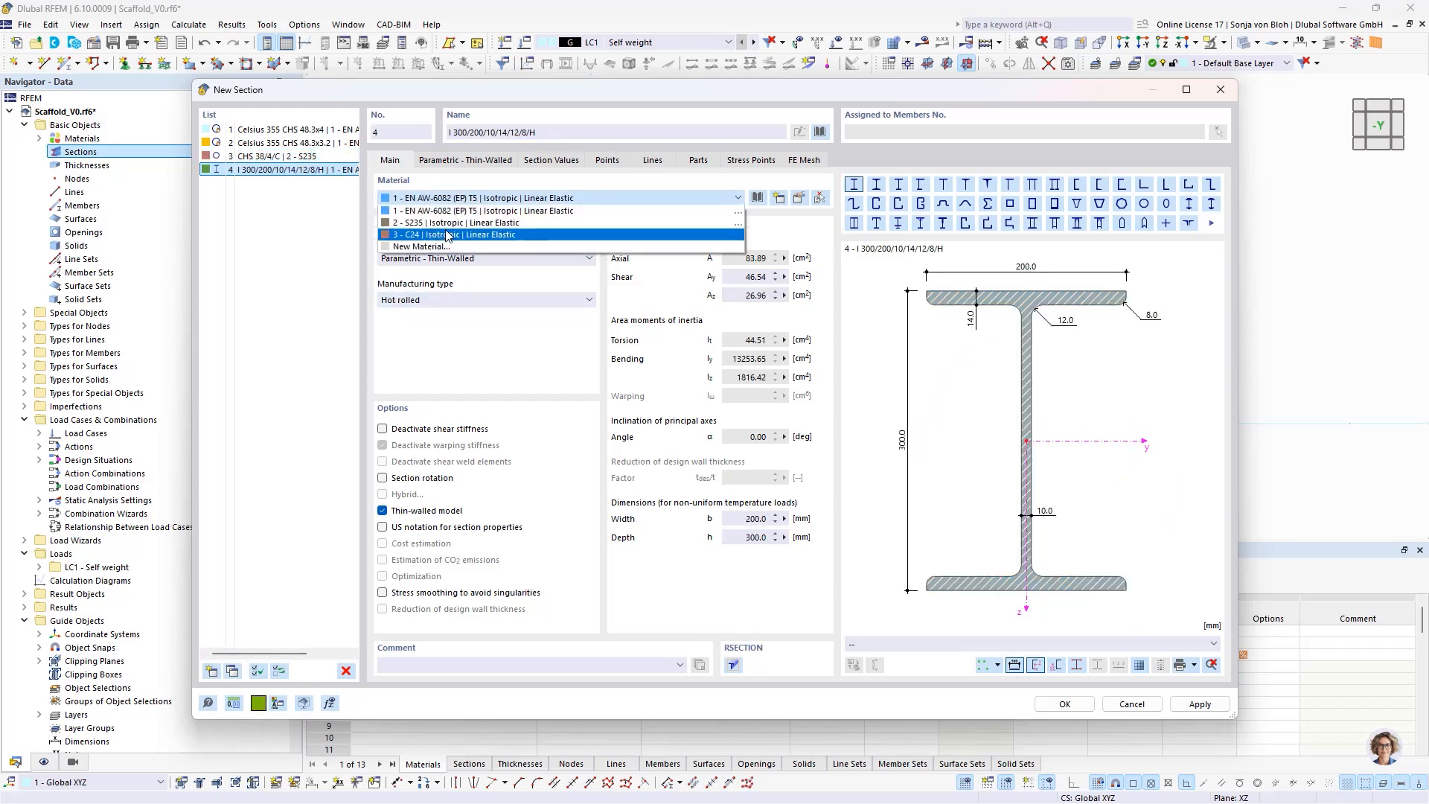
{"action": "left_click", "coordinate": [442, 235]}
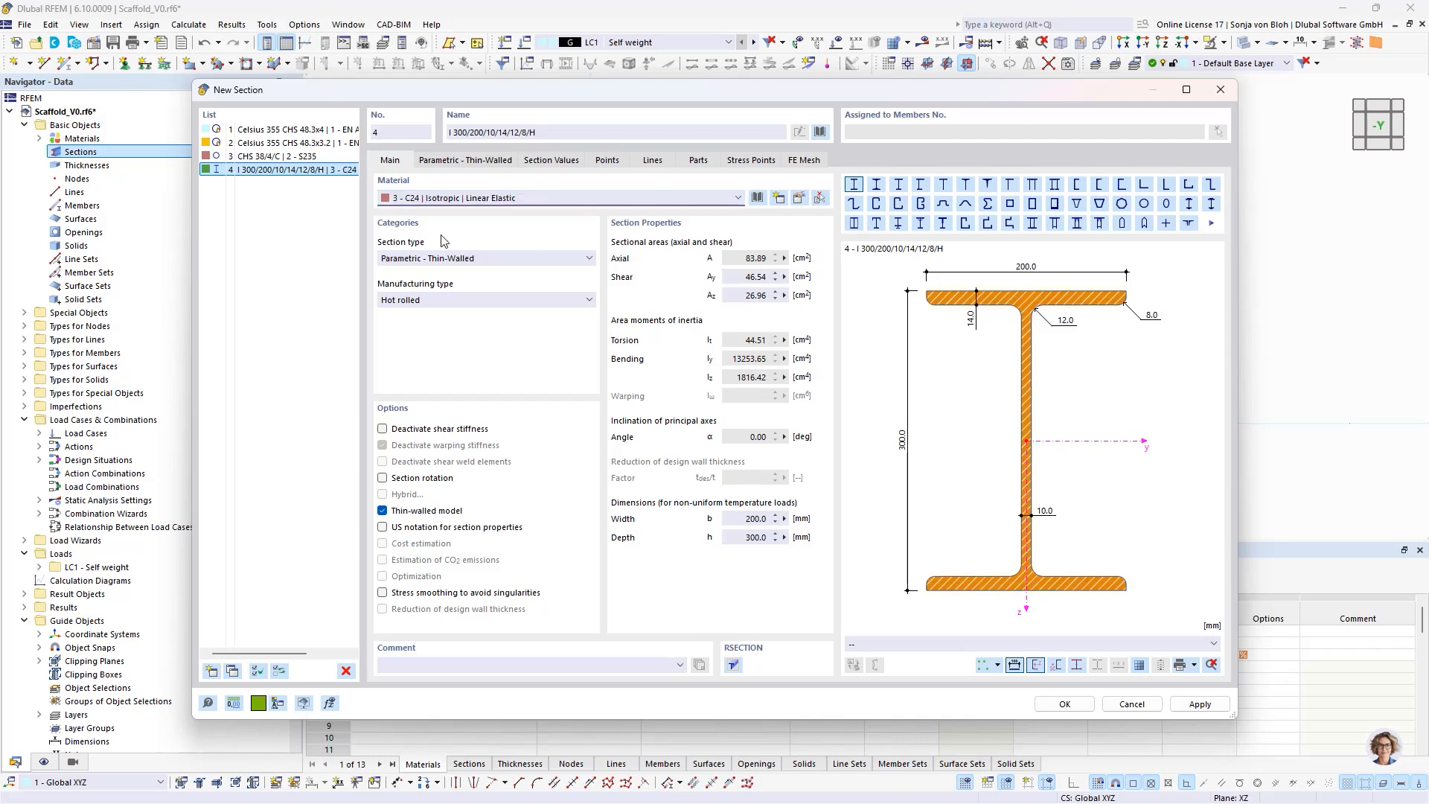
{"action": "left_click", "coordinate": [820, 132]}
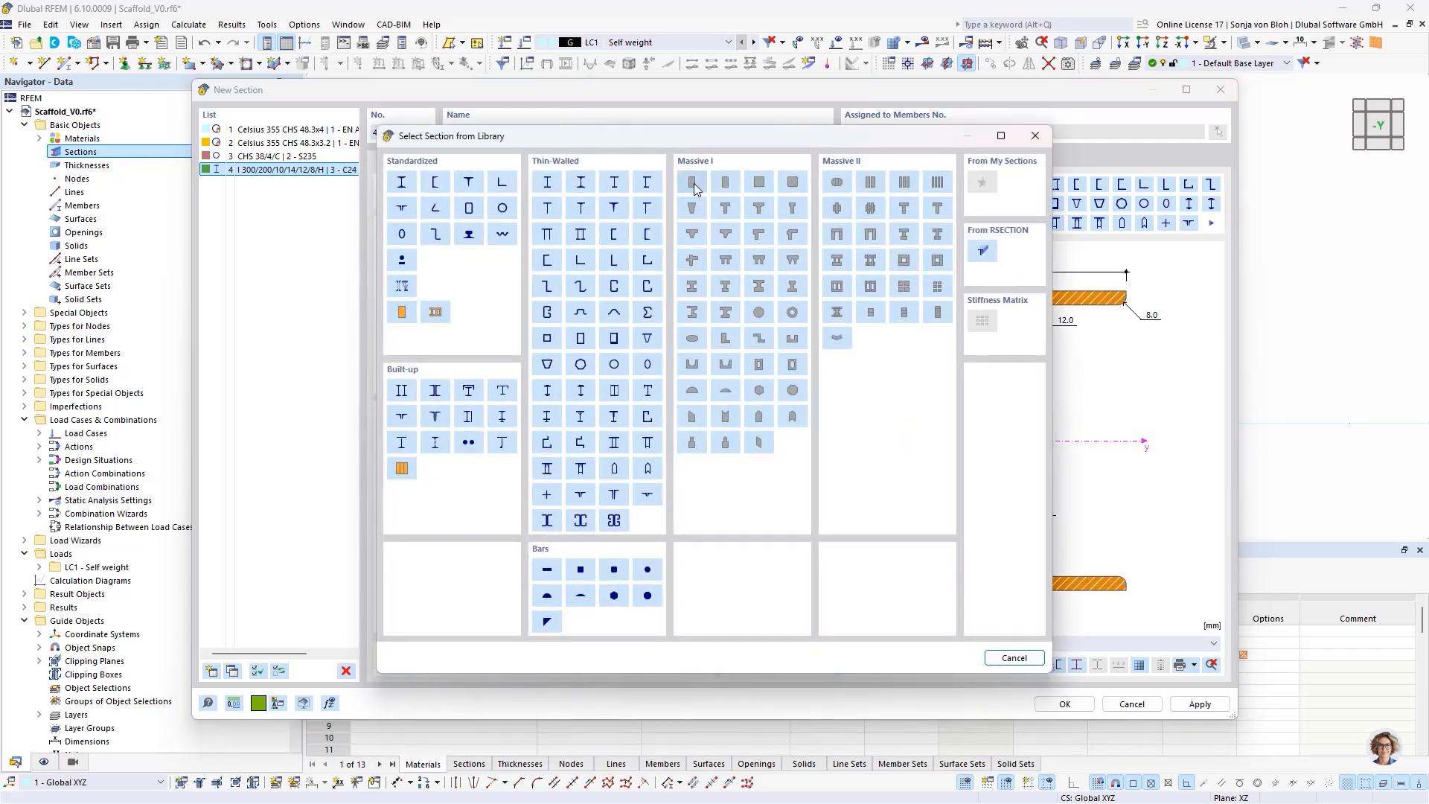
{"action": "key", "text": "Escape"}
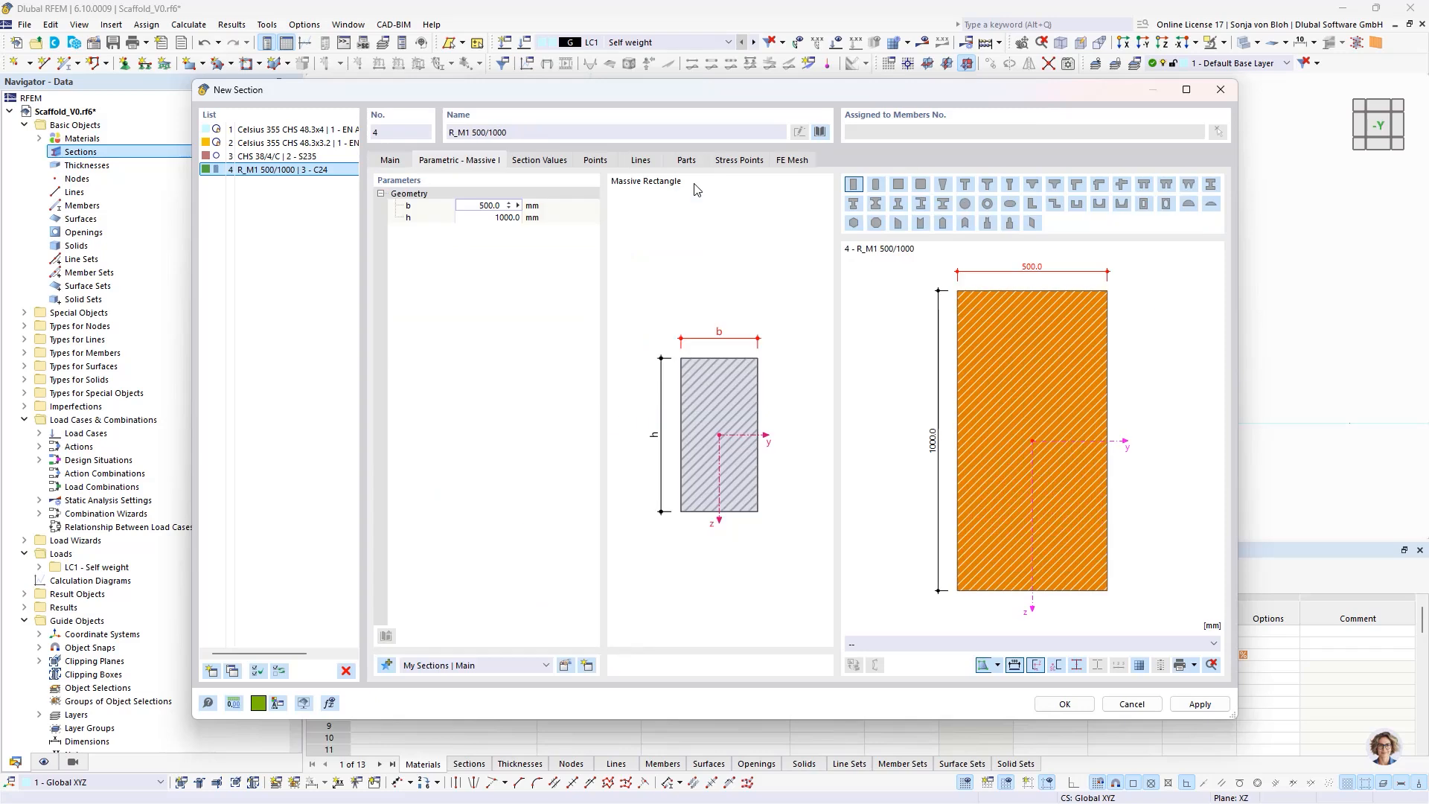
- Set the massive rectangle's width b to 320 mm and height h to 40 mm
{"action": "double_click", "coordinate": [506, 205]}
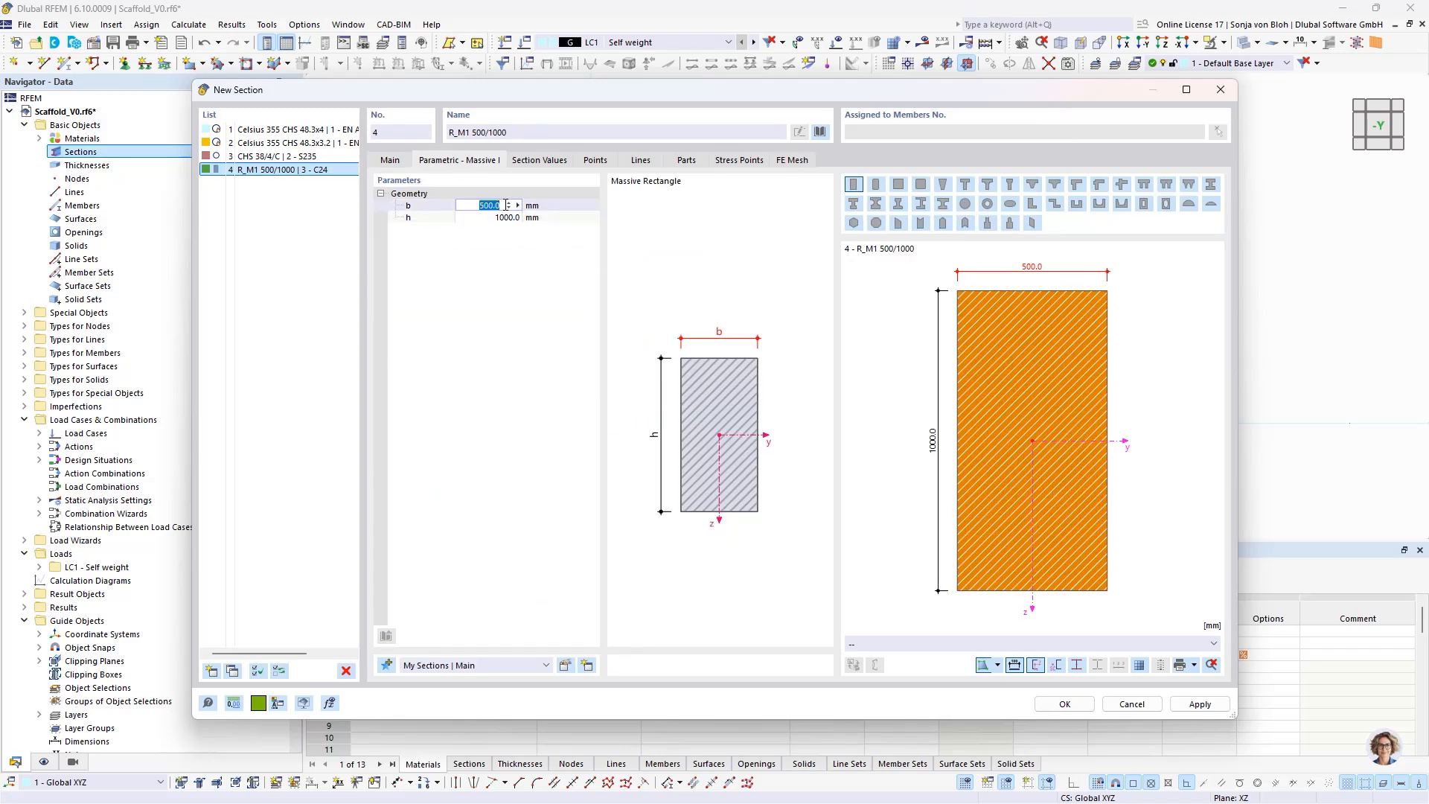
{"action": "type", "text": "320"}
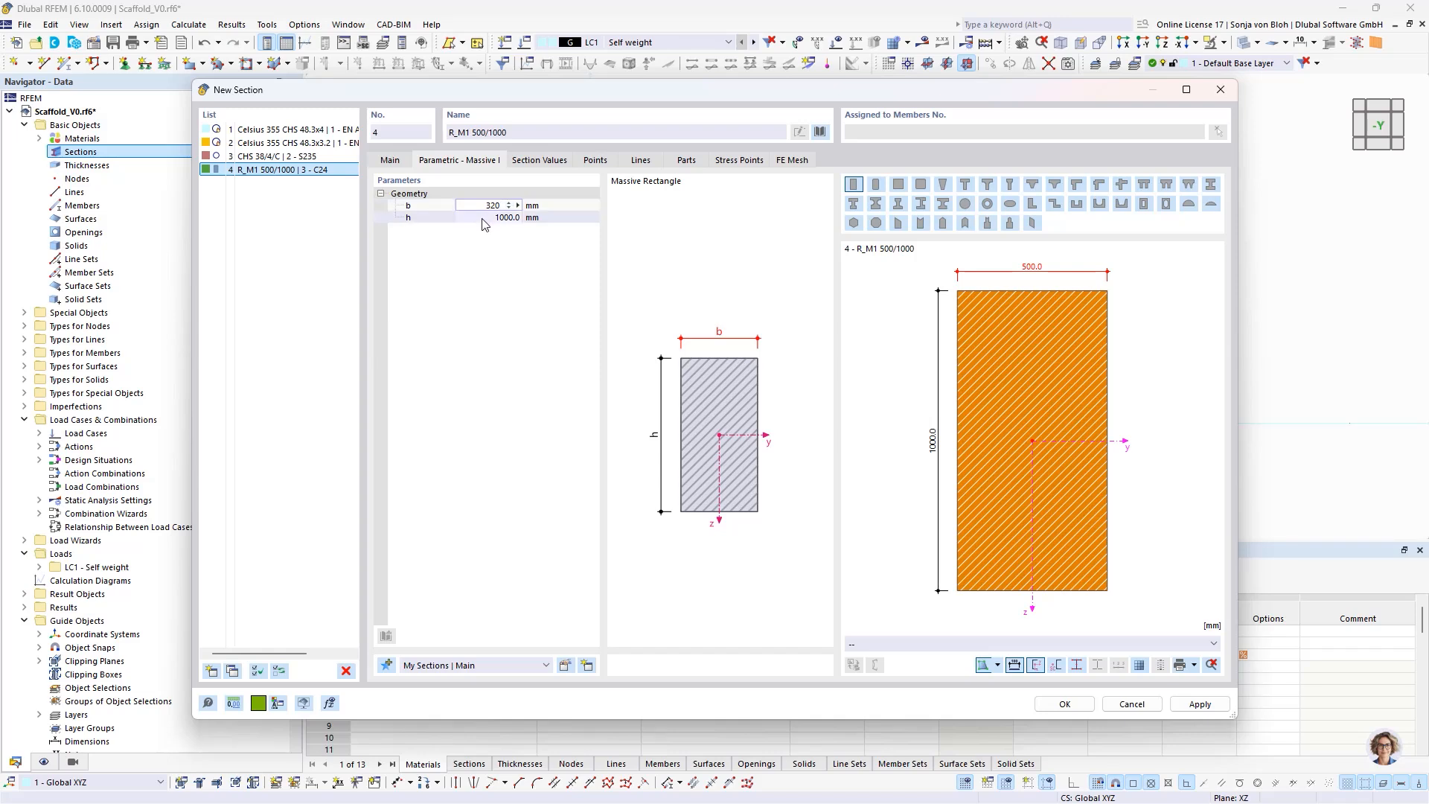
{"action": "key", "text": "Tab"}
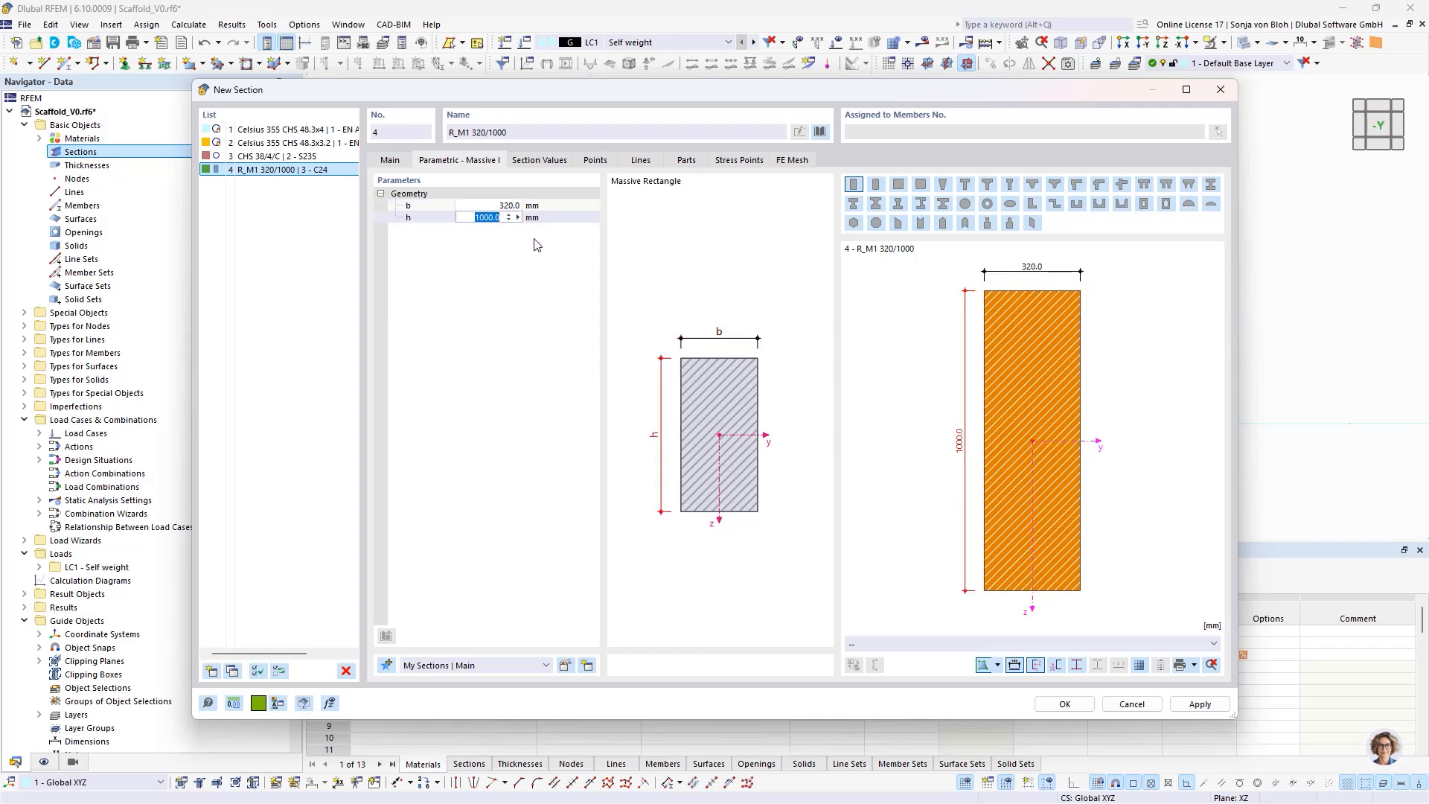
{"action": "type", "text": "40"}
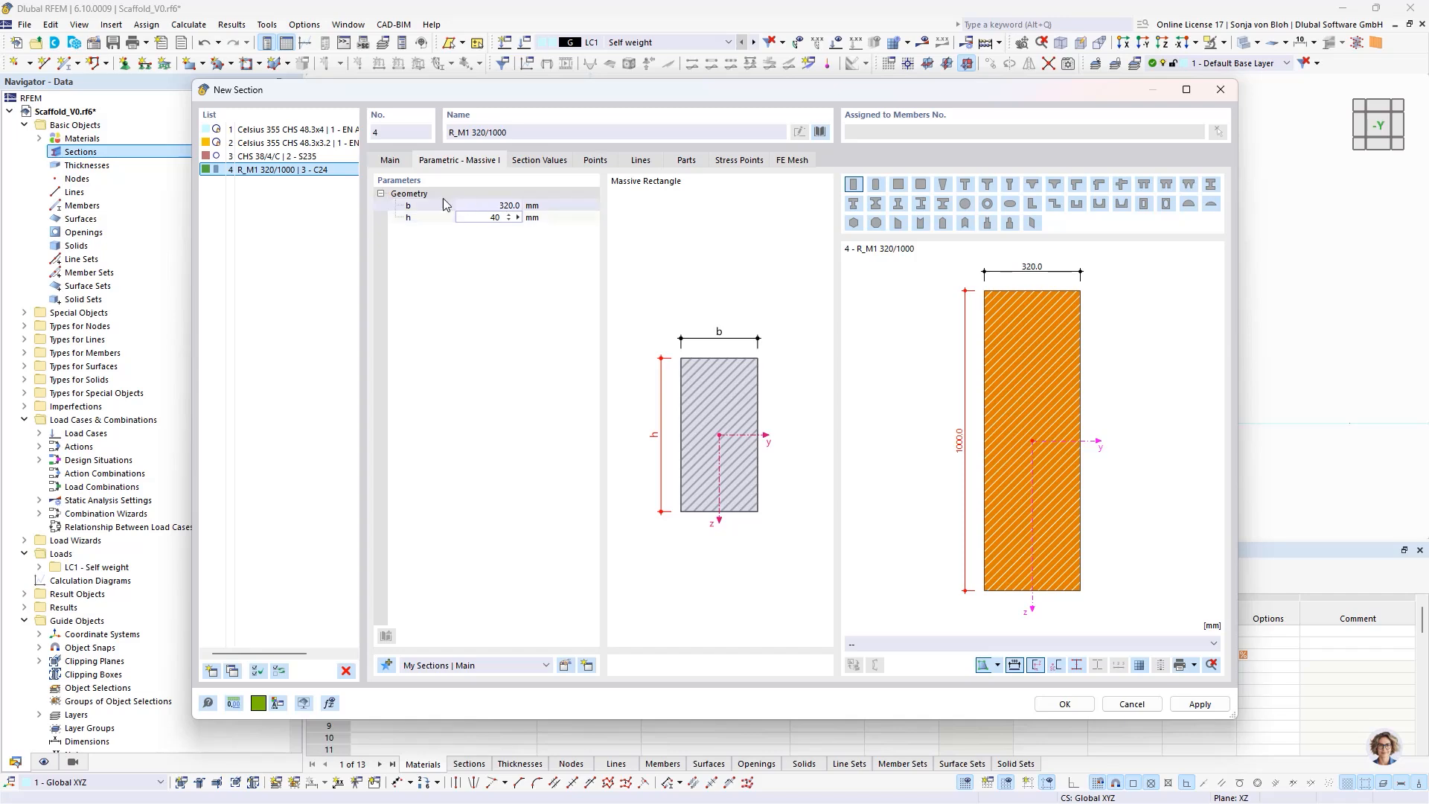
{"action": "key", "text": "Return"}
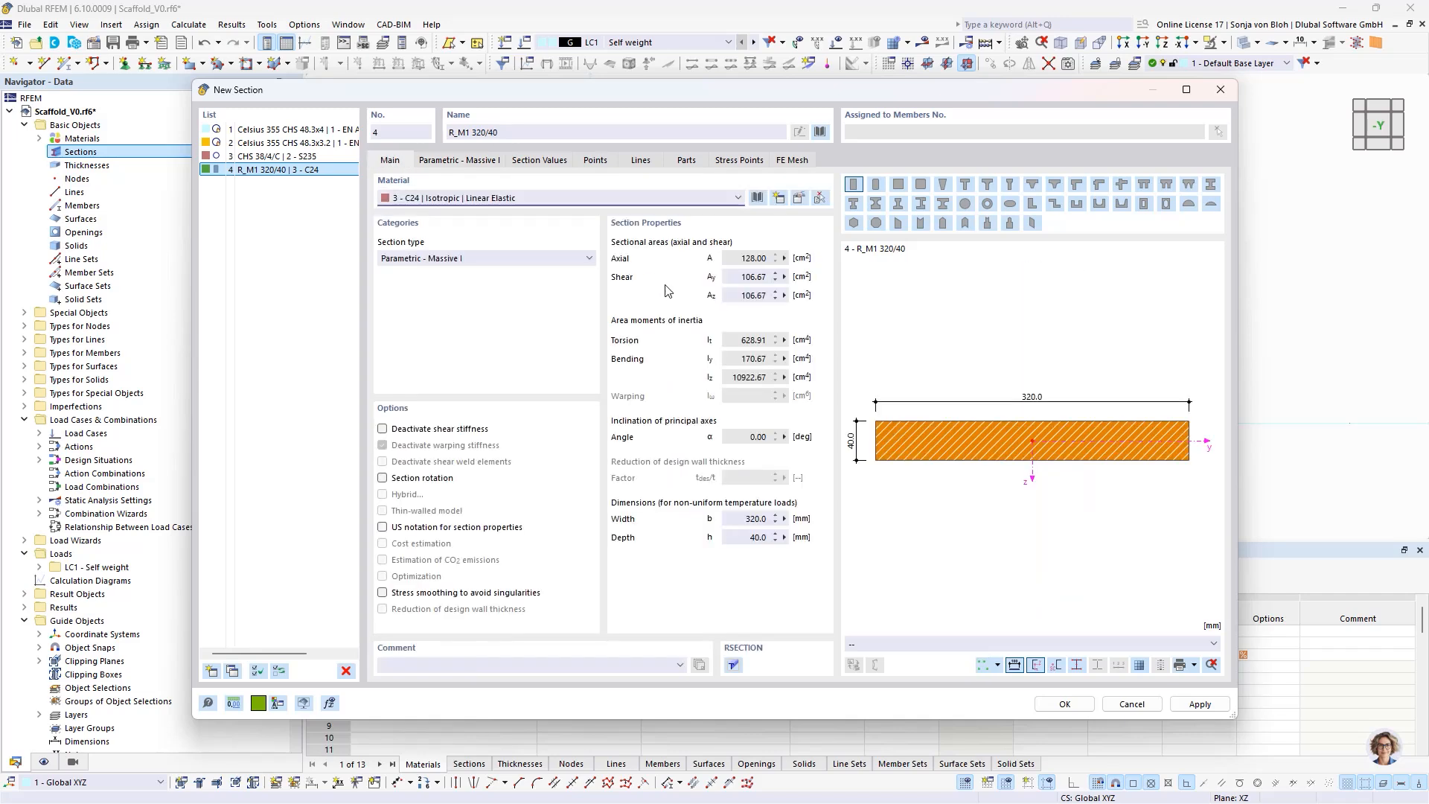
- Confirm the new sections and start a single beam member with the comment "Base Jack"
{"action": "left_click", "coordinate": [1064, 705]}
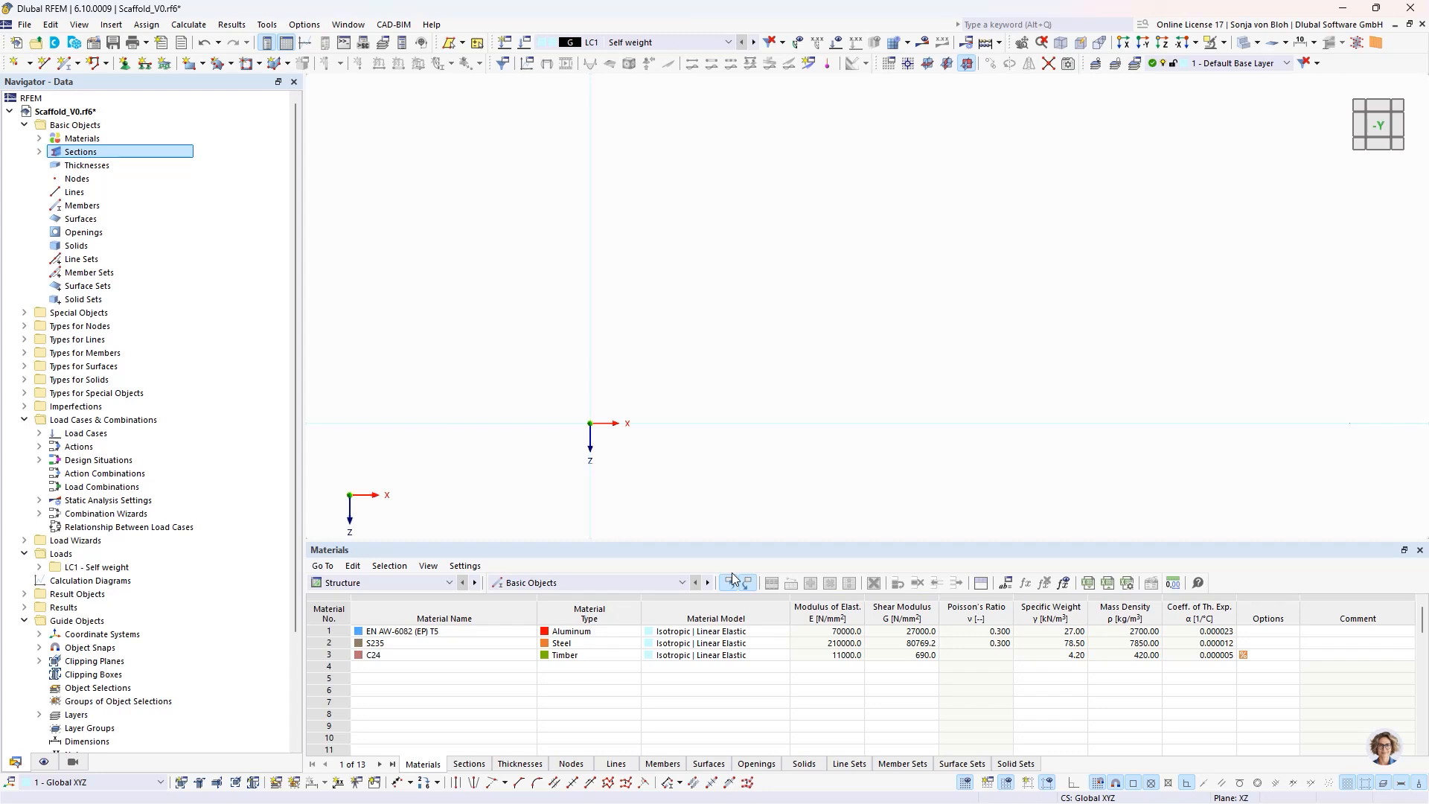
{"action": "left_click", "coordinate": [79, 64]}
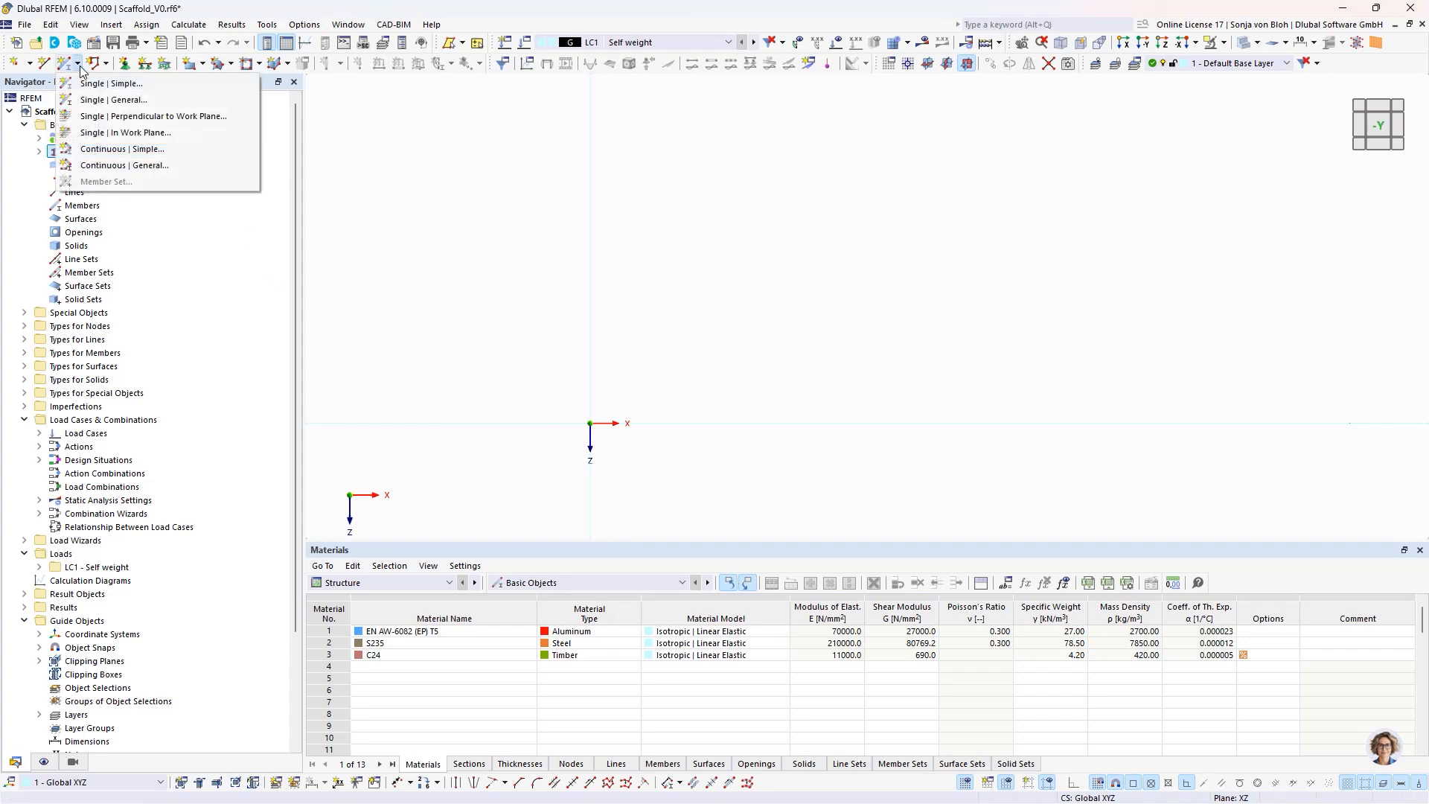
{"action": "left_click", "coordinate": [88, 84]}
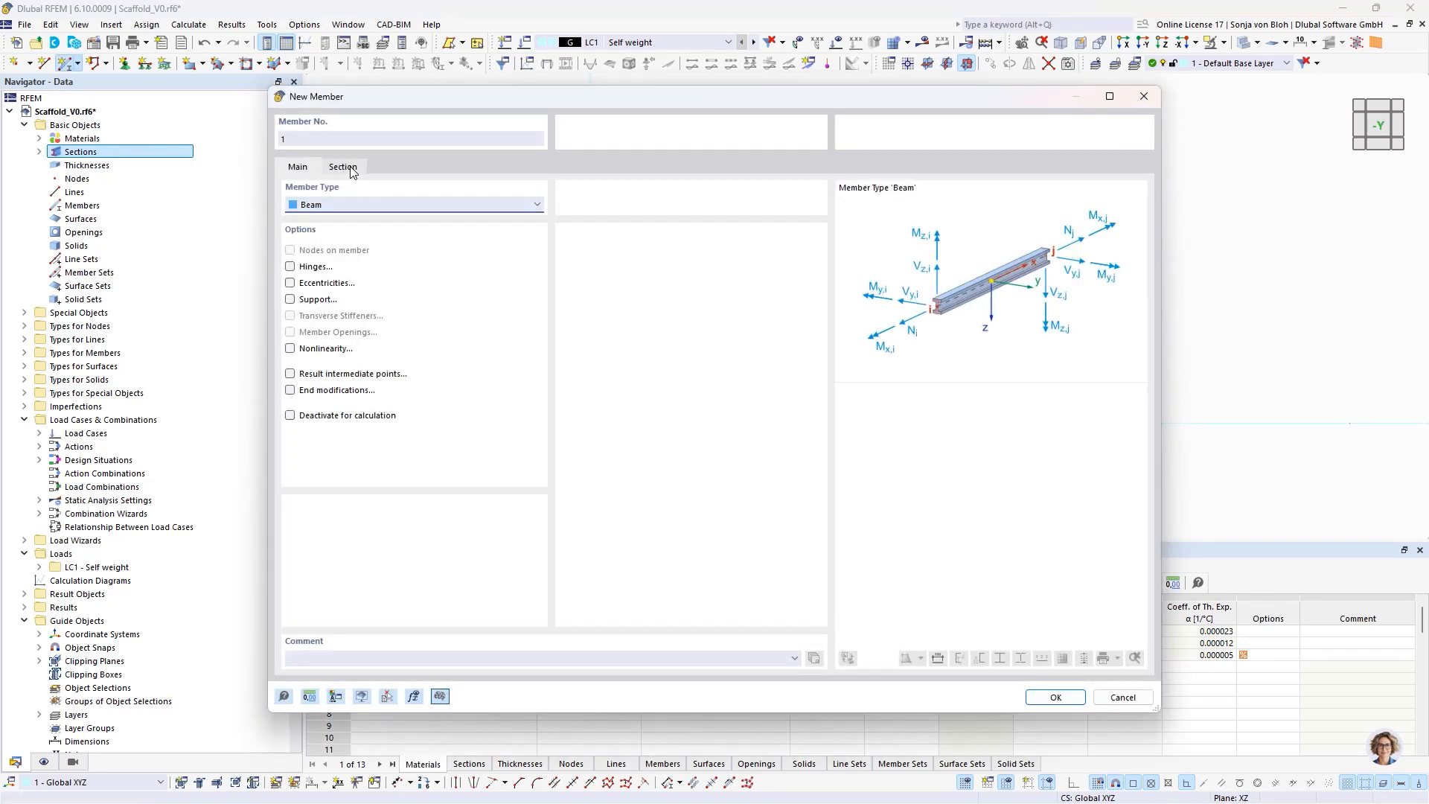
{"action": "left_click", "coordinate": [303, 656]}
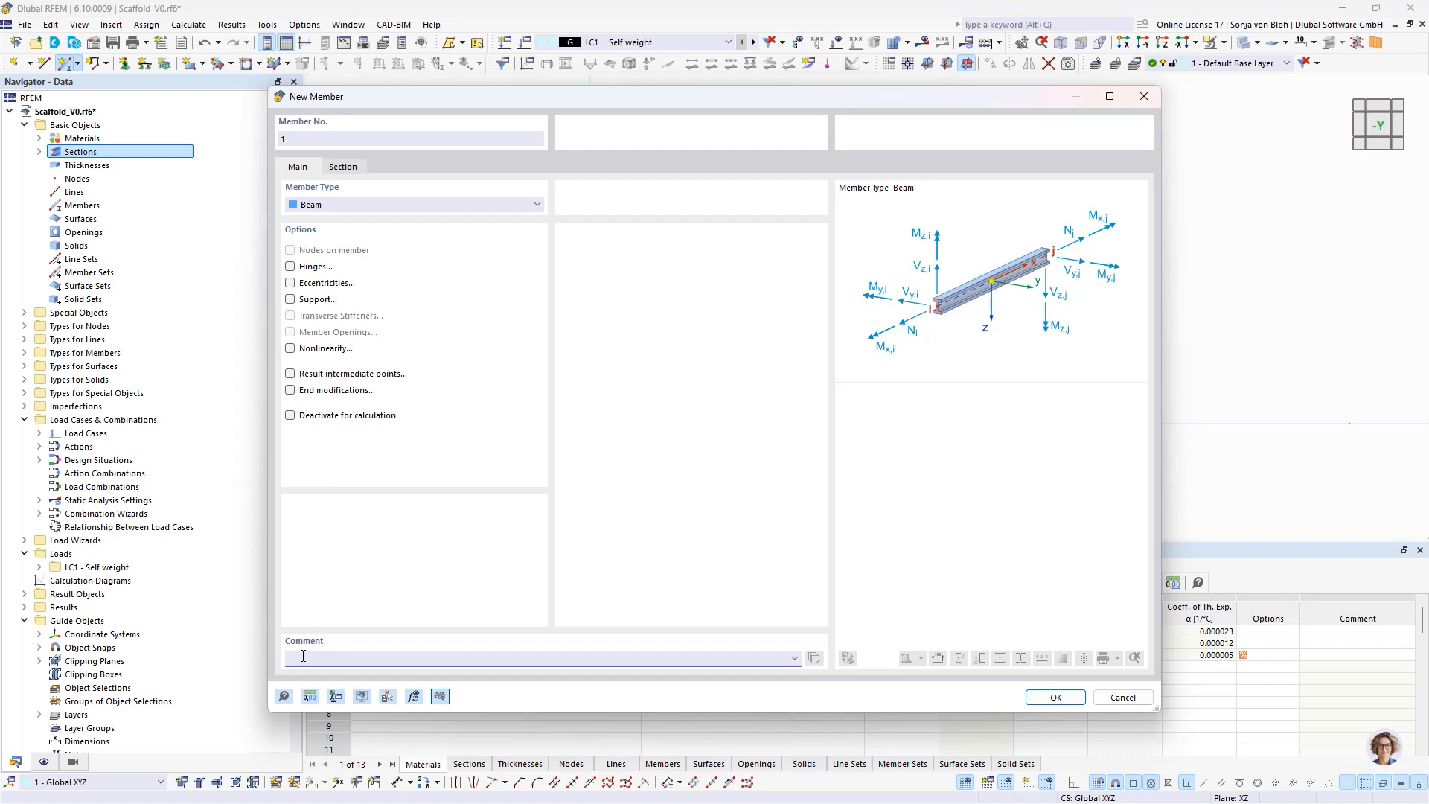
{"action": "type", "text": "Base Jack"}
- Assign section 3 - CHS 38/4/C | 2 - S235 to the base jack member and confirm its definition
{"action": "left_click", "coordinate": [353, 172]}
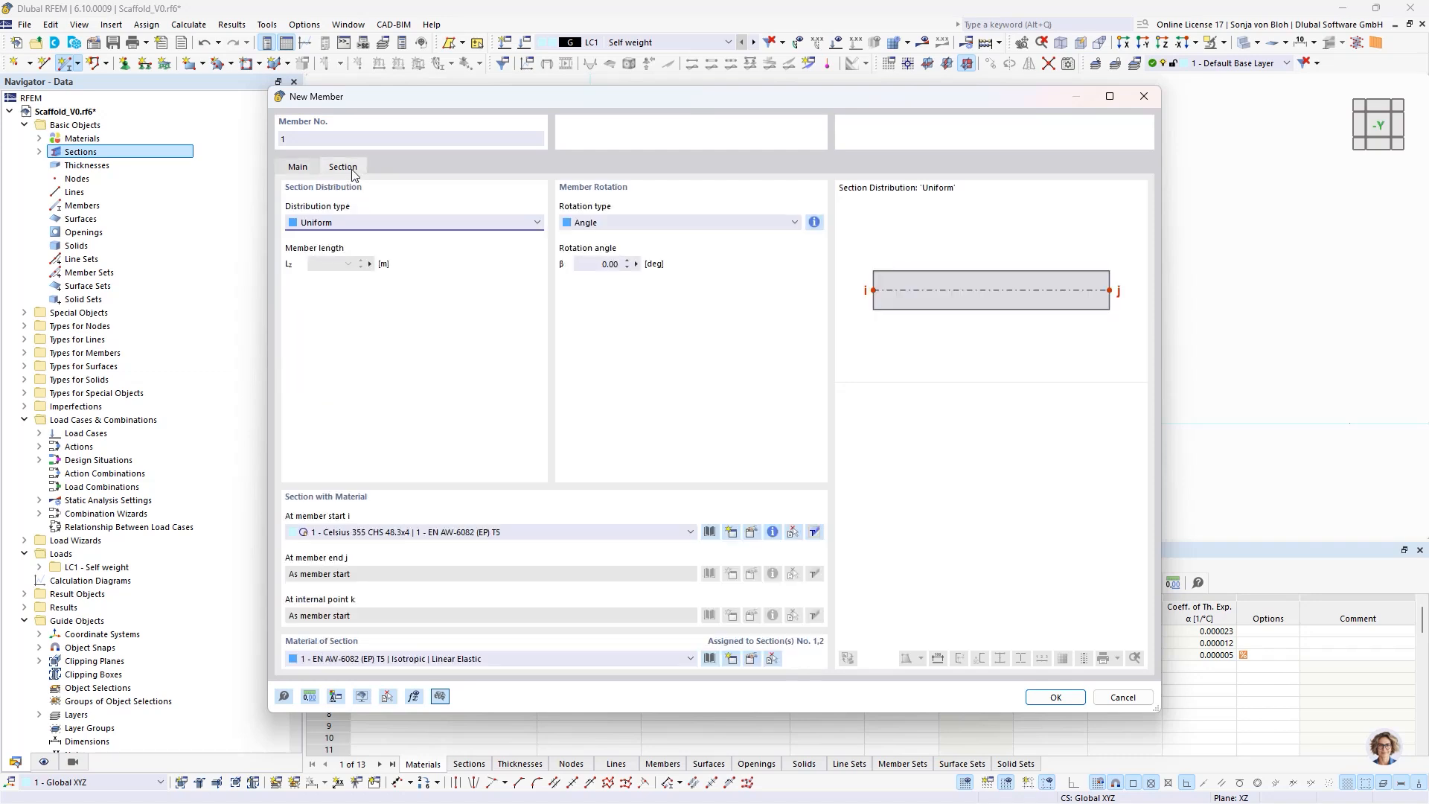
{"action": "left_click", "coordinate": [475, 532]}
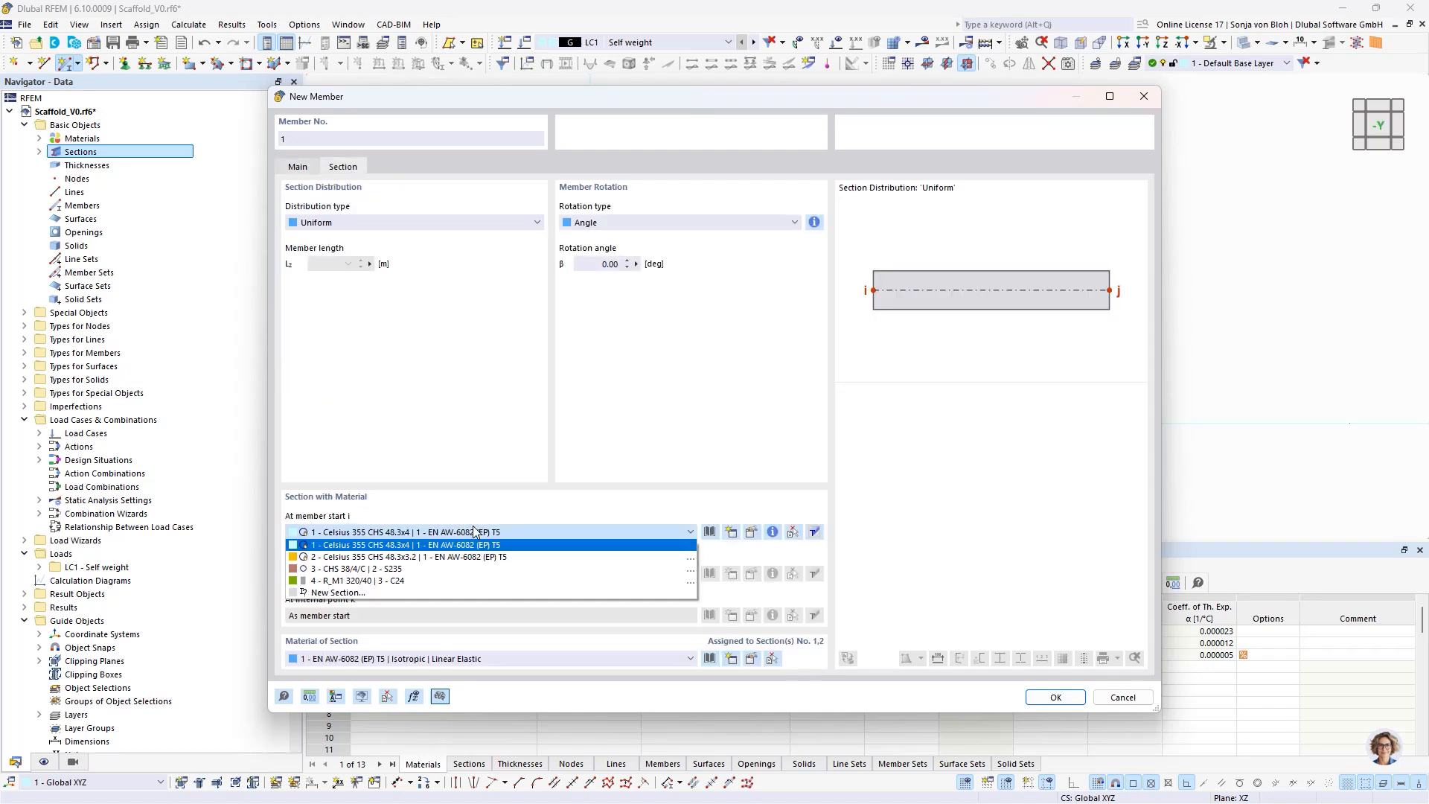
{"action": "left_click", "coordinate": [409, 568]}
{"action": "left_click", "coordinate": [1057, 696]}
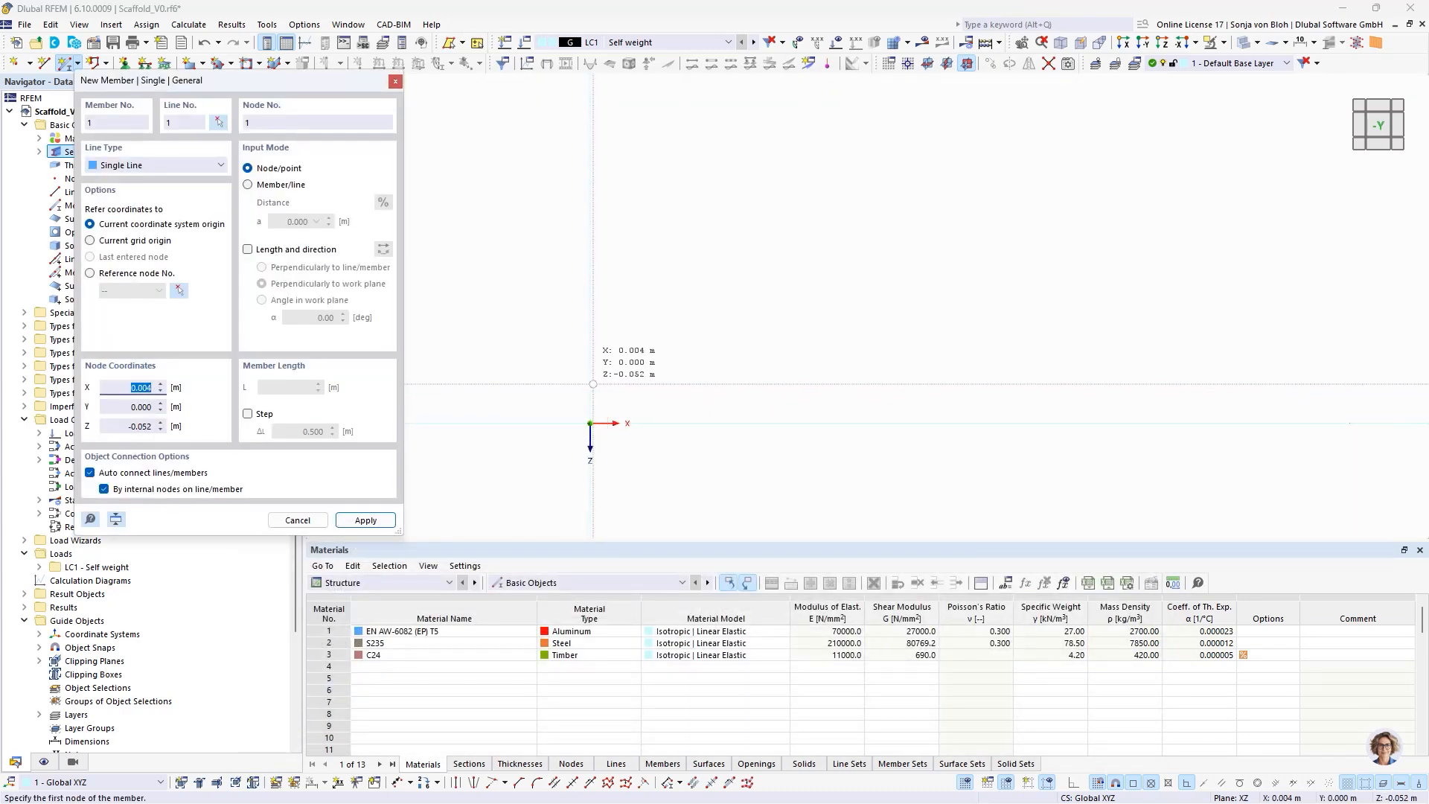
- Place the base jack vertically upward from the origin by length and angle in the work plane, 0.4 m long with reversed direction
{"action": "left_click", "coordinate": [248, 250]}
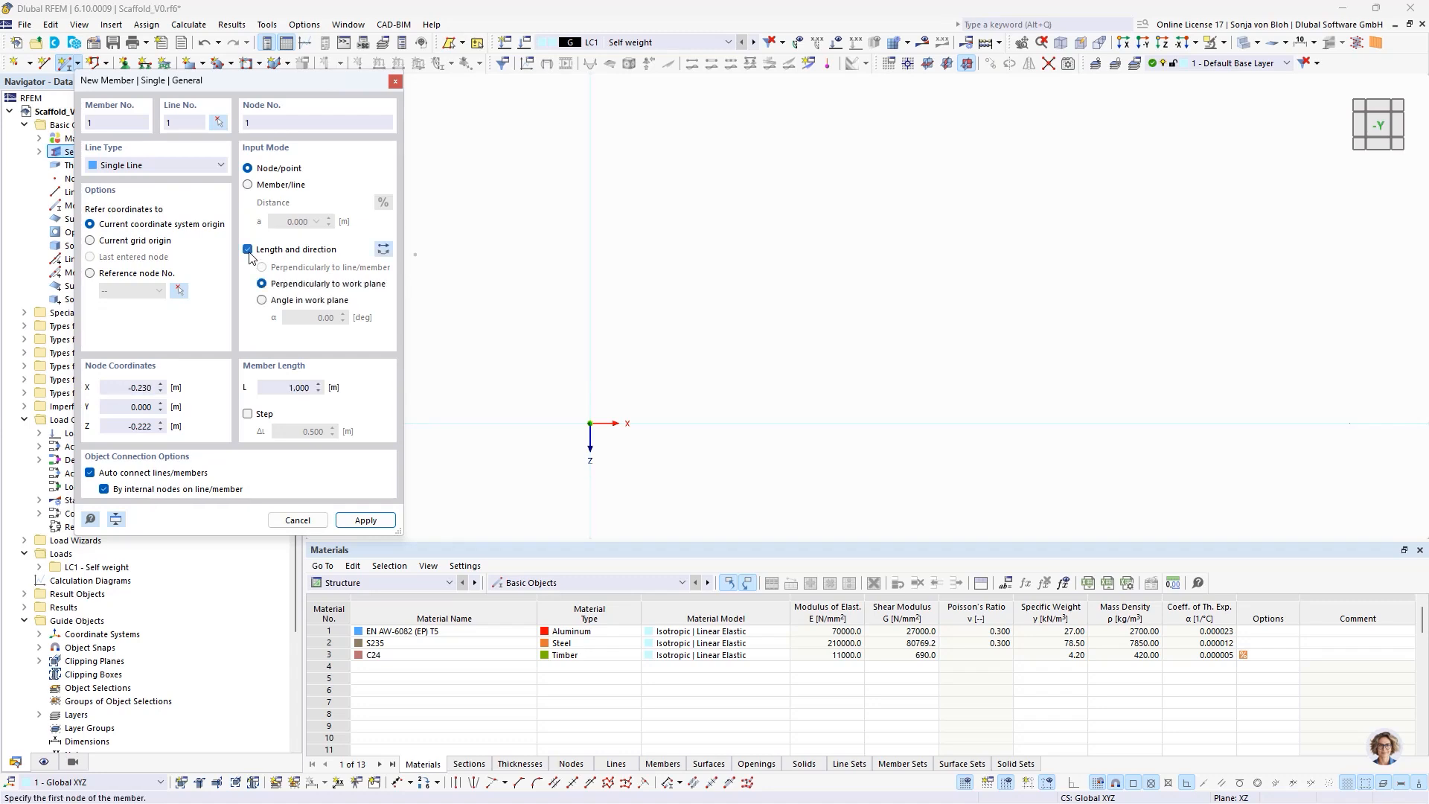
{"action": "left_click", "coordinate": [263, 300]}
{"action": "left_click_drag", "start_coordinate": [278, 388], "coordinate": [338, 393]}
{"action": "type", "text": "0,4"}
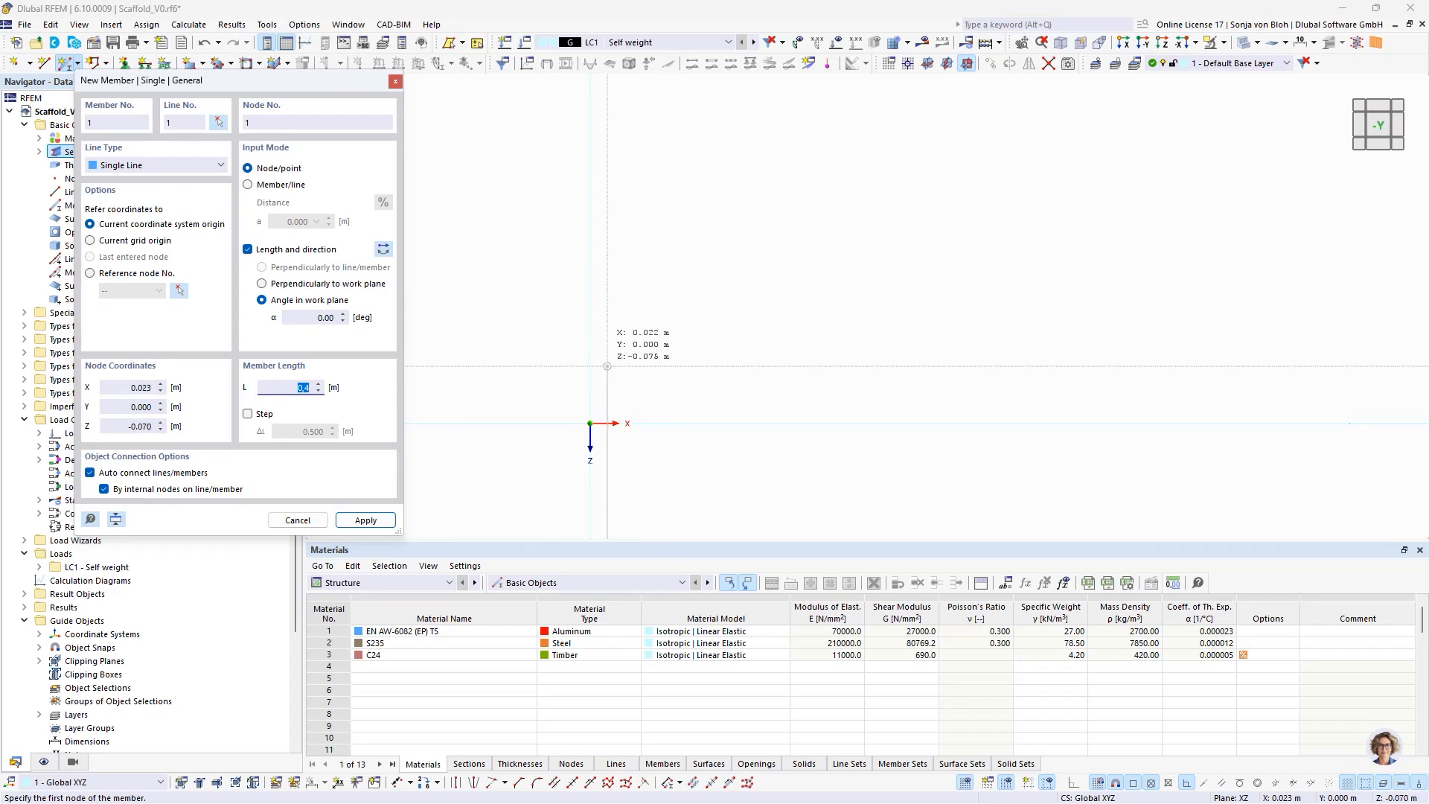
{"action": "left_click", "coordinate": [382, 252]}
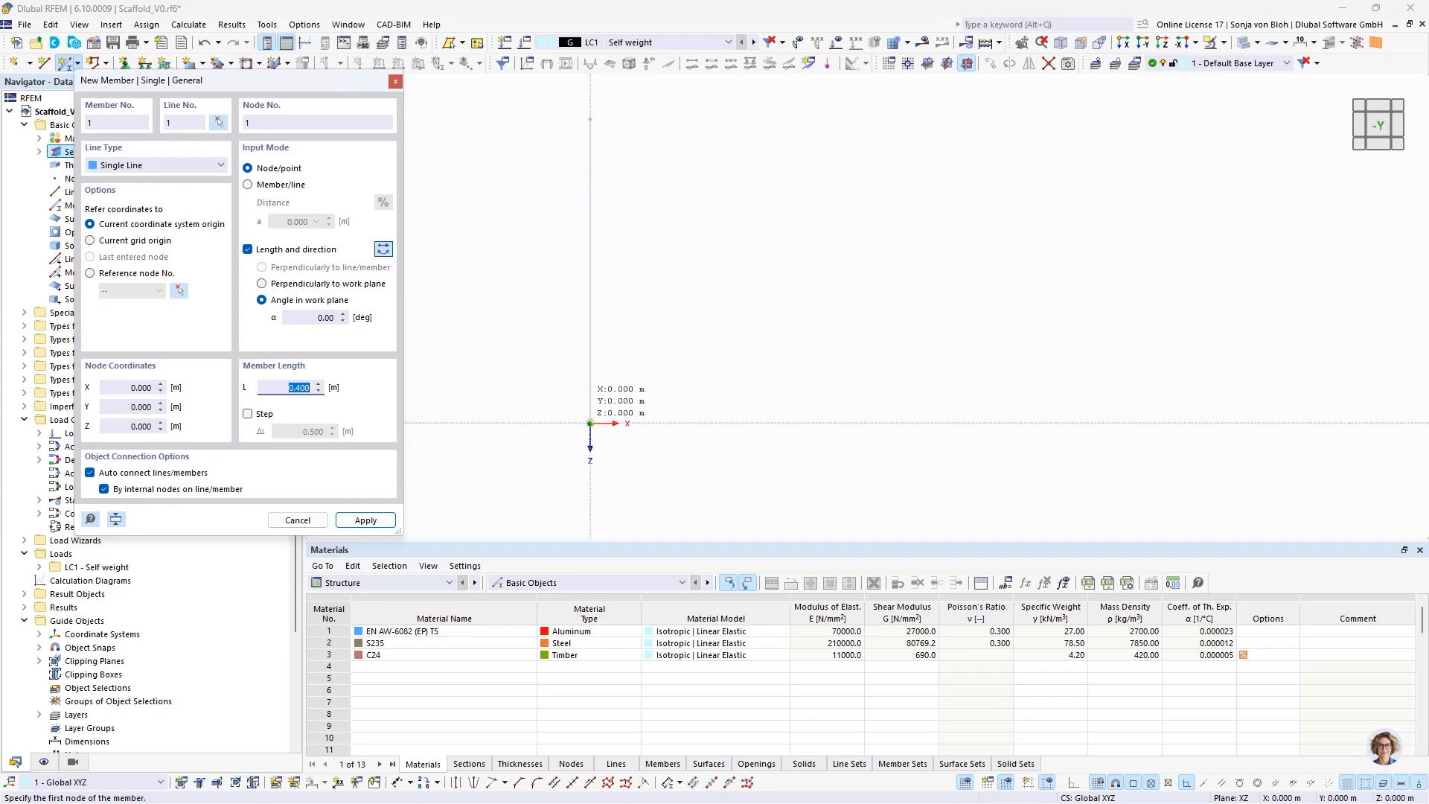
{"action": "left_click", "coordinate": [589, 423]}
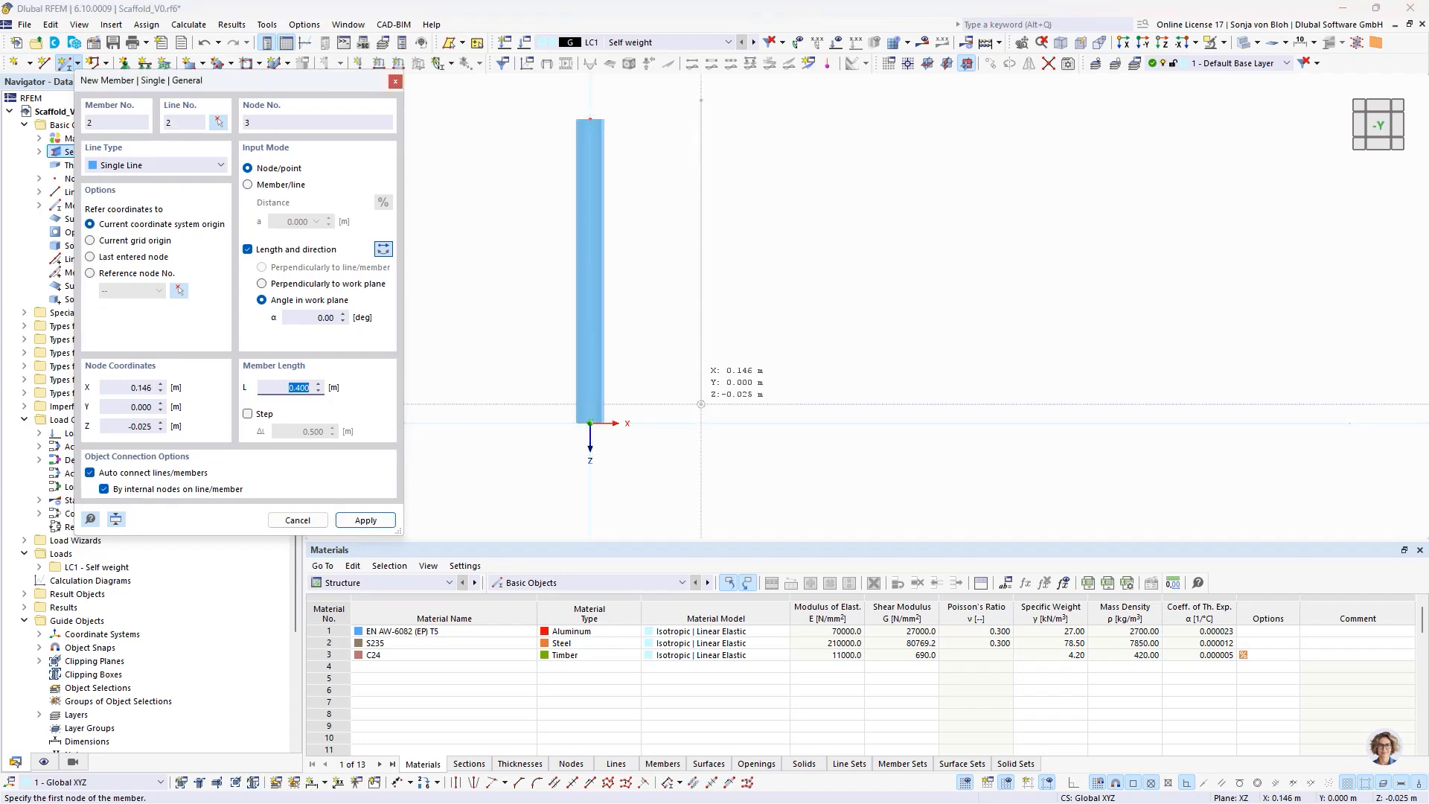
{"action": "key", "text": "Escape"}
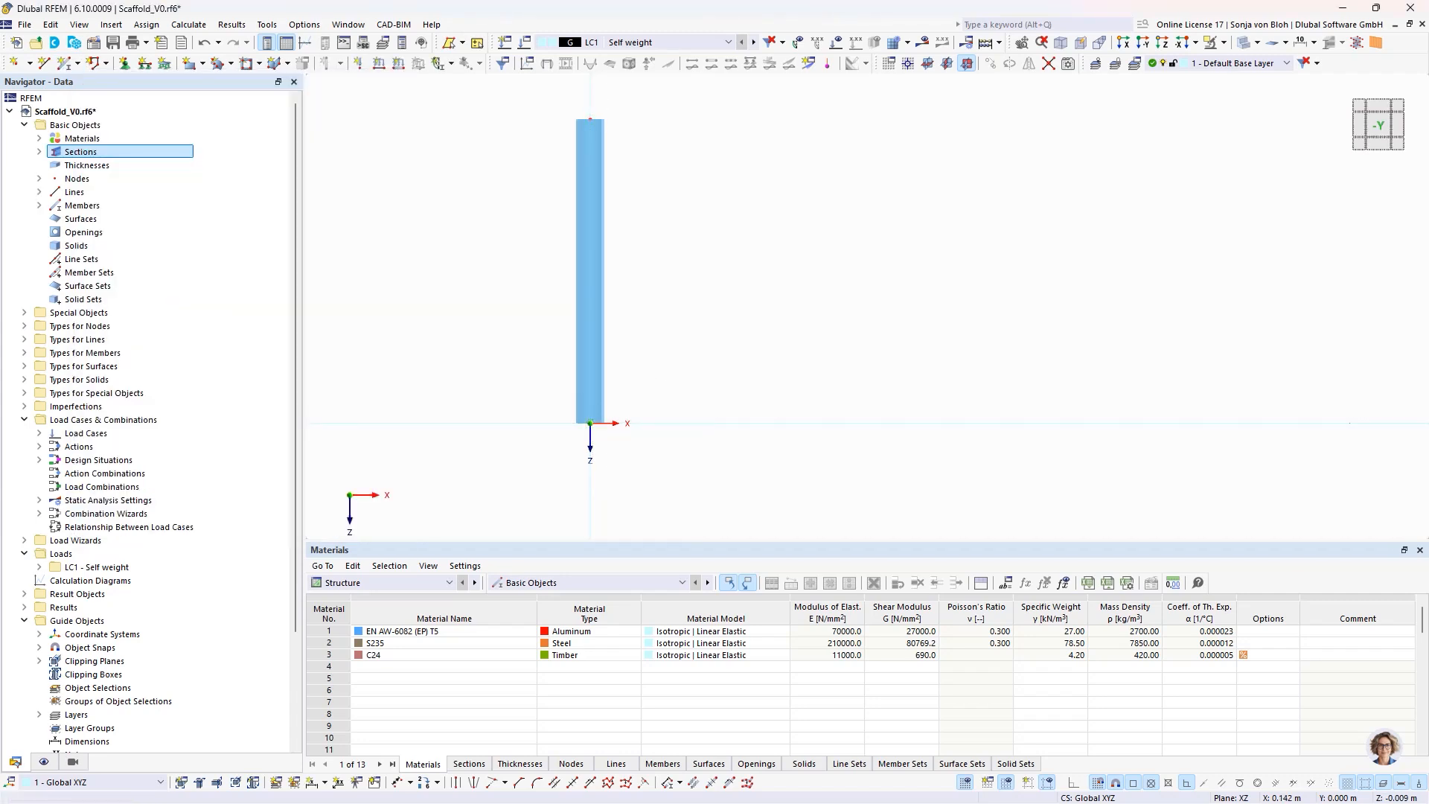
- Create a new nodal support for the node at the origin, with uZ nonlinearity "Failure all if negative PZ"
{"action": "double_click", "coordinate": [593, 428]}
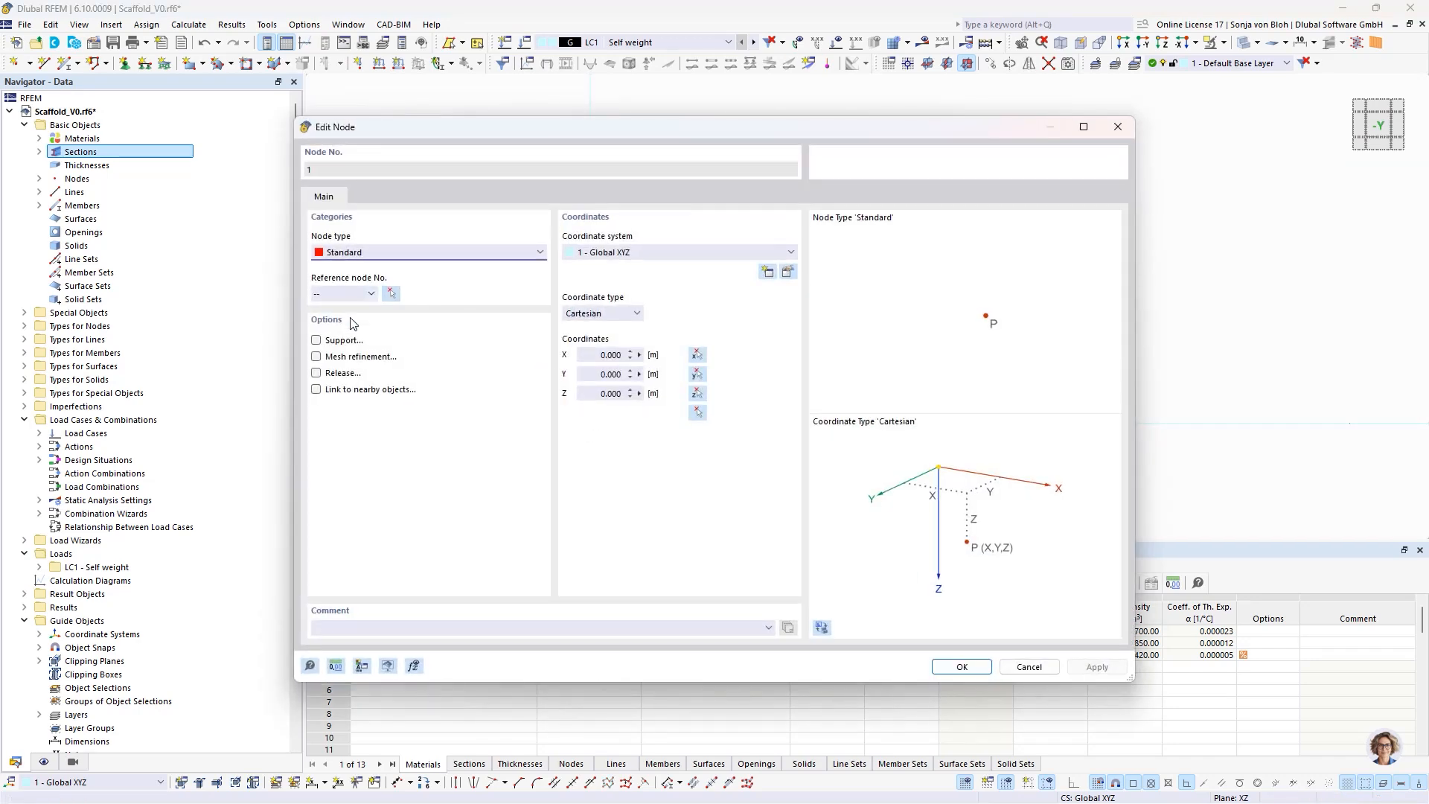
{"action": "left_click", "coordinate": [315, 340]}
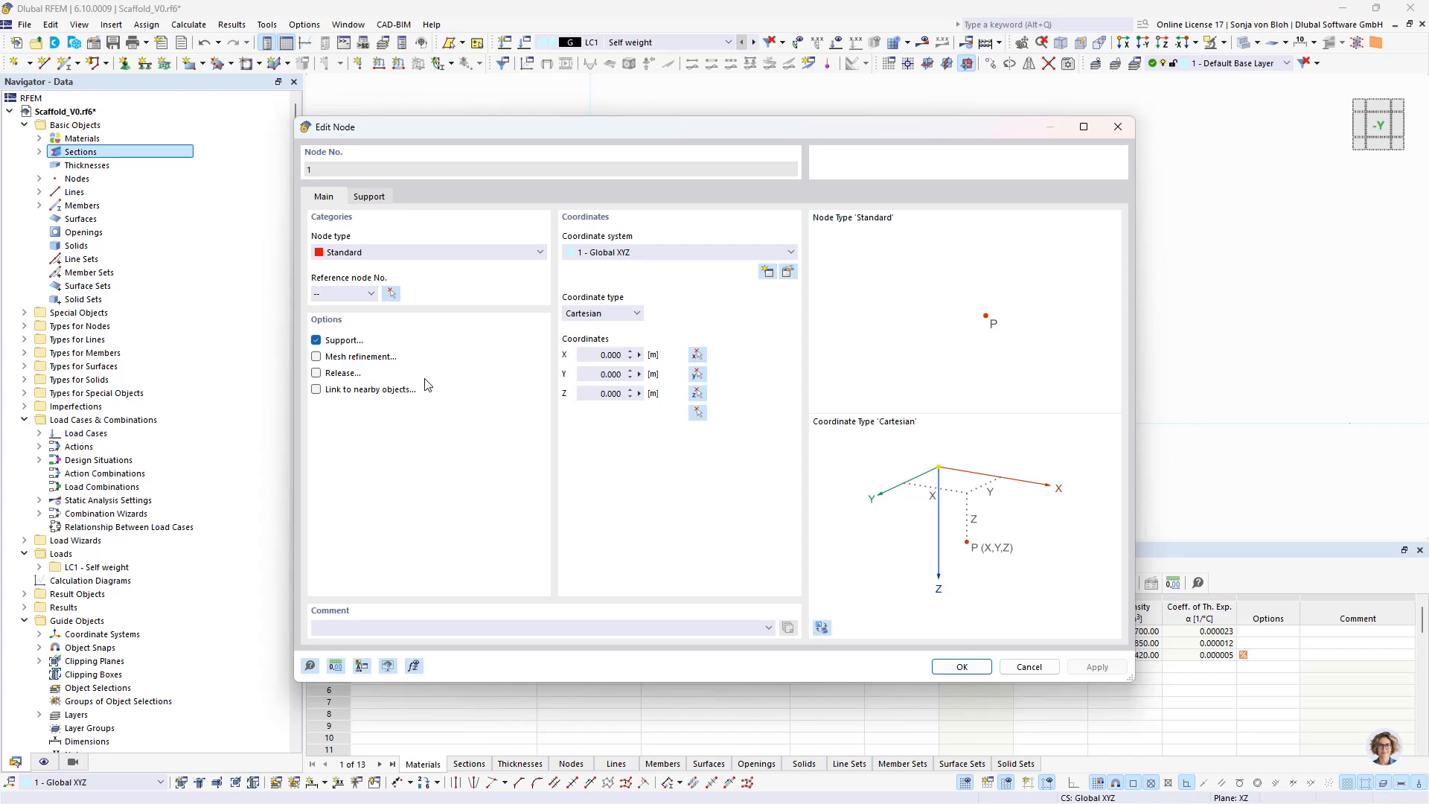
{"action": "left_click", "coordinate": [370, 197]}
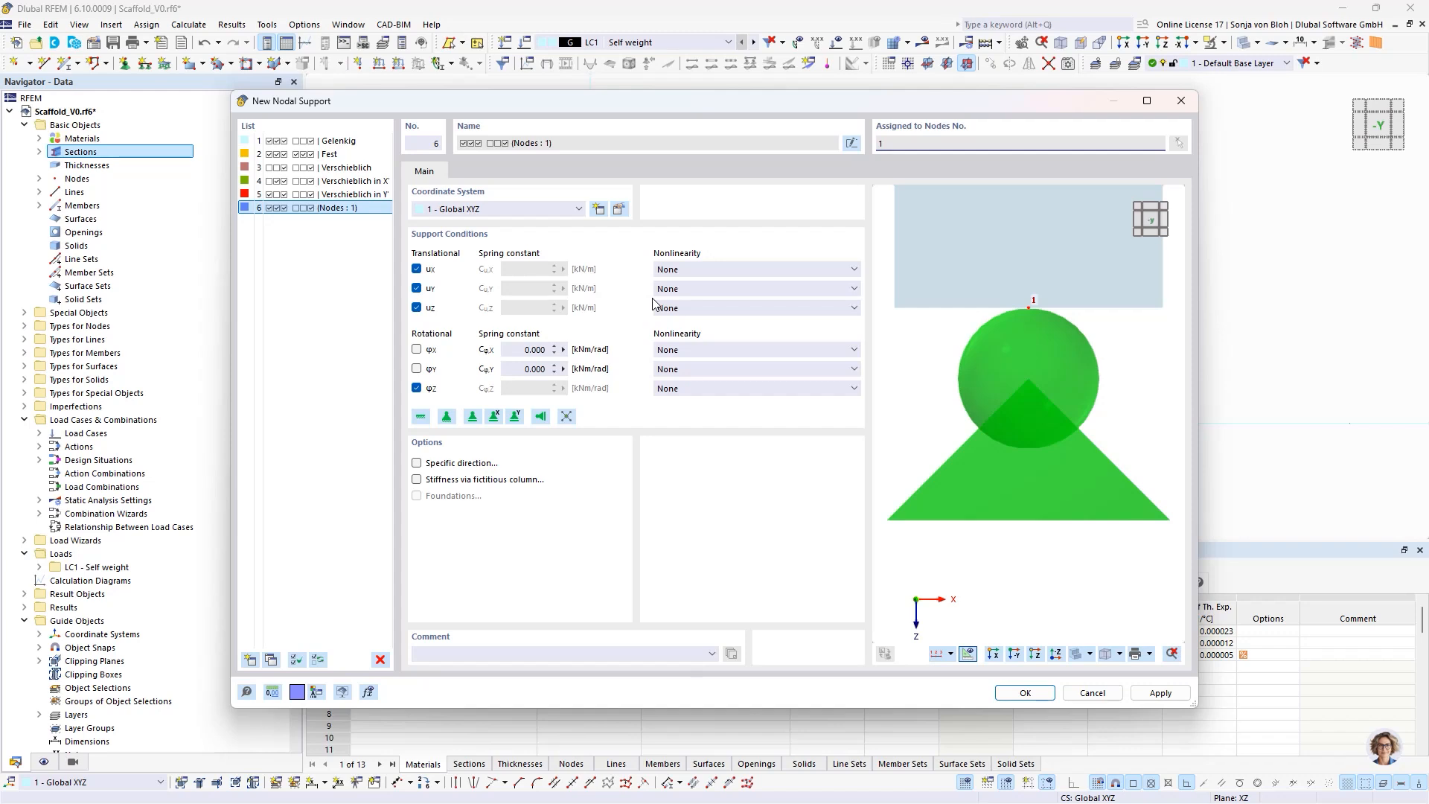
{"action": "left_click", "coordinate": [801, 308]}
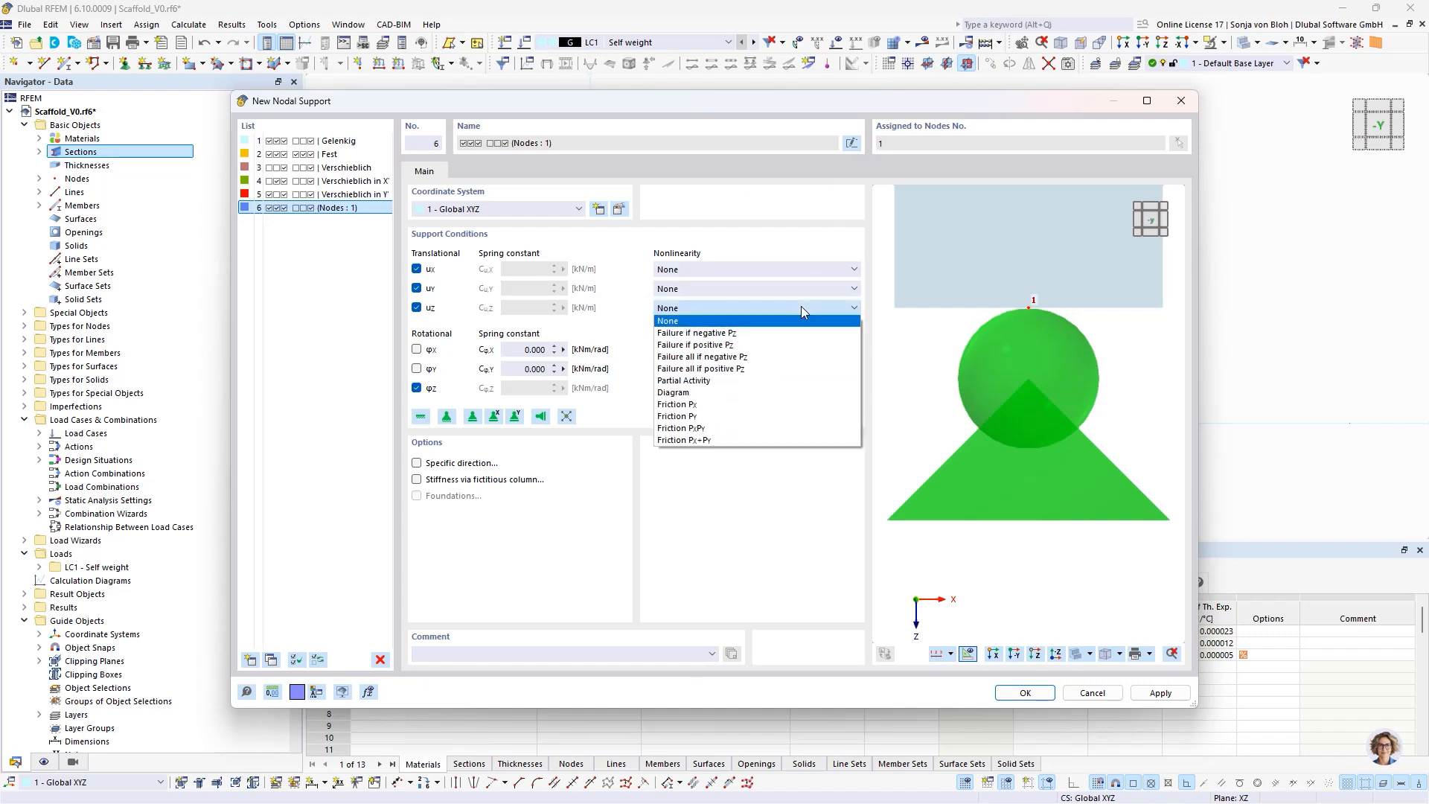
{"action": "left_click", "coordinate": [763, 361]}
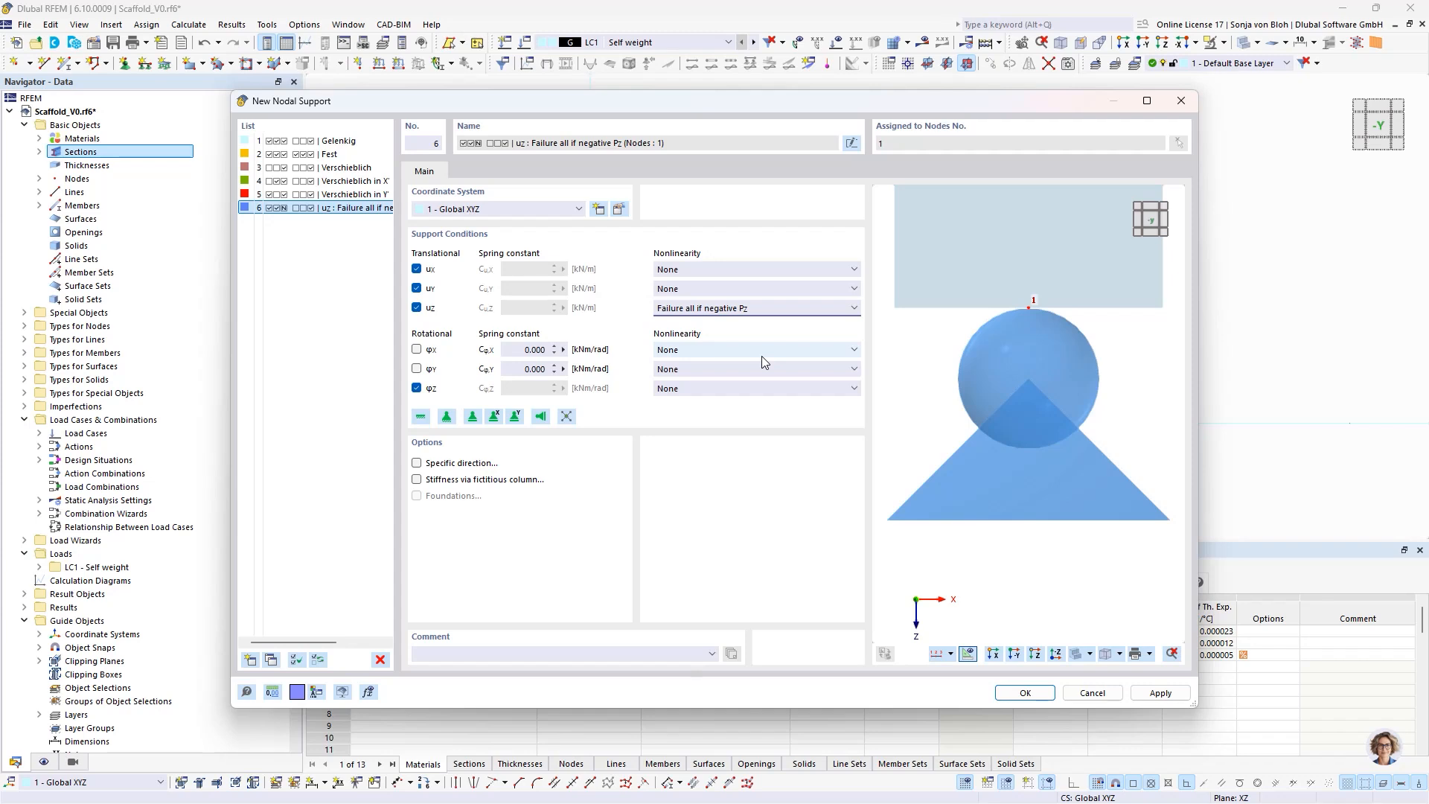
- Set the nonlinearity of both the uX and uY translational supports to Friction PZ
{"action": "left_click", "coordinate": [804, 269]}
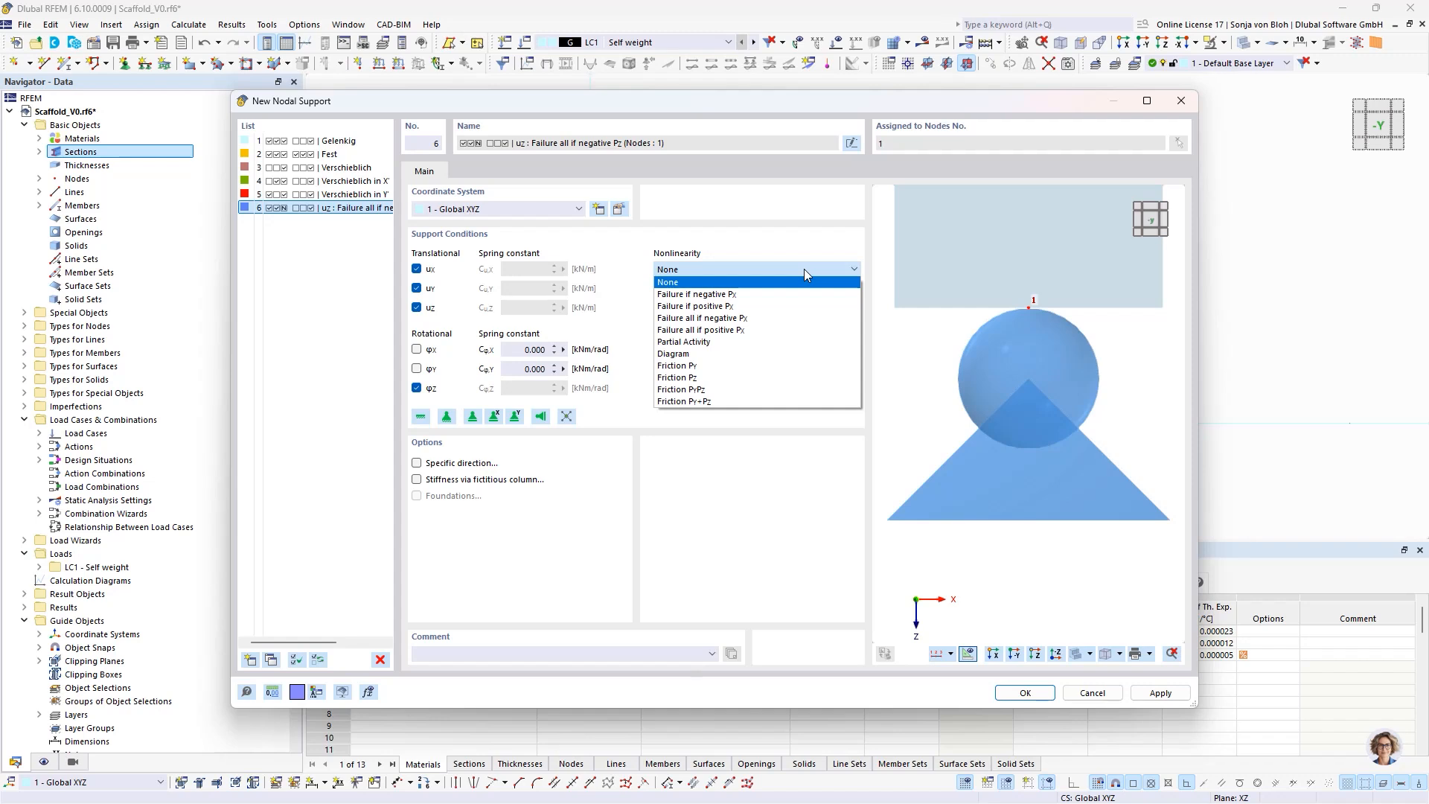
{"action": "left_click", "coordinate": [722, 377]}
{"action": "left_click", "coordinate": [719, 290]}
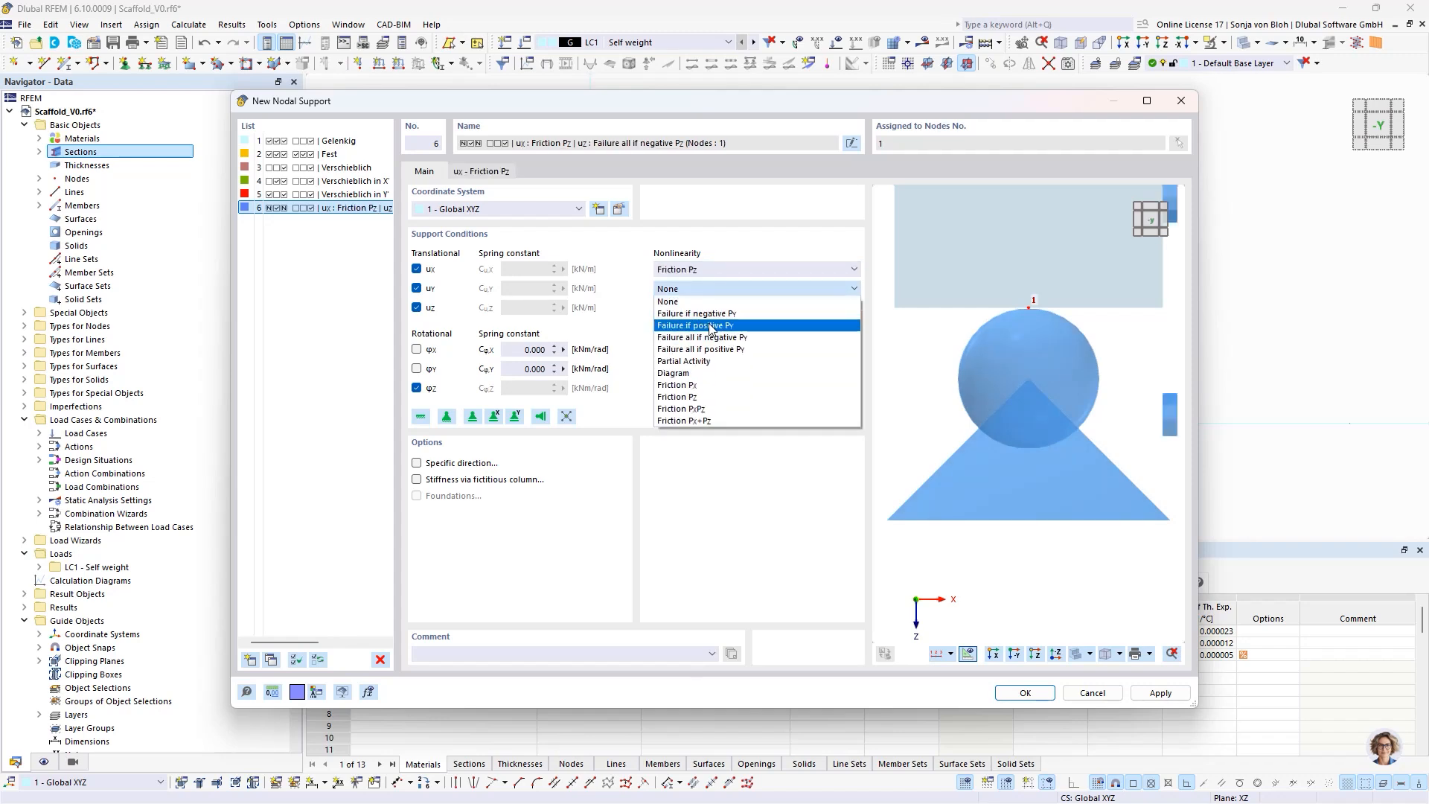
{"action": "left_click", "coordinate": [700, 397]}
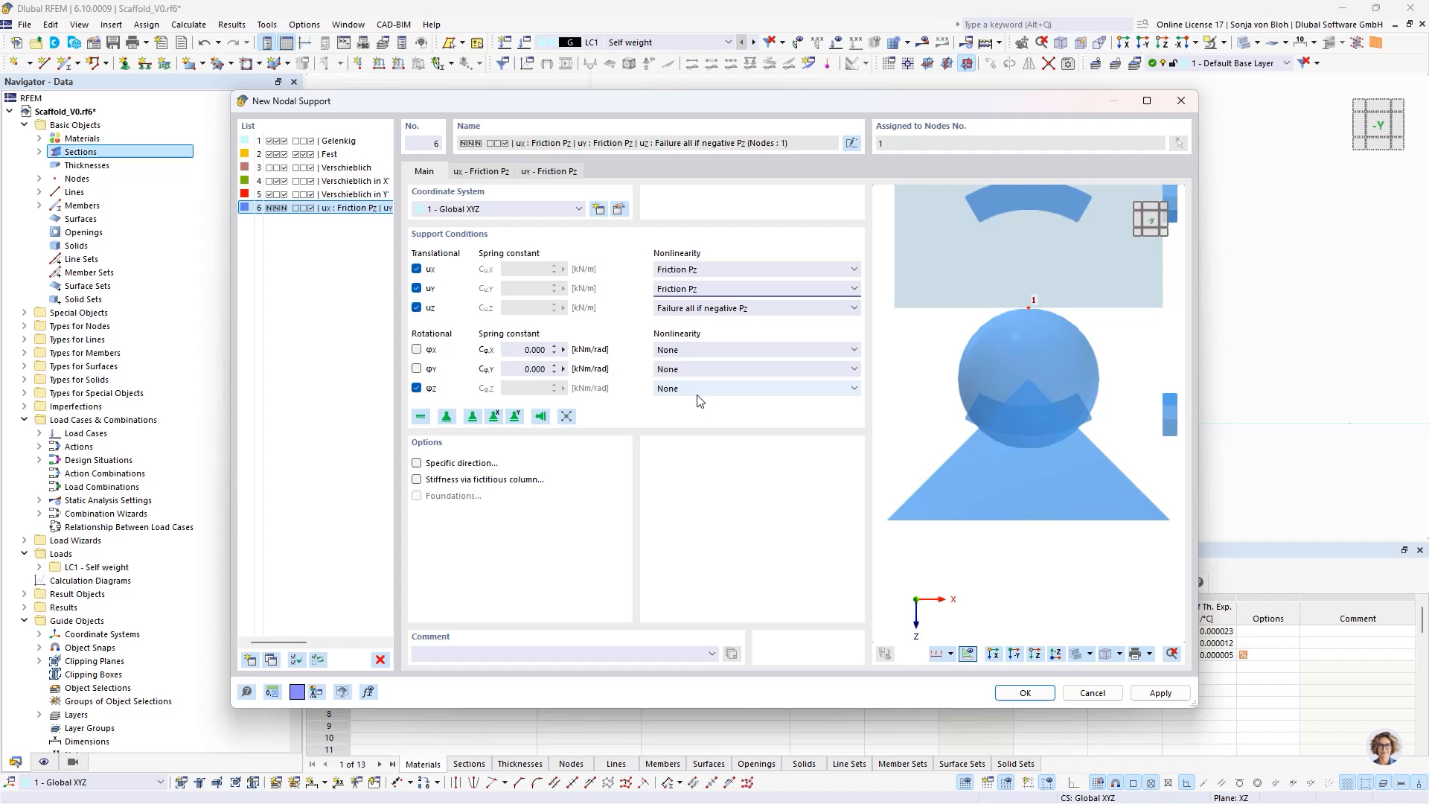
- Set the friction coefficients μX and μY of the nodal support to 0.85
{"action": "left_click", "coordinate": [491, 173]}
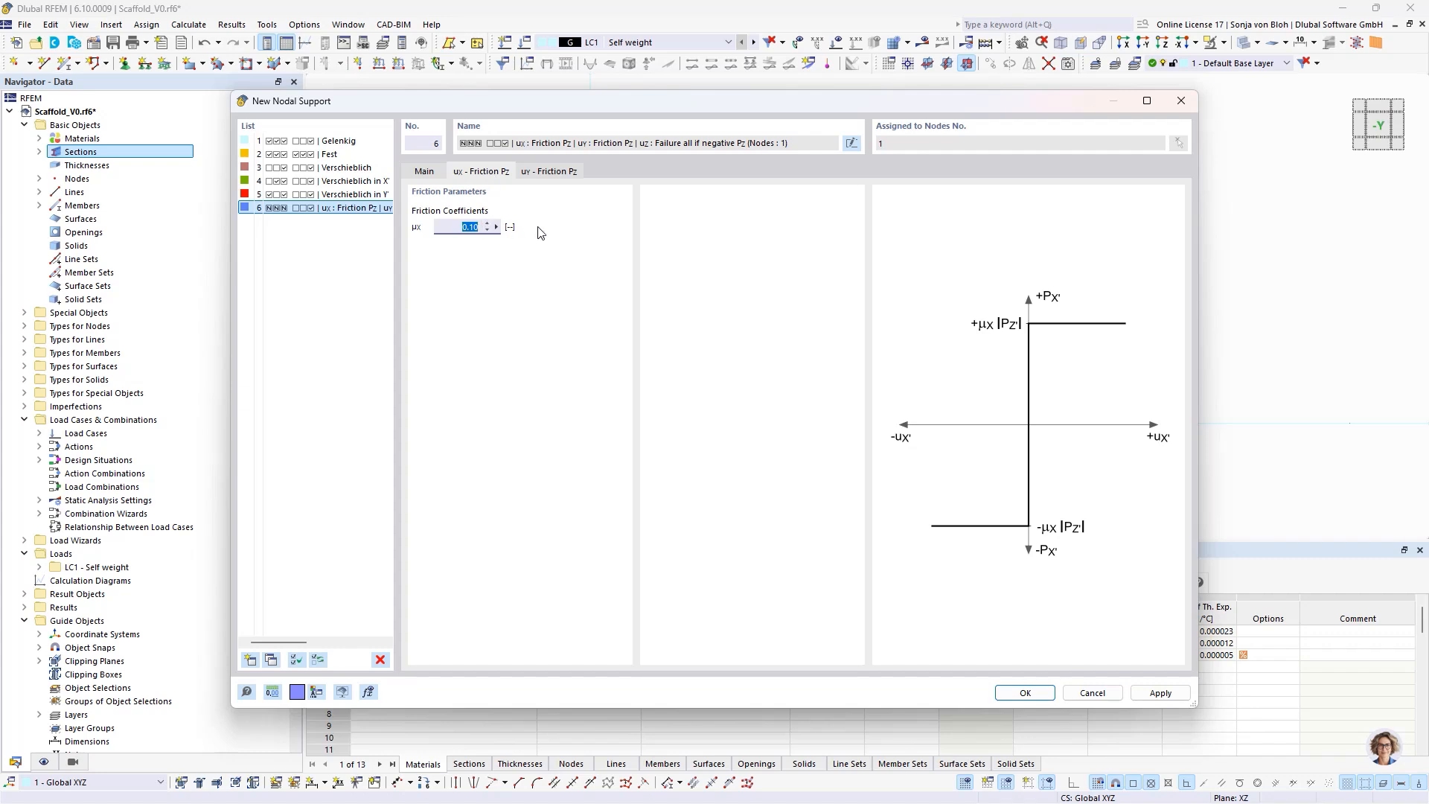
{"action": "type", "text": "0,85"}
{"action": "left_click", "coordinate": [552, 171]}
{"action": "type", "text": "0,8"}
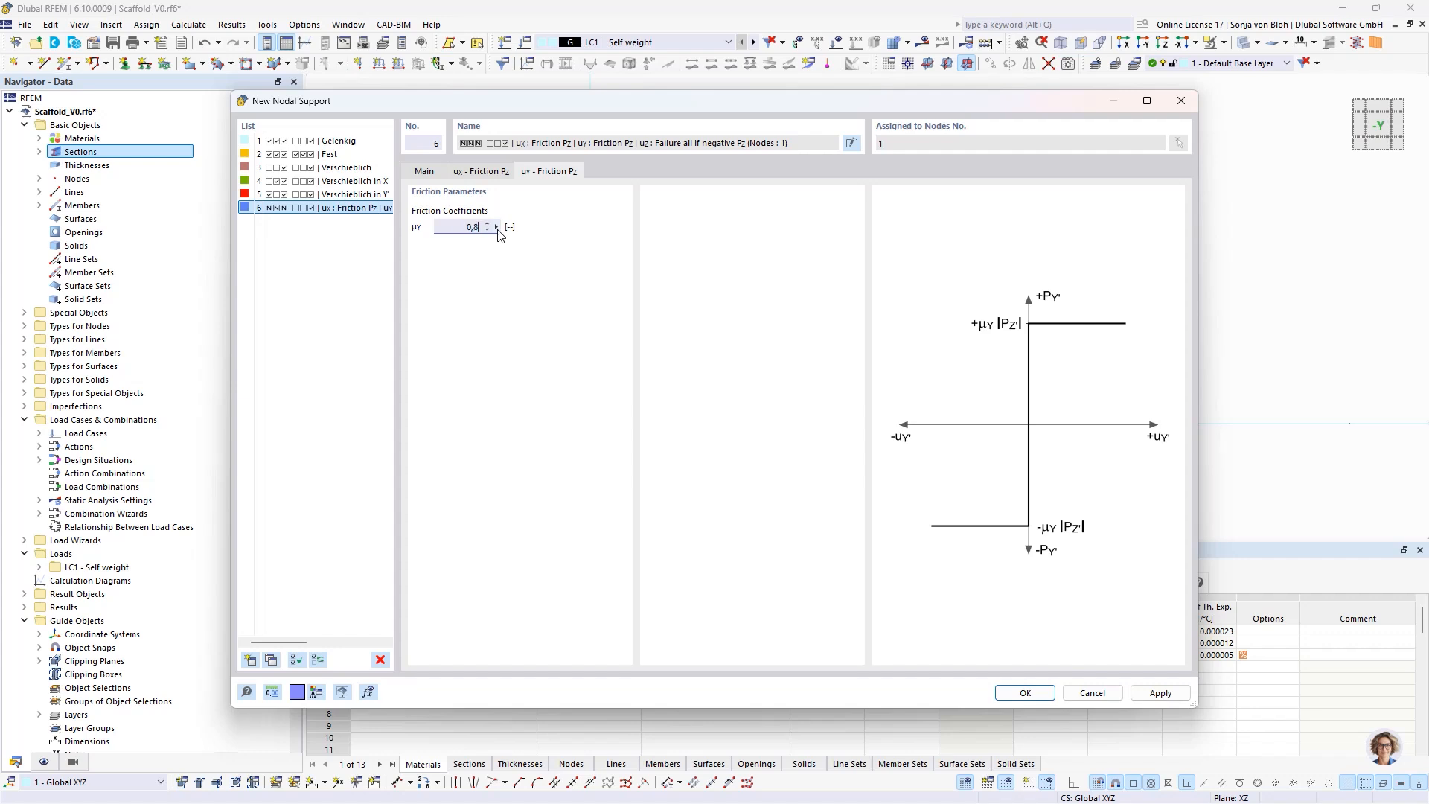
{"action": "type", "text": "5"}
- Set the rotational support nonlinearity about X to Scaffolding Hinge
{"action": "left_click", "coordinate": [426, 173]}
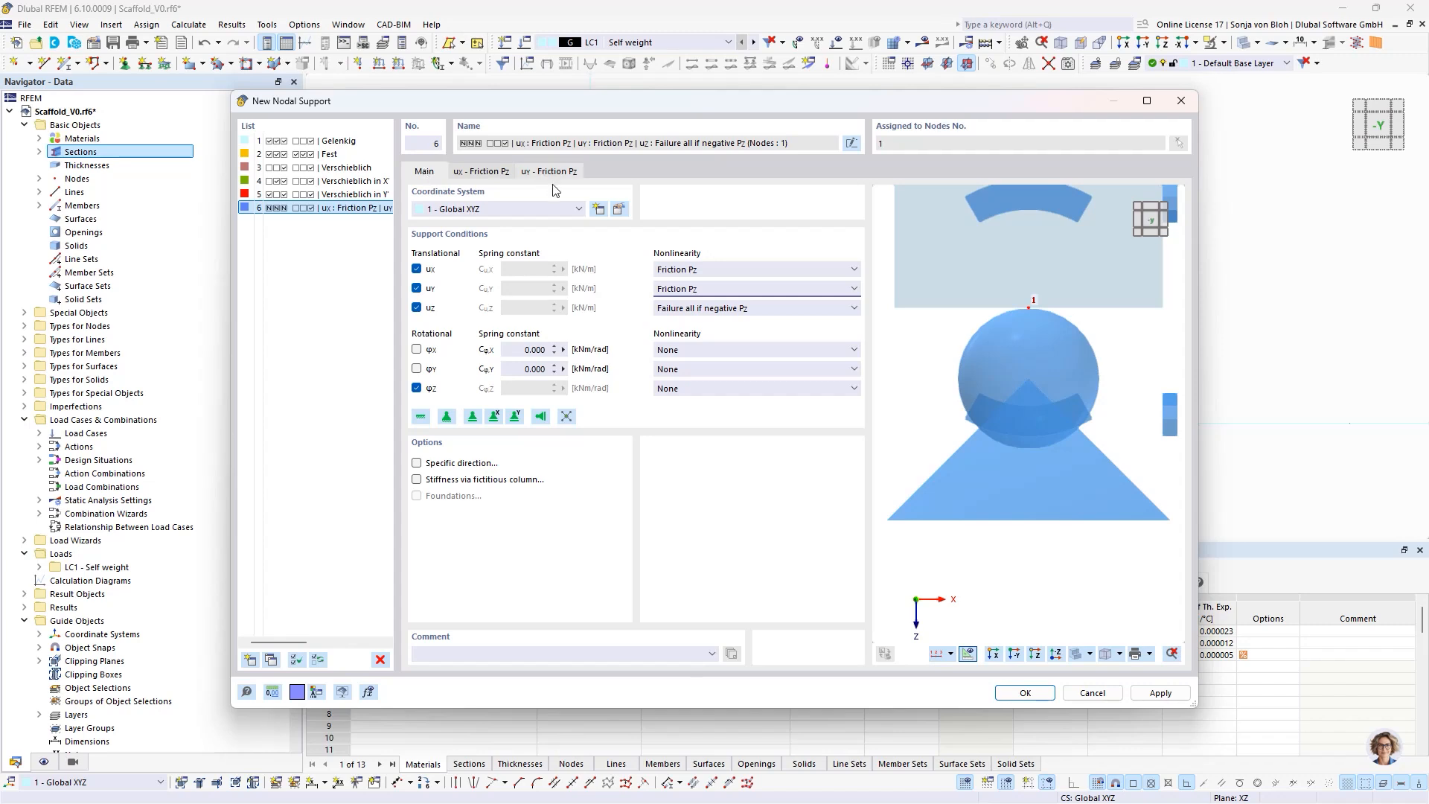
{"action": "left_click", "coordinate": [746, 350]}
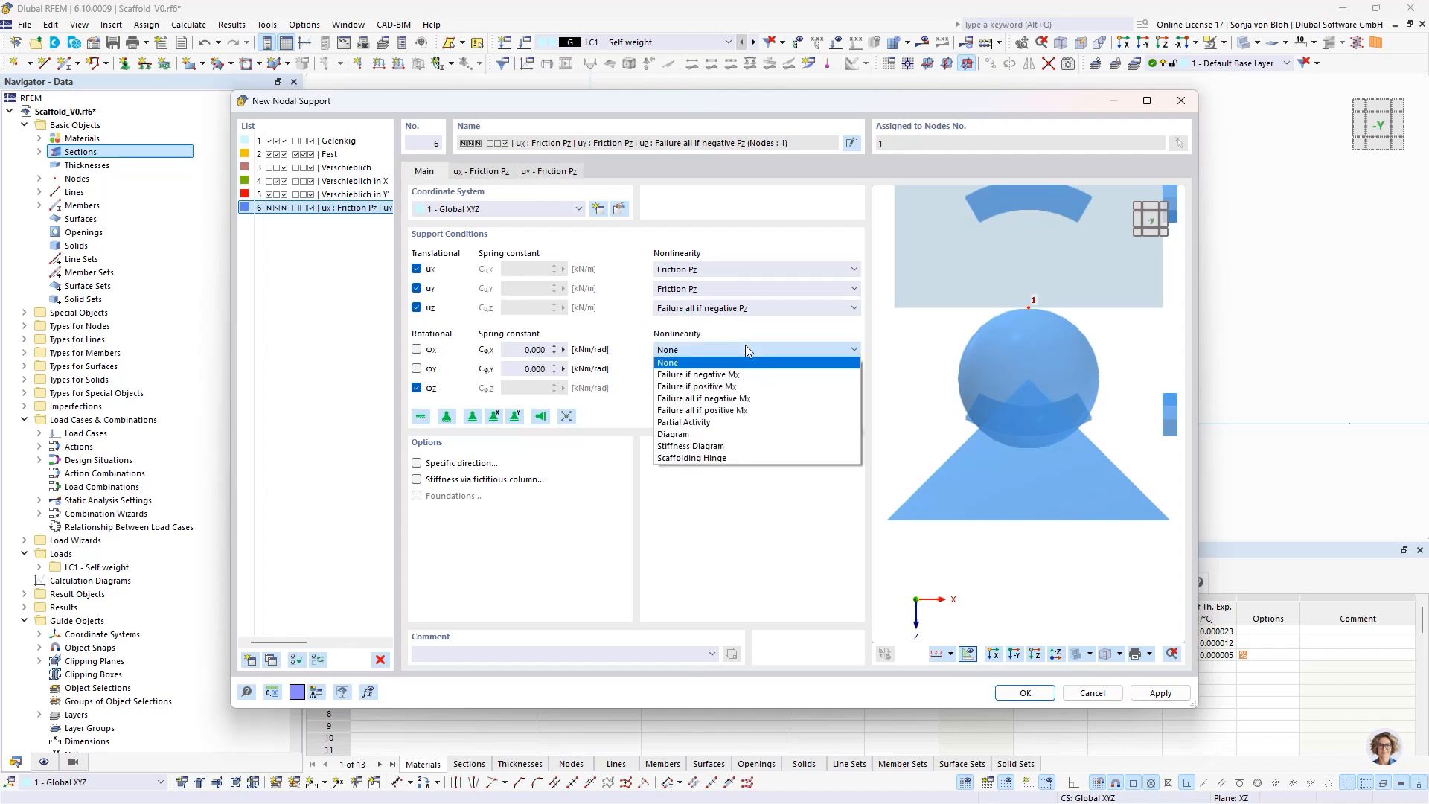
{"action": "left_click", "coordinate": [715, 458]}
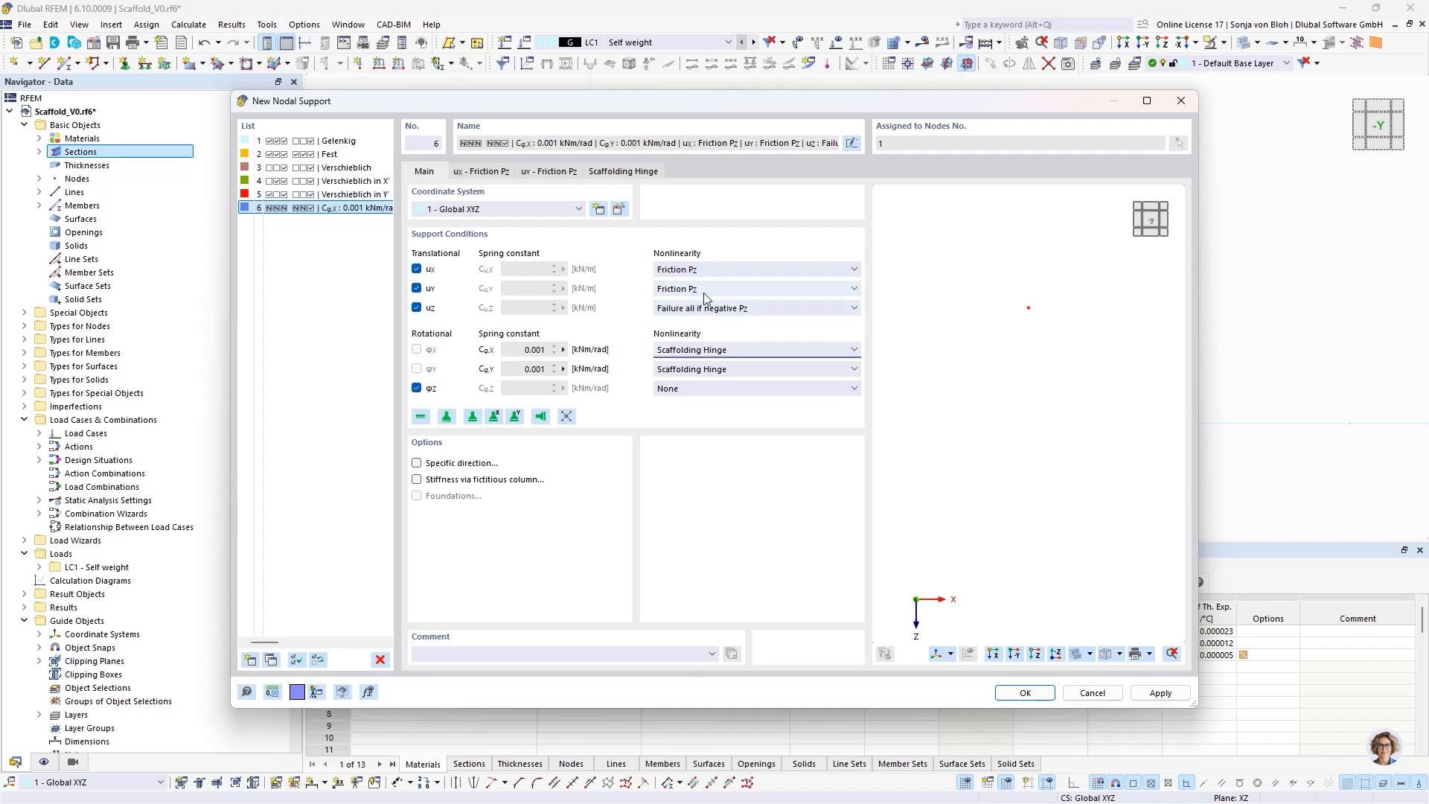
- Set the scaffolding hinge's slip to PI/180*1000 mrad and its stiffness C to 30 kNm/rad
{"action": "left_click", "coordinate": [636, 173]}
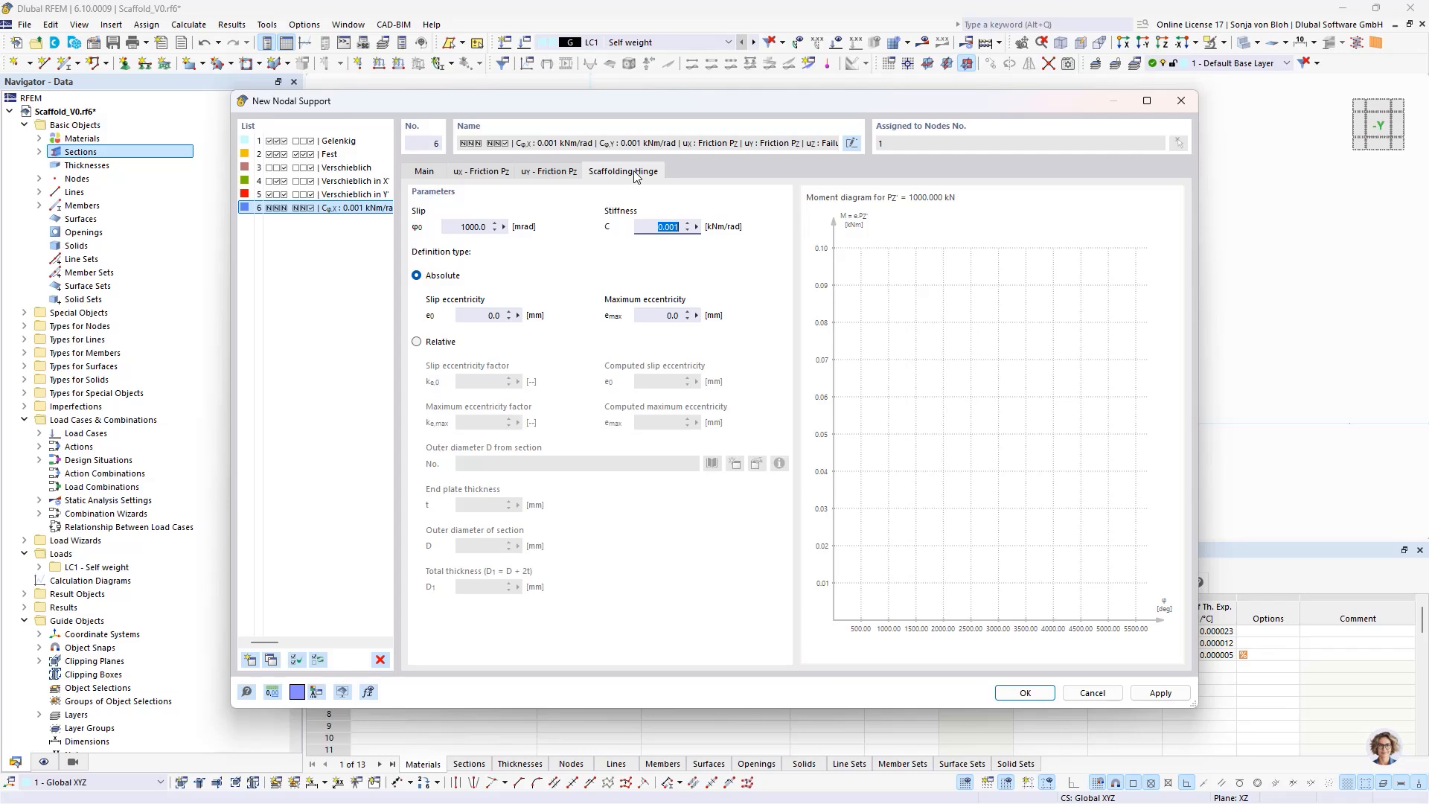
{"action": "left_click", "coordinate": [465, 227]}
{"action": "type", "text": "PI/180*1000"}
{"action": "left_click", "coordinate": [656, 231]}
{"action": "double_click", "coordinate": [642, 231]}
{"action": "type", "text": "30"}
- Define the hinge eccentricities as relative, using the outer diameter of section 3 - CHS 38/4/C and an end plate thickness of 10 mm
{"action": "left_click", "coordinate": [417, 342]}
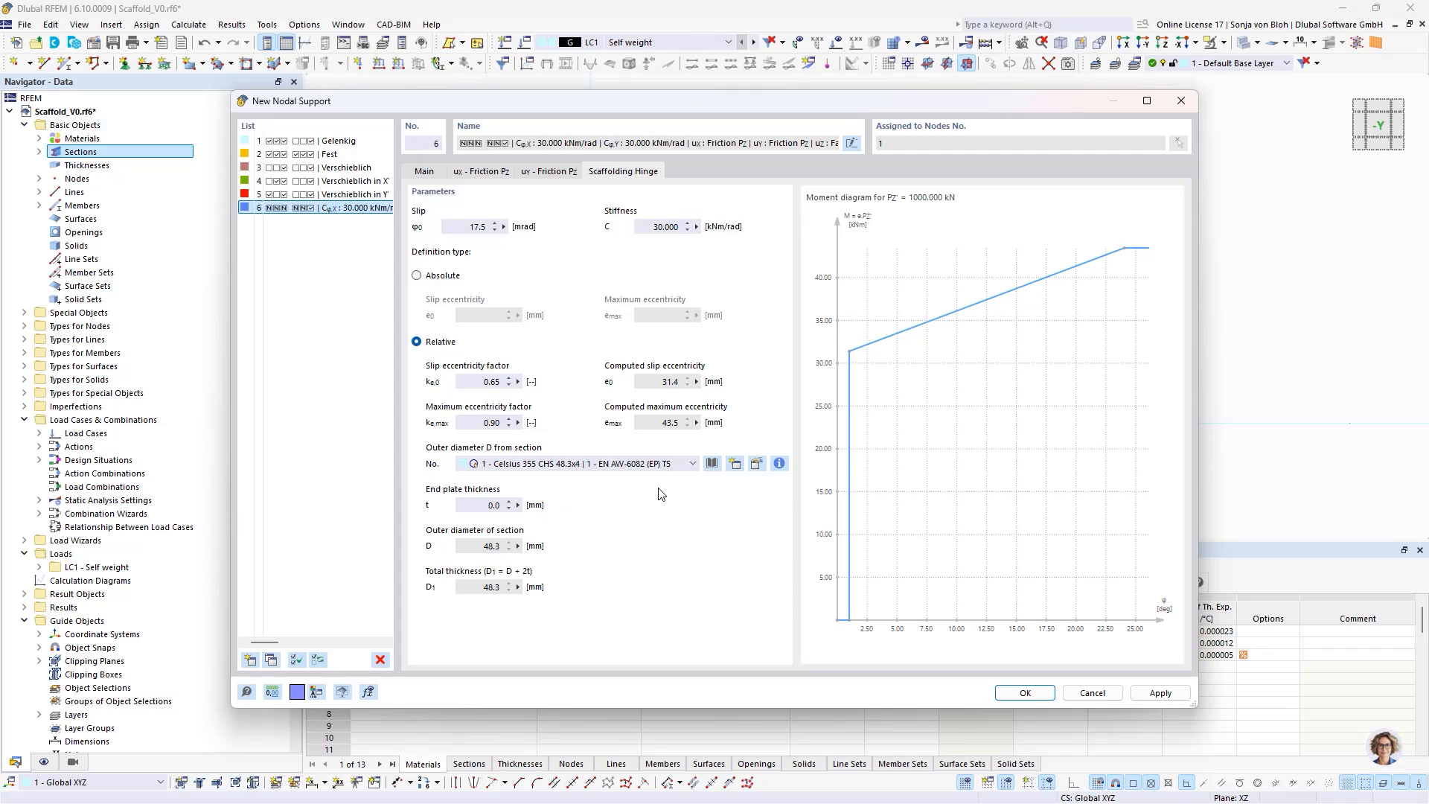
{"action": "left_click", "coordinate": [692, 464]}
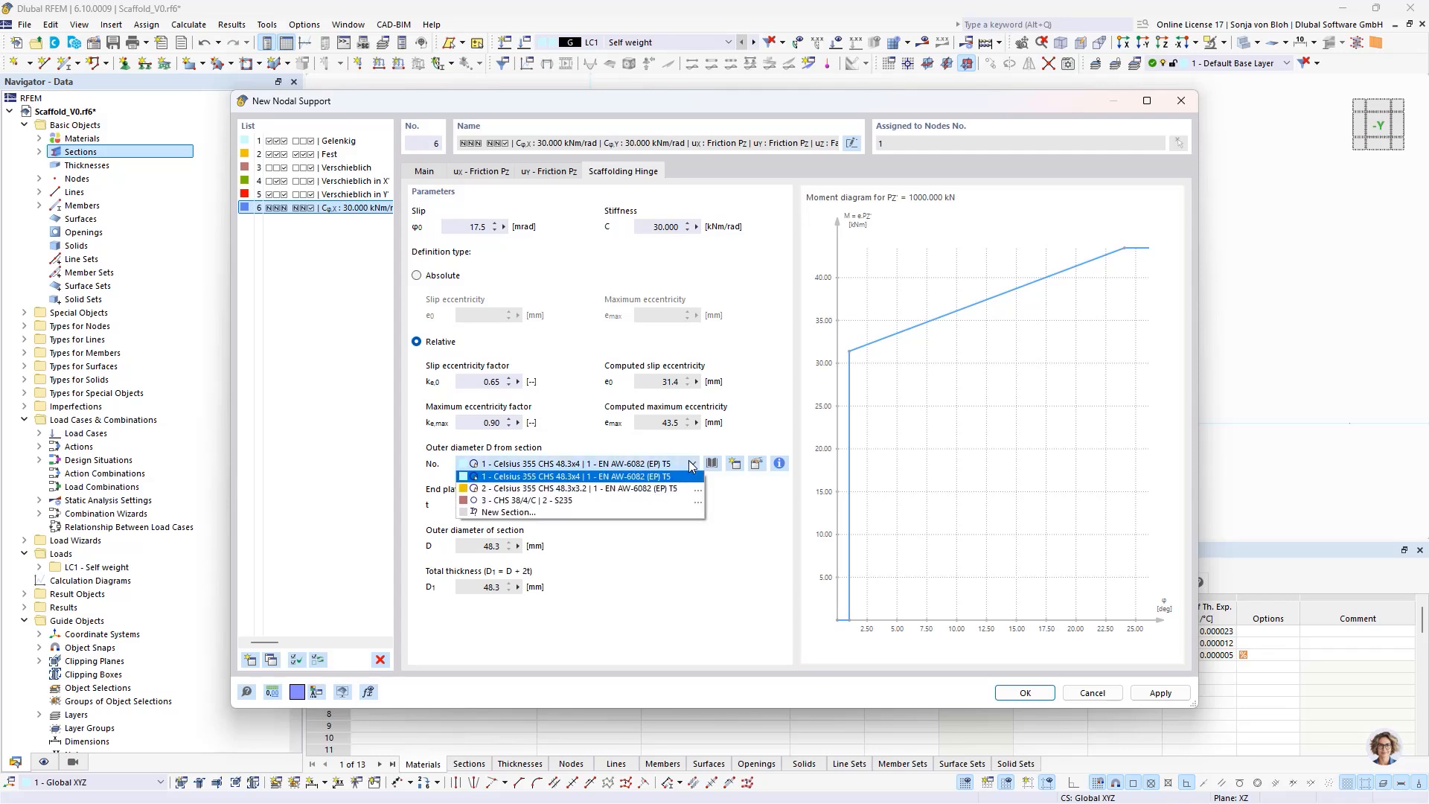
{"action": "left_click", "coordinate": [556, 501]}
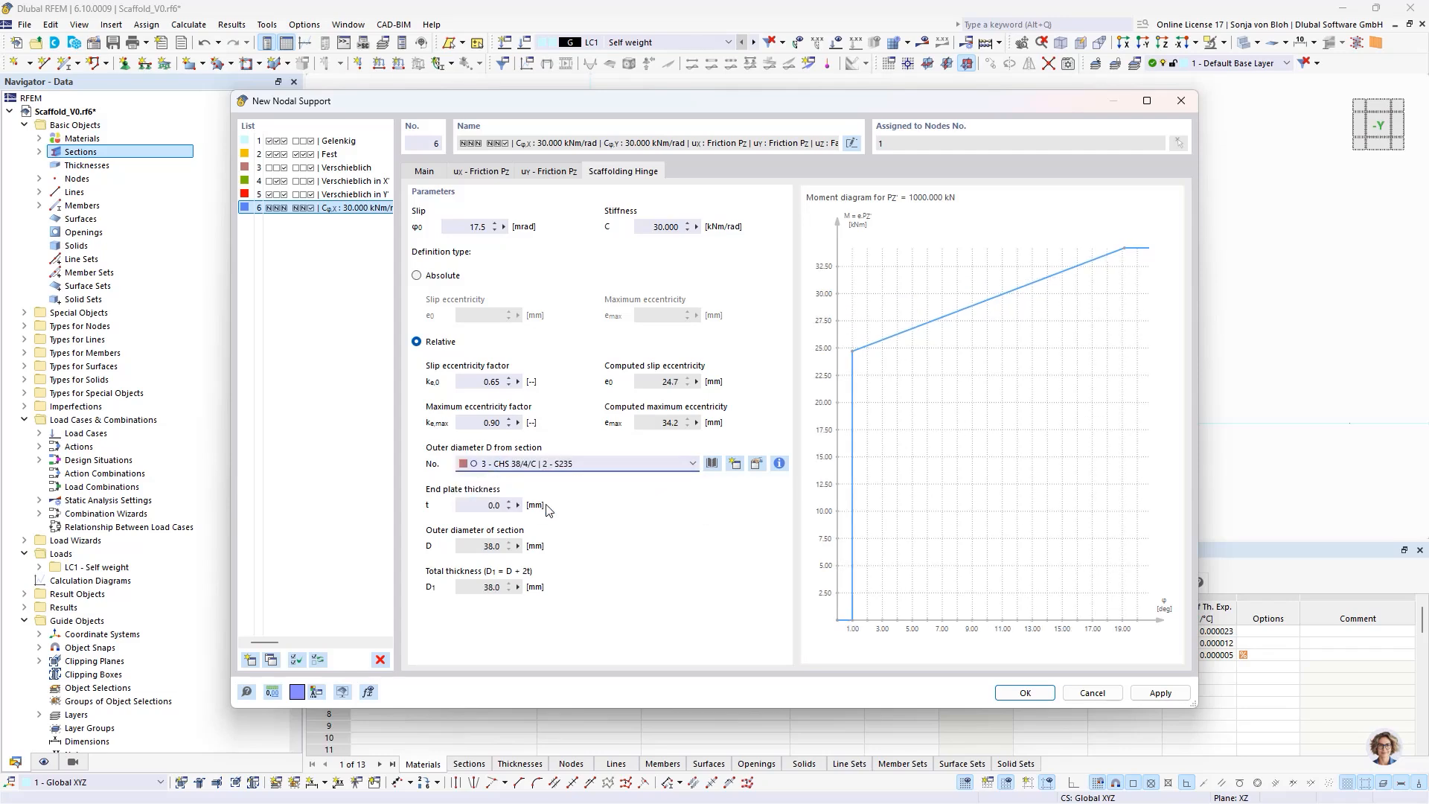
{"action": "left_click", "coordinate": [462, 506]}
{"action": "double_click", "coordinate": [463, 506]}
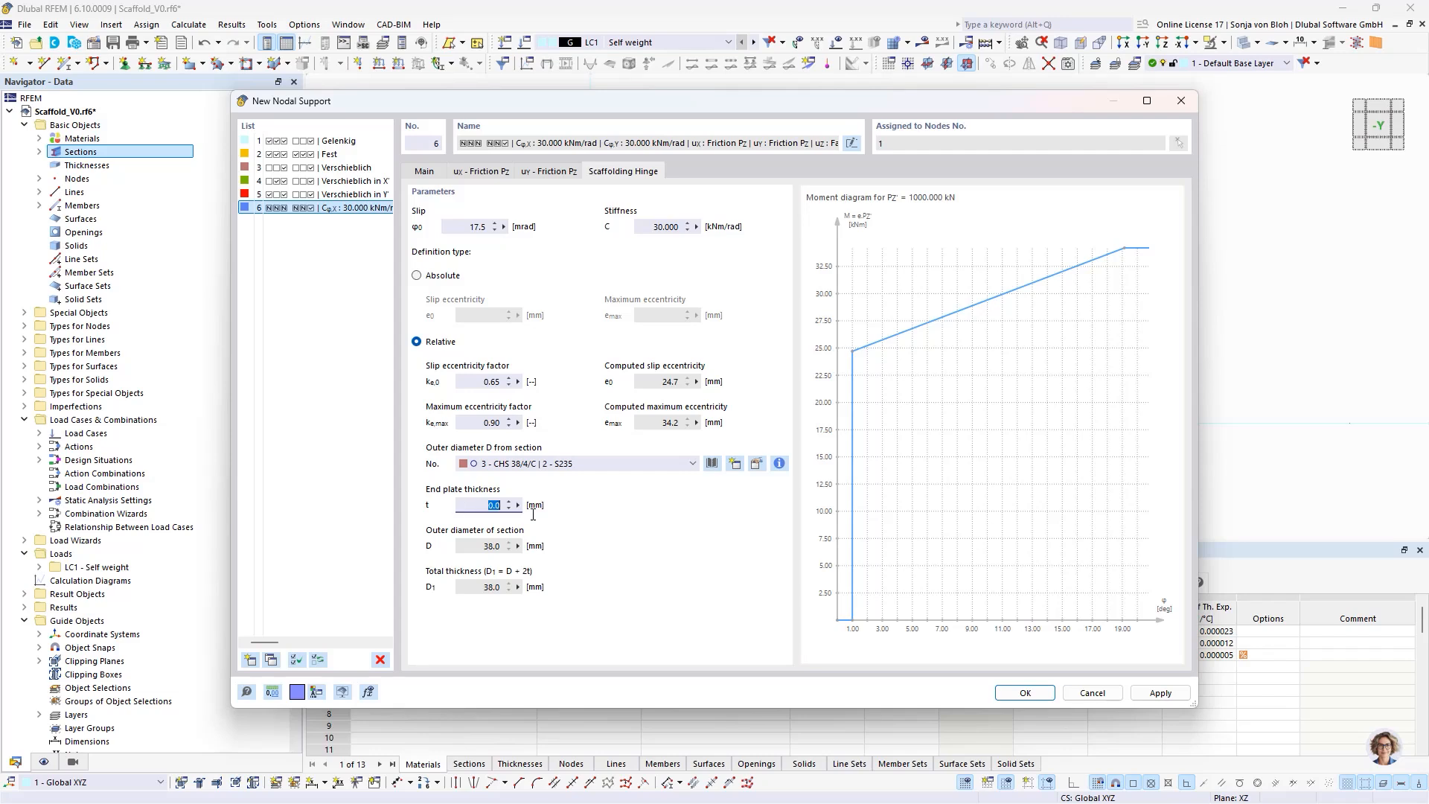
{"action": "type", "text": "10"}
{"action": "left_click", "coordinate": [484, 588]}
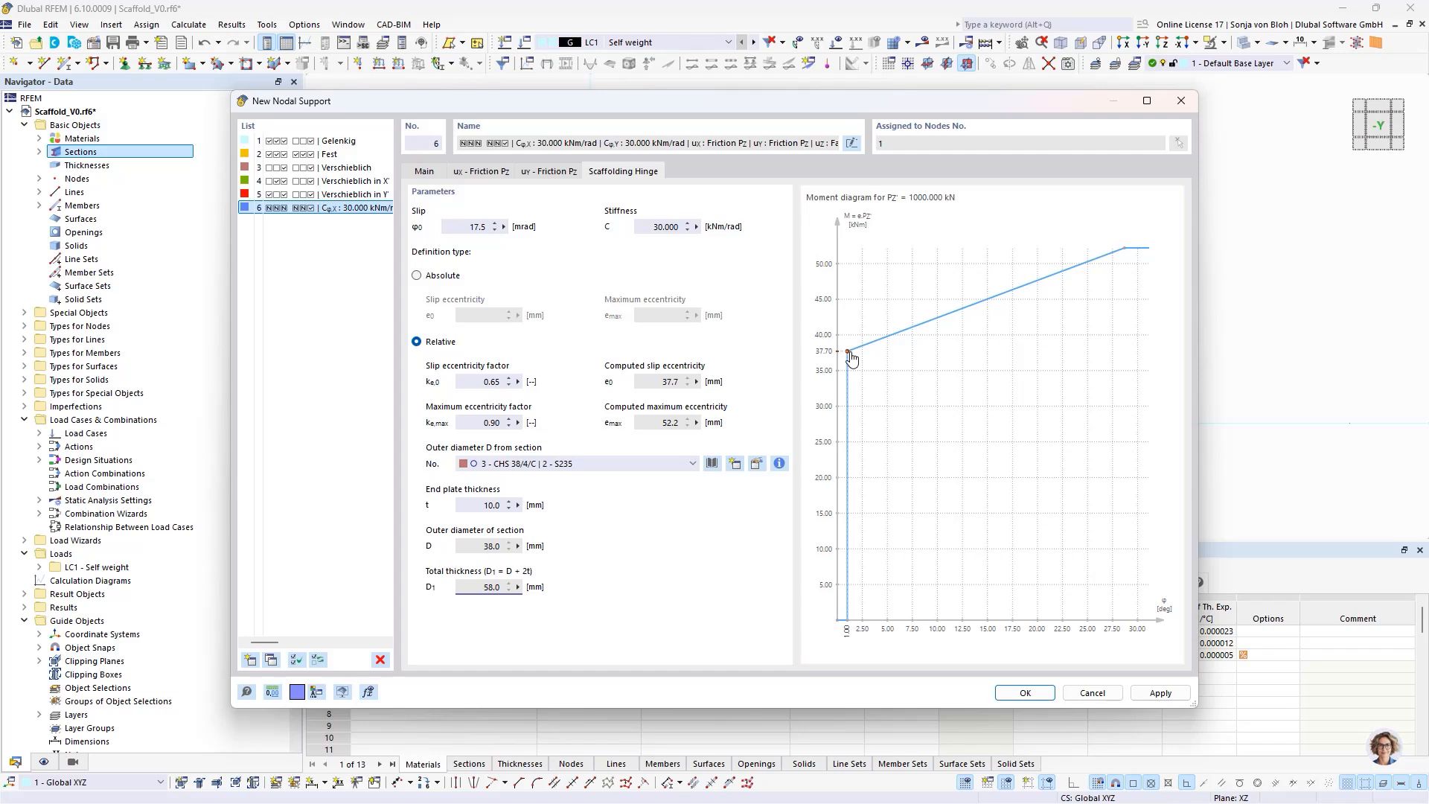
- Check the slip and maximum eccentricity factors against the total thickness, and apply the nodal support to the node at the origin
{"action": "double_click", "coordinate": [497, 382]}
{"action": "double_click", "coordinate": [490, 588]}
{"action": "left_click", "coordinate": [509, 423]}
{"action": "left_click", "coordinate": [505, 588]}
{"action": "left_click", "coordinate": [1025, 693]}
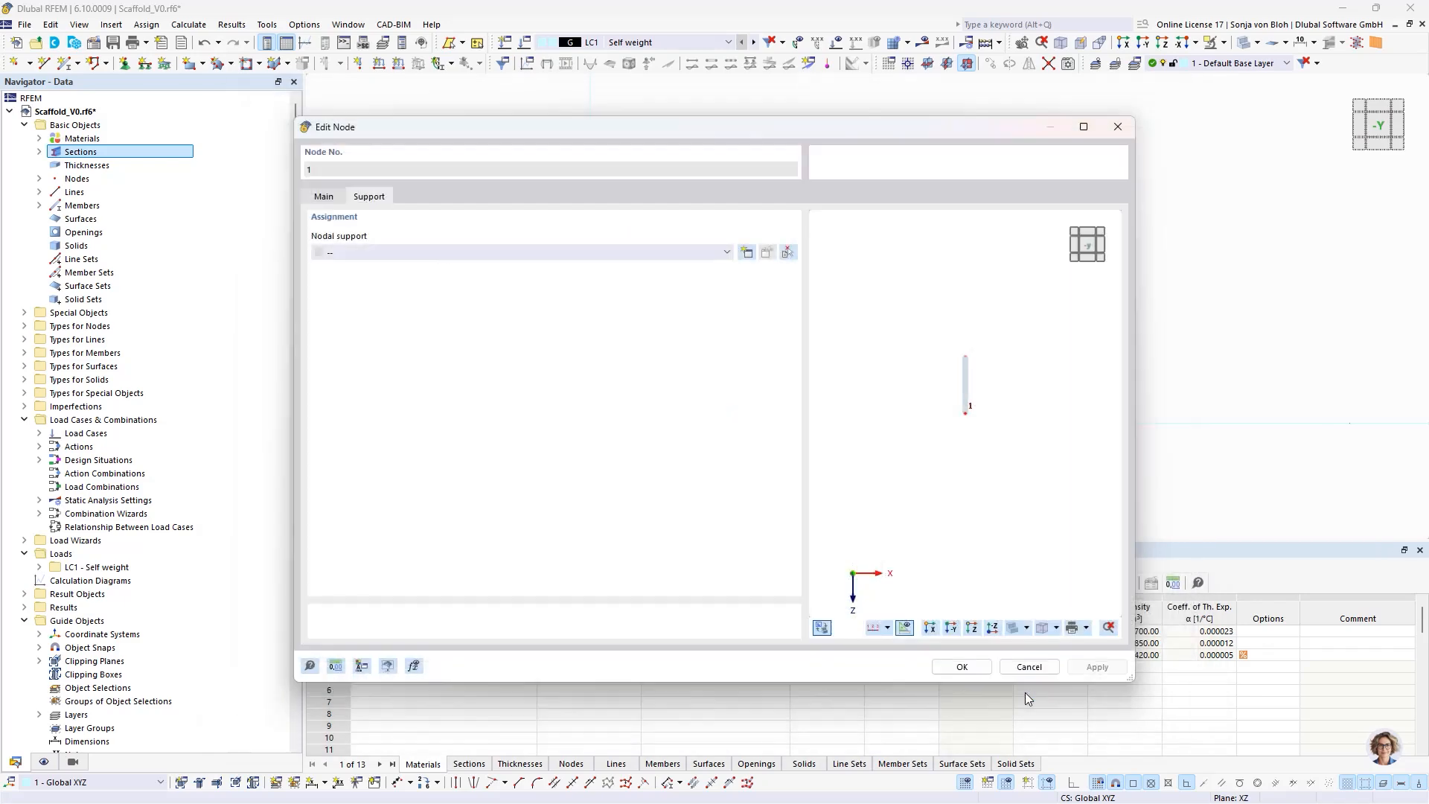
{"action": "left_click", "coordinate": [959, 668]}
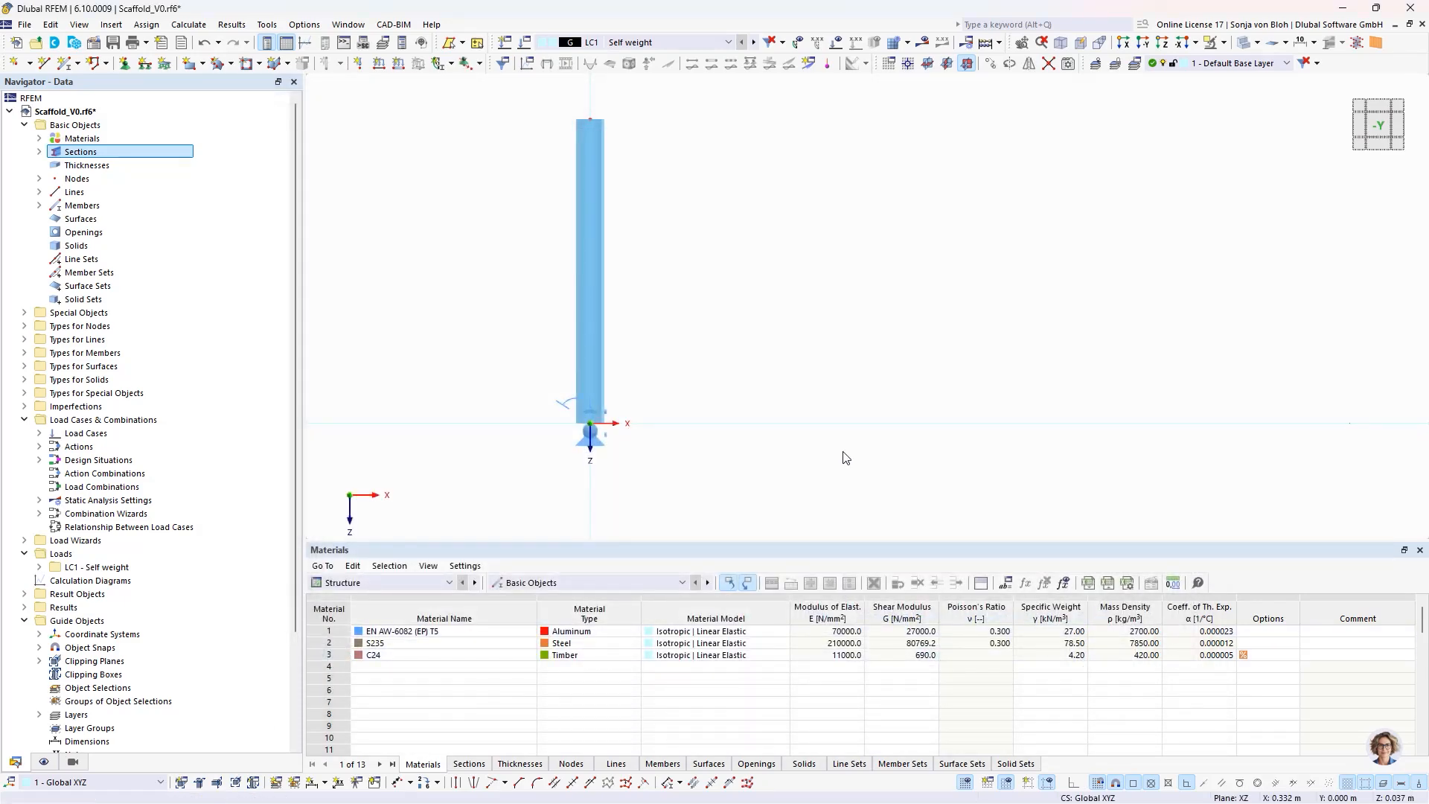
- Define a new beam member commented Standard with section 1 - Celsius 355 CHS 48.3x4 in EN AW-6082 (EP) T5
{"action": "left_click", "coordinate": [67, 66]}
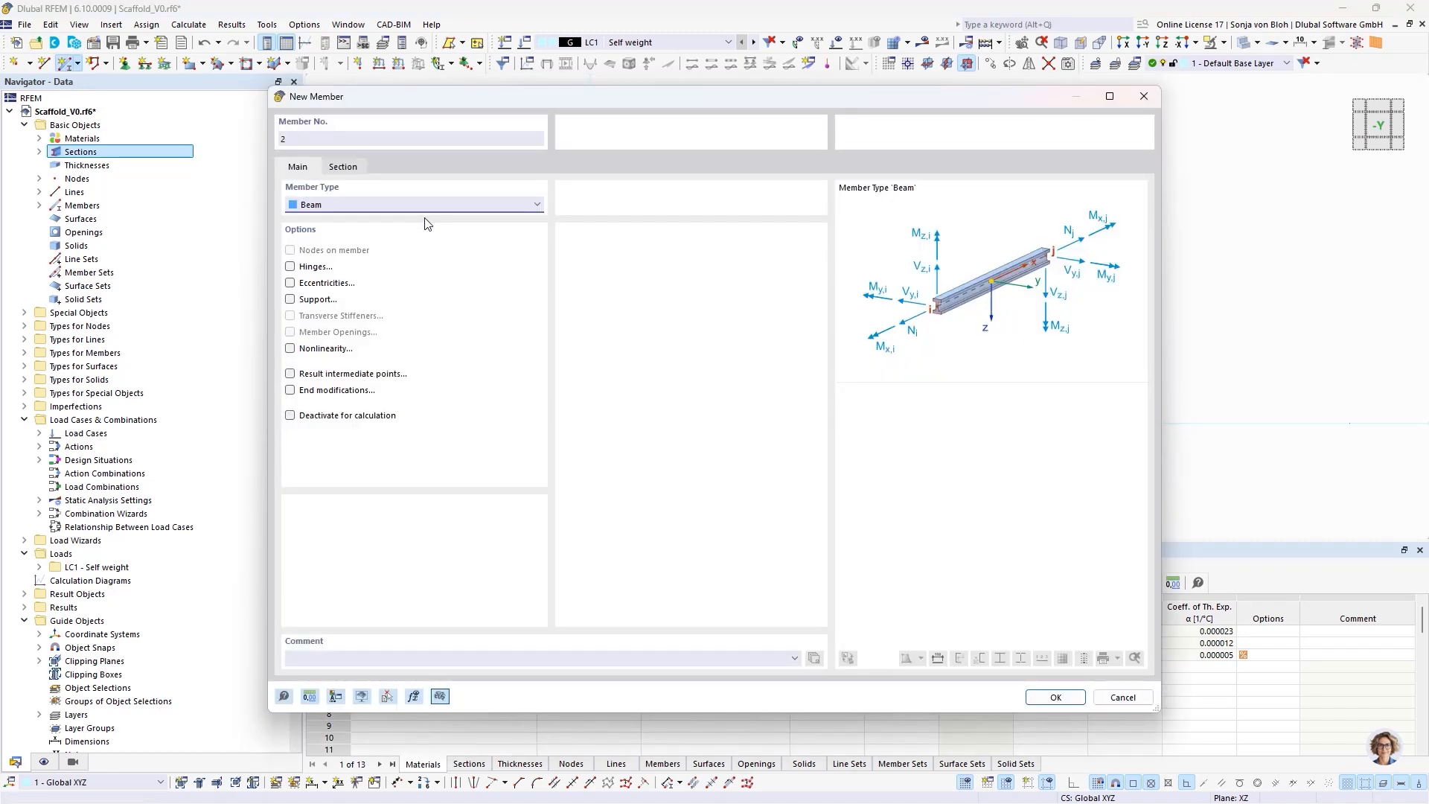
{"action": "left_click", "coordinate": [312, 662]}
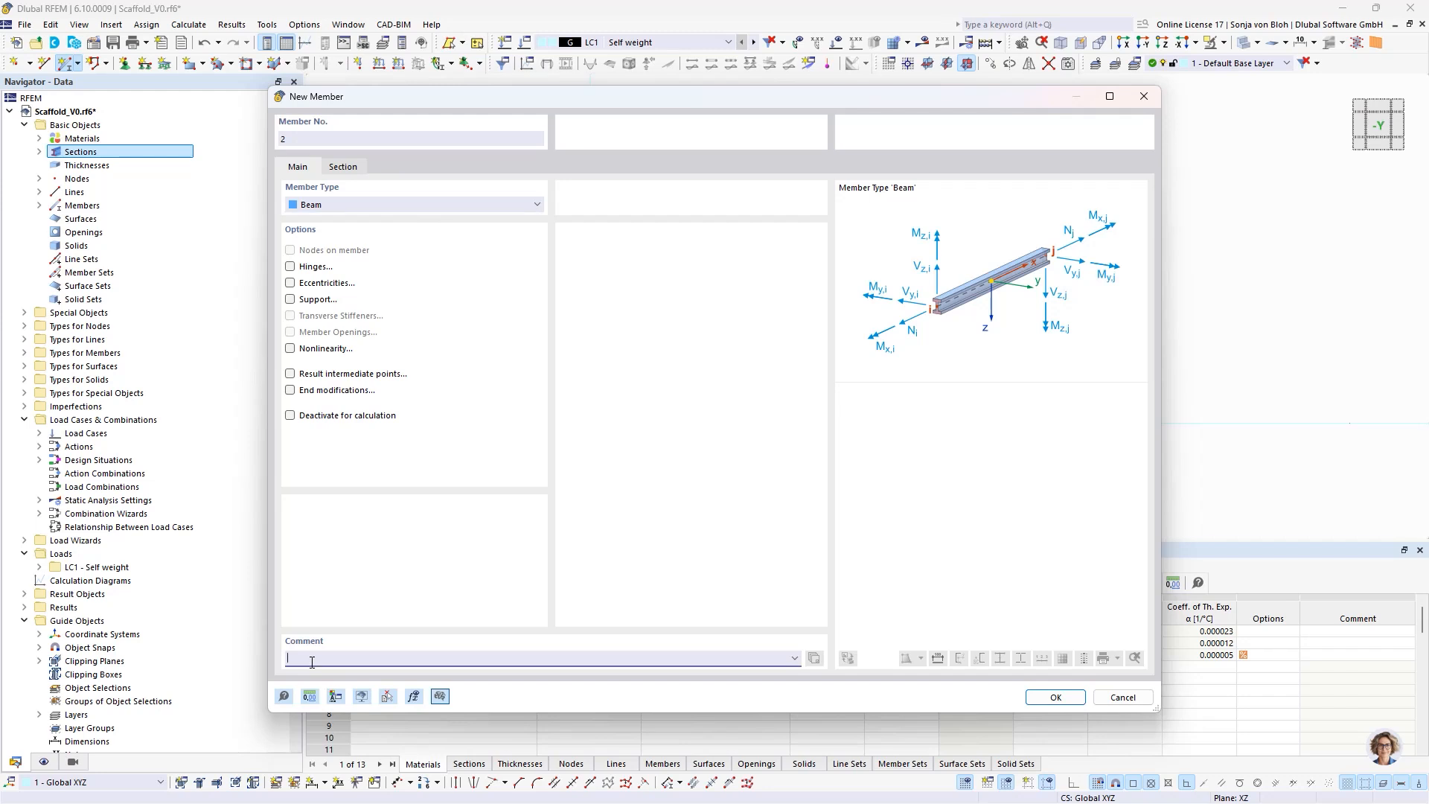
{"action": "type", "text": "Standard"}
{"action": "left_click", "coordinate": [355, 170]}
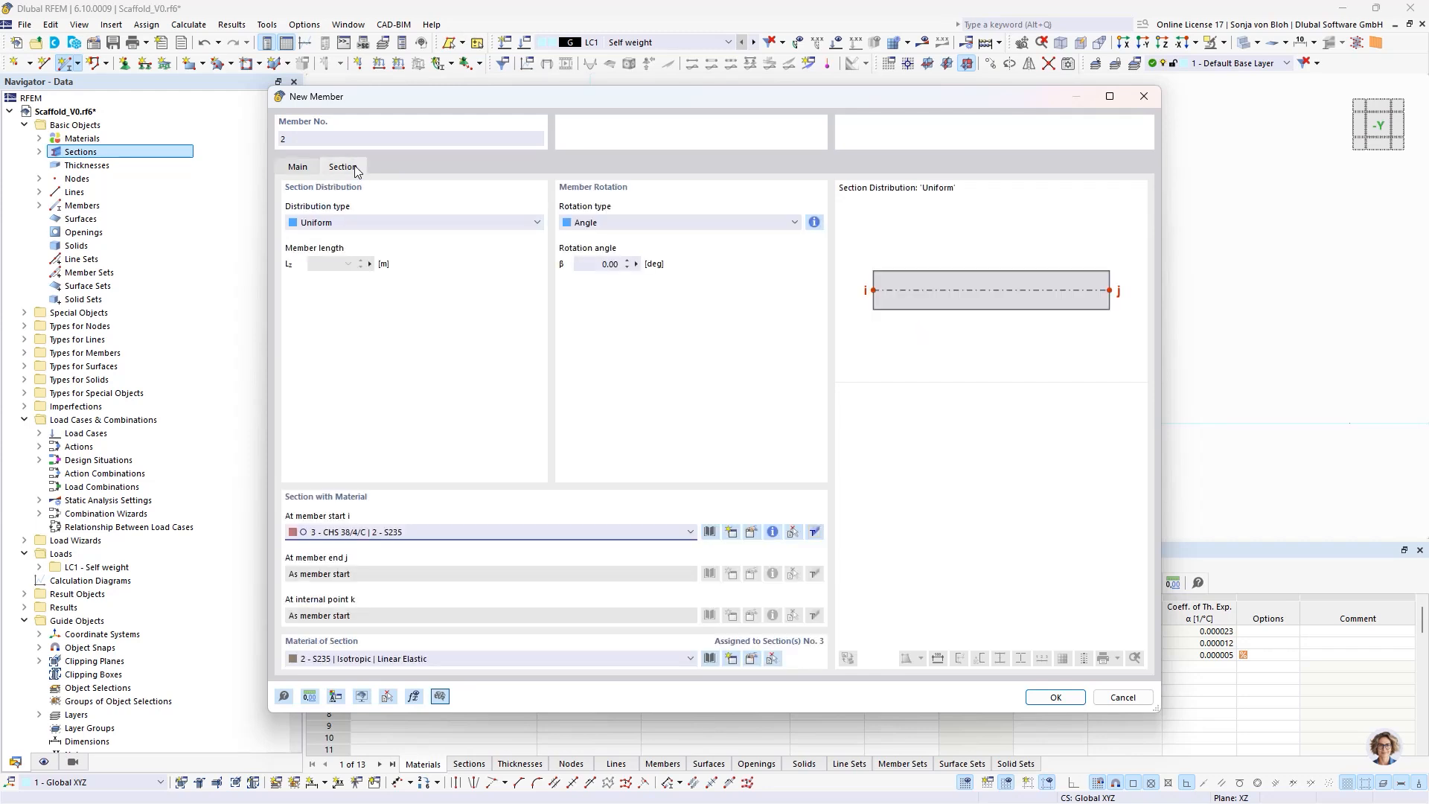
{"action": "left_click", "coordinate": [434, 534]}
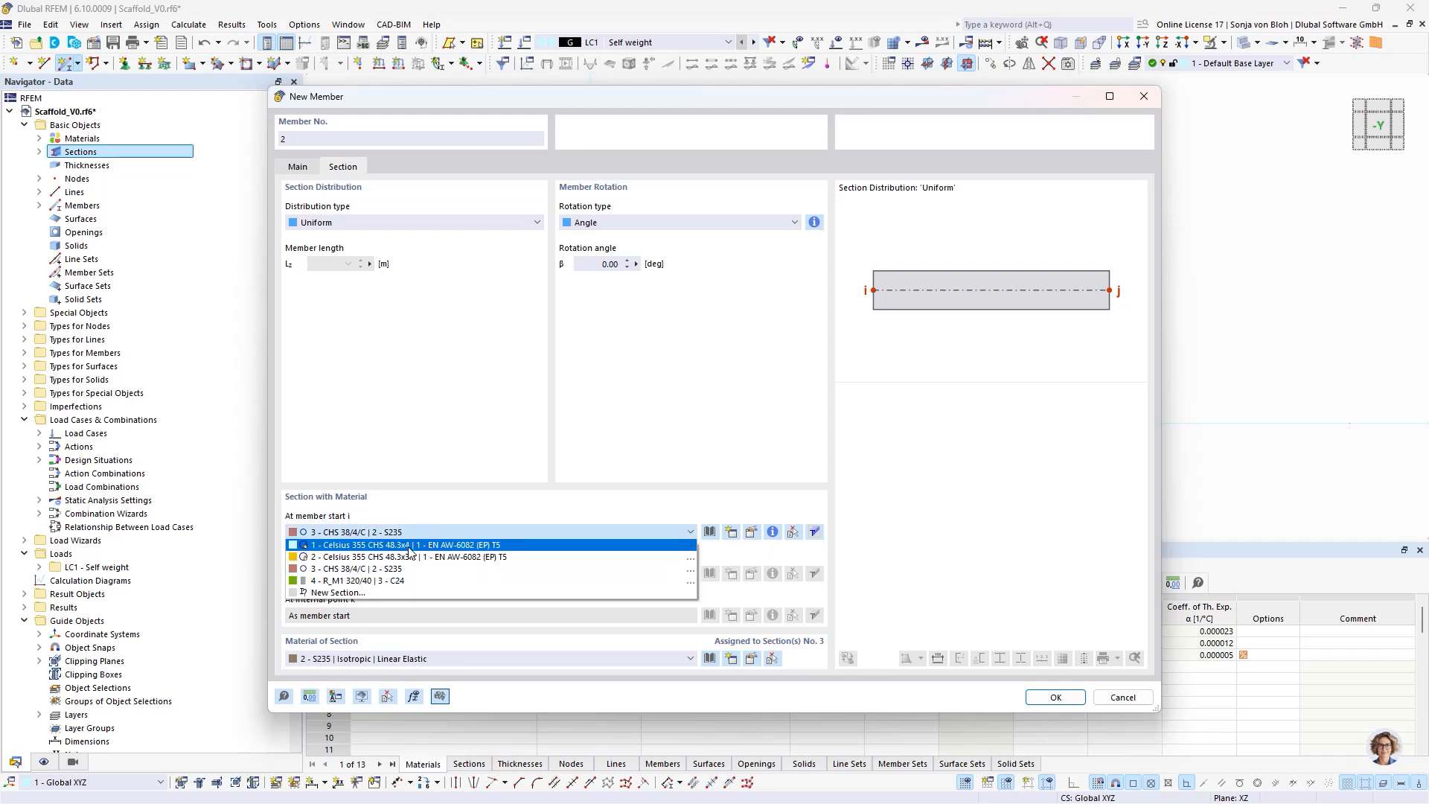
{"action": "left_click", "coordinate": [409, 546]}
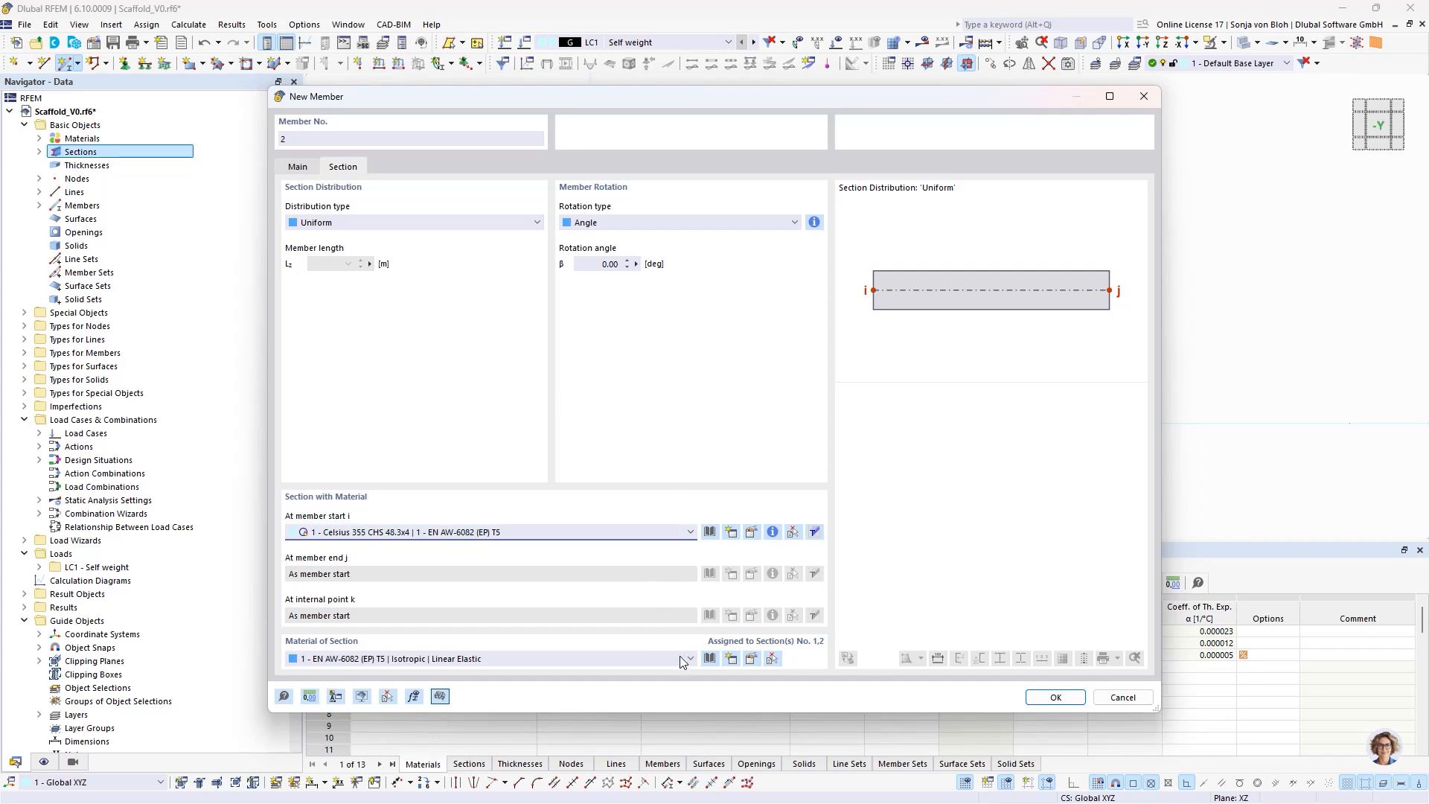
{"action": "left_click", "coordinate": [1042, 696]}
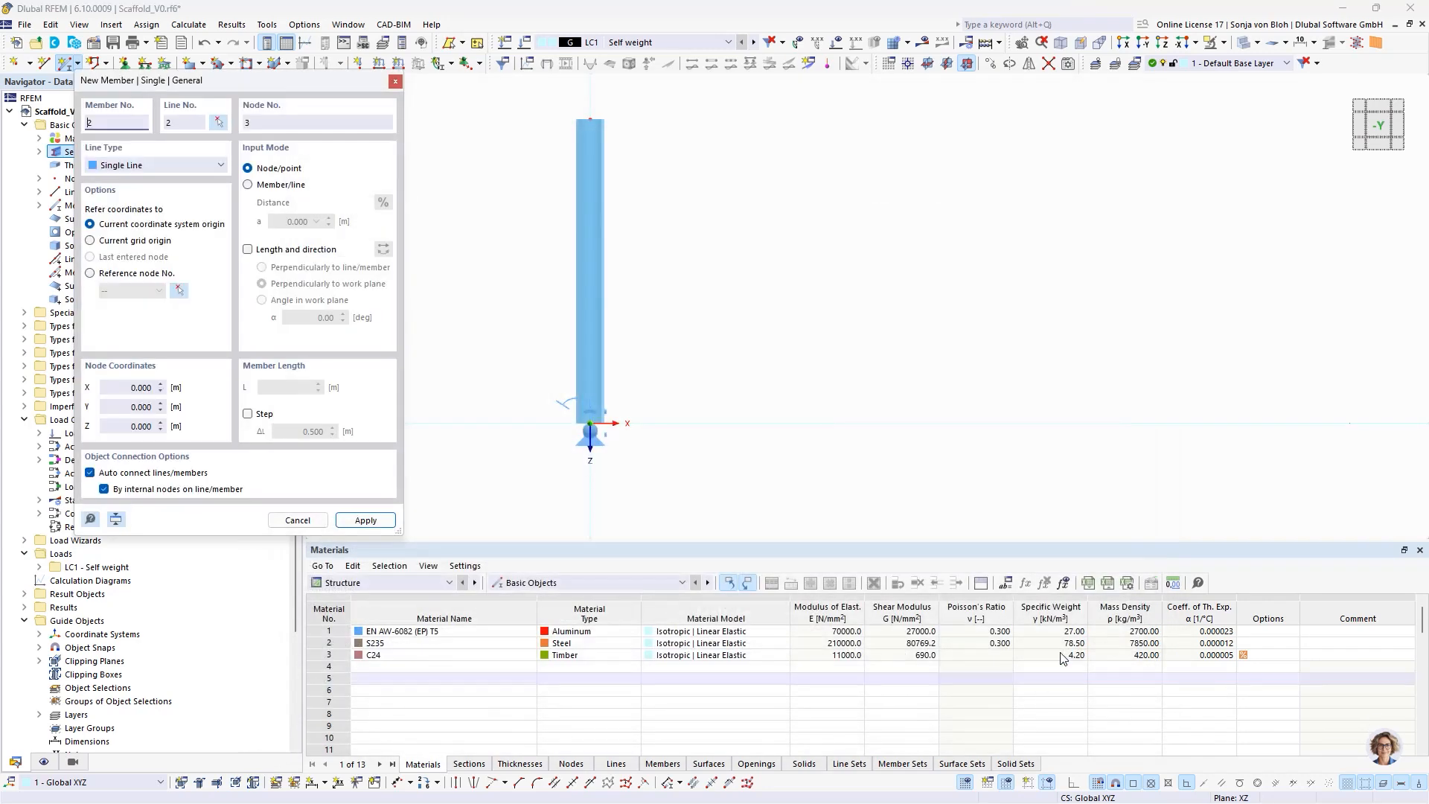
- Place the standard vertically upward from the base jack's top node using length and direction input, with a member length of 2 m
{"action": "scroll", "coordinate": [809, 390], "scroll_direction": "down", "scroll_amount": 2}
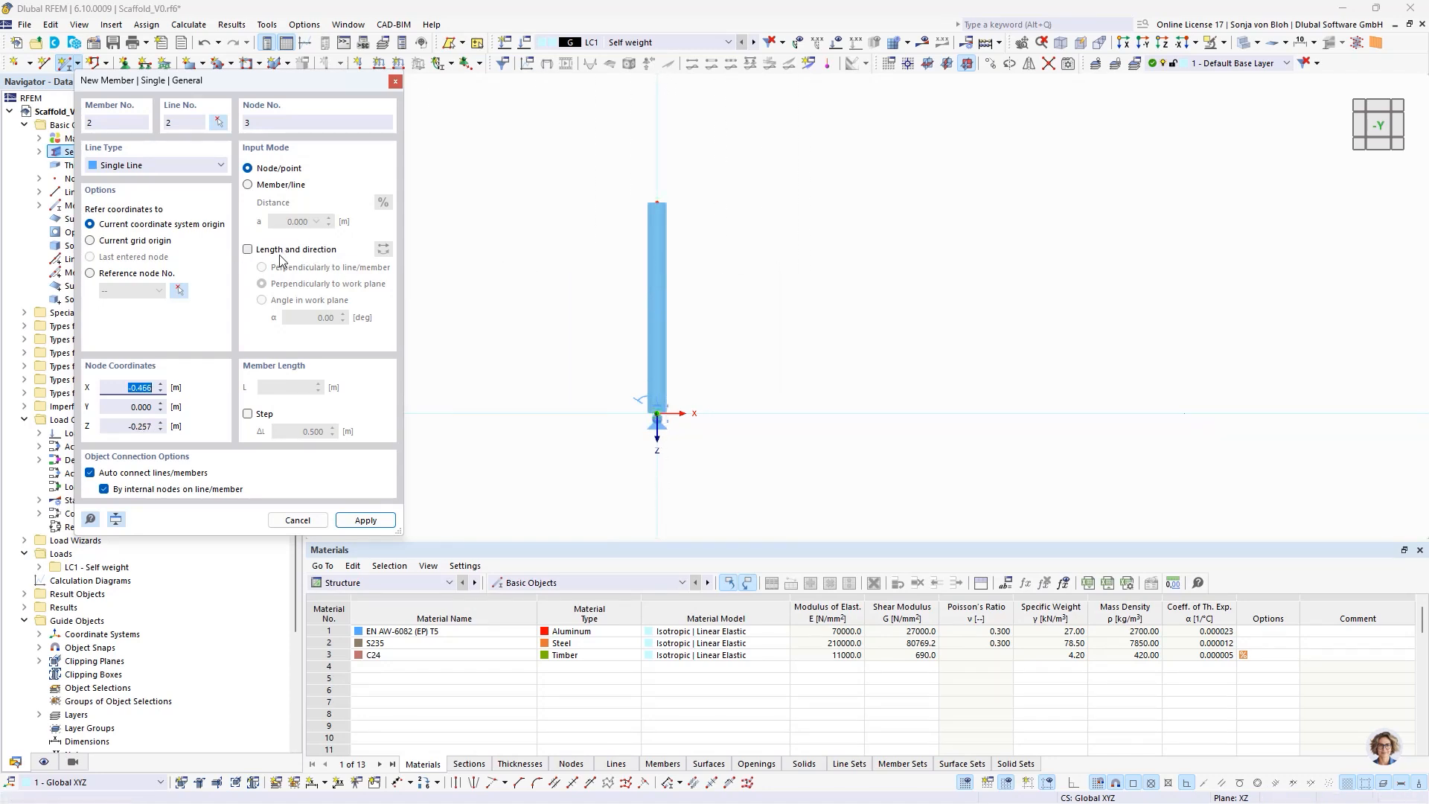
{"action": "left_click", "coordinate": [247, 249]}
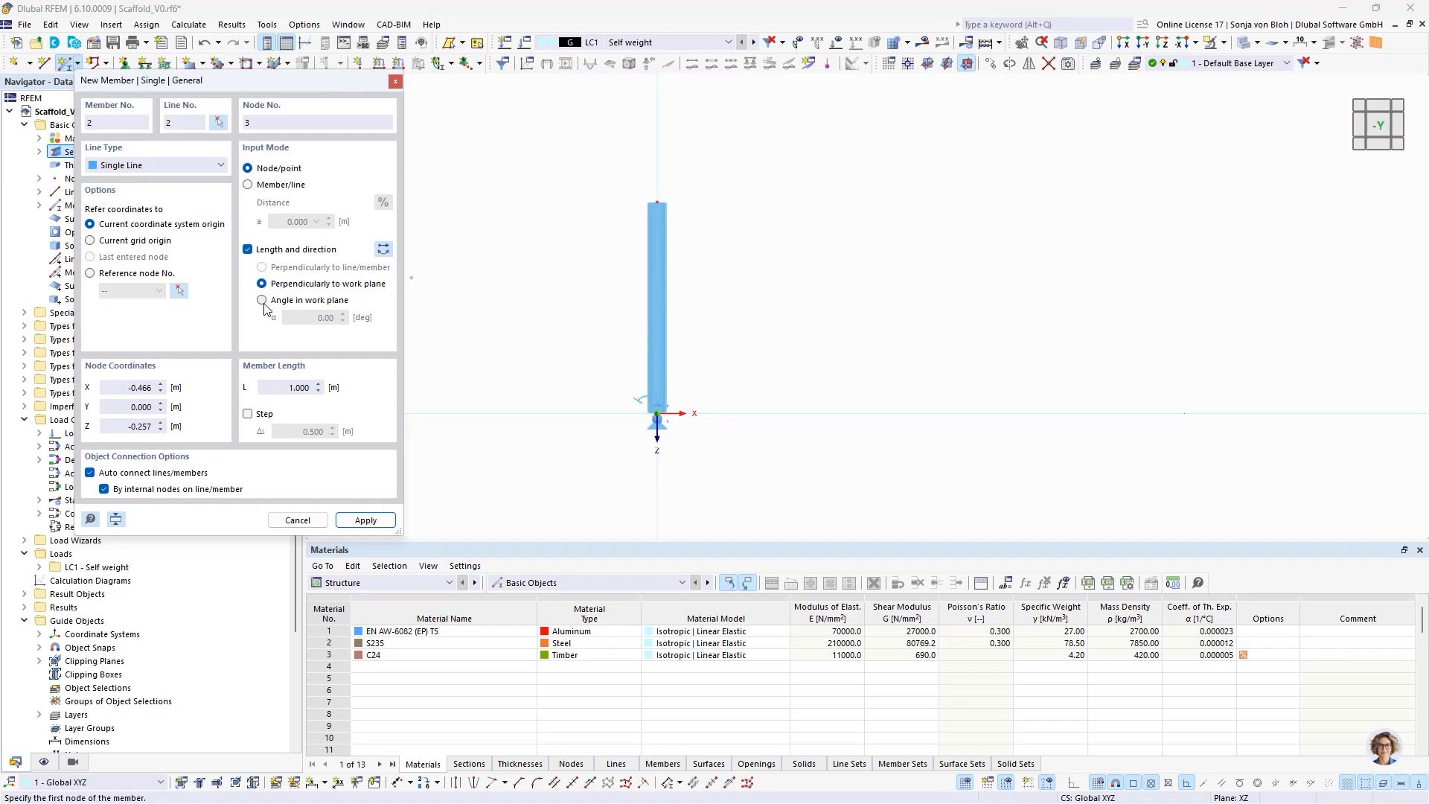
{"action": "left_click", "coordinate": [268, 303]}
{"action": "left_click_drag", "start_coordinate": [277, 386], "coordinate": [330, 392]}
{"action": "type", "text": "2"}
{"action": "left_click", "coordinate": [385, 250]}
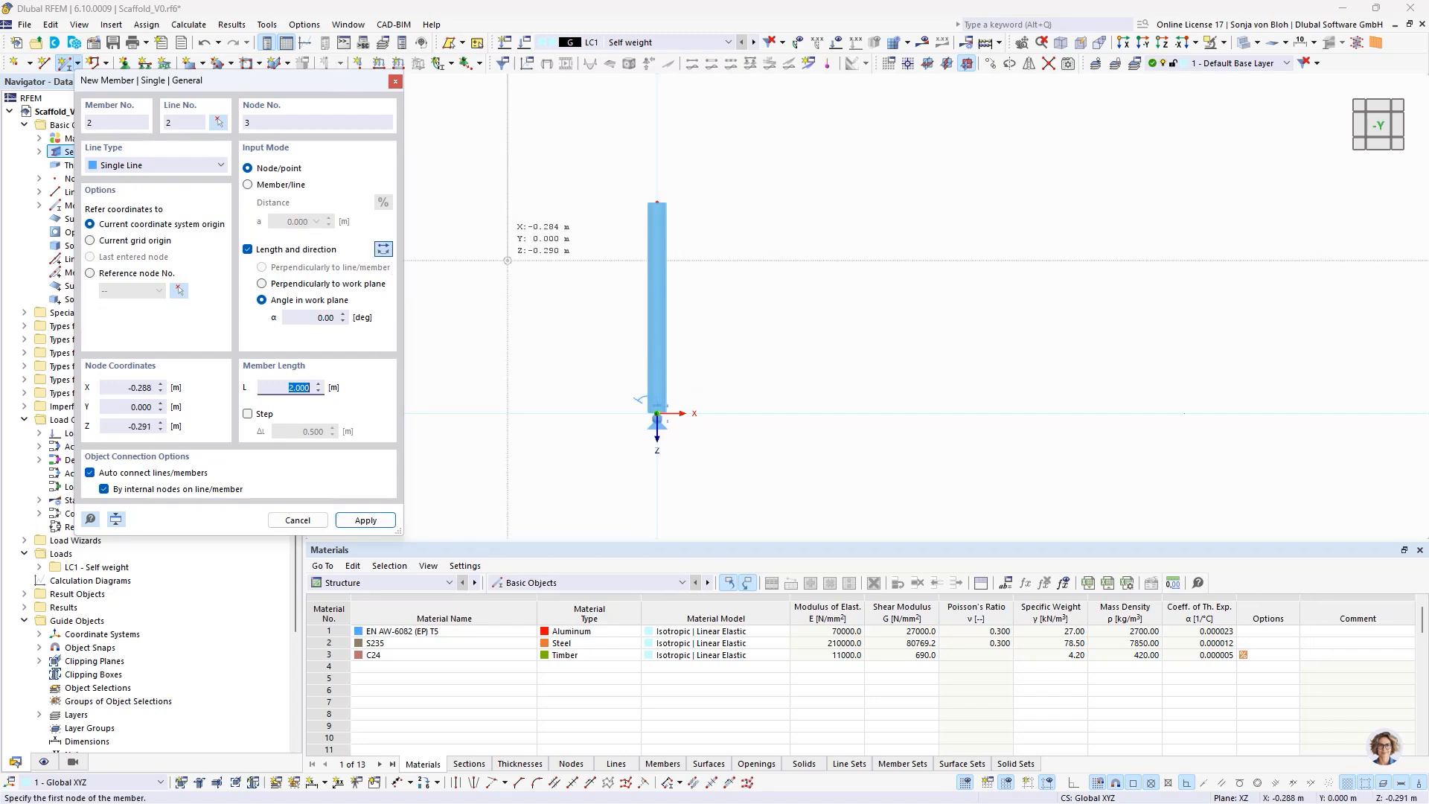
{"action": "left_click", "coordinate": [658, 202]}
{"action": "scroll", "coordinate": [633, 313], "scroll_direction": "down", "scroll_amount": 5}
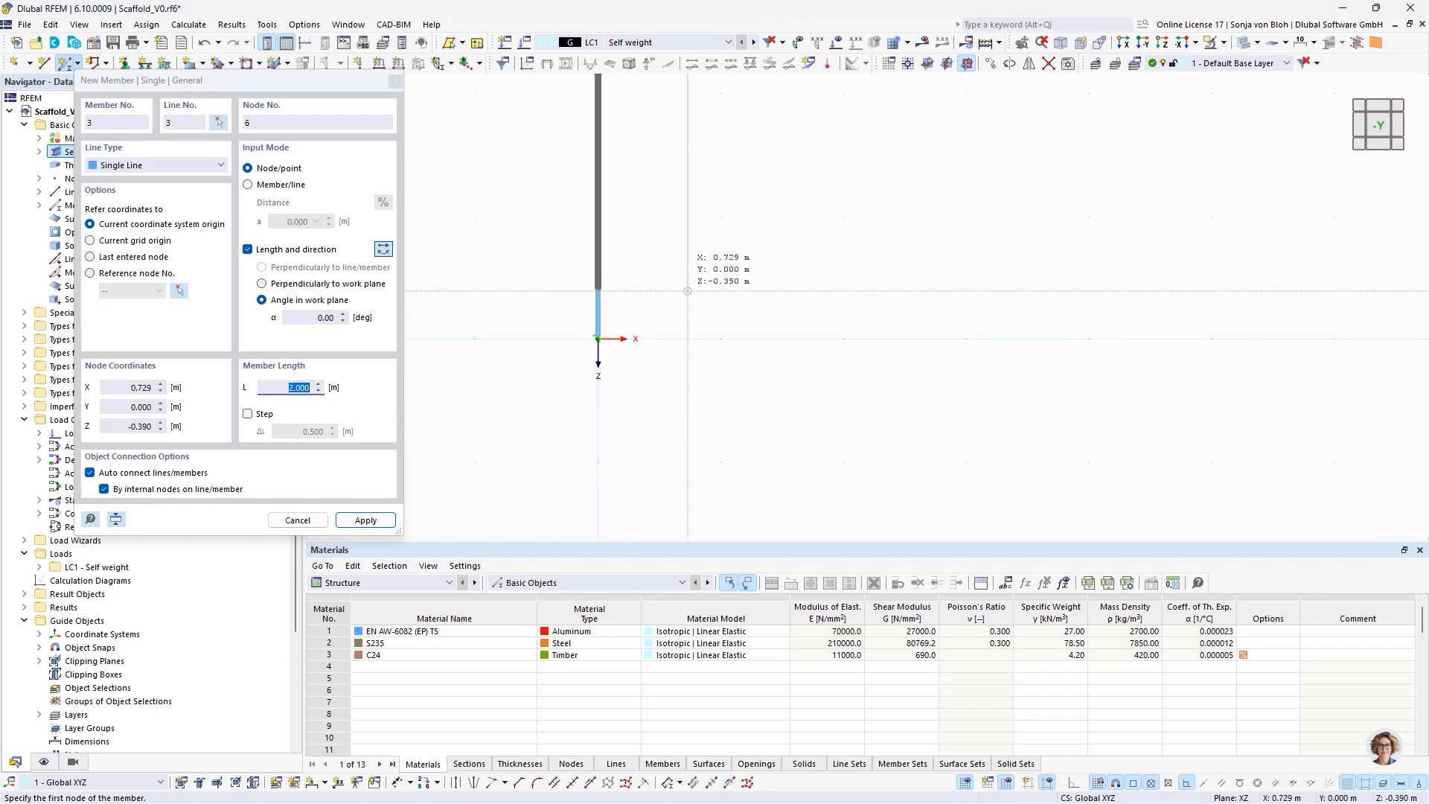
{"action": "key", "text": "Escape"}
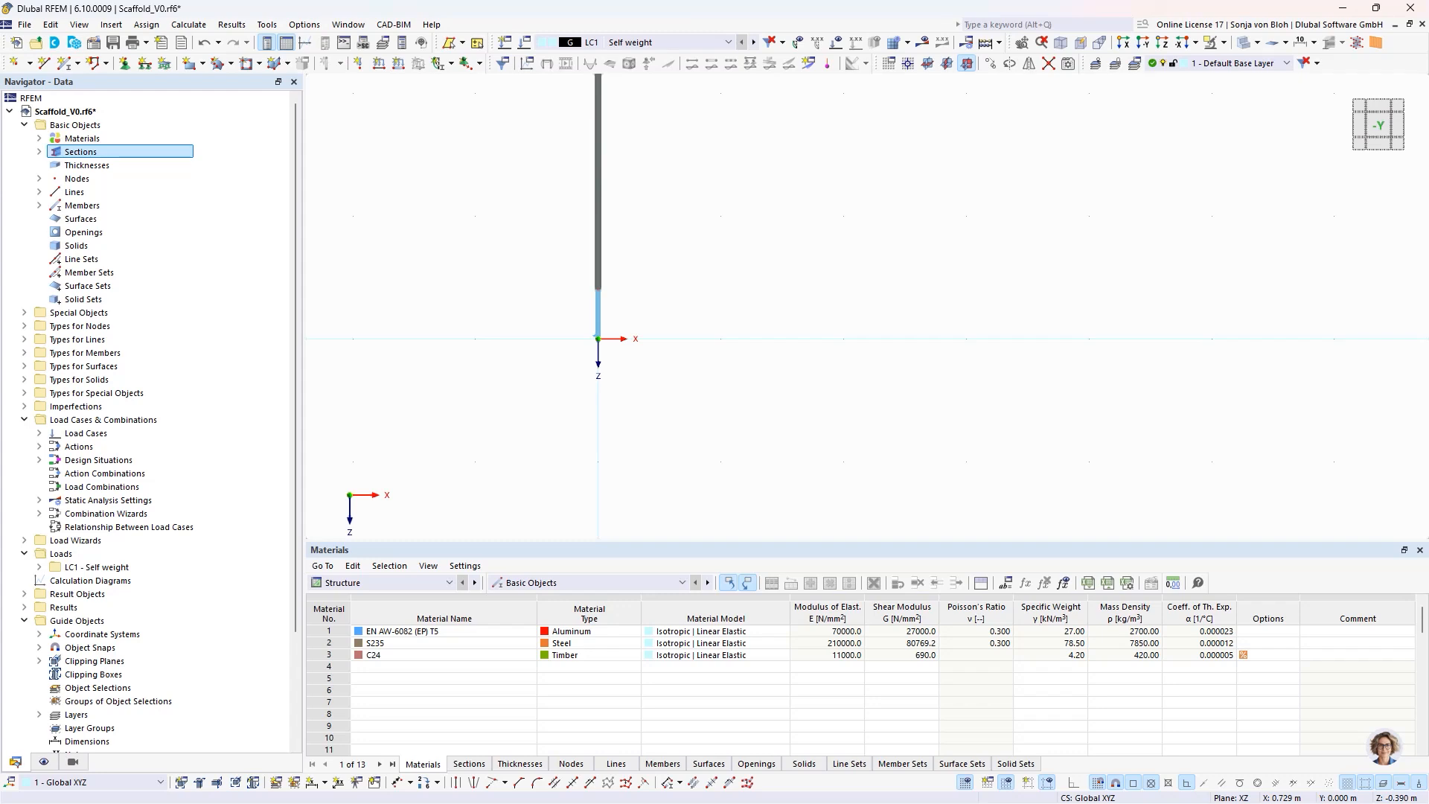
- Try the Scaffolding N | φyφz nonlinearity for a hinge at the standard's start, view its inner and outer tube diagrams, and discard the changes
{"action": "middle_click_drag", "start_coordinate": [722, 208], "coordinate": [760, 313]}
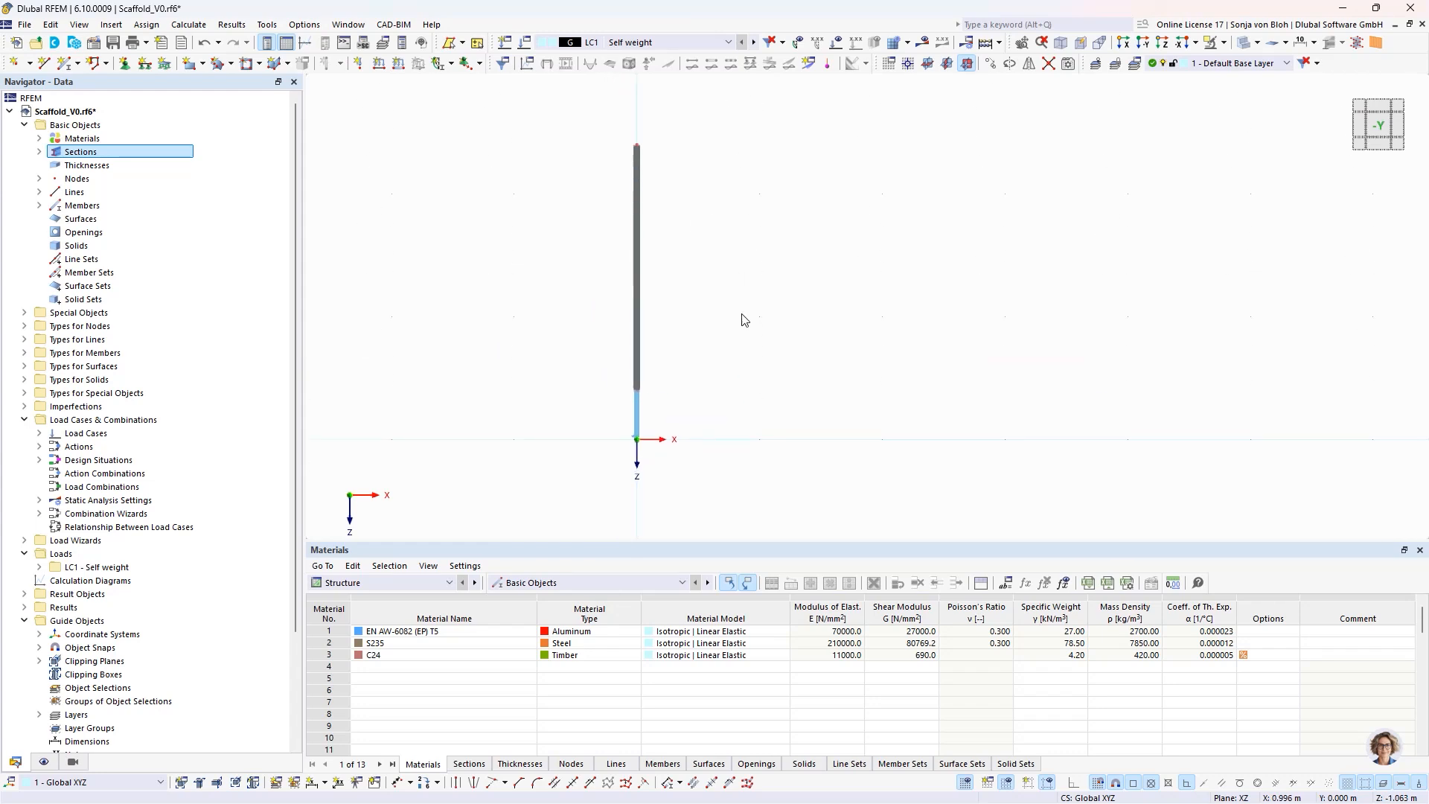
{"action": "double_click", "coordinate": [634, 335]}
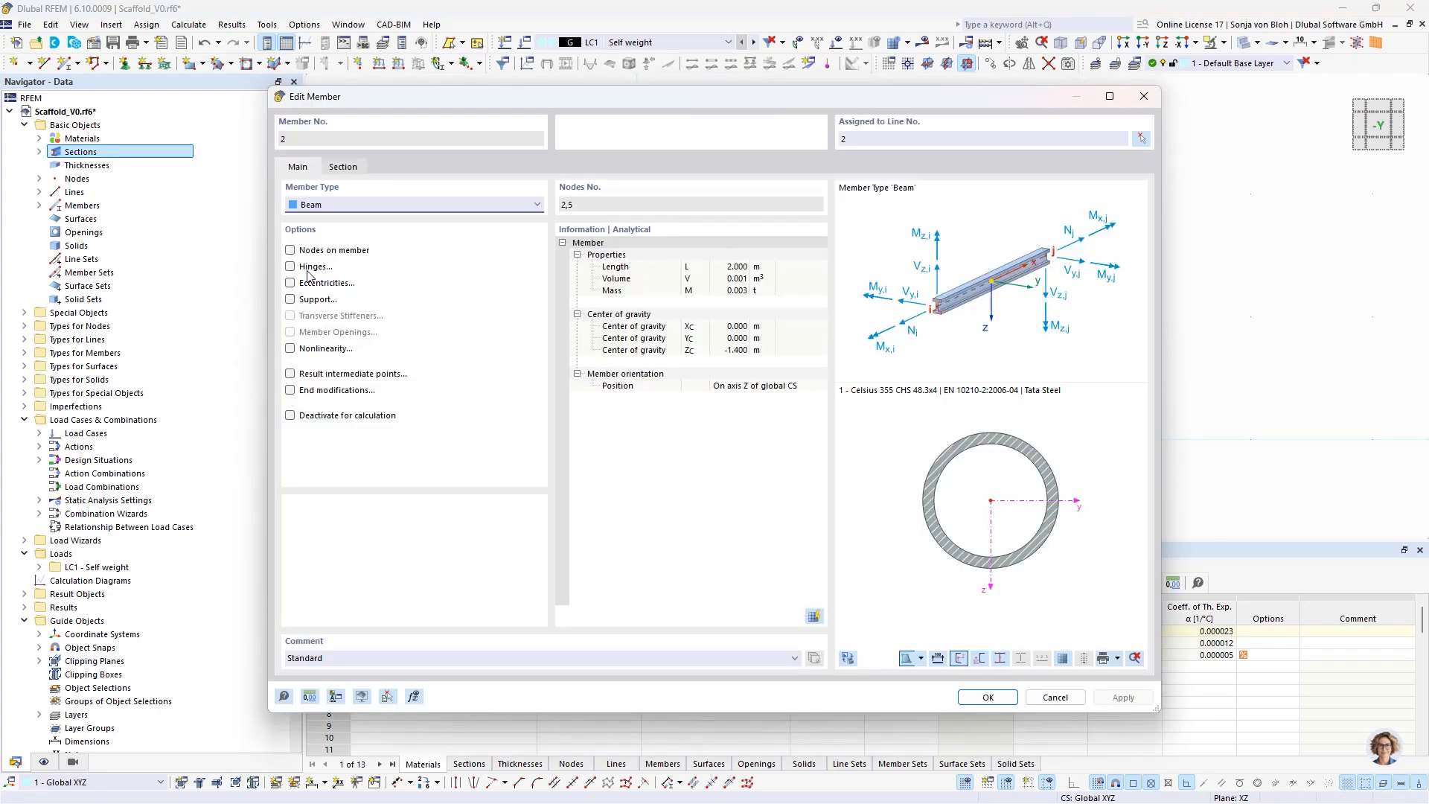
{"action": "left_click", "coordinate": [292, 267]}
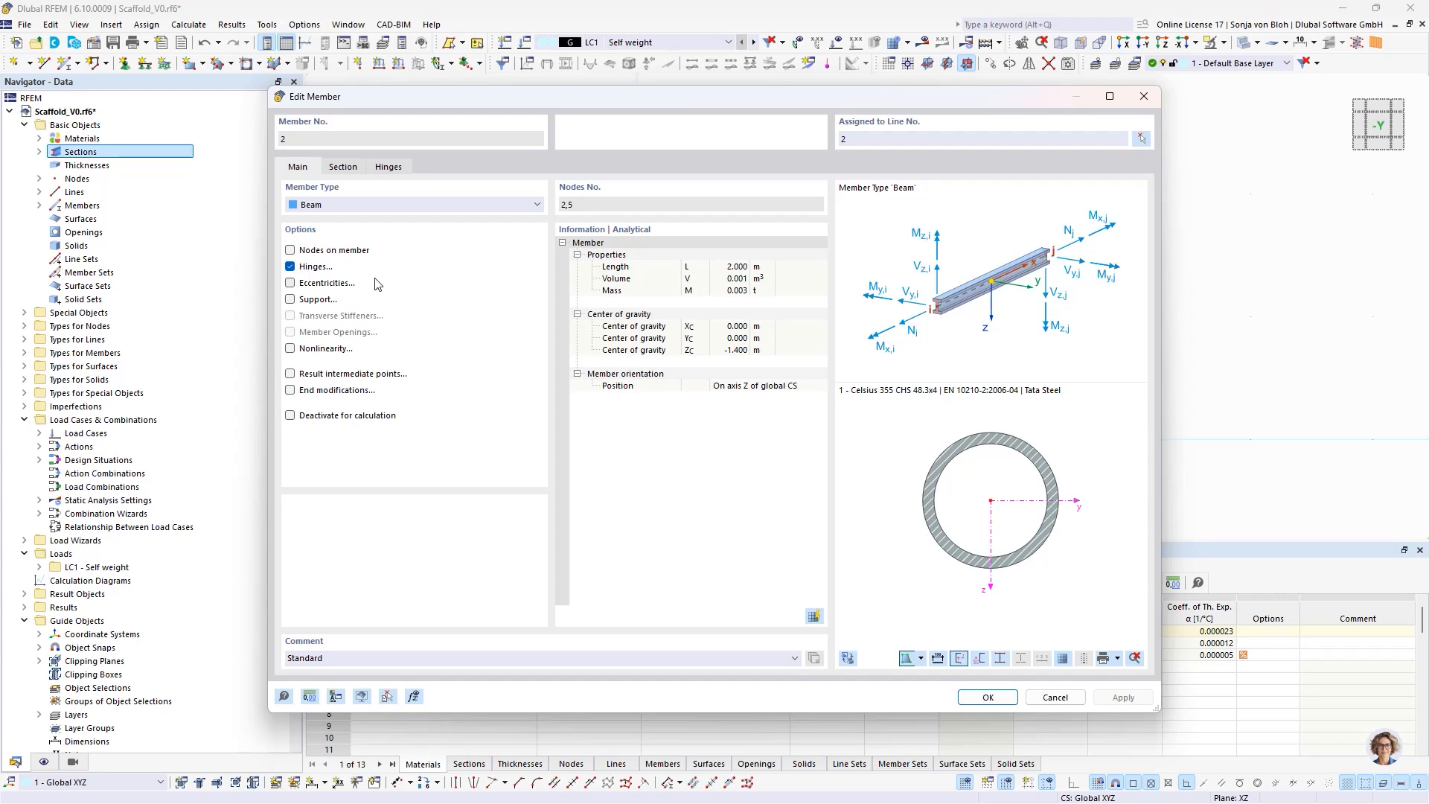
{"action": "left_click", "coordinate": [389, 168]}
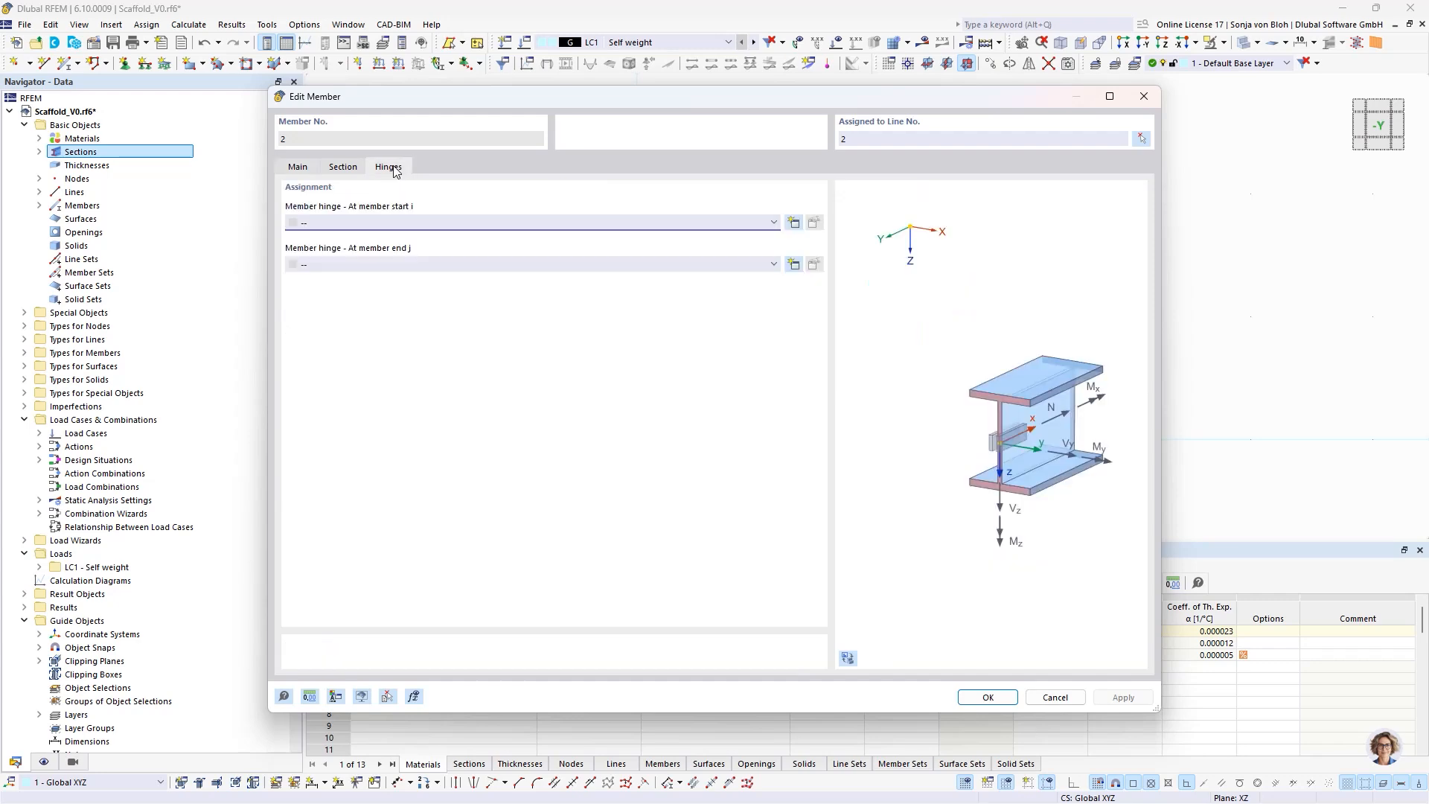
{"action": "left_click", "coordinate": [793, 223]}
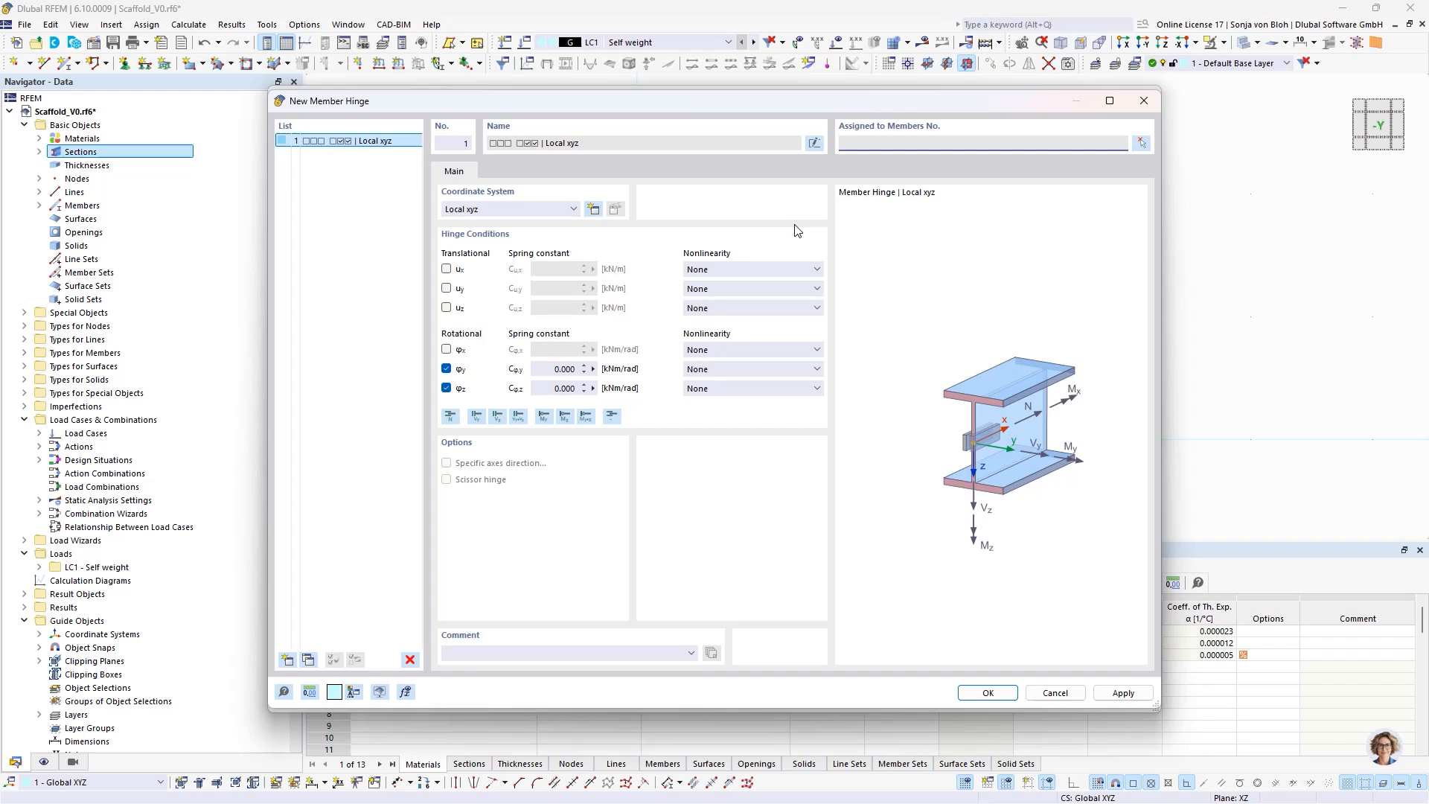
{"action": "left_click", "coordinate": [730, 270]}
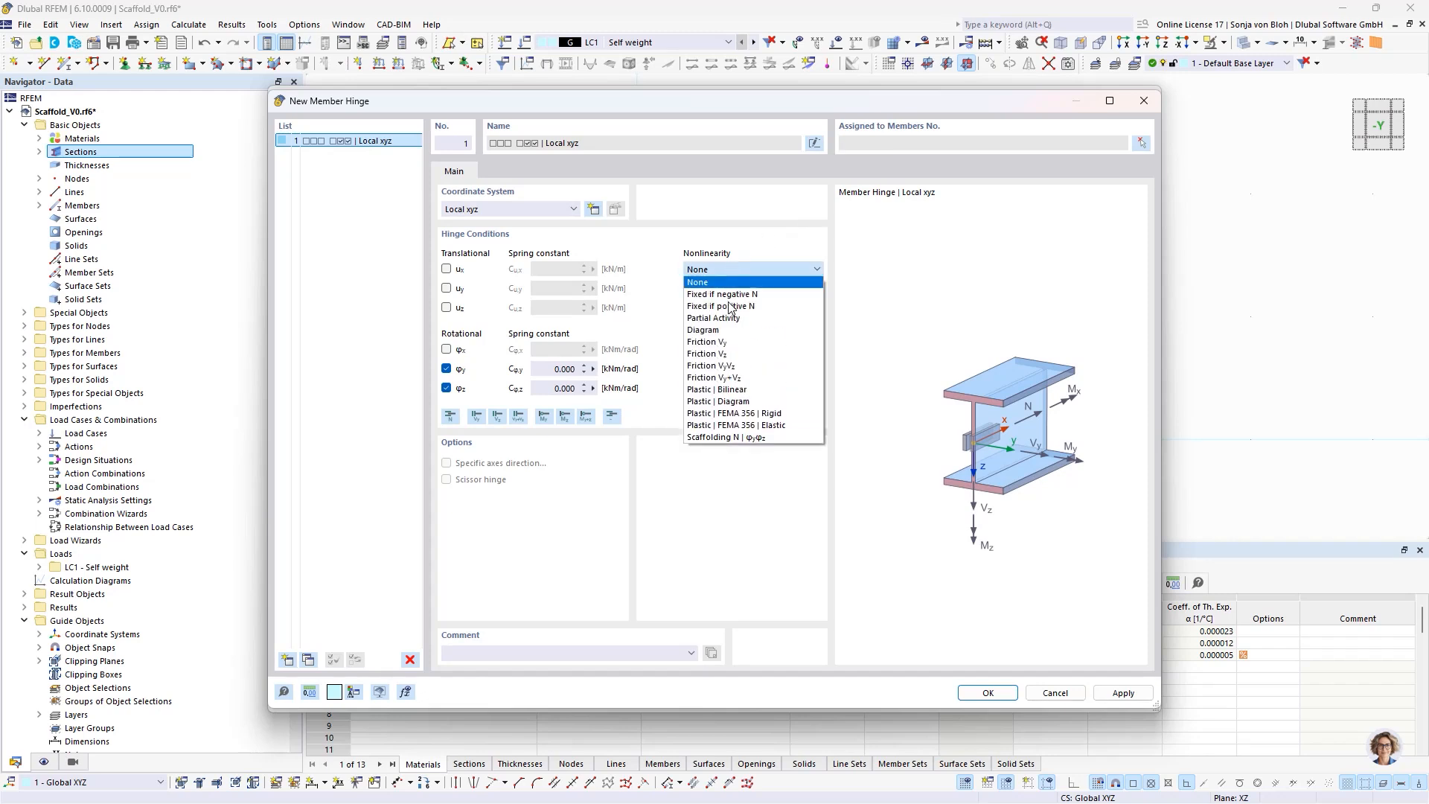
{"action": "left_click", "coordinate": [717, 451]}
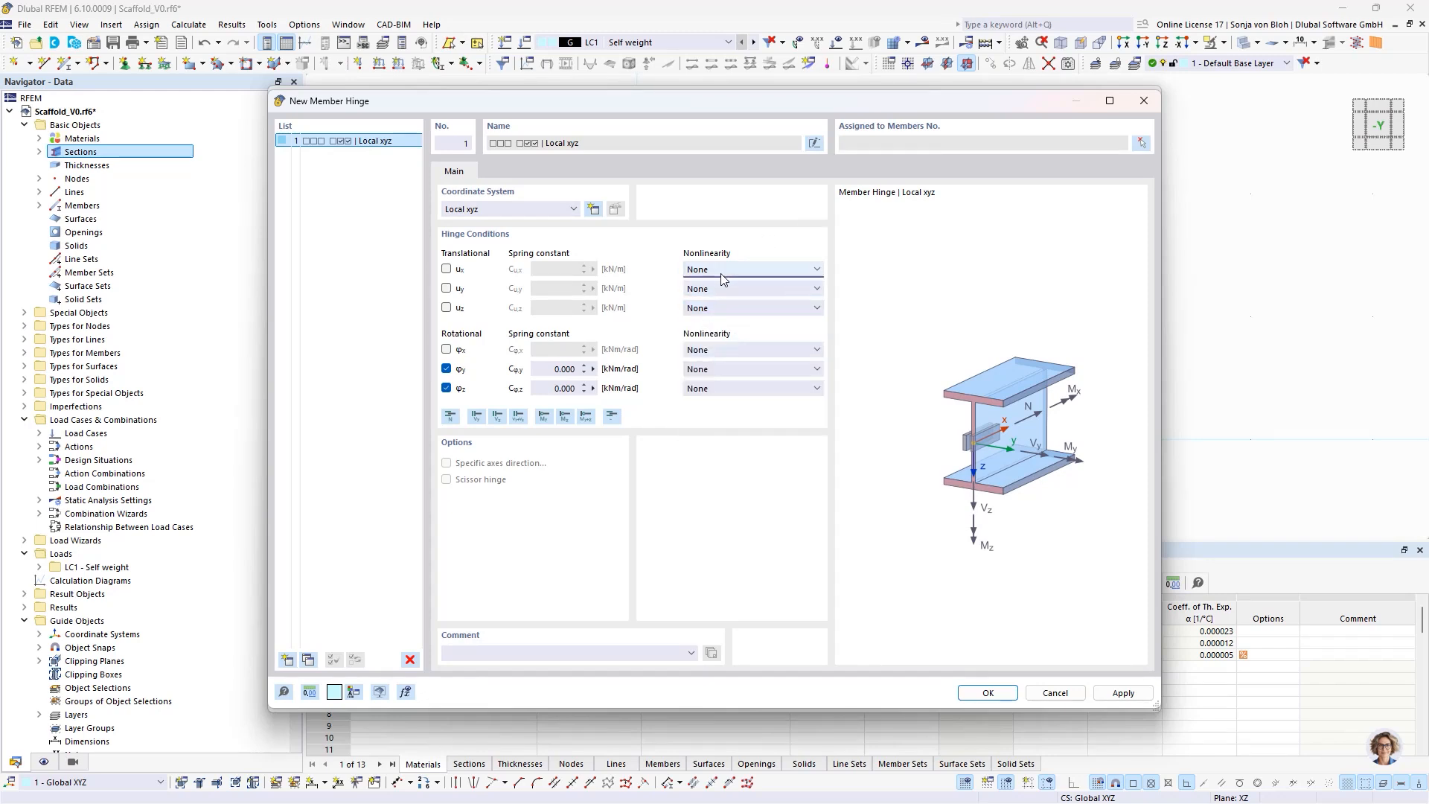
{"action": "left_click", "coordinate": [720, 271]}
{"action": "left_click", "coordinate": [709, 438]}
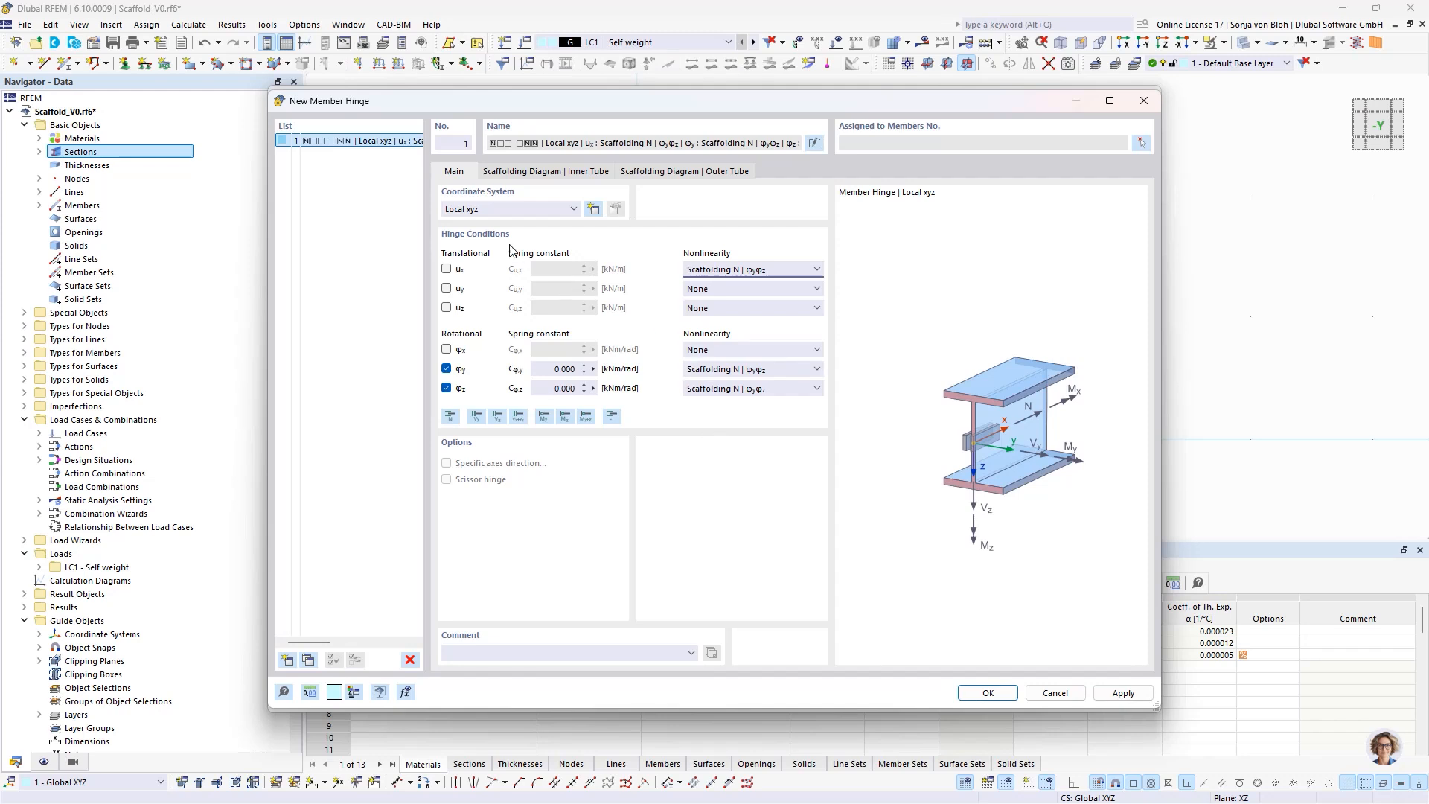
{"action": "left_click", "coordinate": [526, 172]}
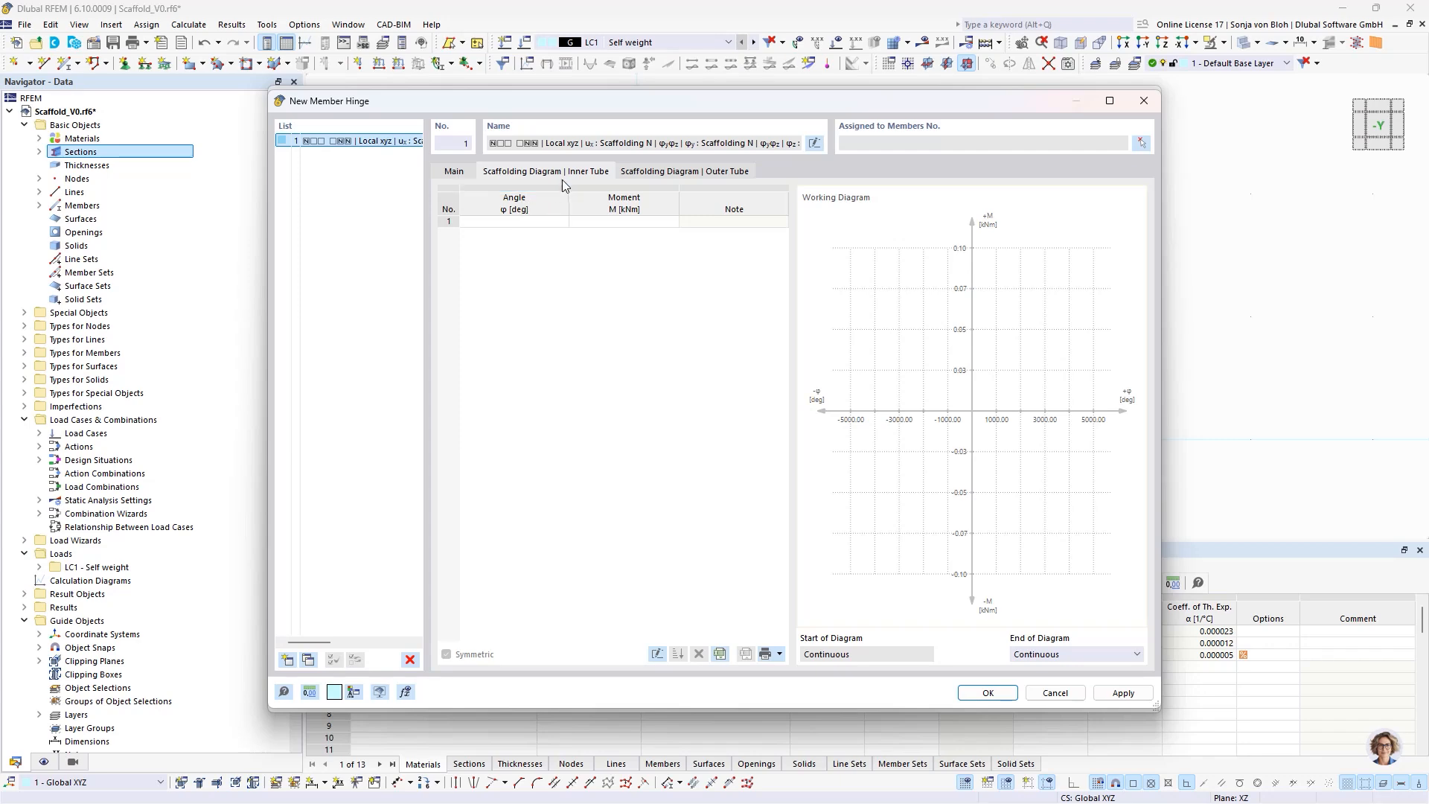
{"action": "left_click", "coordinate": [668, 174]}
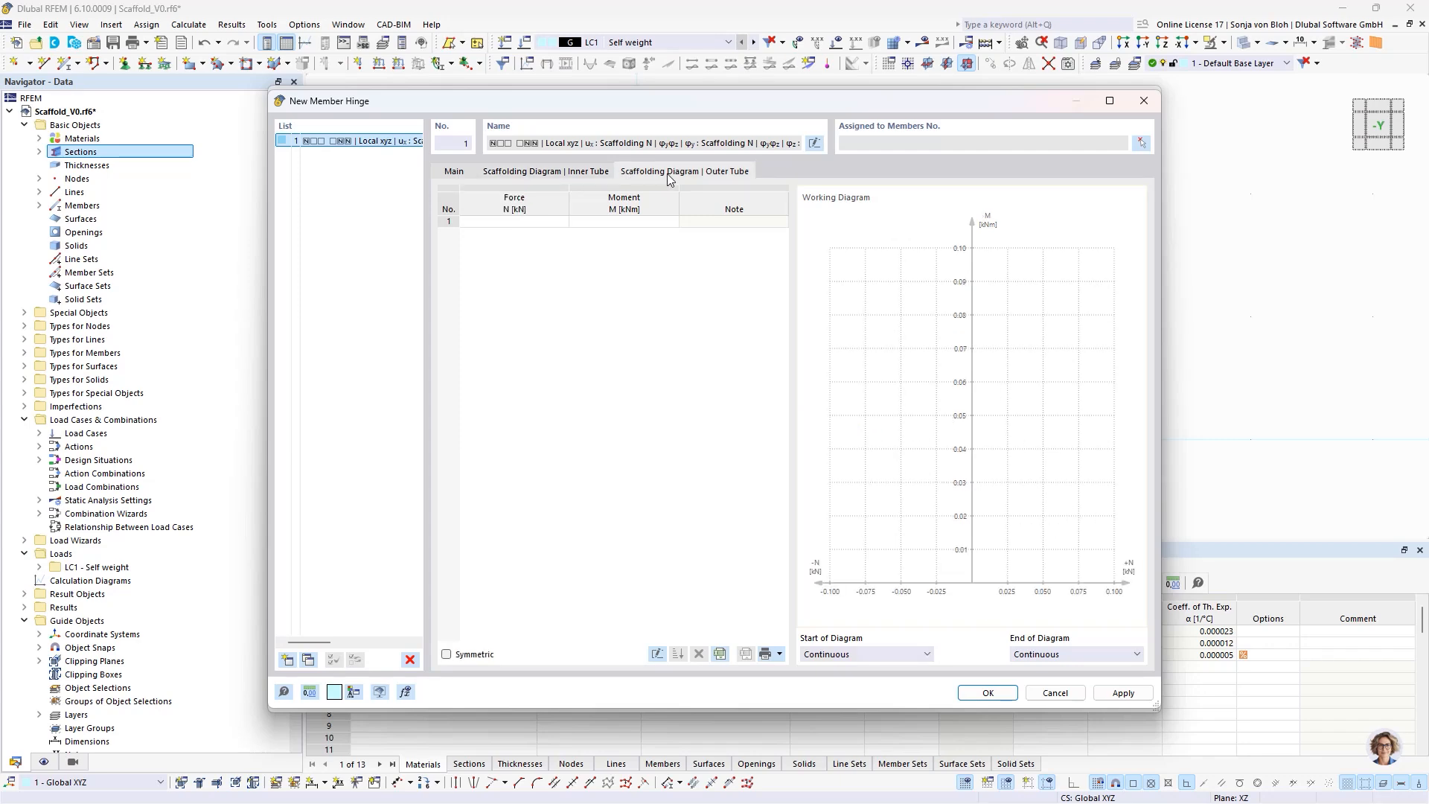
{"action": "left_click", "coordinate": [1056, 692]}
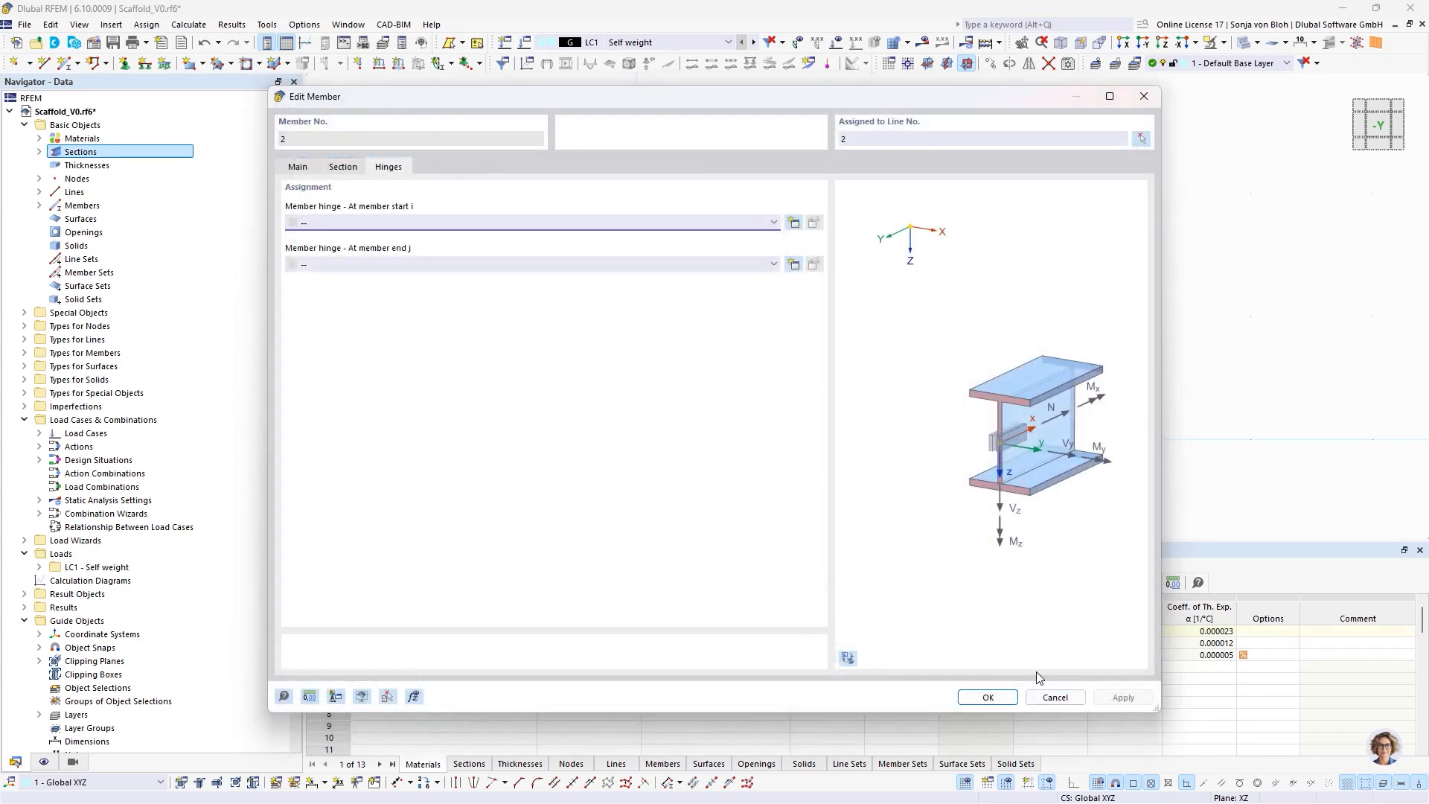
{"action": "left_click", "coordinate": [1051, 697]}
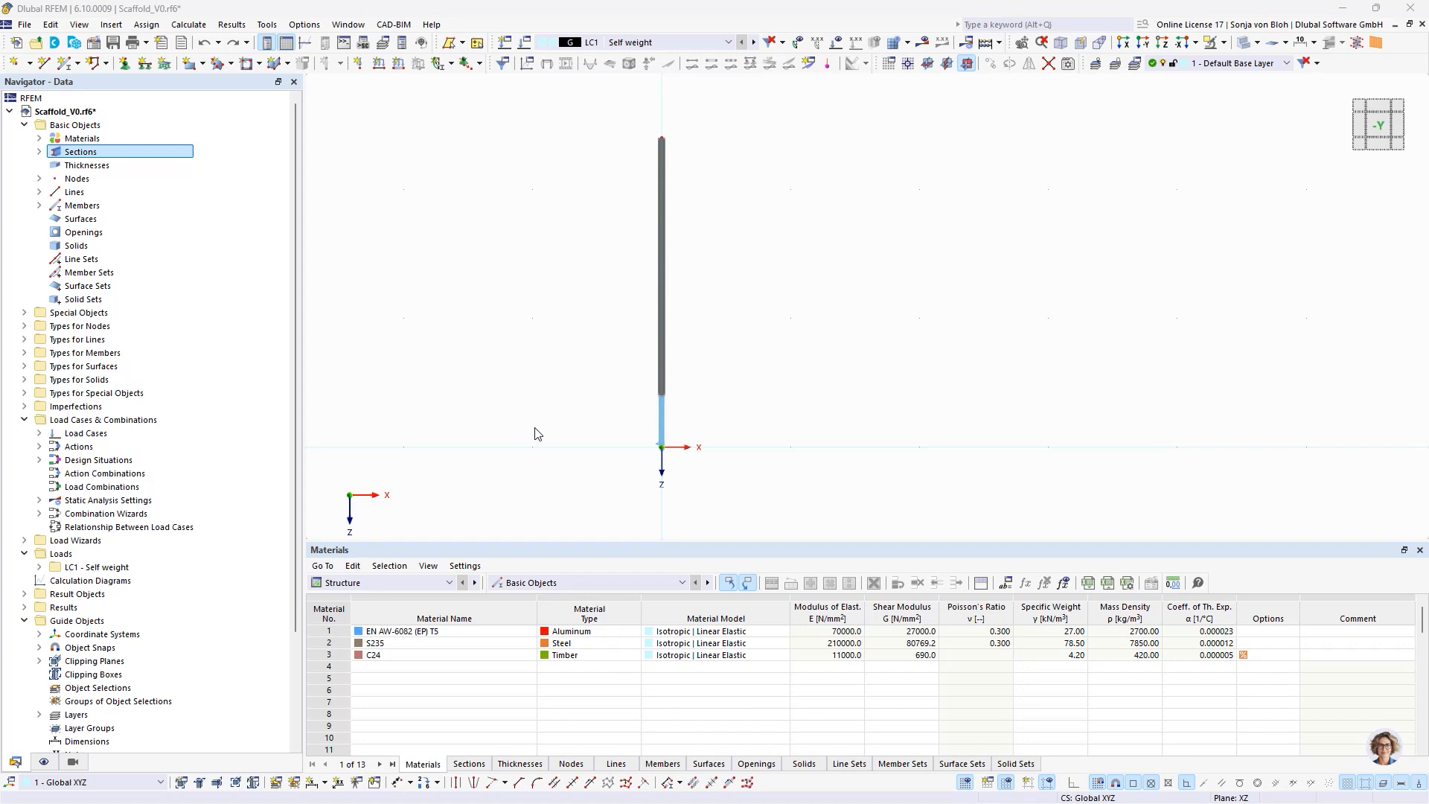
- Copy the base jack and standard together with the support by 2.57 m in the X direction
{"action": "left_click_drag", "start_coordinate": [596, 108], "coordinate": [775, 510]}
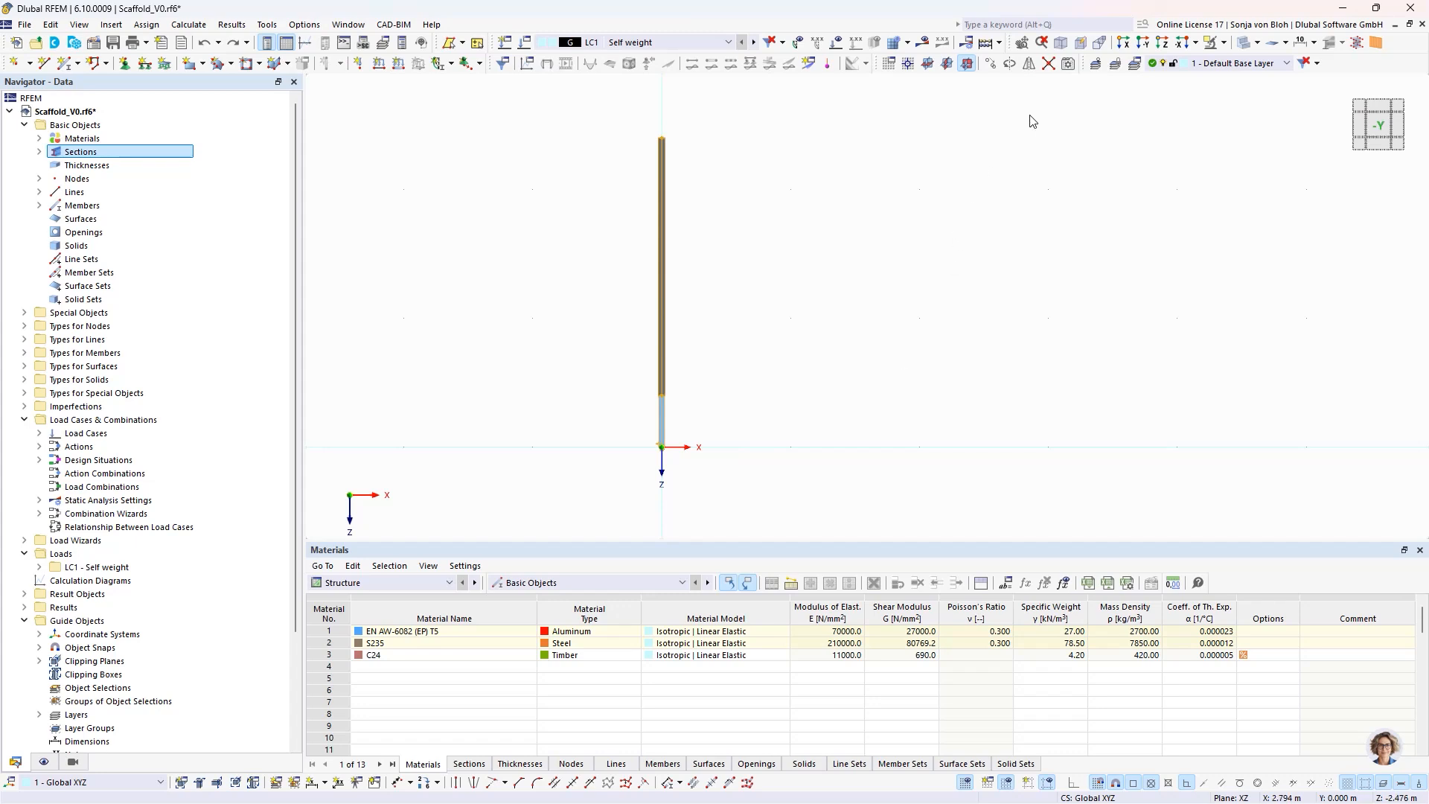
{"action": "left_click", "coordinate": [991, 63]}
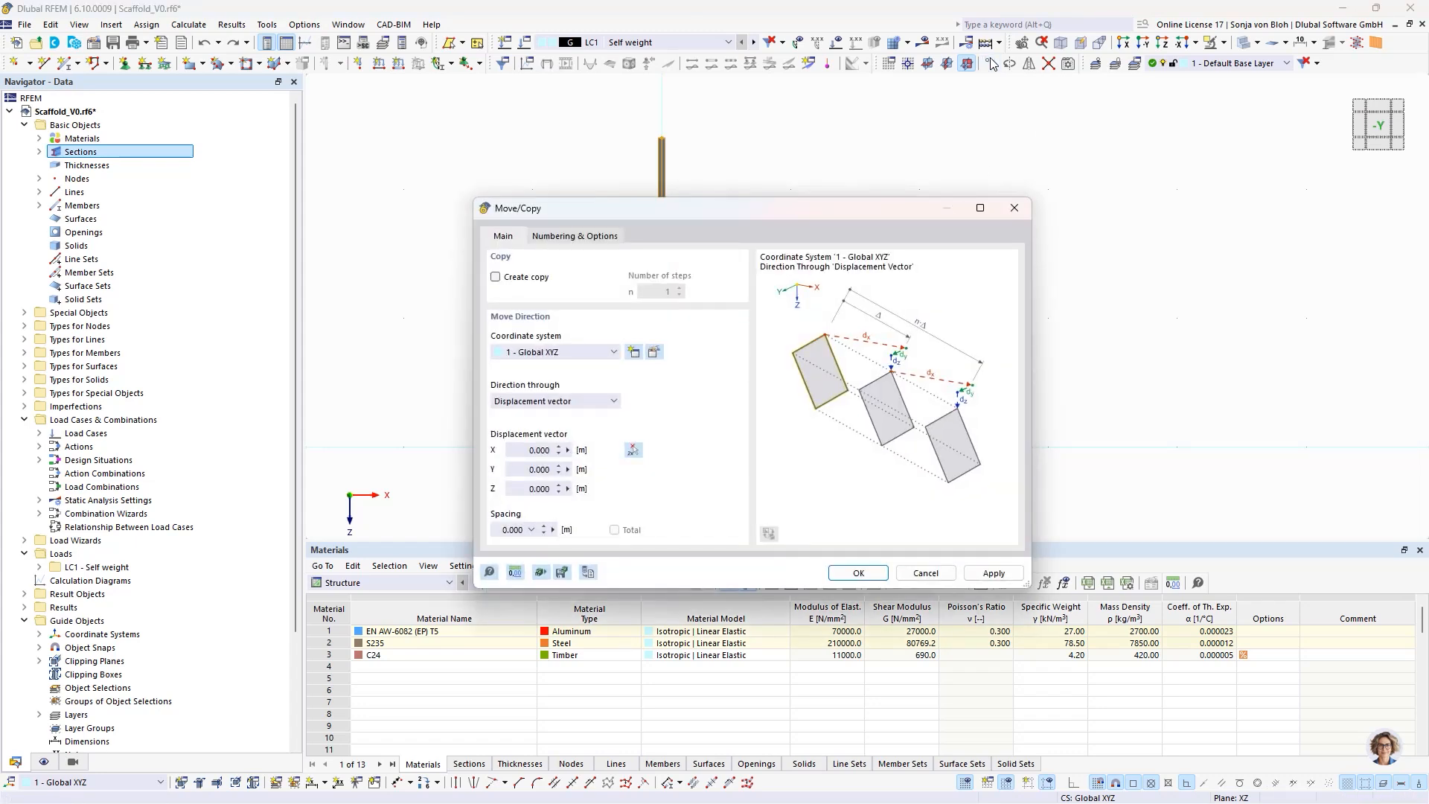
{"action": "left_click", "coordinate": [496, 277]}
{"action": "left_click", "coordinate": [513, 451]}
{"action": "type", "text": "2,57"}
{"action": "left_click", "coordinate": [858, 573]}
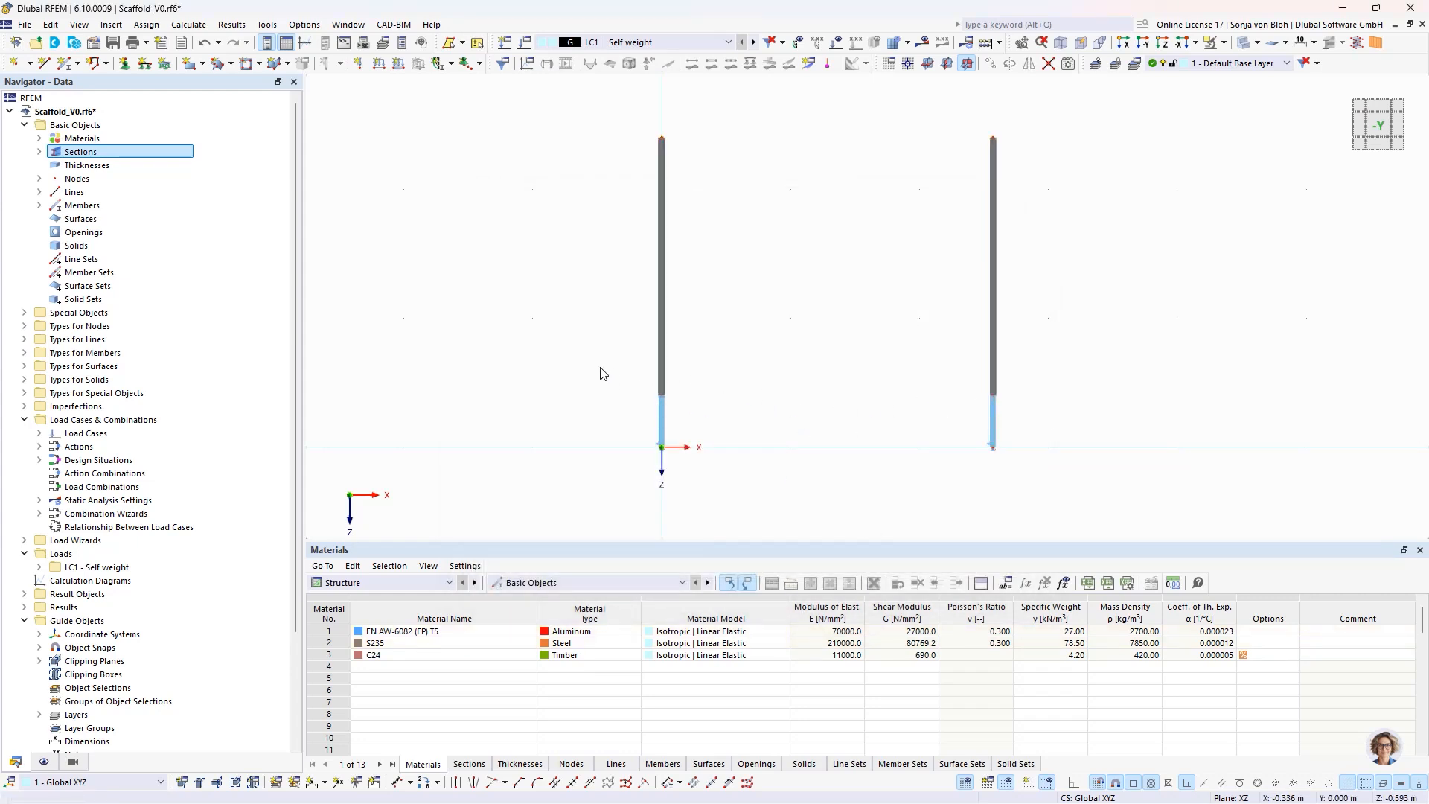
- Start a new beam member commented Ledger and check that section 1 - Celsius 355 CHS 48.3x4 is assigned
{"action": "left_click", "coordinate": [66, 62]}
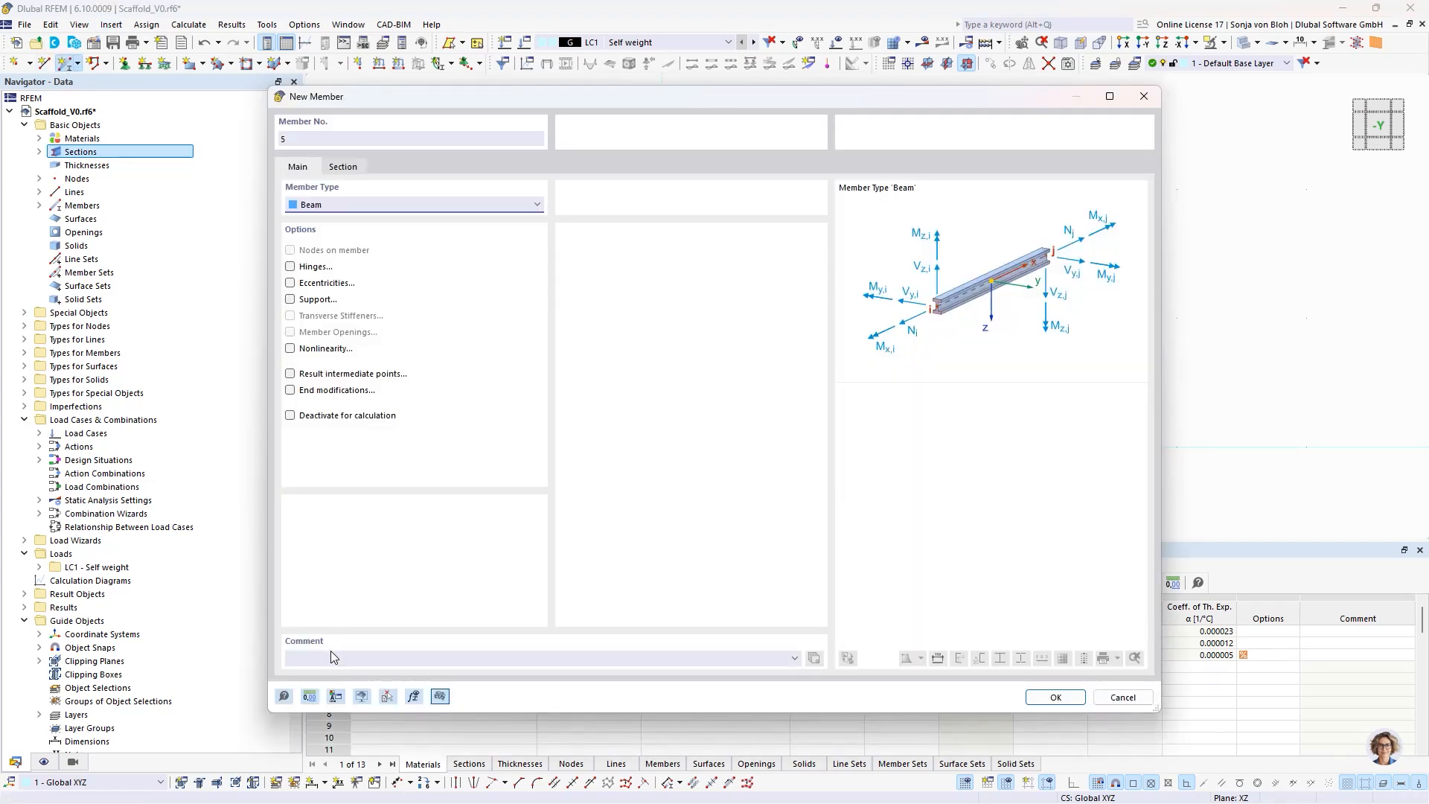
{"action": "left_click", "coordinate": [332, 657]}
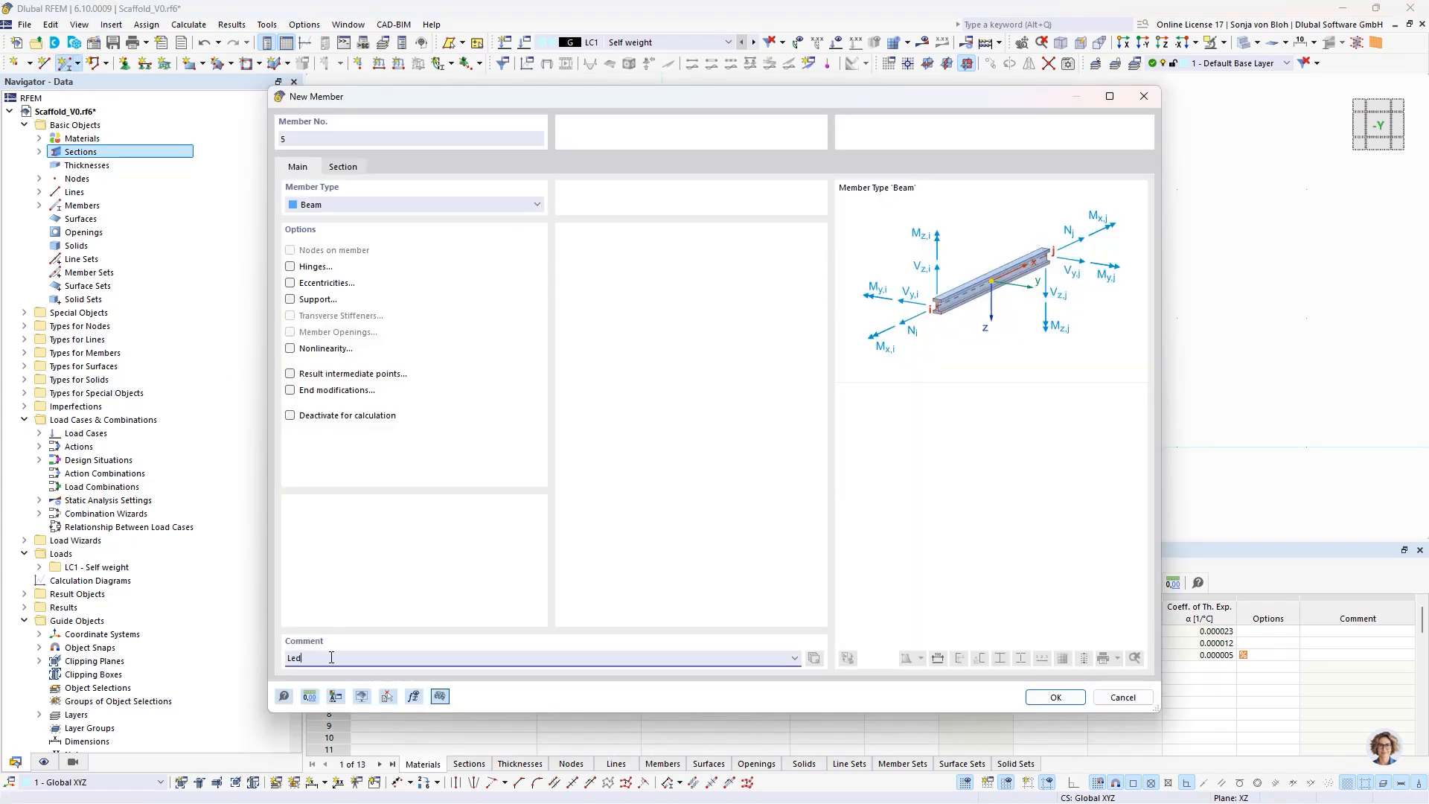
{"action": "left_click", "coordinate": [344, 169]}
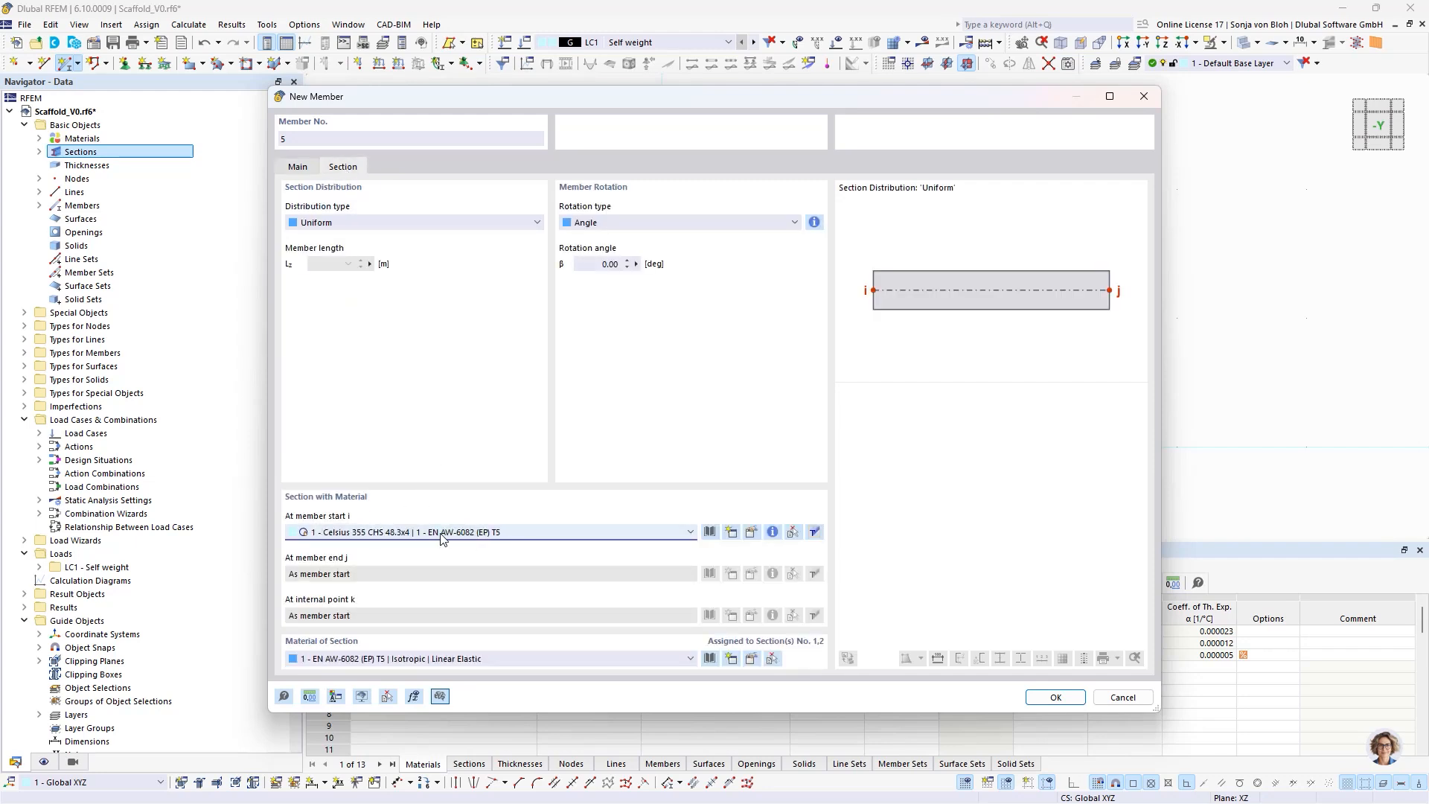
{"action": "left_click", "coordinate": [298, 167]}
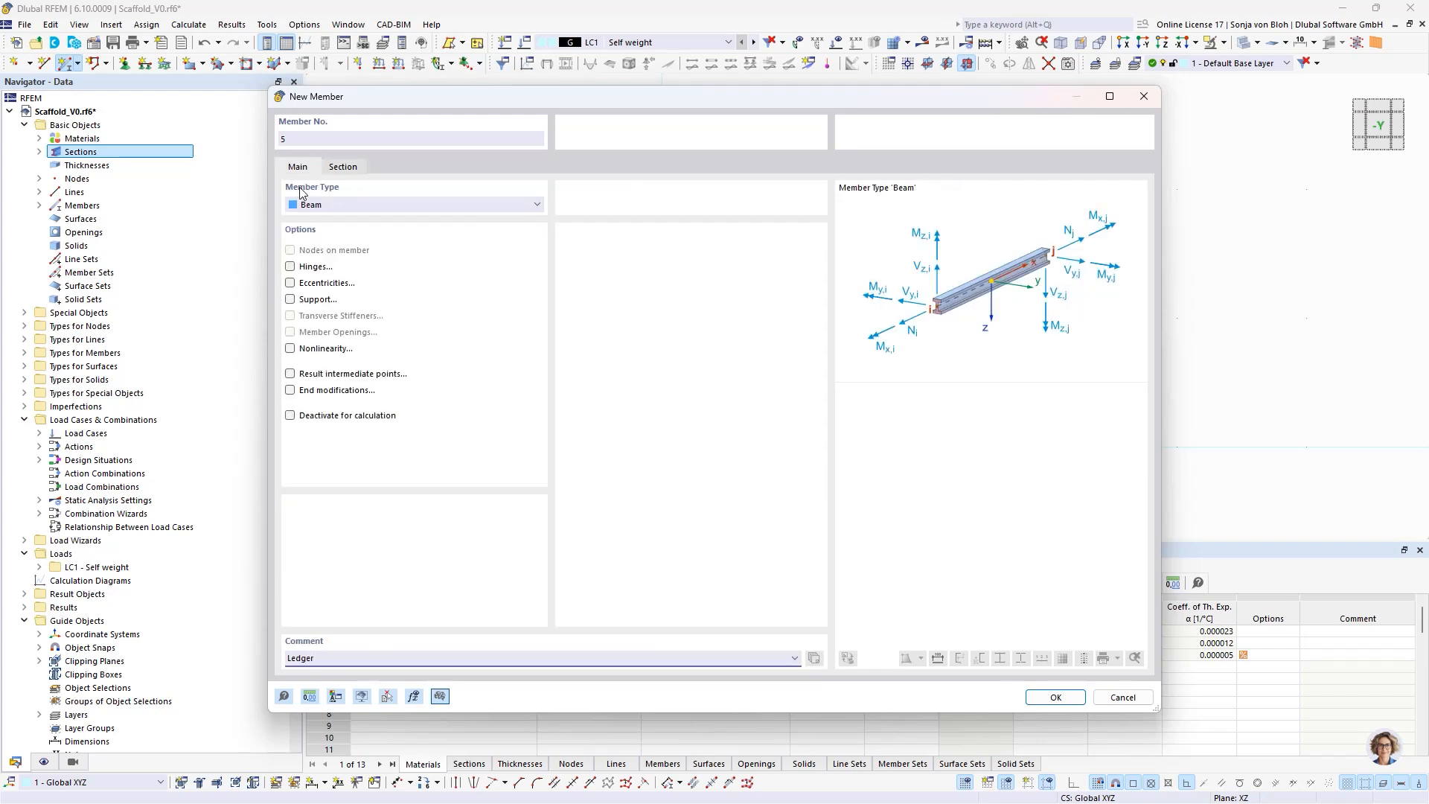
- Enable hinges for the ledger and create a start hinge with the rotational φy nonlinearity set to Diagram
{"action": "left_click", "coordinate": [290, 266]}
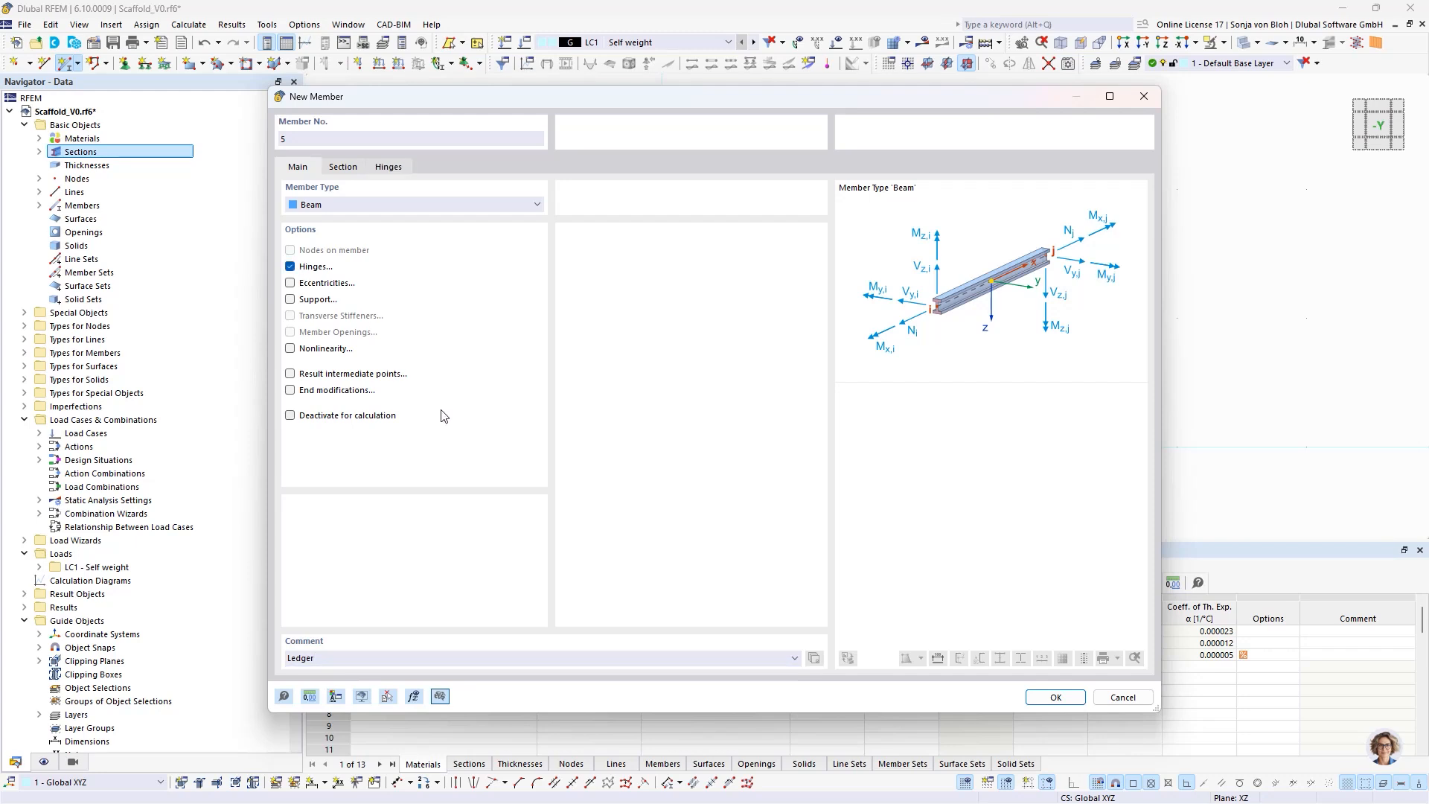
{"action": "left_click", "coordinate": [397, 168]}
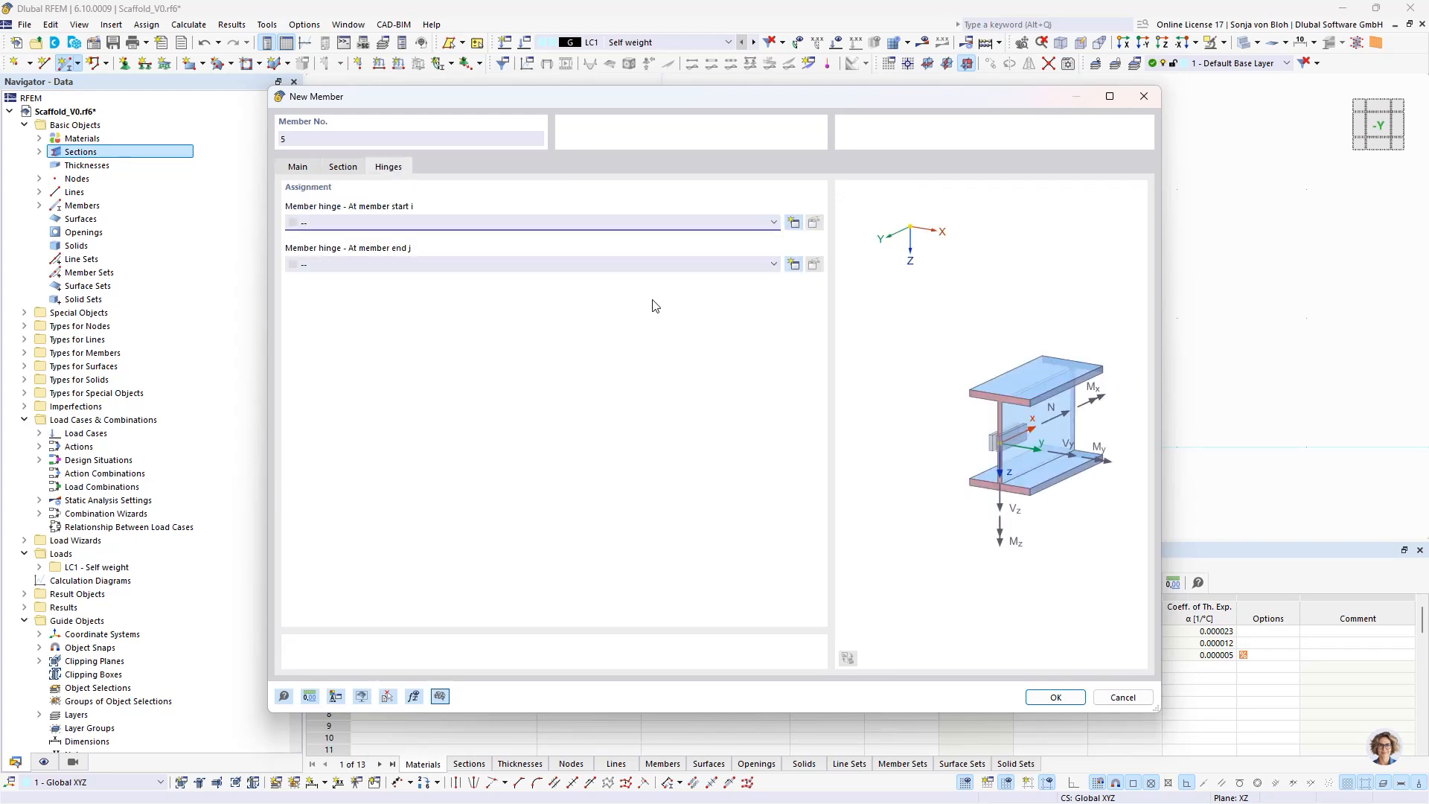
{"action": "left_click", "coordinate": [794, 222]}
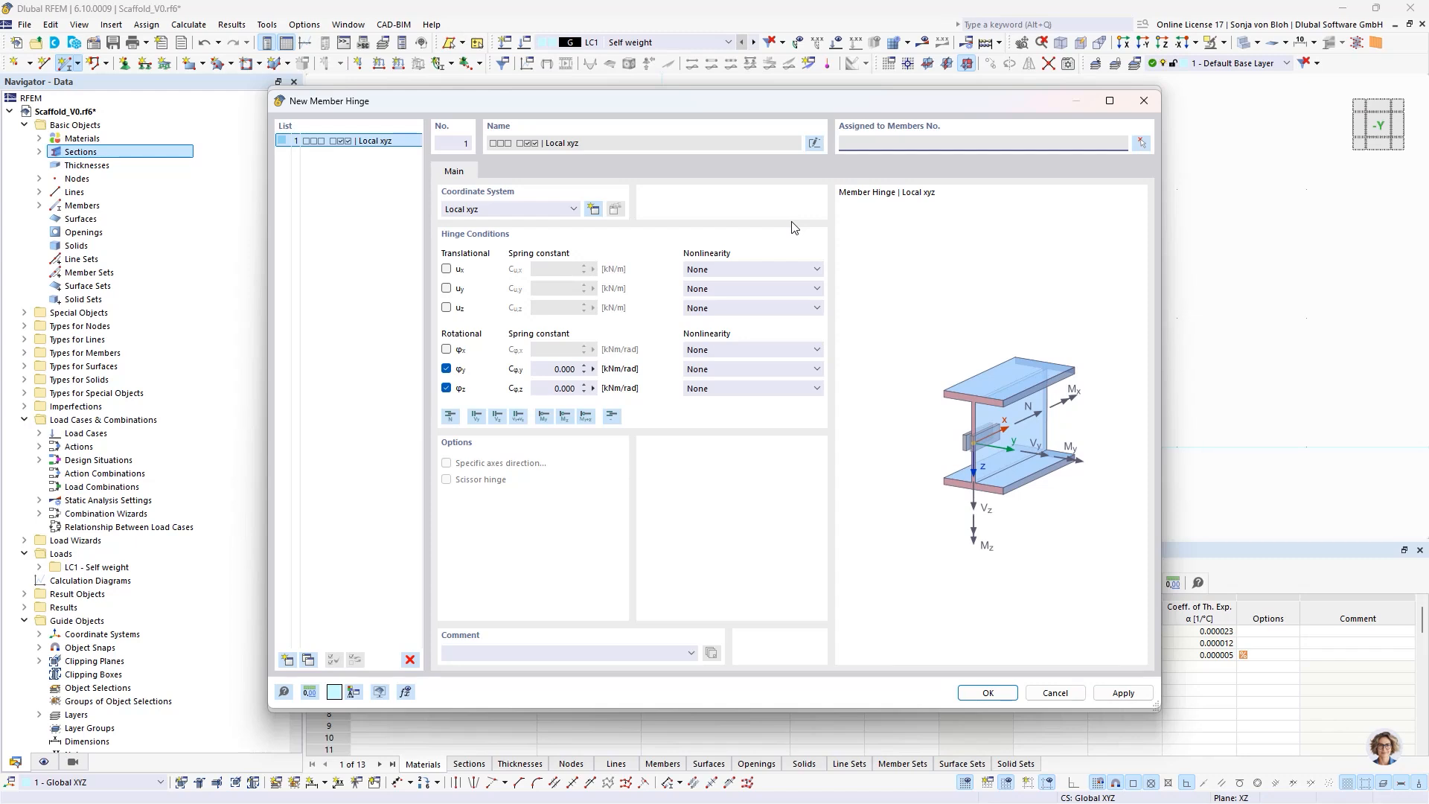
{"action": "left_click", "coordinate": [795, 369]}
{"action": "left_click", "coordinate": [743, 429]}
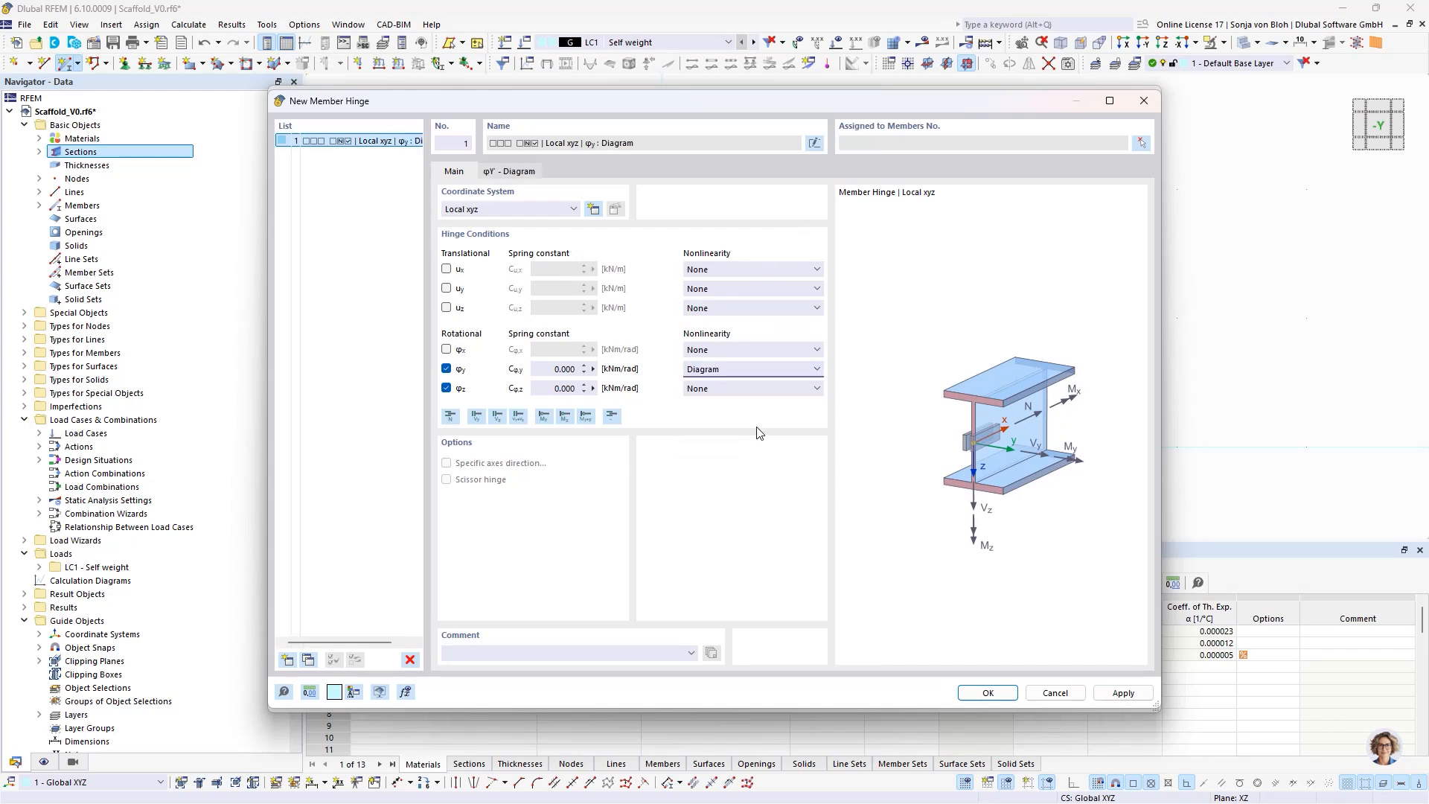
- Import the hinge's φy moment-rotation diagram from Scaffold.xlsx and set the diagram end to Yielding
{"action": "left_click", "coordinate": [521, 173]}
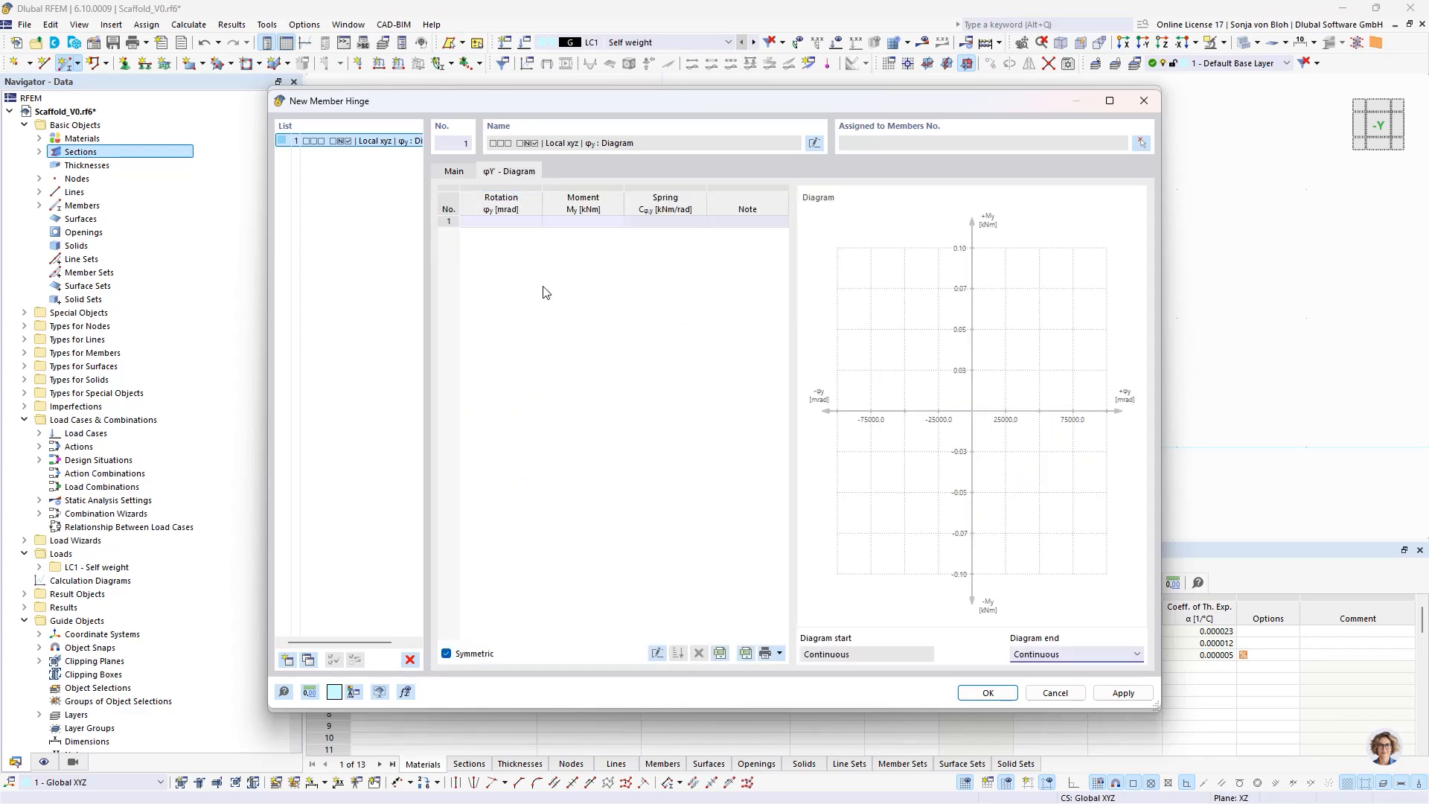
{"action": "left_click", "coordinate": [745, 653]}
{"action": "left_click", "coordinate": [428, 237]}
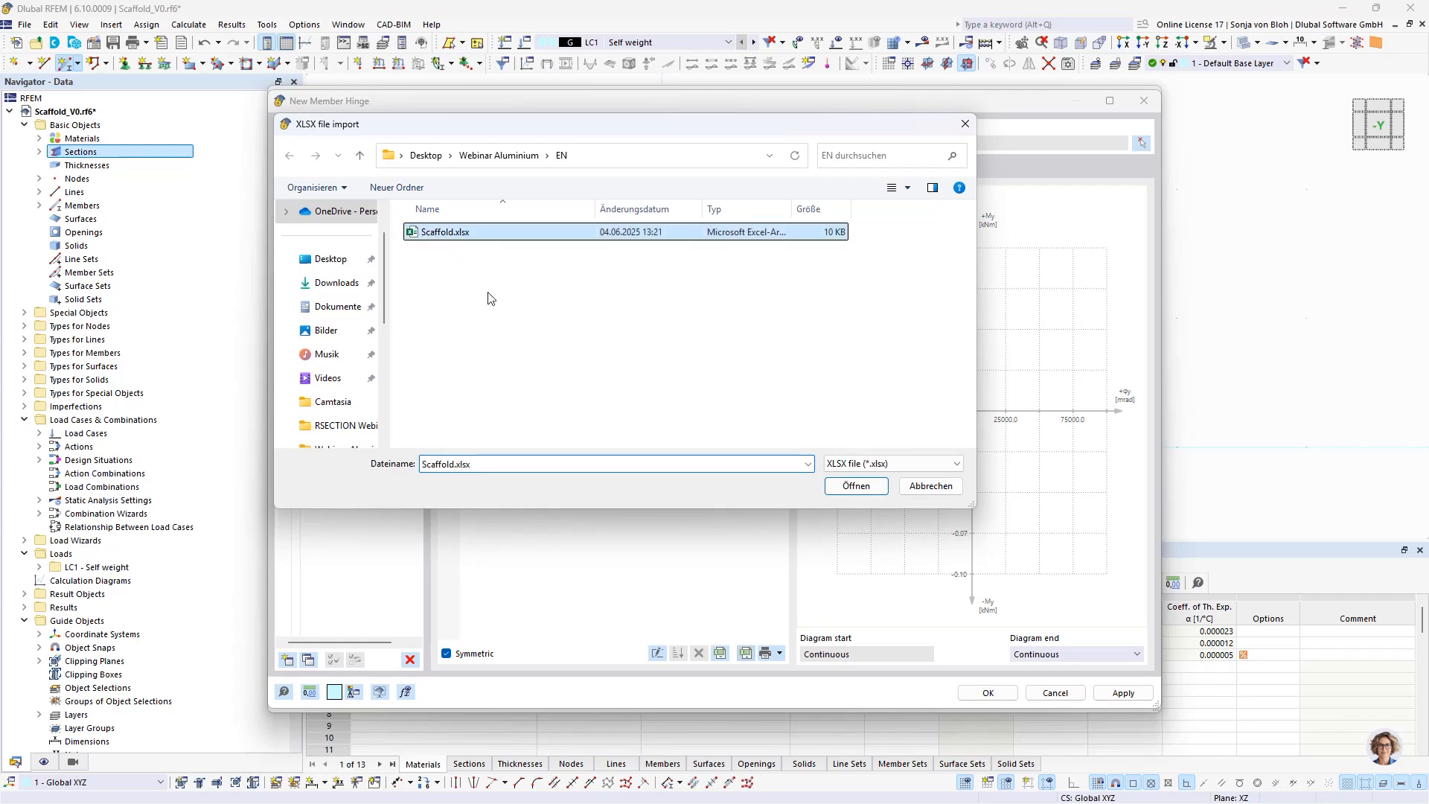
{"action": "left_click", "coordinate": [863, 486]}
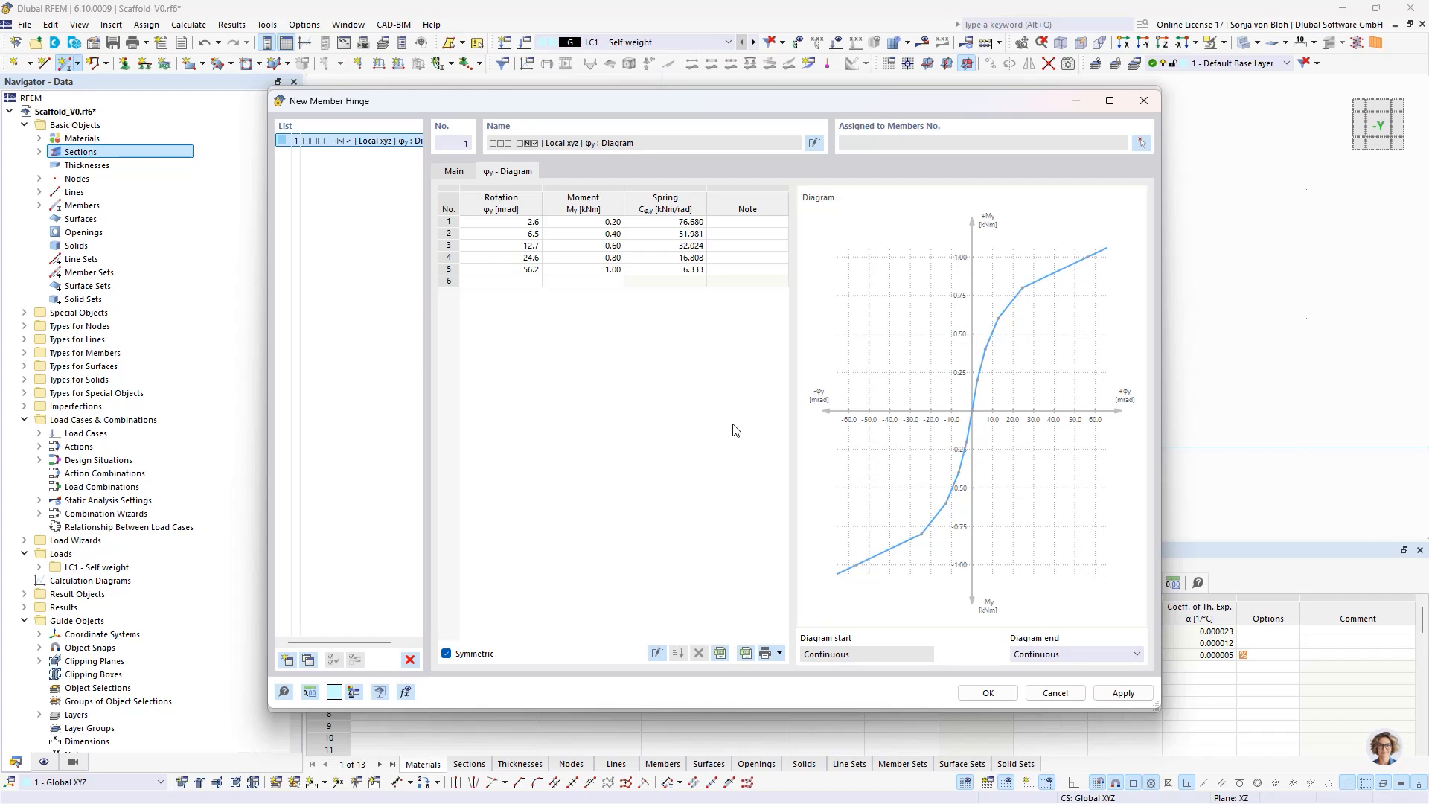
{"action": "left_click", "coordinate": [1050, 654]}
{"action": "left_click", "coordinate": [1037, 680]}
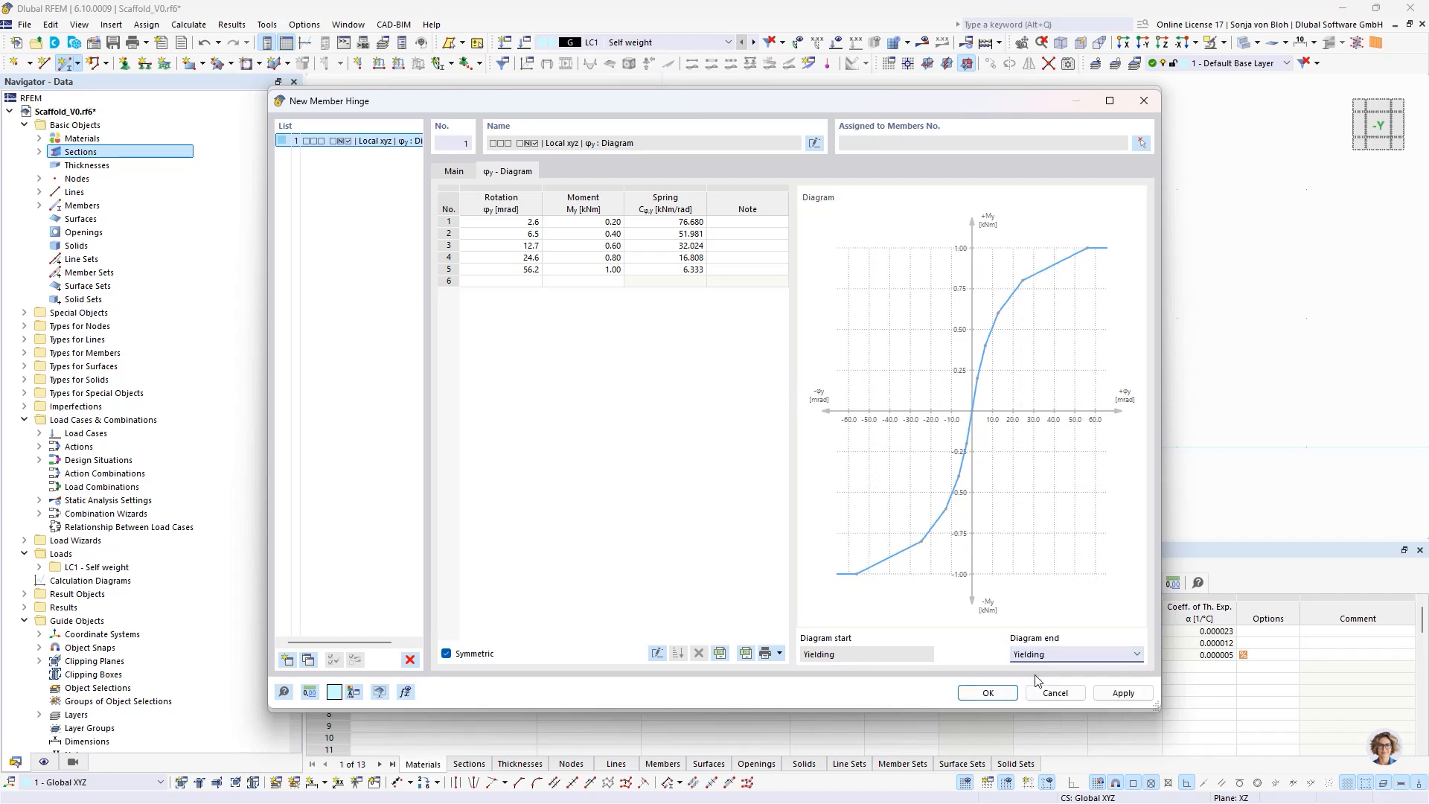
- Set the hinge's φz spring constant to 5.1 kNm/rad and assign the same hinge to the ledger's end j
{"action": "left_click", "coordinate": [450, 172]}
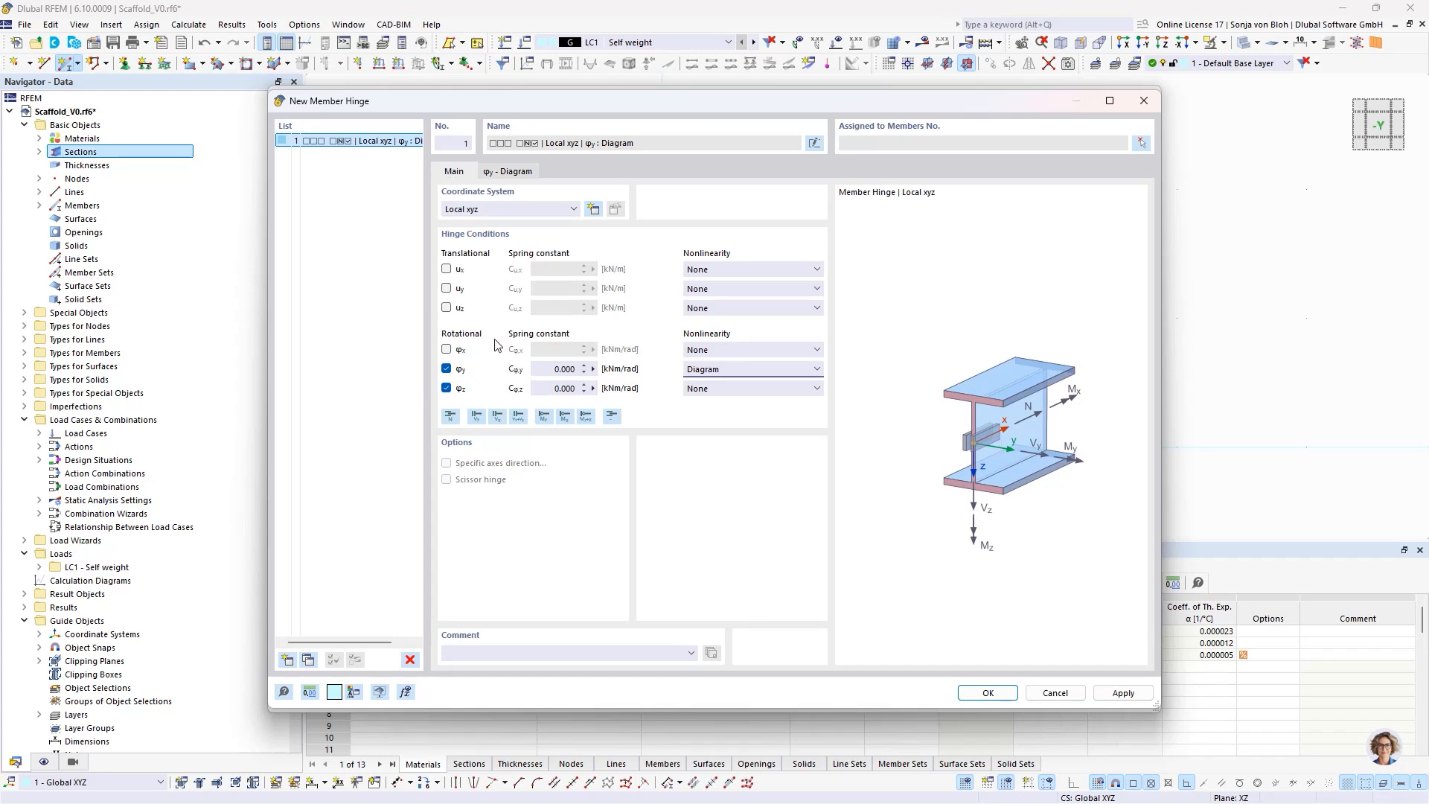
{"action": "left_click", "coordinate": [564, 388]}
{"action": "type", "text": "5,1"}
{"action": "left_click", "coordinate": [988, 692]}
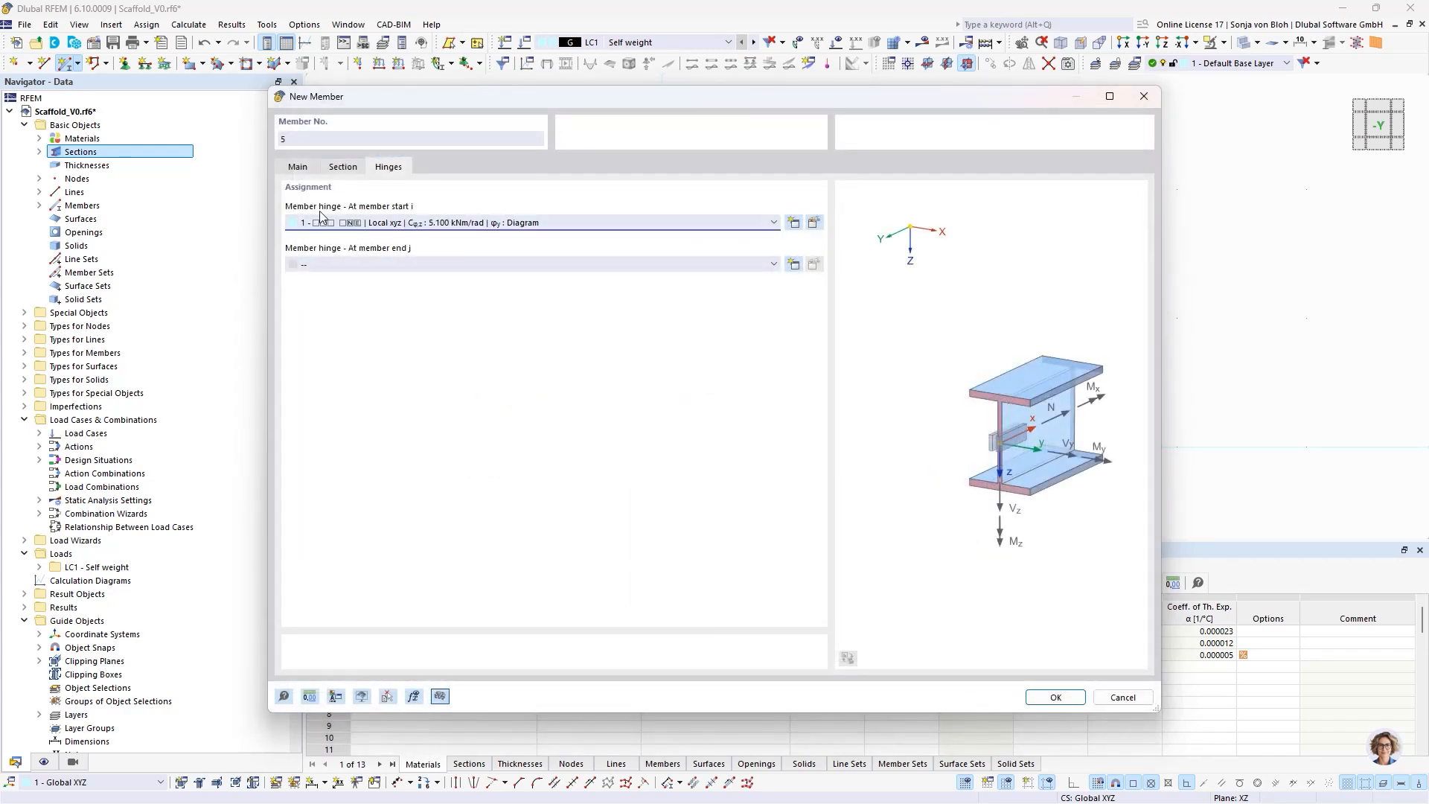
{"action": "left_click", "coordinate": [472, 262]}
{"action": "left_click", "coordinate": [435, 289]}
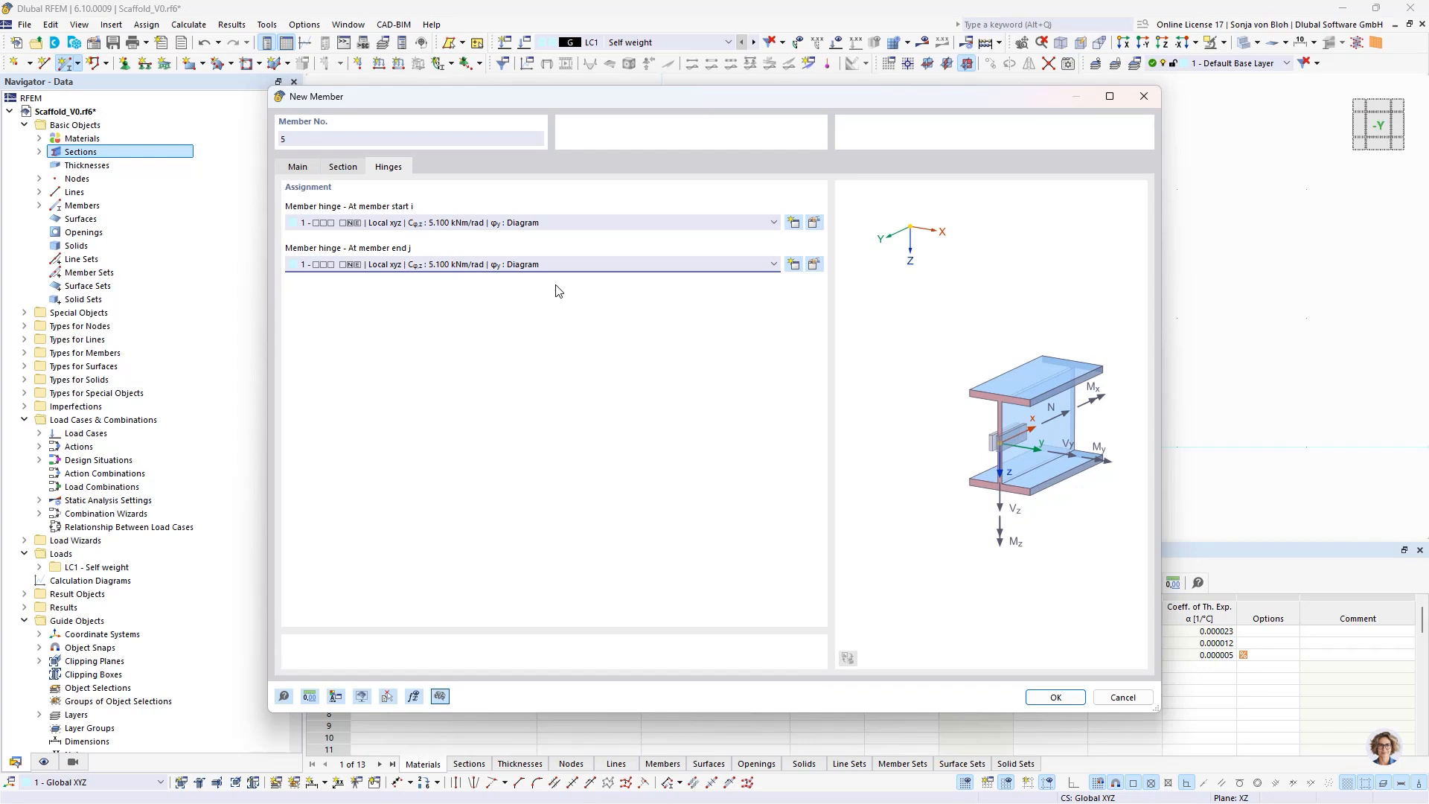
- Enable eccentricities for the ledger and create an absolute start eccentricity with ex set to 25 mm
{"action": "left_click", "coordinate": [299, 167]}
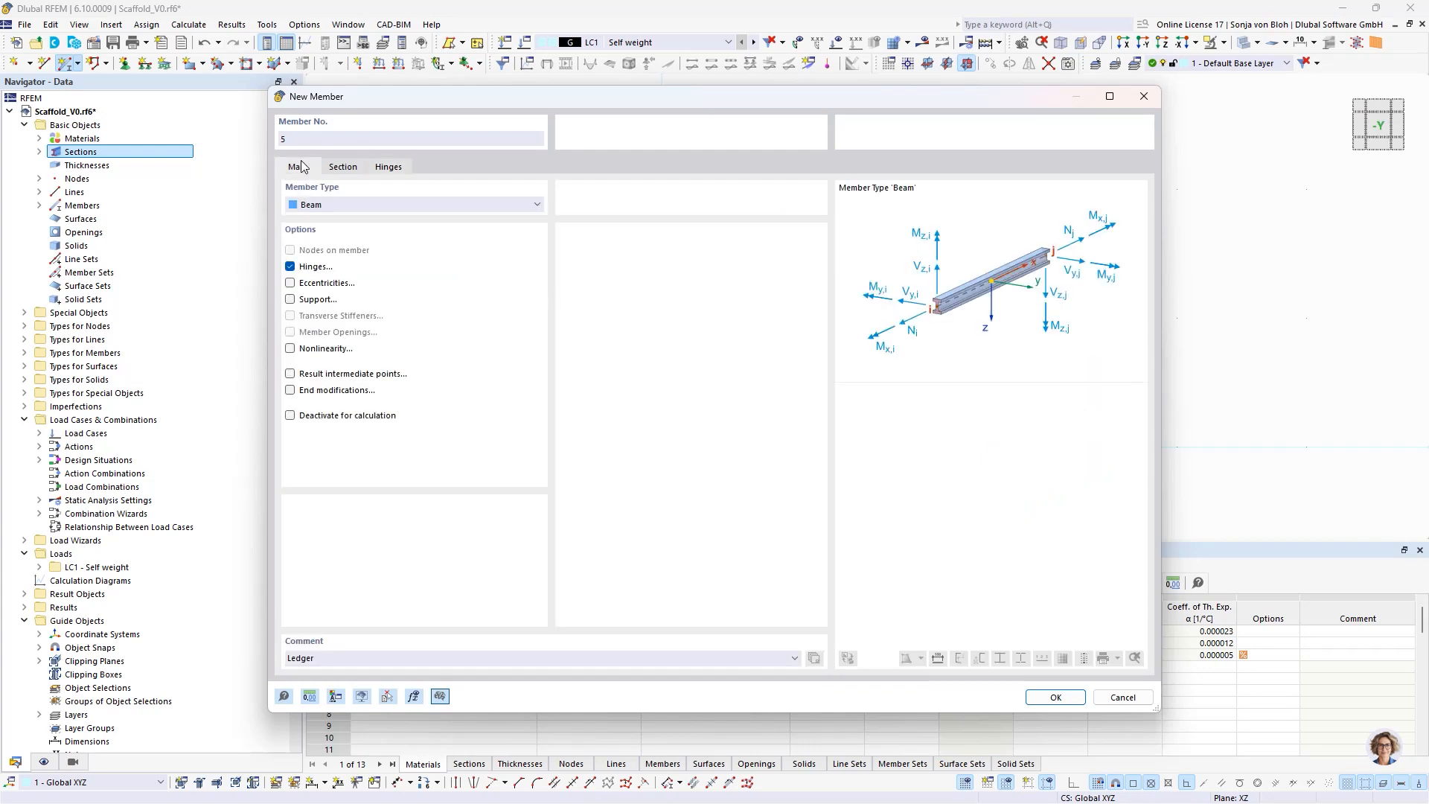
{"action": "left_click", "coordinate": [289, 285]}
{"action": "left_click", "coordinate": [459, 171]}
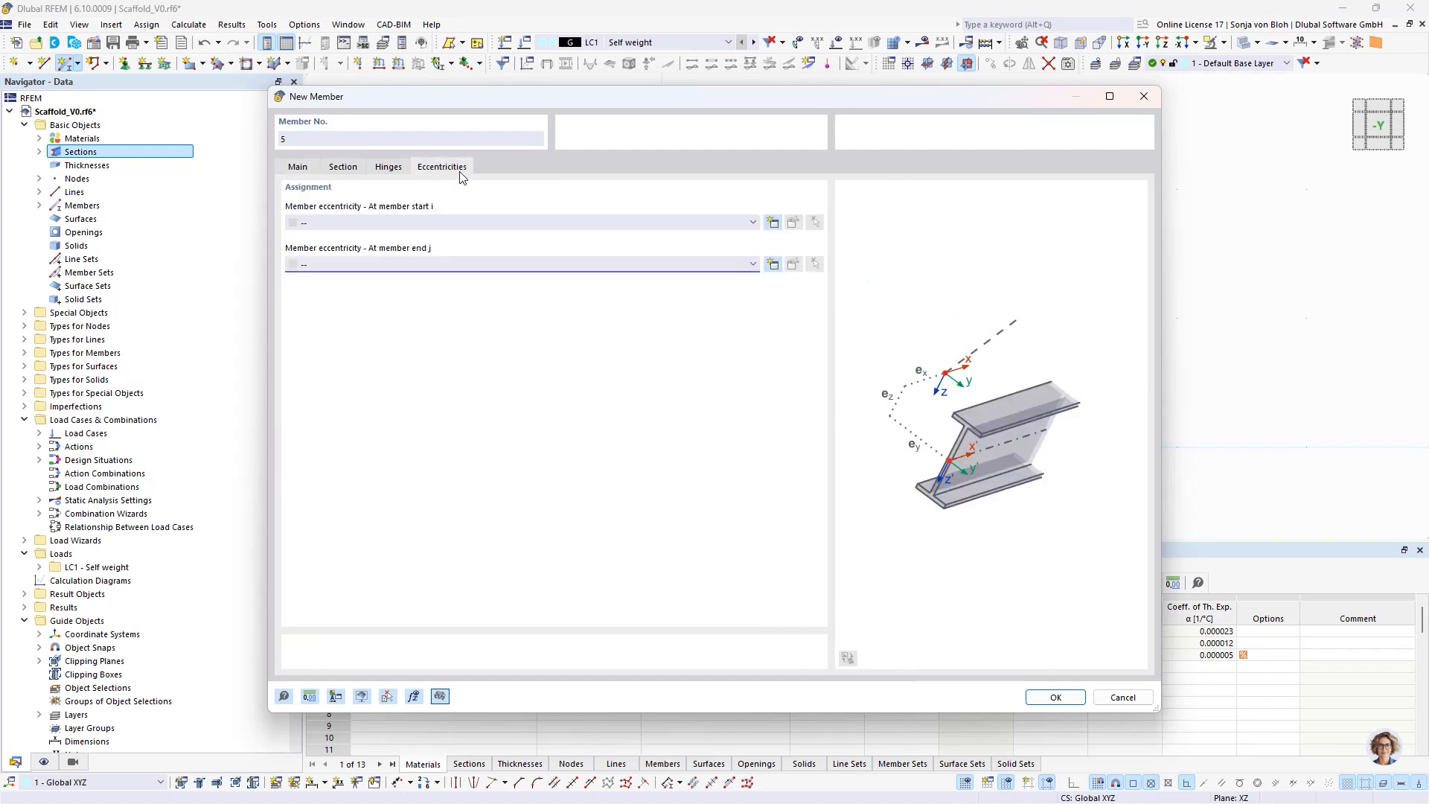
{"action": "left_click", "coordinate": [771, 223]}
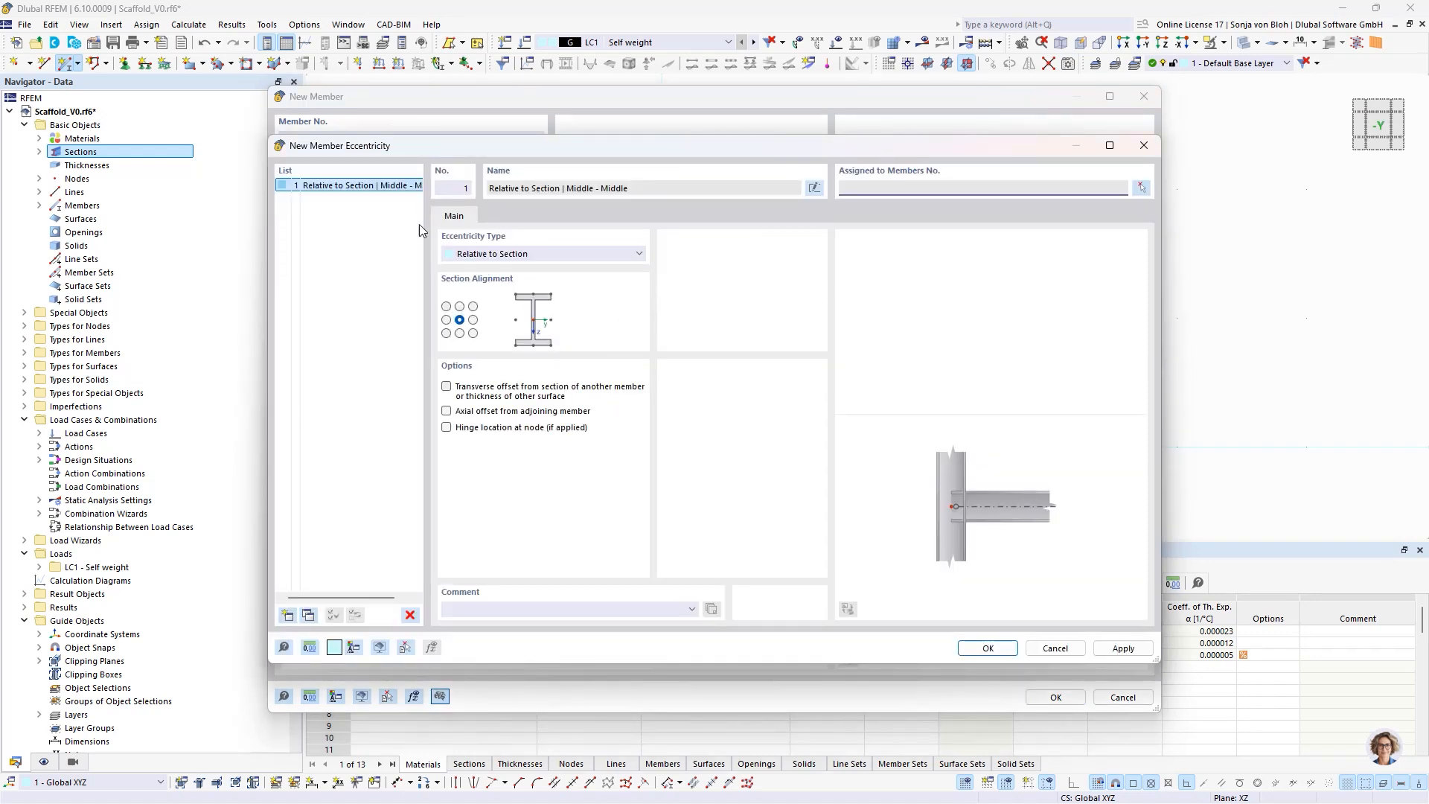
{"action": "left_click", "coordinate": [529, 257]}
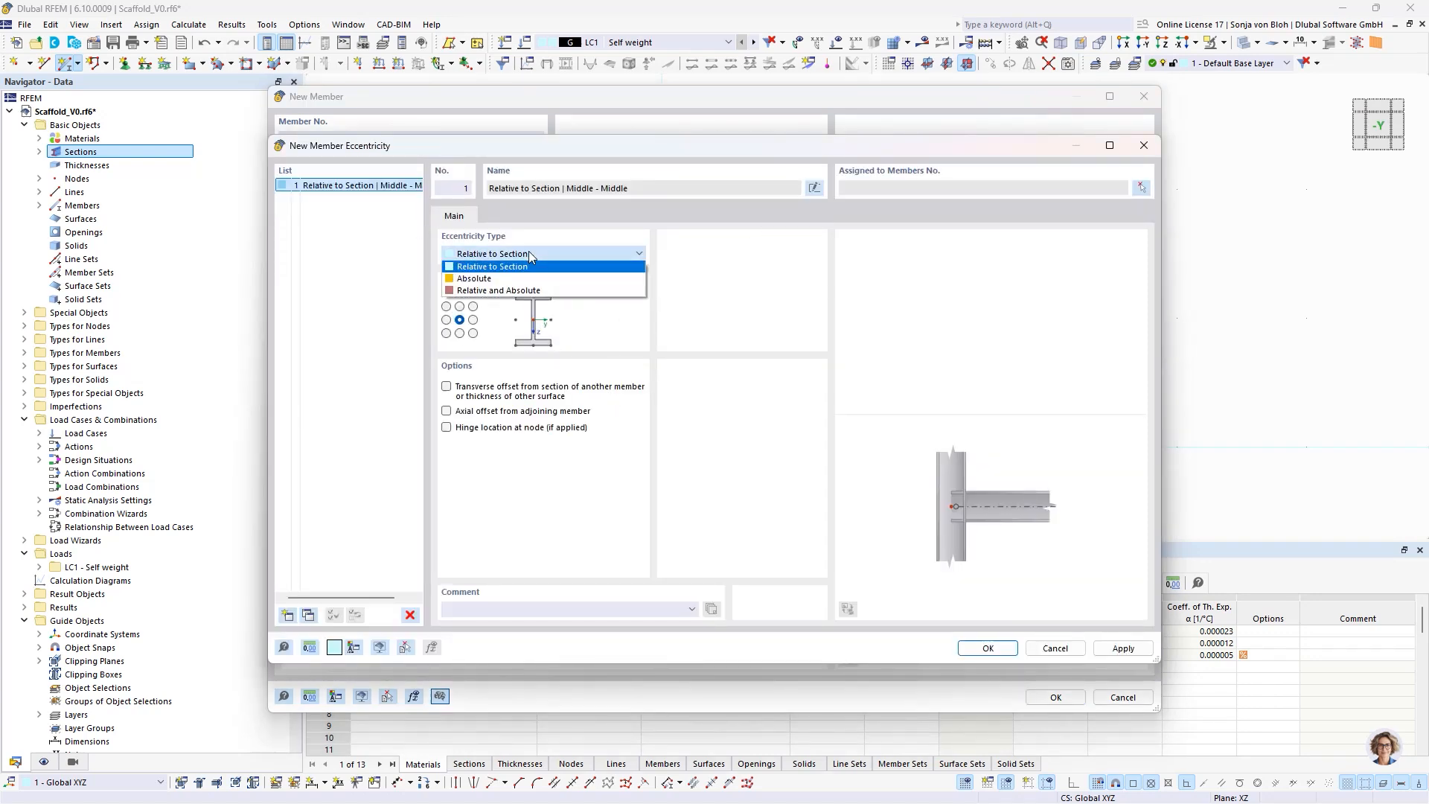
{"action": "left_click", "coordinate": [499, 282]}
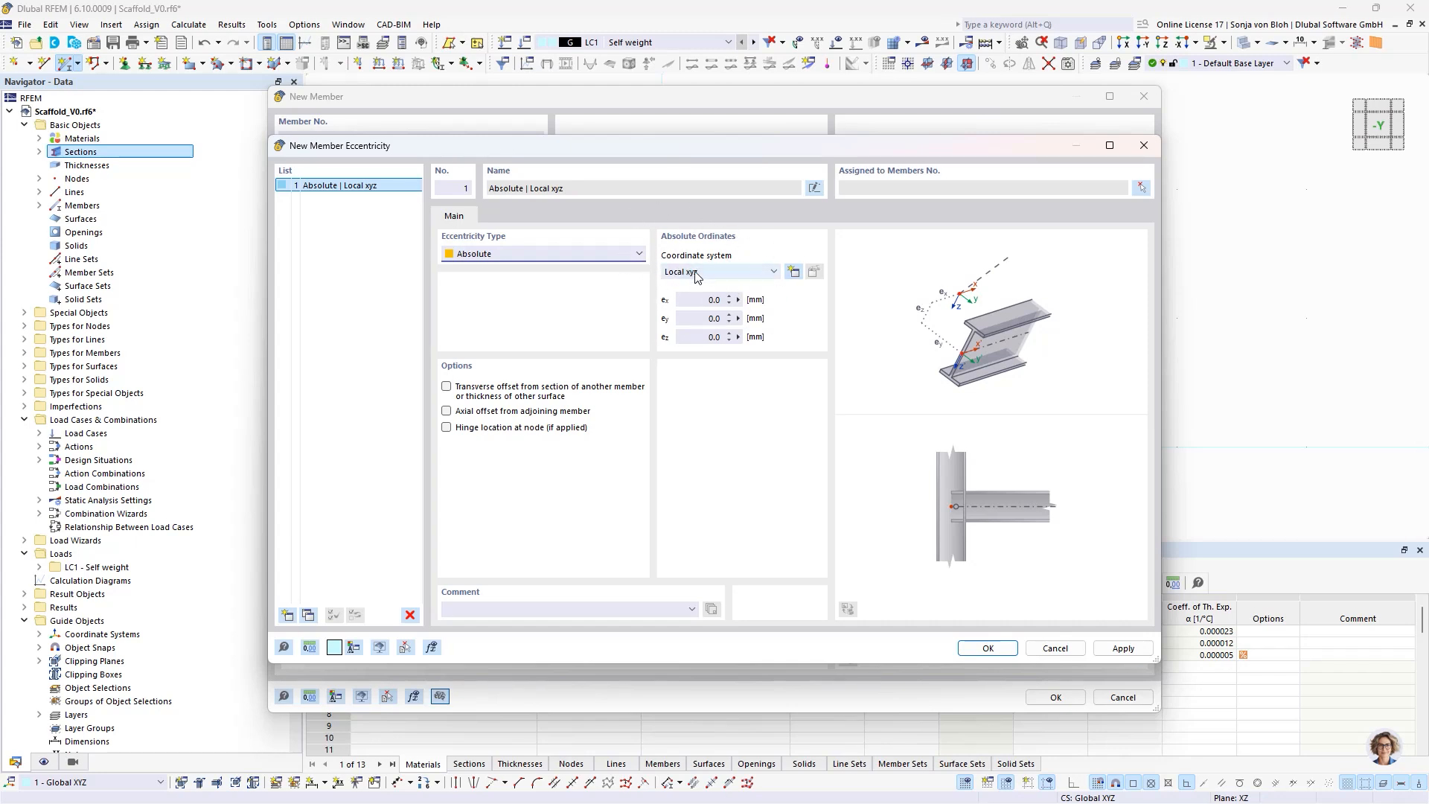
{"action": "left_click", "coordinate": [700, 300]}
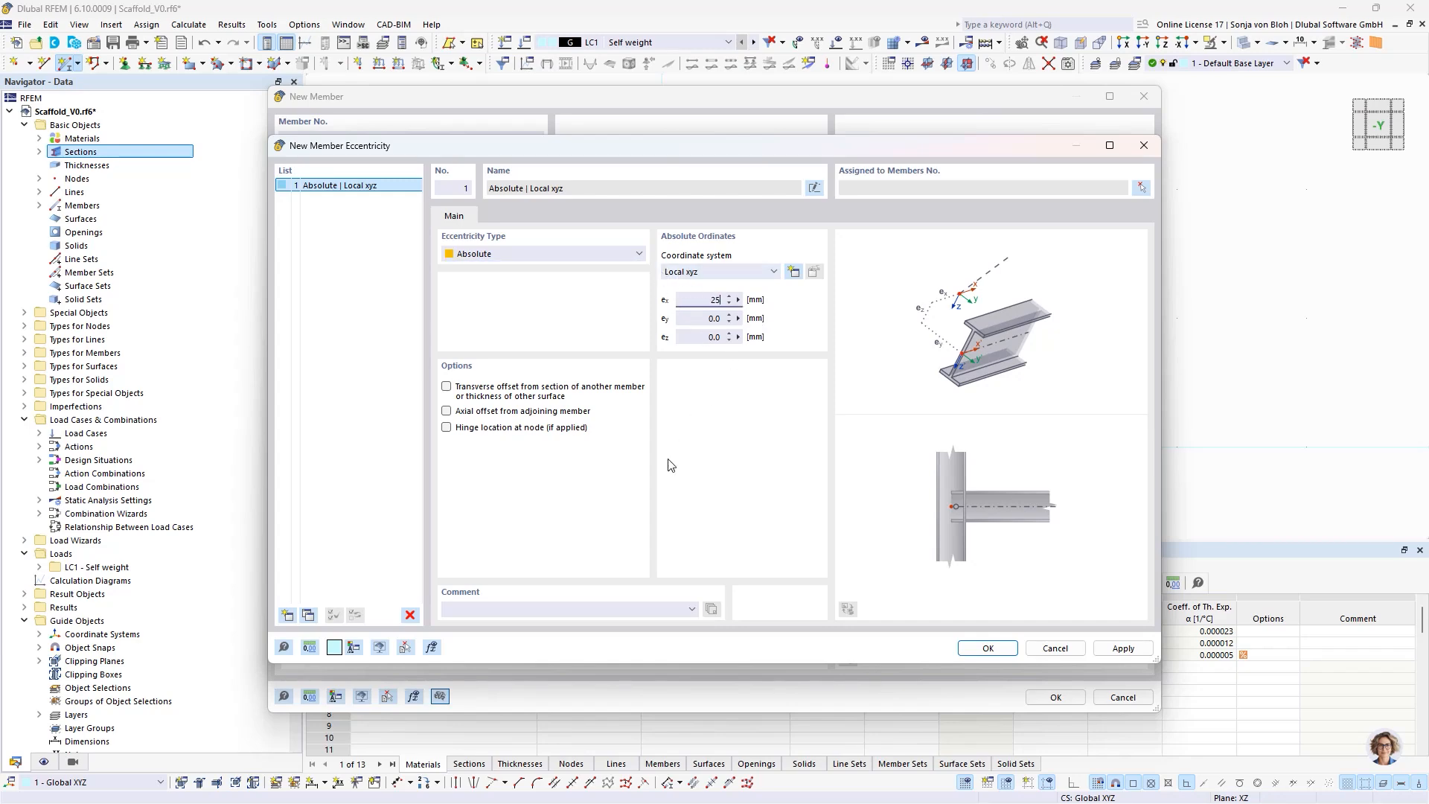
{"action": "left_click", "coordinate": [988, 647]}
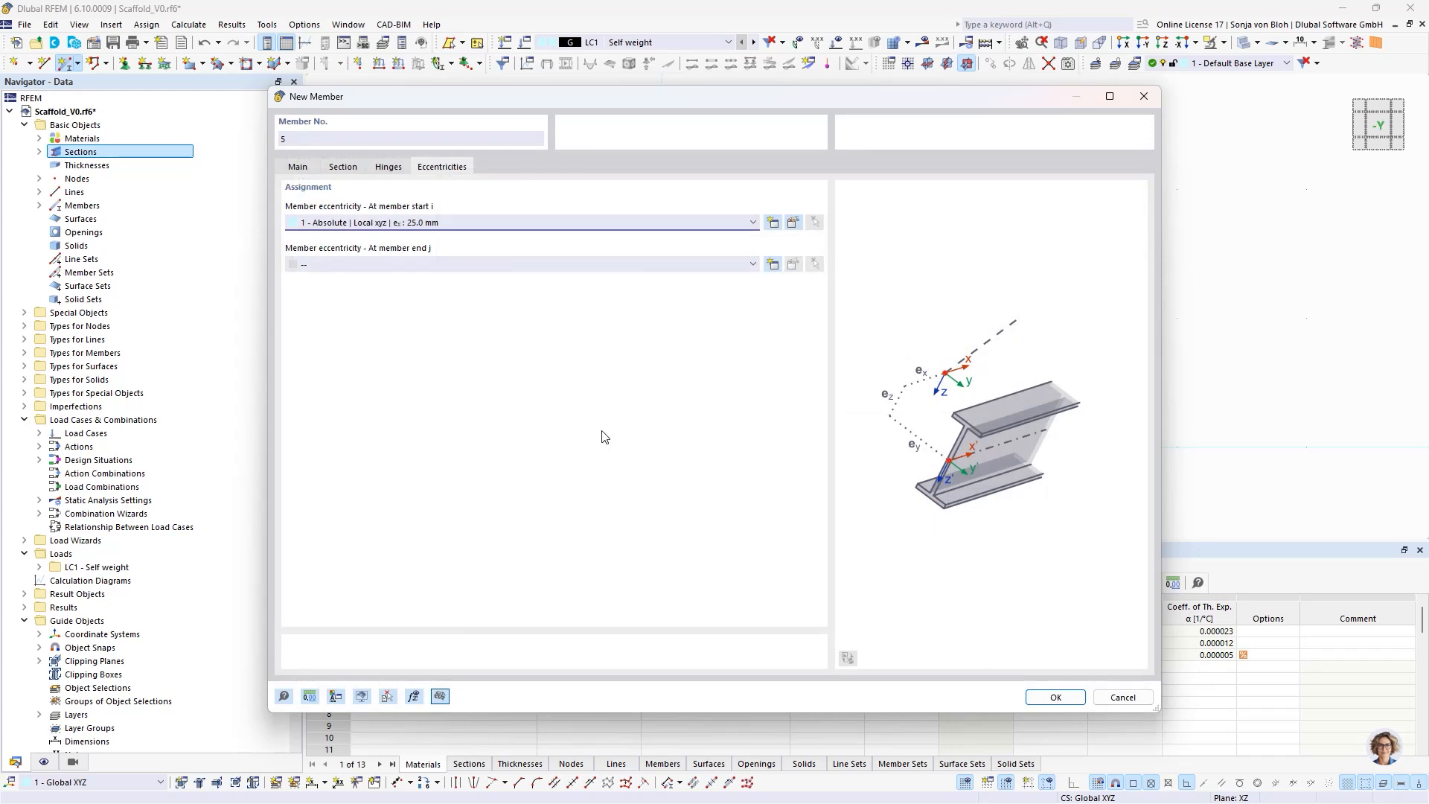
- Create an absolute eccentricity for the ledger's end j with ex set to -25 mm
{"action": "left_click", "coordinate": [773, 265]}
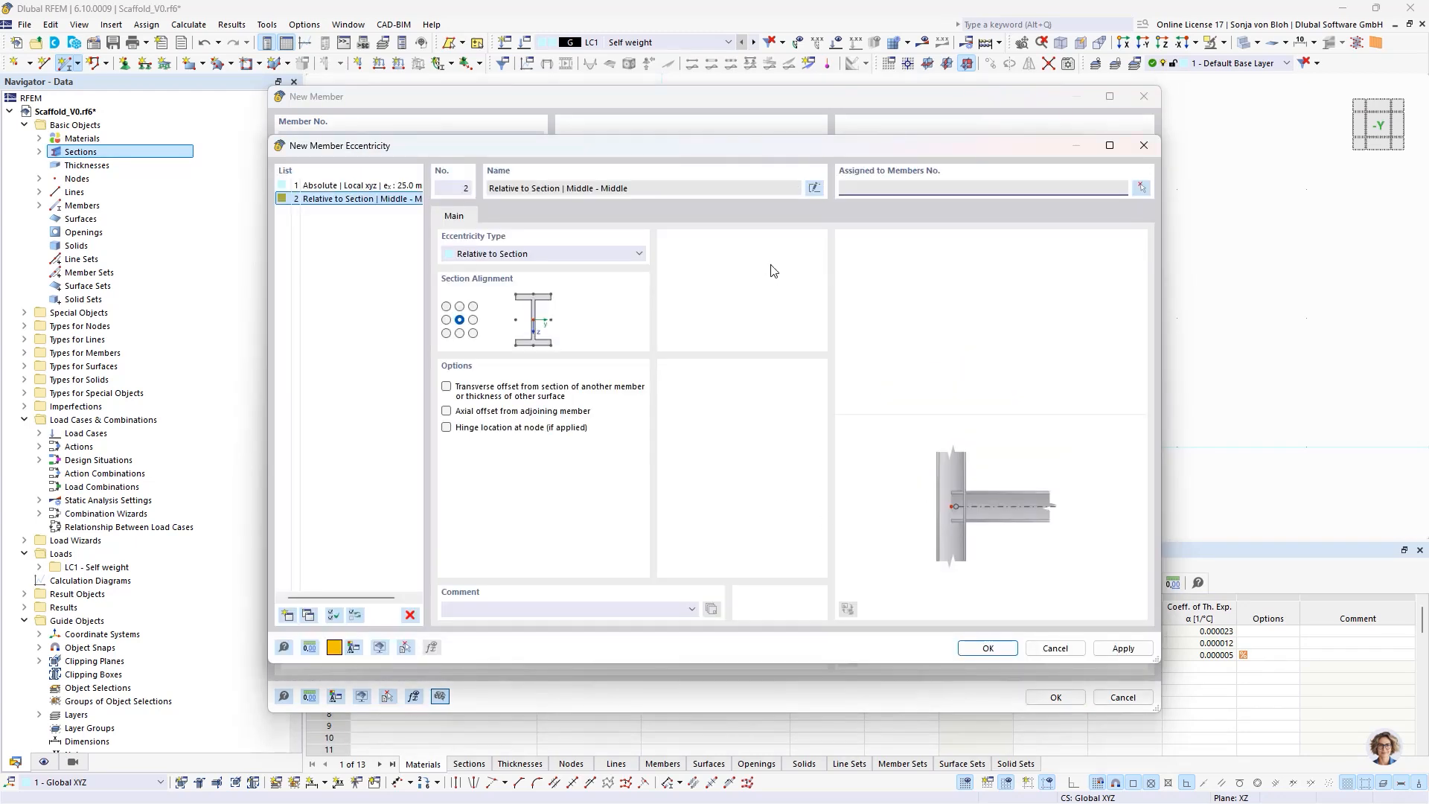
{"action": "left_click", "coordinate": [507, 254]}
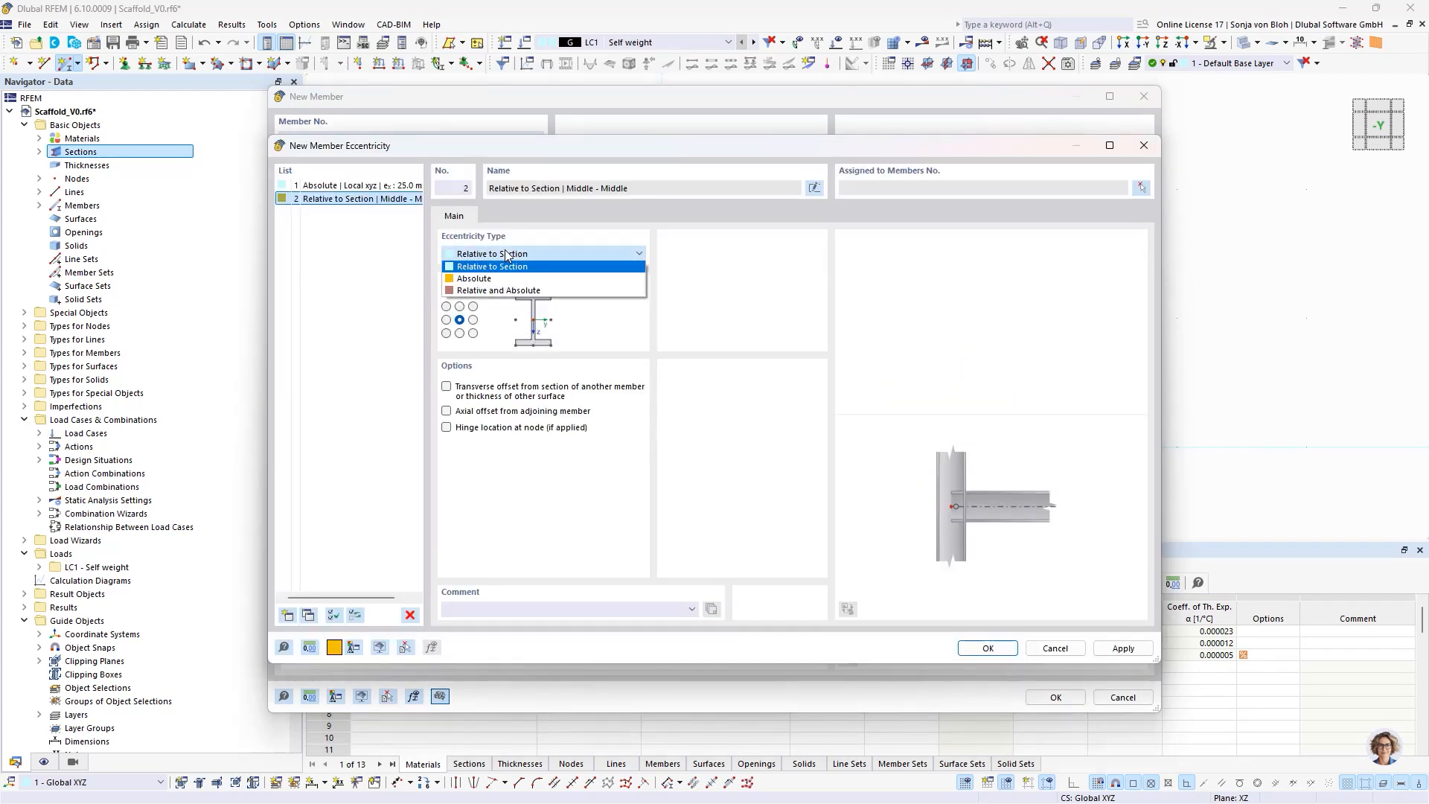
{"action": "left_click", "coordinate": [495, 279]}
{"action": "left_click", "coordinate": [713, 300]}
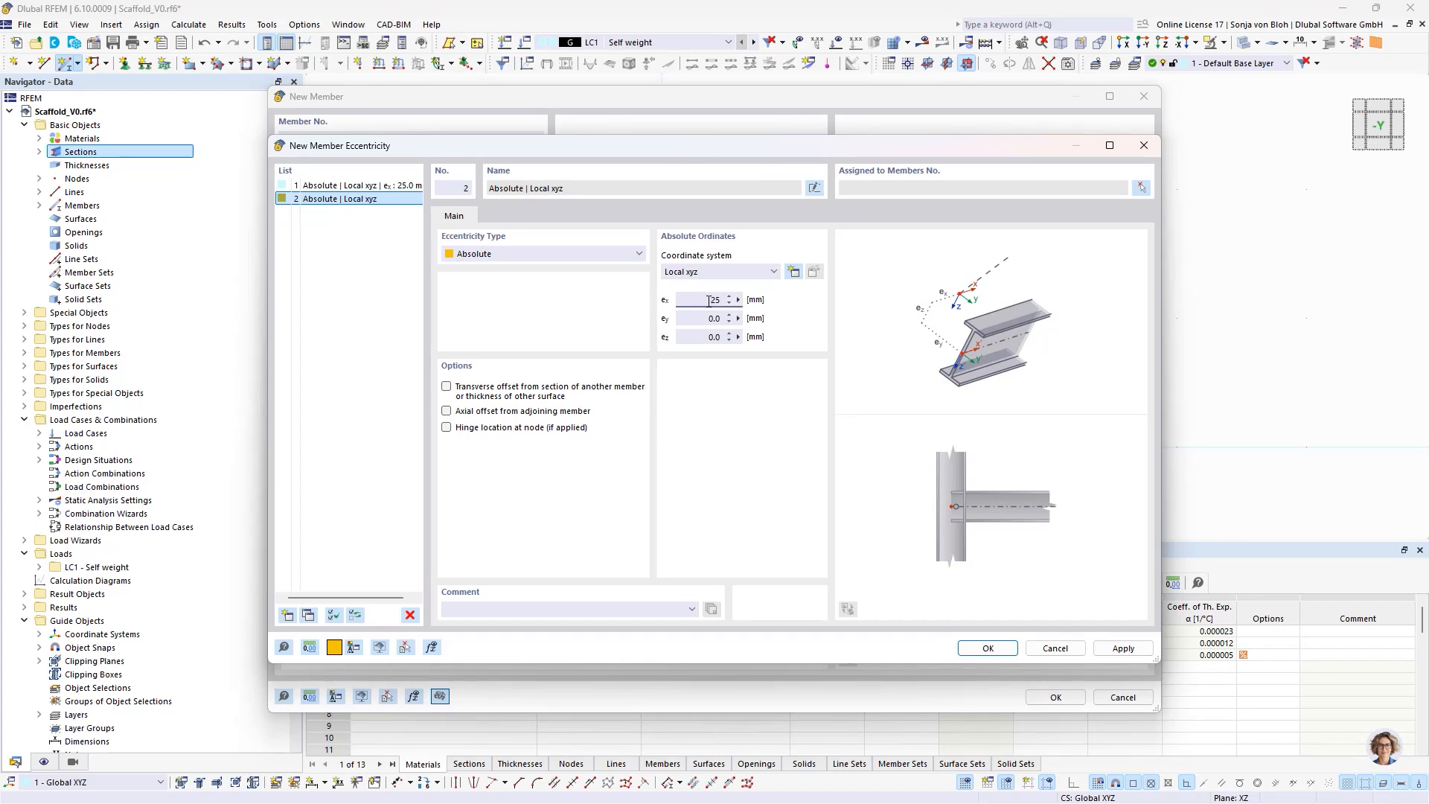
{"action": "type", "text": "-25"}
{"action": "left_click", "coordinate": [982, 650]}
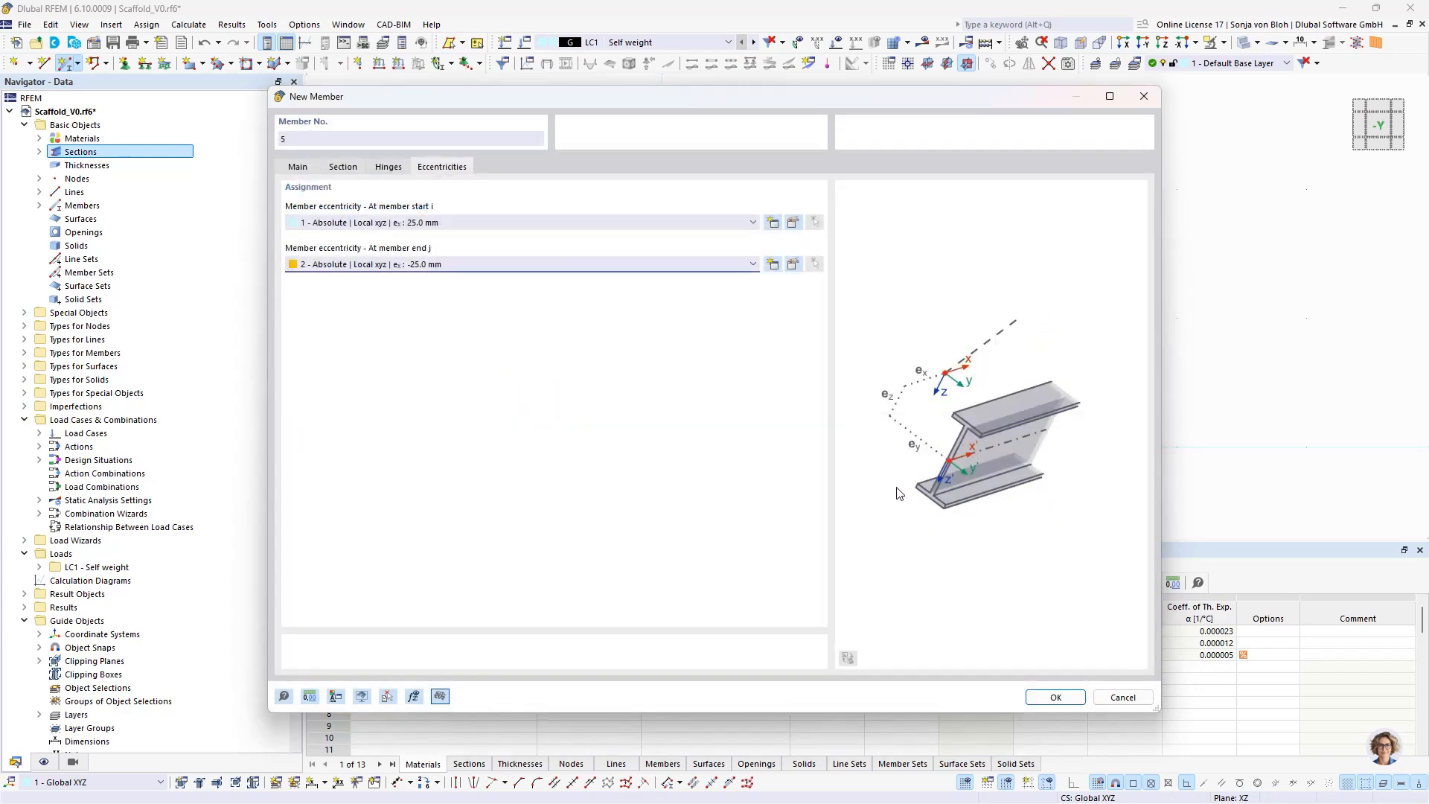
- Draw the ledger between the two standards at the top nodes of the base jacks and finish member placement
{"action": "left_click", "coordinate": [1055, 696]}
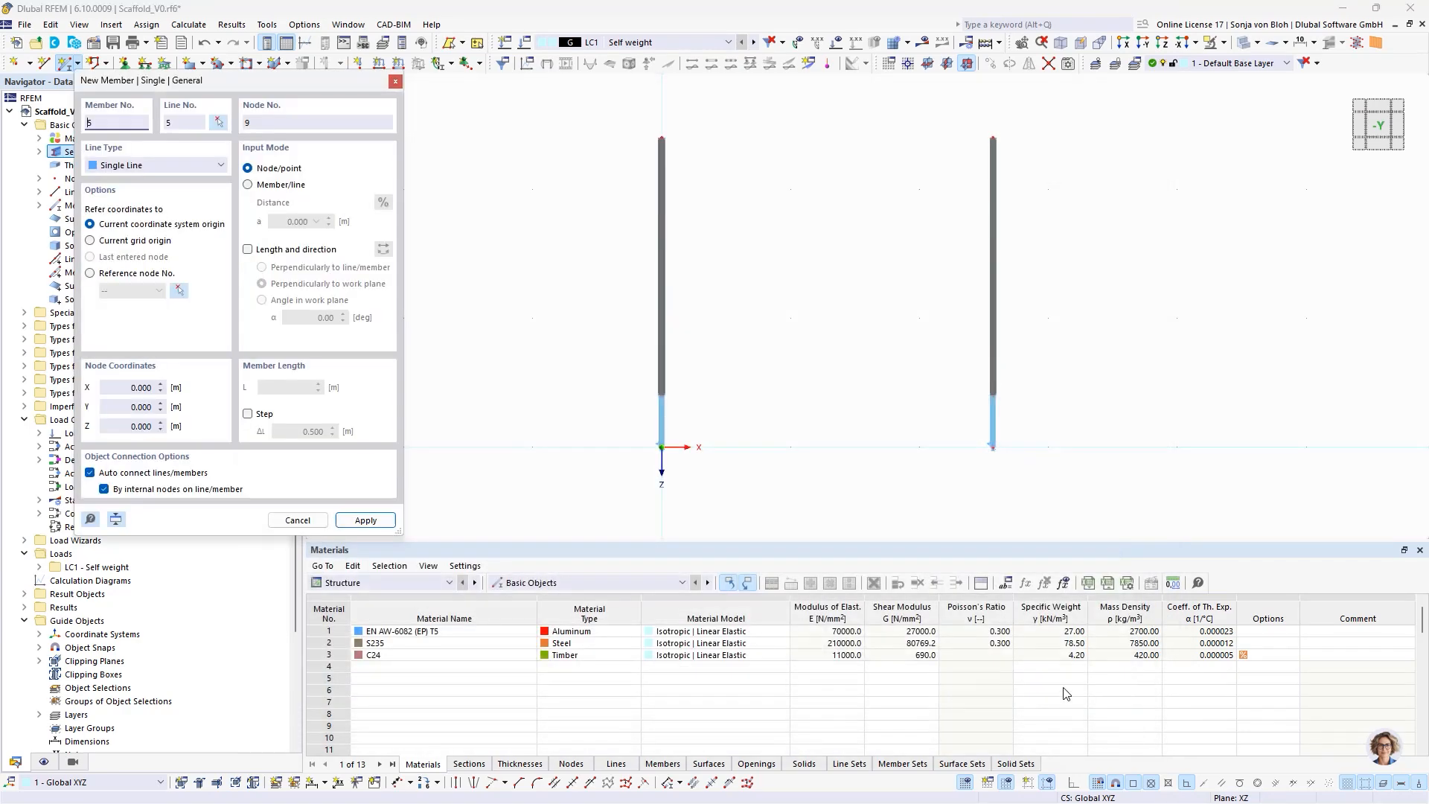
{"action": "left_click", "coordinate": [662, 395]}
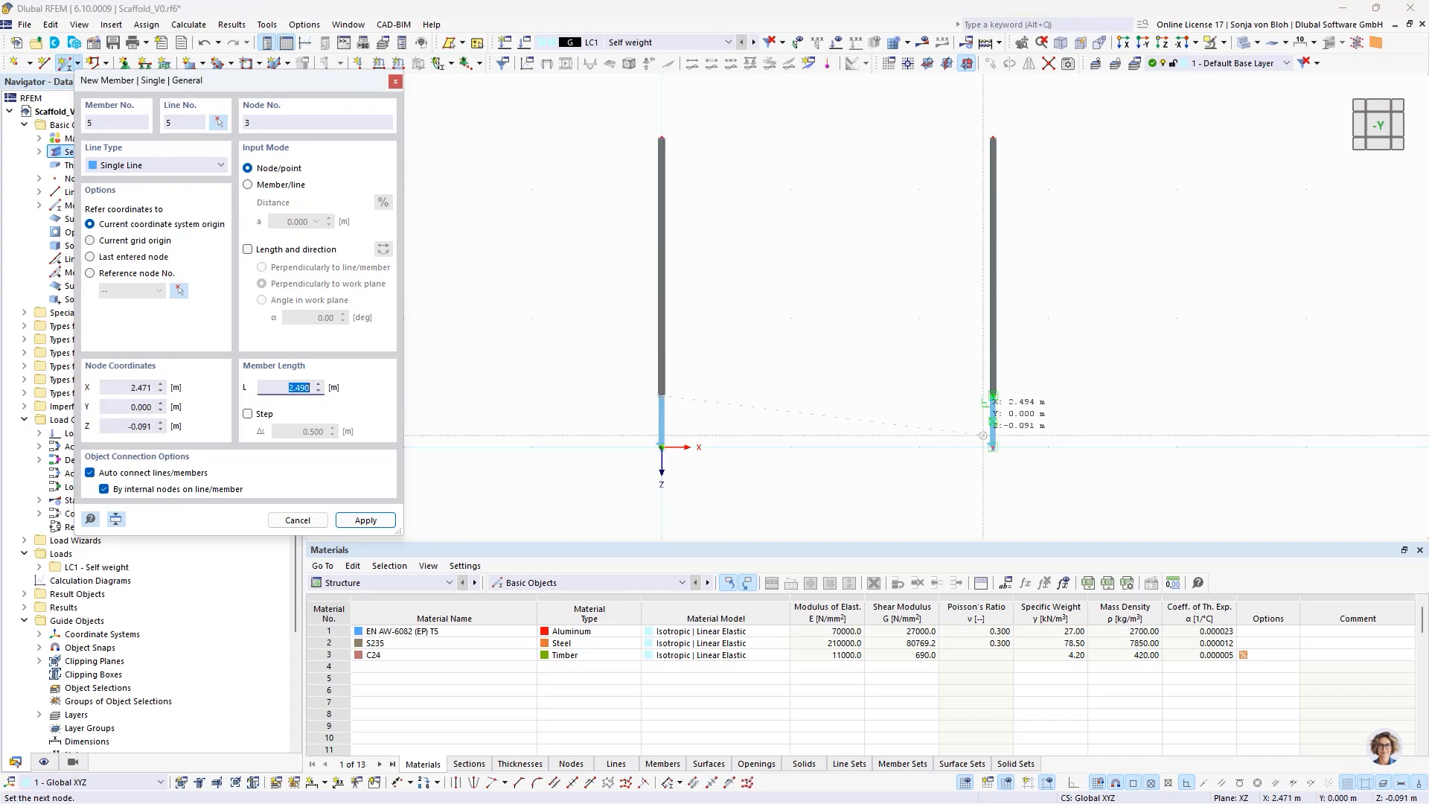
{"action": "left_click", "coordinate": [993, 395]}
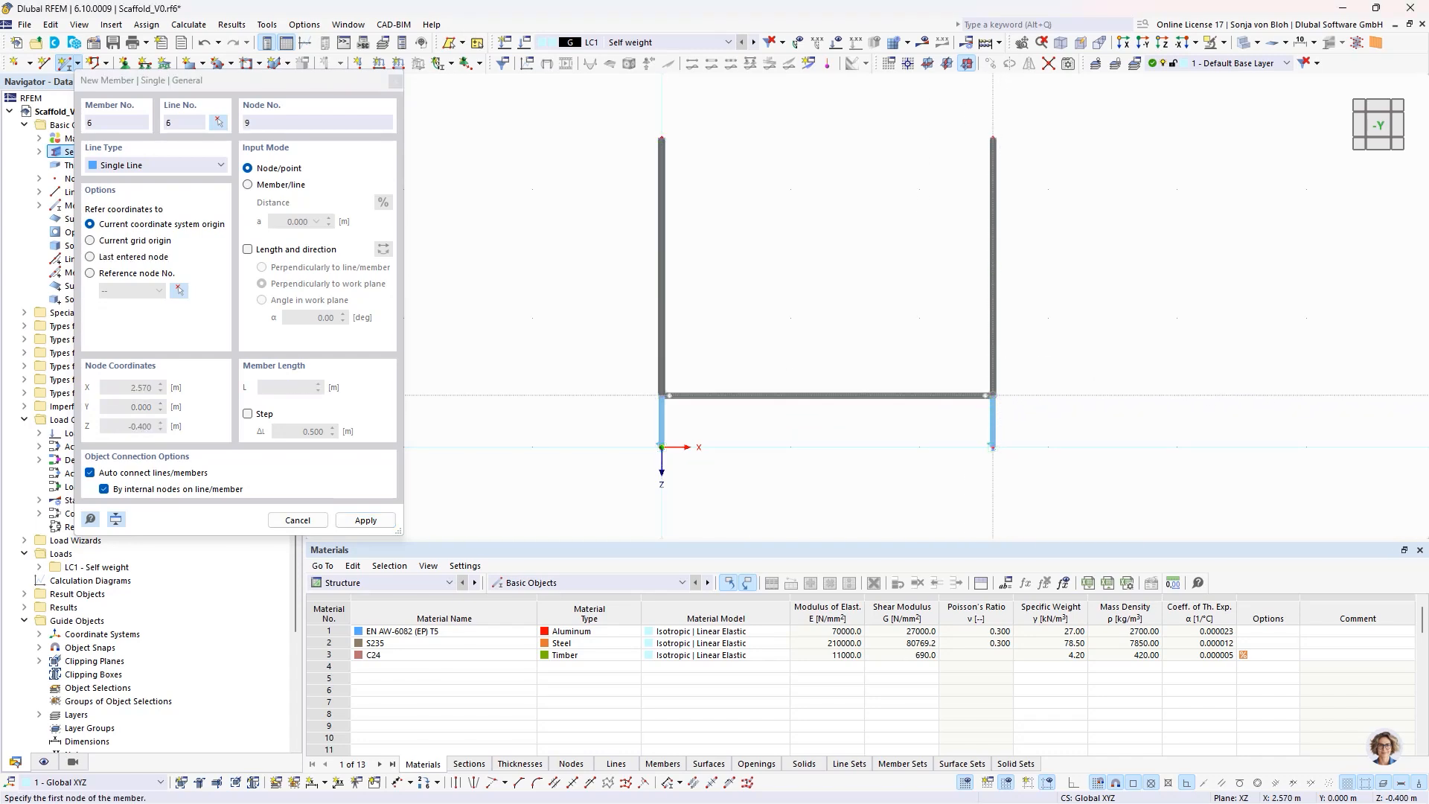
{"action": "key", "text": "Escape"}
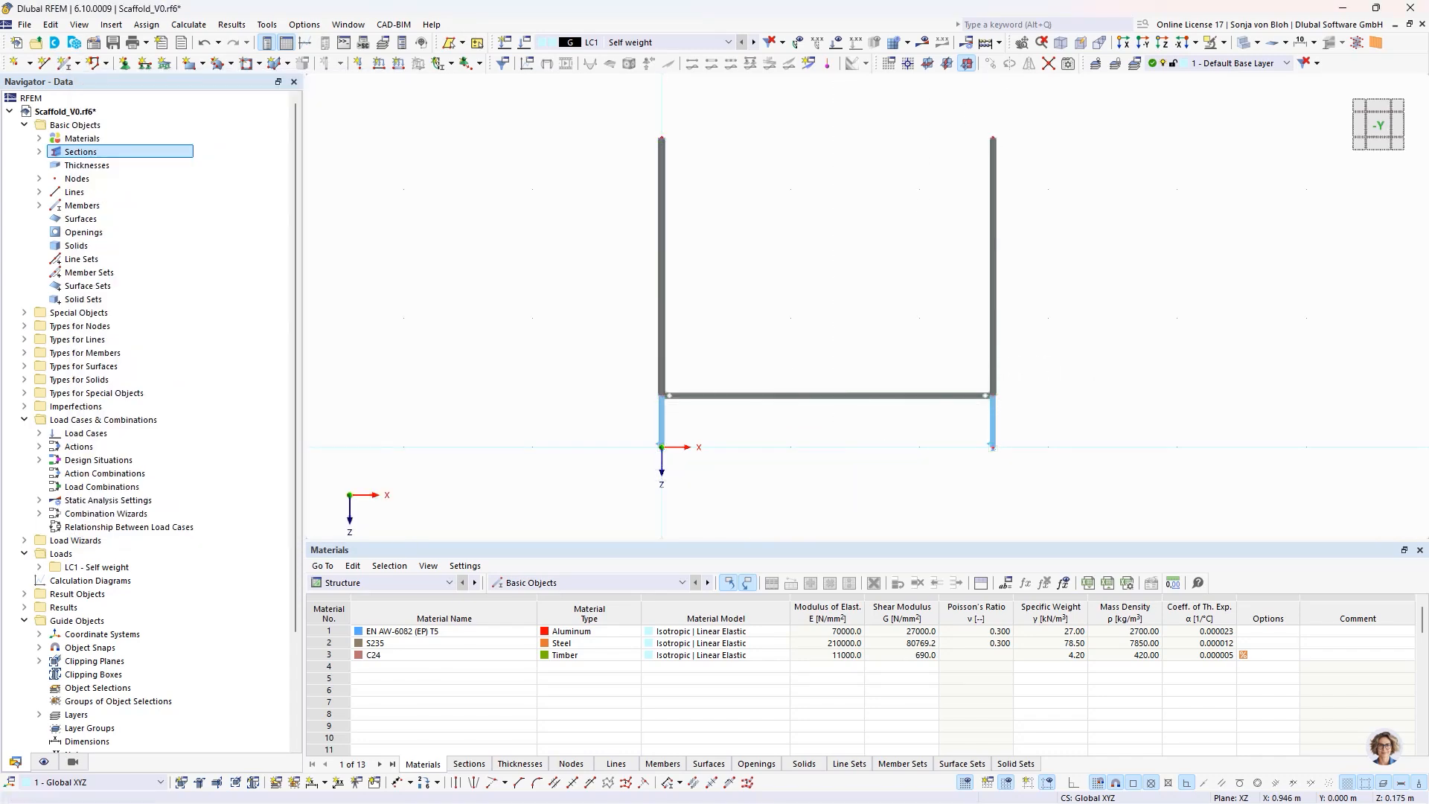
- Copy the complete frame of base jacks, standards and ledger in the Y direction, with the X displacement set to 0
{"action": "left_click_drag", "start_coordinate": [593, 113], "coordinate": [1072, 496]}
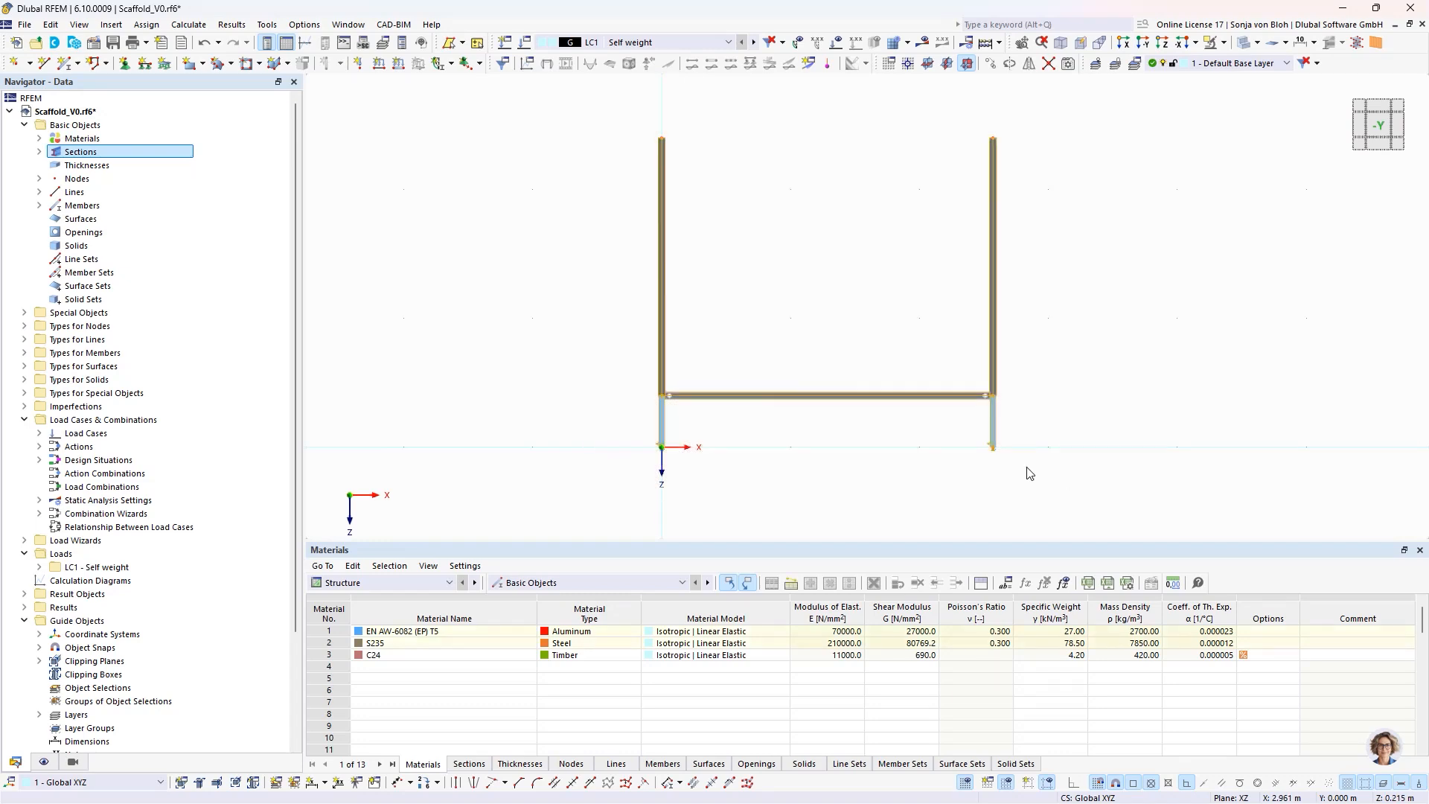
{"action": "left_click", "coordinate": [992, 65]}
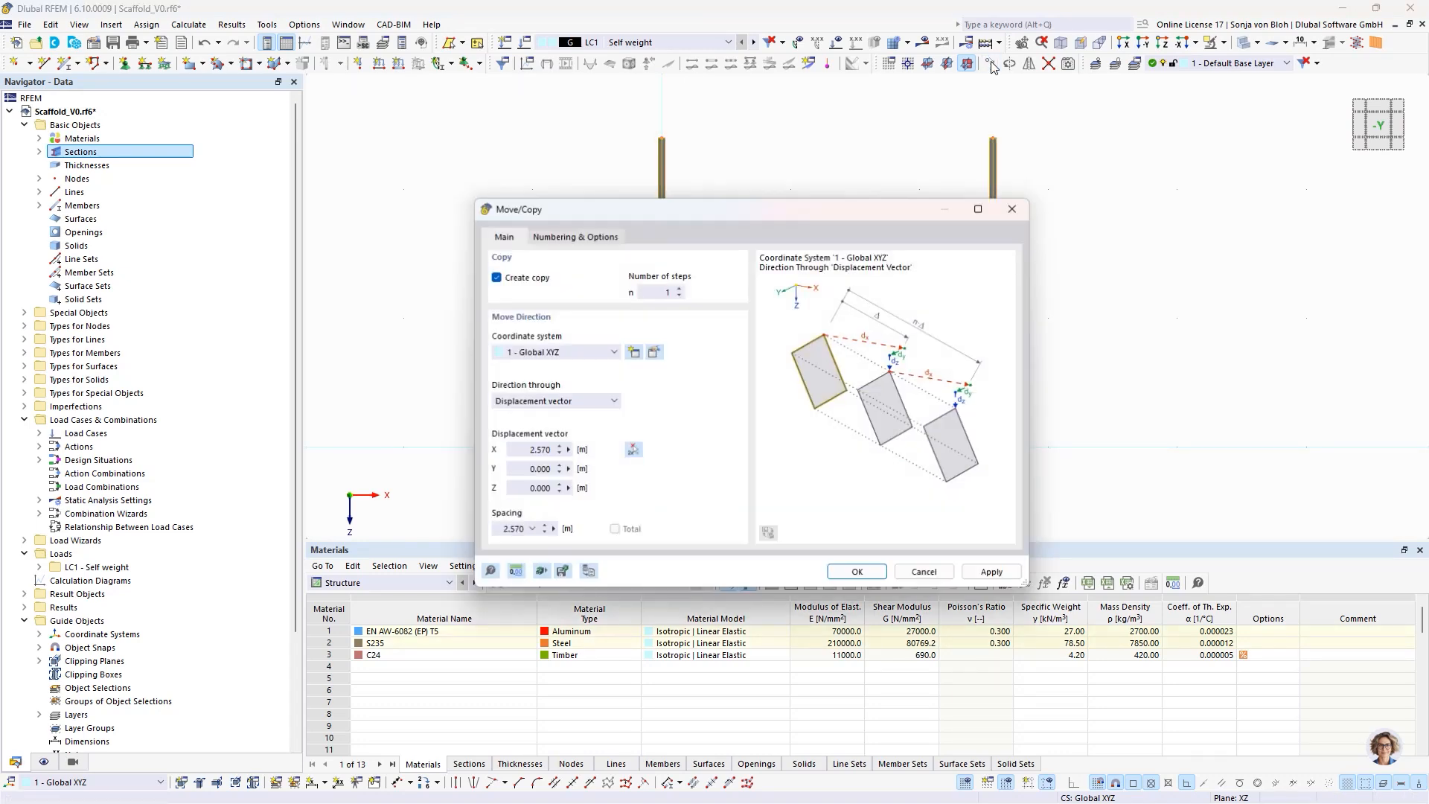
{"action": "left_click", "coordinate": [520, 456]}
{"action": "type", "text": "0"}
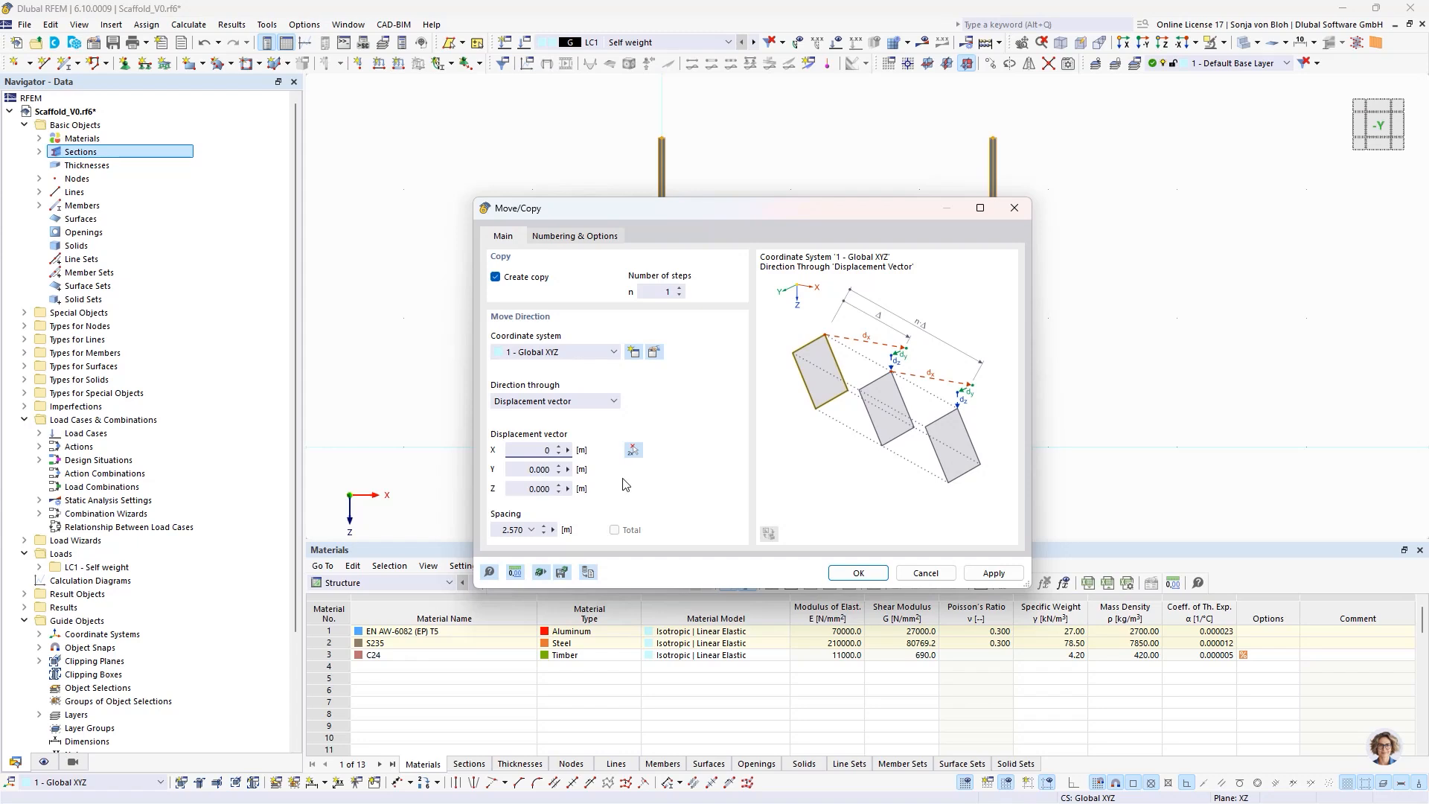
{"action": "left_click", "coordinate": [519, 470]}
{"action": "type", "text": "0"}
{"action": "type", "text": "3"}
{"action": "left_click", "coordinate": [858, 573]}
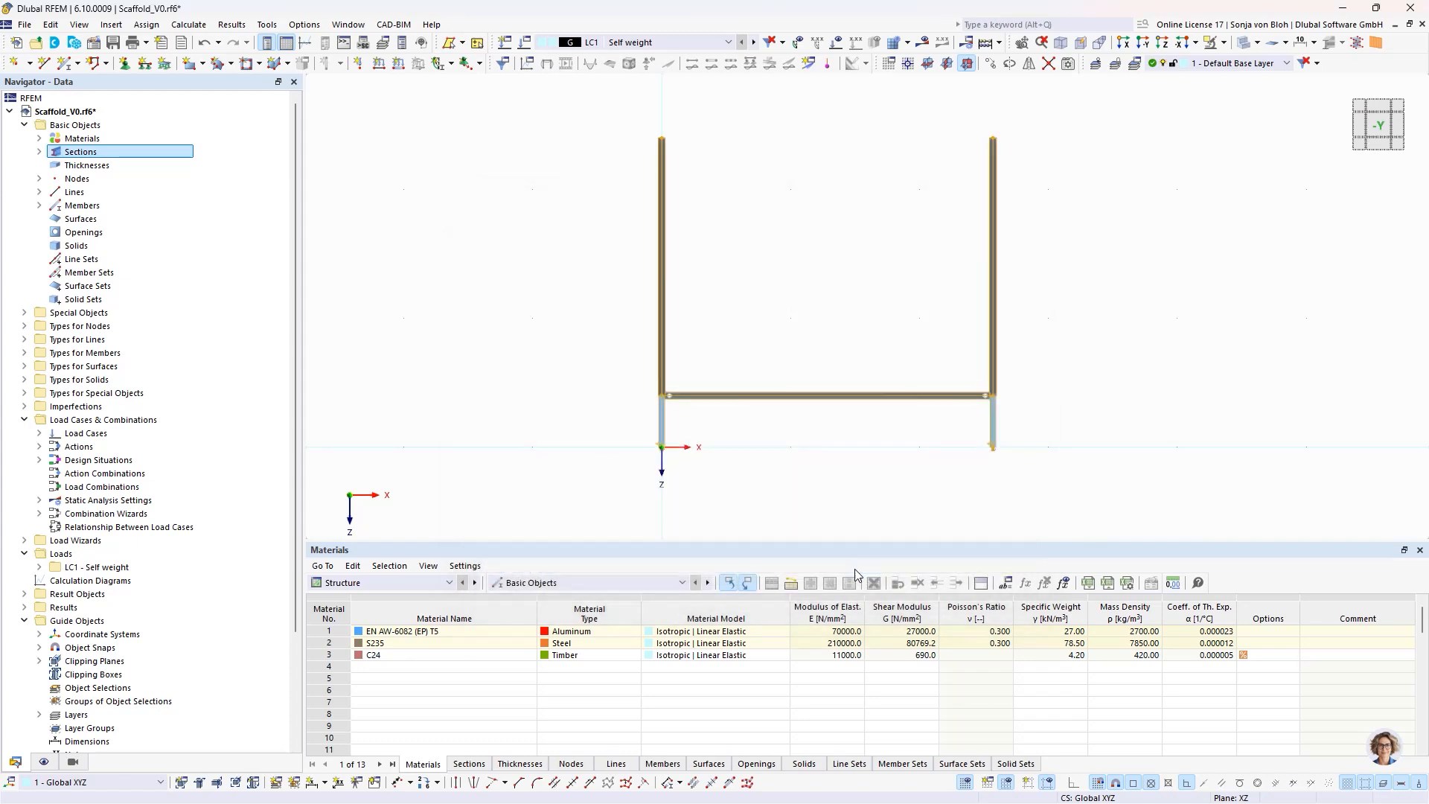
{"action": "middle_click_drag", "start_coordinate": [617, 414], "coordinate": [722, 466], "text": "ctrl"}
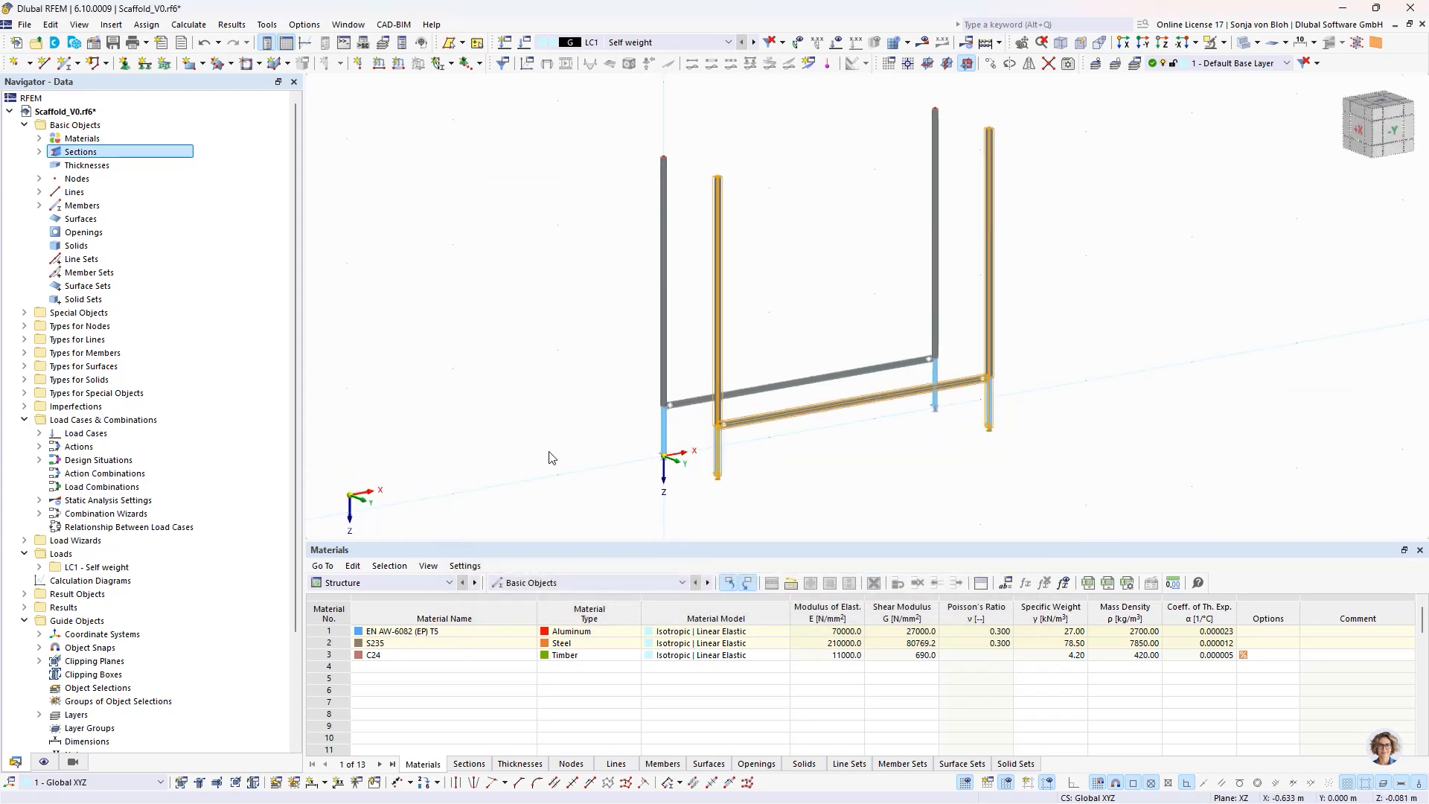
{"action": "left_click", "coordinate": [549, 457]}
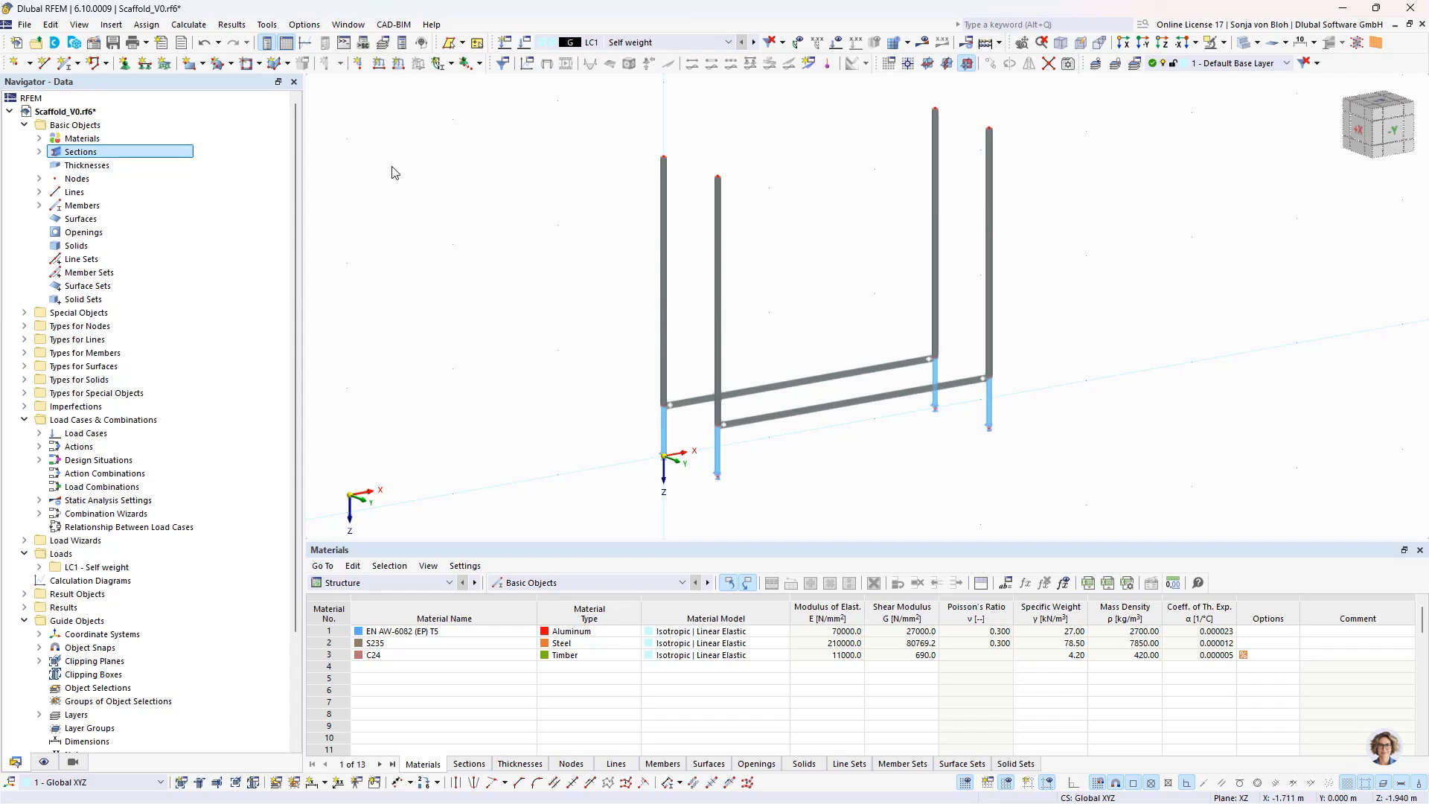
- Start a new beam member with a transom comment, keeping section 1, hinge 1 at both ends and the ±25 mm eccentricities
{"action": "left_click", "coordinate": [67, 64]}
{"action": "left_click", "coordinate": [321, 658]}
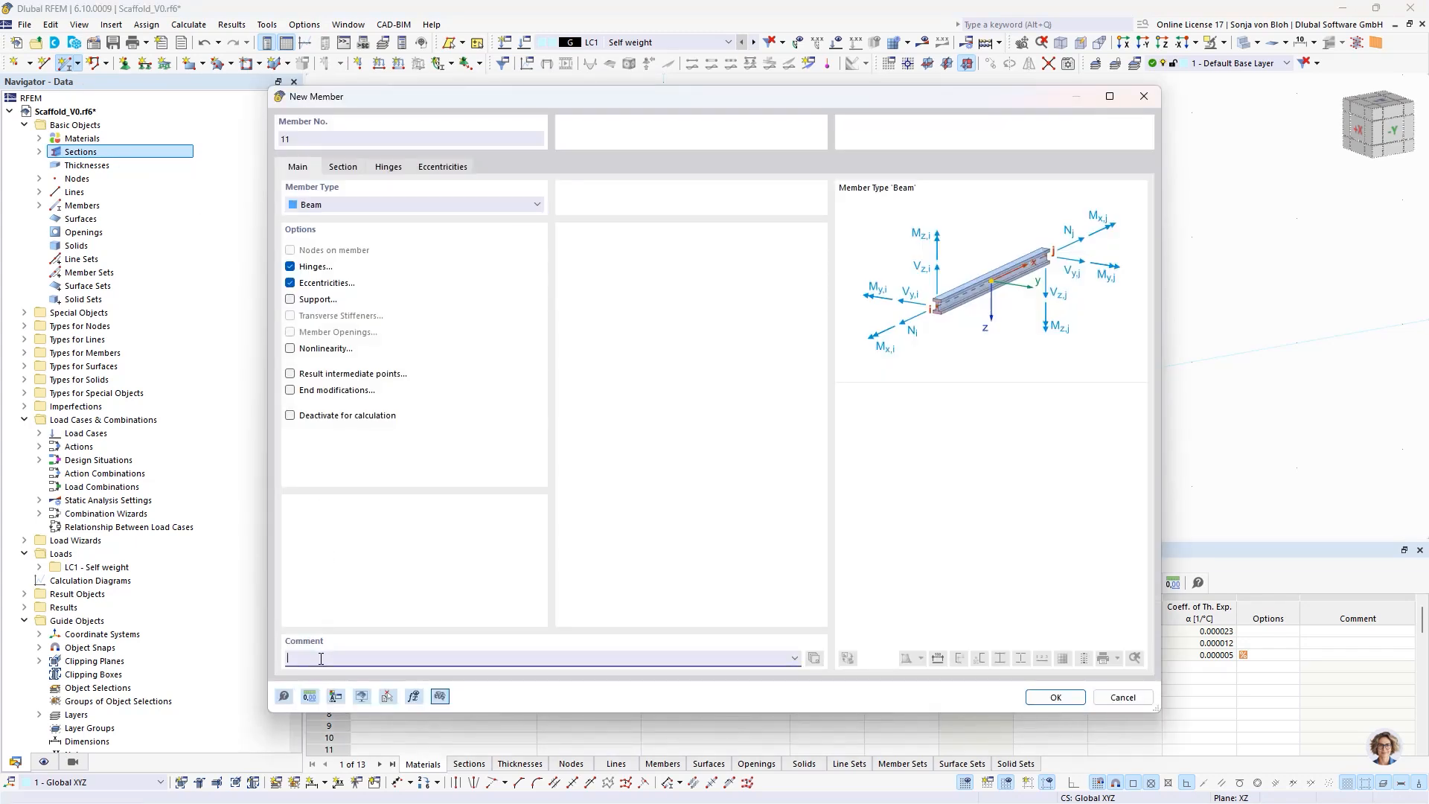
{"action": "type", "text": "Transom"}
{"action": "left_click", "coordinate": [343, 166]}
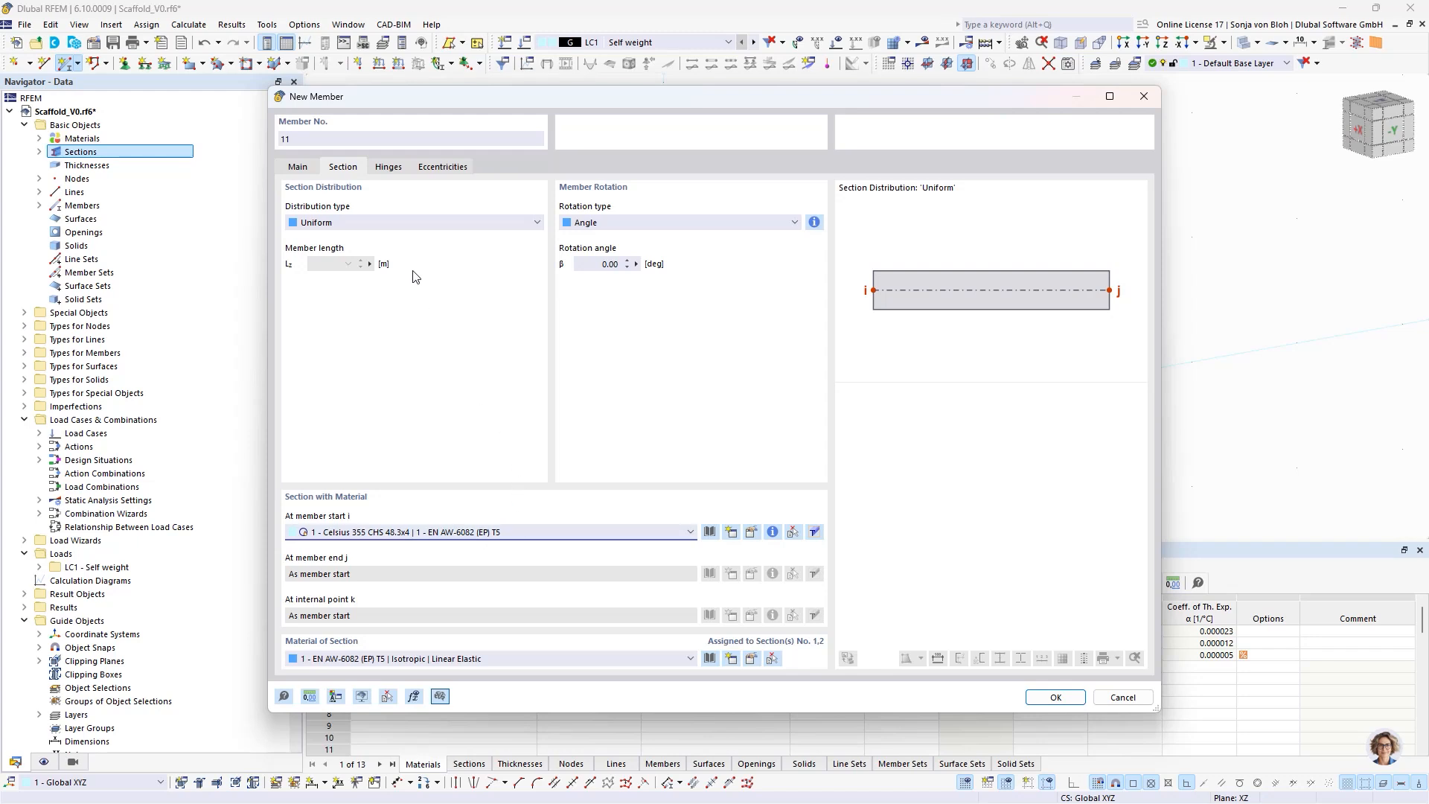
{"action": "left_click", "coordinate": [386, 166]}
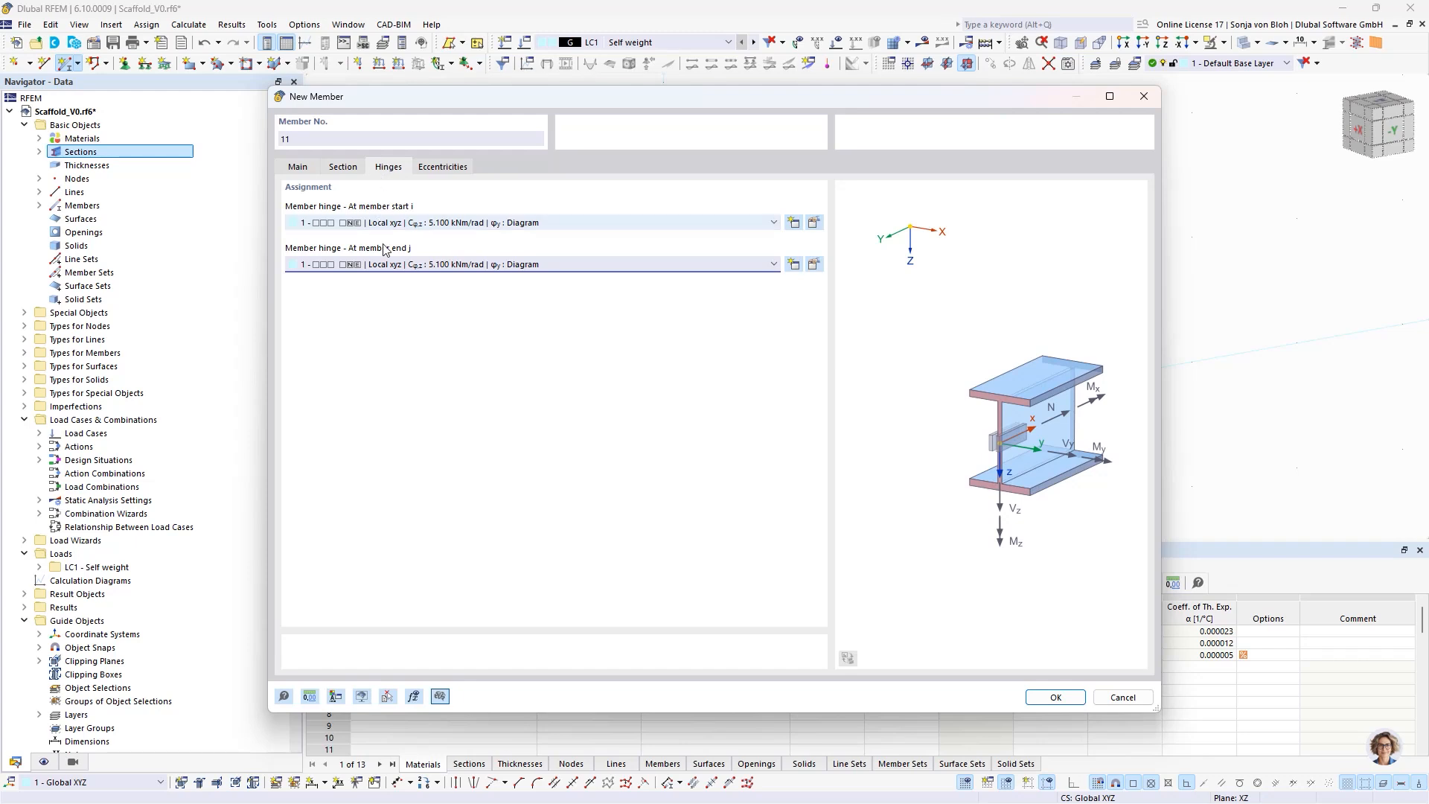
{"action": "left_click", "coordinate": [453, 167]}
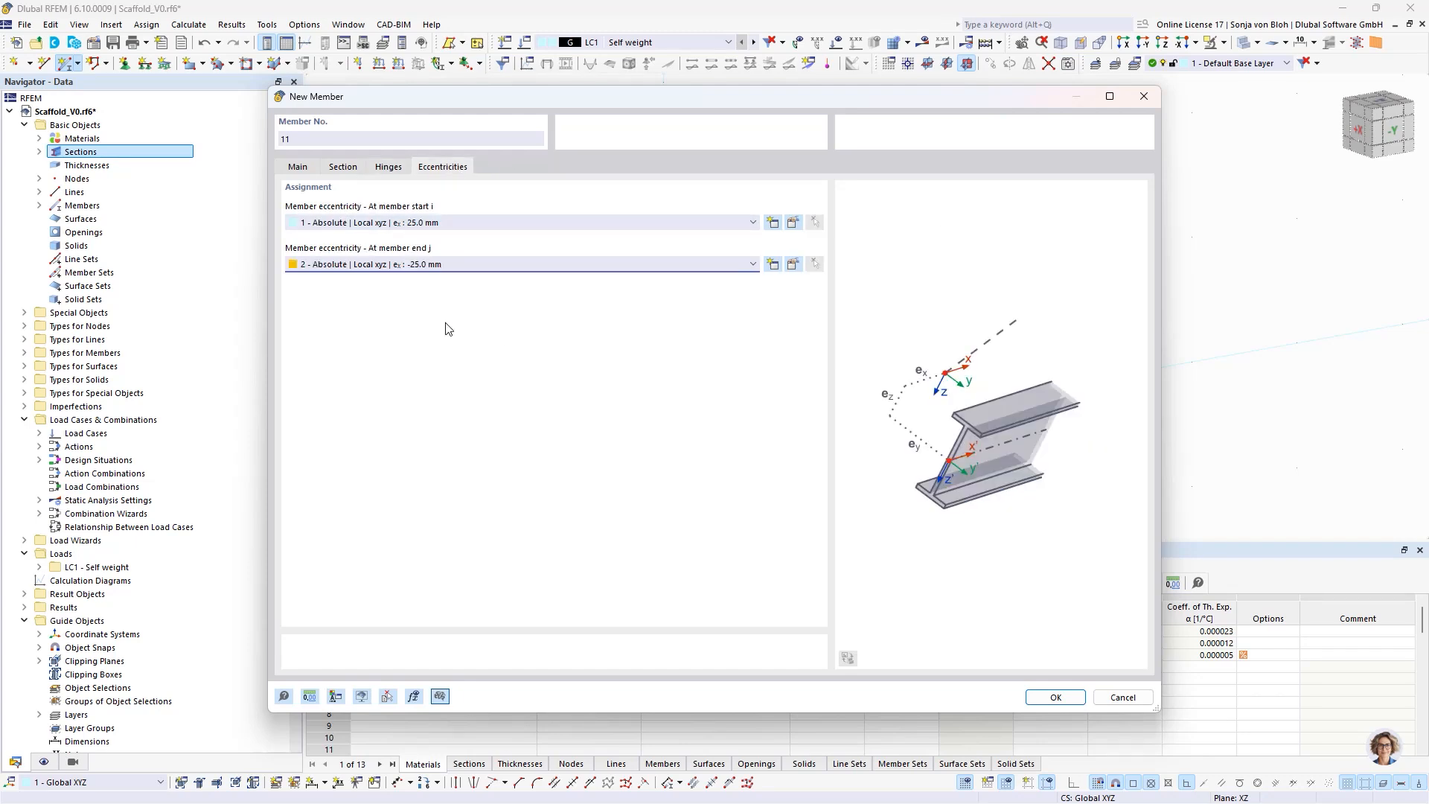
{"action": "left_click", "coordinate": [1055, 698]}
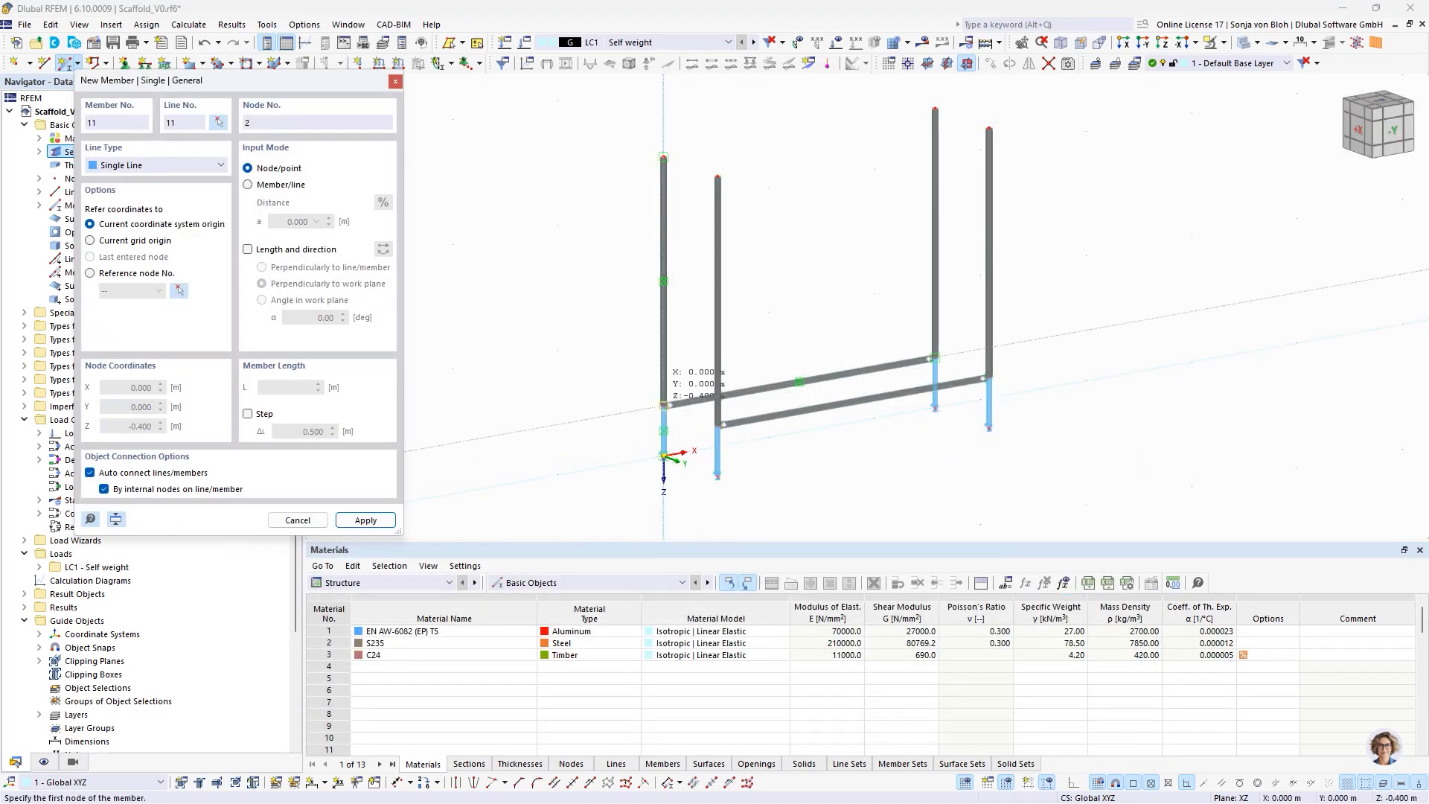
- Draw two transoms connecting the front and rear frames at ledger level, one at each pair of standards
{"action": "left_click", "coordinate": [664, 405]}
{"action": "left_click", "coordinate": [718, 425]}
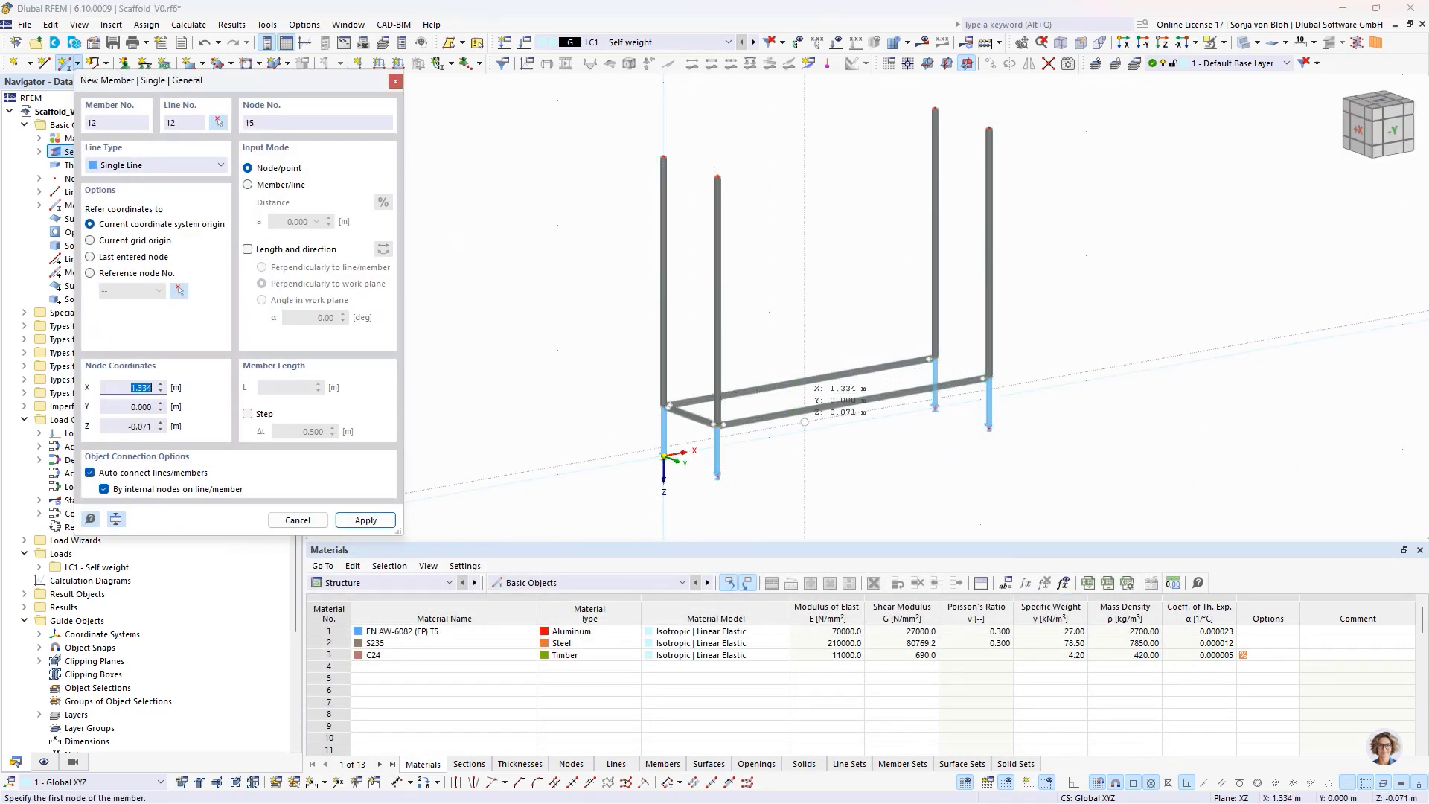
{"action": "left_click", "coordinate": [935, 358]}
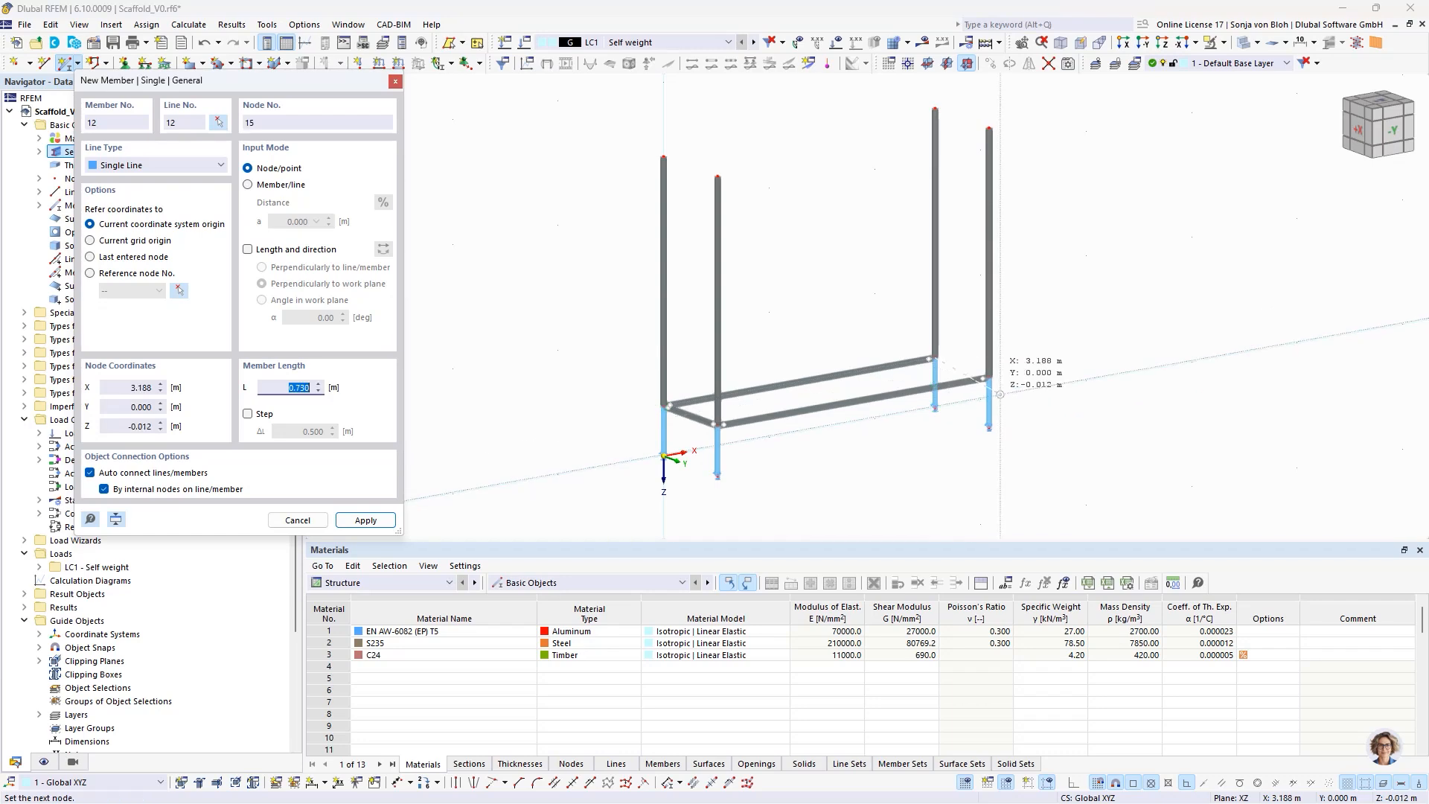
{"action": "left_click", "coordinate": [984, 377]}
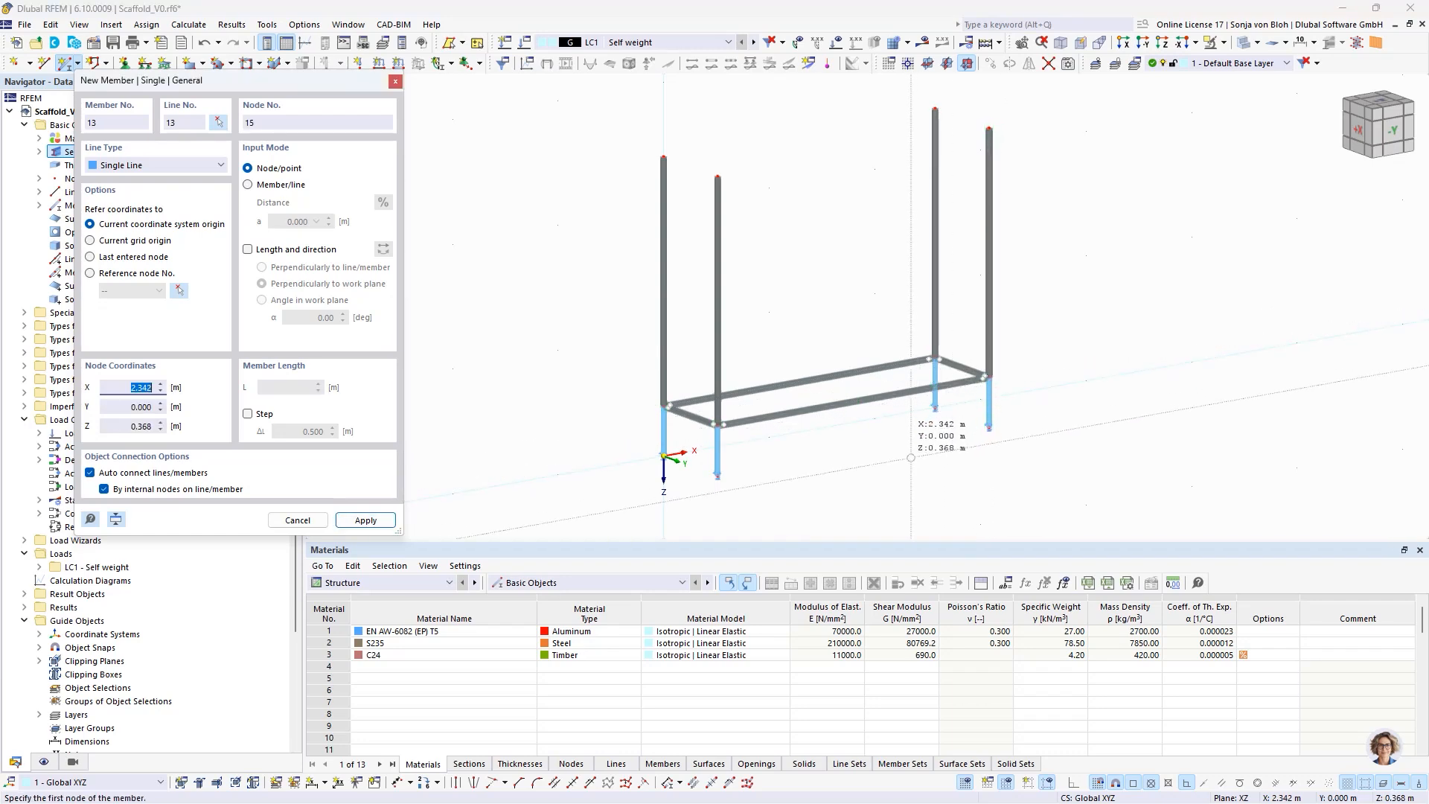
- Finish transom placement and start a new beam member with a longitudinal diagonal comment and section 2, Celsius 355 CHS 48.3x3.2
{"action": "key", "text": "Escape"}
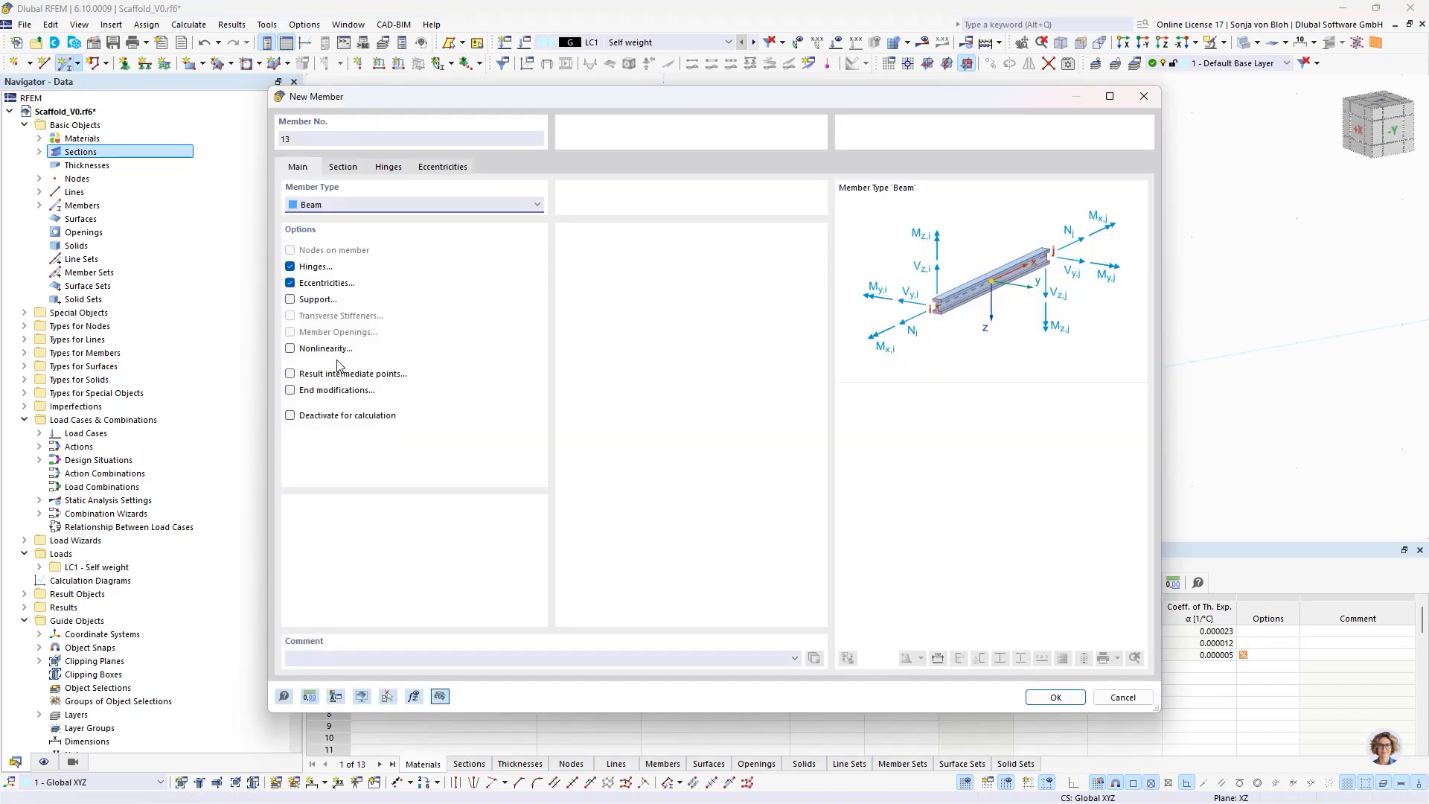
{"action": "left_click", "coordinate": [312, 656]}
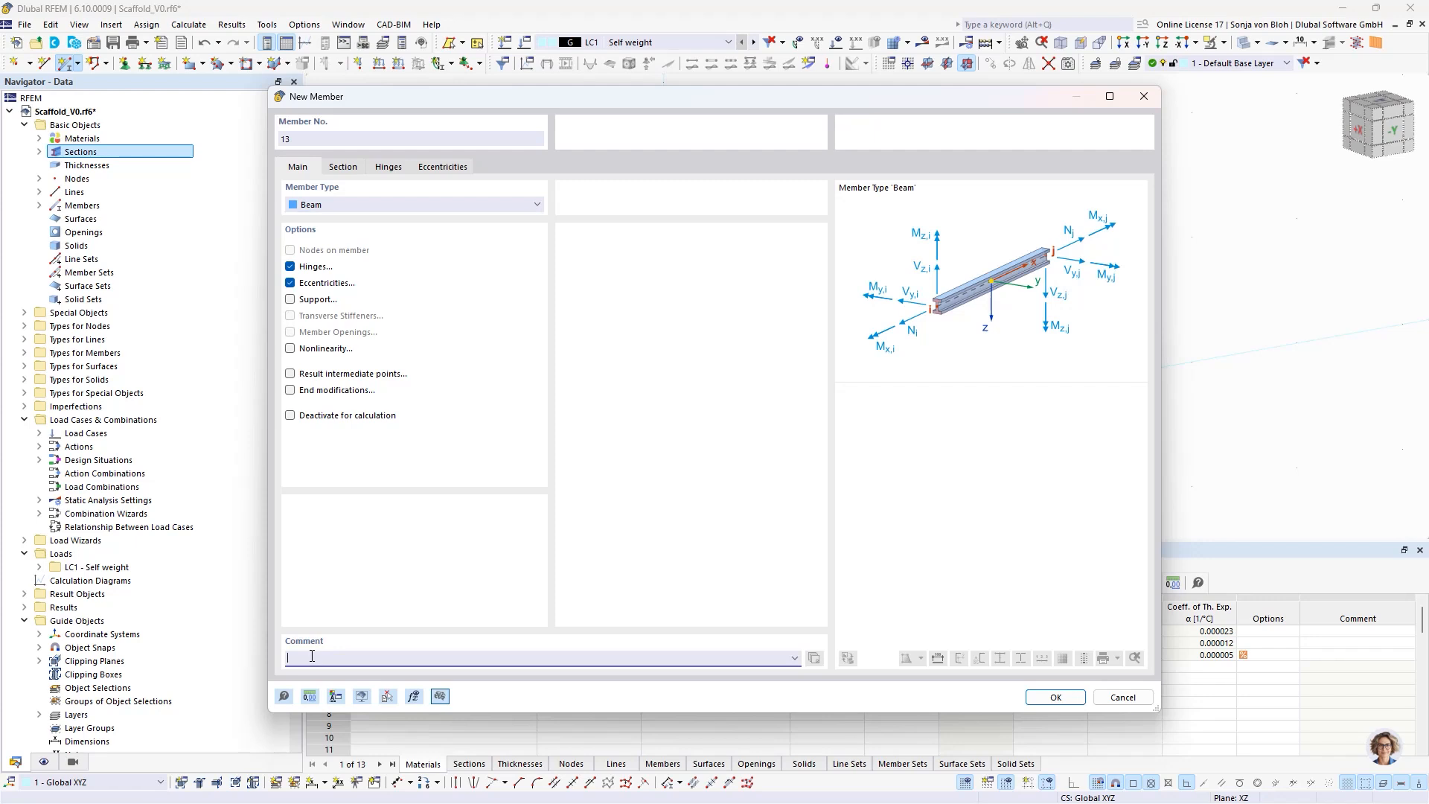
{"action": "type", "text": "Longitudianl diagonal"}
{"action": "left_click", "coordinate": [342, 166]}
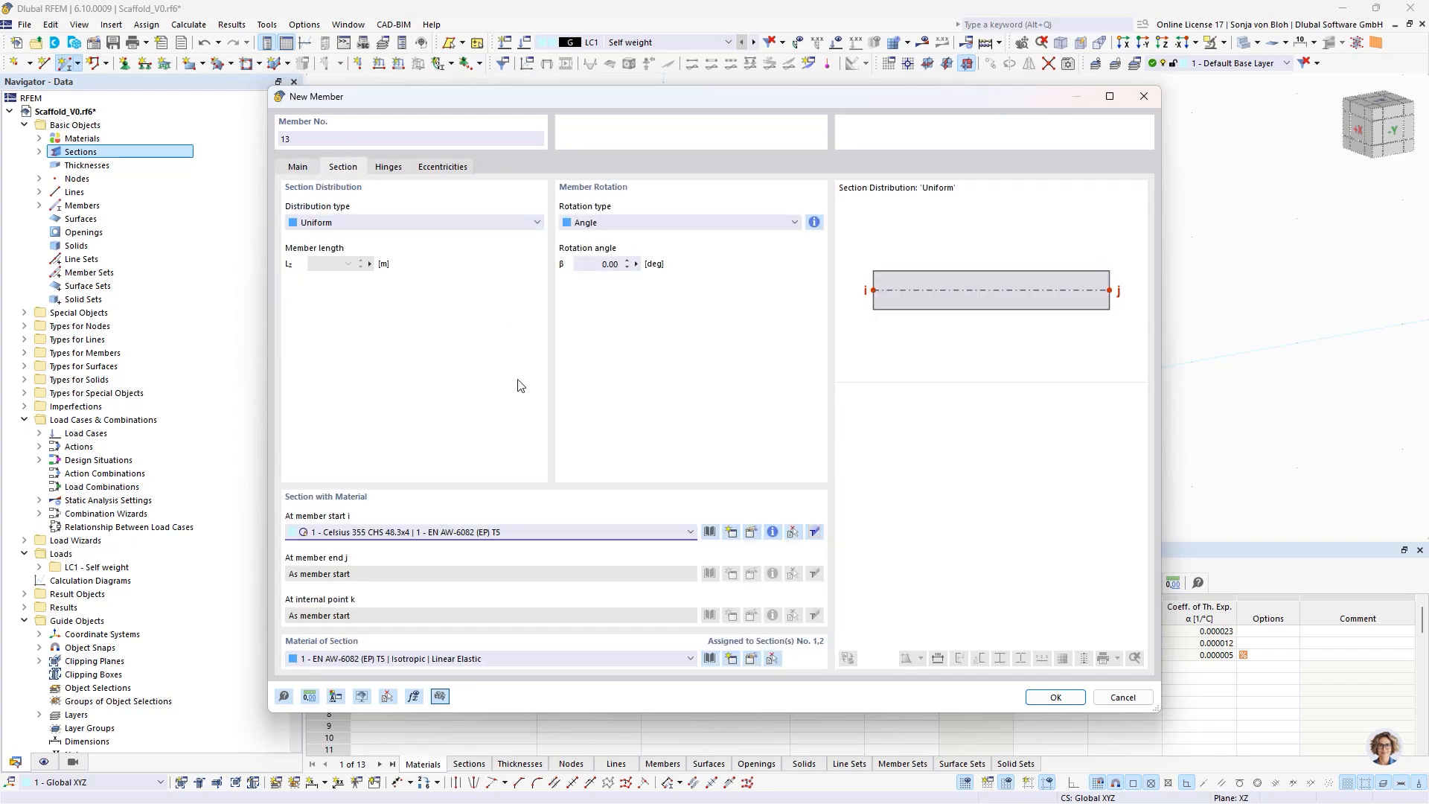
{"action": "left_click", "coordinate": [432, 533]}
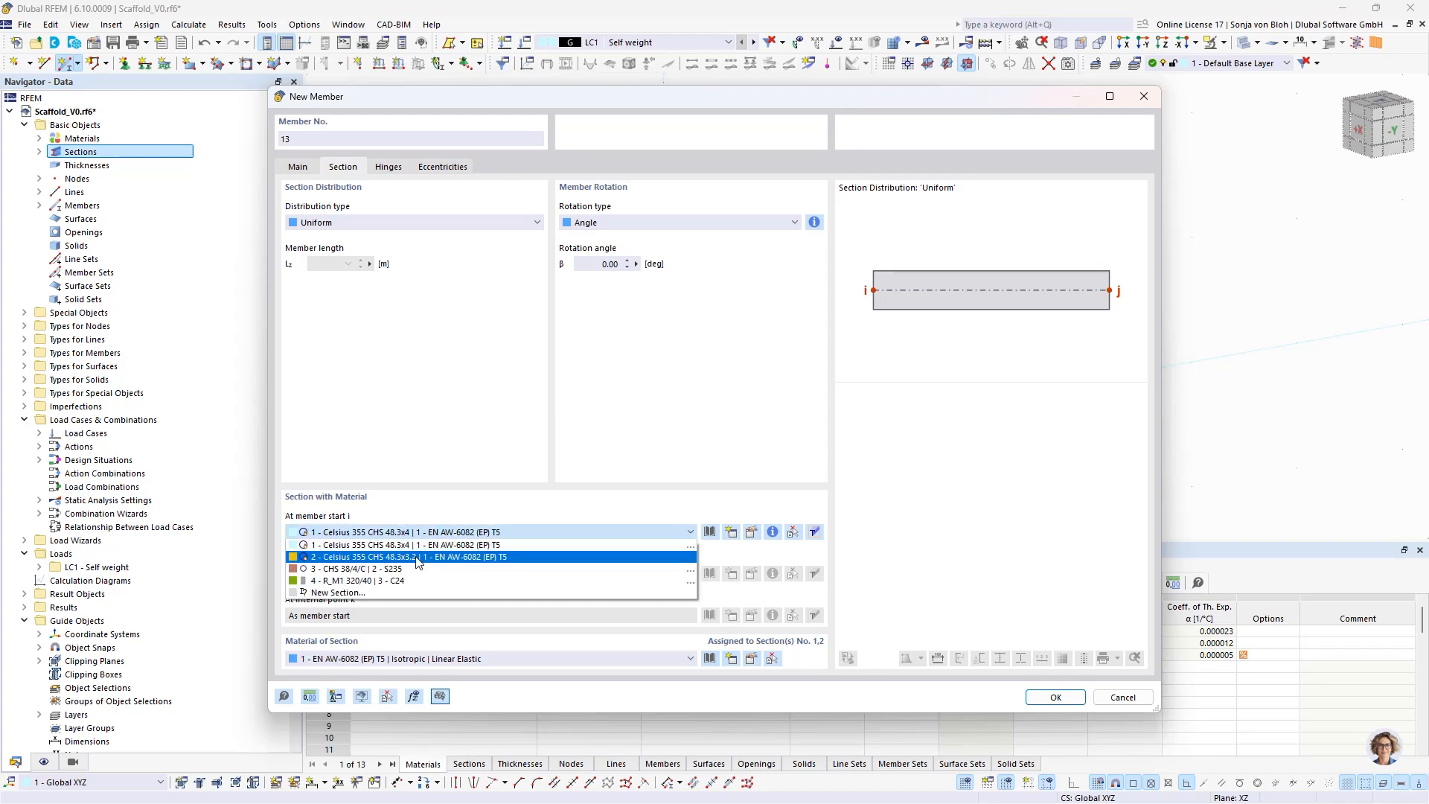
{"action": "left_click", "coordinate": [333, 558]}
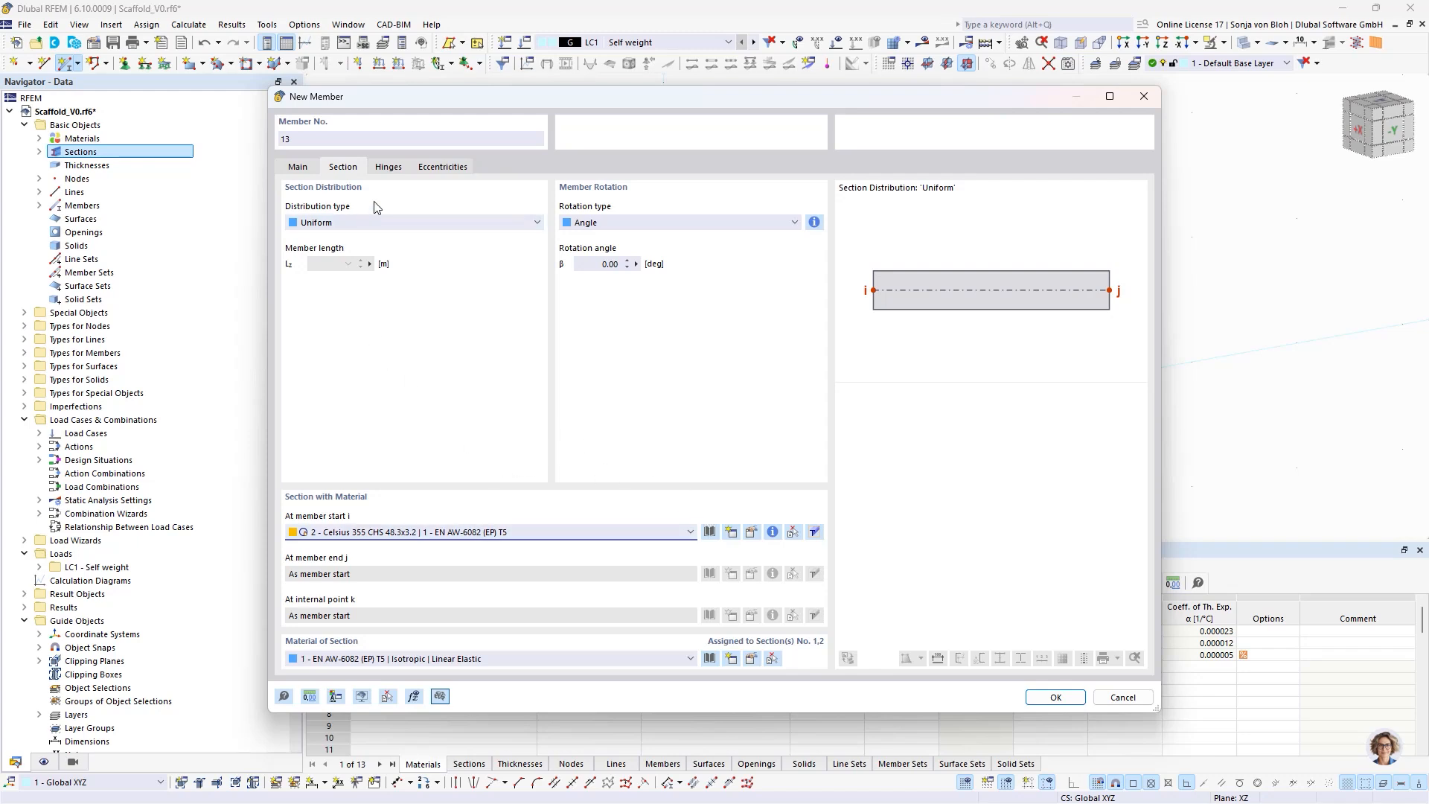
- Create a new hinge for the diagonal's member start, releasing ux with the Diagram nonlinearity
{"action": "left_click", "coordinate": [390, 168]}
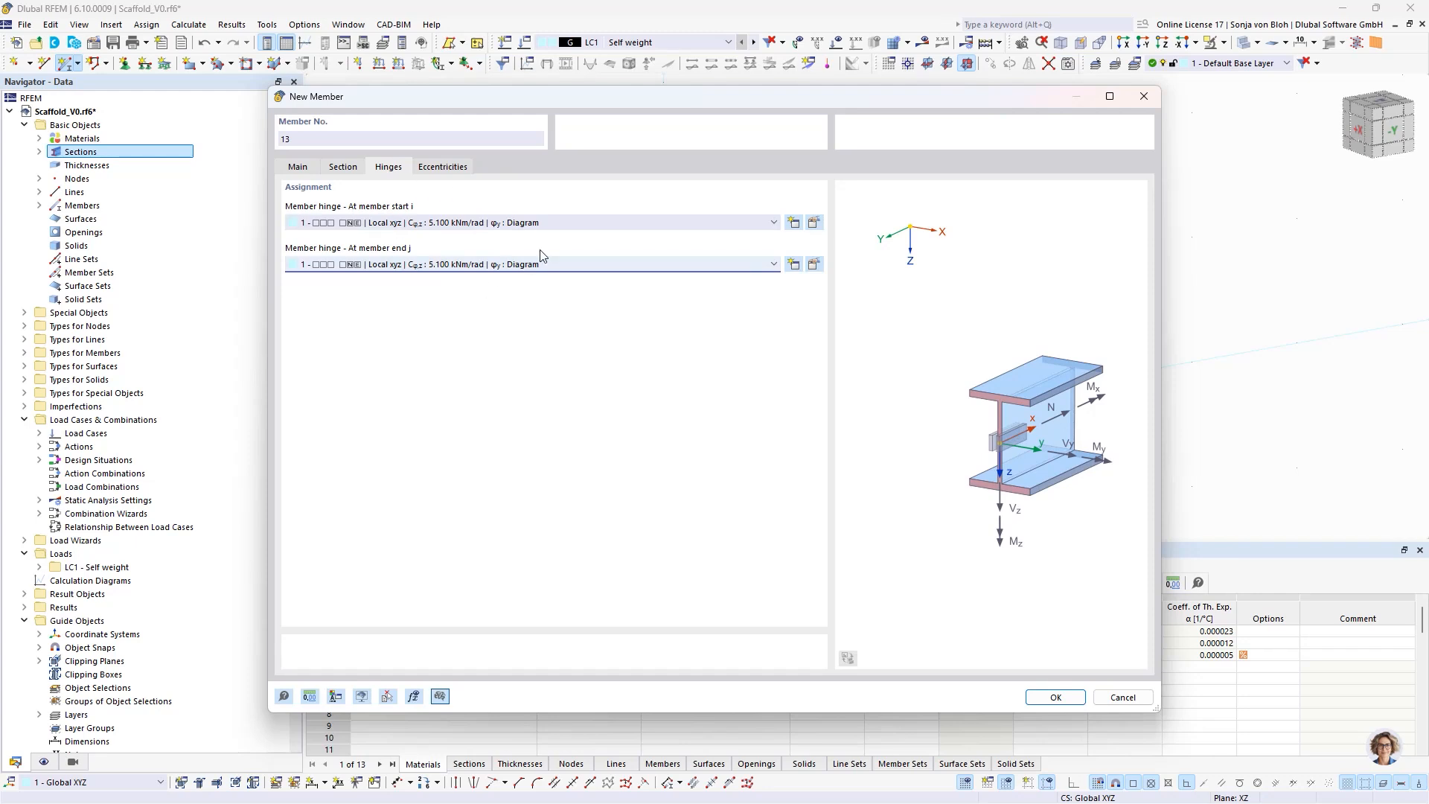
{"action": "left_click", "coordinate": [794, 223]}
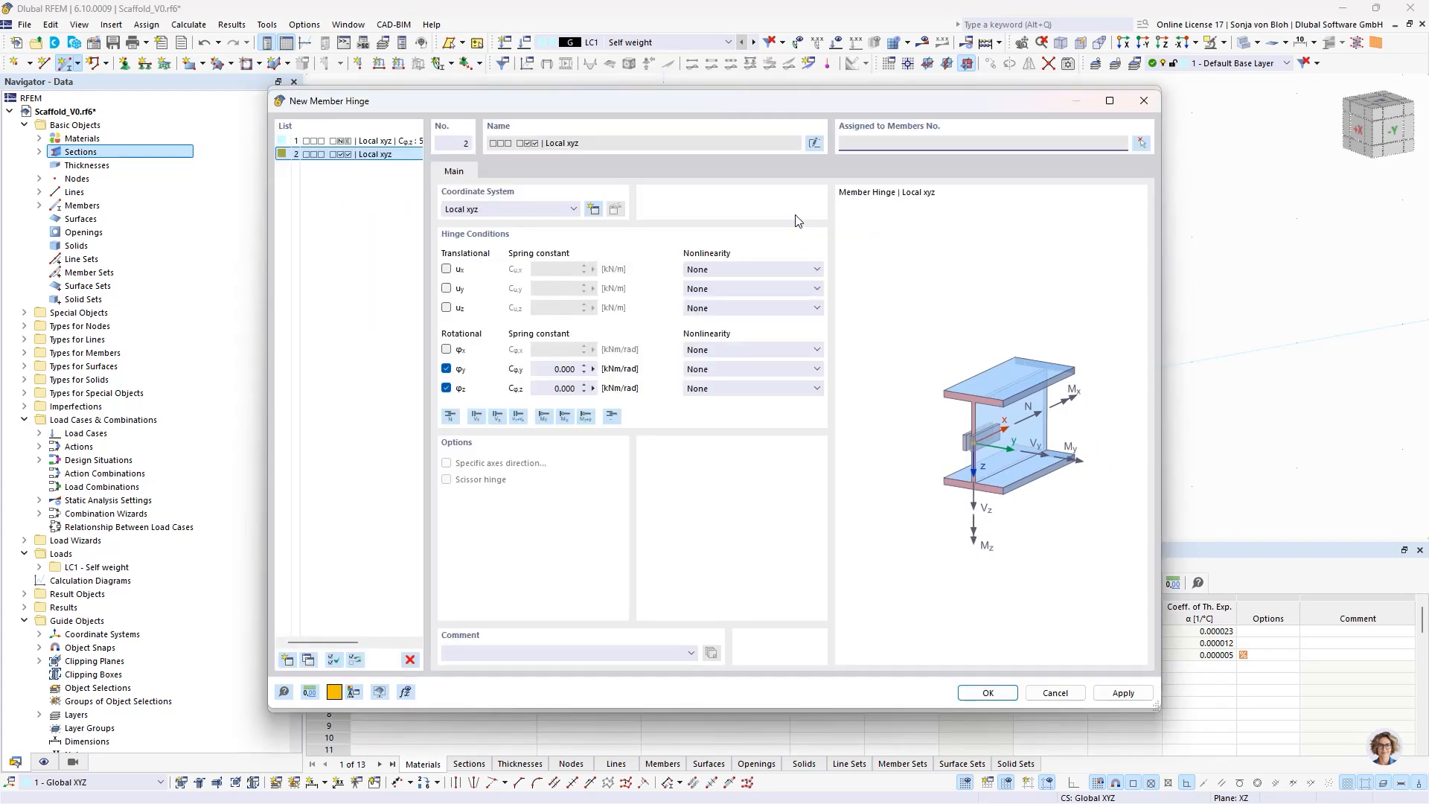
{"action": "left_click", "coordinate": [446, 268]}
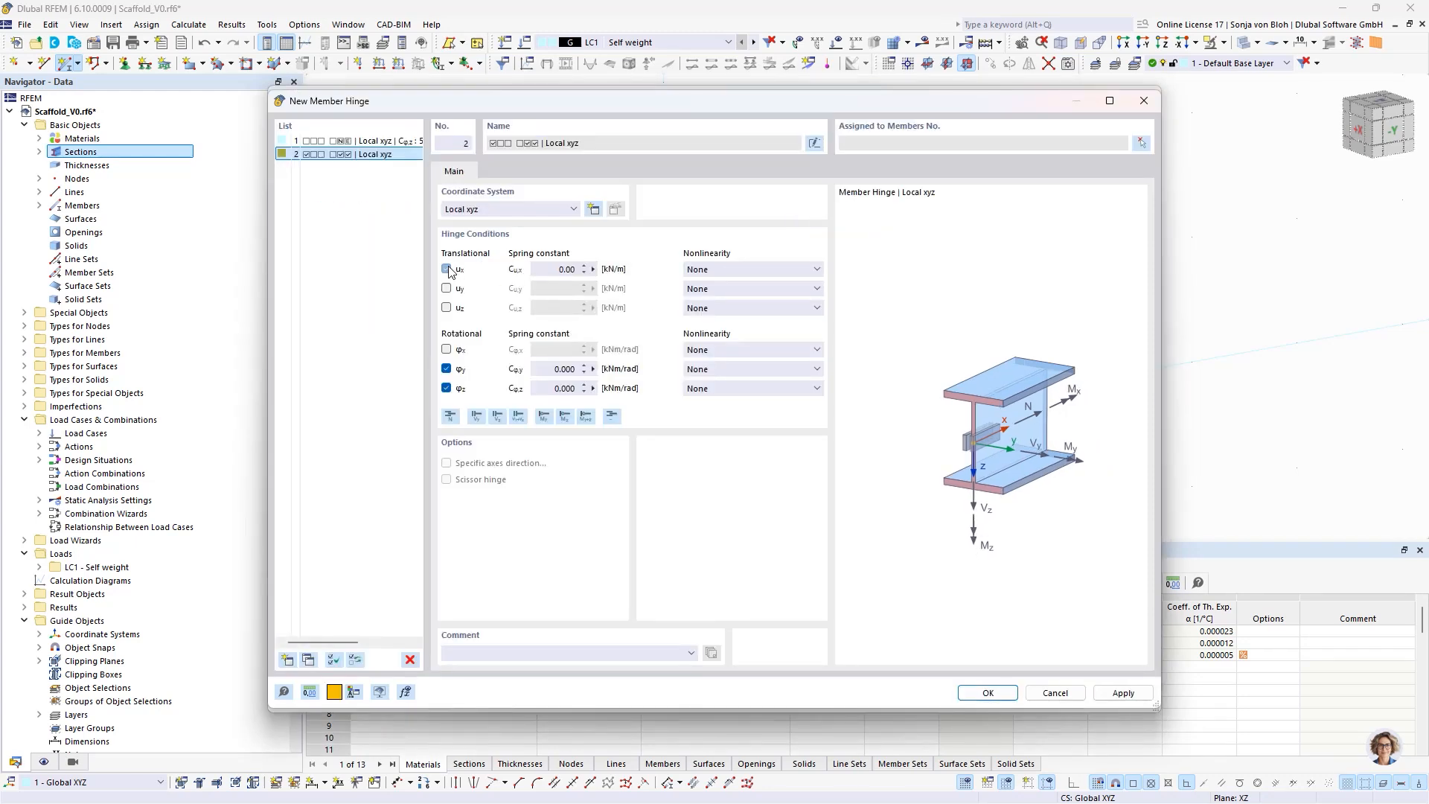
{"action": "left_click", "coordinate": [734, 269]}
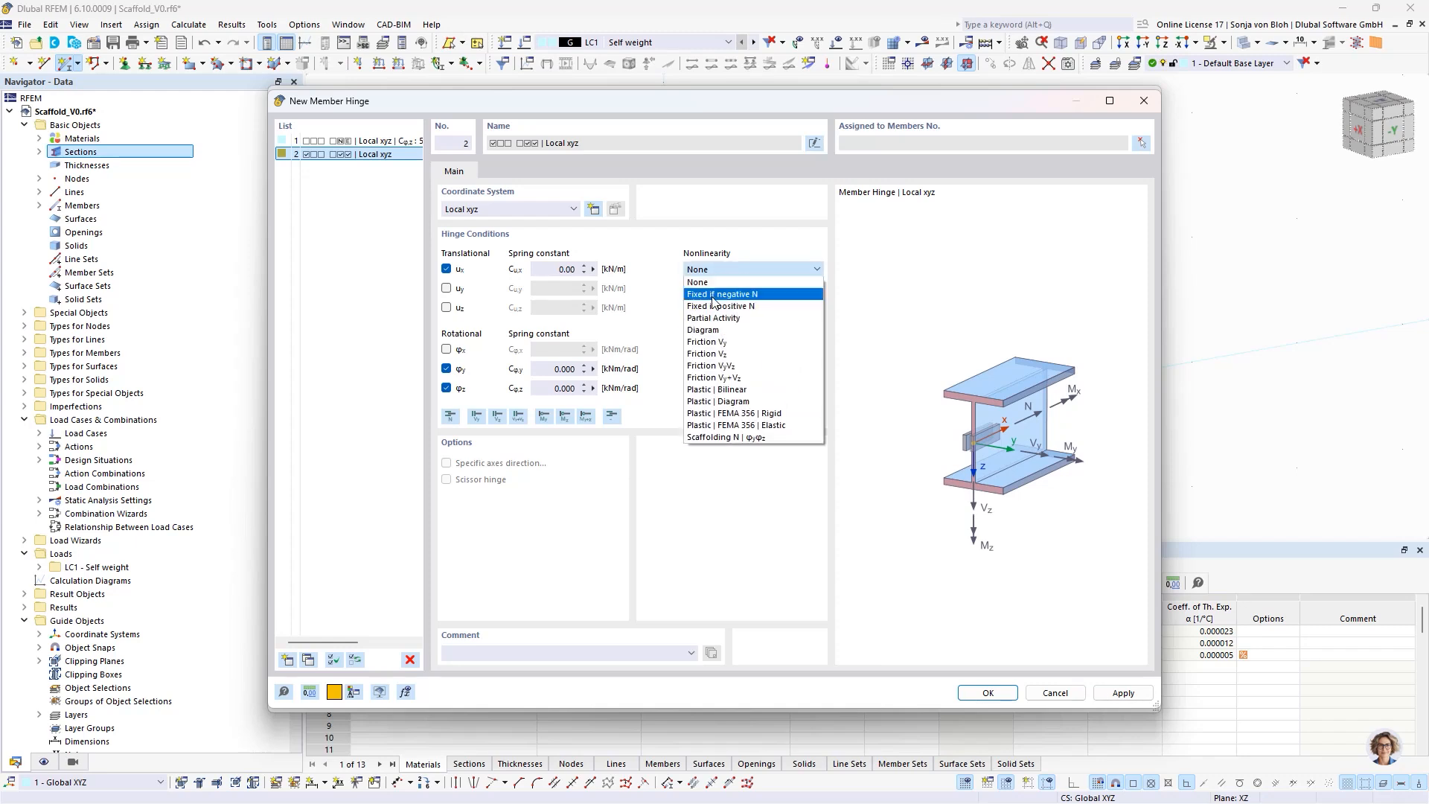
{"action": "left_click", "coordinate": [714, 330]}
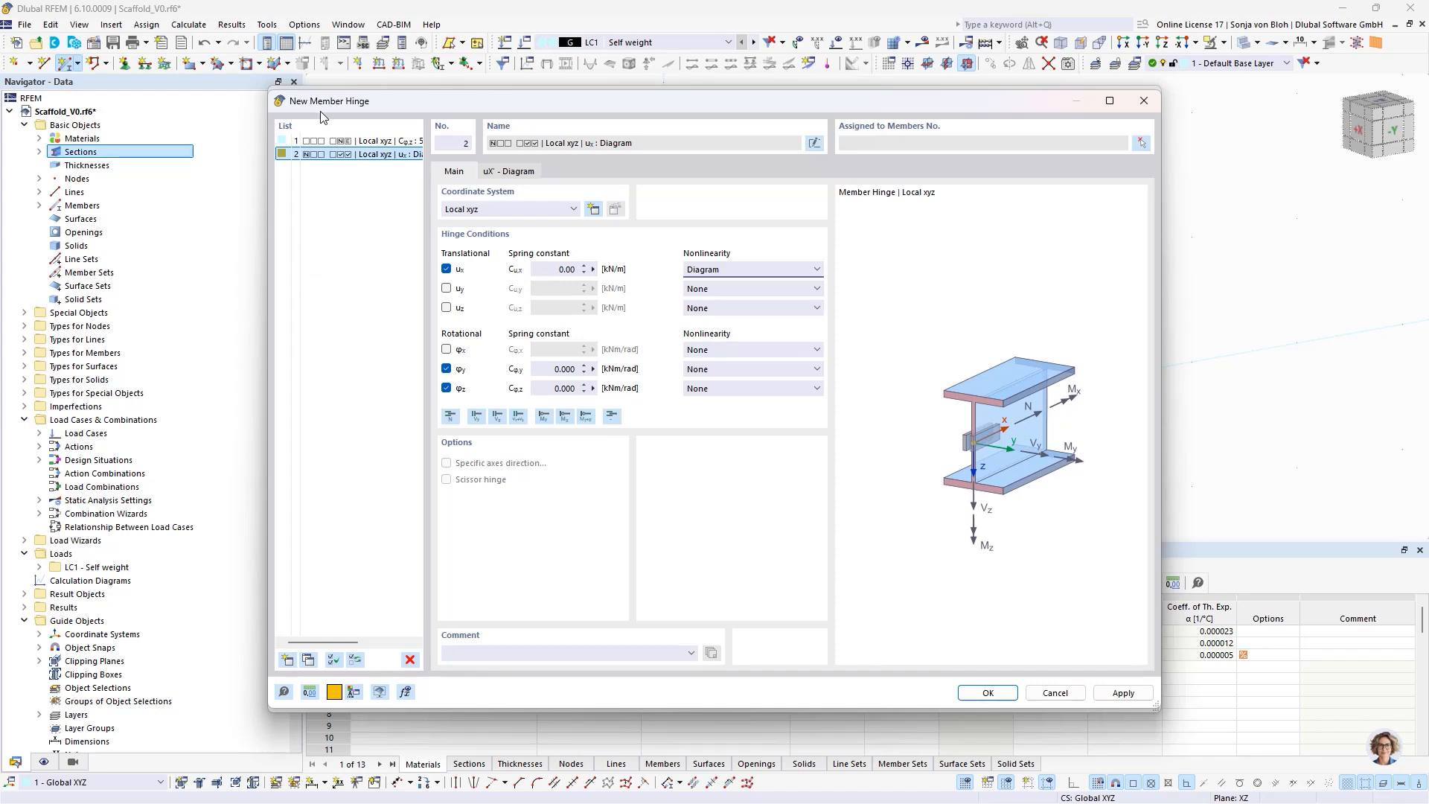
- Make the ux hinge diagram non-symmetric and enter its first point as -10.2 mm displacement with -16.6 kN force
{"action": "left_click", "coordinate": [505, 173]}
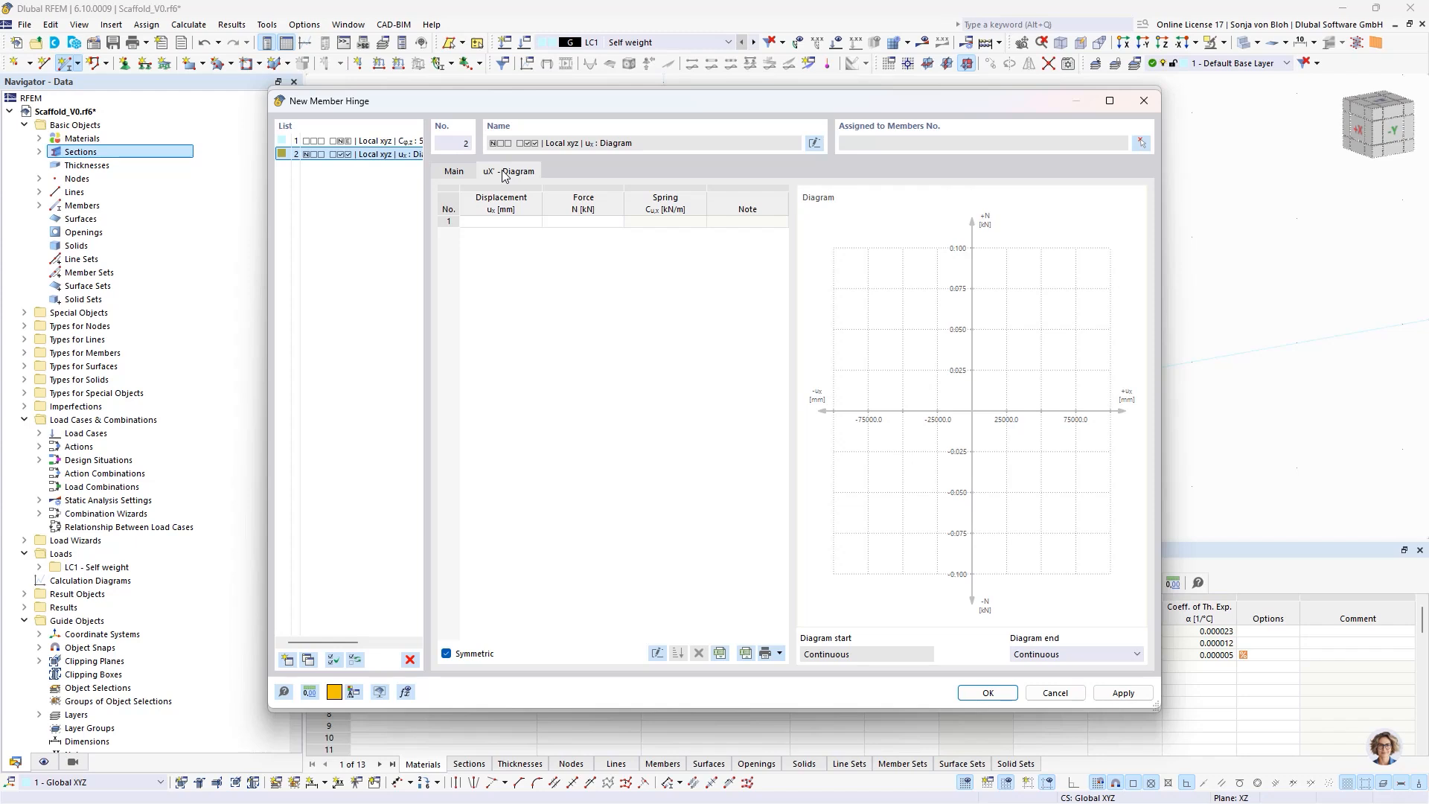
{"action": "left_click", "coordinate": [447, 655]}
{"action": "left_click", "coordinate": [497, 222]}
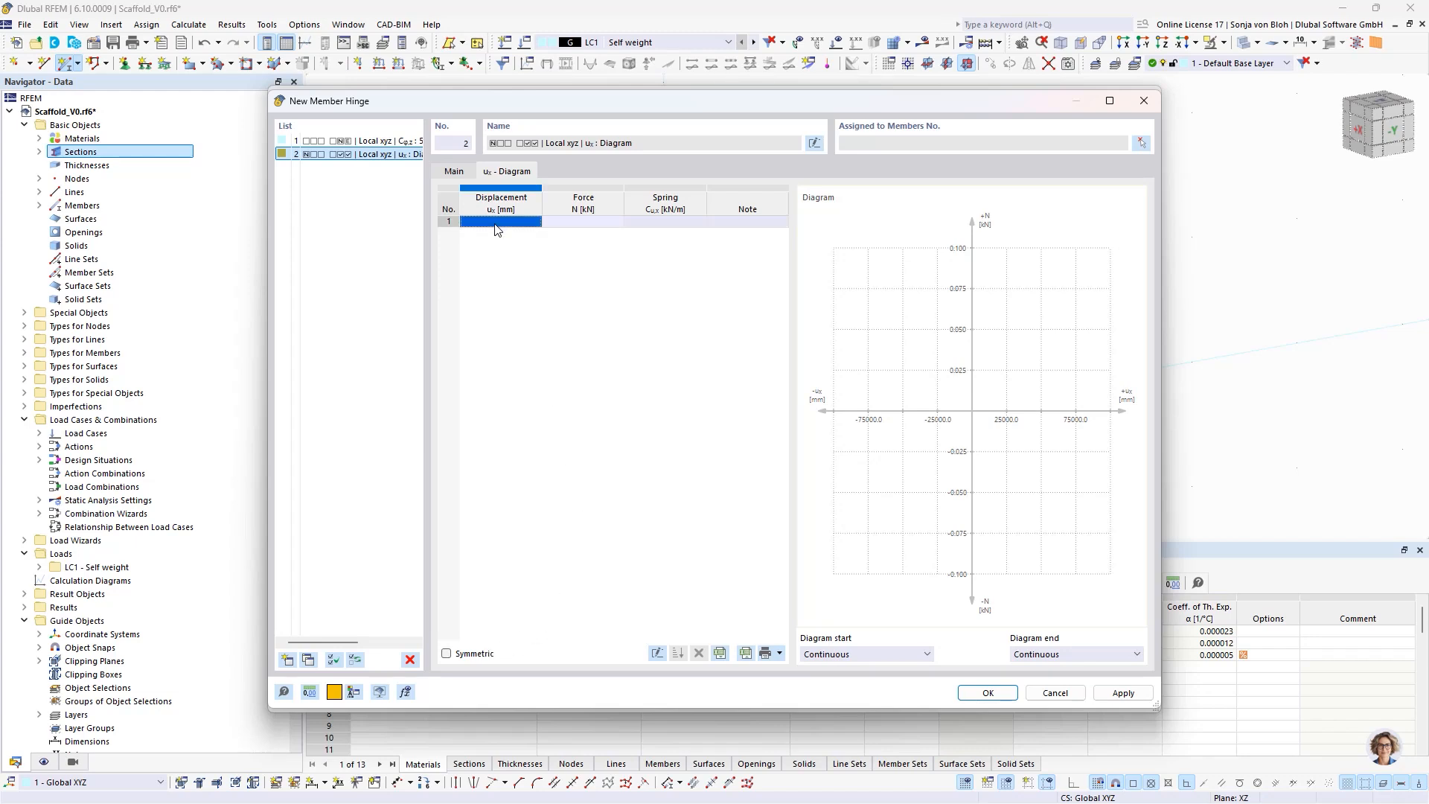
{"action": "left_click", "coordinate": [498, 226]}
{"action": "type", "text": "-10,2"}
{"action": "left_click", "coordinate": [578, 223]}
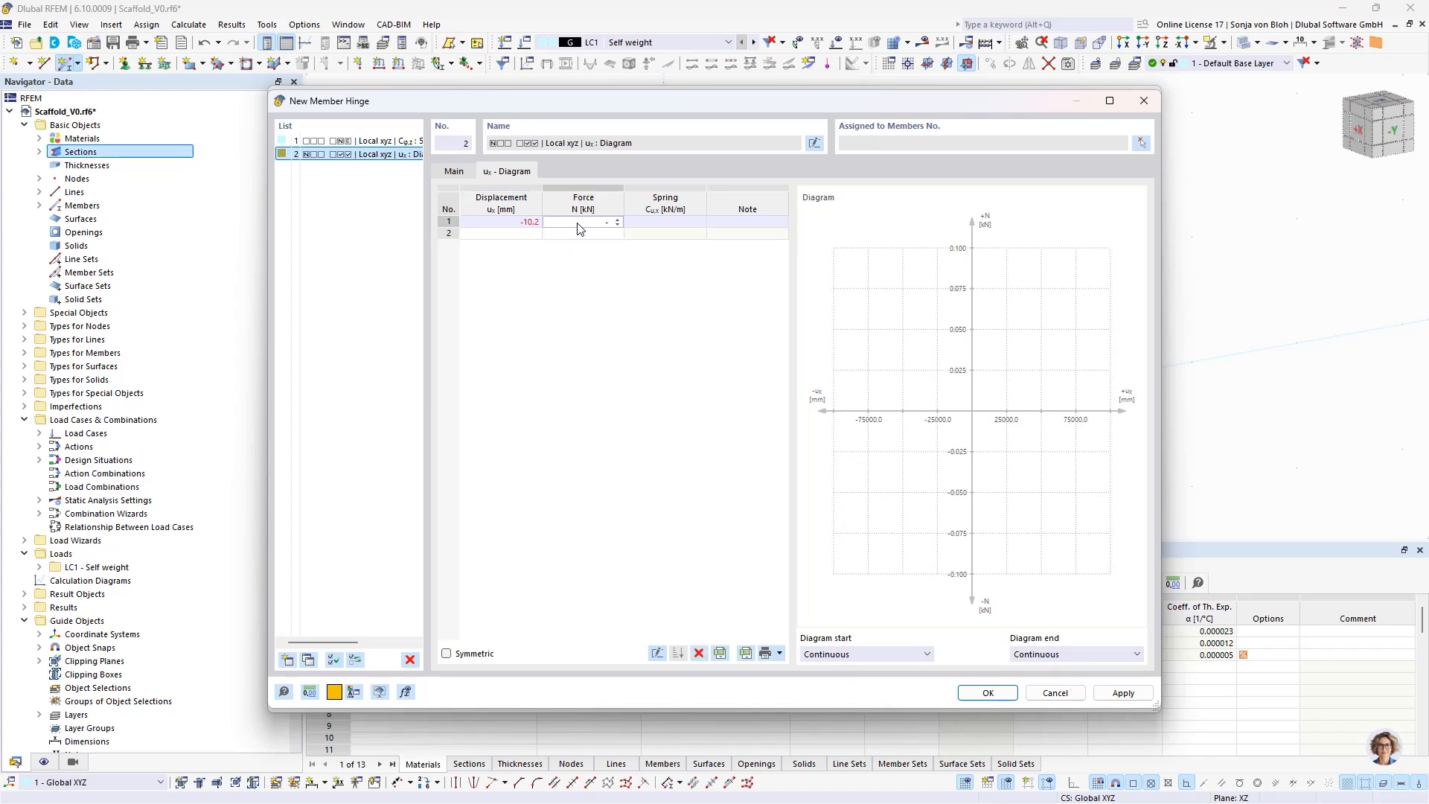
{"action": "type", "text": "-16,6"}
{"action": "key", "text": "Return"}
- Add the diagram points 0 mm with 0 kN and 12.9 mm with 18 kN to the ux hinge diagram
{"action": "left_click", "coordinate": [518, 236]}
{"action": "type", "text": "0"}
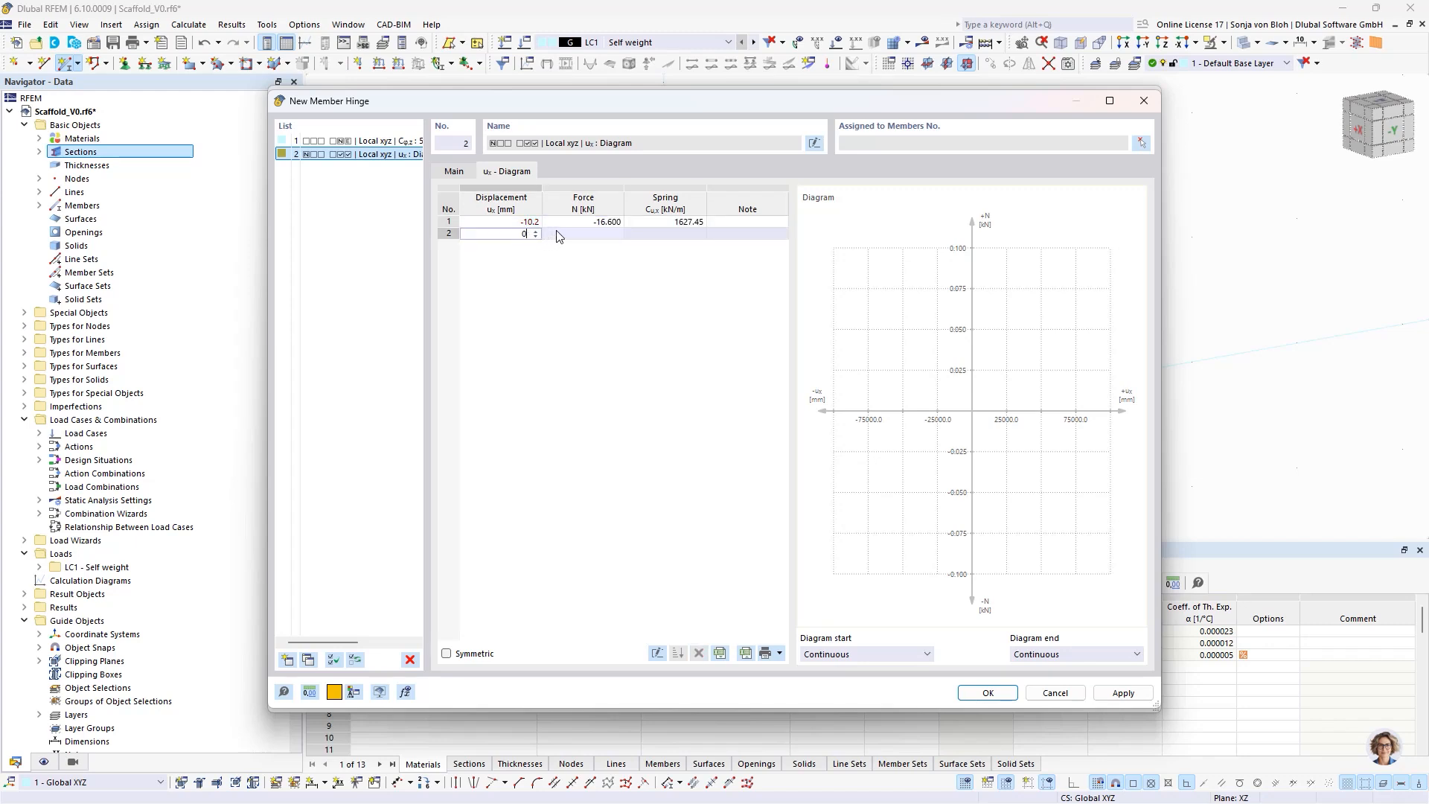
{"action": "left_click", "coordinate": [575, 234]}
{"action": "type", "text": "0"}
{"action": "left_click", "coordinate": [523, 246]}
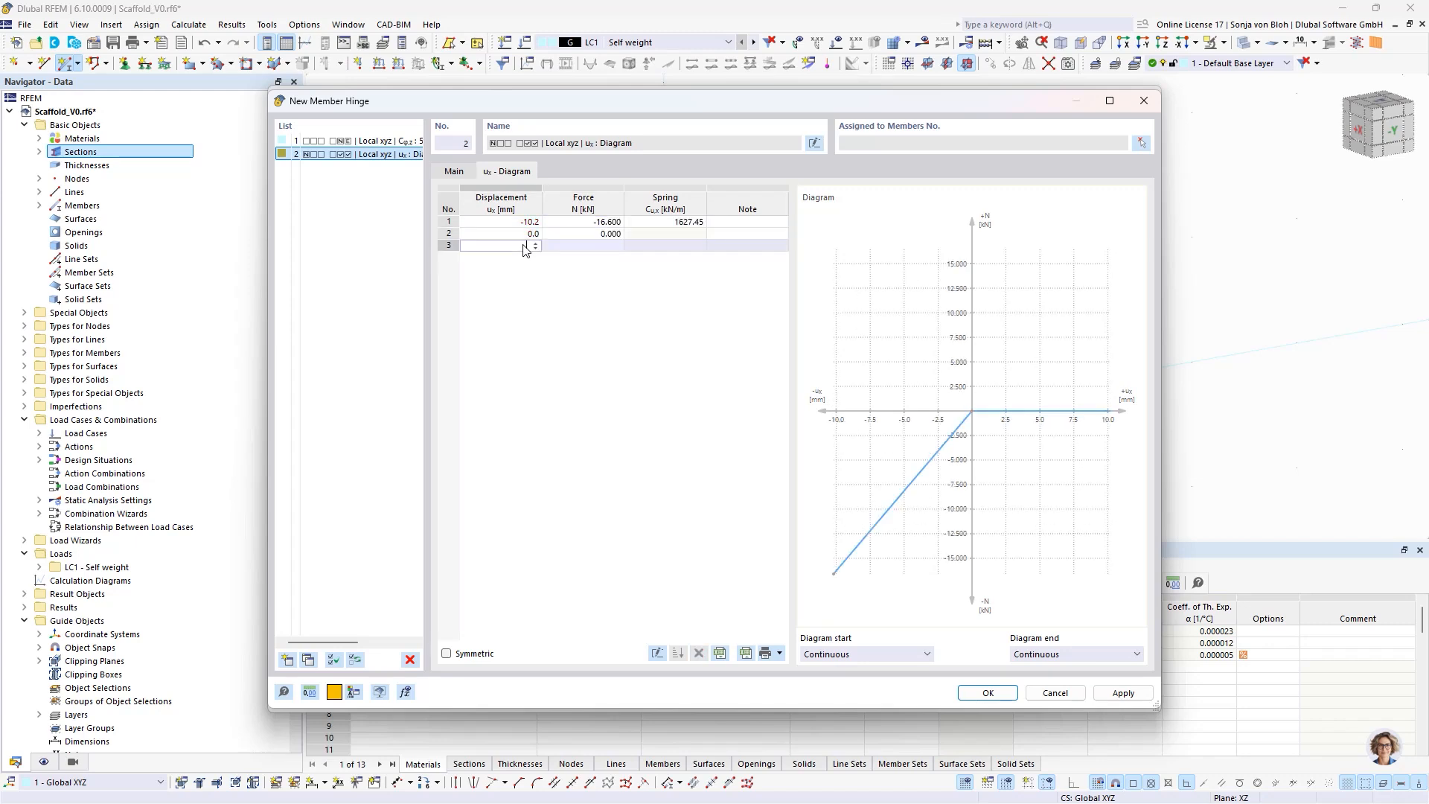
{"action": "type", "text": "12,9"}
{"action": "left_click", "coordinate": [583, 246]}
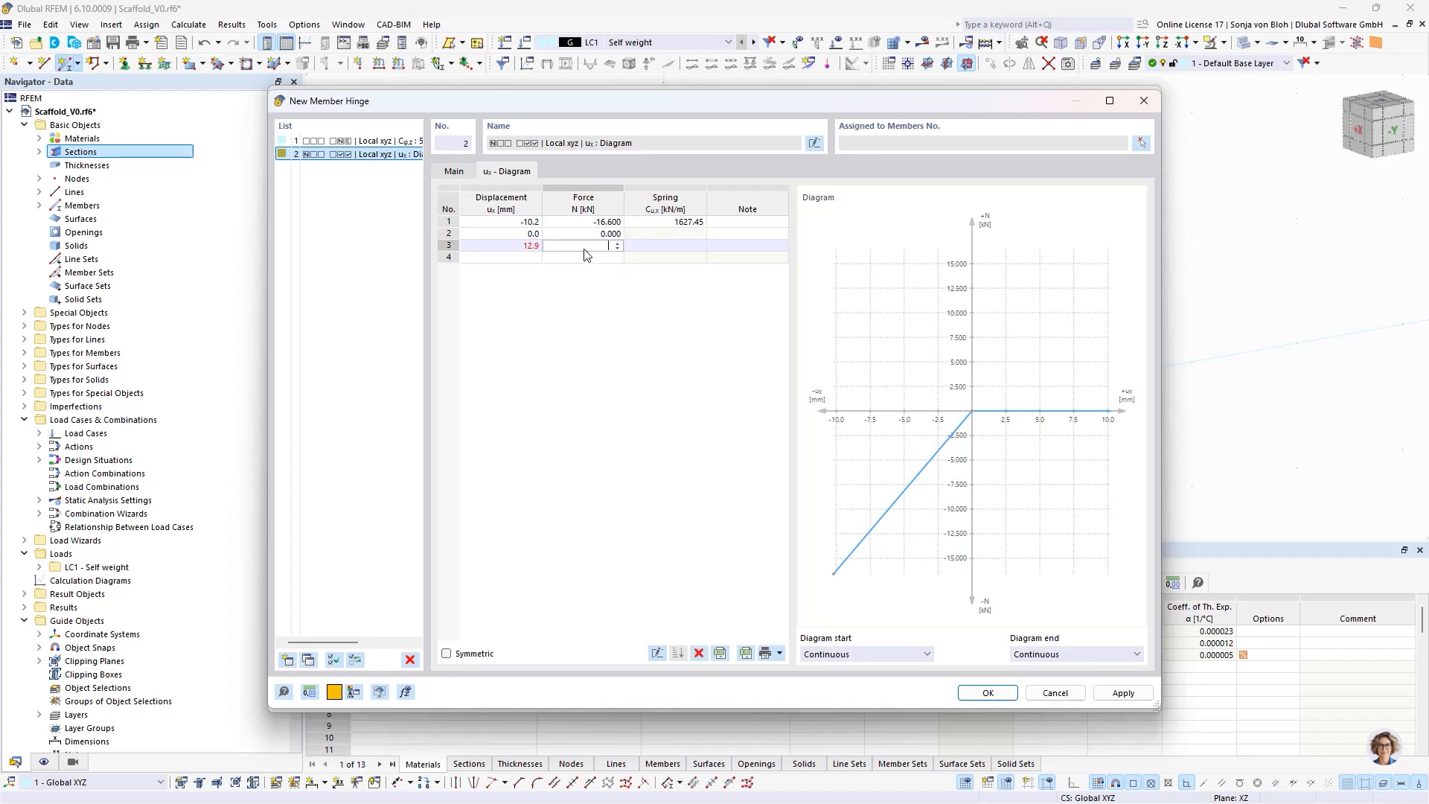
{"action": "type", "text": "18"}
{"action": "key", "text": "Return"}
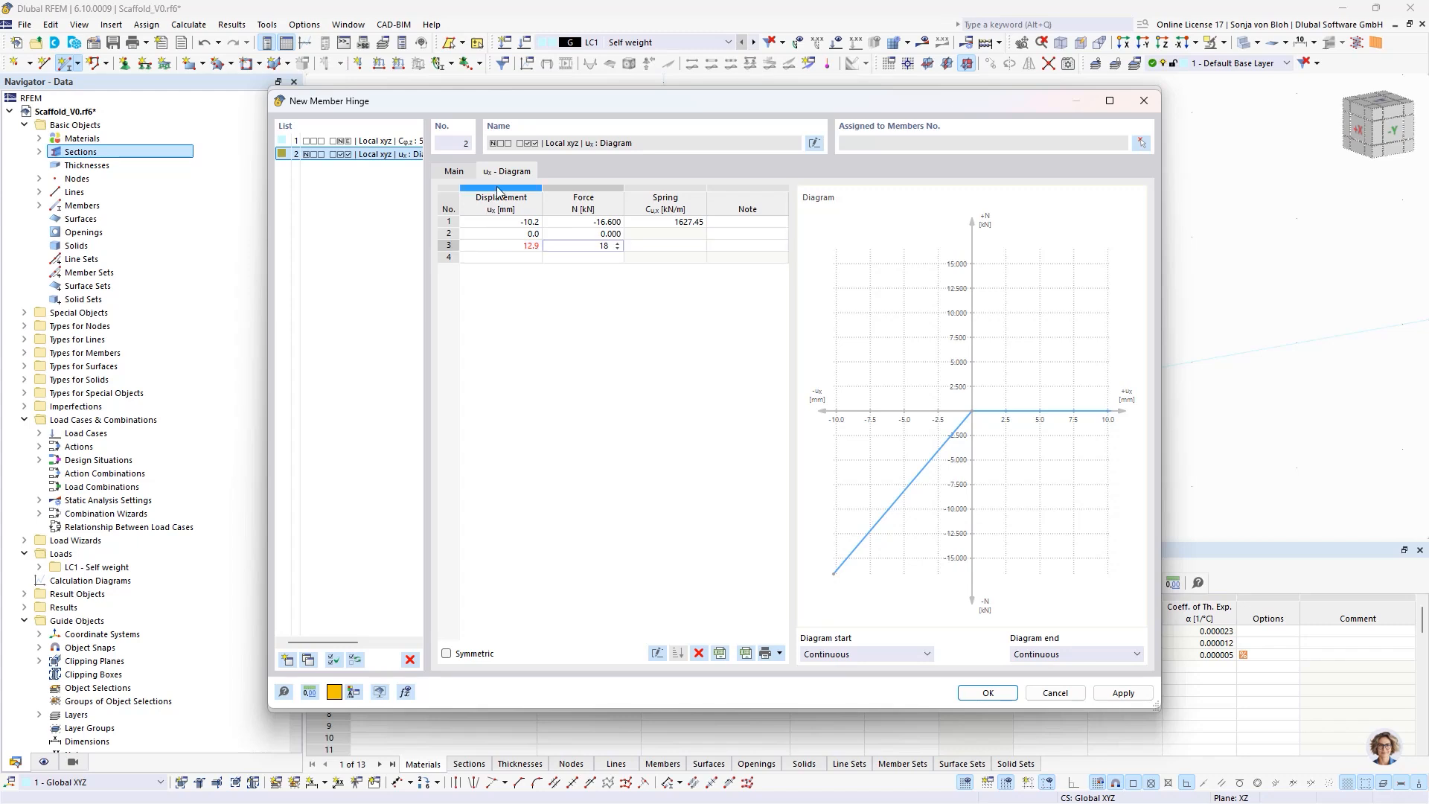
- Remove the φz release from the new hinge and assign hinge 2 to the diagonal's member end as well
{"action": "left_click", "coordinate": [454, 171]}
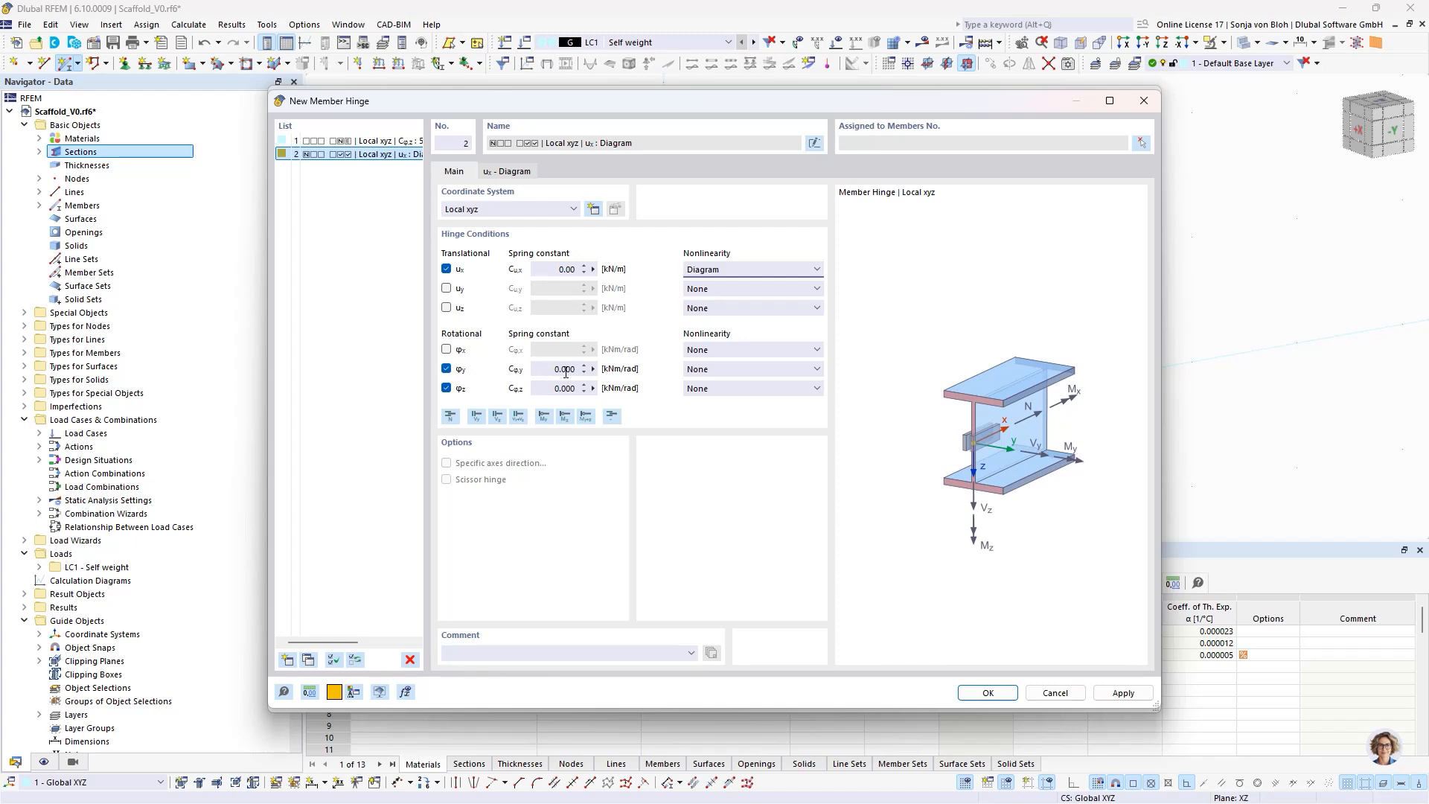
{"action": "left_click", "coordinate": [448, 388]}
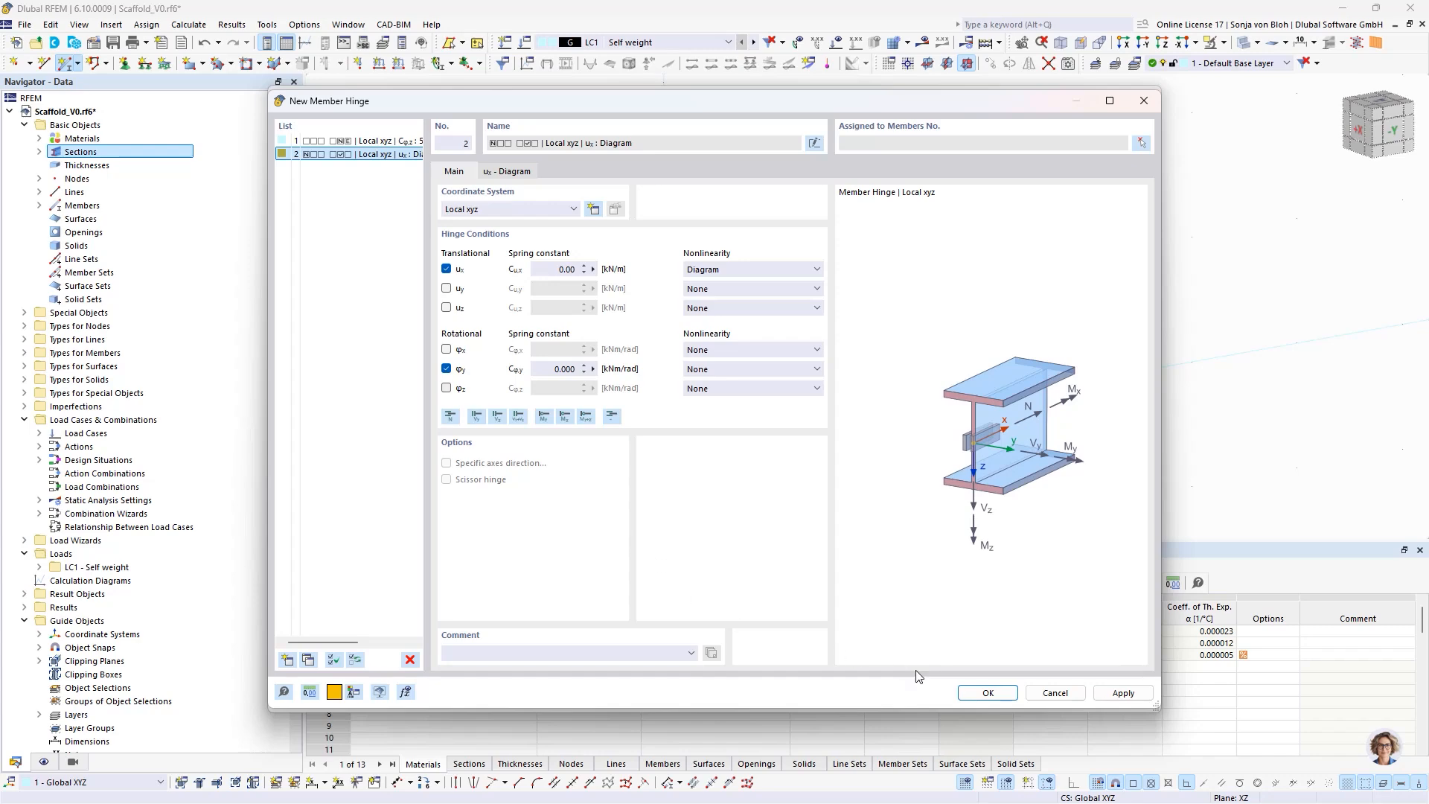
{"action": "left_click", "coordinate": [986, 692]}
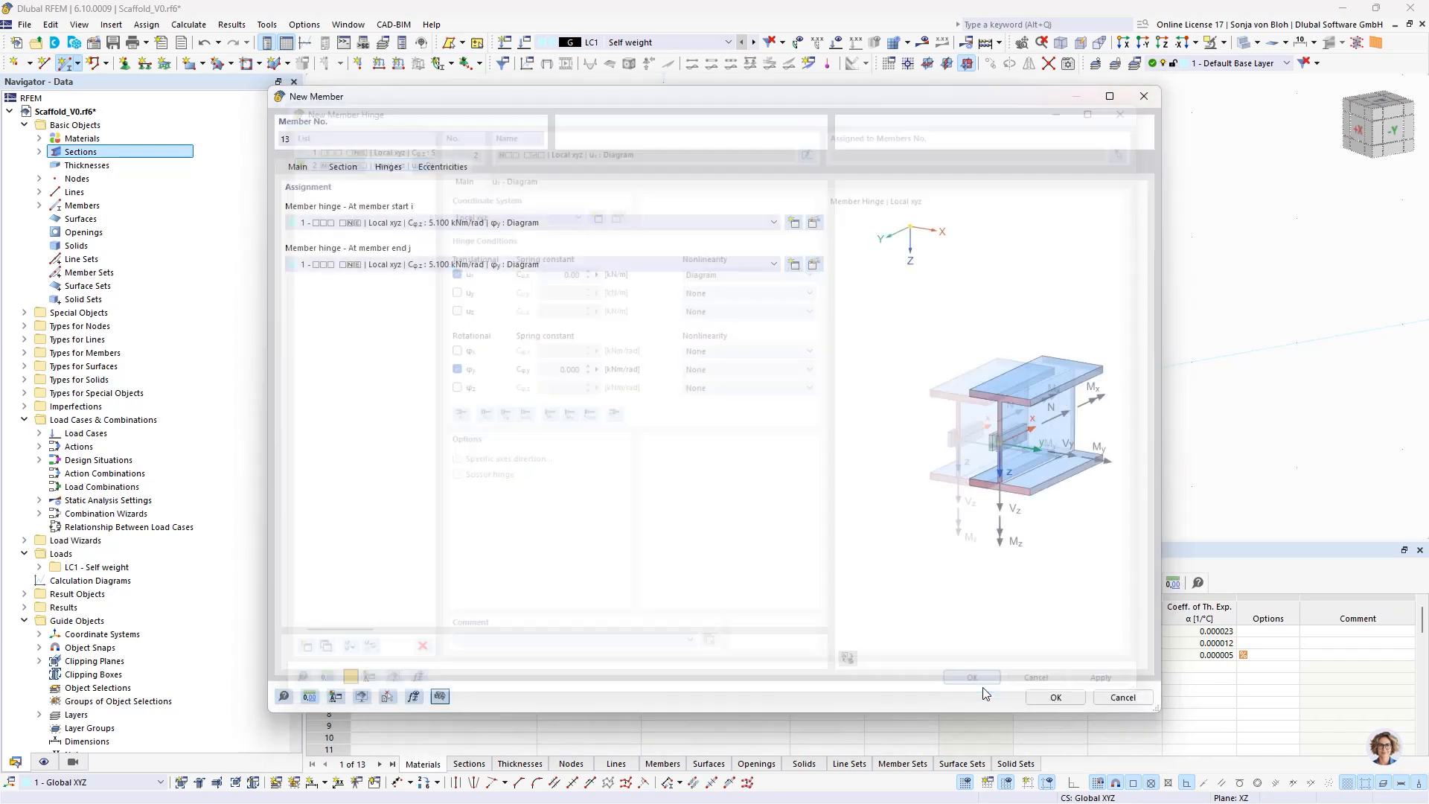
{"action": "left_click", "coordinate": [685, 270]}
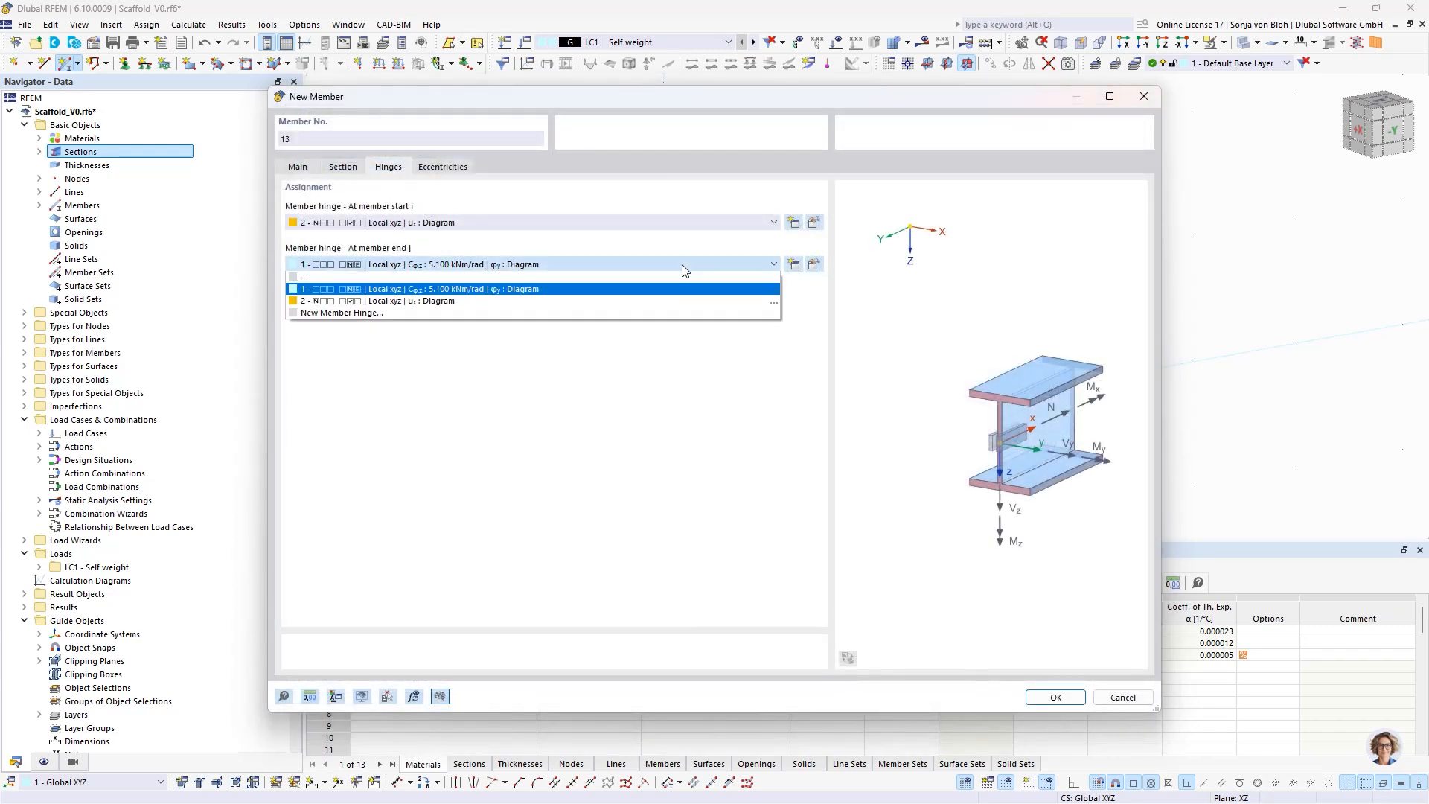
{"action": "left_click", "coordinate": [630, 304]}
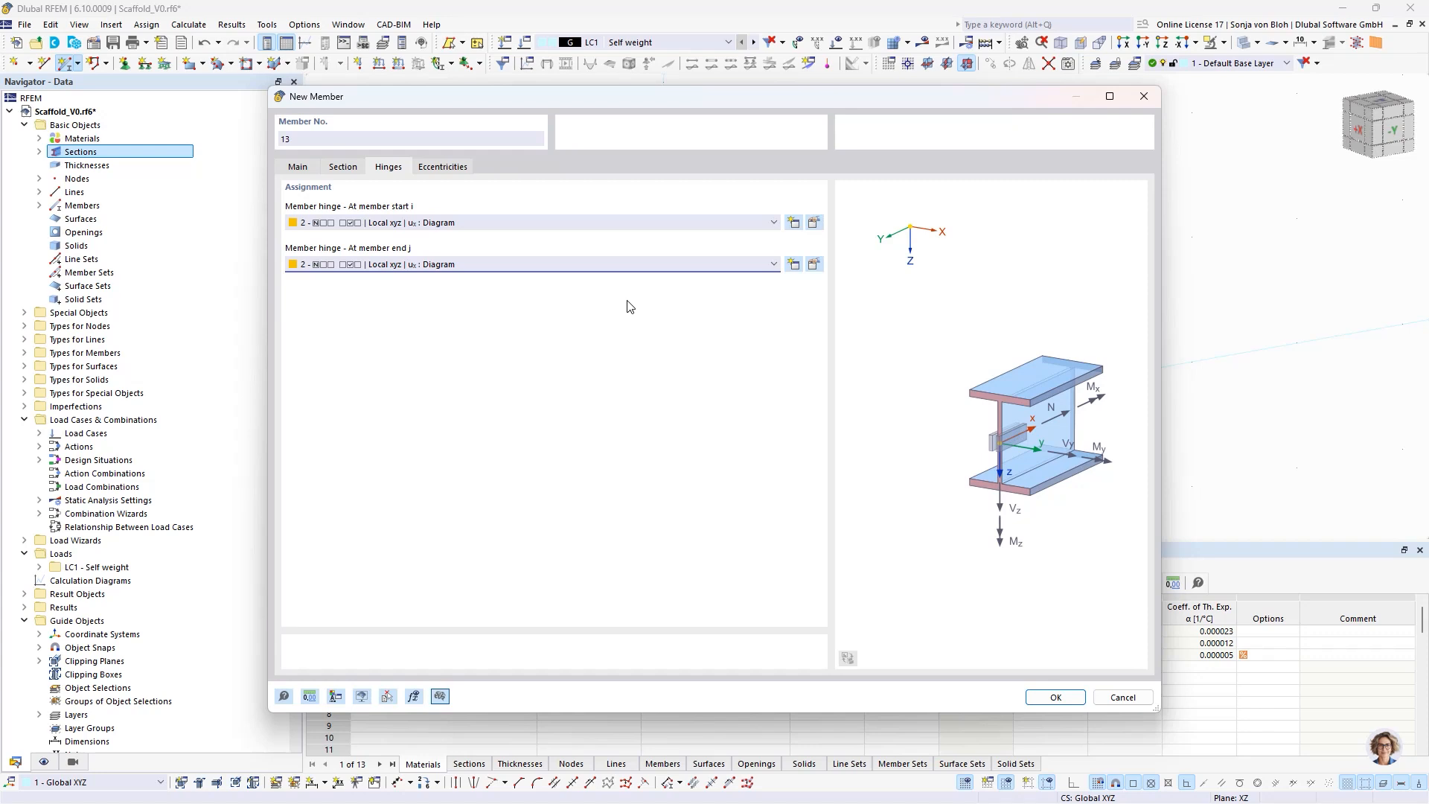
- Create an absolute eccentricity in Global XYZ for the diagonal's member start with eX -77 mm and eY 50 mm
{"action": "left_click", "coordinate": [460, 167]}
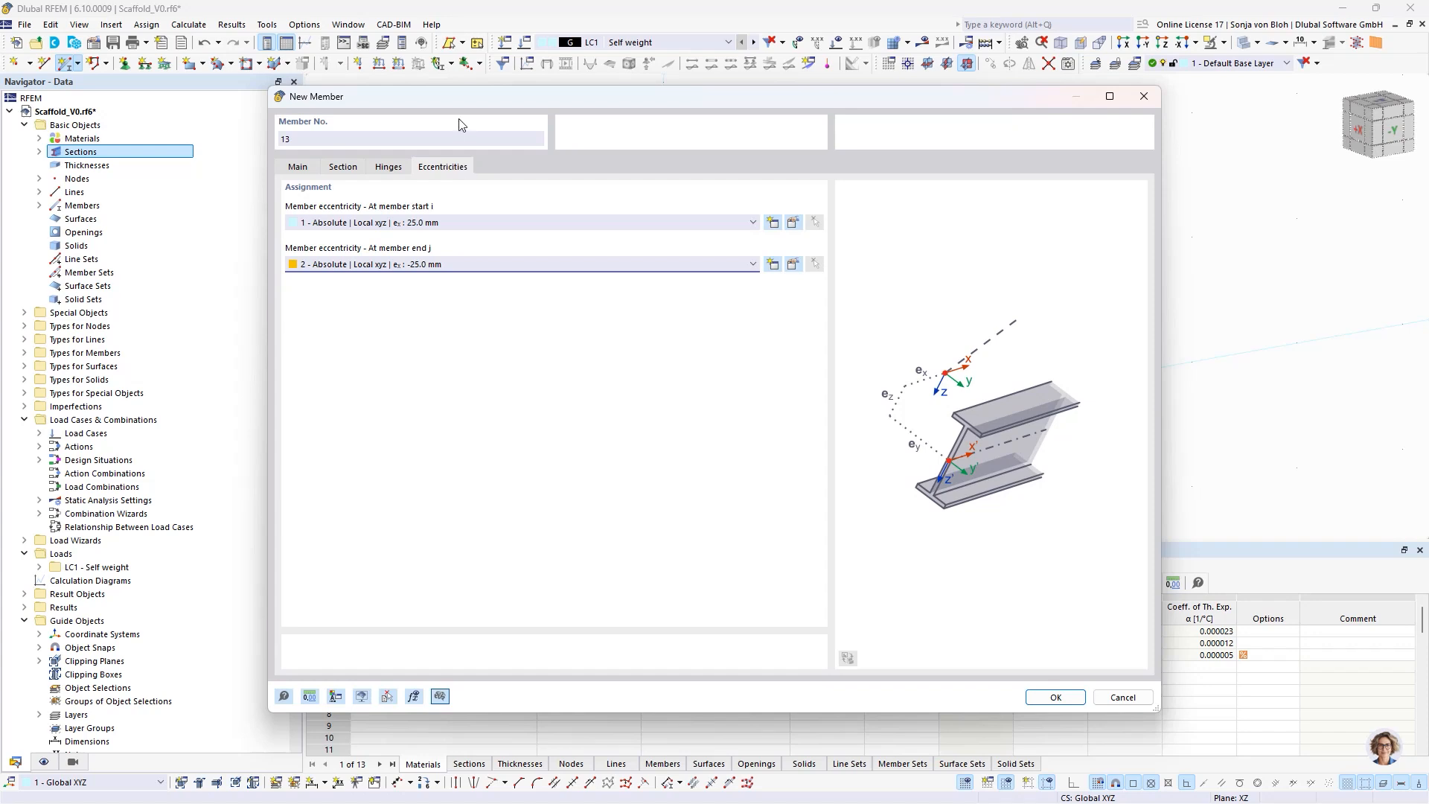
{"action": "left_click", "coordinate": [778, 222]}
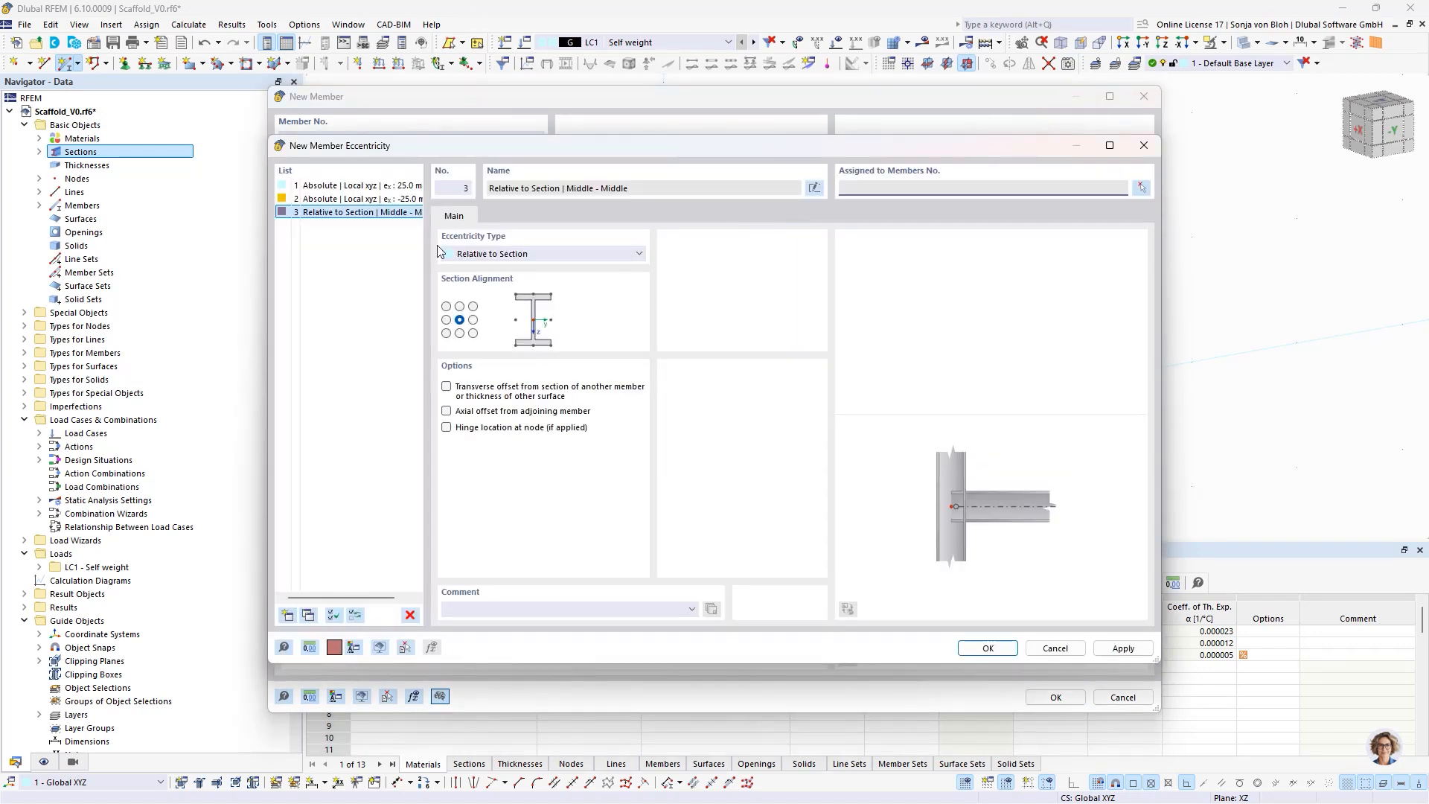
{"action": "left_click", "coordinate": [526, 253]}
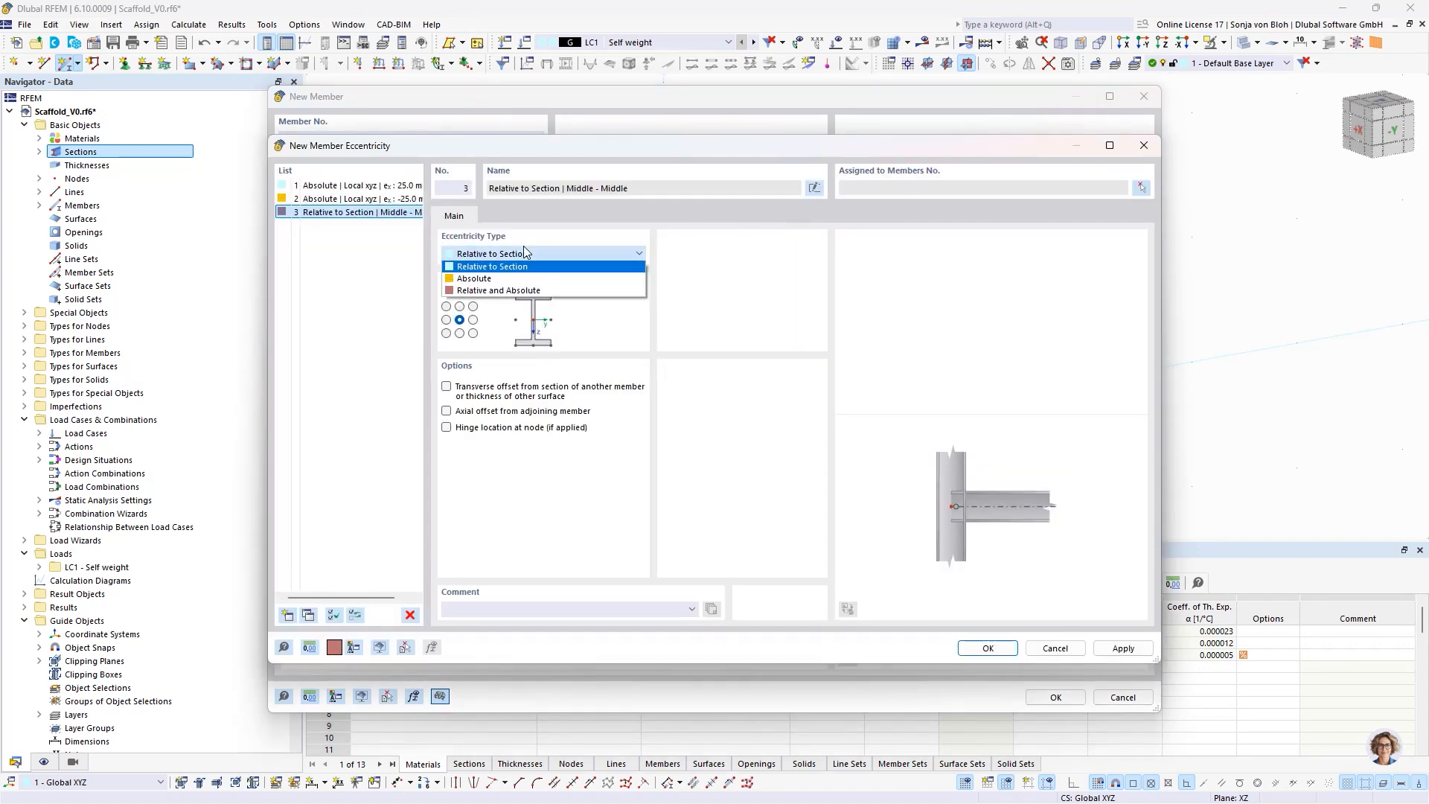
{"action": "left_click", "coordinate": [487, 280]}
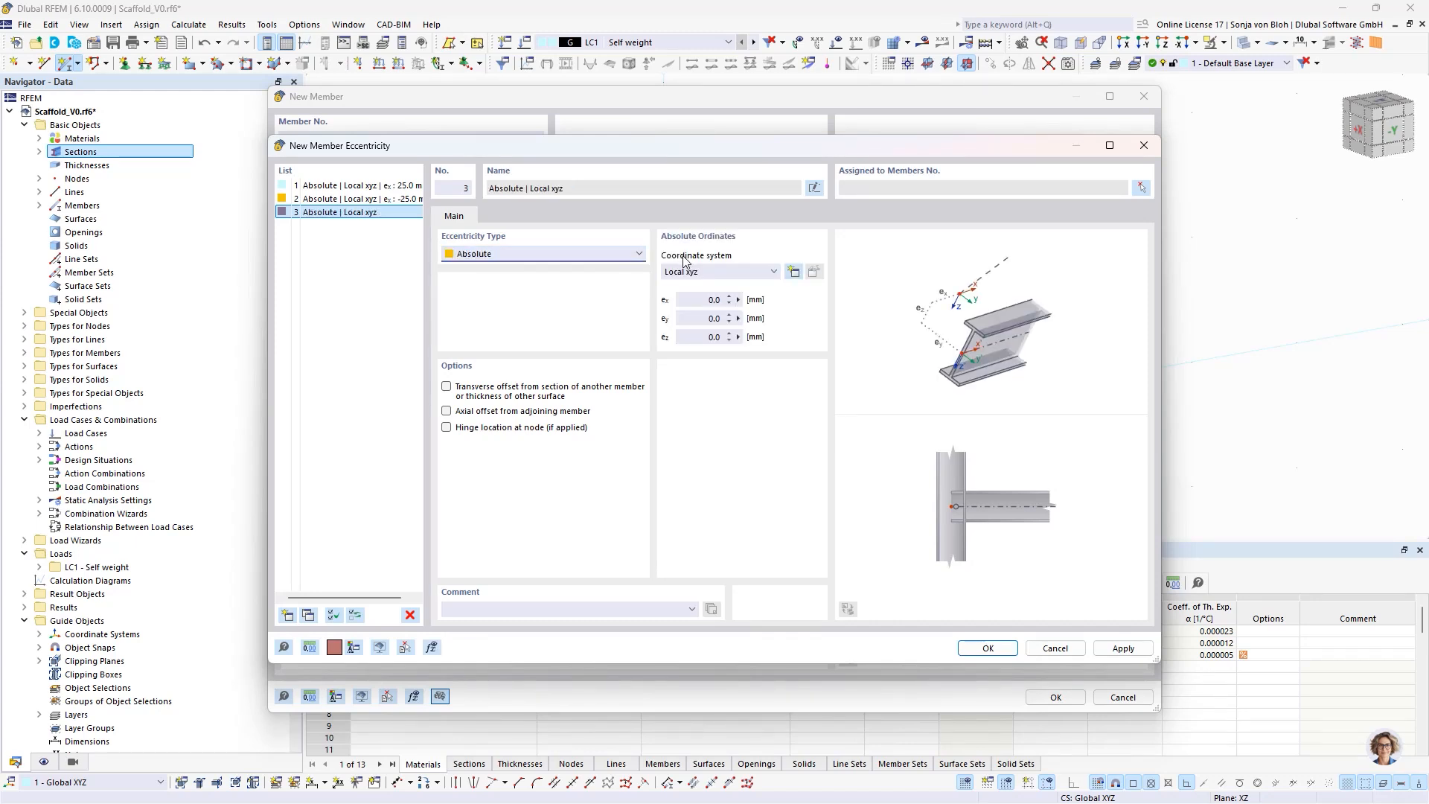
{"action": "left_click", "coordinate": [719, 275]}
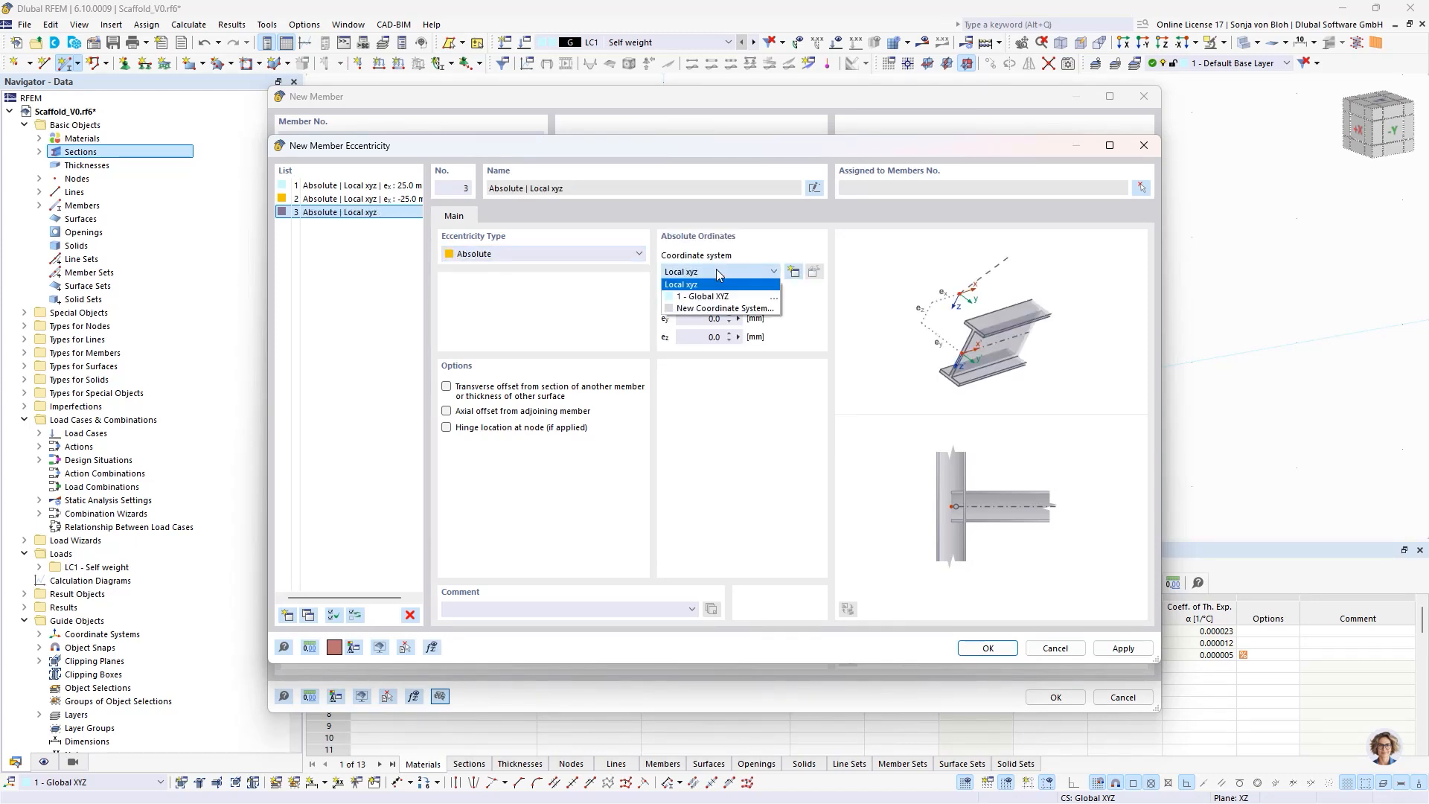
{"action": "left_click", "coordinate": [694, 297]}
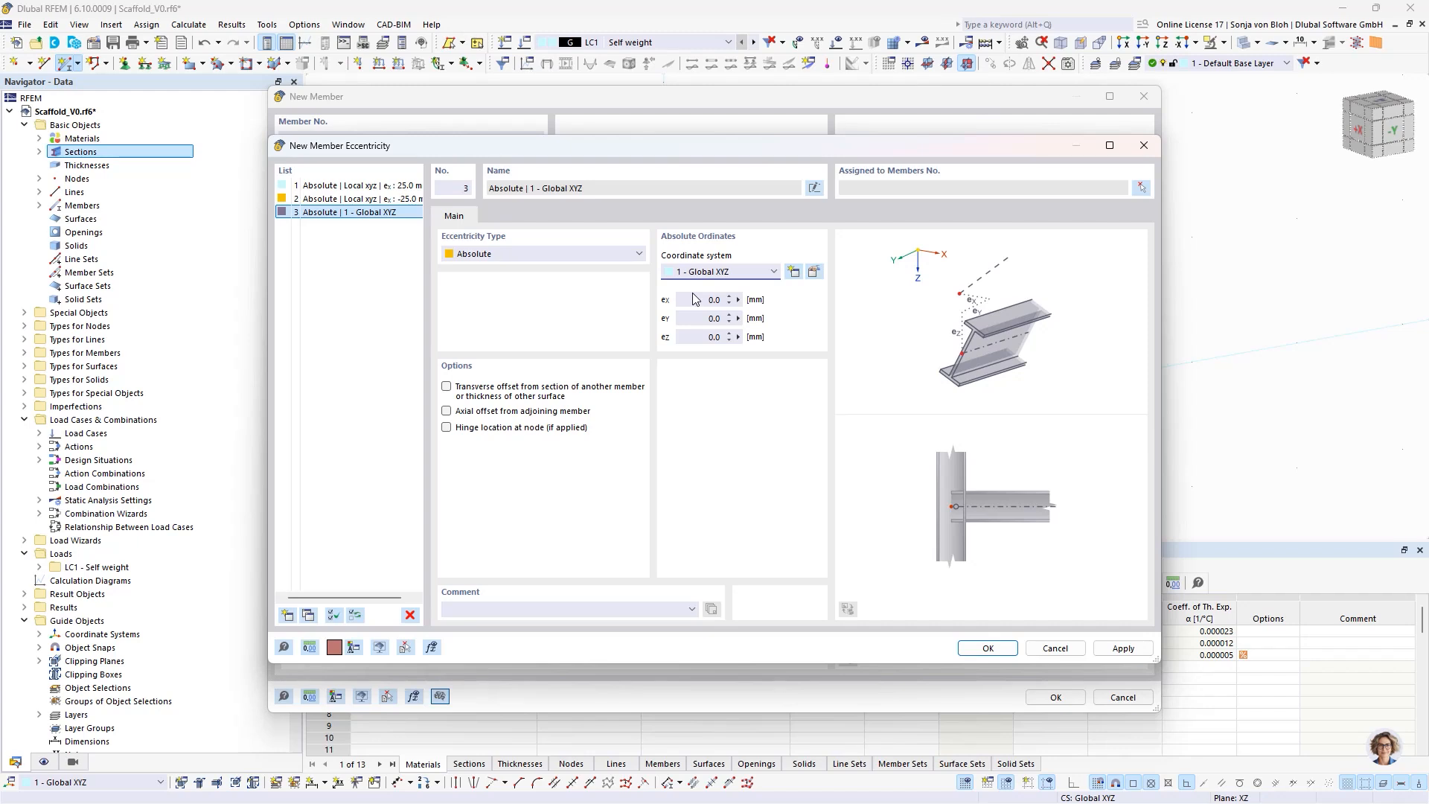
{"action": "left_click_drag", "start_coordinate": [690, 300], "coordinate": [827, 322]}
{"action": "type", "text": "-77"}
{"action": "key", "text": "Tab"}
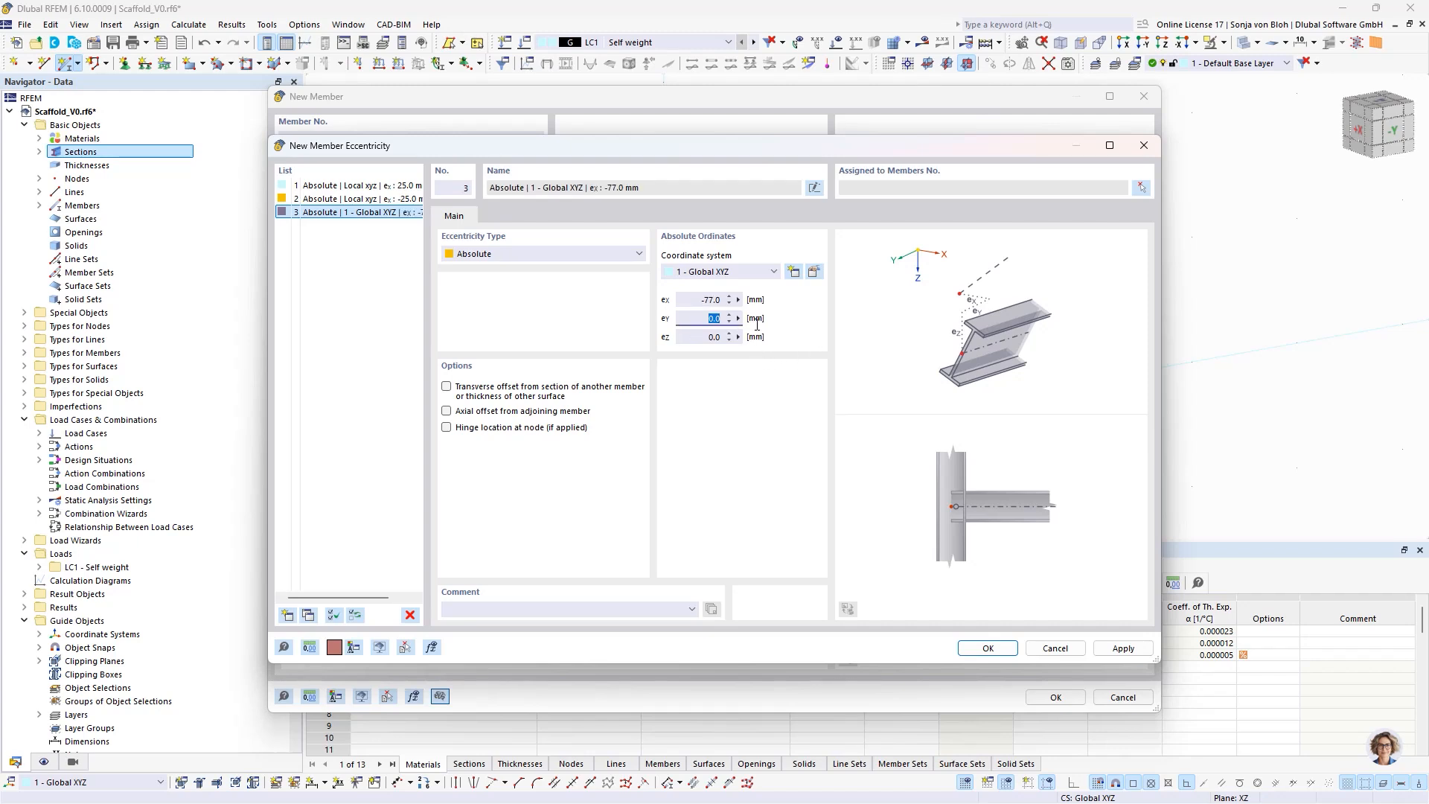
{"action": "type", "text": "5"}
{"action": "left_click", "coordinate": [988, 648]}
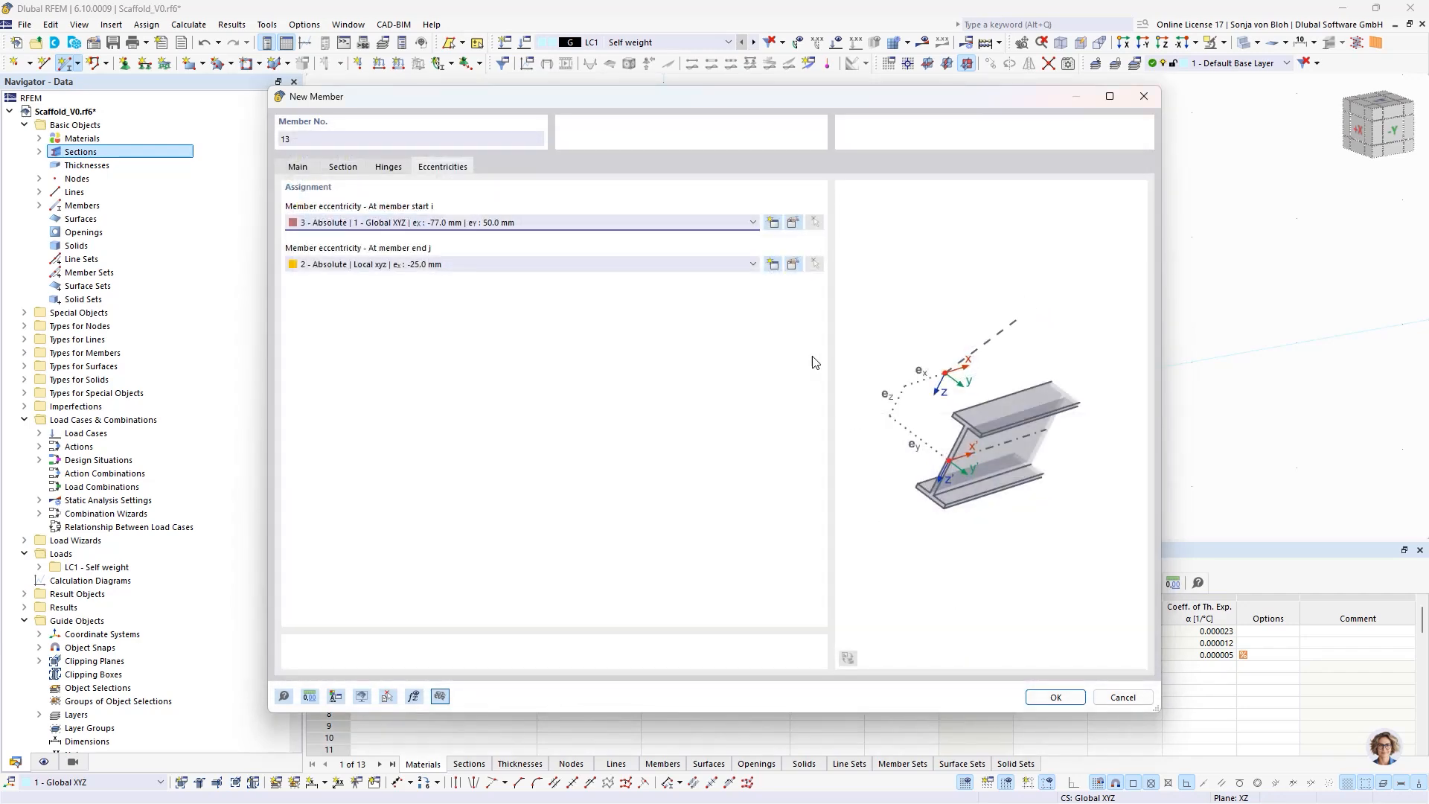
- Create an absolute eccentricity in Global XYZ for the diagonal's member end with eX 77 mm and eY 50 mm
{"action": "left_click", "coordinate": [773, 264]}
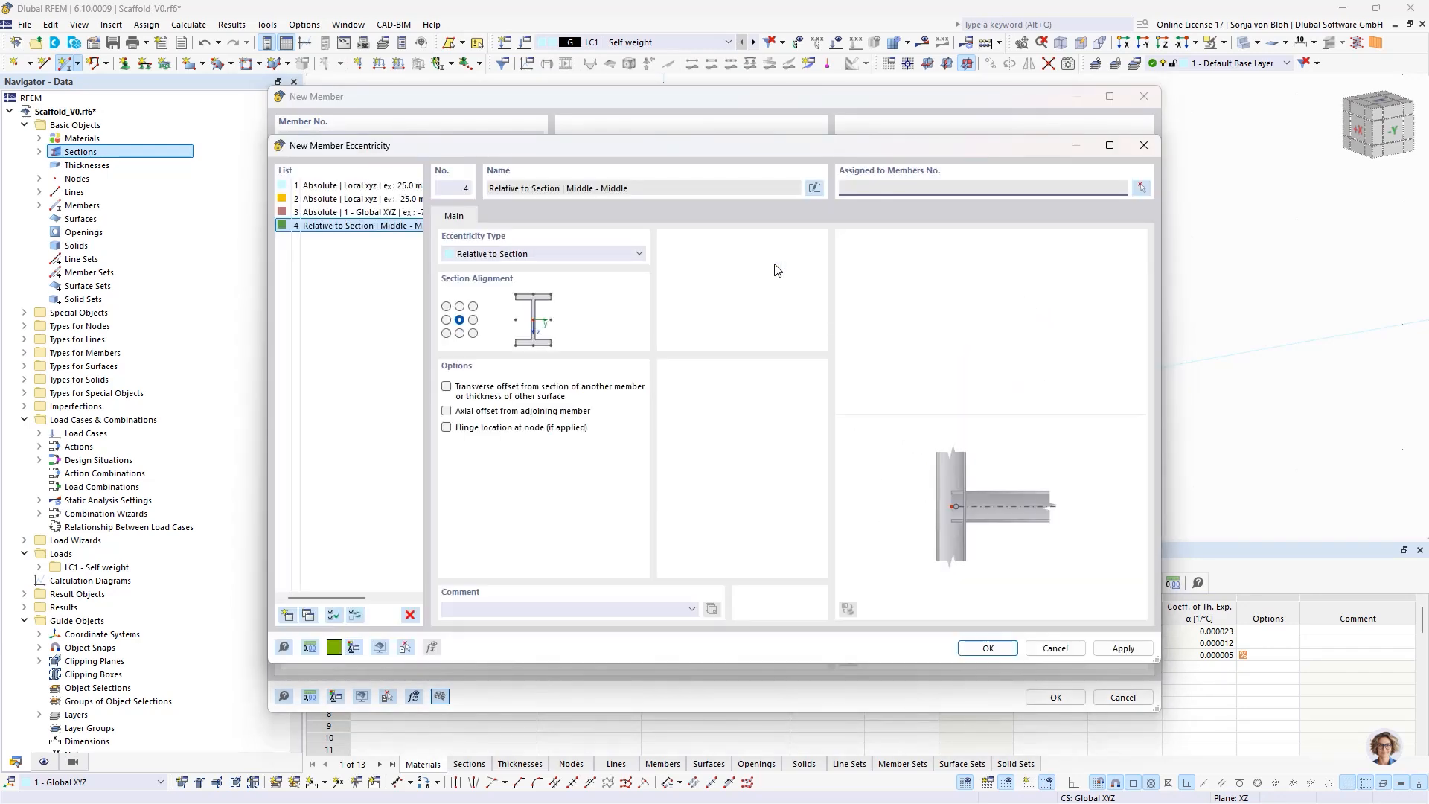
{"action": "left_click", "coordinate": [536, 256]}
{"action": "left_click", "coordinate": [507, 274]}
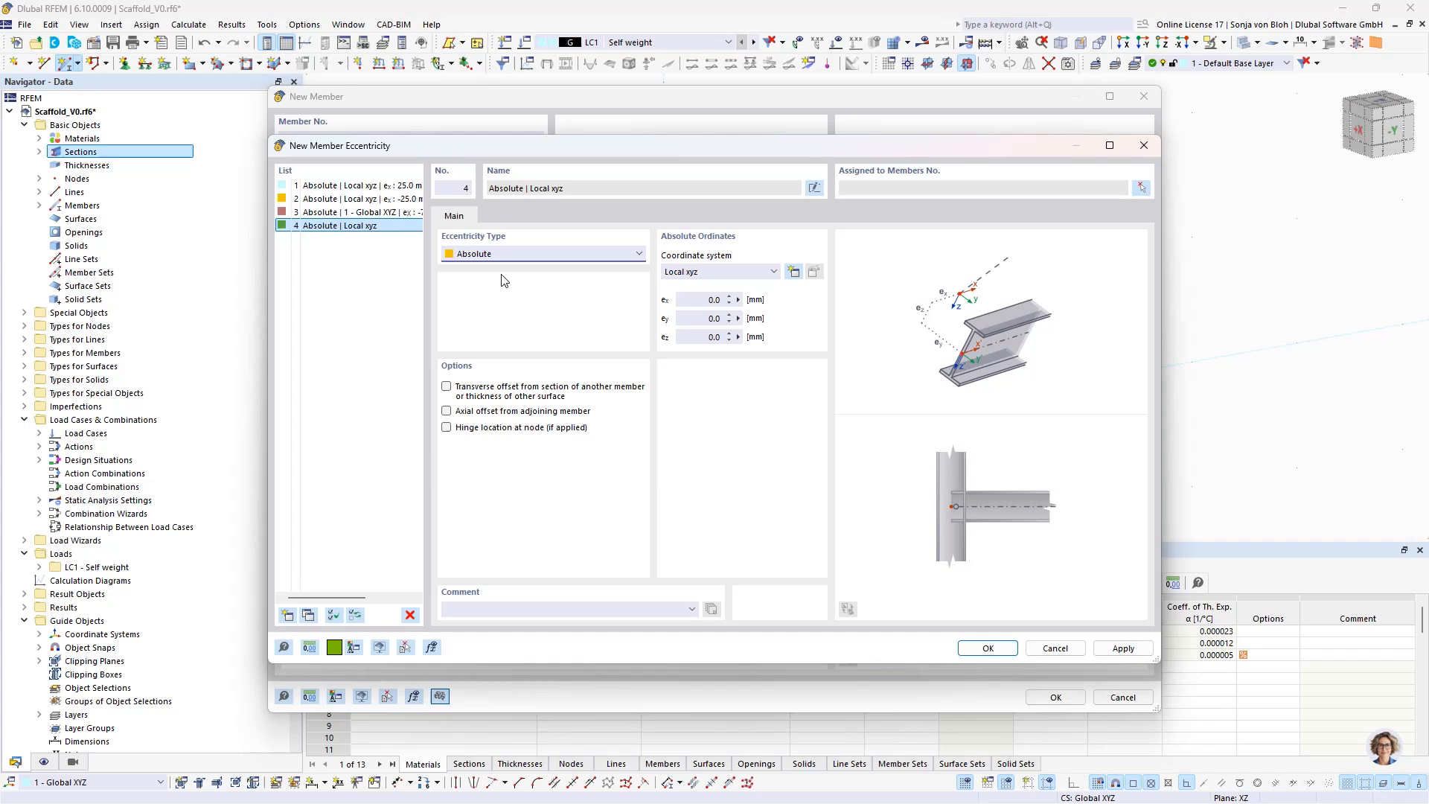
{"action": "left_click", "coordinate": [673, 271]}
{"action": "left_click", "coordinate": [692, 294]}
{"action": "left_click", "coordinate": [698, 302]}
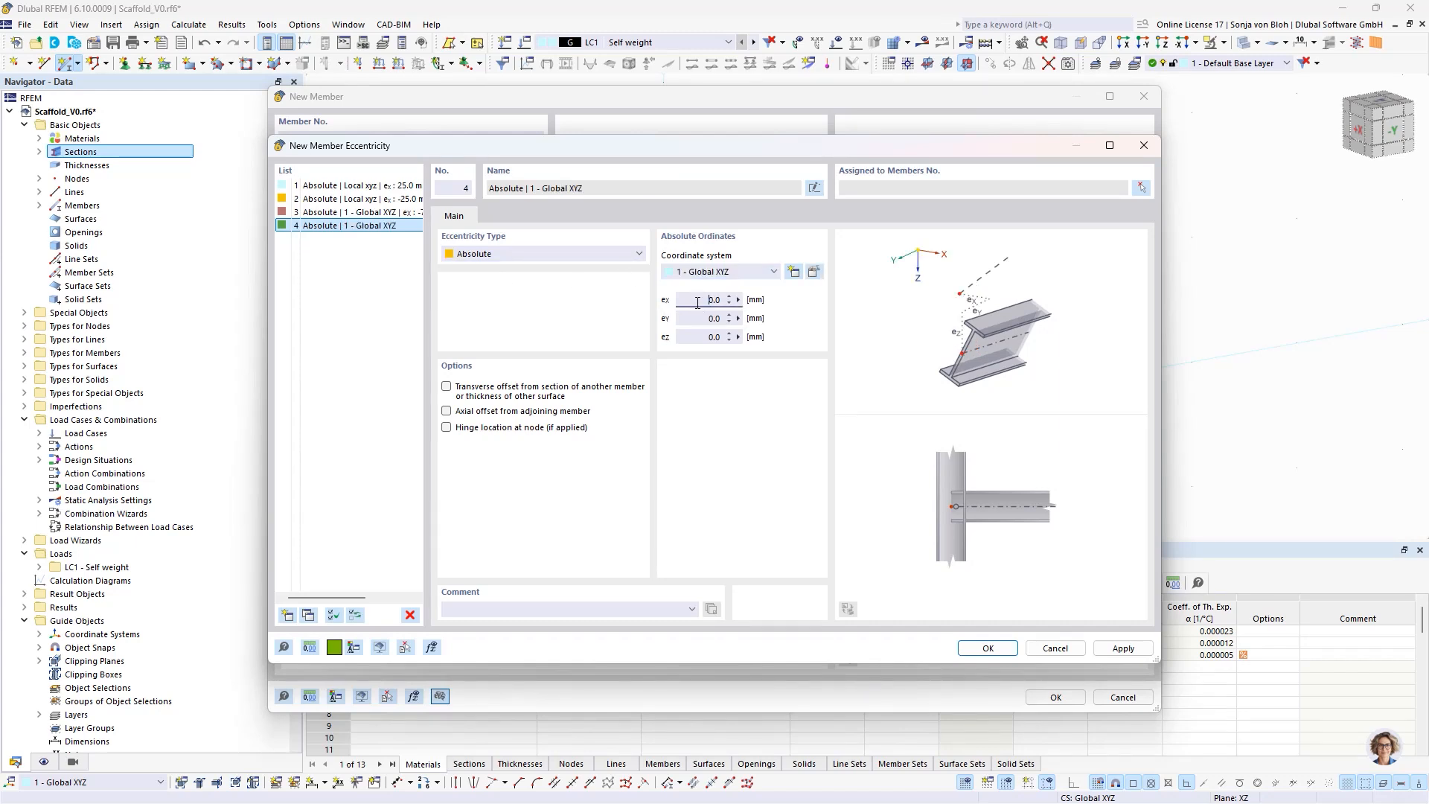
{"action": "double_click", "coordinate": [698, 302]}
{"action": "type", "text": "77"}
{"action": "double_click", "coordinate": [695, 318]}
{"action": "type", "text": "5"}
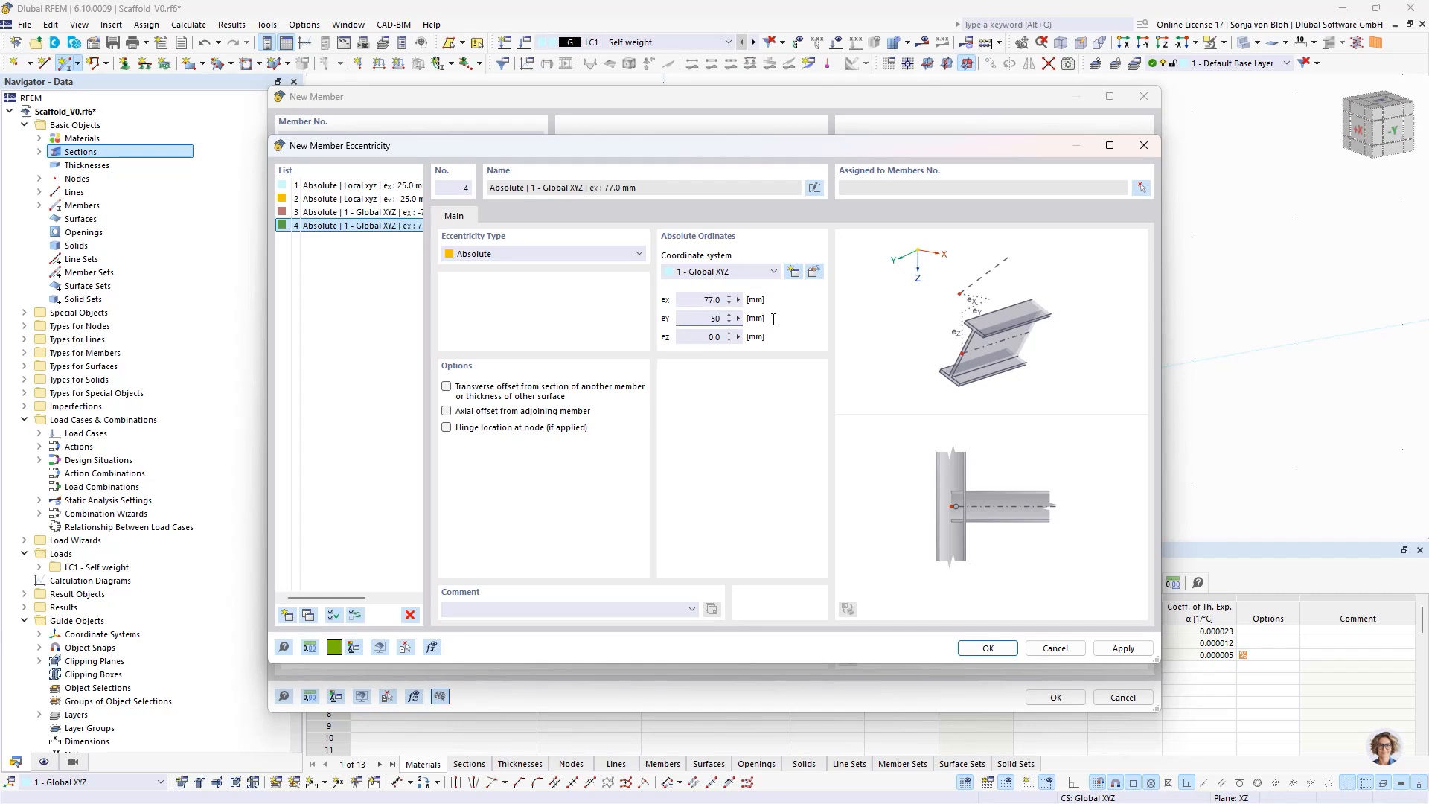
{"action": "type", "text": "0"}
{"action": "left_click", "coordinate": [980, 647]}
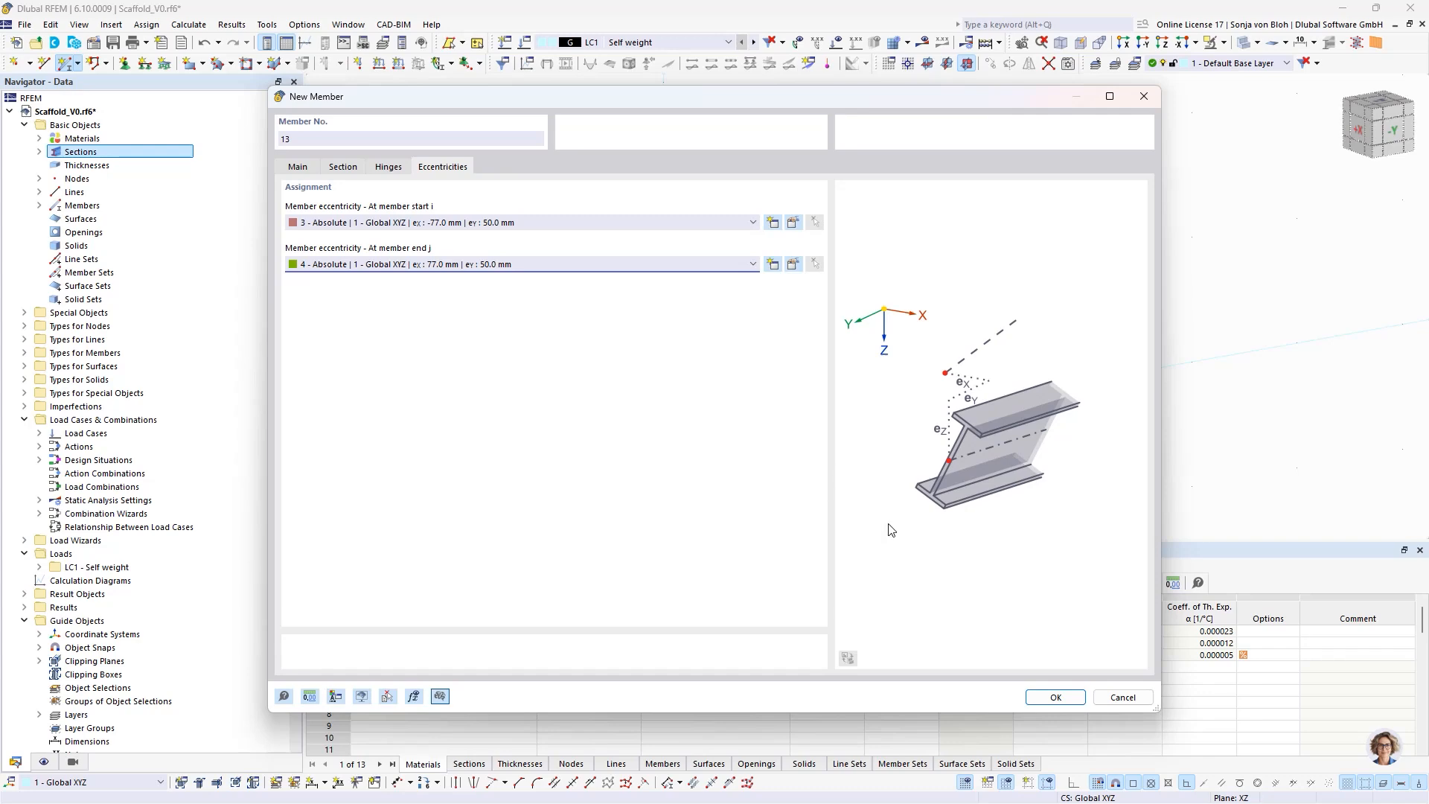
- Place the longitudinal diagonal from the standard base at X 2.570, Y 0.730, Z -0.400 m to the standard top at X 0, Y 0.730, Z -2.400 m
{"action": "left_click", "coordinate": [1055, 699]}
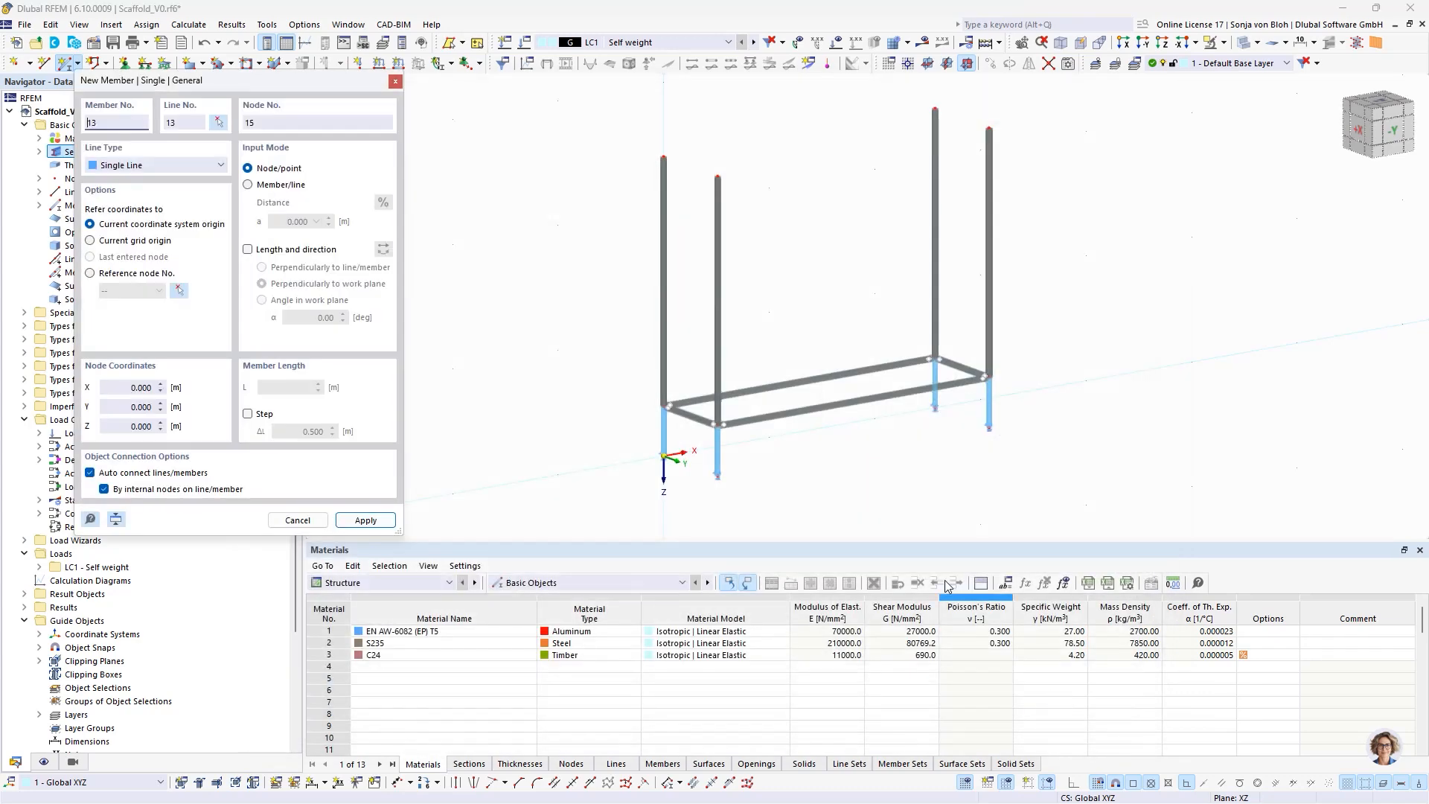
{"action": "left_click", "coordinate": [989, 372]}
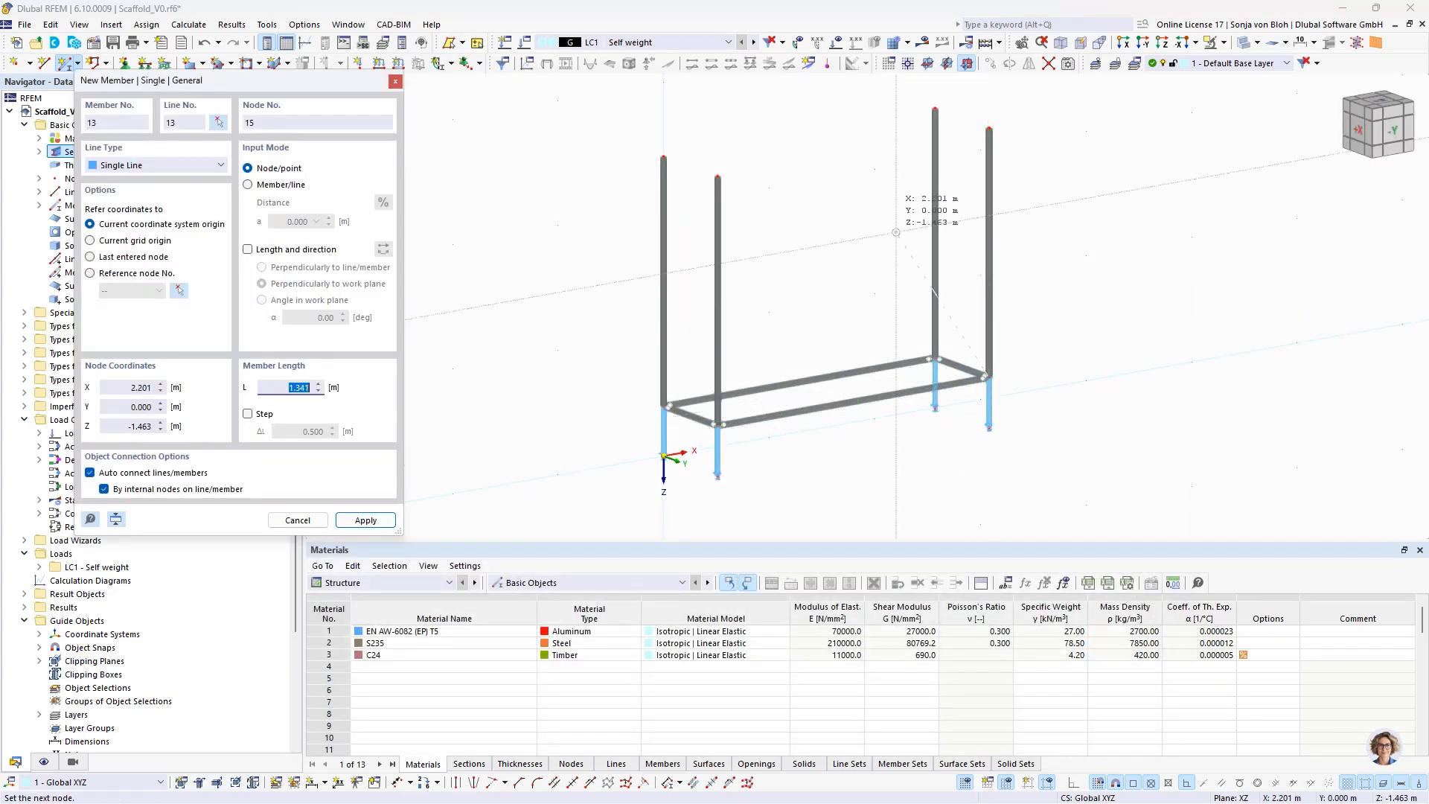
{"action": "left_click", "coordinate": [717, 177]}
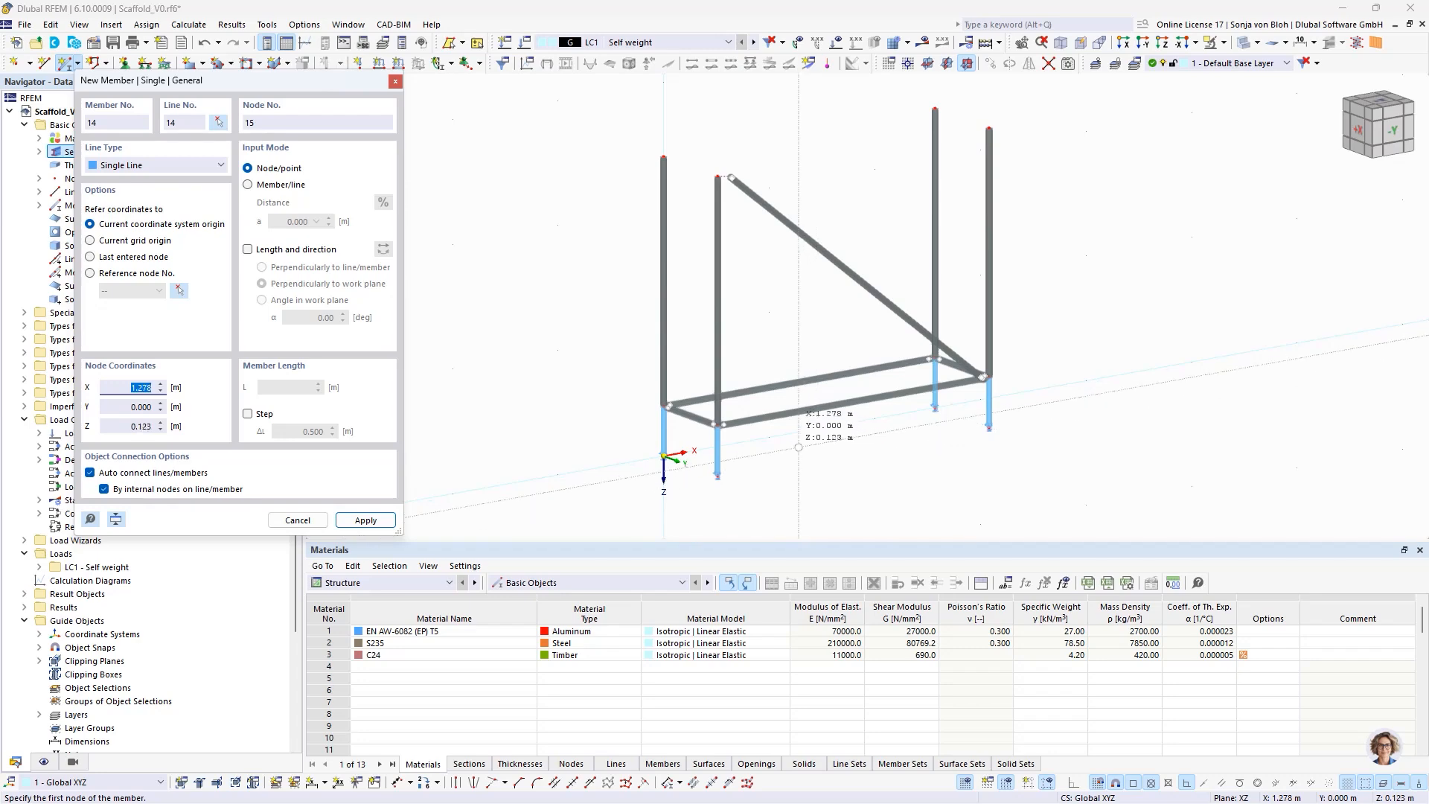
{"action": "key", "text": "Escape"}
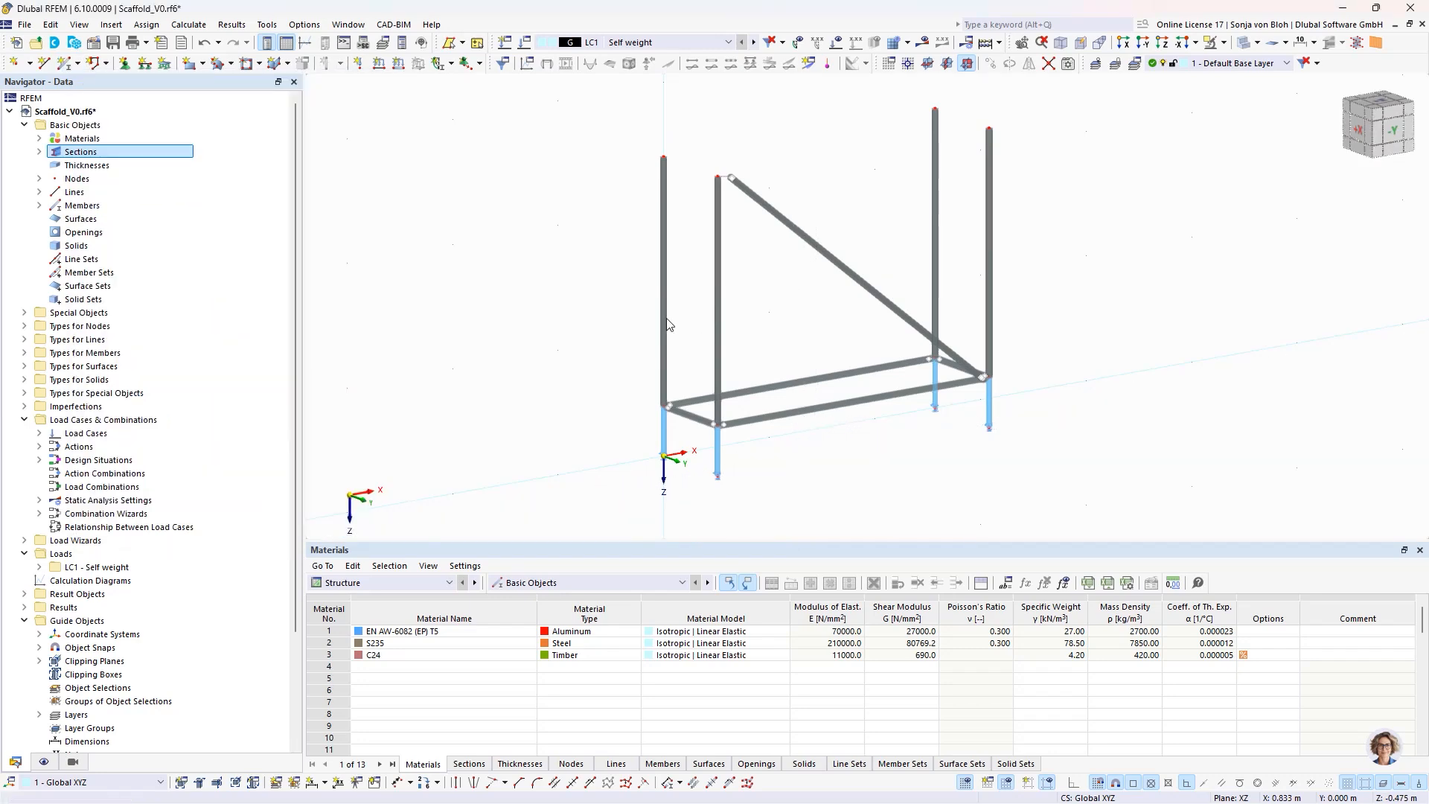
- Set up a new single beam member with the comment "Transverse diagonal" and check its section and hinge assignments
{"action": "left_click", "coordinate": [66, 62]}
{"action": "left_click", "coordinate": [346, 659]}
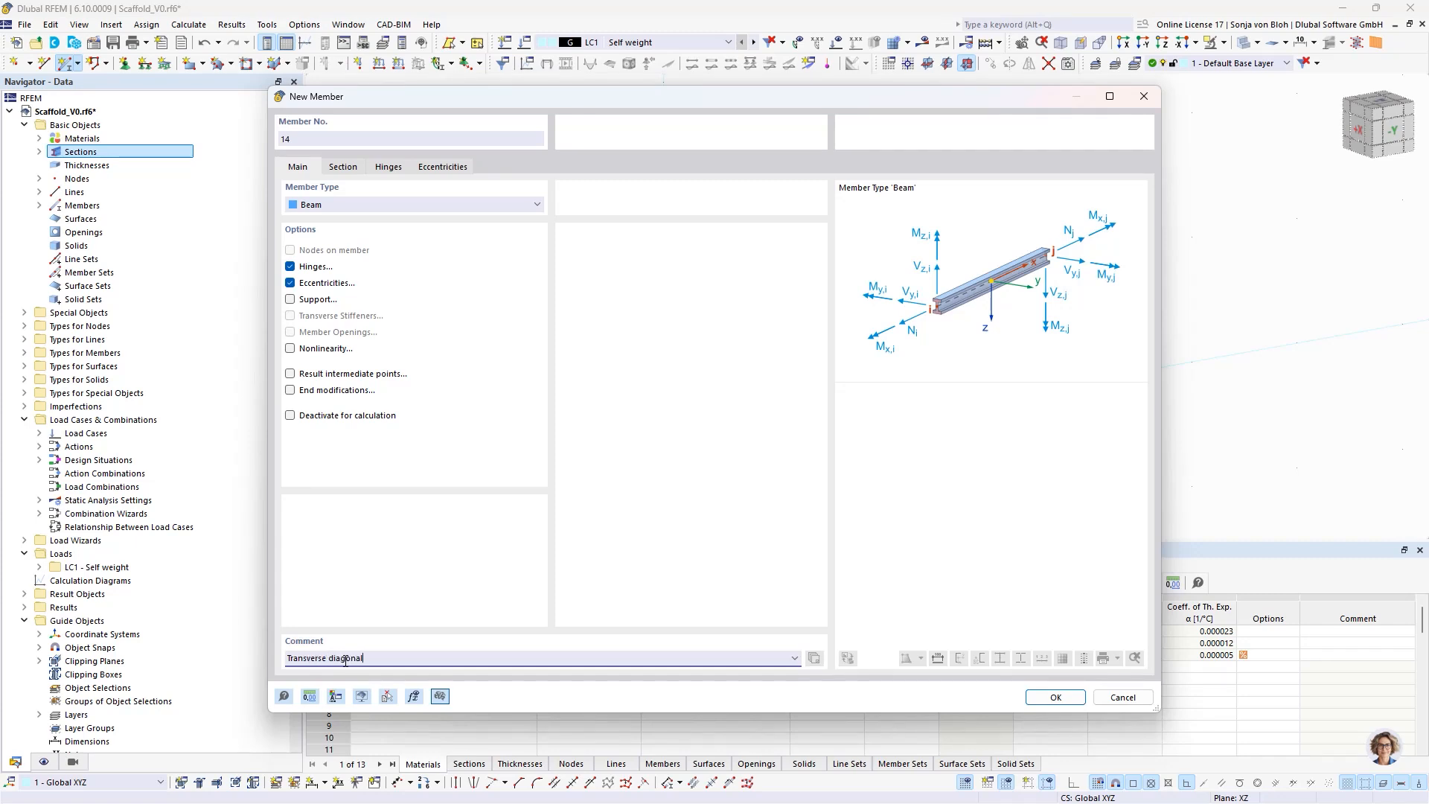
{"action": "left_click", "coordinate": [348, 167]}
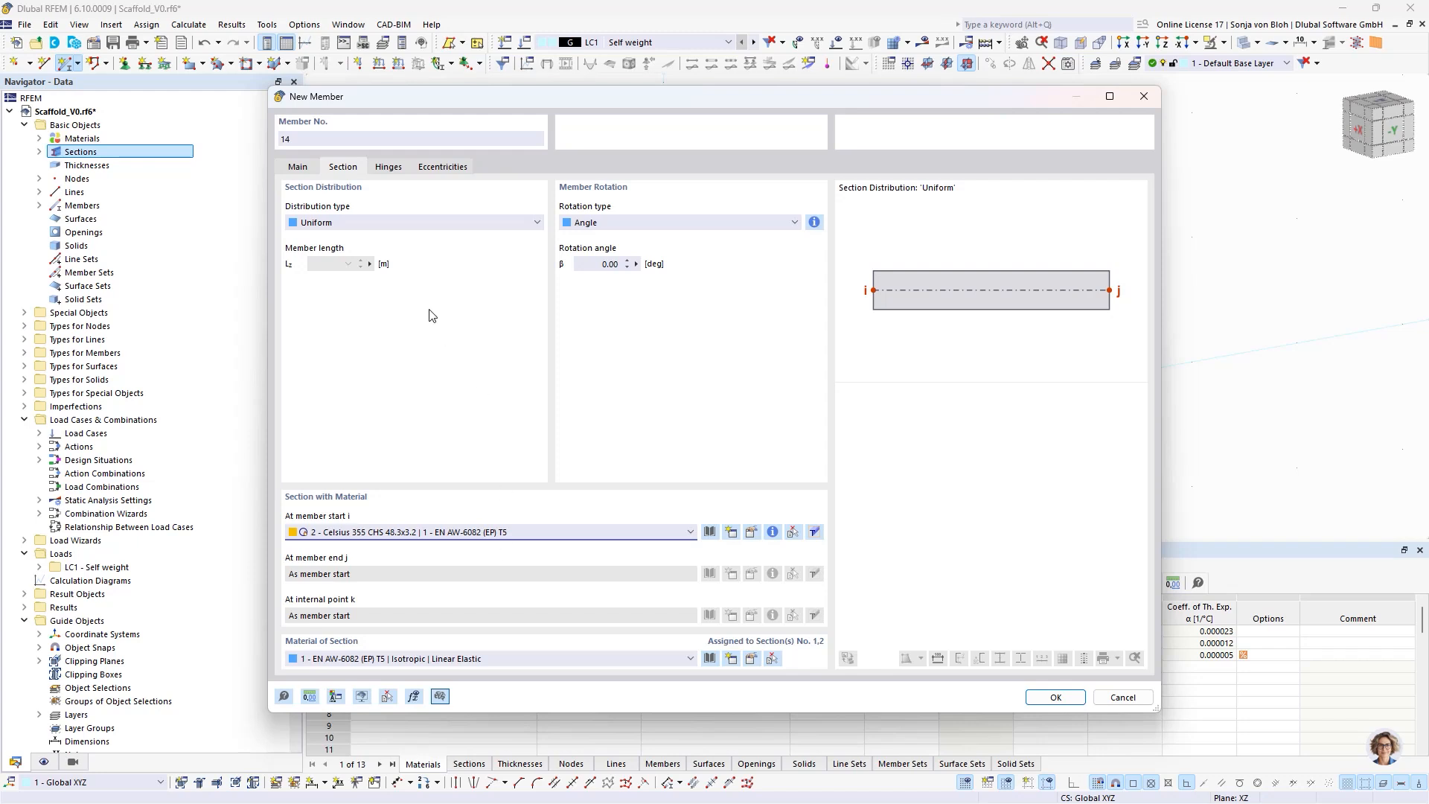
{"action": "left_click", "coordinate": [388, 170]}
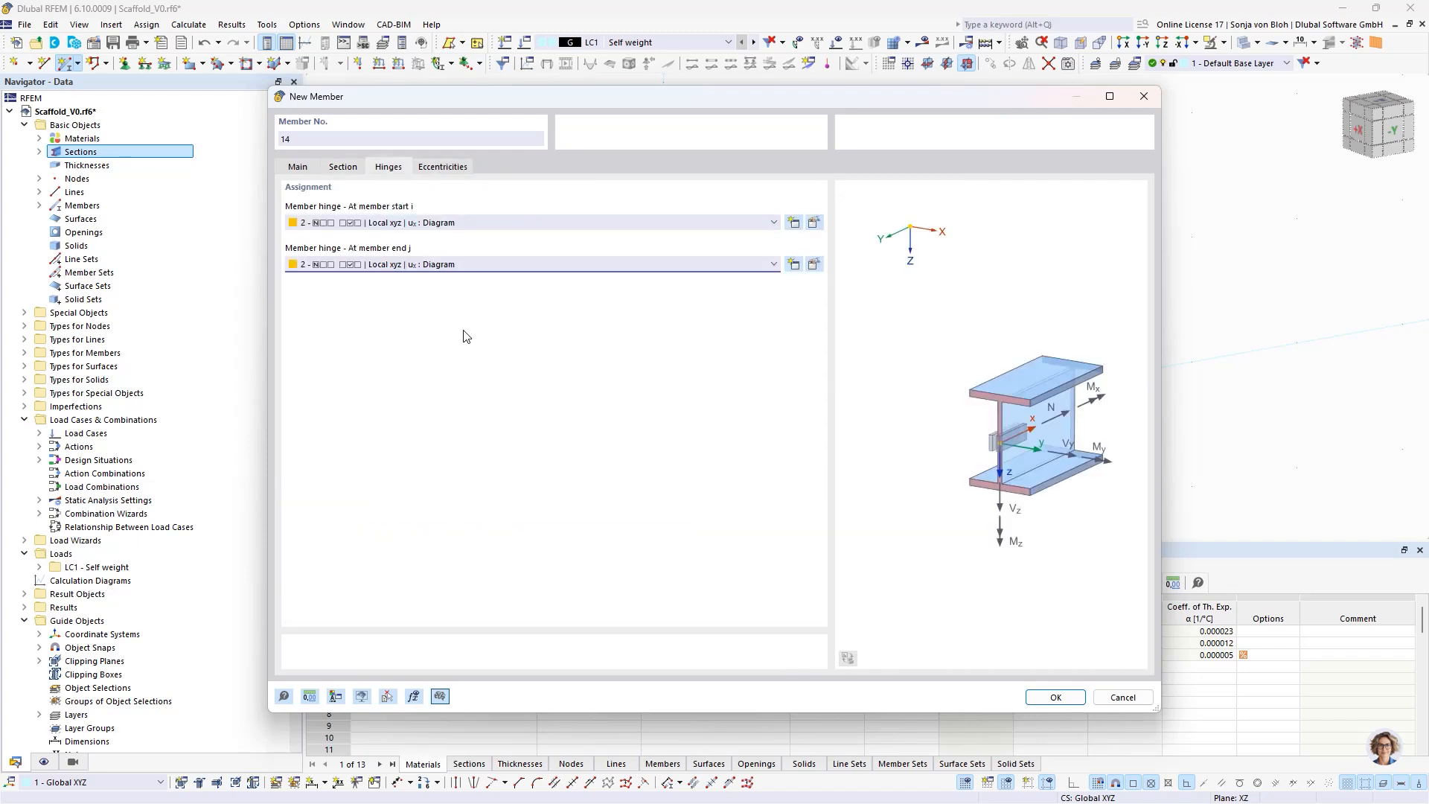
{"action": "left_click", "coordinate": [449, 168]}
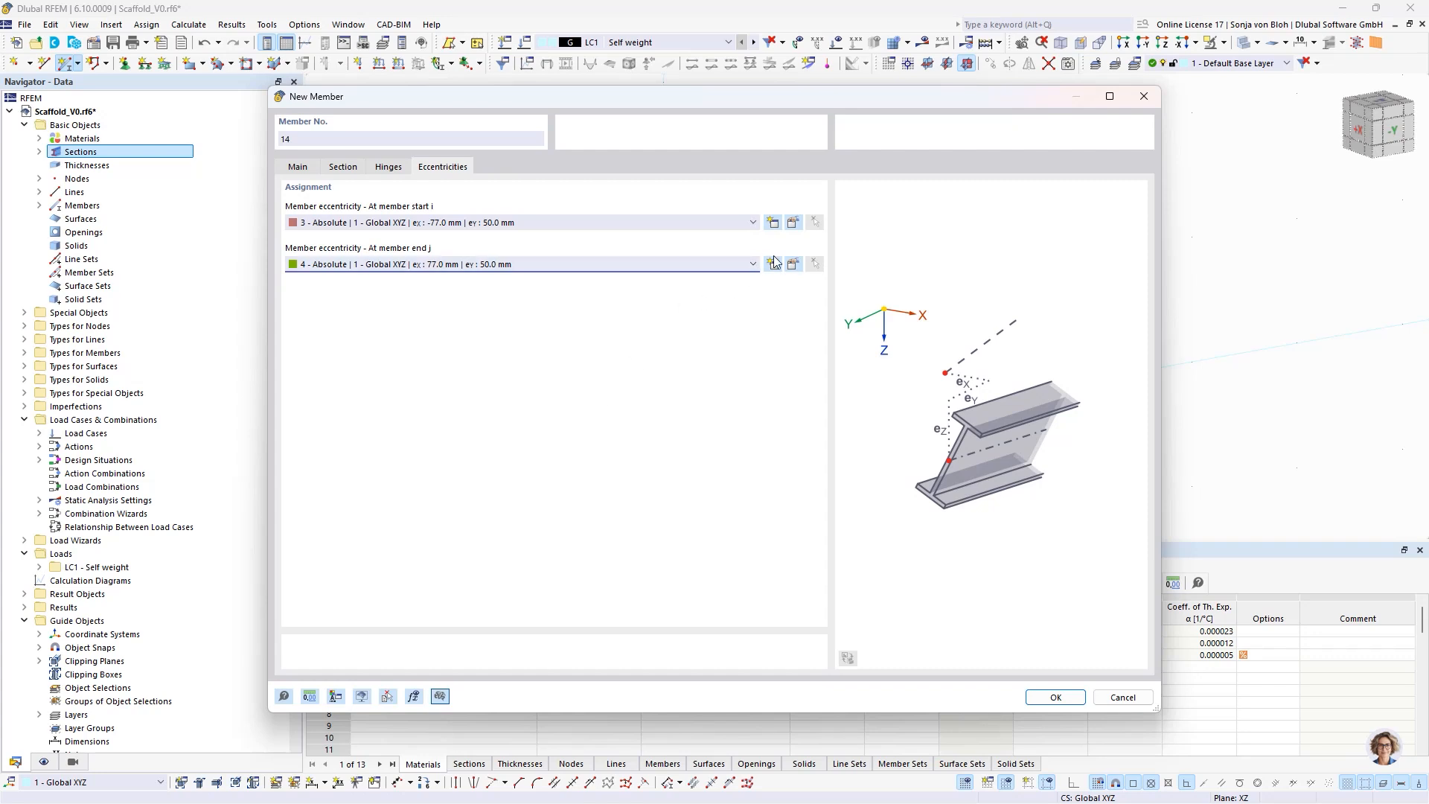
- Create an absolute eccentricity in Global XYZ for the transverse diagonal's member start with eX -50 mm and eY 77 mm
{"action": "left_click", "coordinate": [772, 223]}
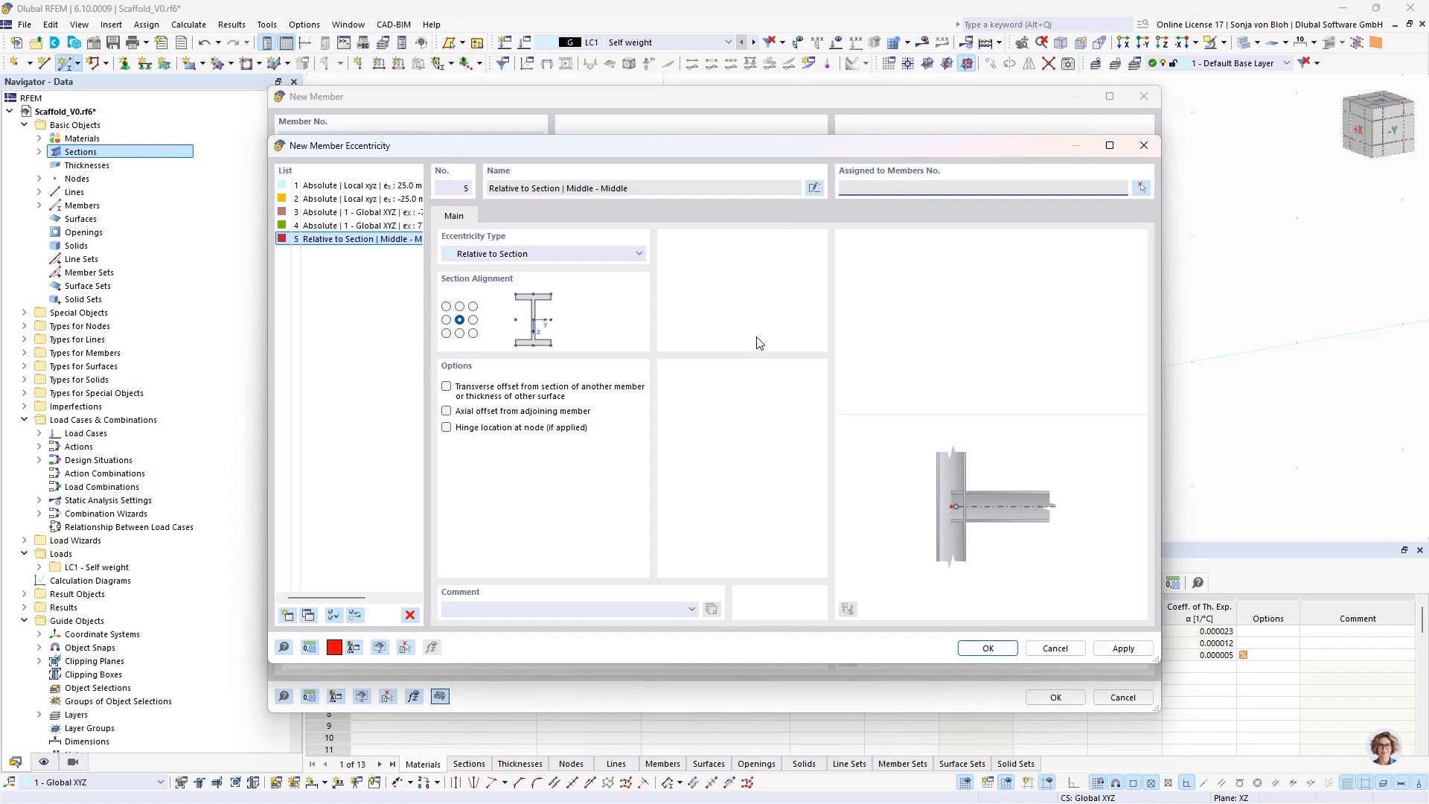
{"action": "left_click", "coordinate": [523, 254]}
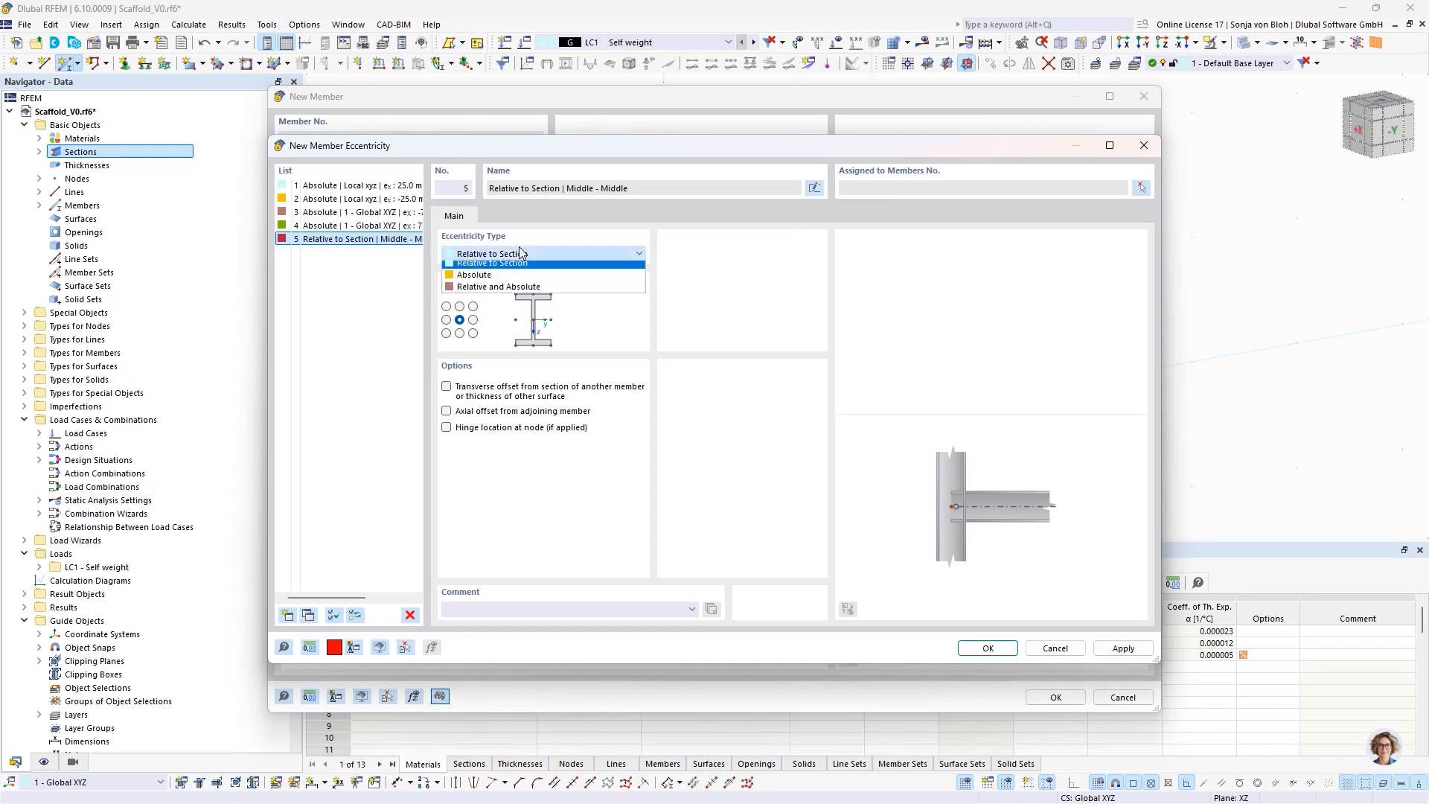
{"action": "left_click", "coordinate": [487, 279]}
{"action": "left_click", "coordinate": [719, 273]}
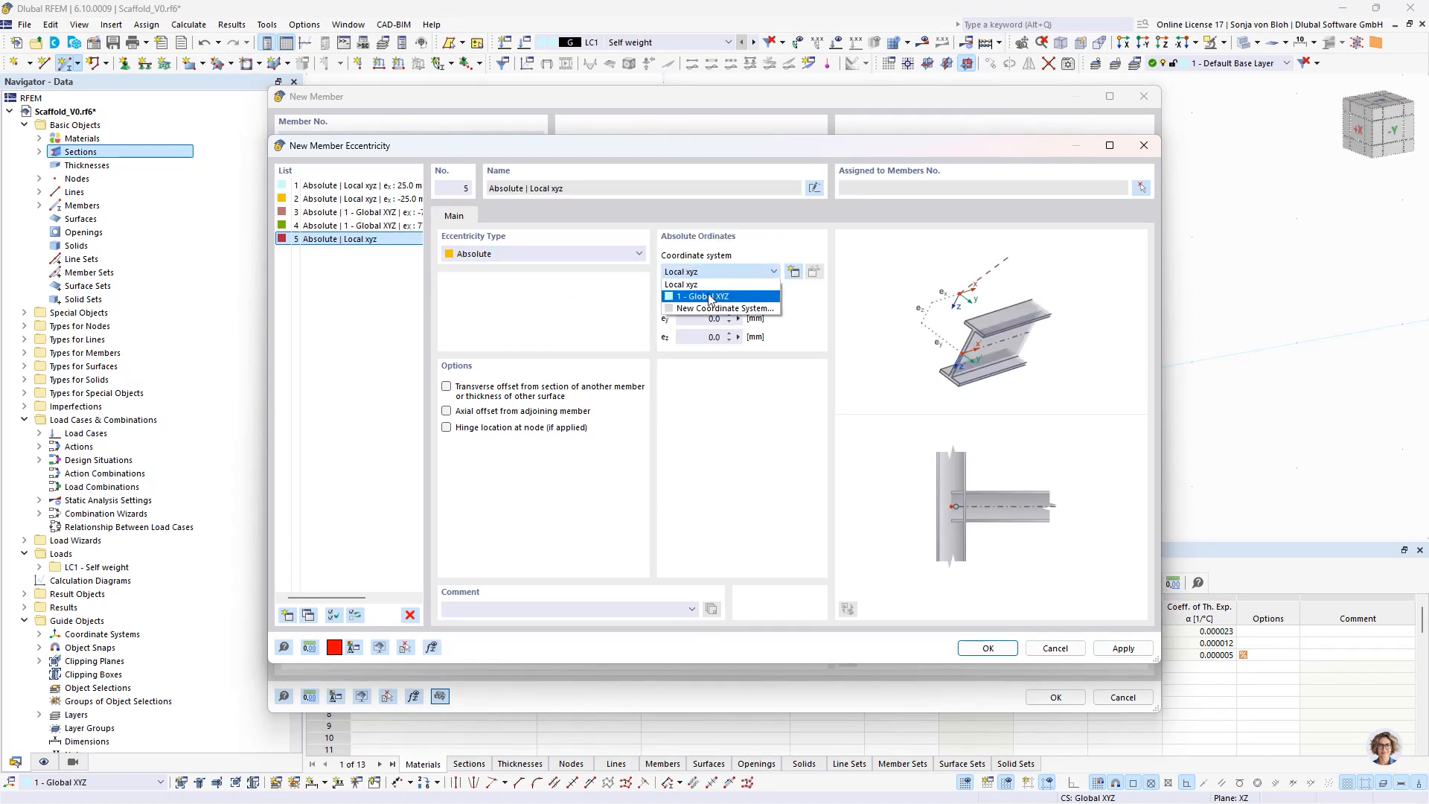
{"action": "left_click", "coordinate": [710, 298]}
{"action": "left_click", "coordinate": [692, 301]}
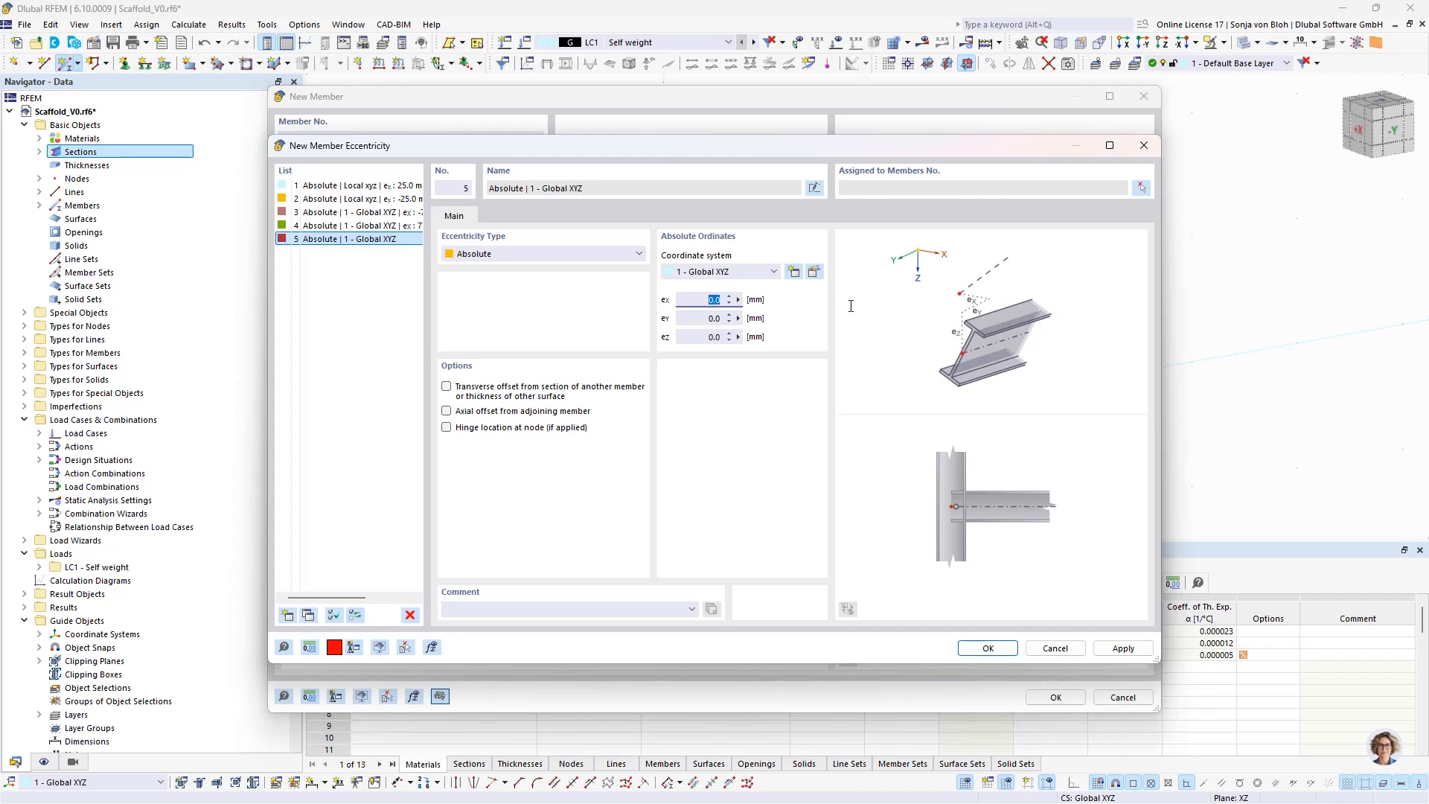
{"action": "type", "text": "-50"}
{"action": "key", "text": "Tab"}
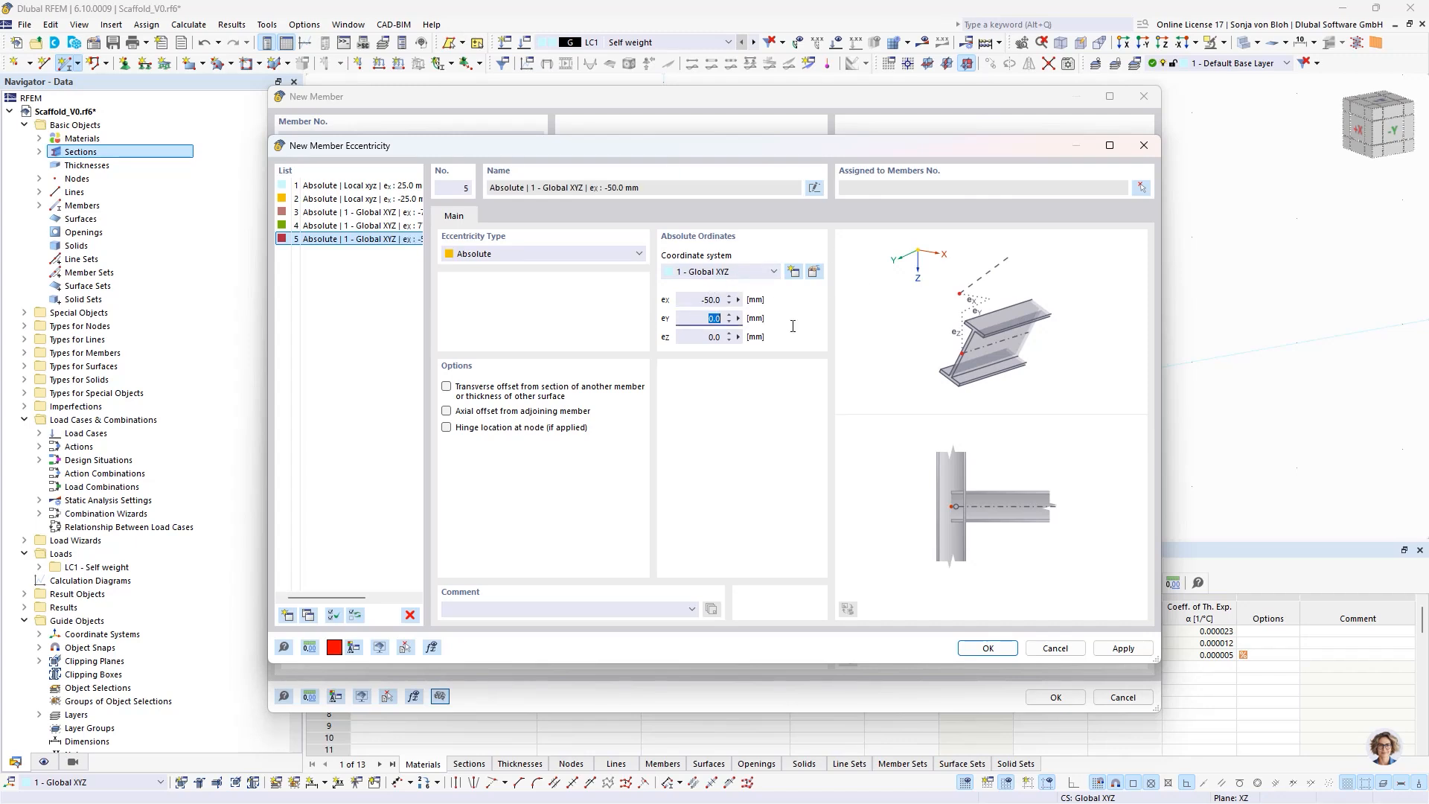
{"action": "type", "text": "77"}
{"action": "left_click", "coordinate": [977, 648]}
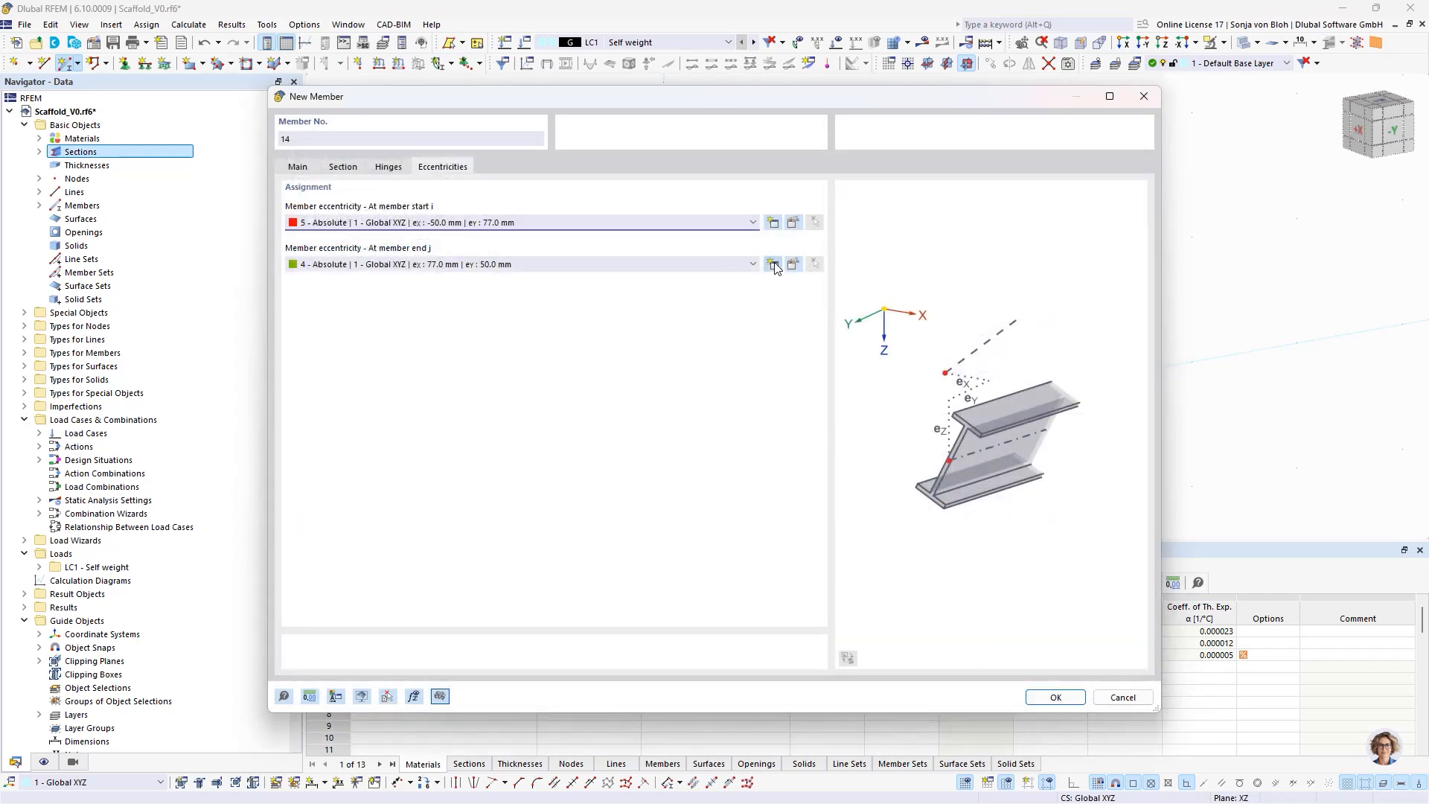
- Create an absolute eccentricity in Global XYZ for the transverse diagonal's member end with eX -50 mm and eY -77 mm
{"action": "left_click", "coordinate": [773, 265]}
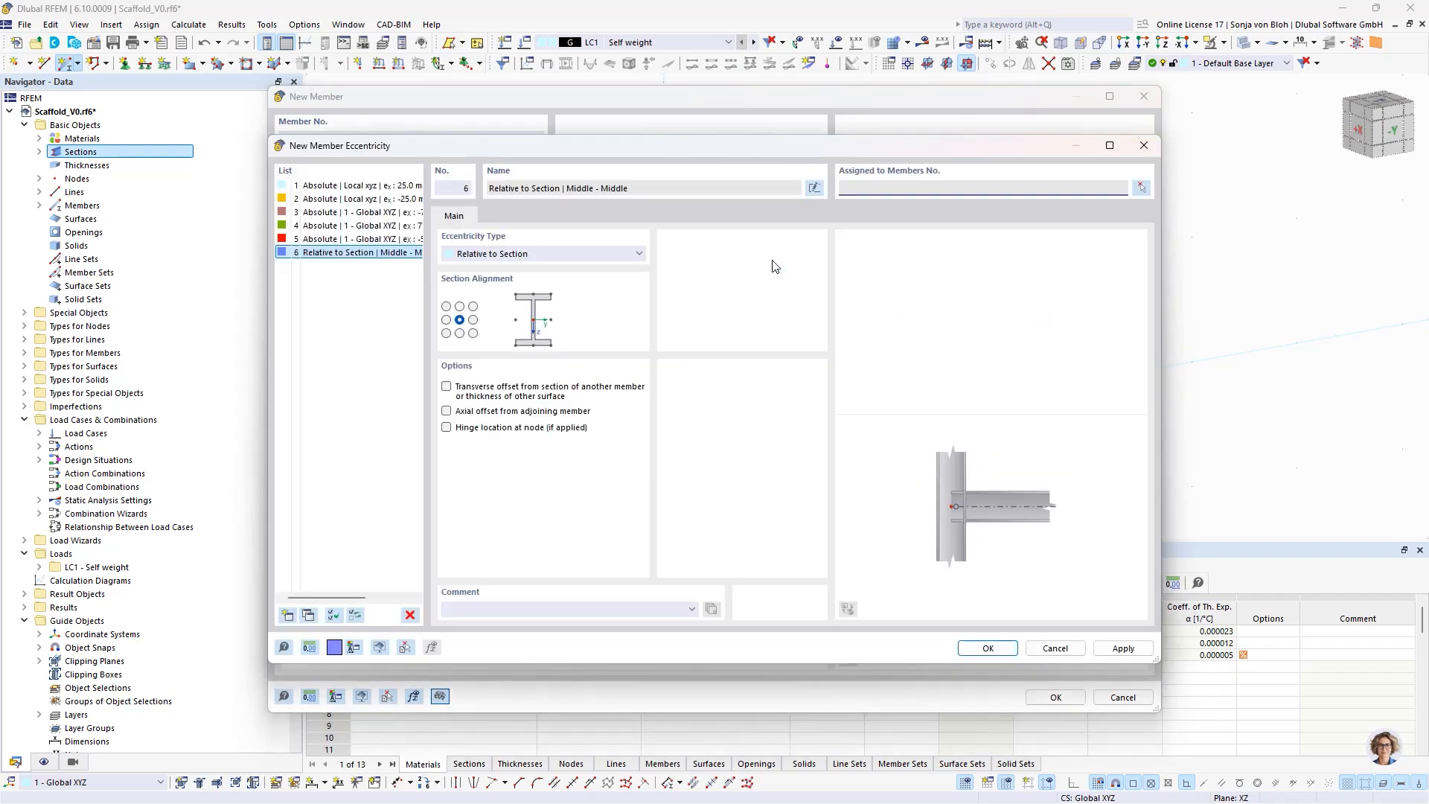
{"action": "left_click", "coordinate": [505, 255]}
{"action": "left_click", "coordinate": [497, 279]}
{"action": "left_click", "coordinate": [715, 273]}
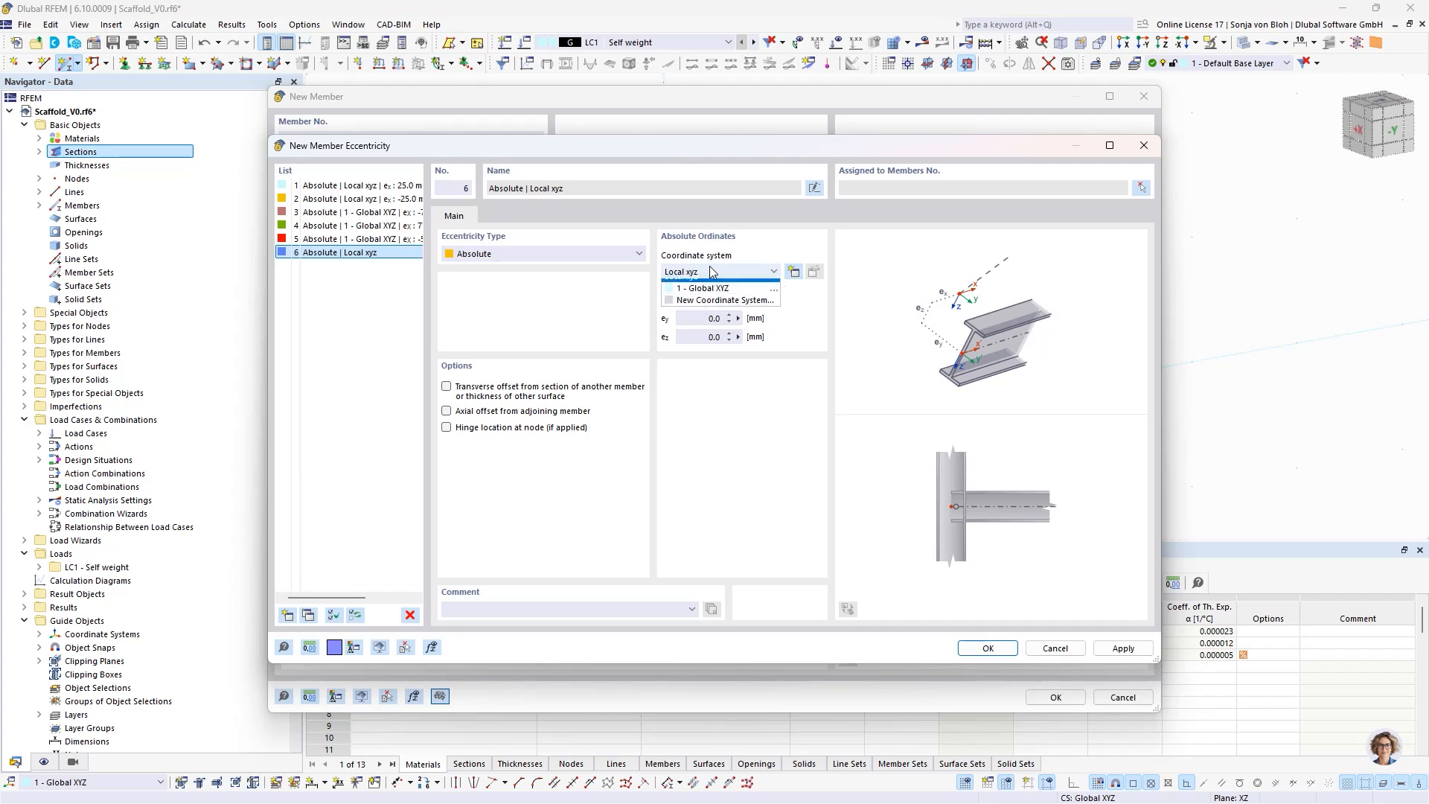
{"action": "left_click", "coordinate": [704, 296]}
{"action": "left_click", "coordinate": [713, 299]}
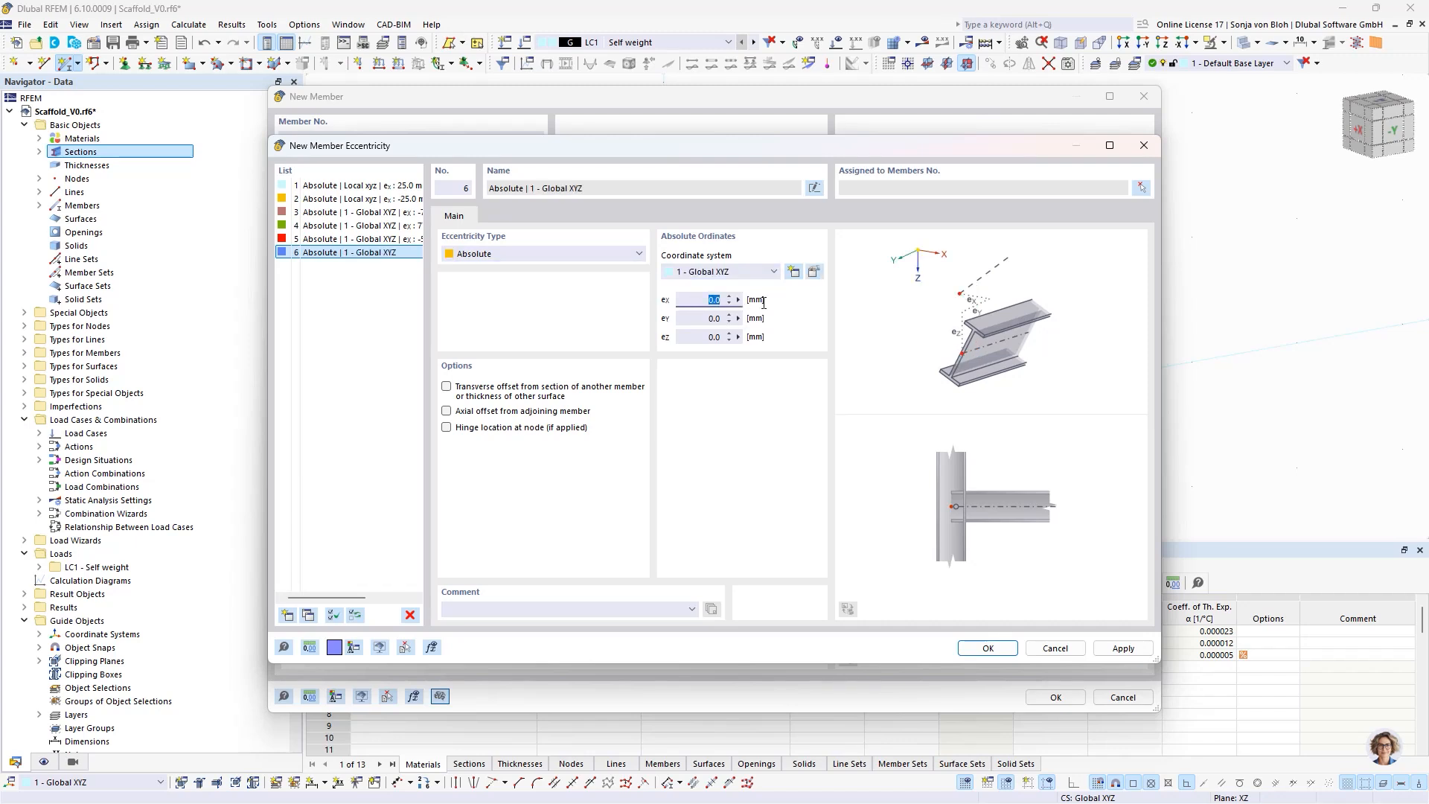
{"action": "type", "text": "-"}
{"action": "left_click", "coordinate": [703, 320]}
{"action": "type", "text": "-"}
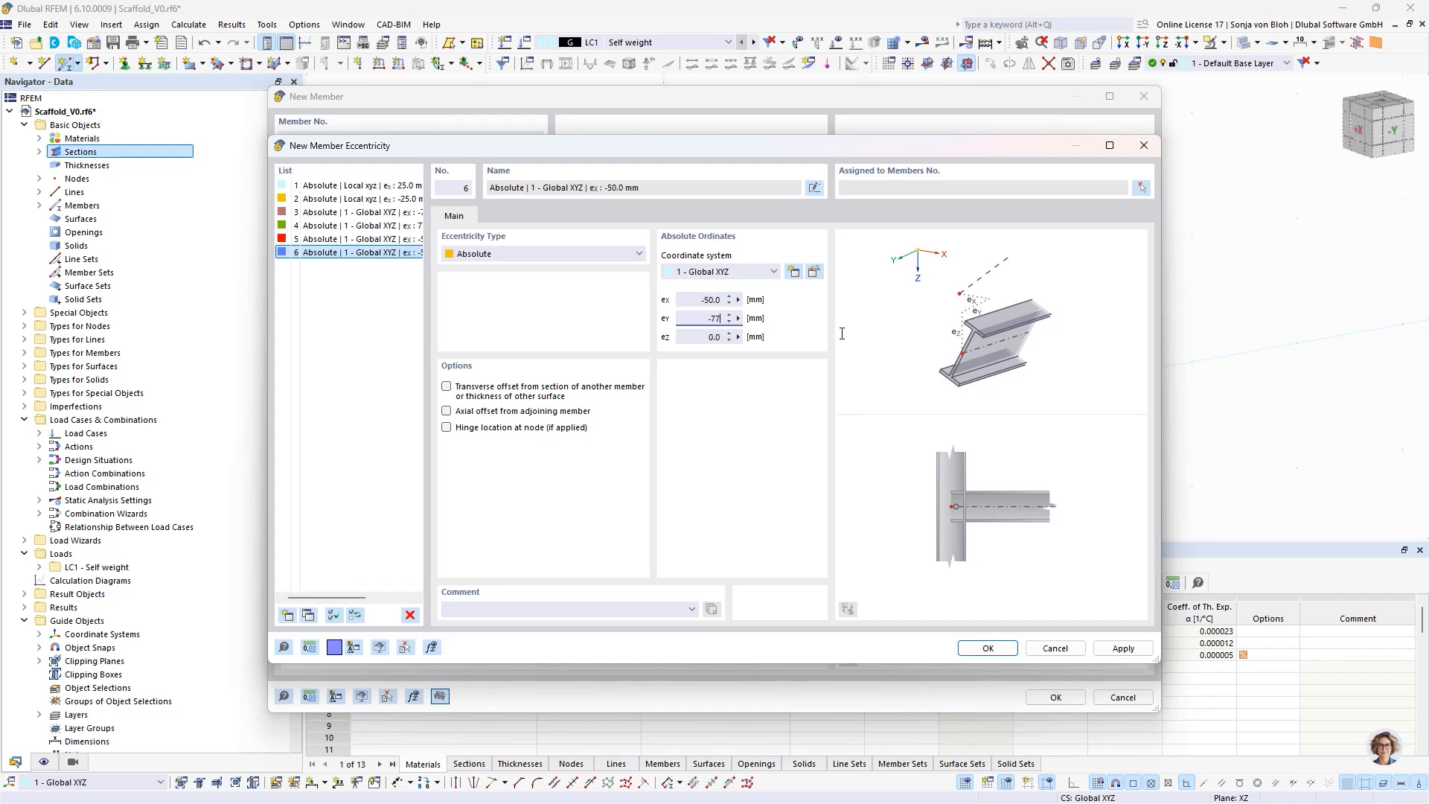
{"action": "type", "text": "77"}
{"action": "left_click", "coordinate": [988, 648]}
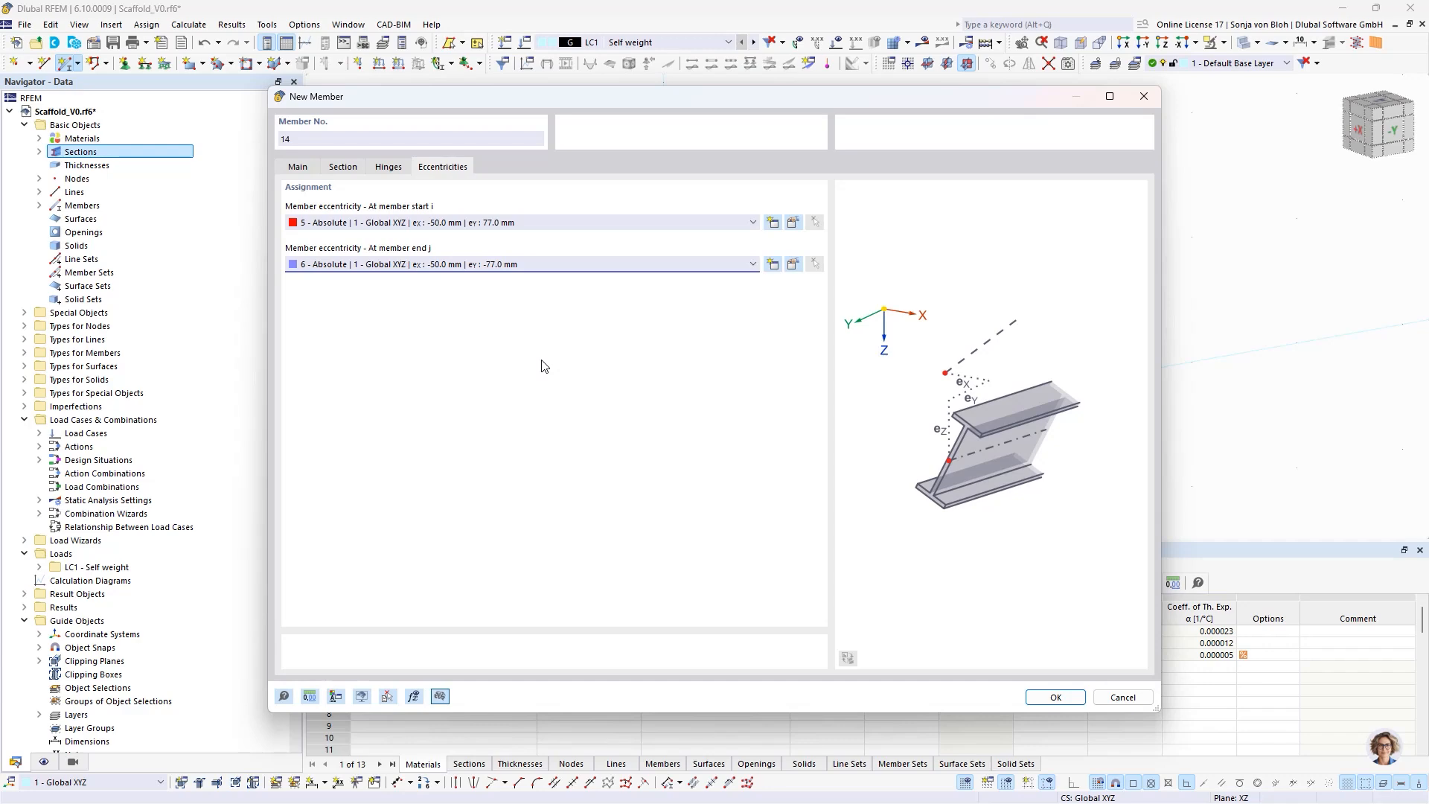
- Place the transverse diagonal from the base of the standard above the origin to the top of the neighbouring standard at Y 0.730 m
{"action": "left_click", "coordinate": [1049, 699]}
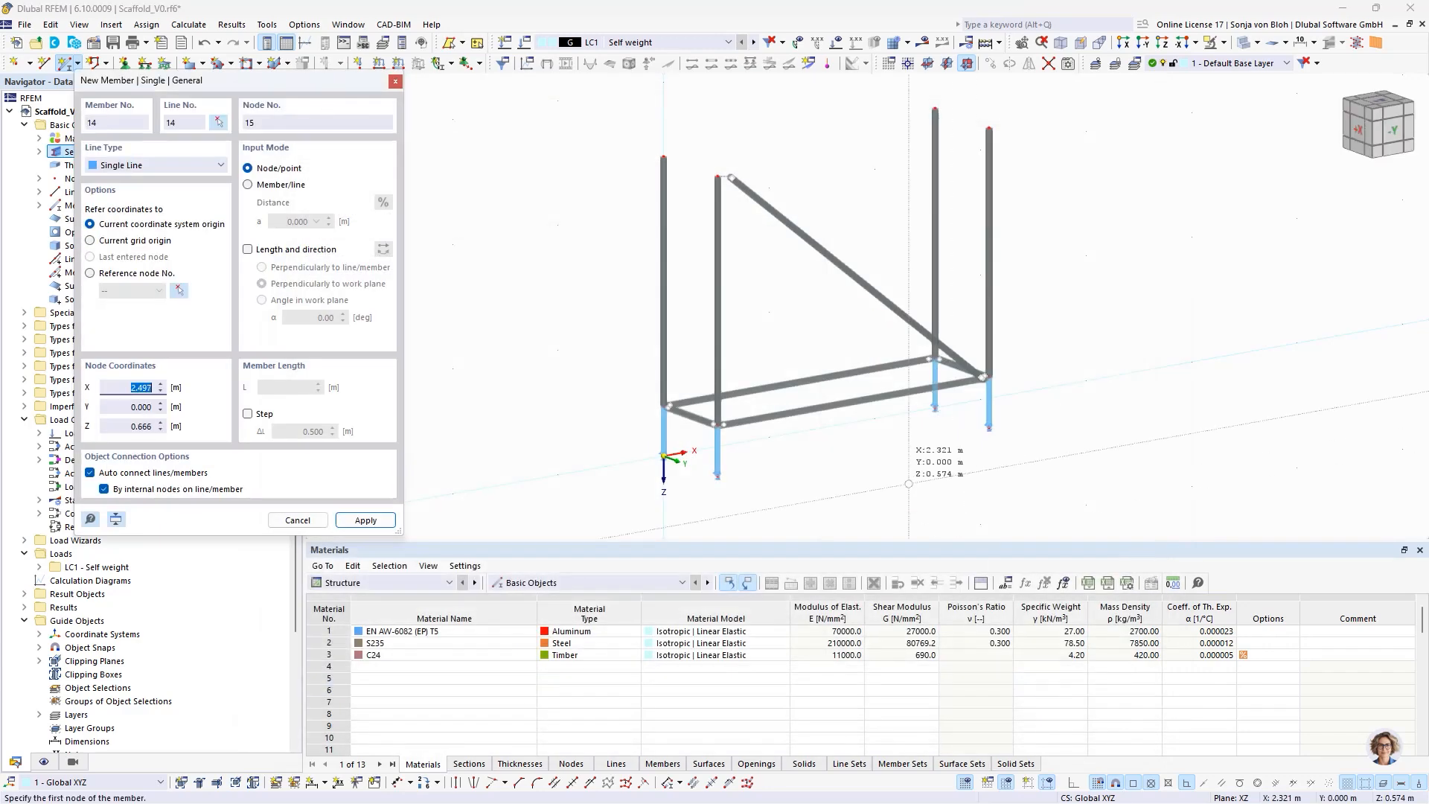
{"action": "left_click", "coordinate": [663, 406]}
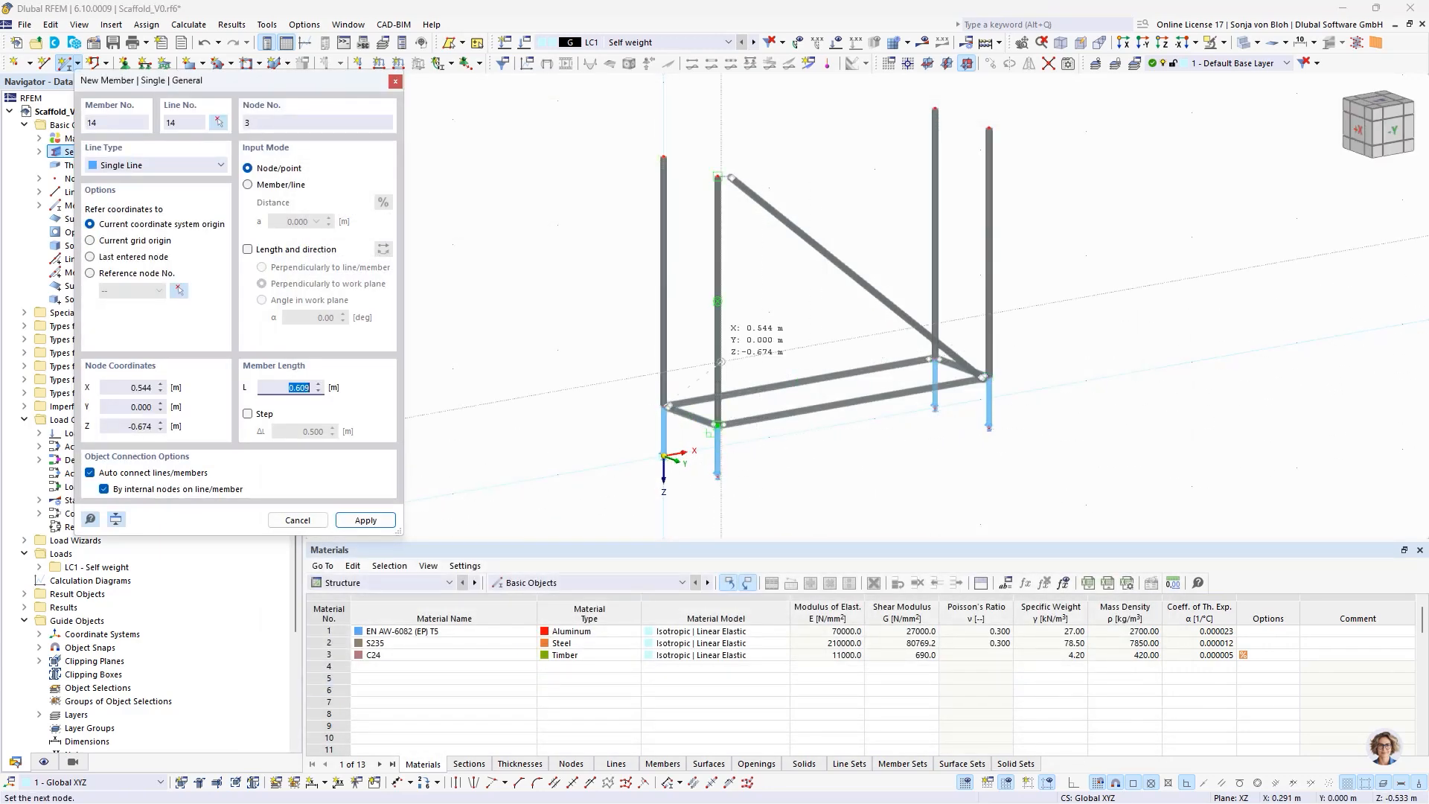
{"action": "left_click", "coordinate": [717, 177]}
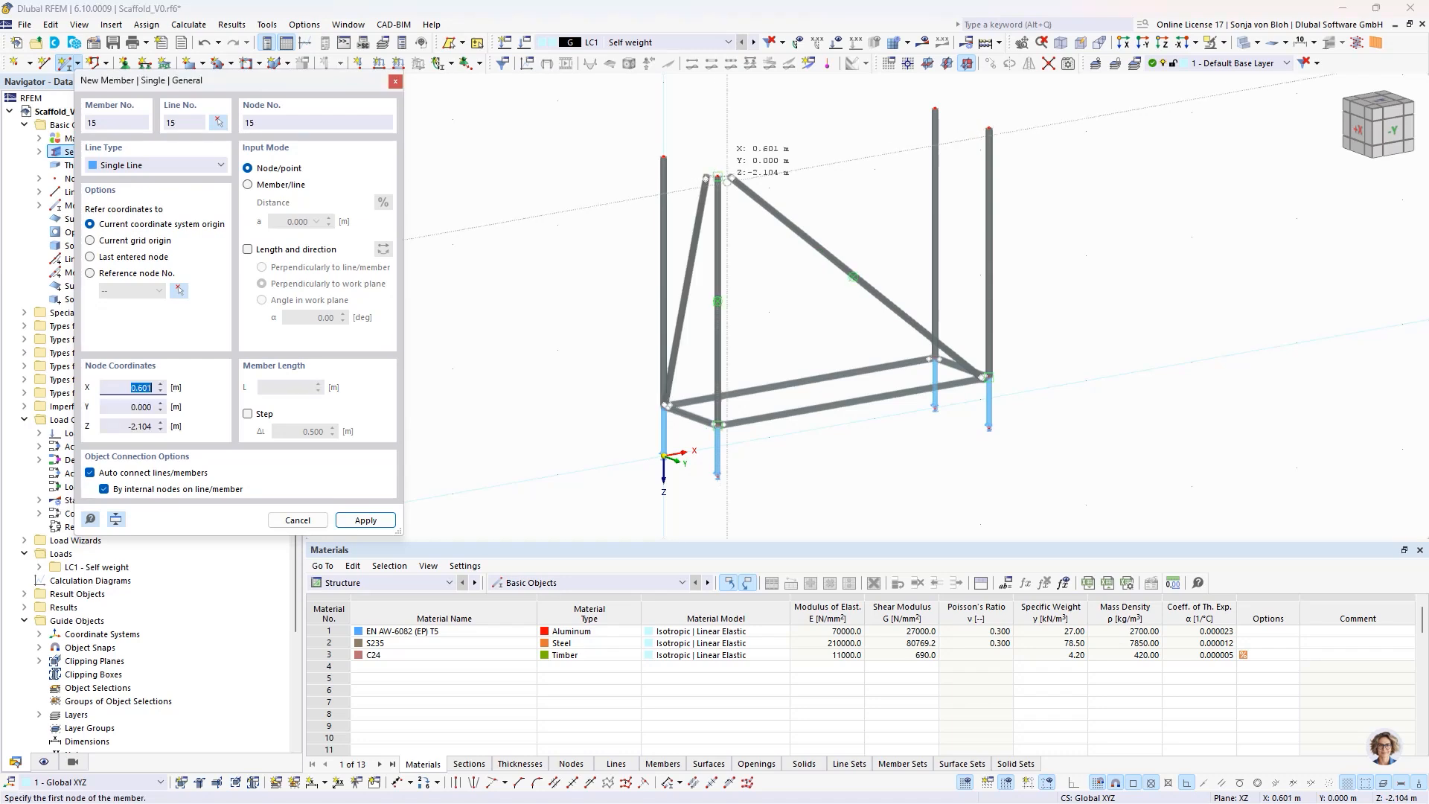
{"action": "key", "text": "Escape"}
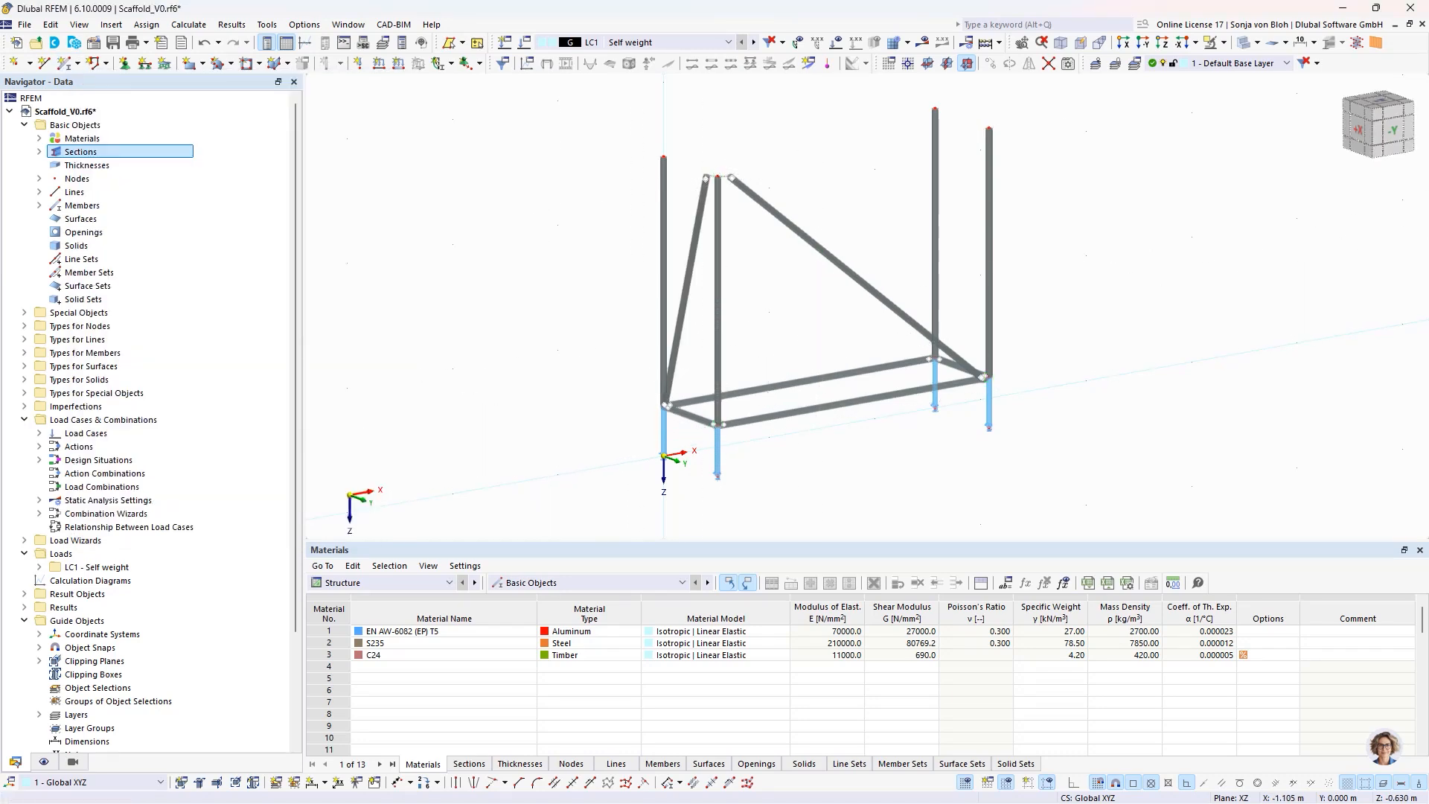
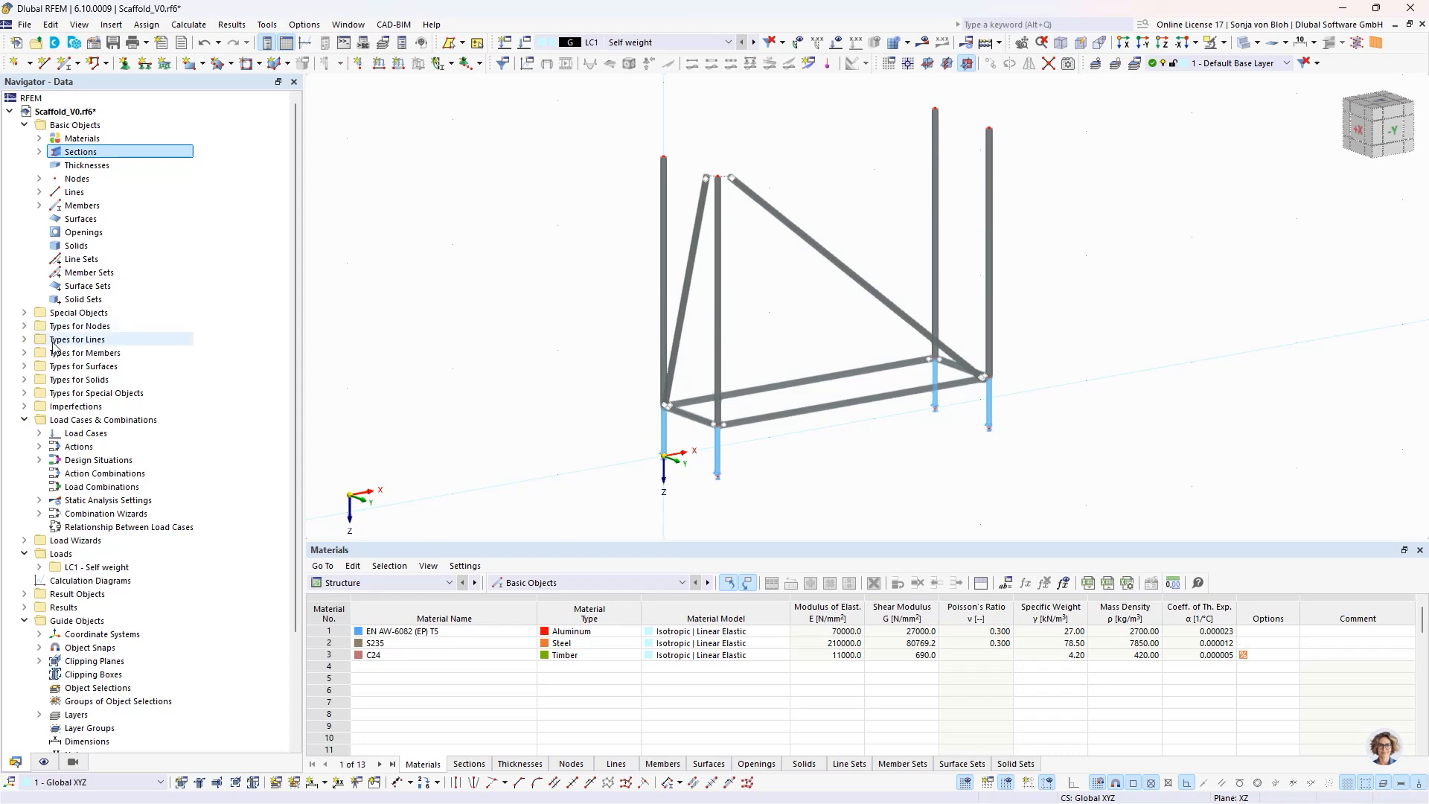
- Create a new structure modification that modifies the stiffnesses of members only
{"action": "left_click", "coordinate": [24, 314]}
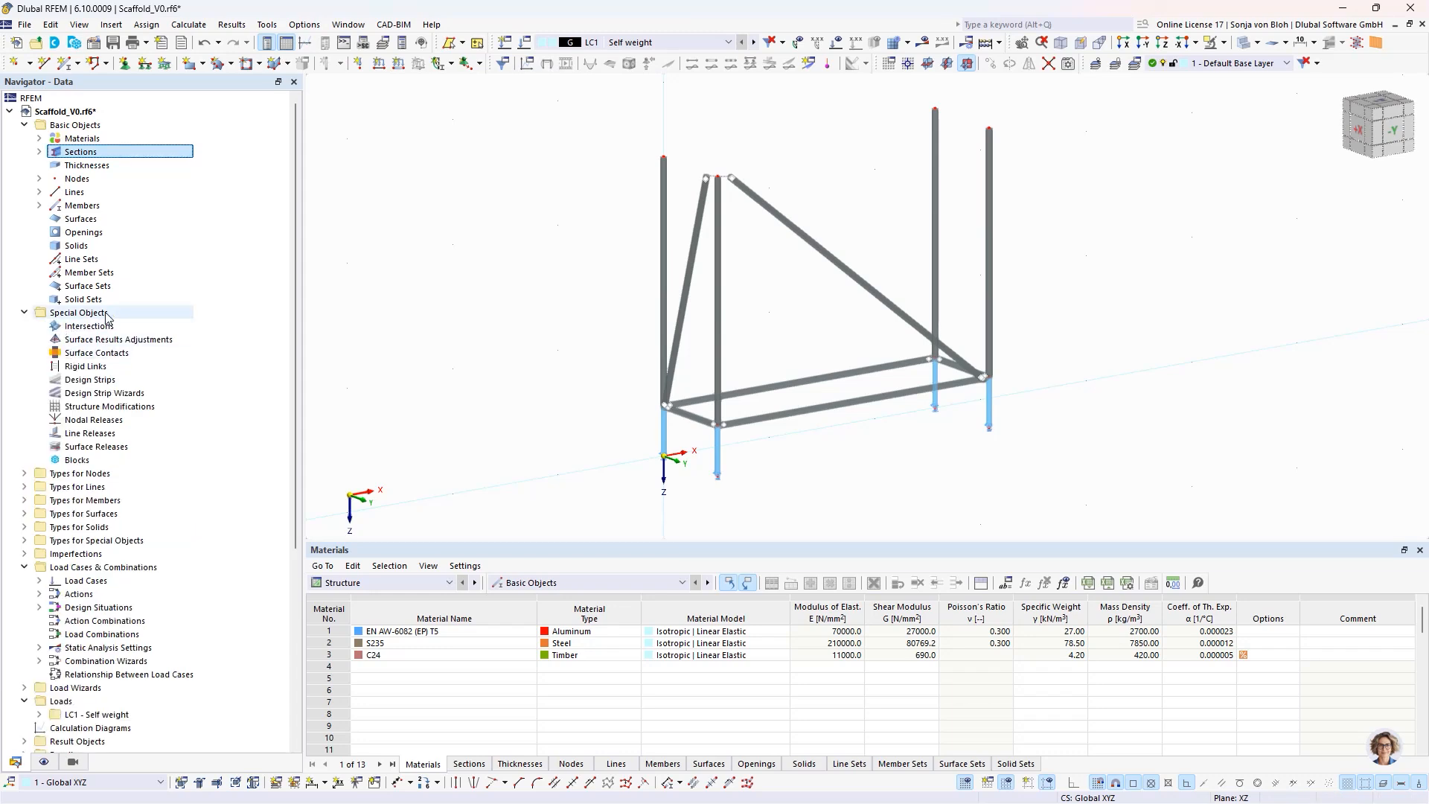
{"action": "right_click", "coordinate": [123, 407]}
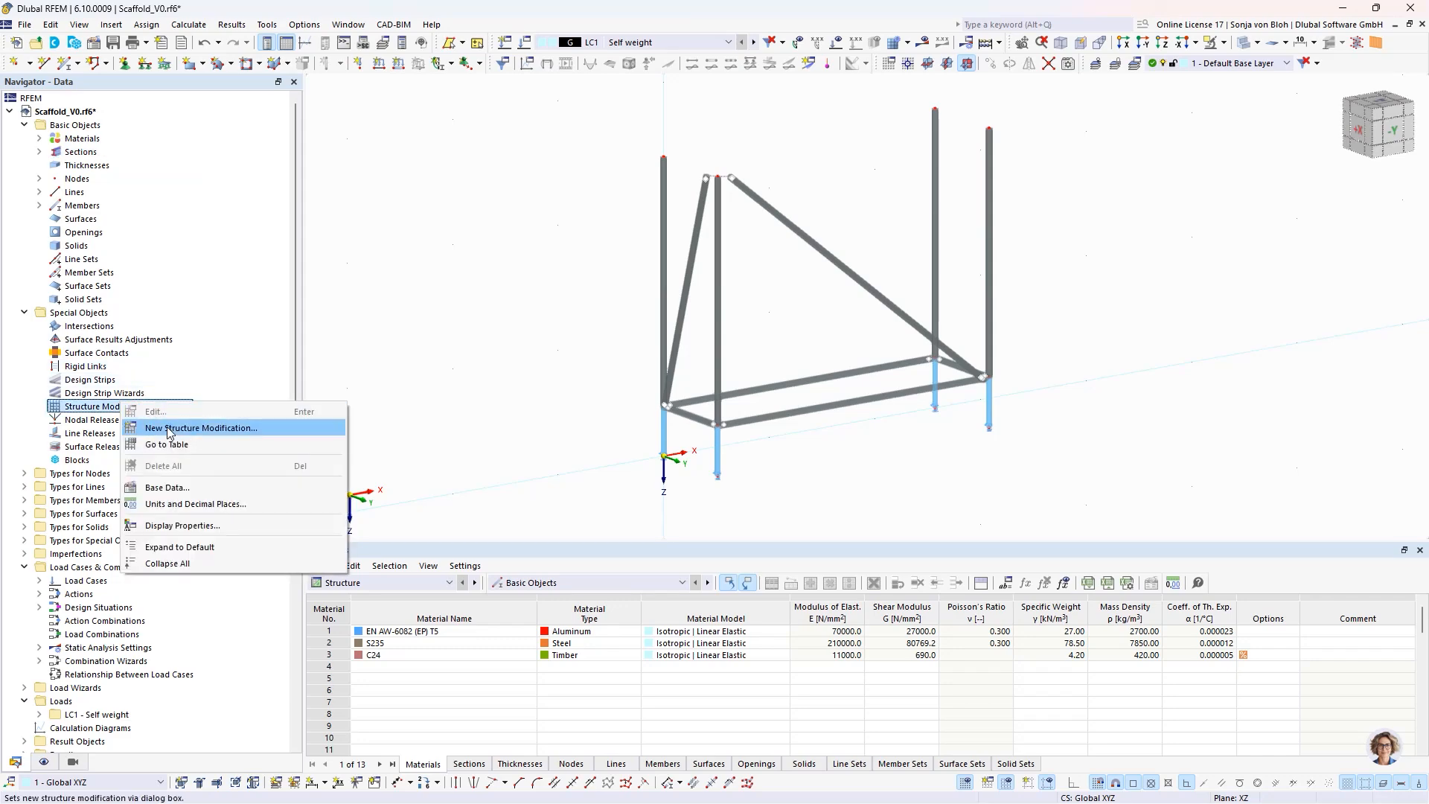
{"action": "left_click", "coordinate": [171, 429]}
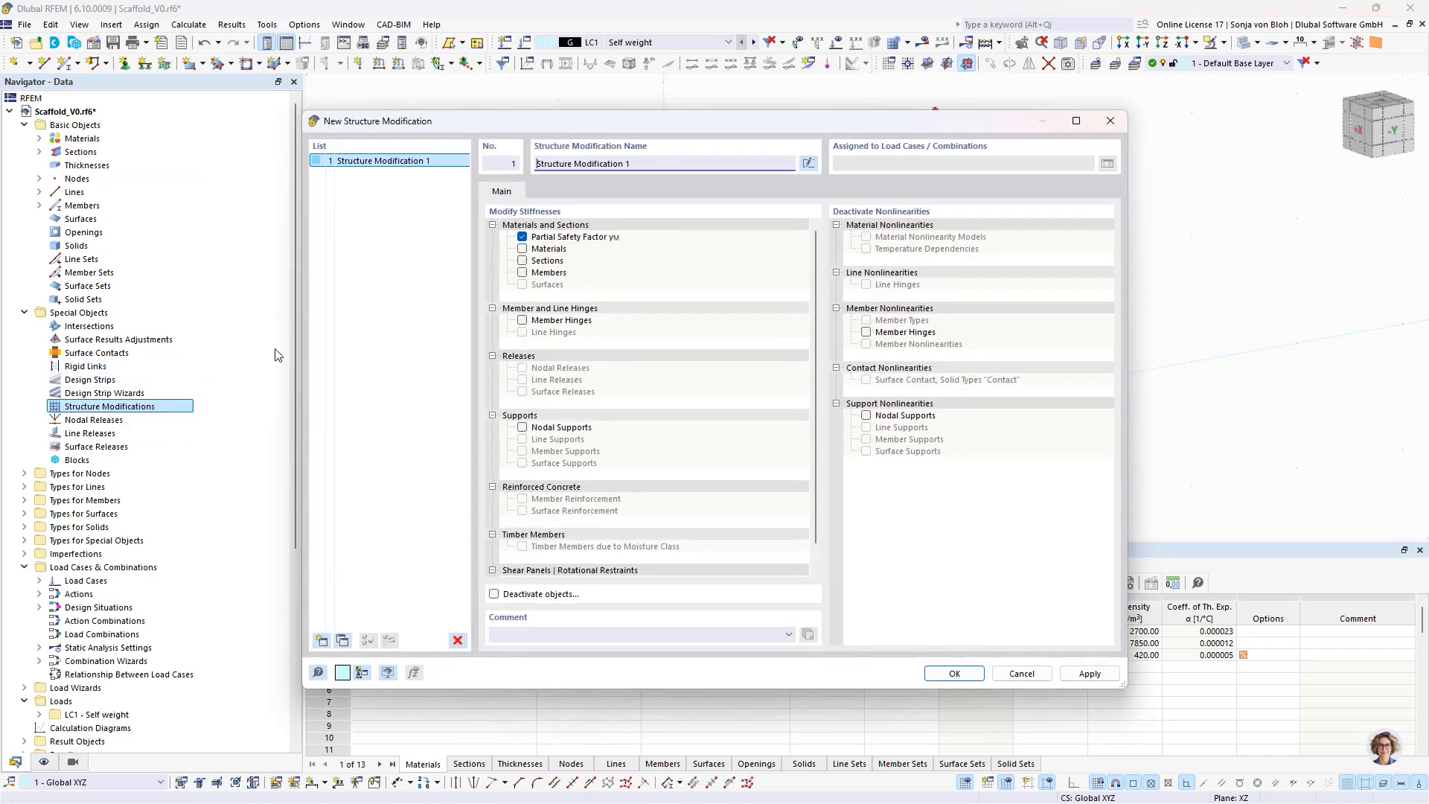
{"action": "left_click", "coordinate": [523, 237]}
{"action": "left_click", "coordinate": [523, 272]}
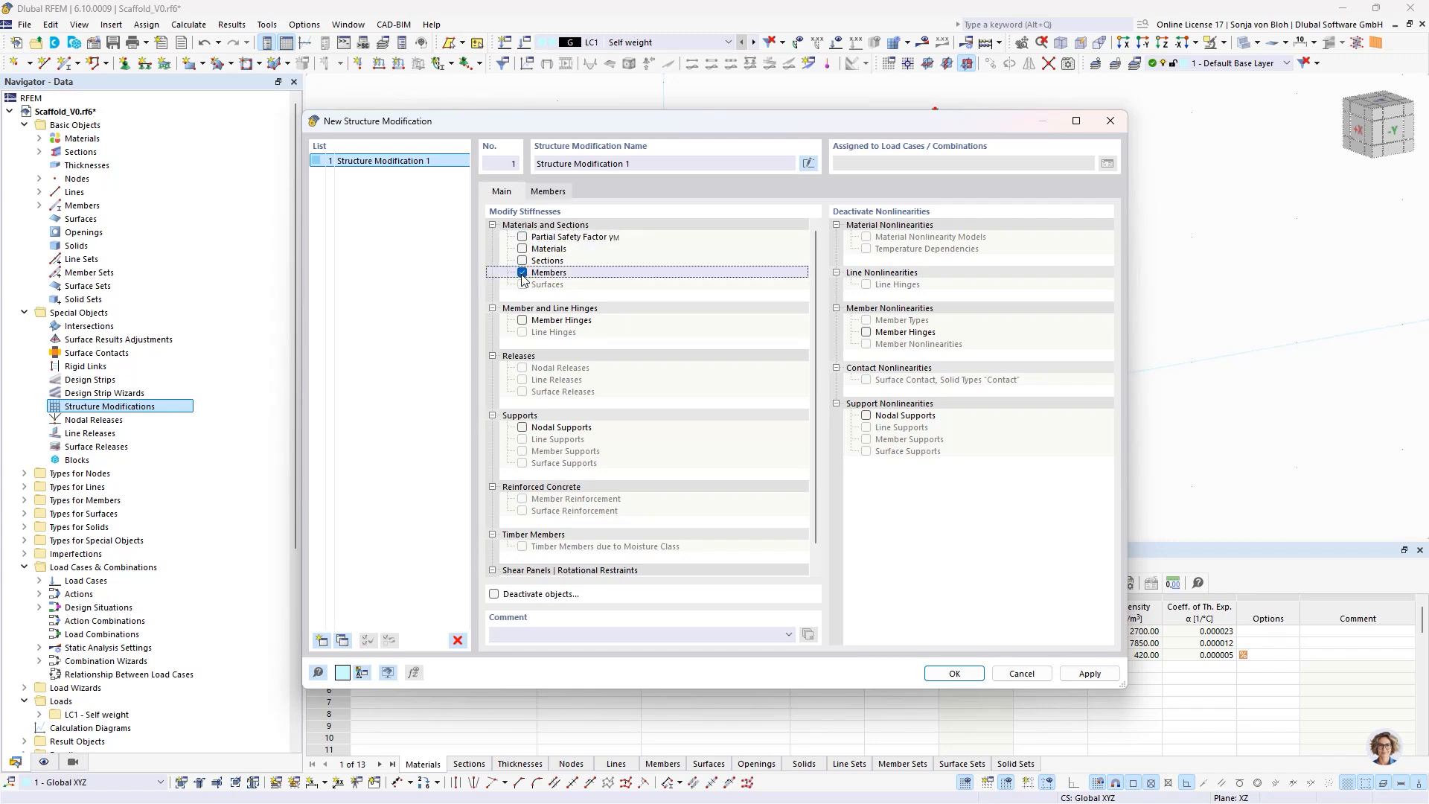
- Define a member stiffness modification using multiplier factors of partial stiffnesses, weights and masses, with axial stiffness factor kEA set to 10
{"action": "left_click", "coordinate": [549, 192]}
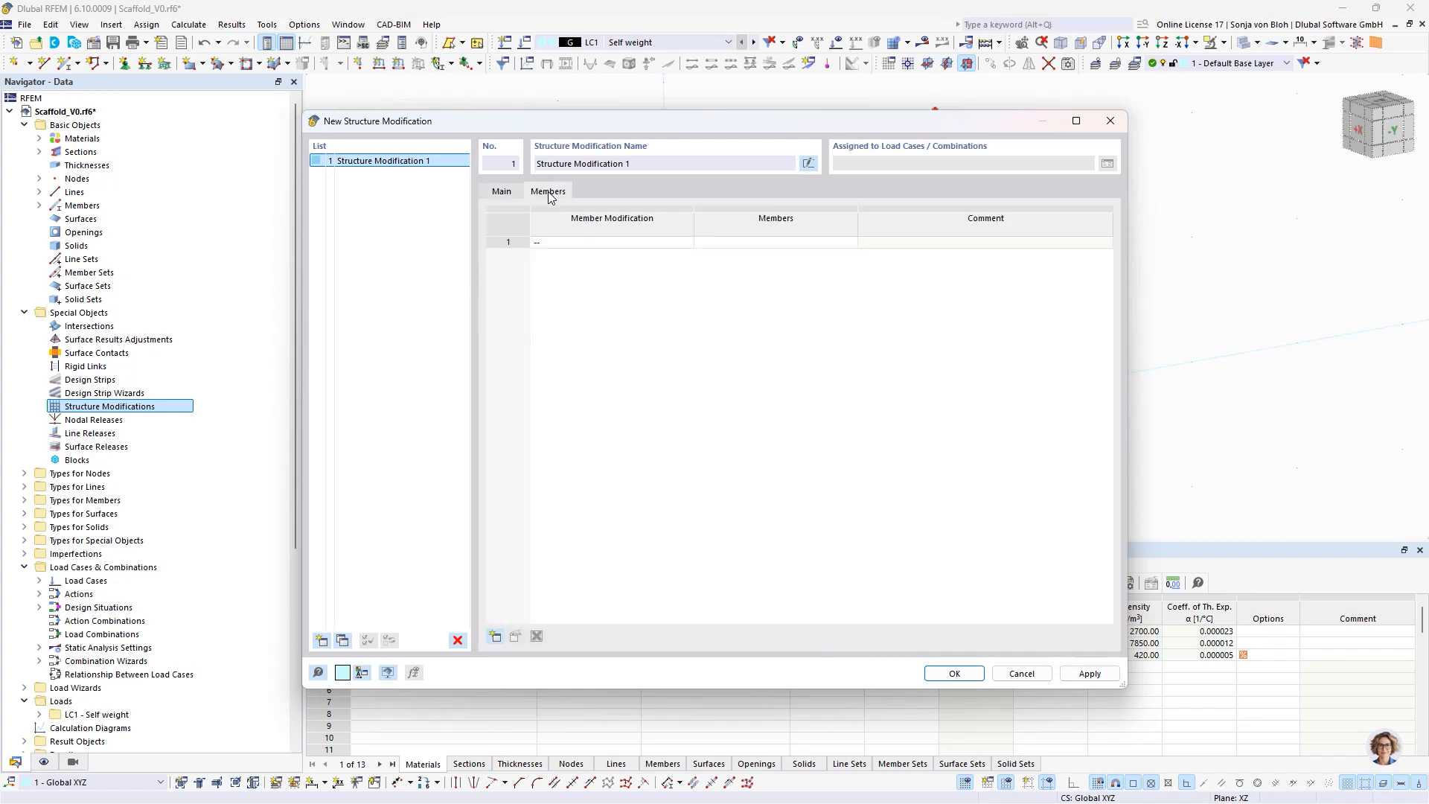
{"action": "left_click", "coordinate": [604, 244]}
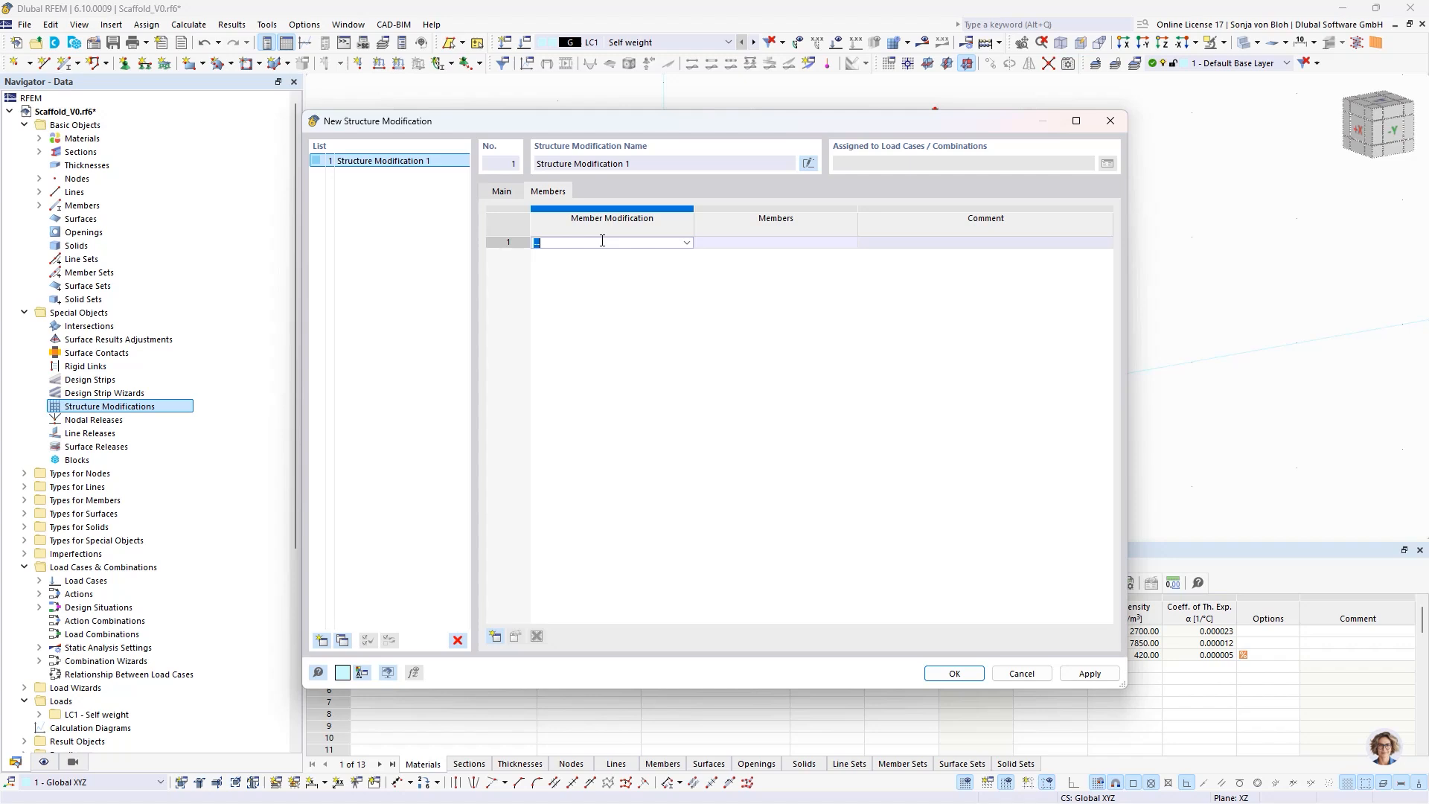
{"action": "left_click", "coordinate": [685, 244]}
{"action": "left_click", "coordinate": [634, 268]}
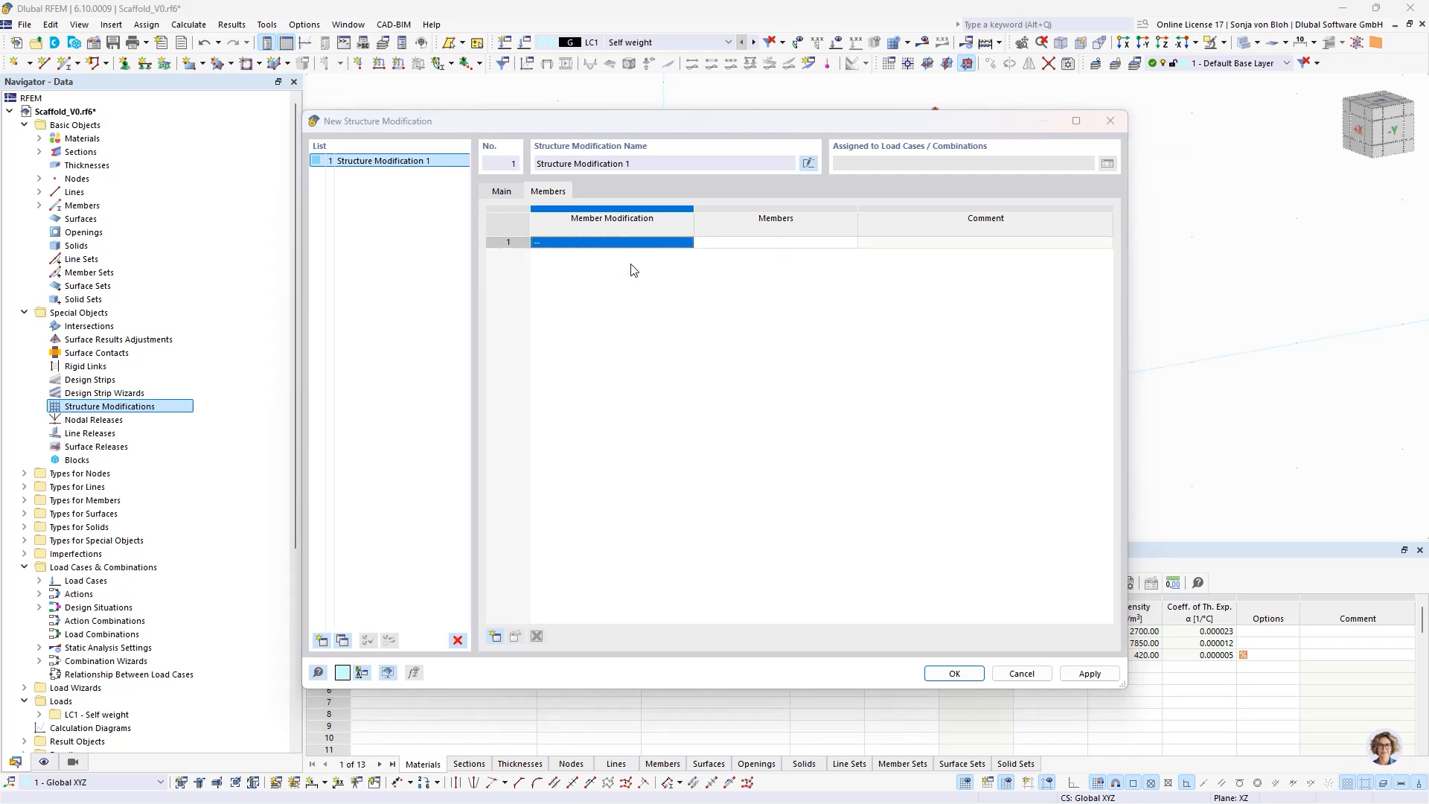
{"action": "left_click", "coordinate": [553, 249]}
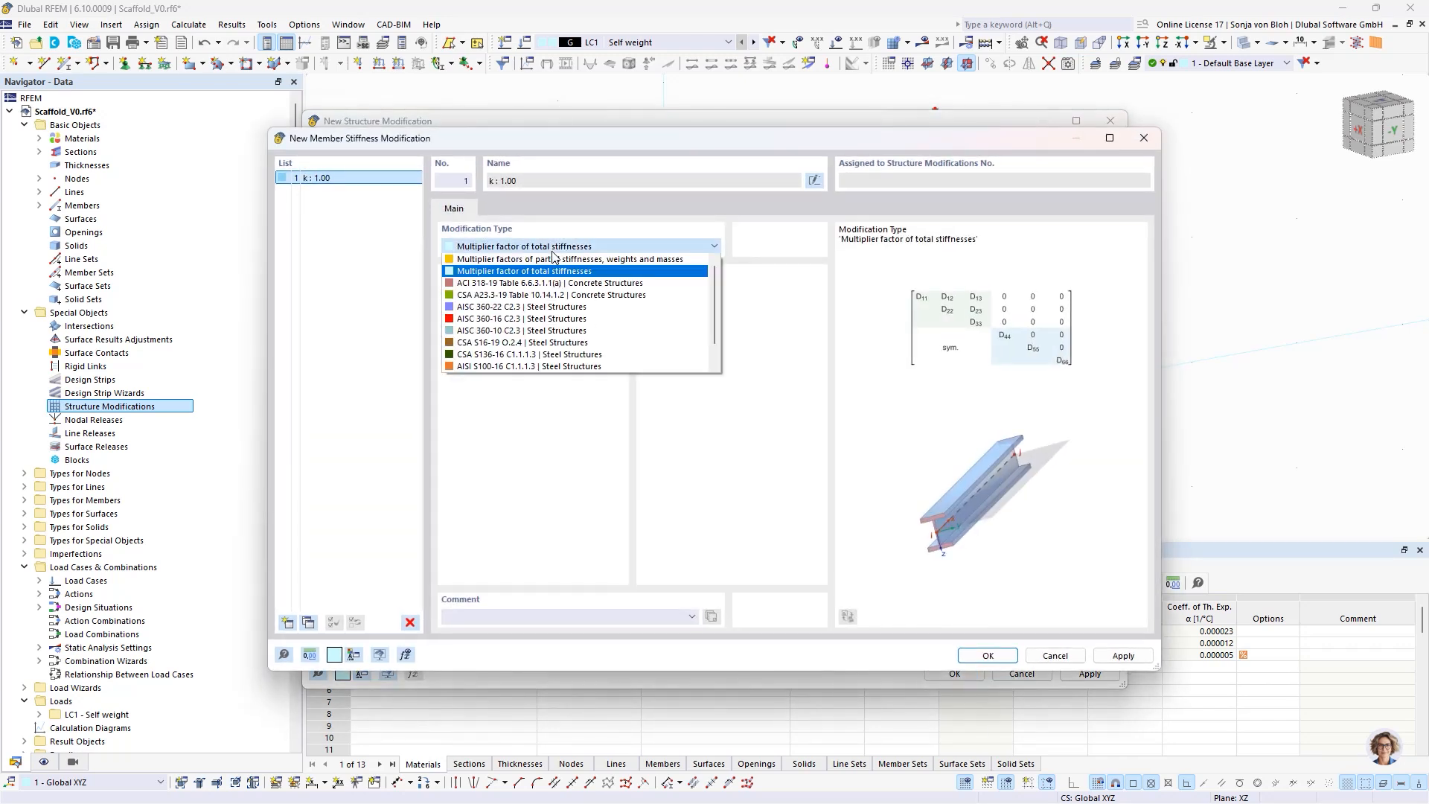
{"action": "left_click", "coordinate": [520, 260]}
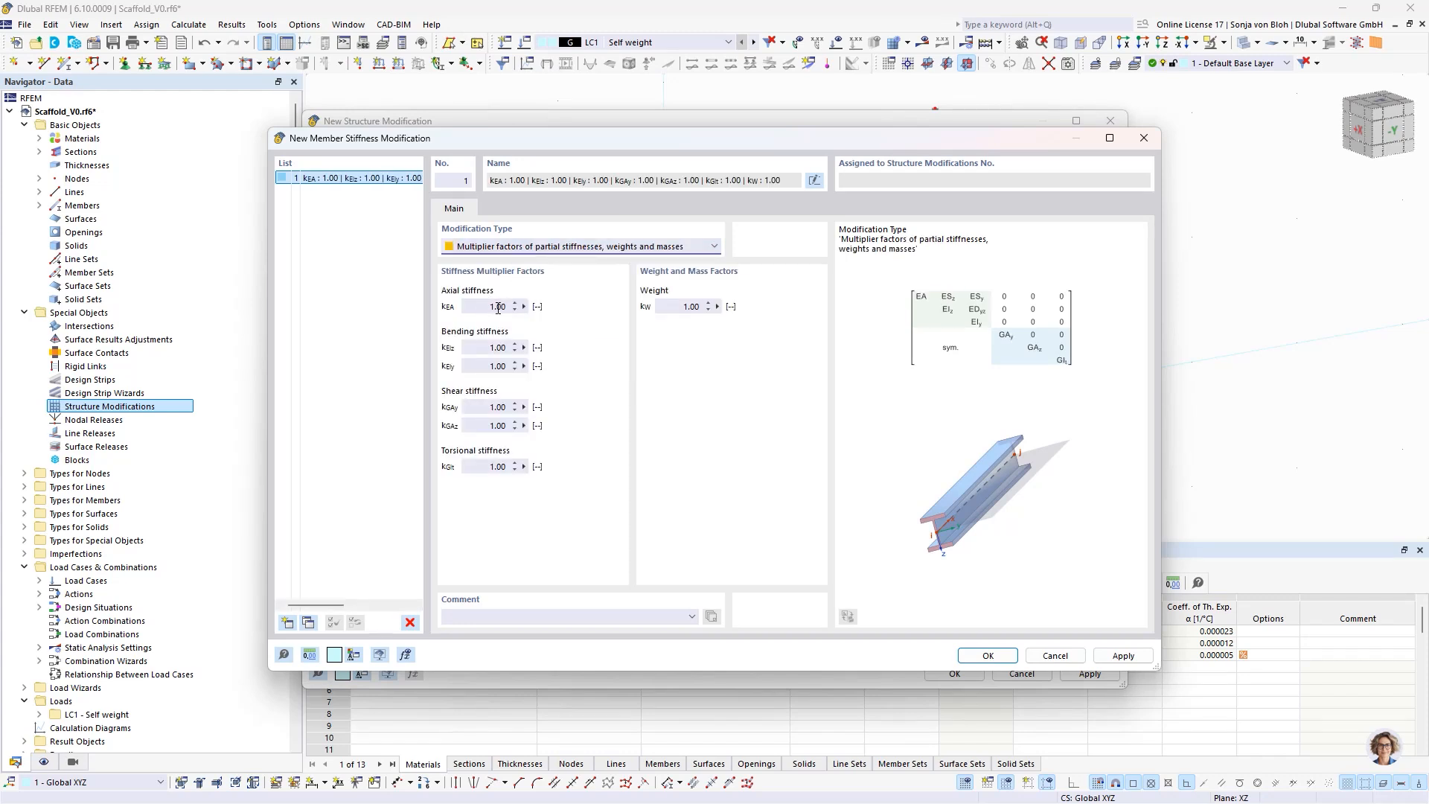
{"action": "left_click", "coordinate": [475, 308]}
{"action": "type", "text": "10"}
{"action": "left_click", "coordinate": [987, 655]}
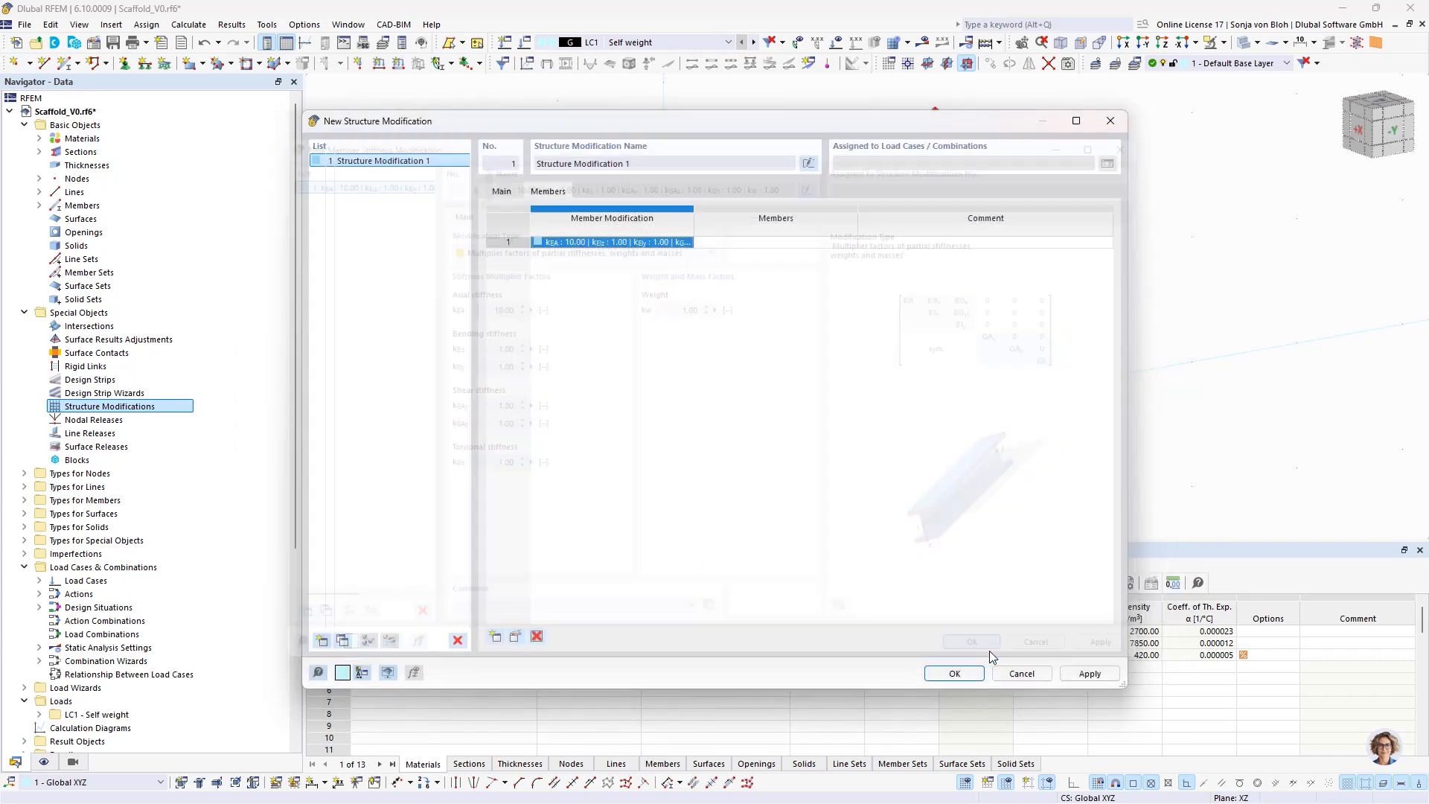
- Assign the member stiffness modification to the longitudinal and transverse diagonals and save the structure modification
{"action": "left_click", "coordinate": [748, 243]}
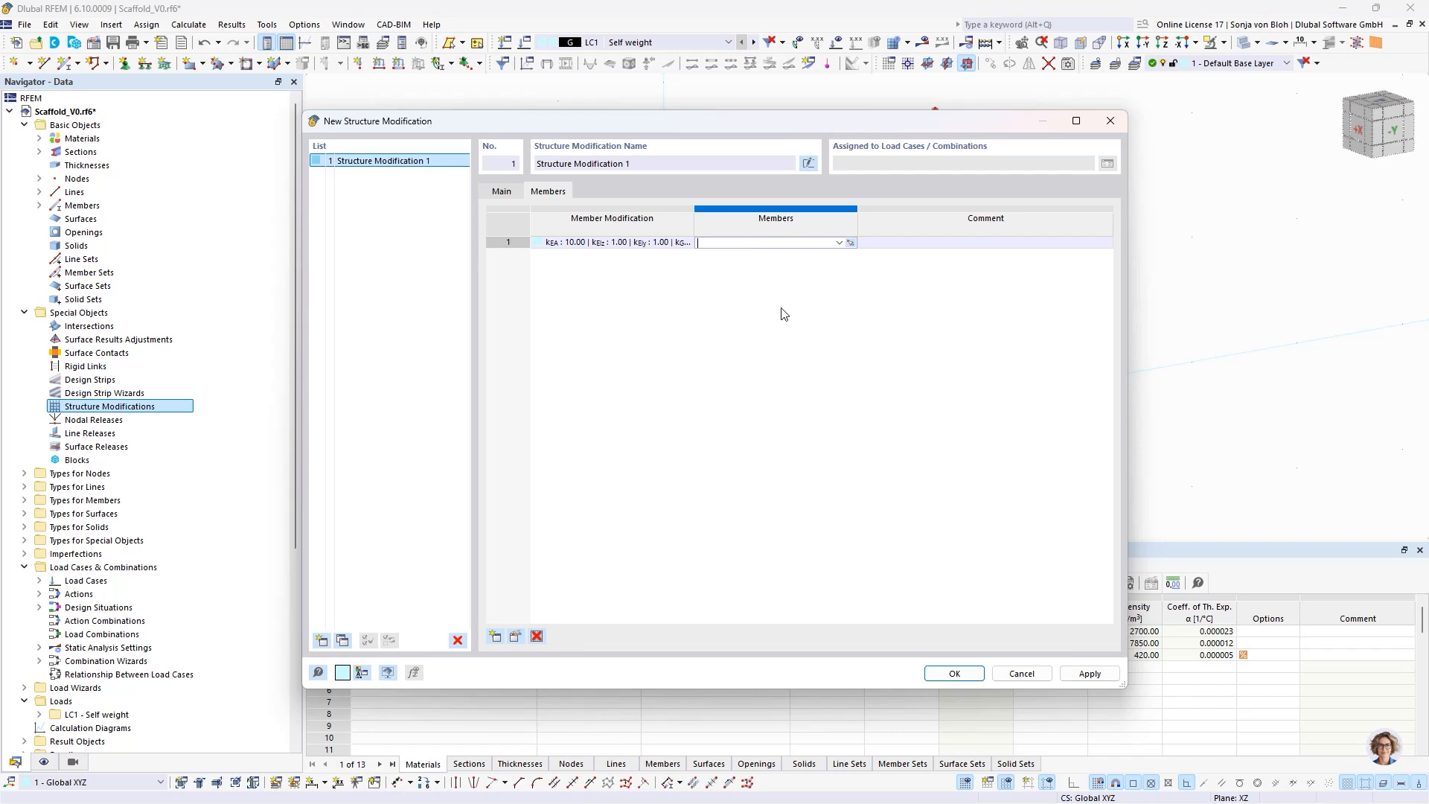
{"action": "left_click", "coordinate": [850, 244]}
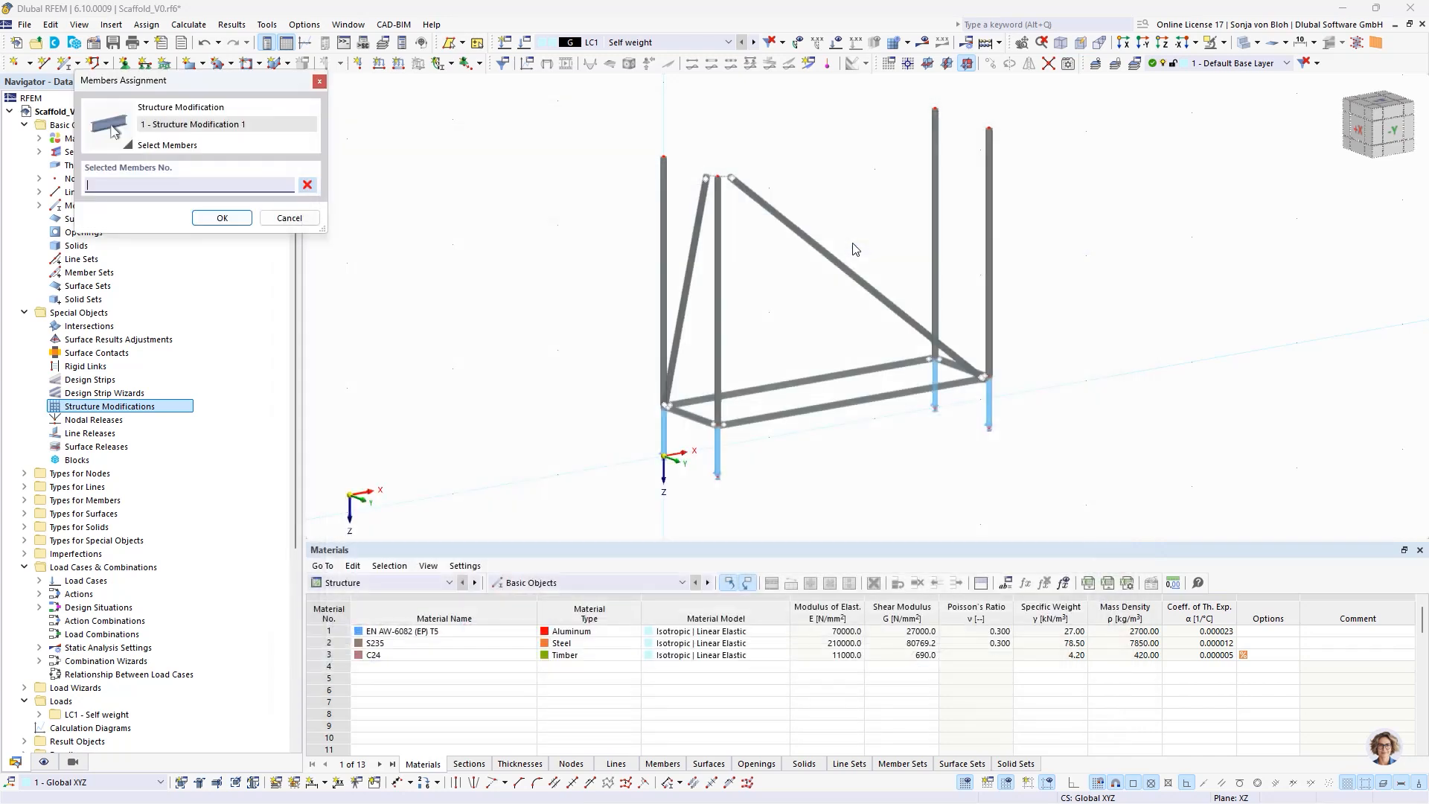
{"action": "left_click", "coordinate": [687, 284]}
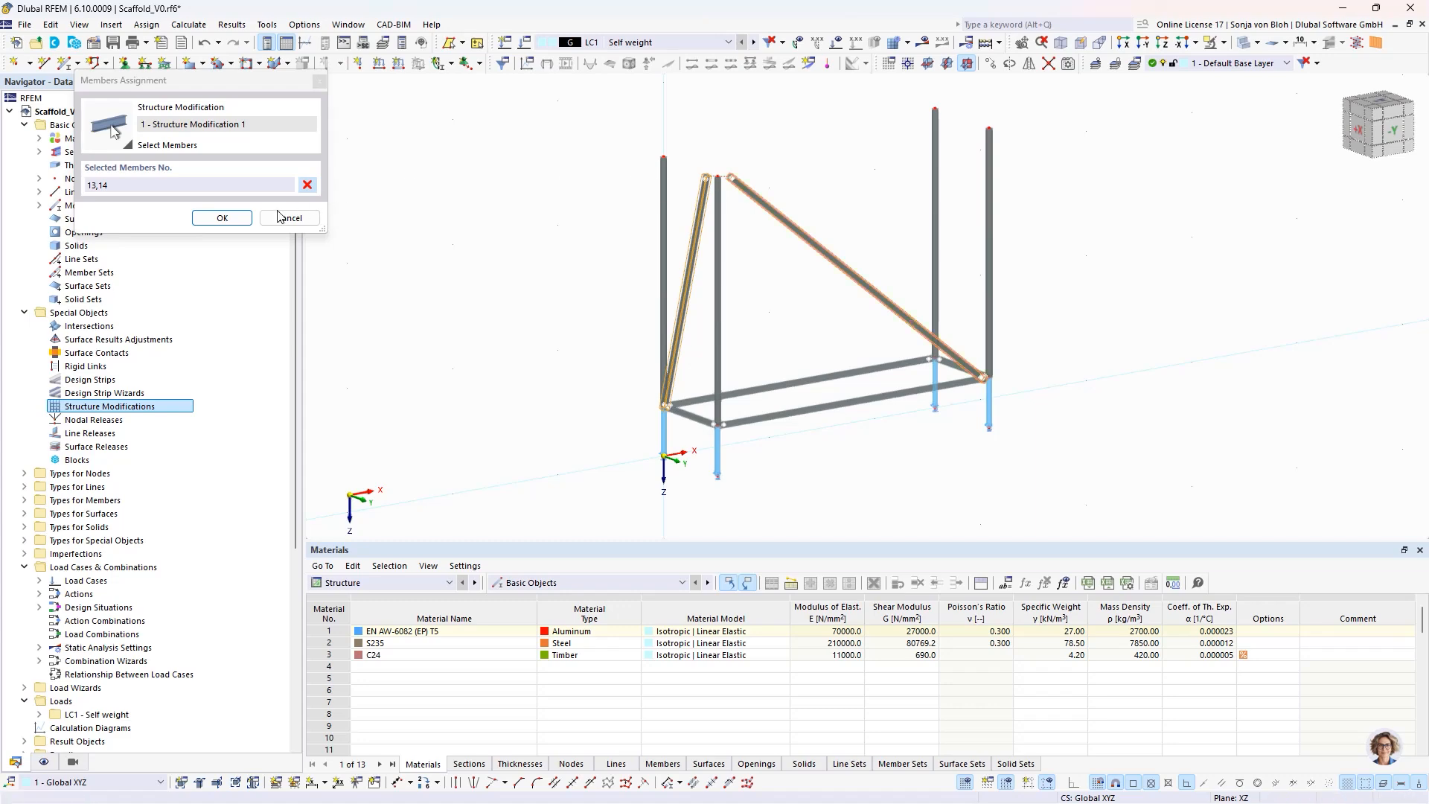
{"action": "left_click", "coordinate": [234, 217]}
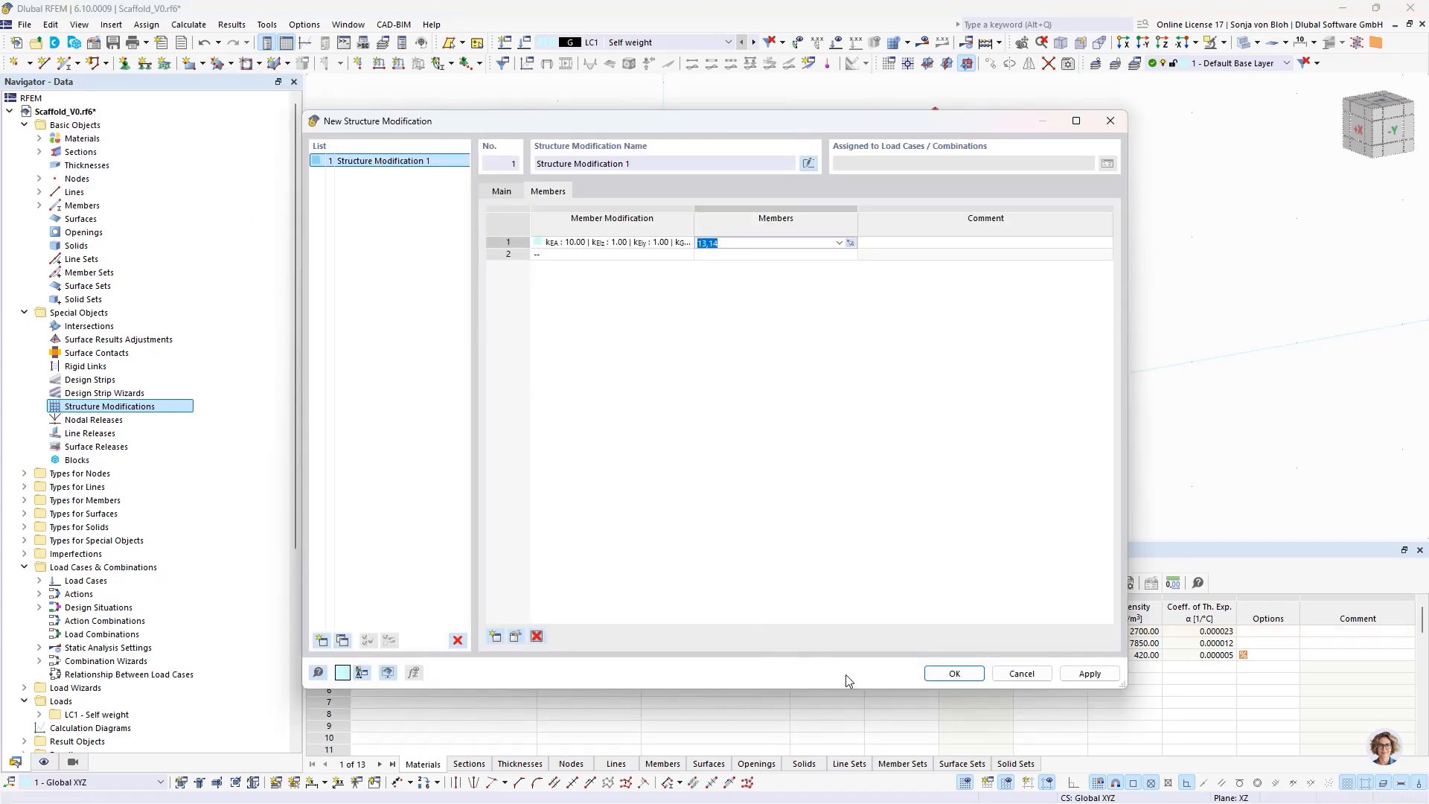
{"action": "left_click", "coordinate": [945, 674]}
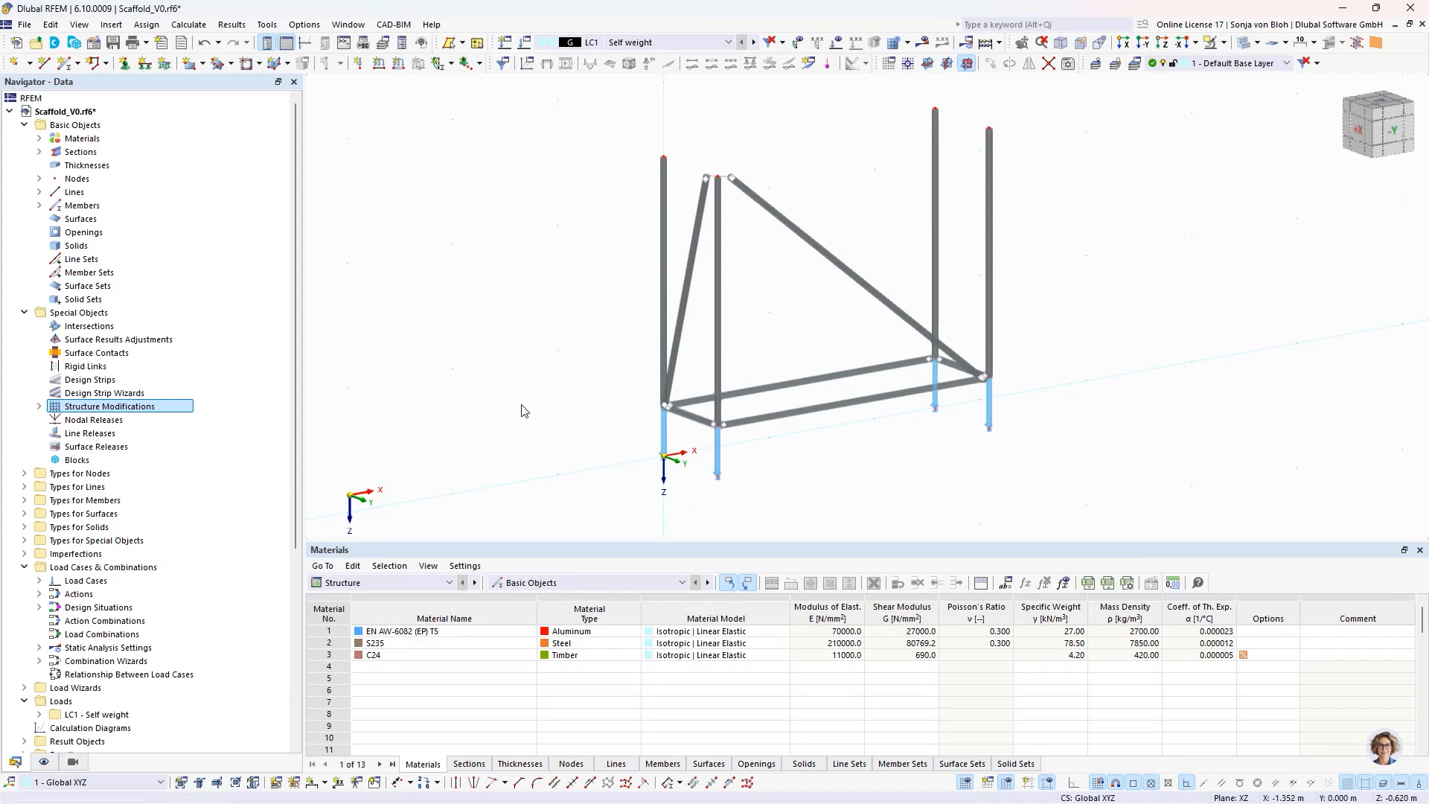
- Copy the scaffold level above the base jacks once with a displacement vector of X 0, Y 0 and Z -2 m
{"action": "middle_click_drag", "start_coordinate": [897, 456], "coordinate": [775, 437], "text": "ctrl"}
{"action": "left_click_drag", "start_coordinate": [558, 105], "coordinate": [1075, 415]}
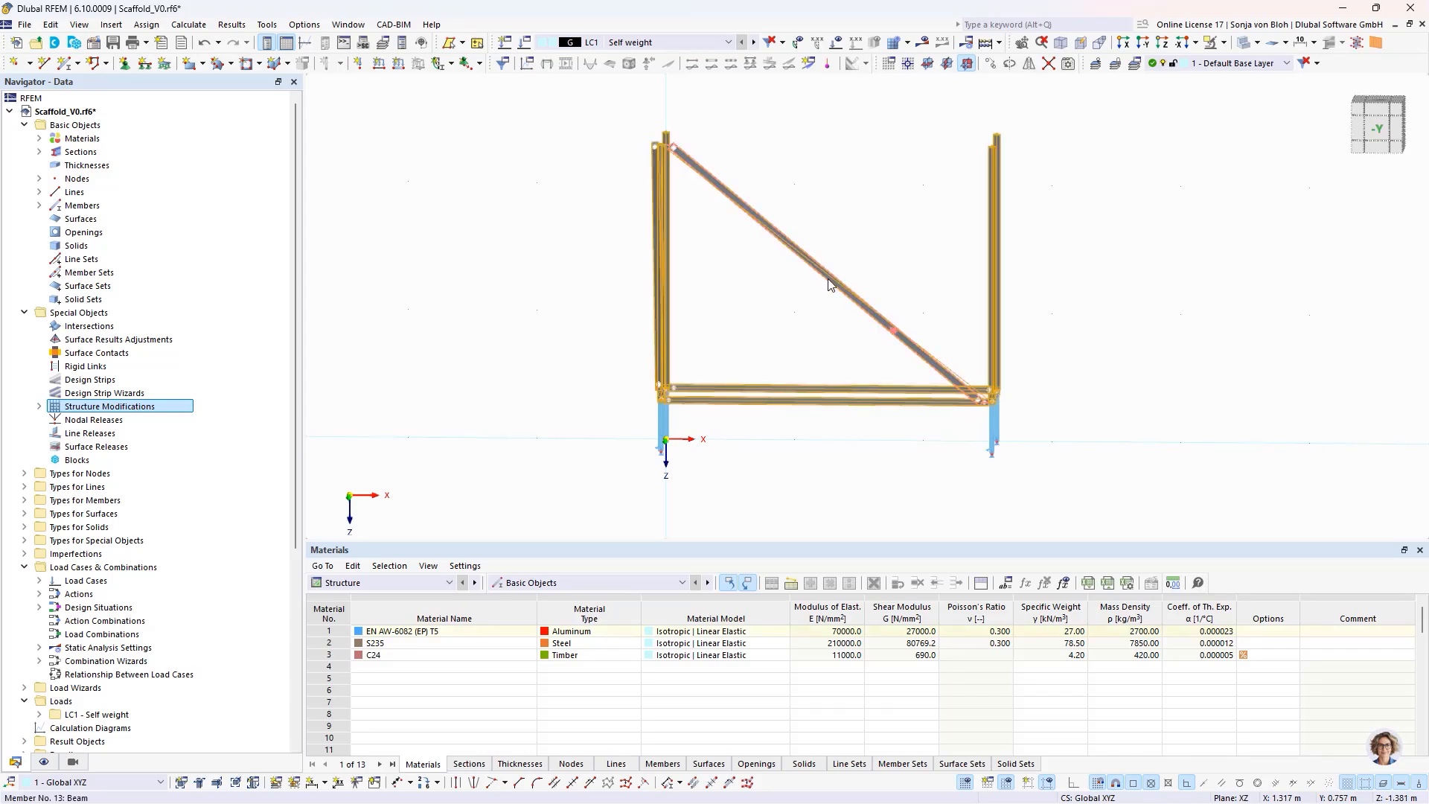
{"action": "left_click", "coordinate": [990, 65]}
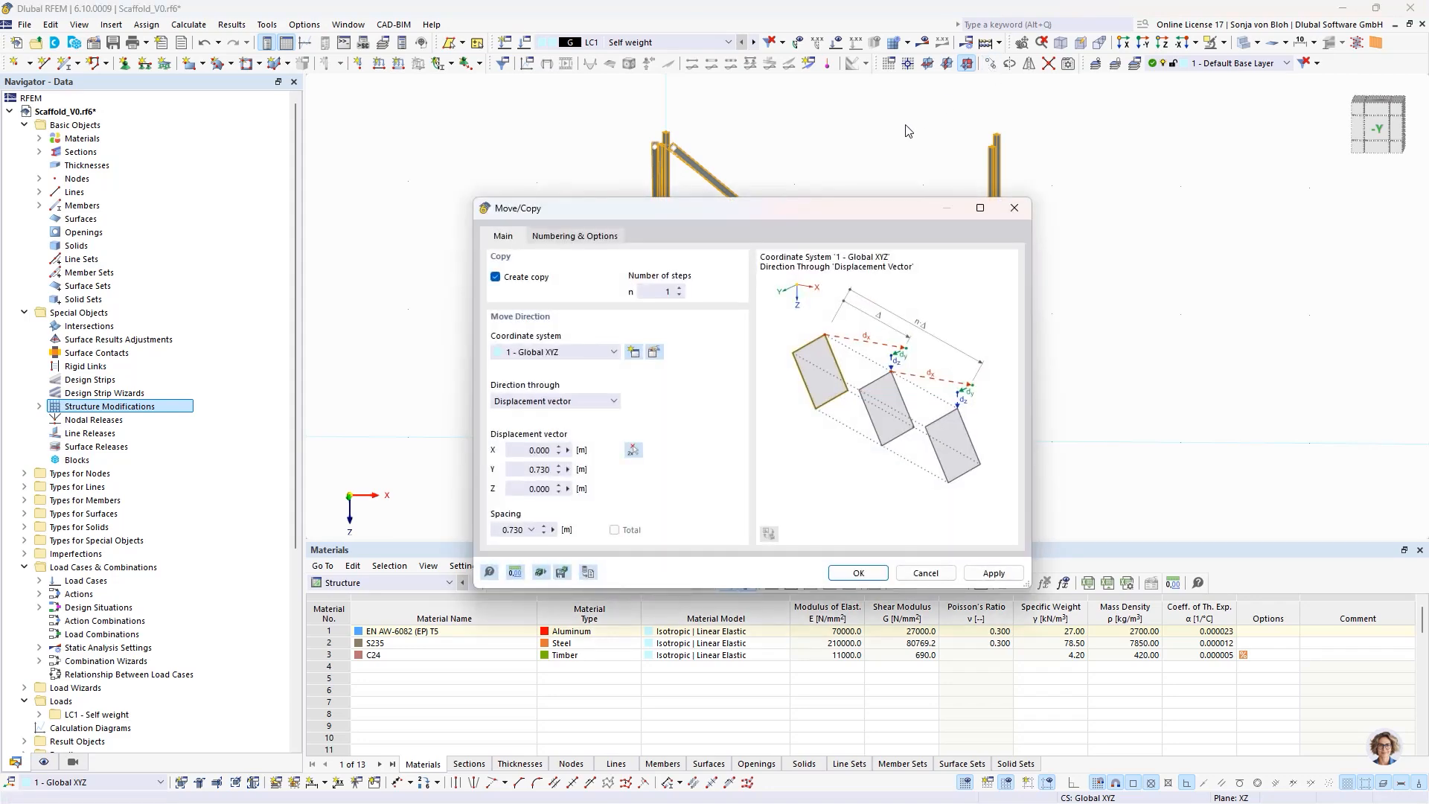
{"action": "double_click", "coordinate": [513, 470]}
{"action": "type", "text": "0"}
{"action": "key", "text": "Tab"}
{"action": "type", "text": "-2"}
{"action": "left_click", "coordinate": [835, 571]}
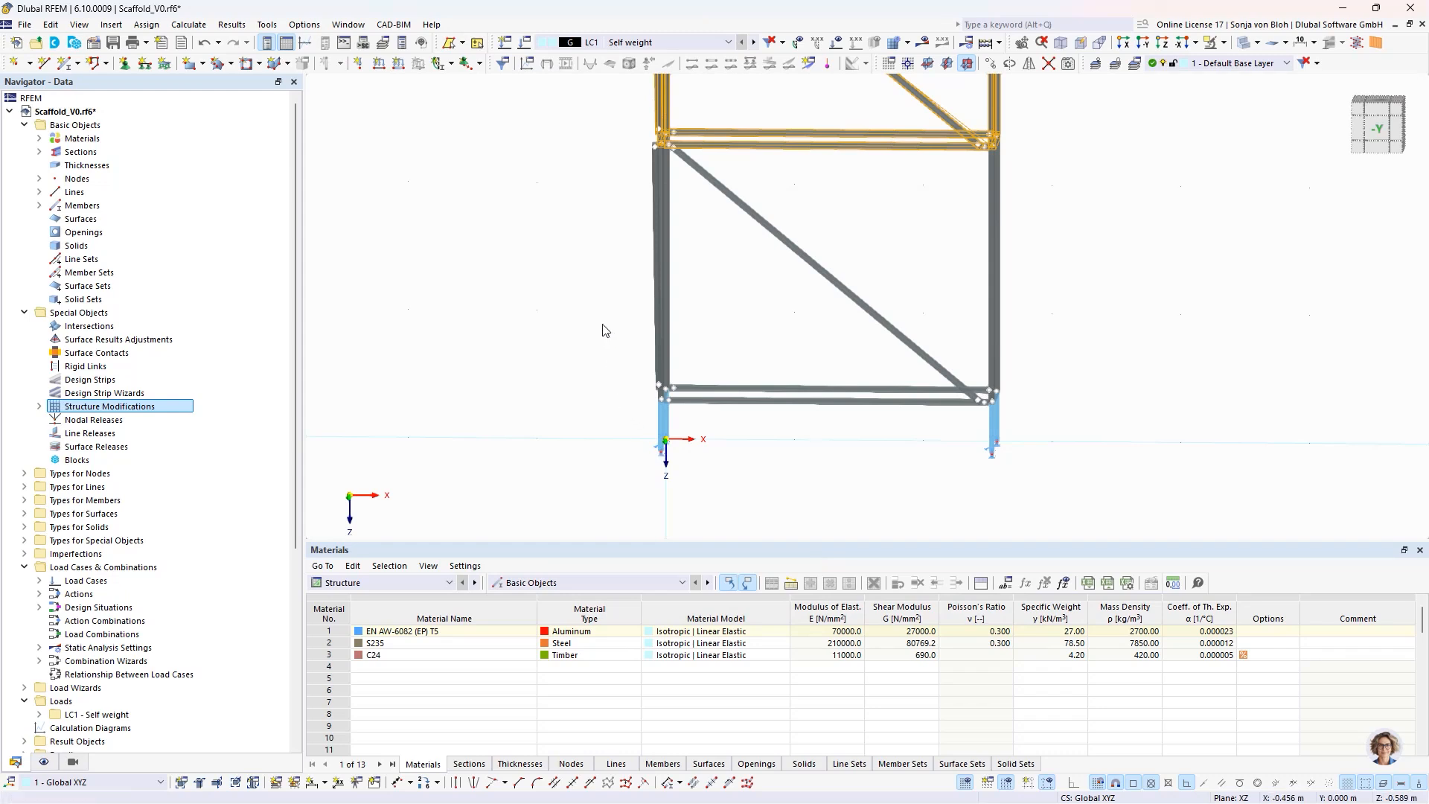
- Edit three upper-level standards together, two at the origin end and the one at Y 0.730 m on the far end, and enable nodes on member
{"action": "scroll", "coordinate": [600, 325], "scroll_direction": "down", "scroll_amount": 3}
{"action": "middle_click_drag", "start_coordinate": [591, 272], "coordinate": [686, 417]}
{"action": "left_click", "coordinate": [531, 406]}
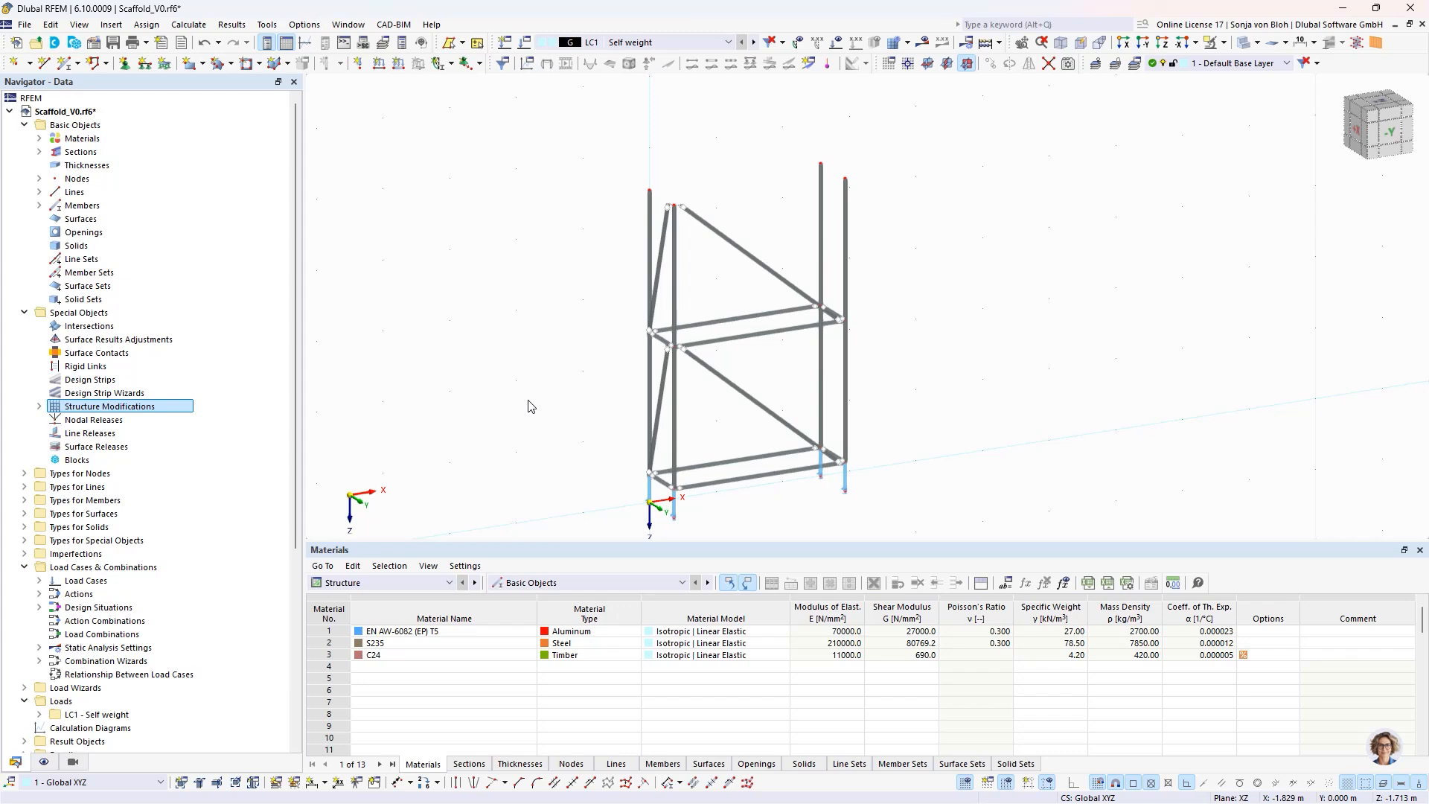
{"action": "left_click", "coordinate": [650, 253]}
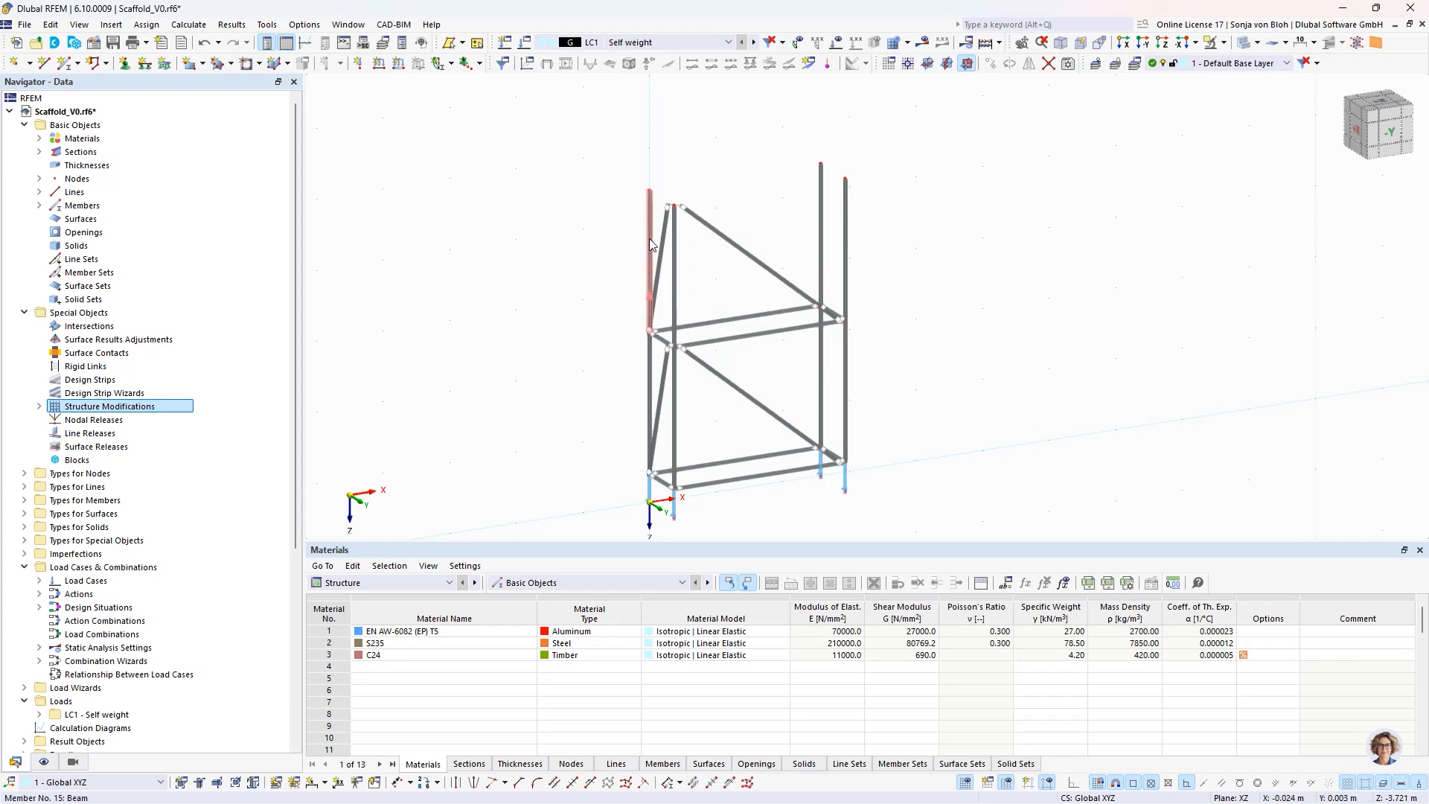
{"action": "left_click", "coordinate": [675, 285], "text": "ctrl"}
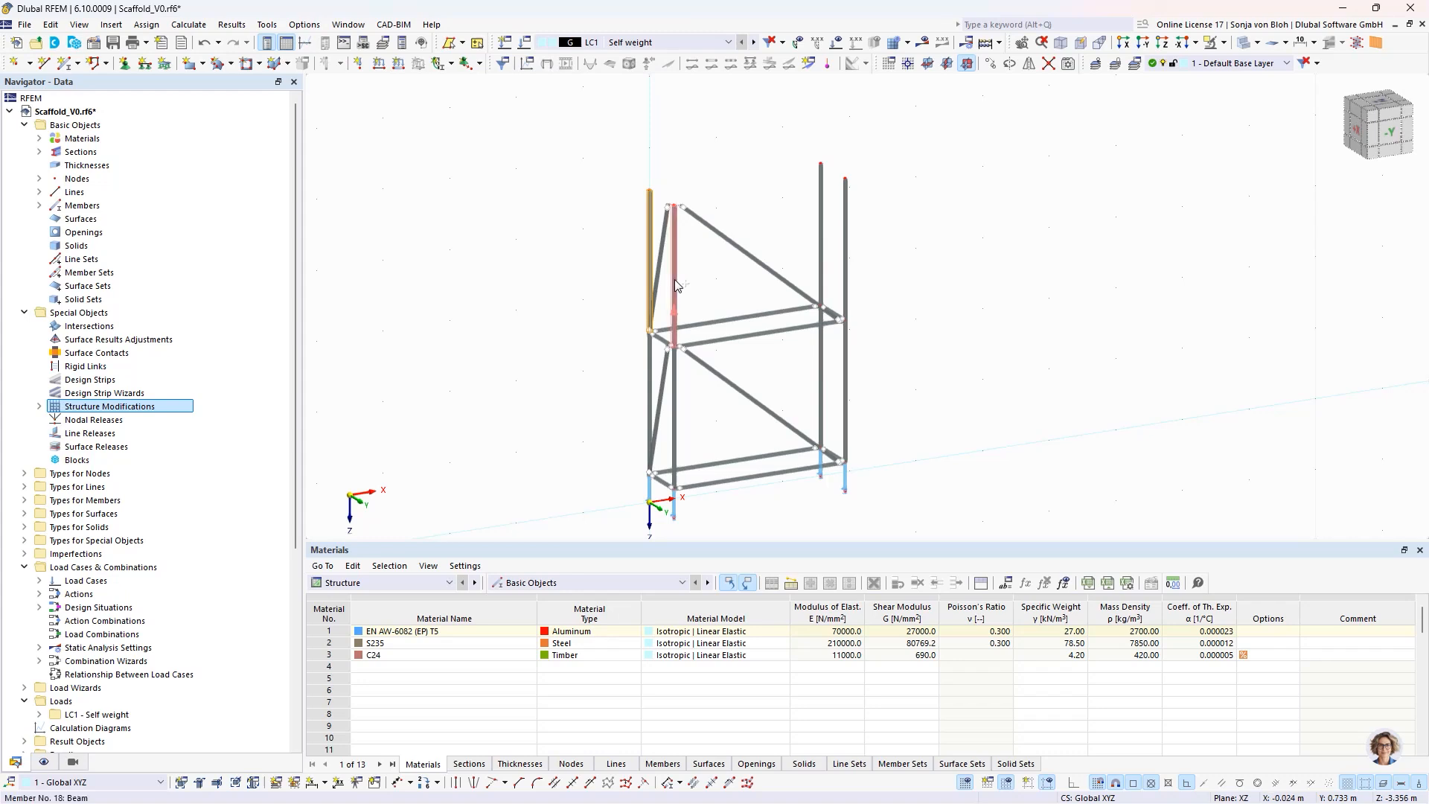
{"action": "left_click", "coordinate": [845, 239], "text": "ctrl"}
{"action": "right_click", "coordinate": [845, 239]}
{"action": "mouse_move", "coordinate": [893, 291]}
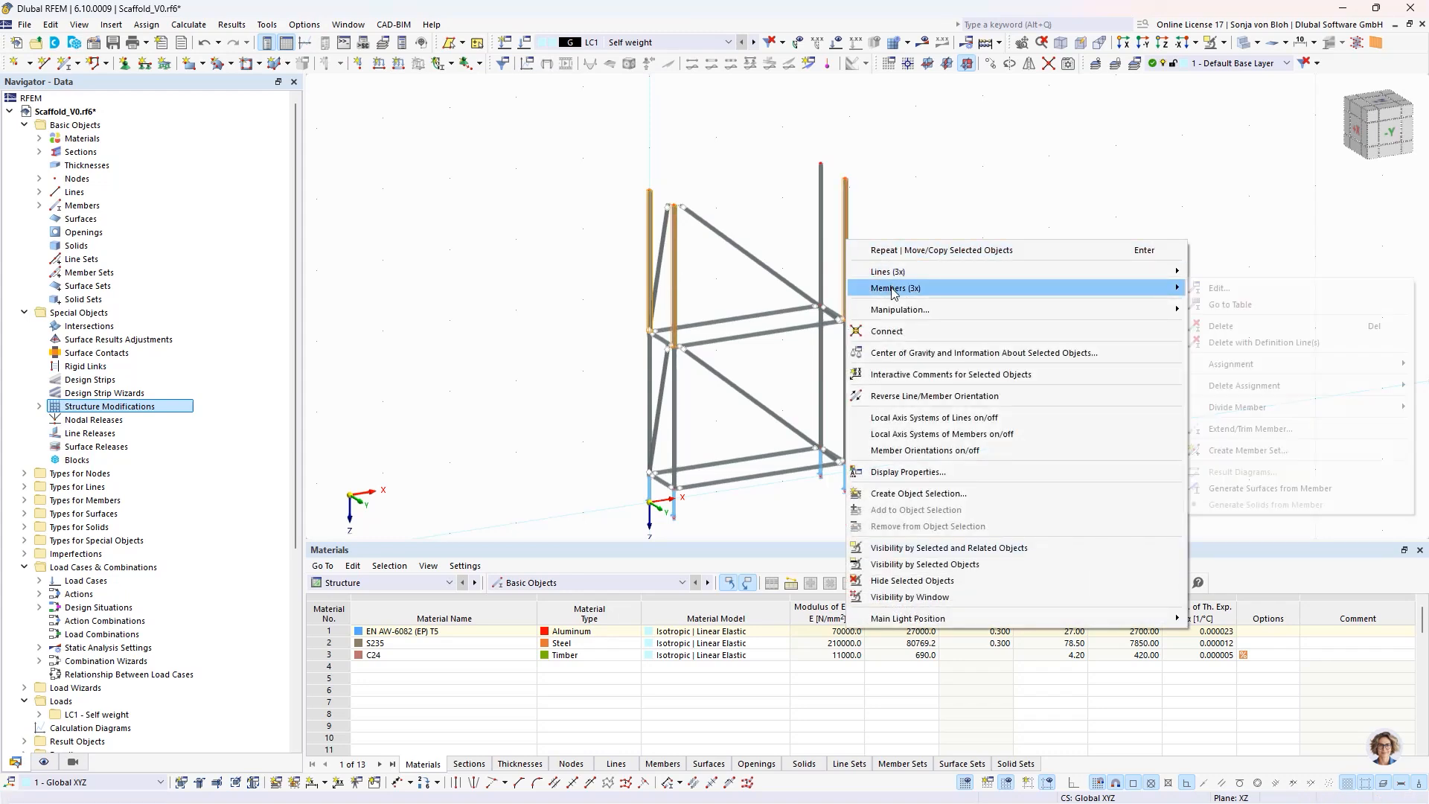
{"action": "left_click", "coordinate": [1218, 288]}
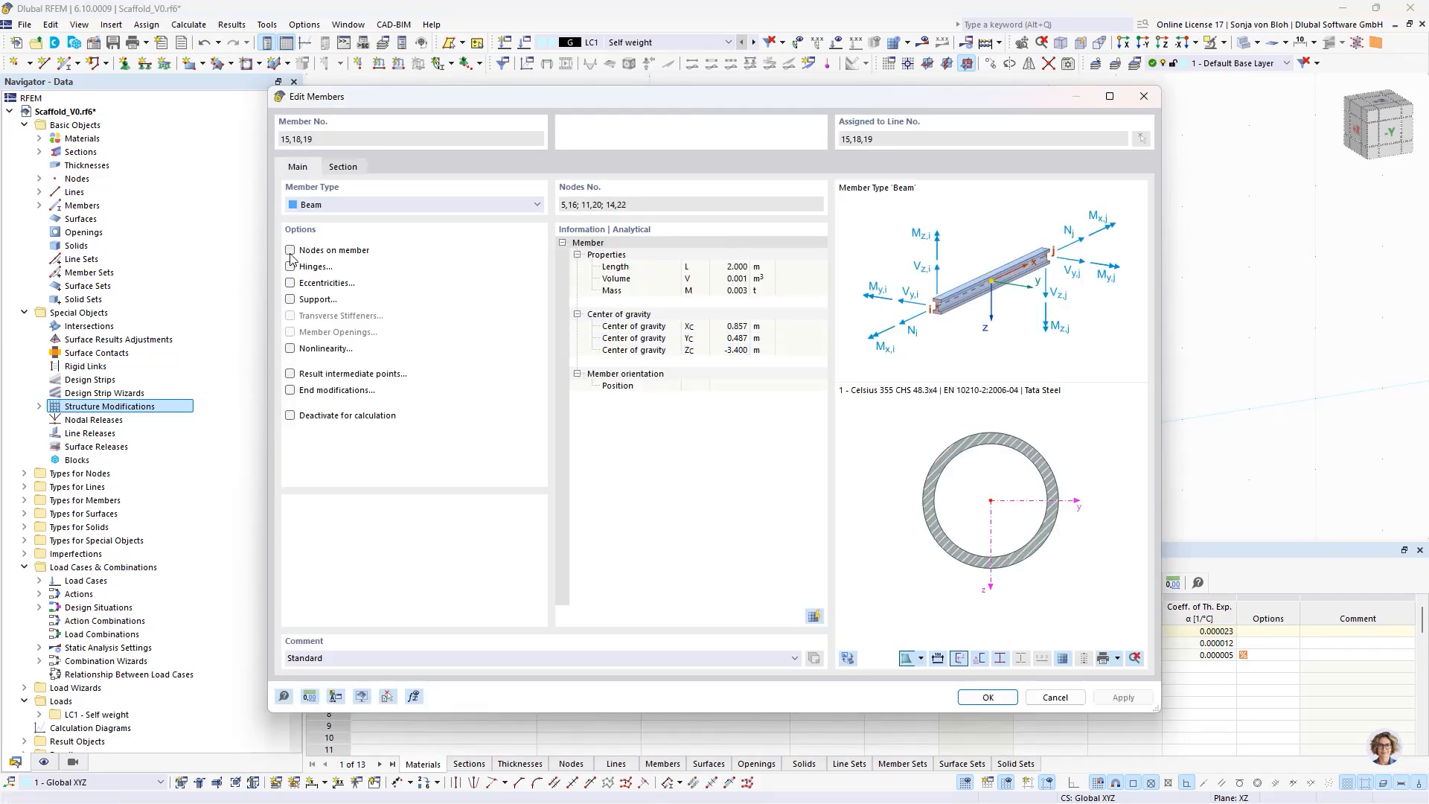
{"action": "left_click", "coordinate": [291, 251]}
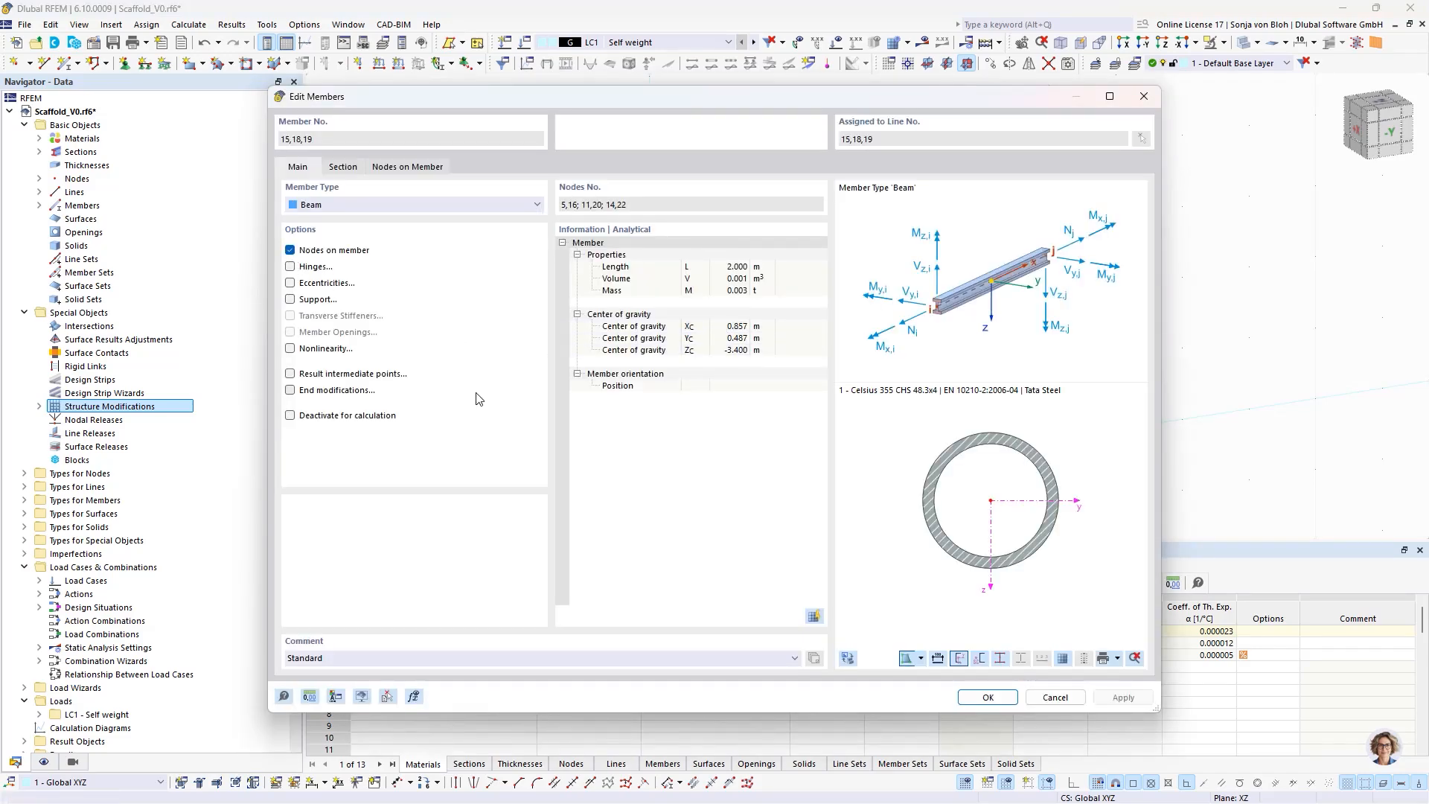
{"action": "left_click", "coordinate": [430, 168]}
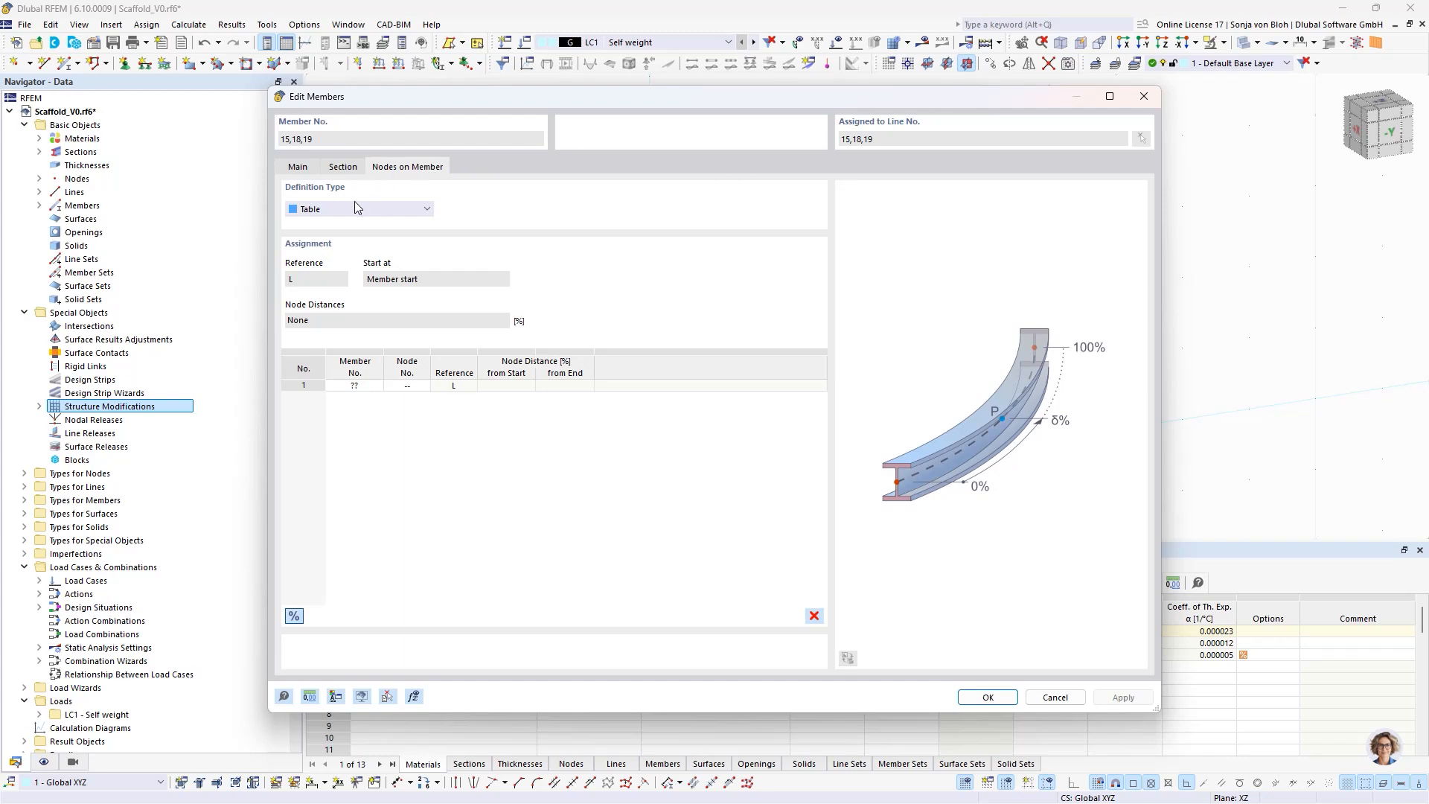
- Define the standards' intermediate nodes as a string with absolute distances of 0.5 and 1 m from the member start
{"action": "left_click", "coordinate": [341, 207]}
{"action": "left_click", "coordinate": [324, 234]}
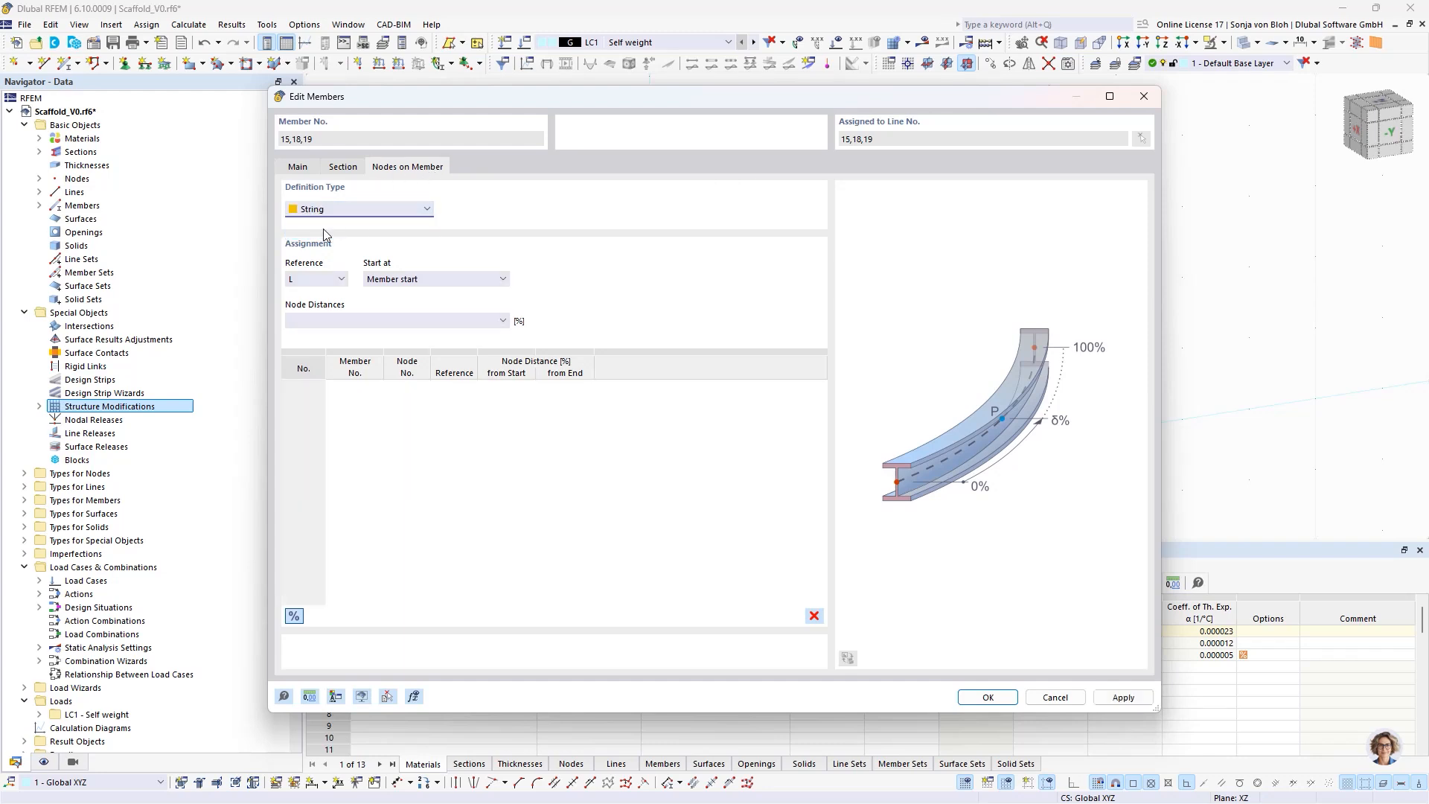
{"action": "left_click", "coordinate": [295, 617]}
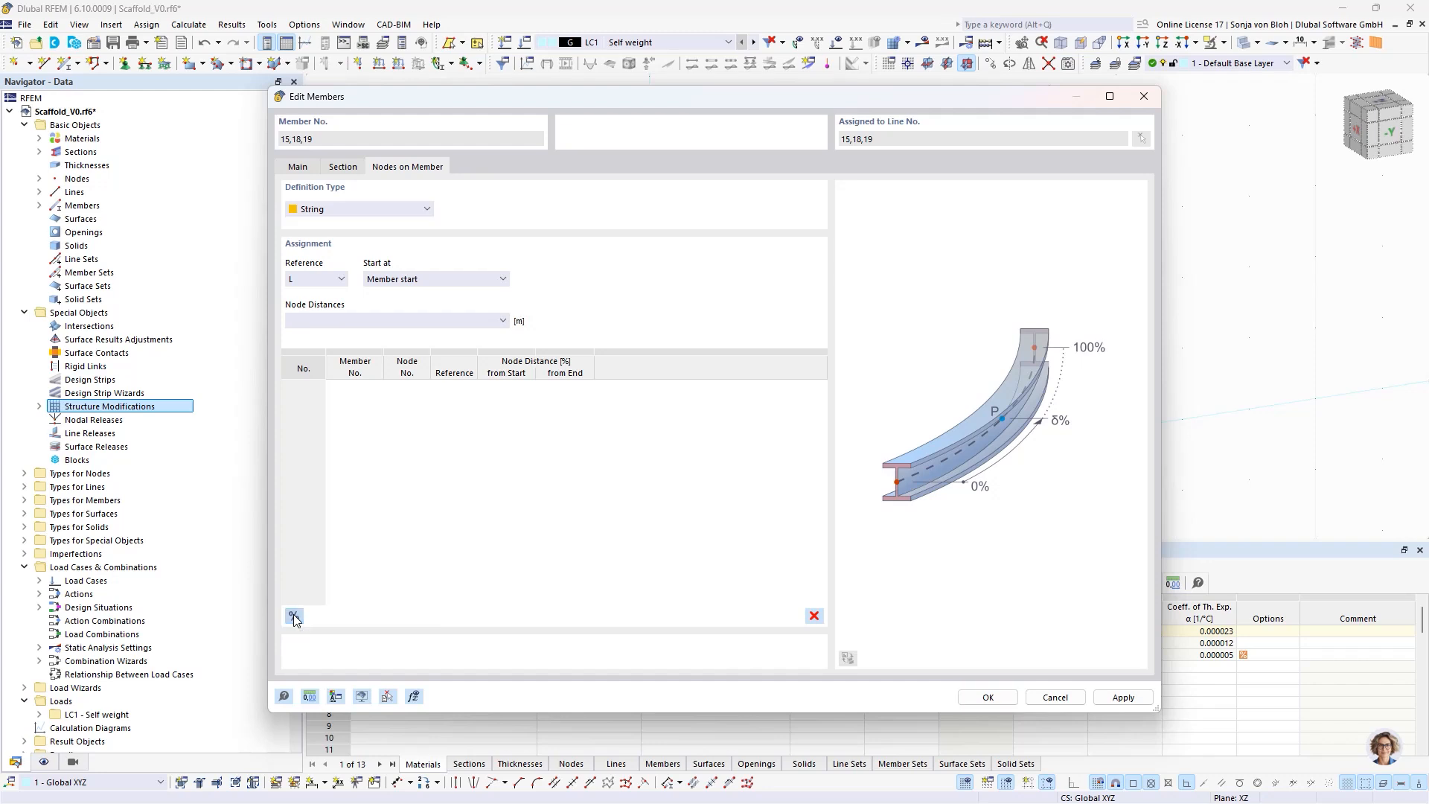
{"action": "left_click", "coordinate": [312, 322]}
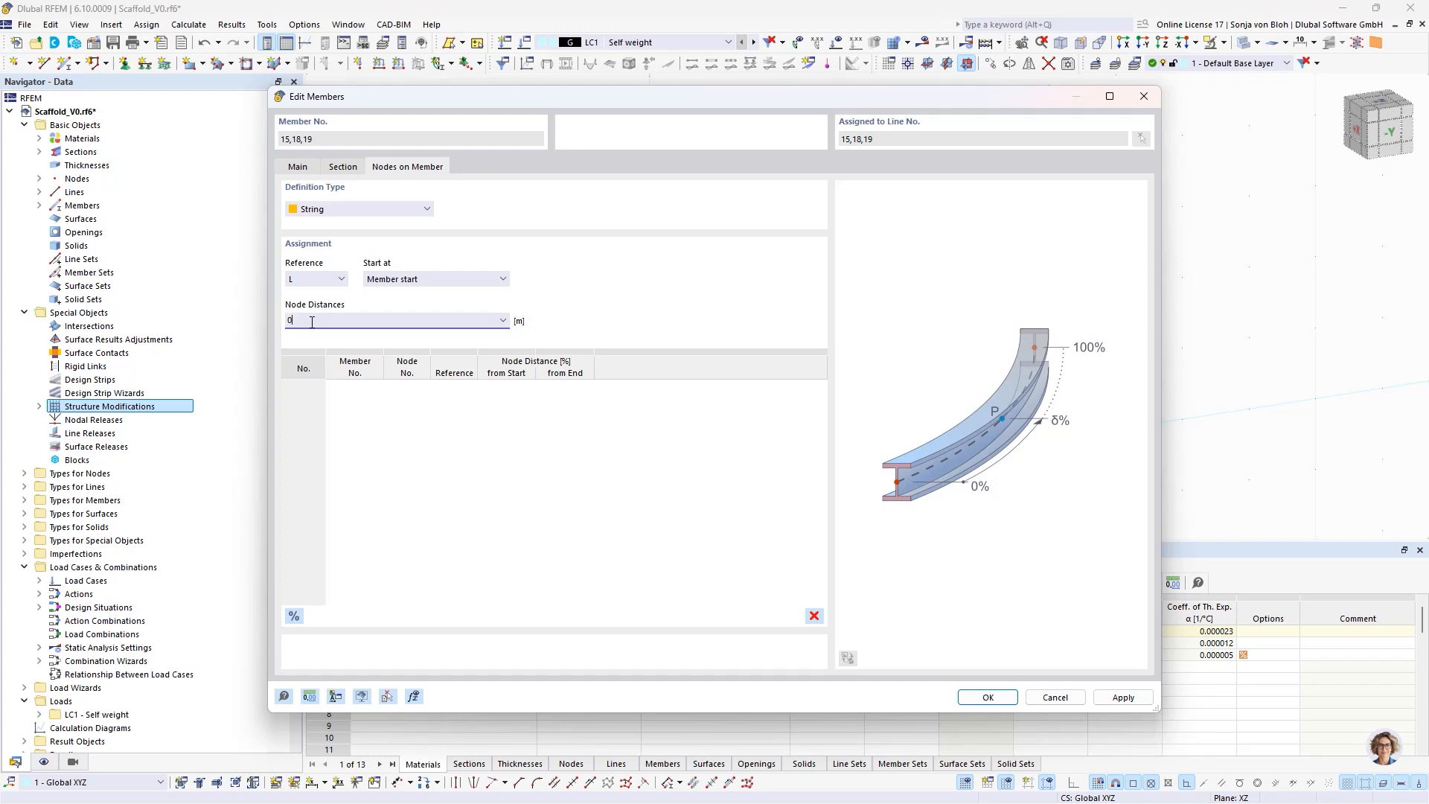
{"action": "type", "text": "0.5 1"}
{"action": "left_click", "coordinate": [981, 698]}
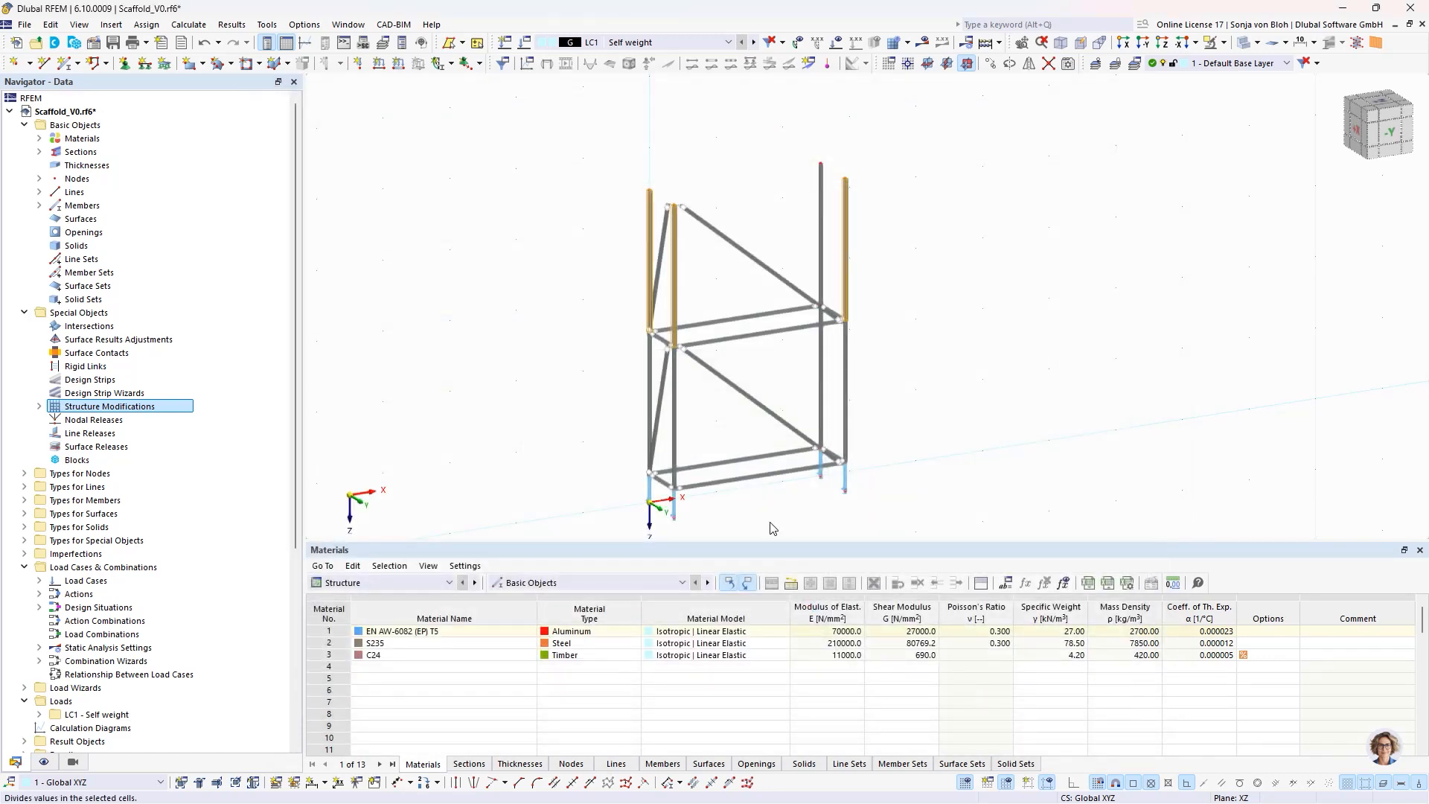
- Start a new single beam member with the comment Guardrail and section 1 - Celsius 355 CHS 48.3x4
{"action": "left_click", "coordinate": [533, 391]}
{"action": "scroll", "coordinate": [641, 320], "scroll_direction": "up", "scroll_amount": 2}
{"action": "scroll", "coordinate": [691, 312], "scroll_direction": "up", "scroll_amount": 2}
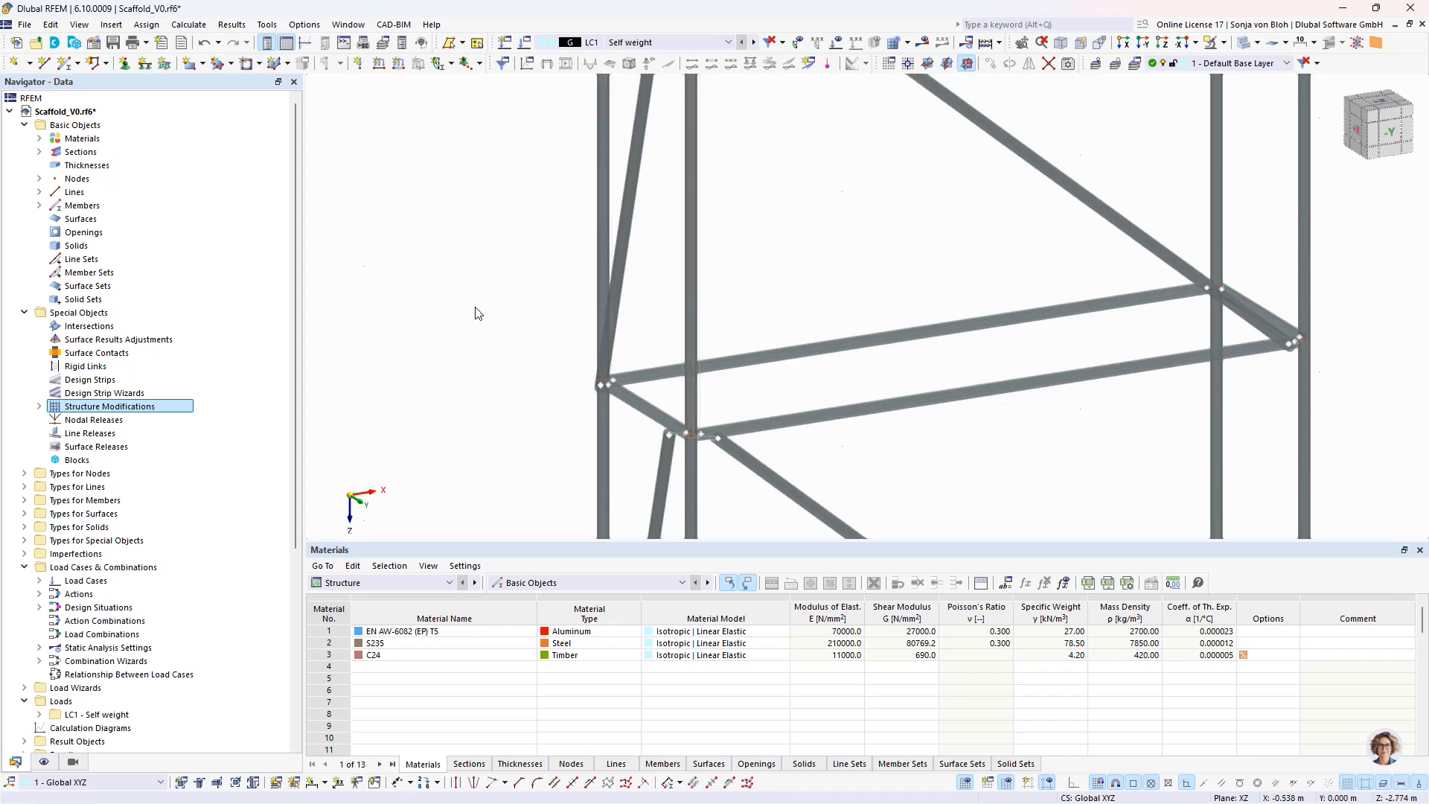
{"action": "scroll", "coordinate": [477, 311], "scroll_direction": "down", "scroll_amount": 3}
{"action": "middle_click_drag", "start_coordinate": [474, 309], "coordinate": [503, 318]}
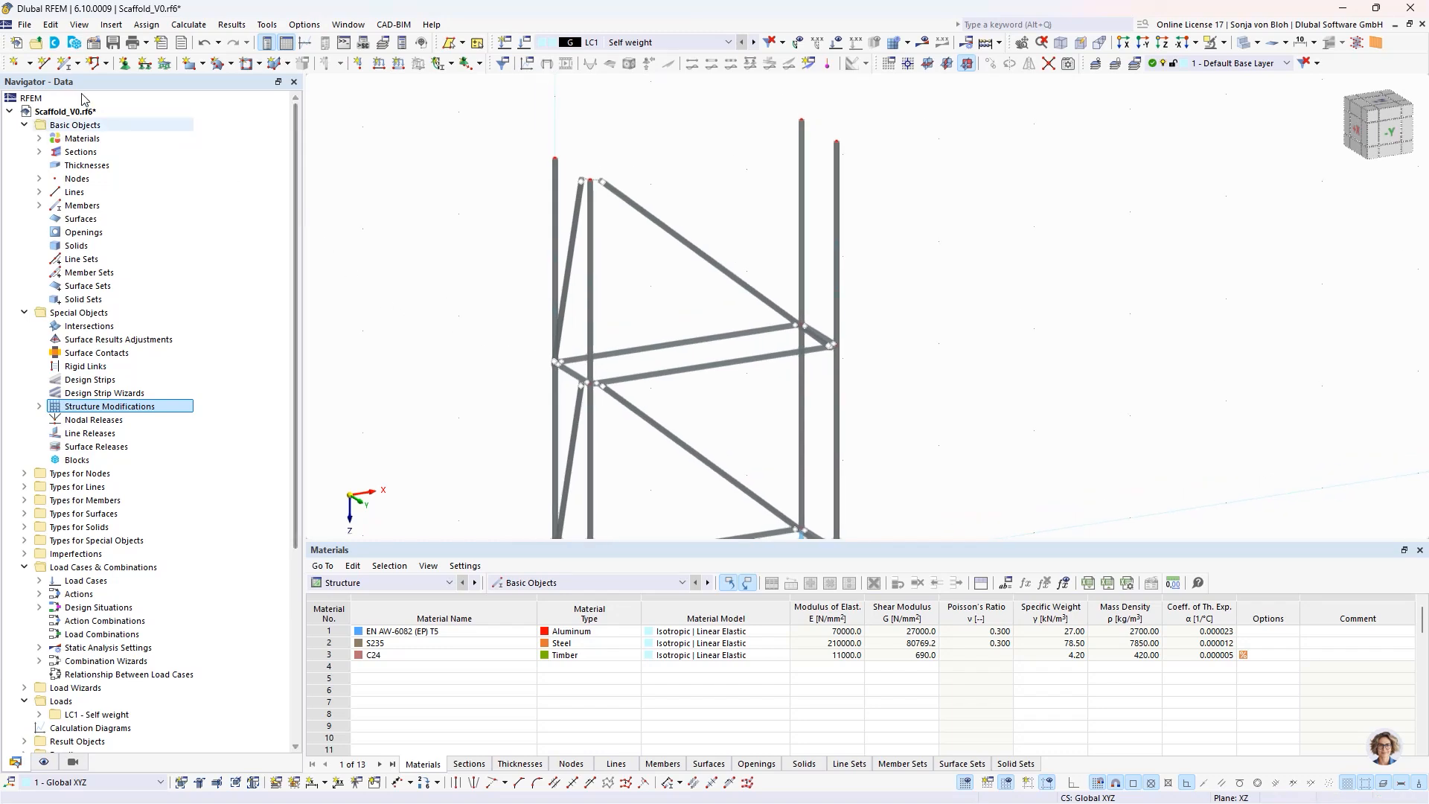
{"action": "left_click", "coordinate": [66, 64]}
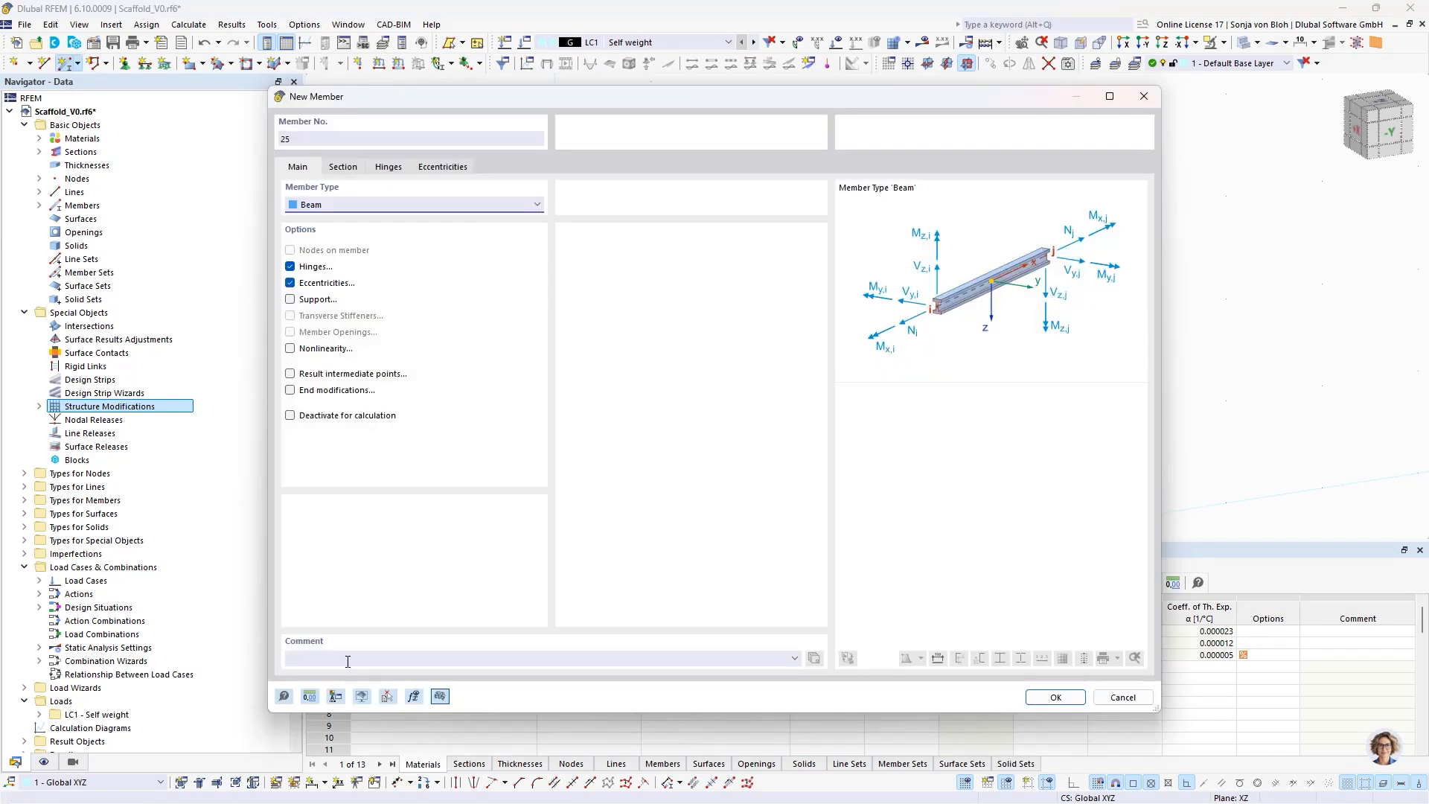
{"action": "left_click", "coordinate": [350, 659]}
{"action": "type", "text": "Guardrail"}
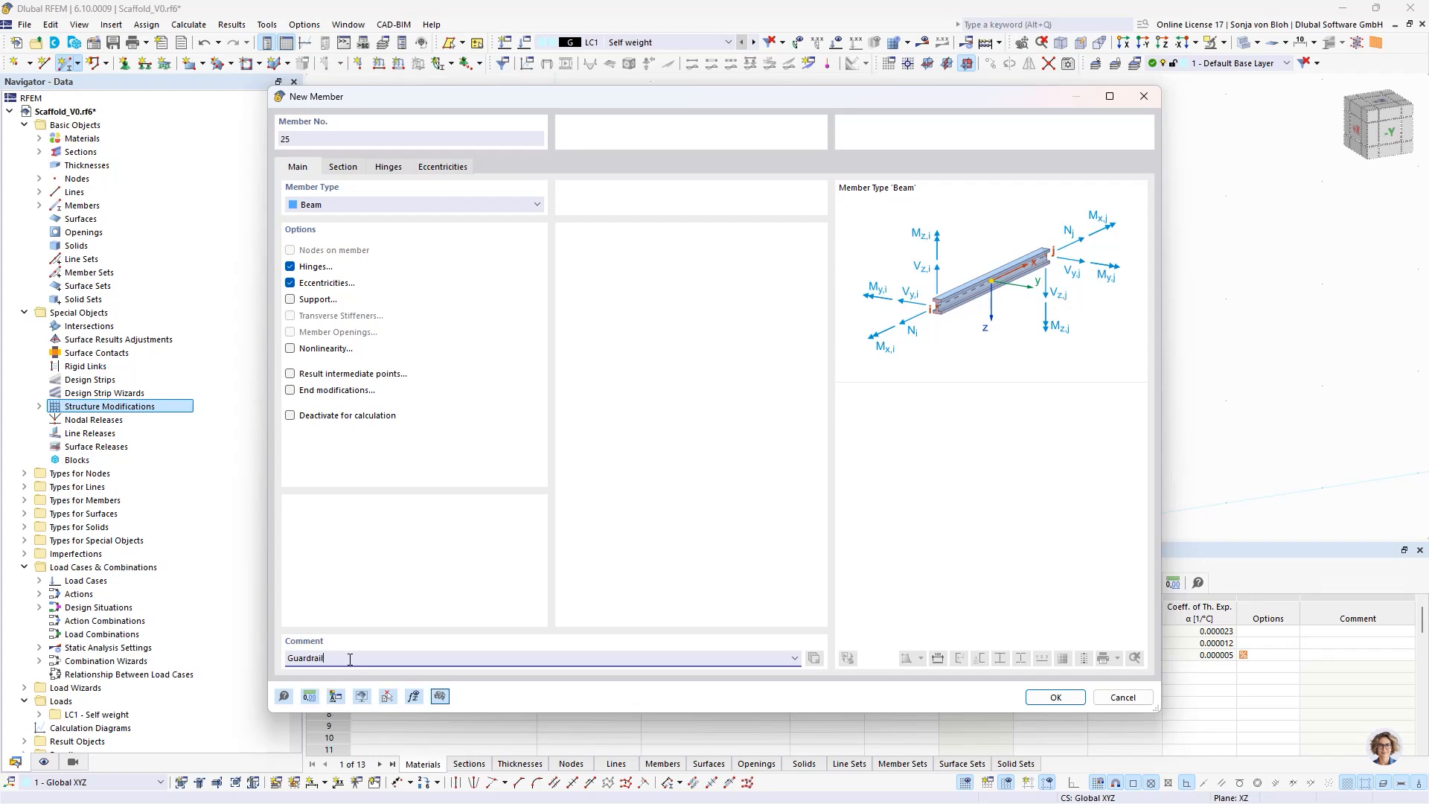
{"action": "left_click", "coordinate": [345, 169]}
{"action": "left_click", "coordinate": [401, 534]}
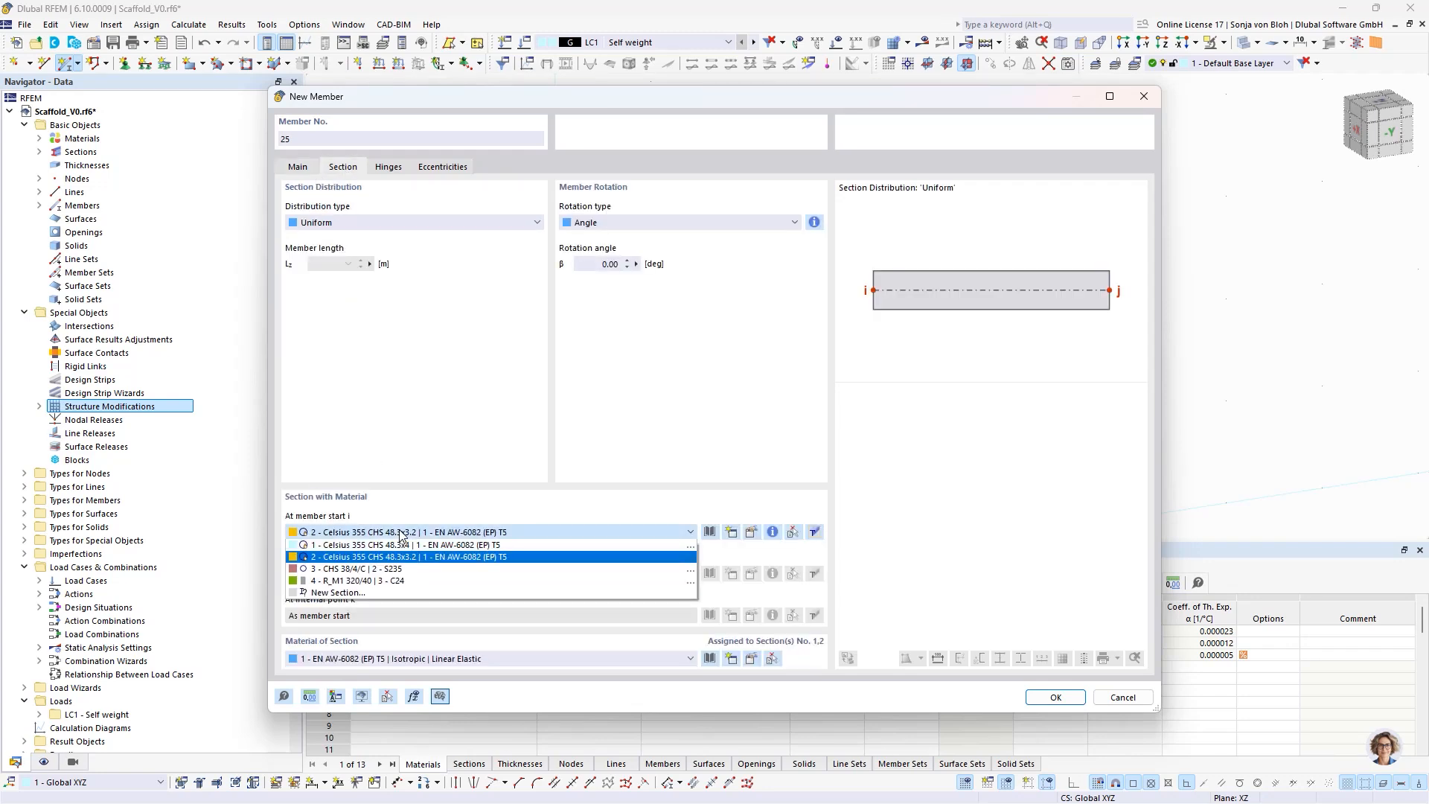
{"action": "left_click", "coordinate": [383, 549]}
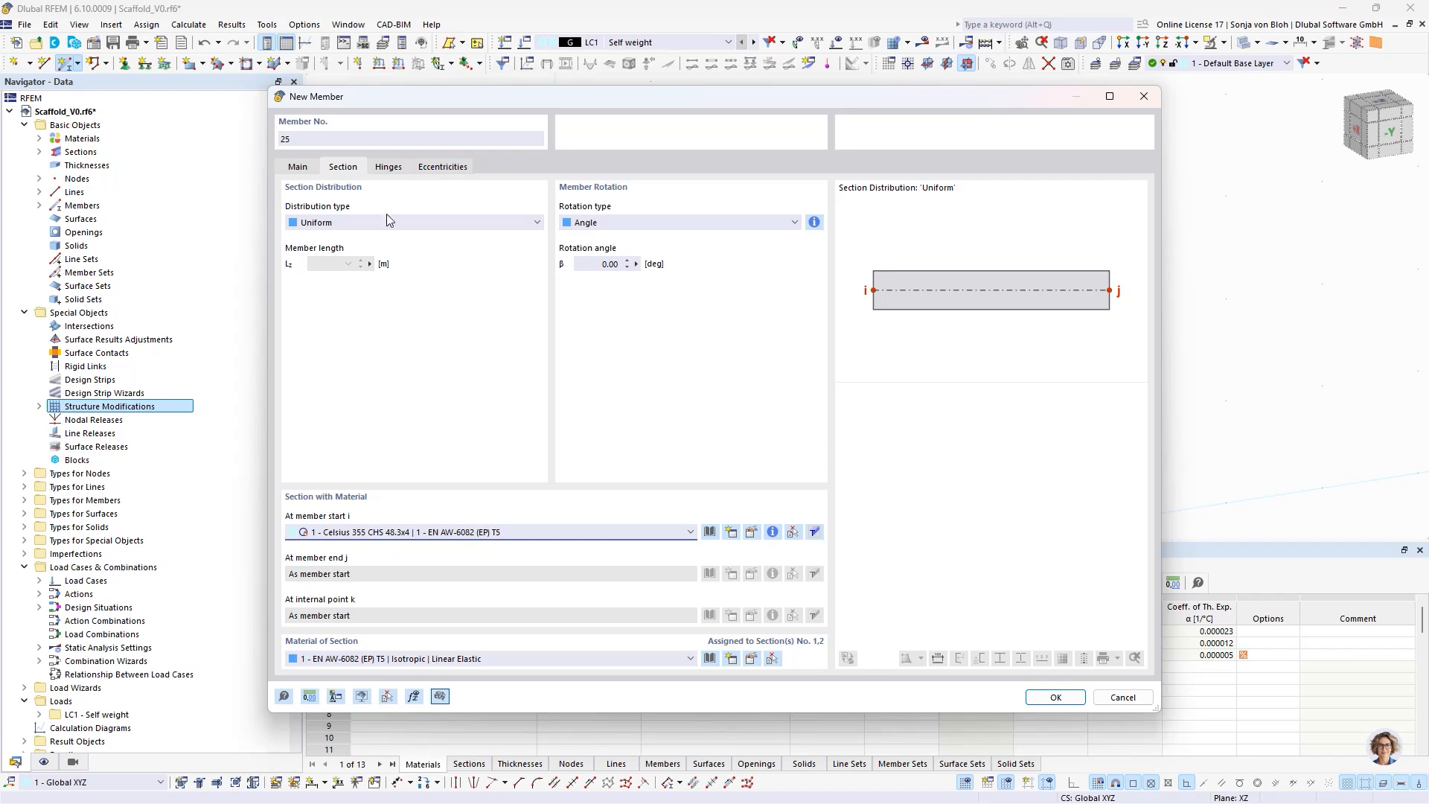
- Assign member hinge 1, with the 5.100 kNm/rad spring and φy diagram, to both ends of the new guardrail member
{"action": "left_click", "coordinate": [388, 166]}
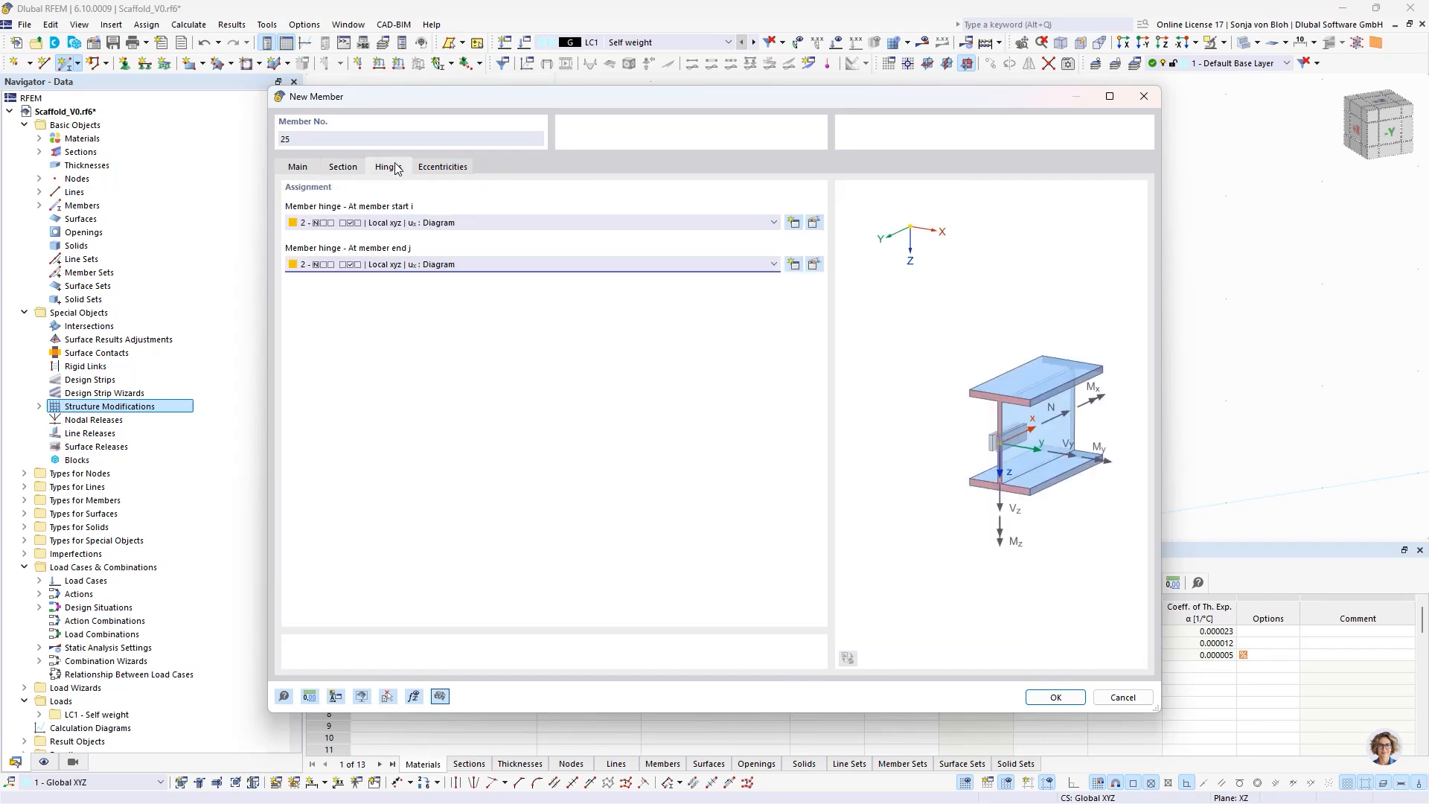
{"action": "left_click", "coordinate": [364, 223]}
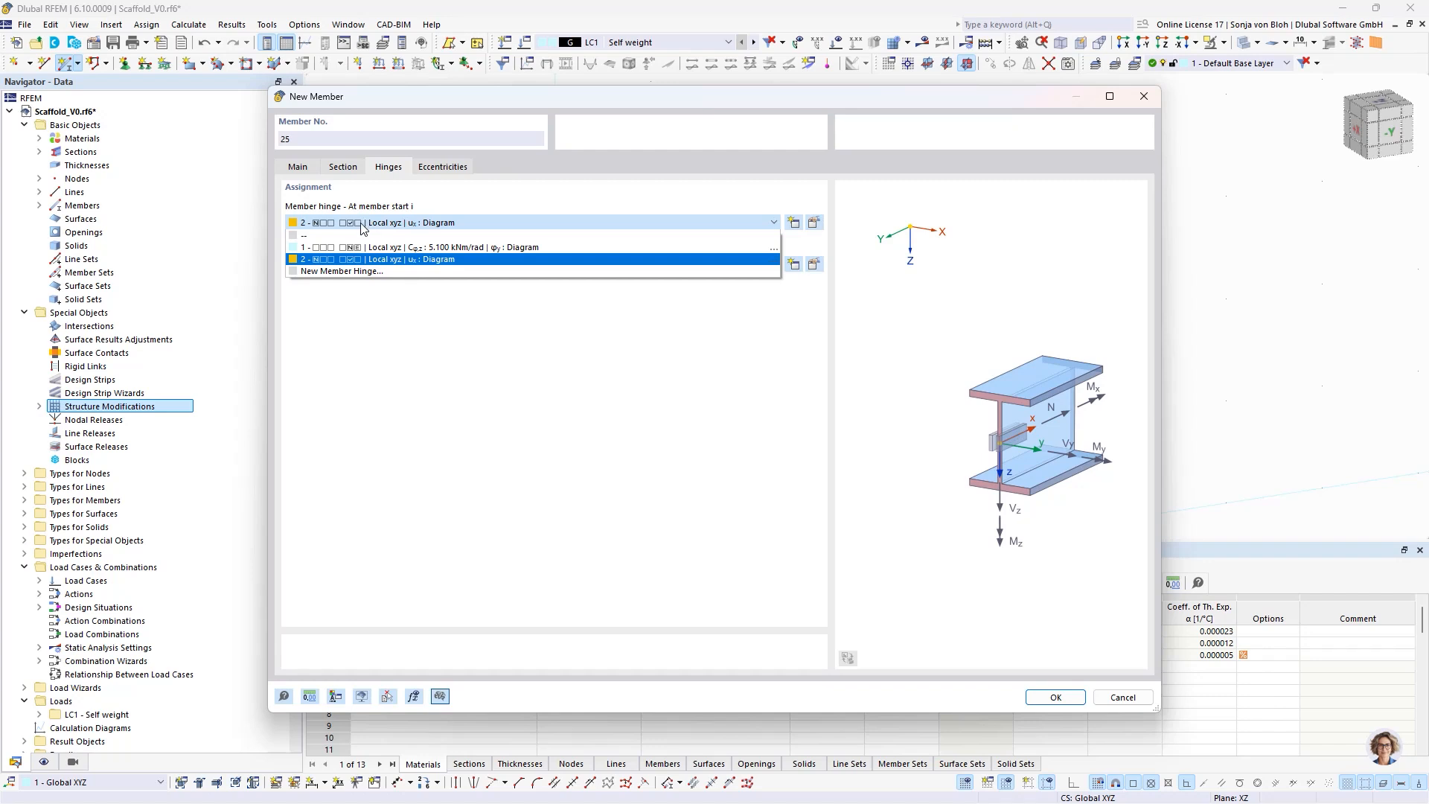
{"action": "left_click", "coordinate": [414, 250]}
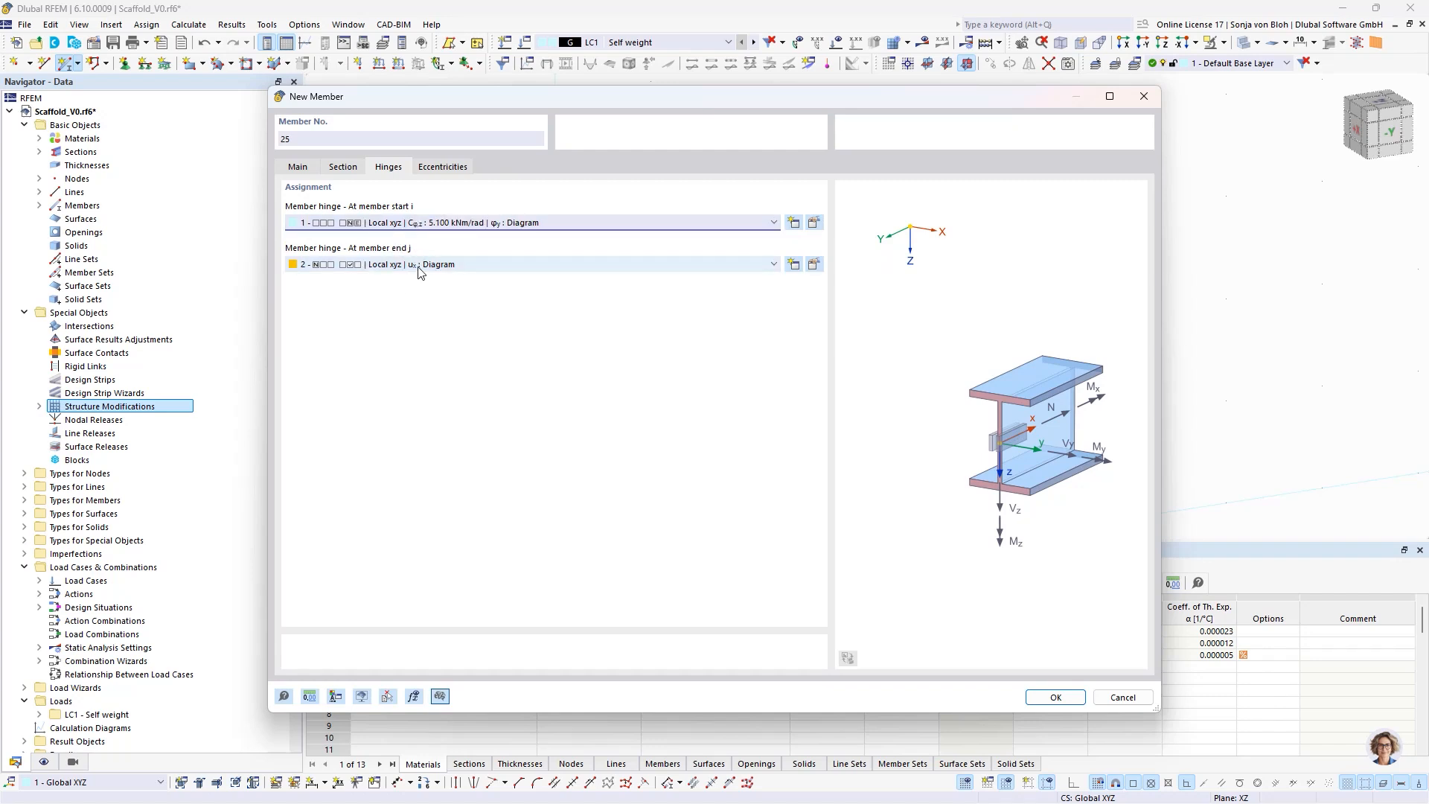
{"action": "left_click", "coordinate": [419, 265]}
{"action": "left_click", "coordinate": [397, 289]}
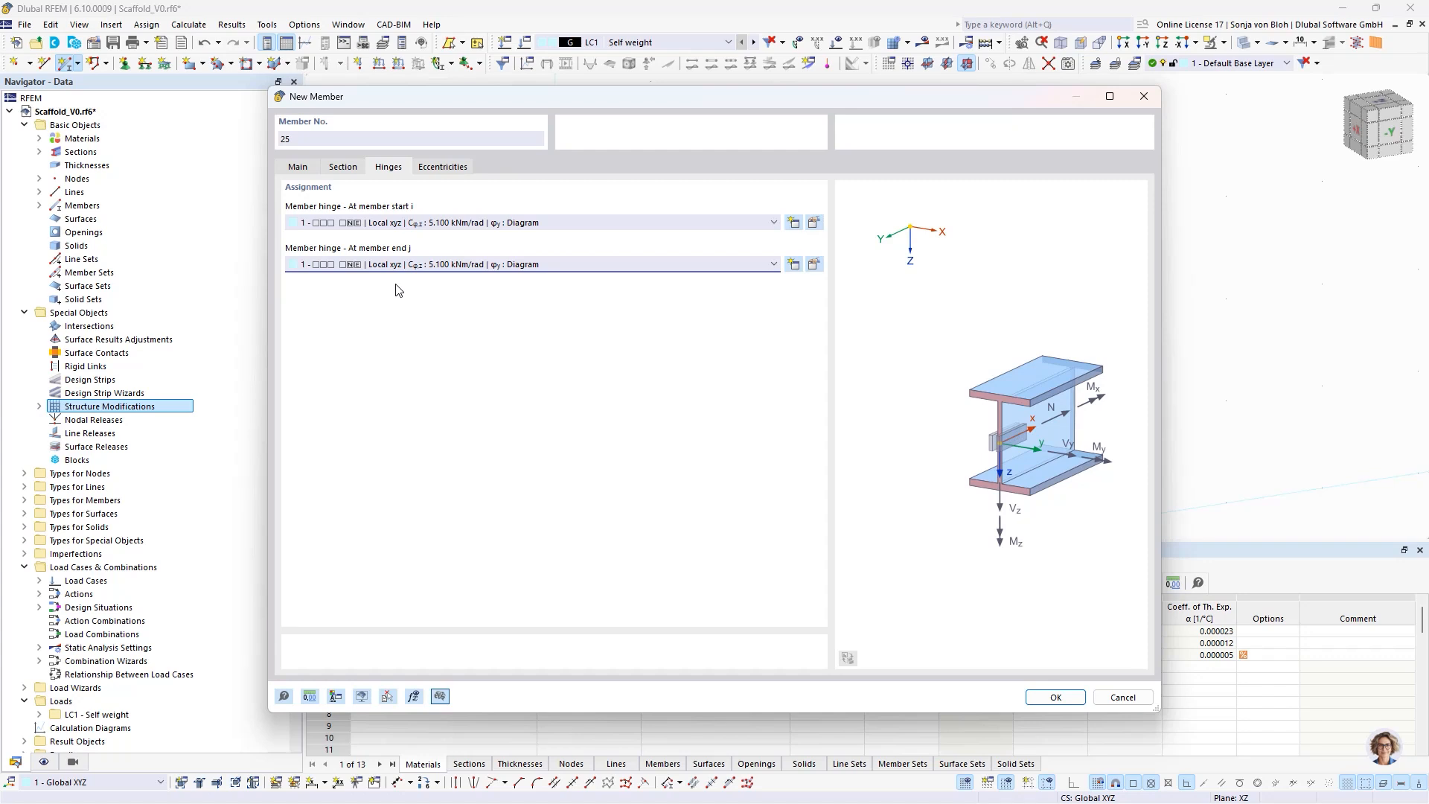
- Assign the guardrail's local eccentricities, 25.0 mm at the member start and -25.0 mm at the member end, and accept the member settings
{"action": "left_click", "coordinate": [444, 169]}
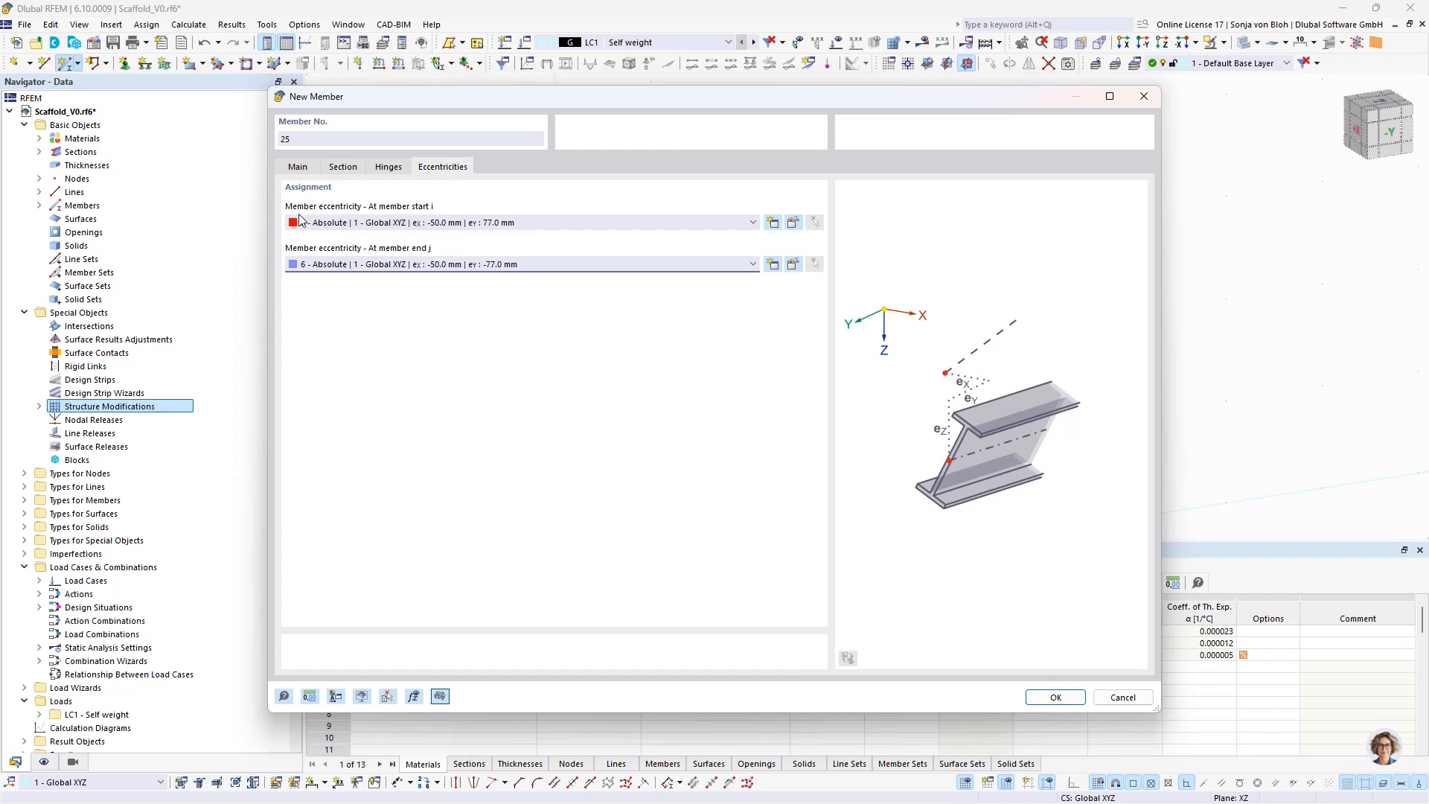
{"action": "left_click", "coordinate": [402, 223]}
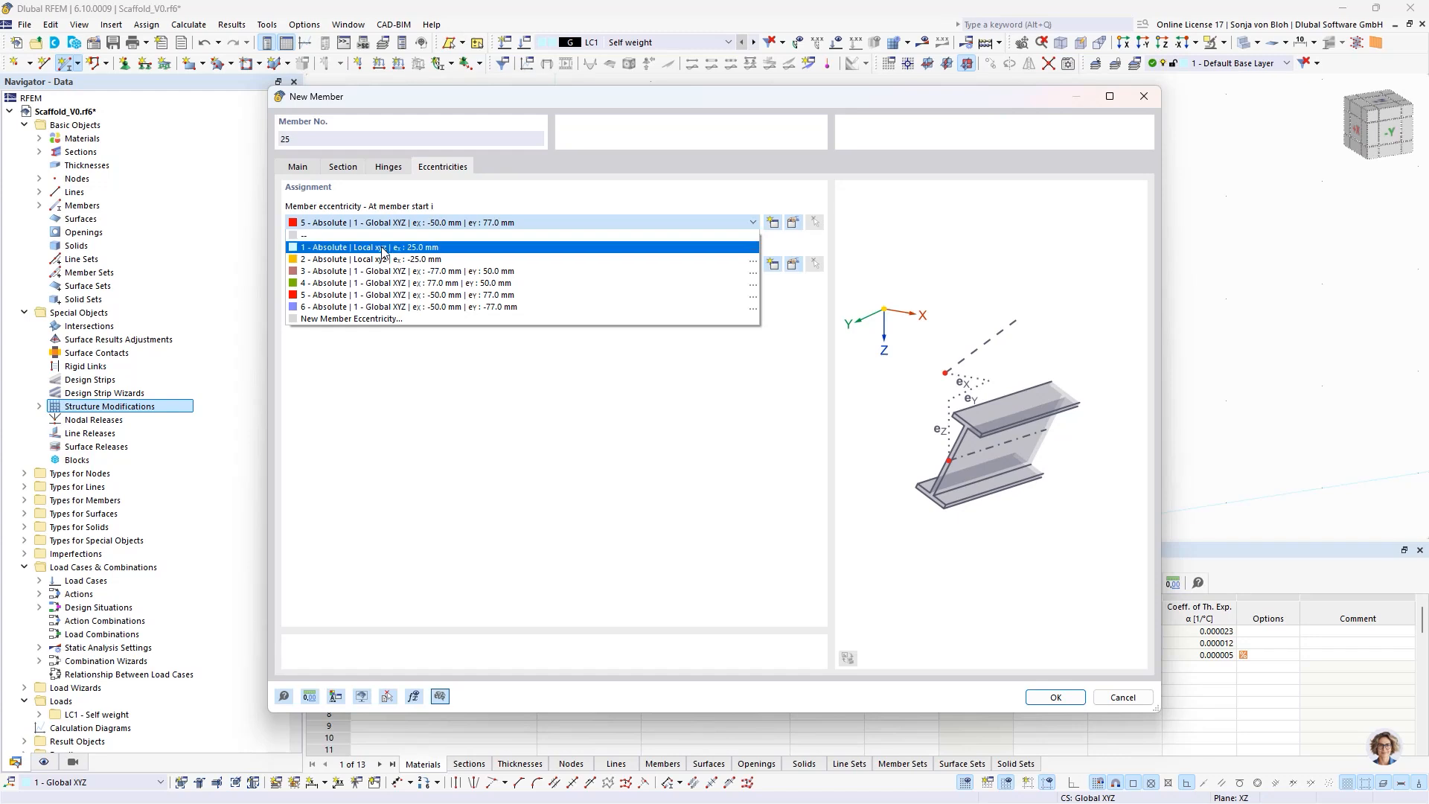
{"action": "left_click", "coordinate": [382, 248]}
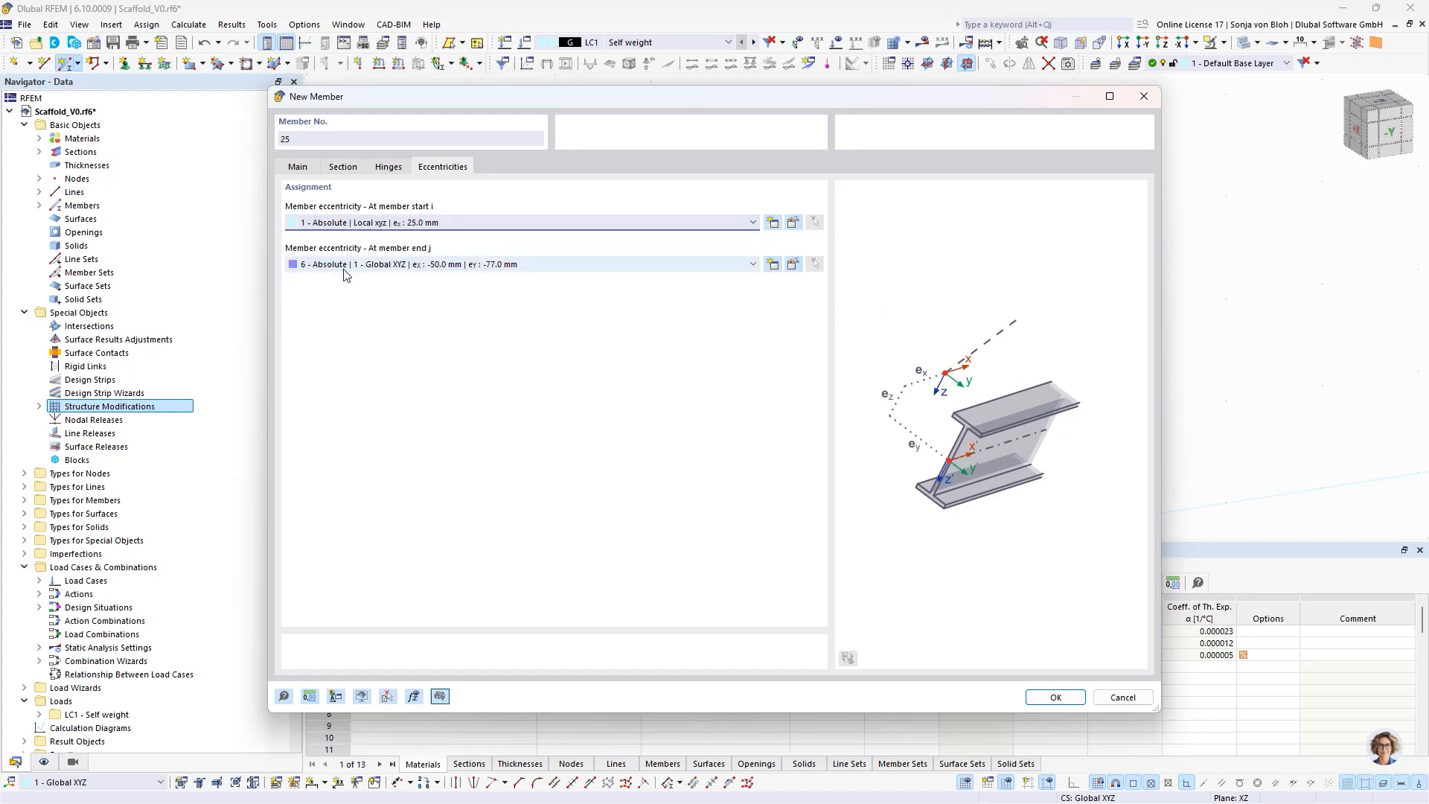
{"action": "left_click", "coordinate": [395, 265]}
{"action": "left_click", "coordinate": [366, 301]}
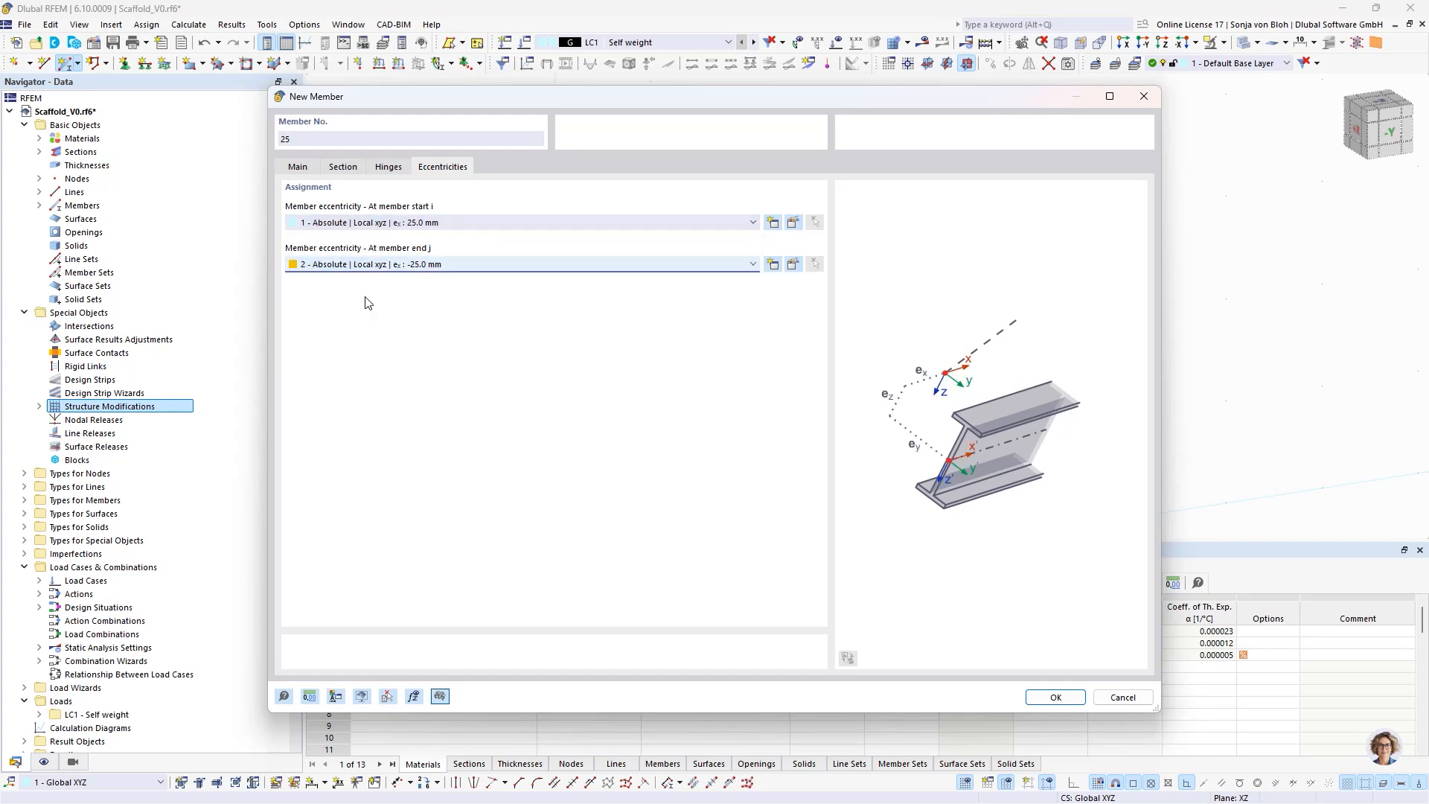
{"action": "left_click", "coordinate": [1054, 696]}
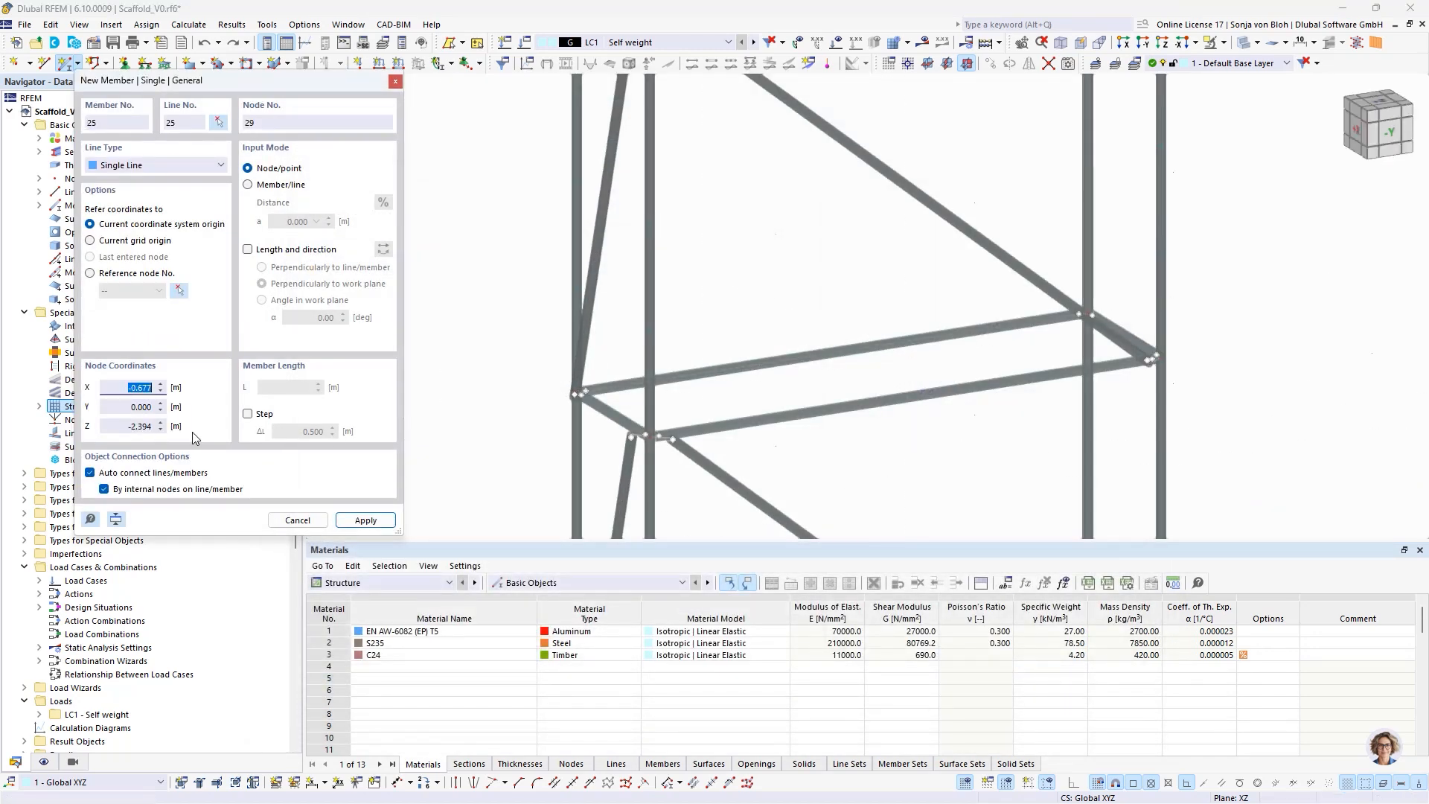
- Turn off auto connect lines/members and draw the upper guardrails at Z -3.4 m across the origin end and along the Y 0.730 m side
{"action": "left_click", "coordinate": [90, 472]}
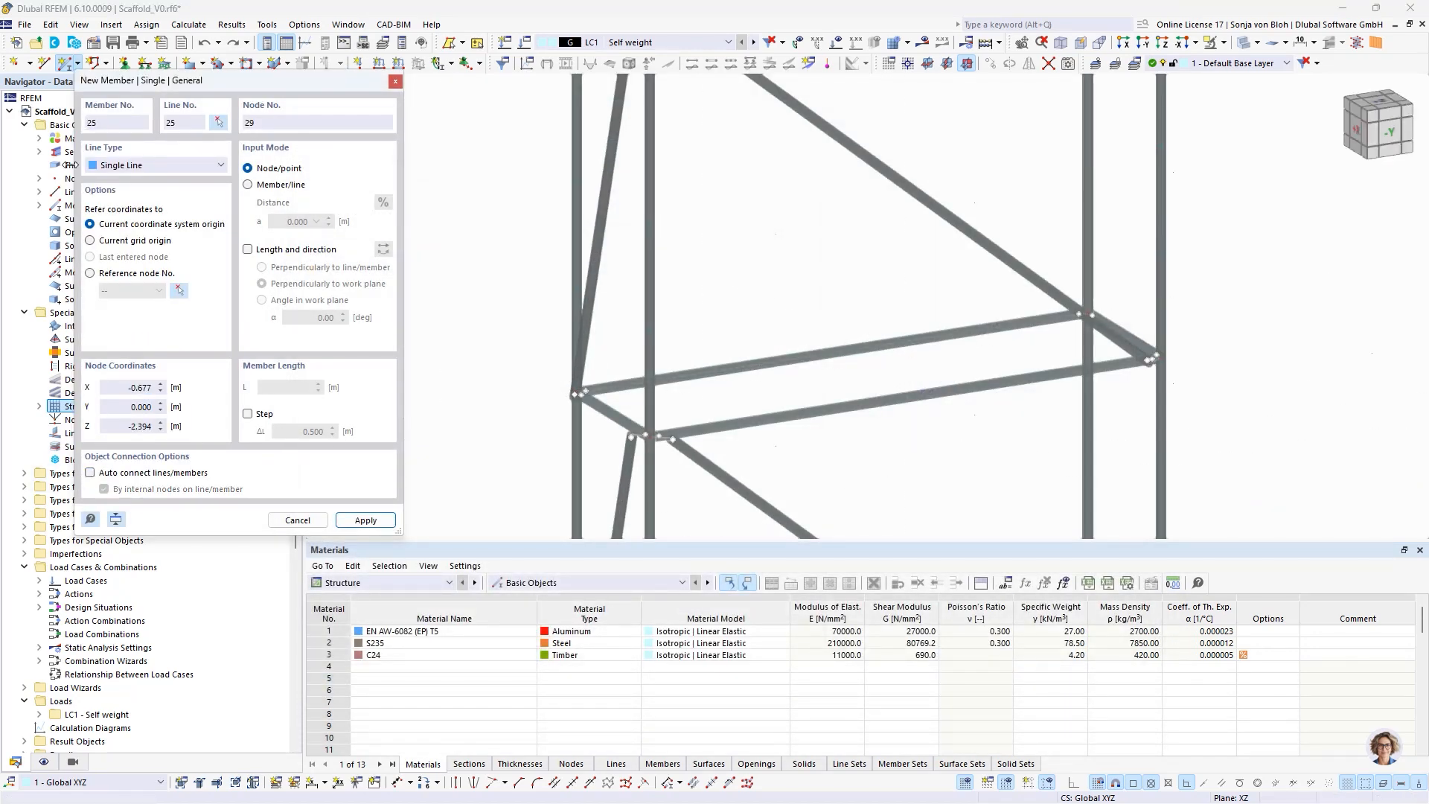
{"action": "left_click", "coordinate": [577, 180]}
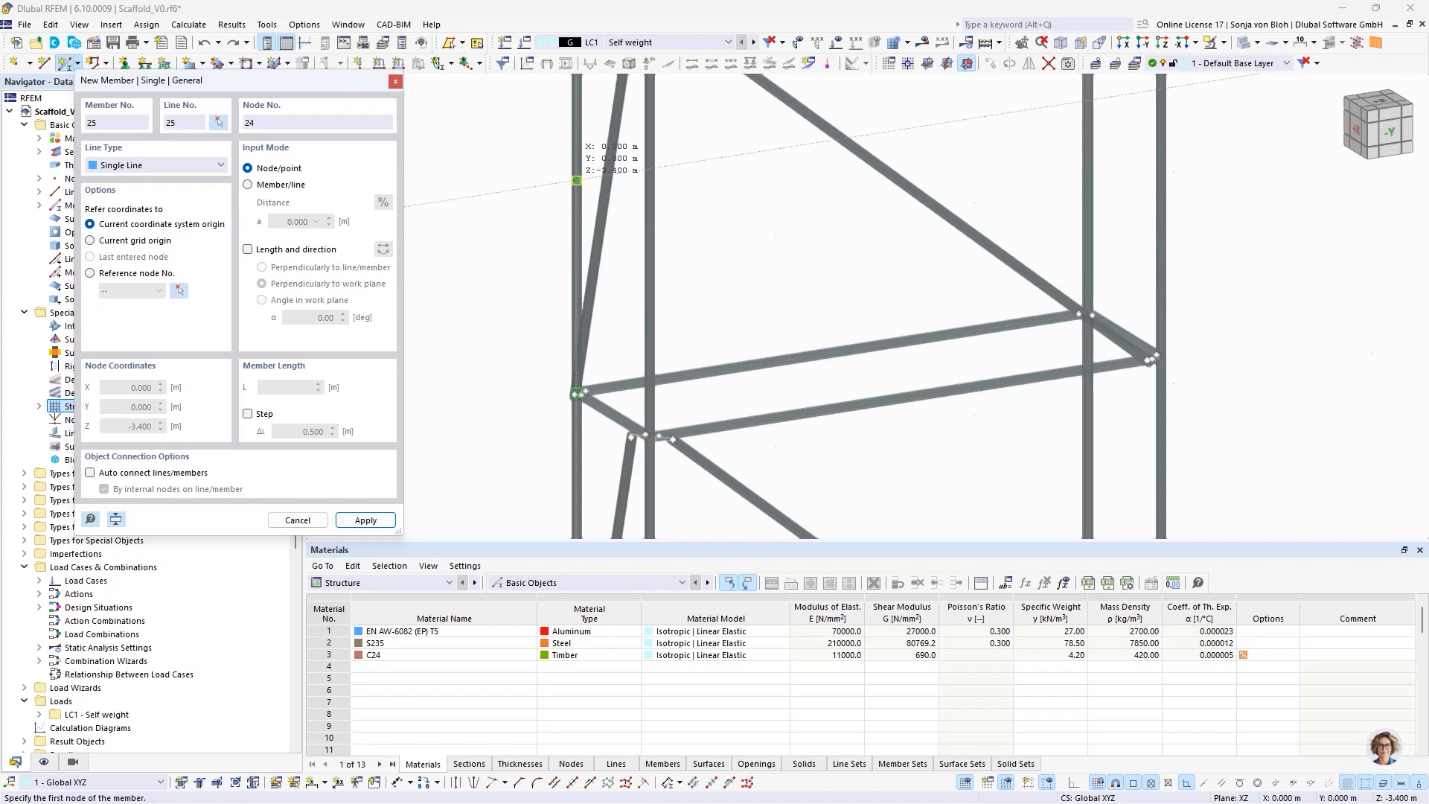
{"action": "left_click", "coordinate": [649, 224]}
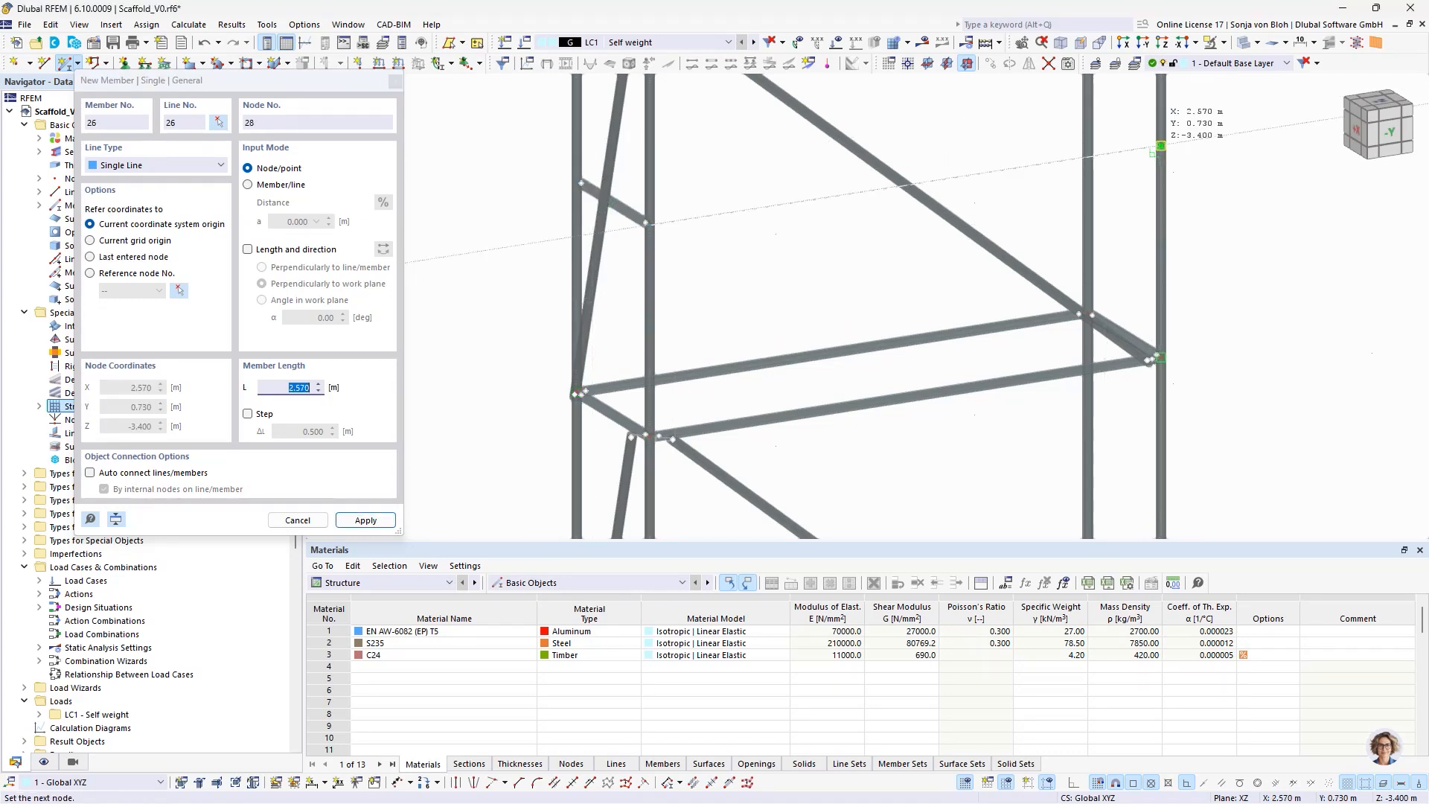
{"action": "left_click", "coordinate": [1153, 147]}
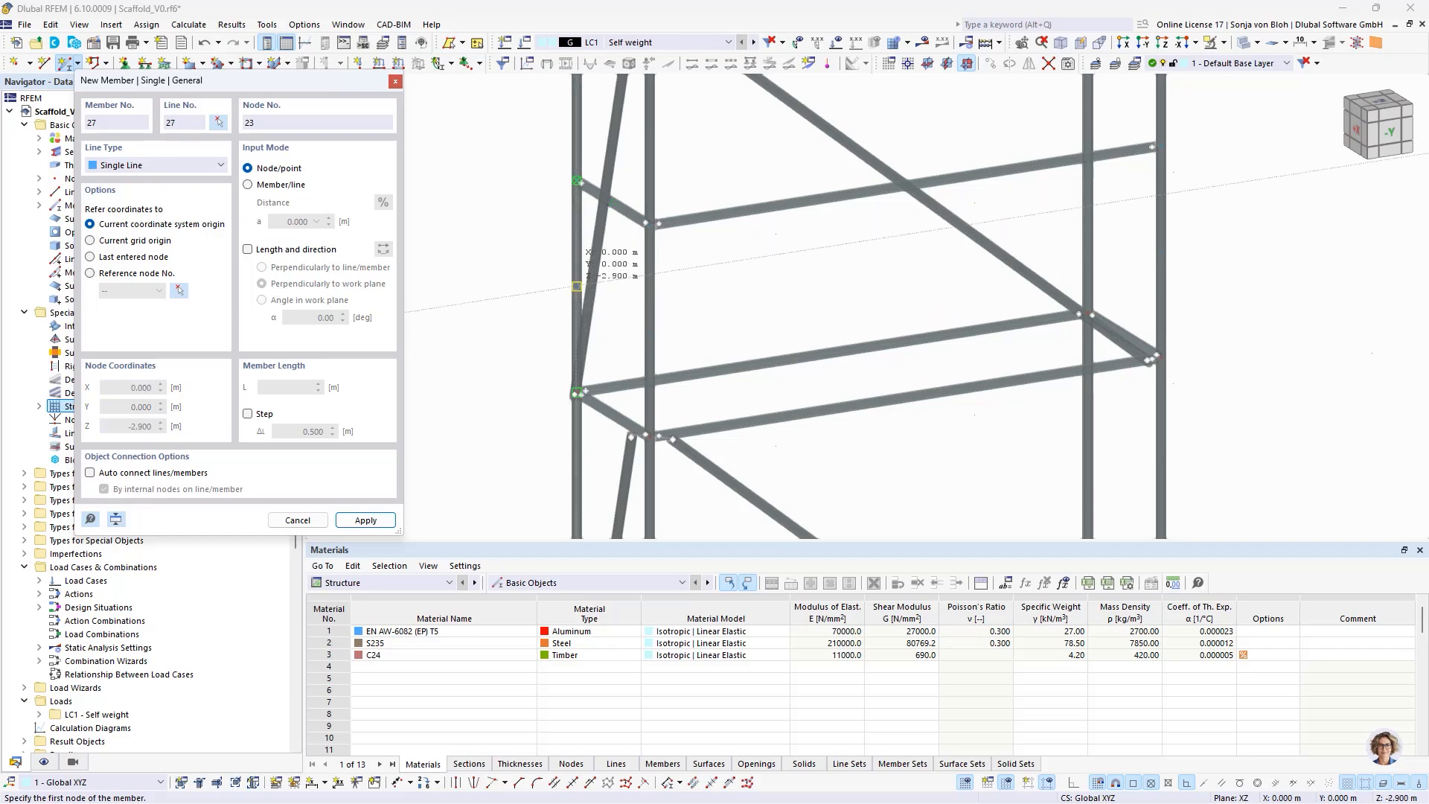
- Draw the lower guardrails at Z -2.9 m across the origin end and along the Y 0.730 m side, and end member placement
{"action": "left_click", "coordinate": [580, 287]}
{"action": "left_click", "coordinate": [650, 331]}
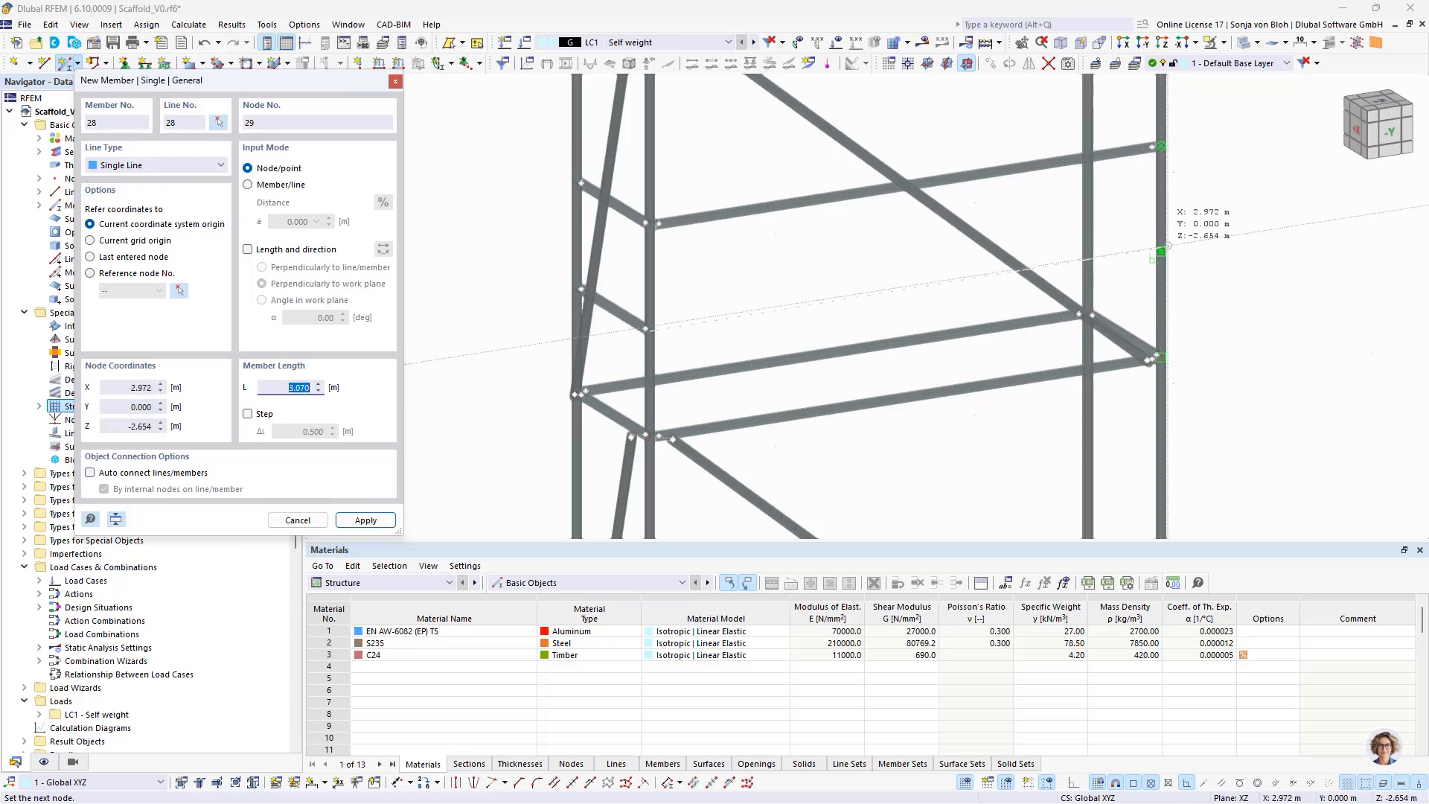
{"action": "left_click", "coordinate": [1153, 258]}
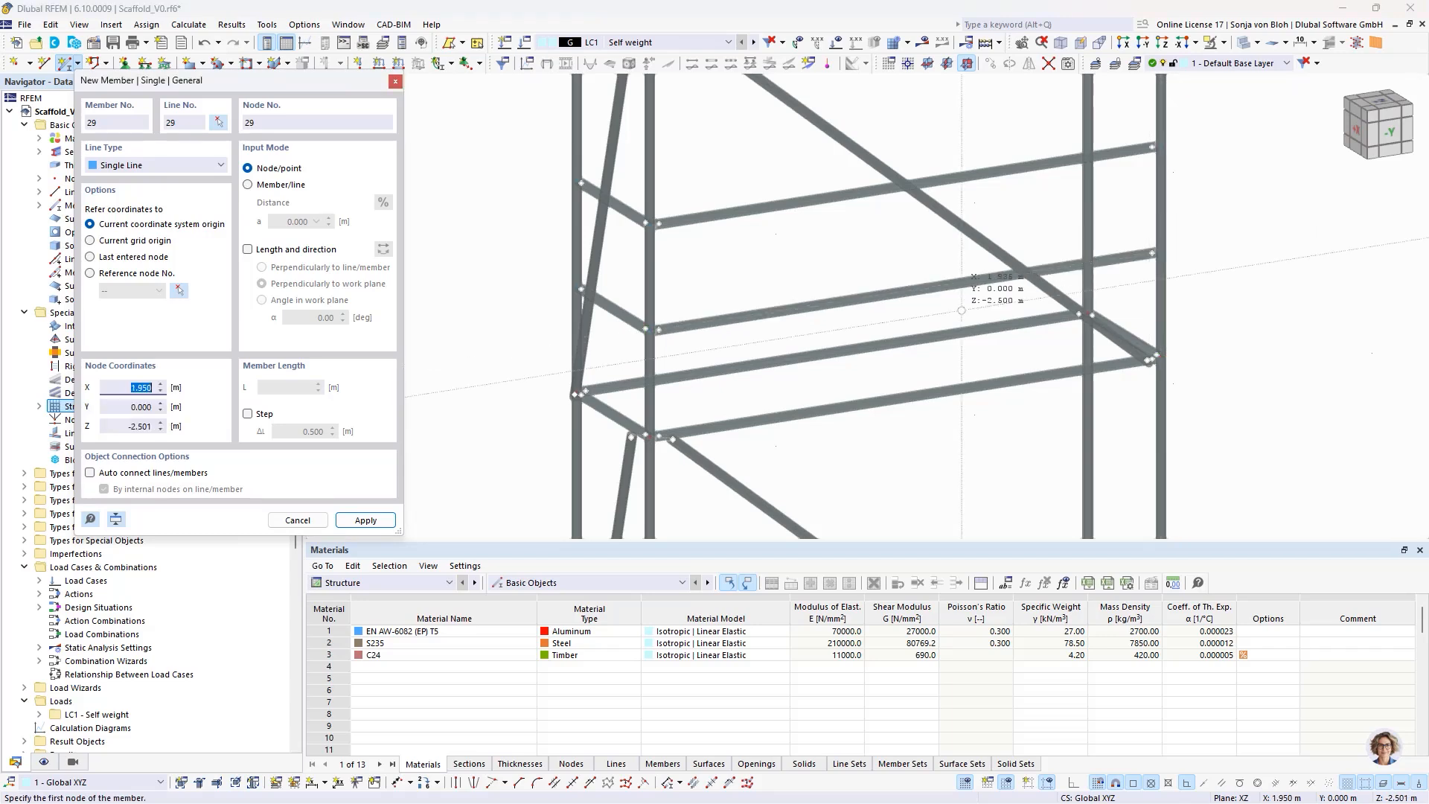
{"action": "key", "text": "Escape"}
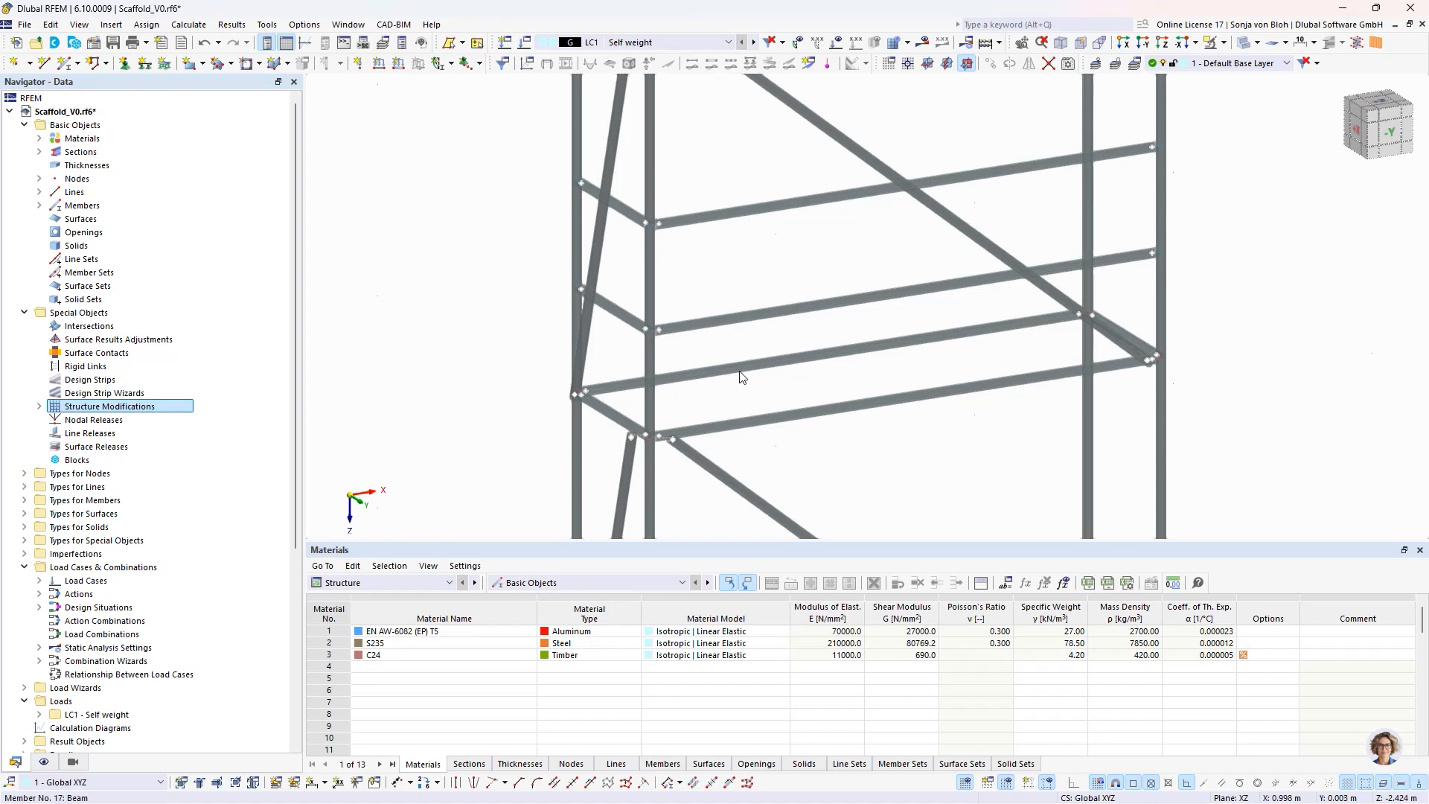
- Edit the two end transoms of the upper level together and enable nodes on member
{"action": "left_click", "coordinate": [618, 408]}
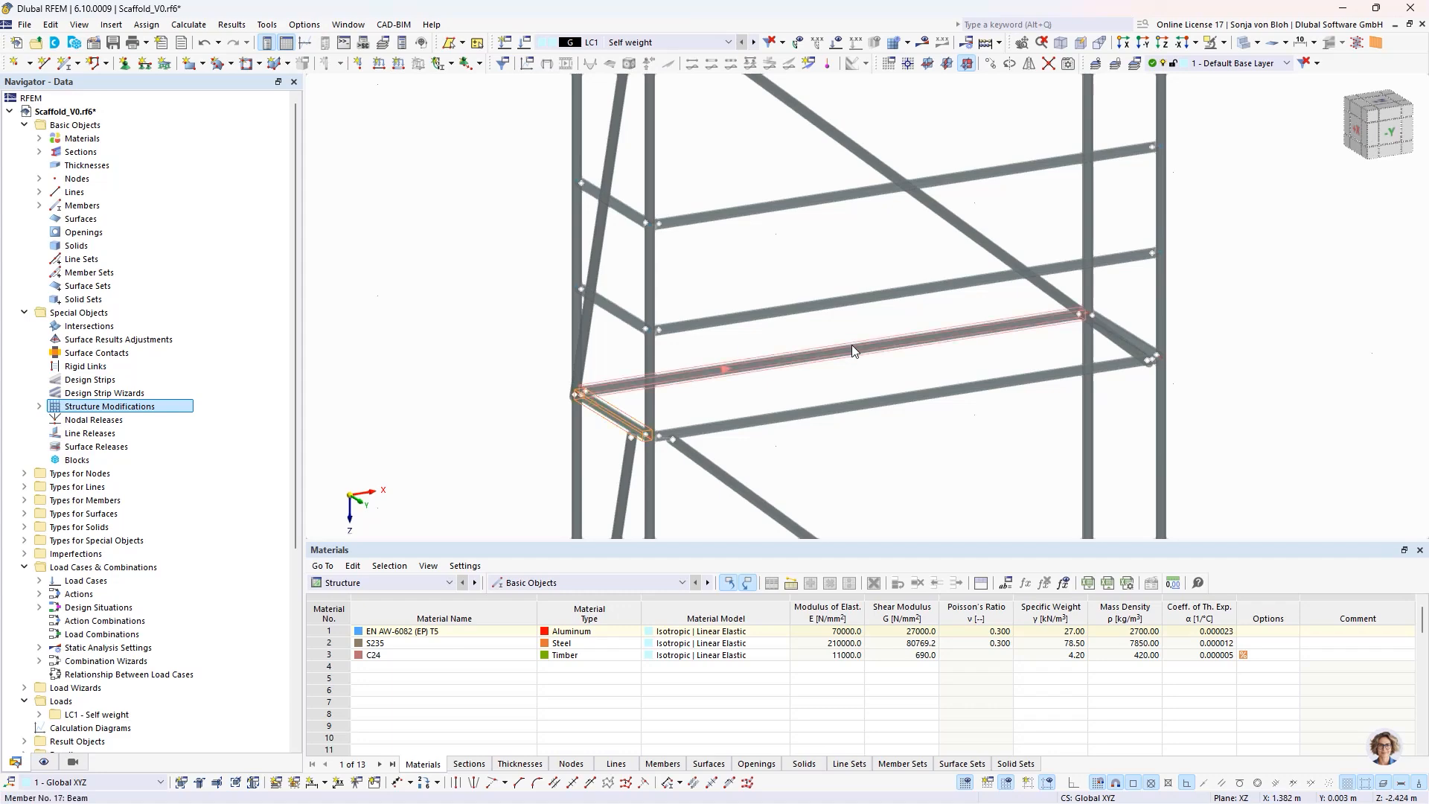
{"action": "left_click", "coordinate": [1131, 332], "text": "ctrl"}
{"action": "right_click", "coordinate": [608, 416]}
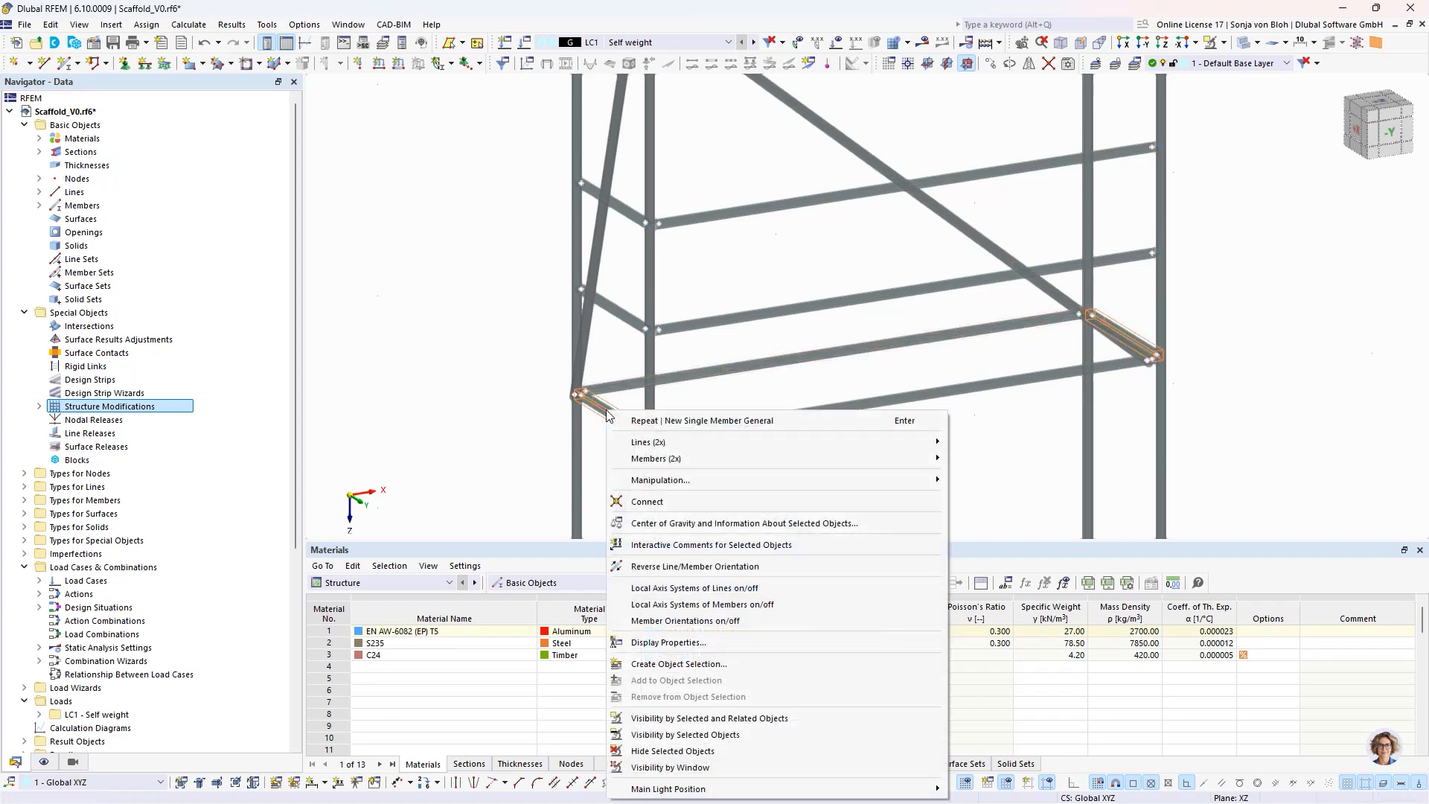
{"action": "mouse_move", "coordinate": [708, 462]}
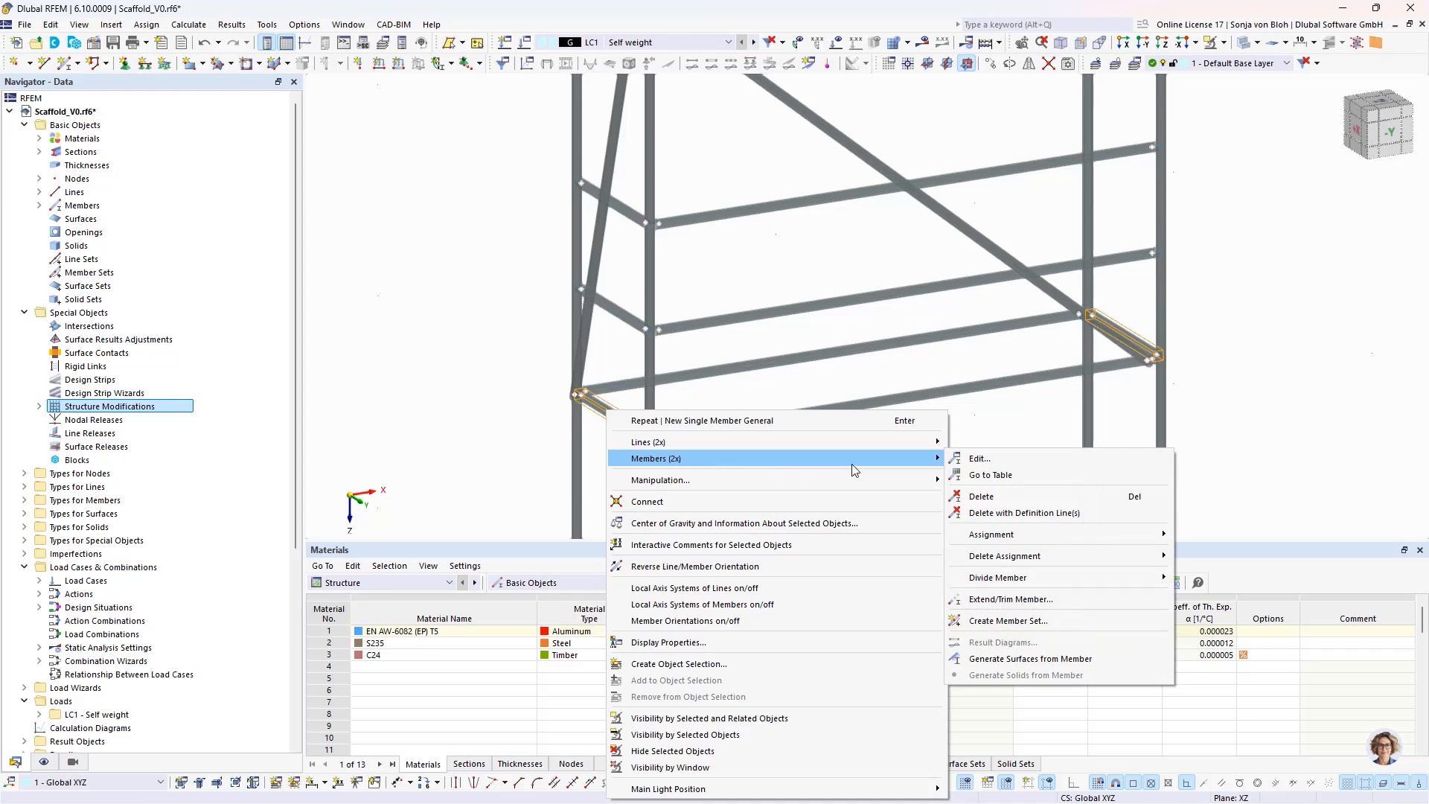
{"action": "left_click", "coordinate": [978, 458]}
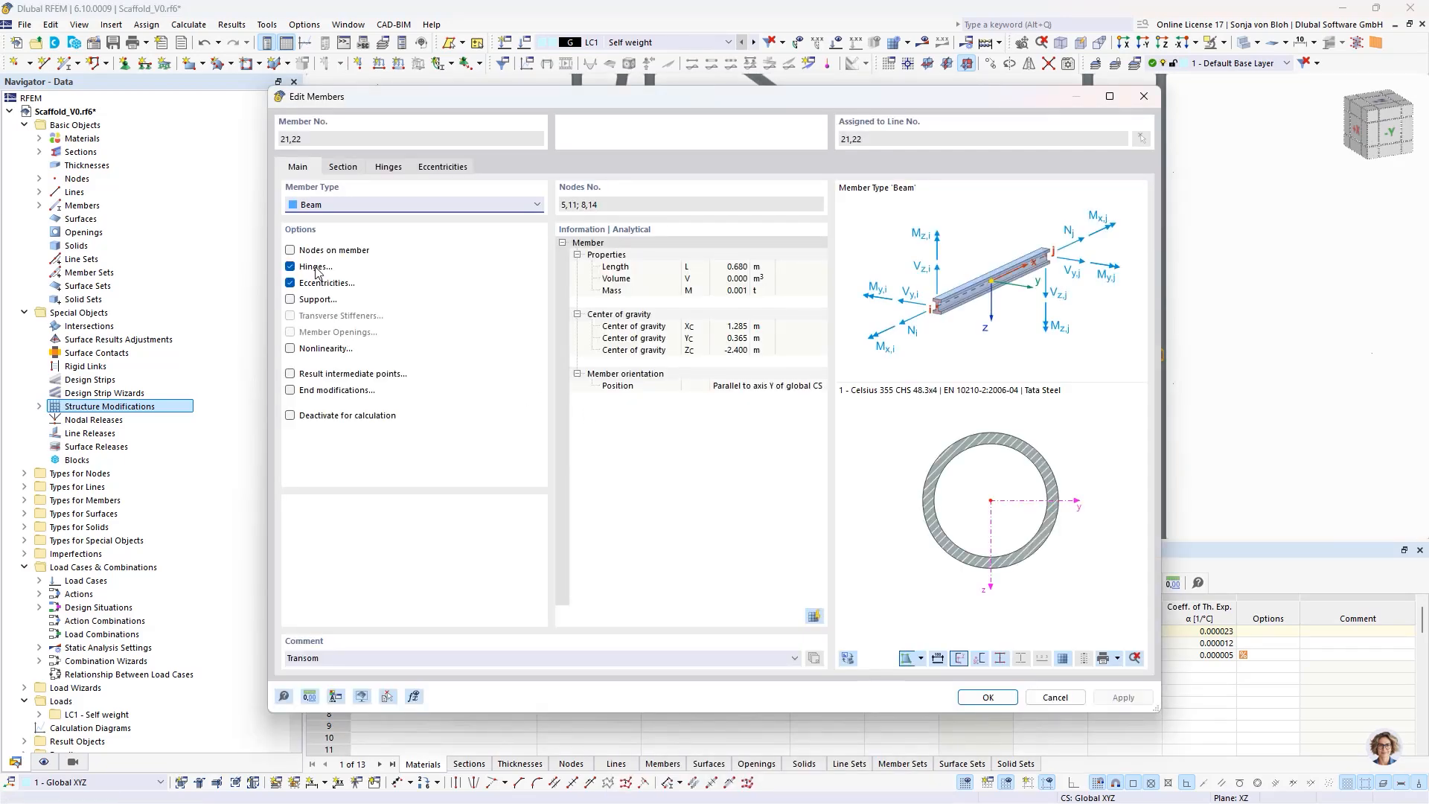
{"action": "left_click", "coordinate": [301, 254]}
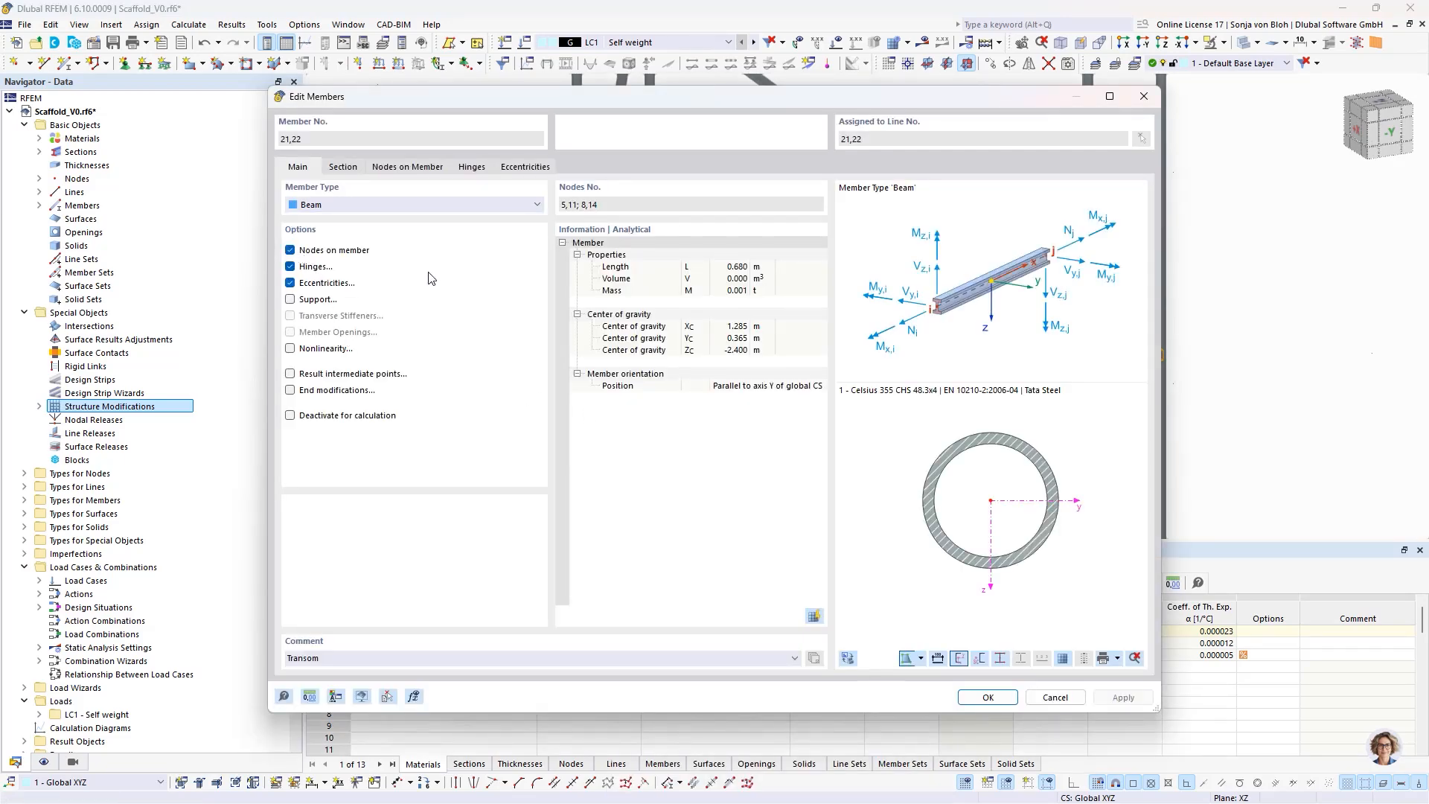
- Define the transoms' intermediate nodes as a string with absolute distances of 0.18 and 0.5 m from the member start and confirm the edit
{"action": "left_click", "coordinate": [396, 167]}
{"action": "left_click", "coordinate": [327, 210]}
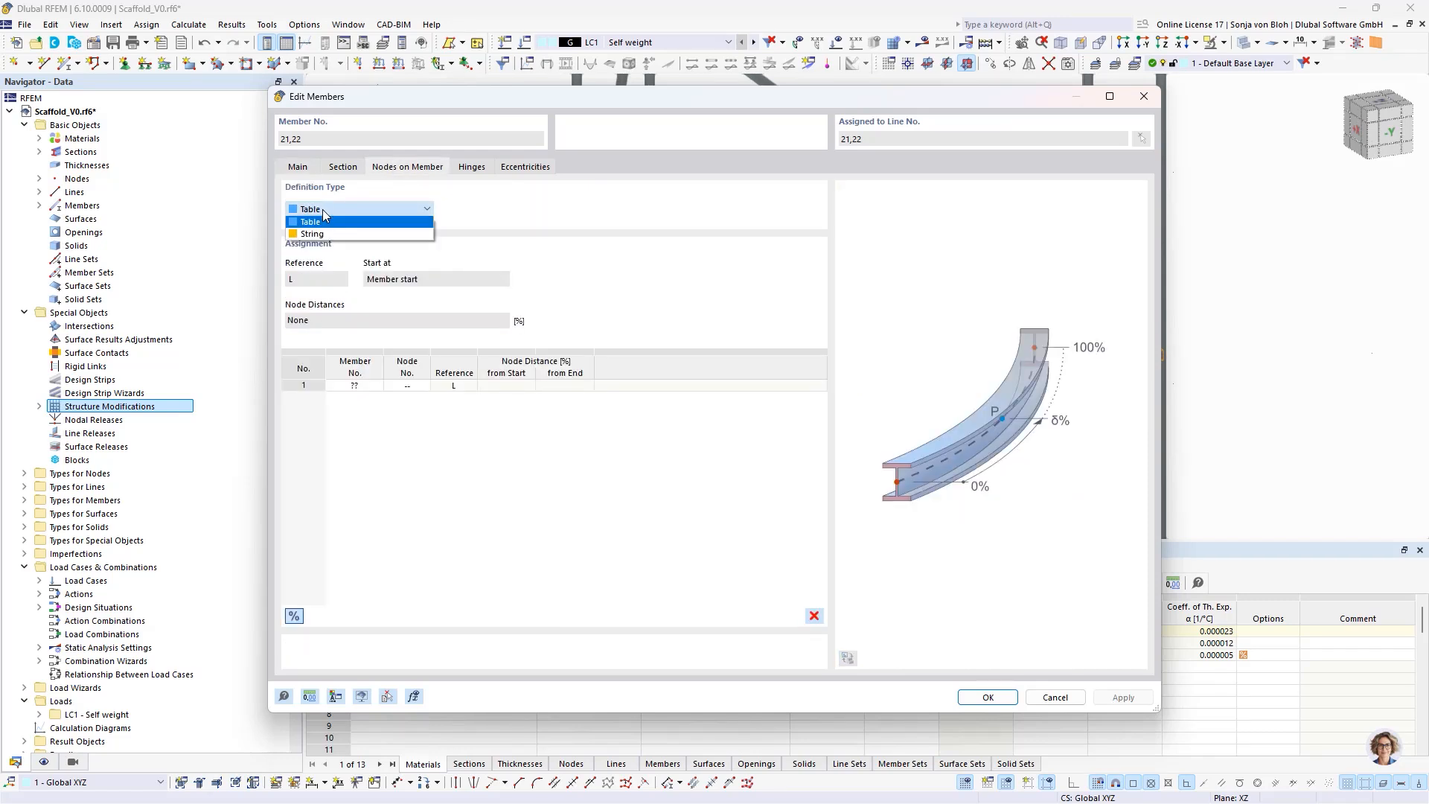
{"action": "left_click", "coordinate": [320, 234]}
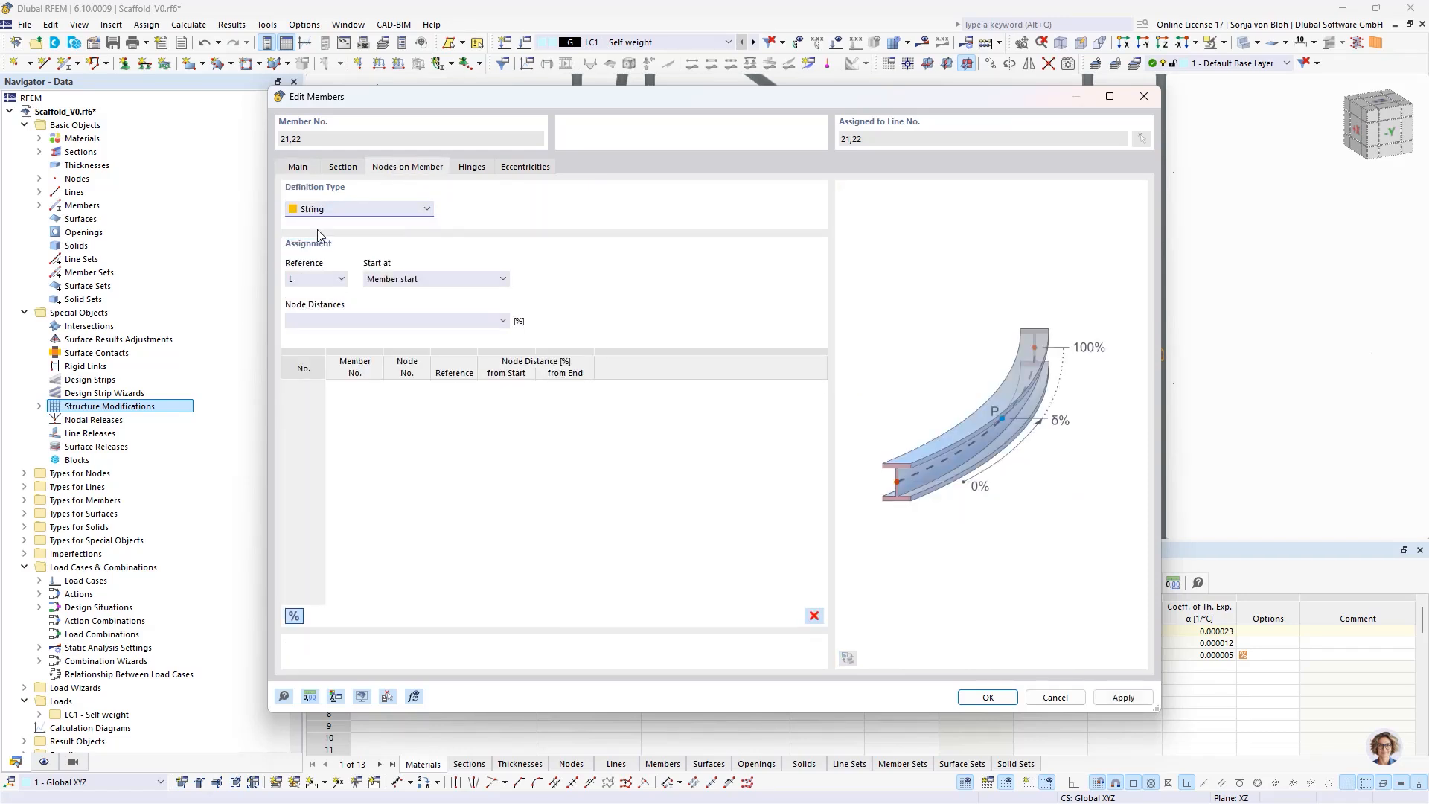
{"action": "left_click", "coordinate": [294, 616]}
{"action": "left_click", "coordinate": [336, 325]}
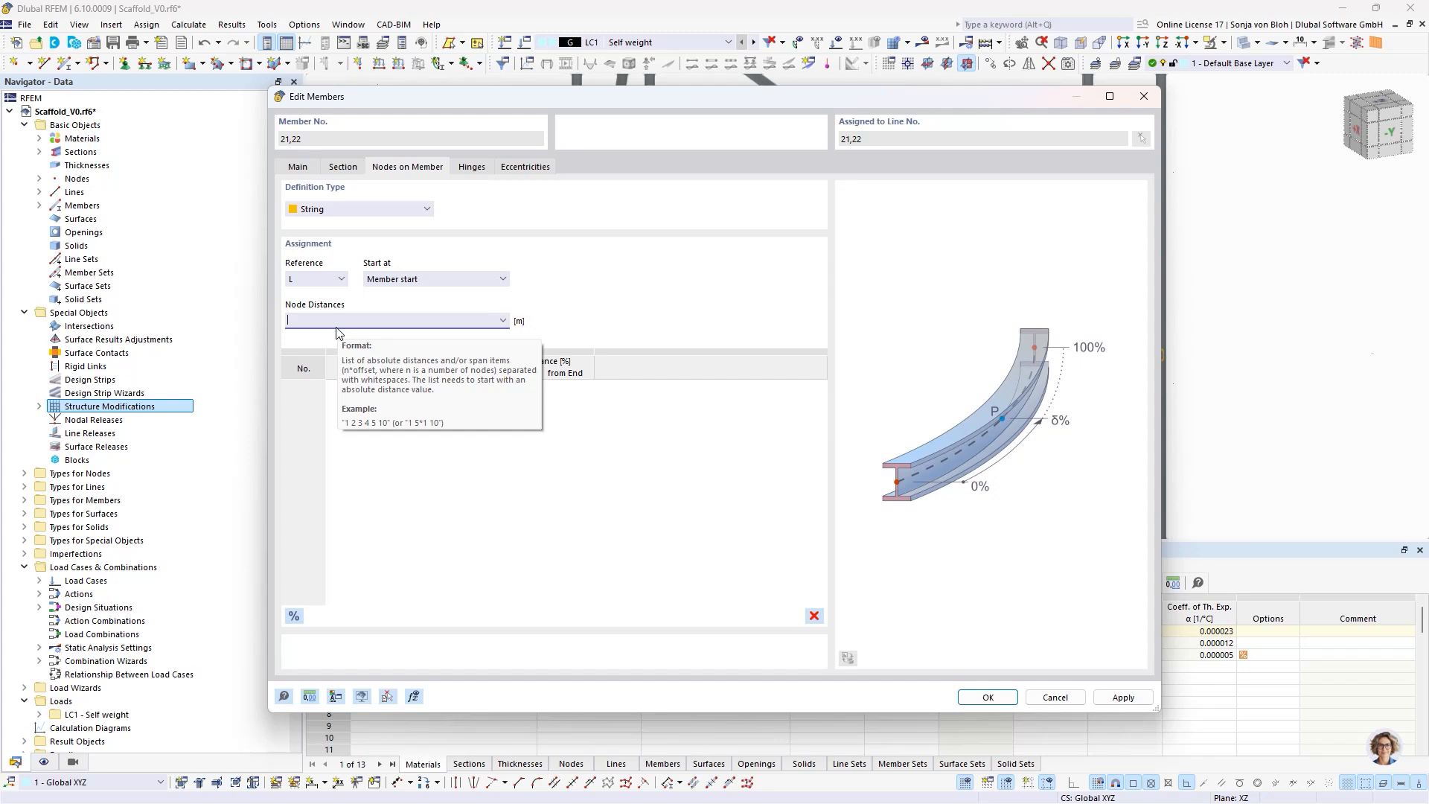
{"action": "type", "text": "0.1"}
{"action": "type", "text": "8 0.5"}
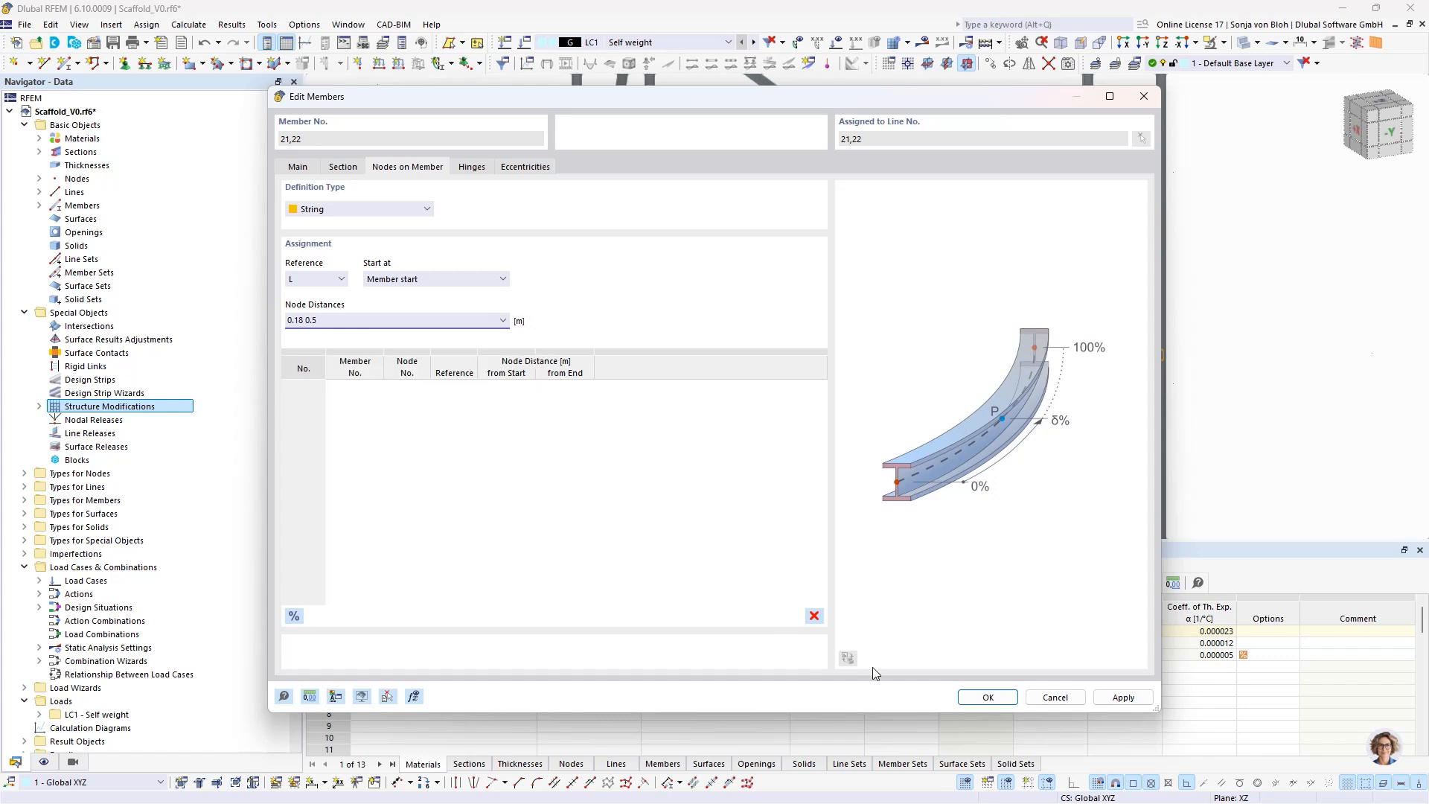
{"action": "left_click", "coordinate": [988, 698]}
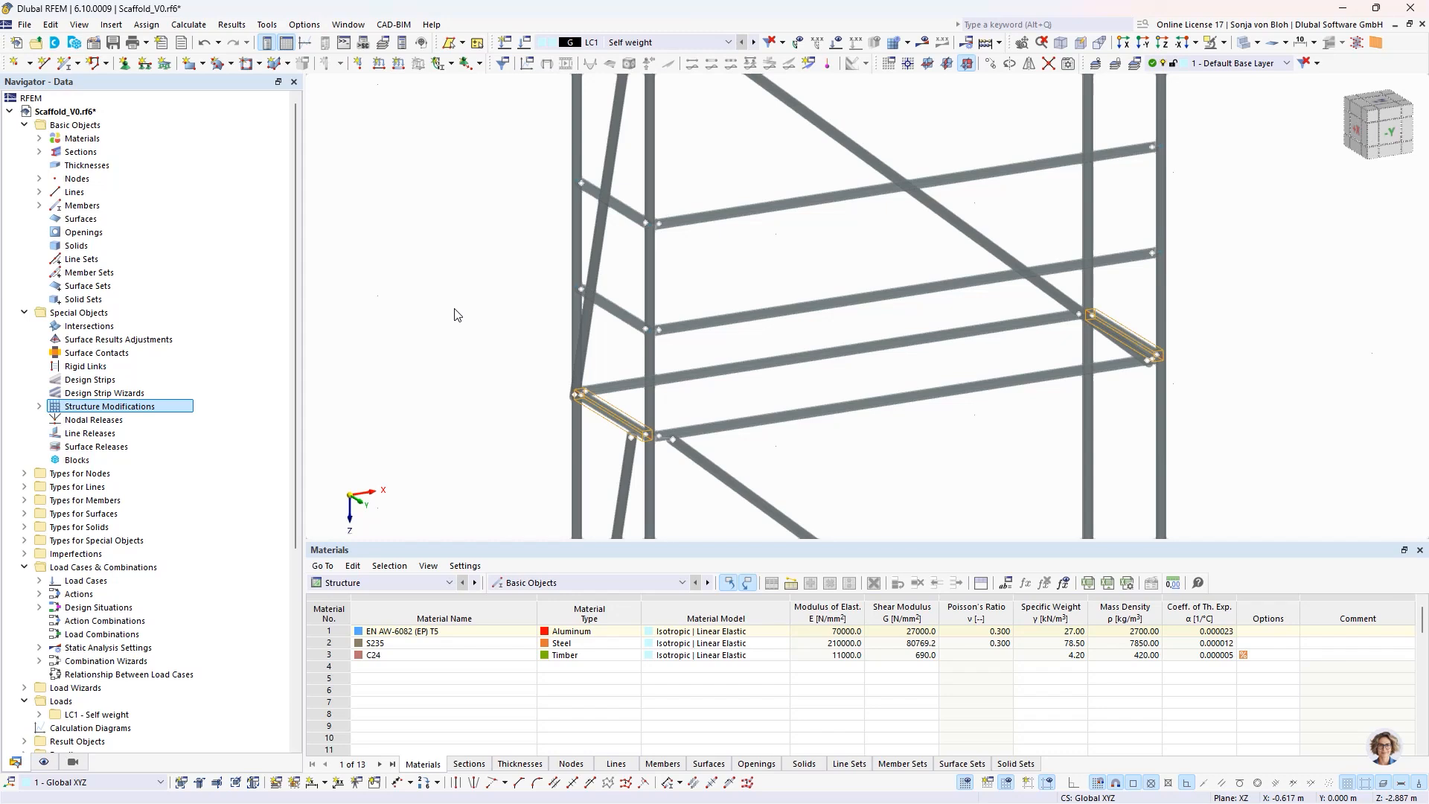
- Start a new single beam member with the comment "Platform unit" and section R_M1 320/40 in C24
{"action": "left_click", "coordinate": [69, 69]}
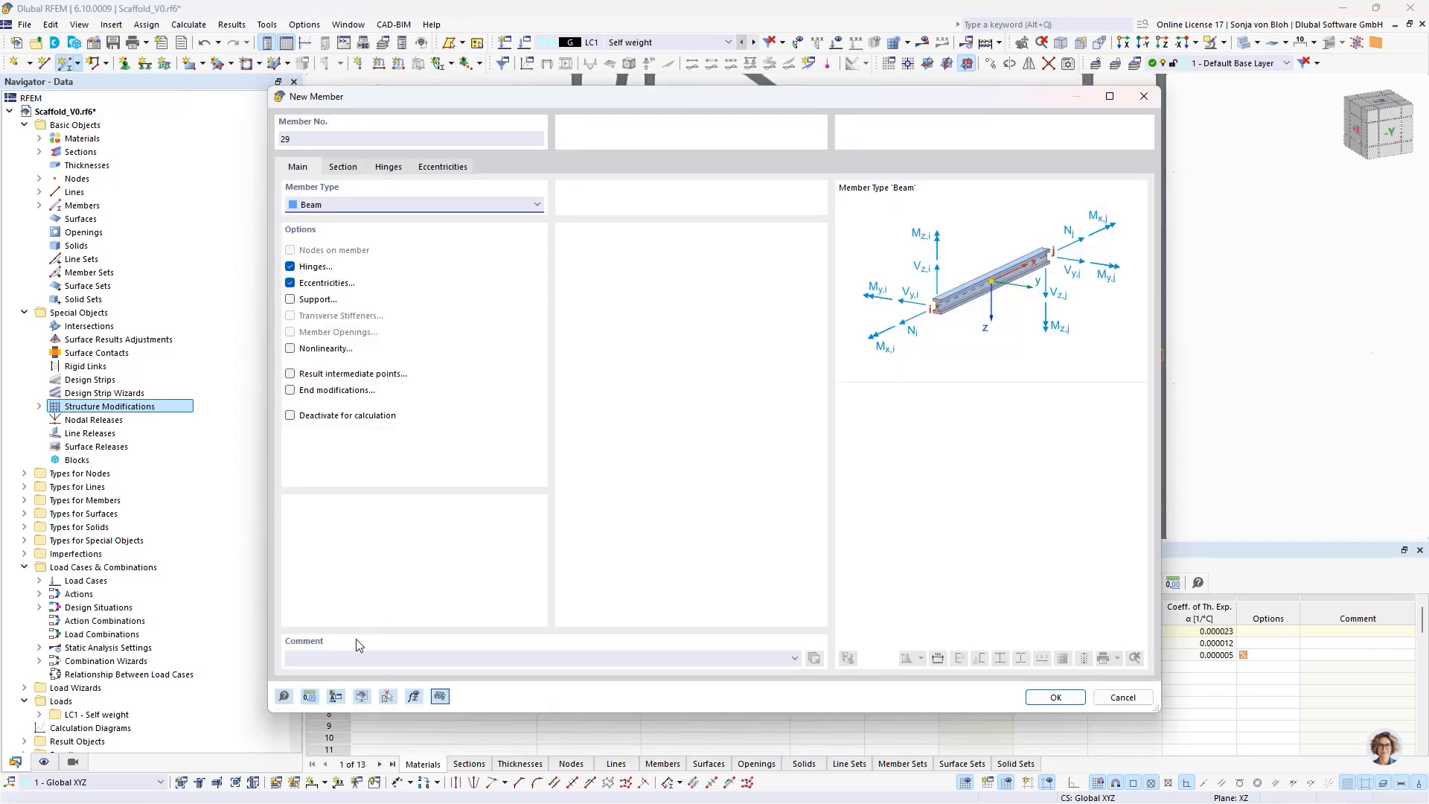
{"action": "left_click", "coordinate": [340, 657]}
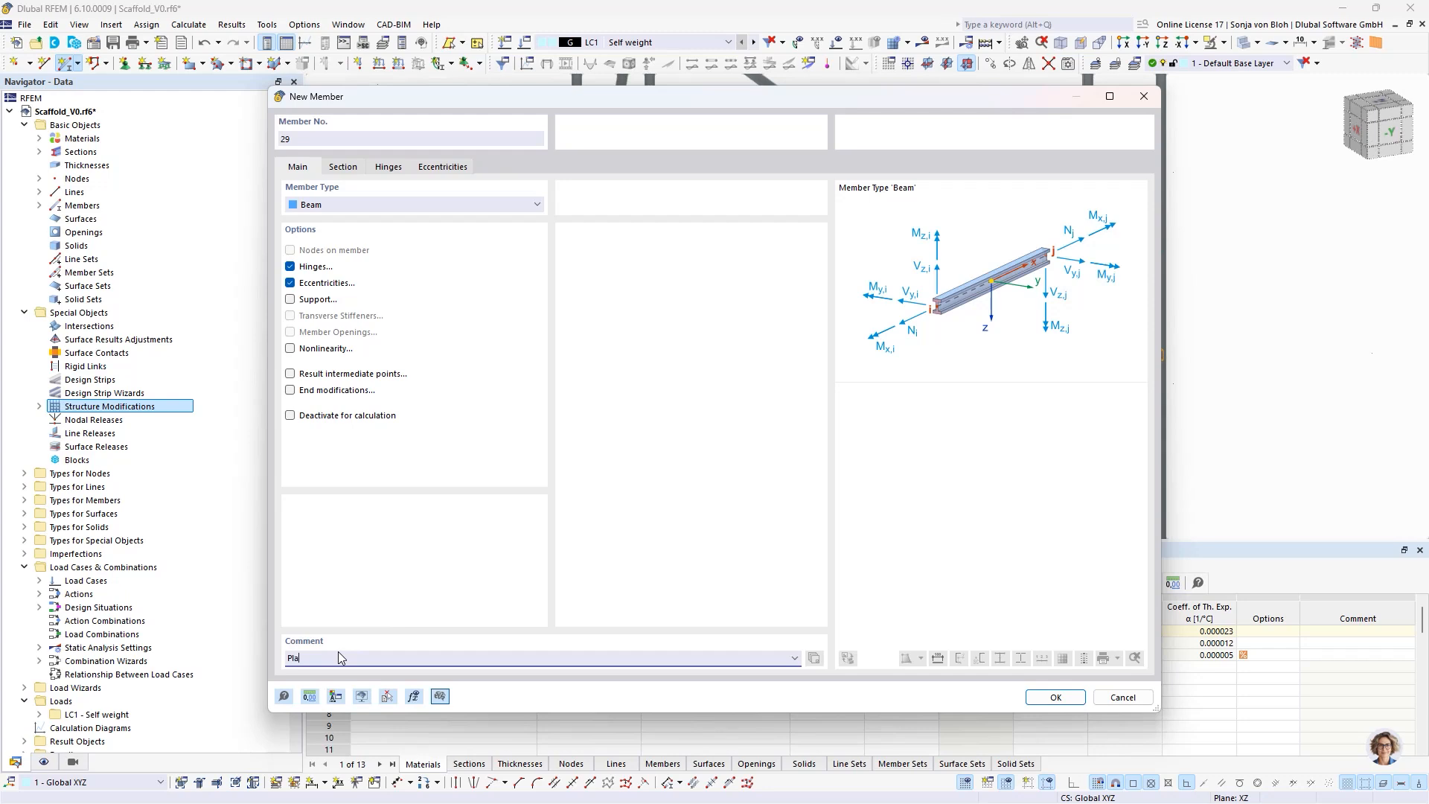
{"action": "type", "text": "Platform unit"}
{"action": "left_click", "coordinate": [358, 169]}
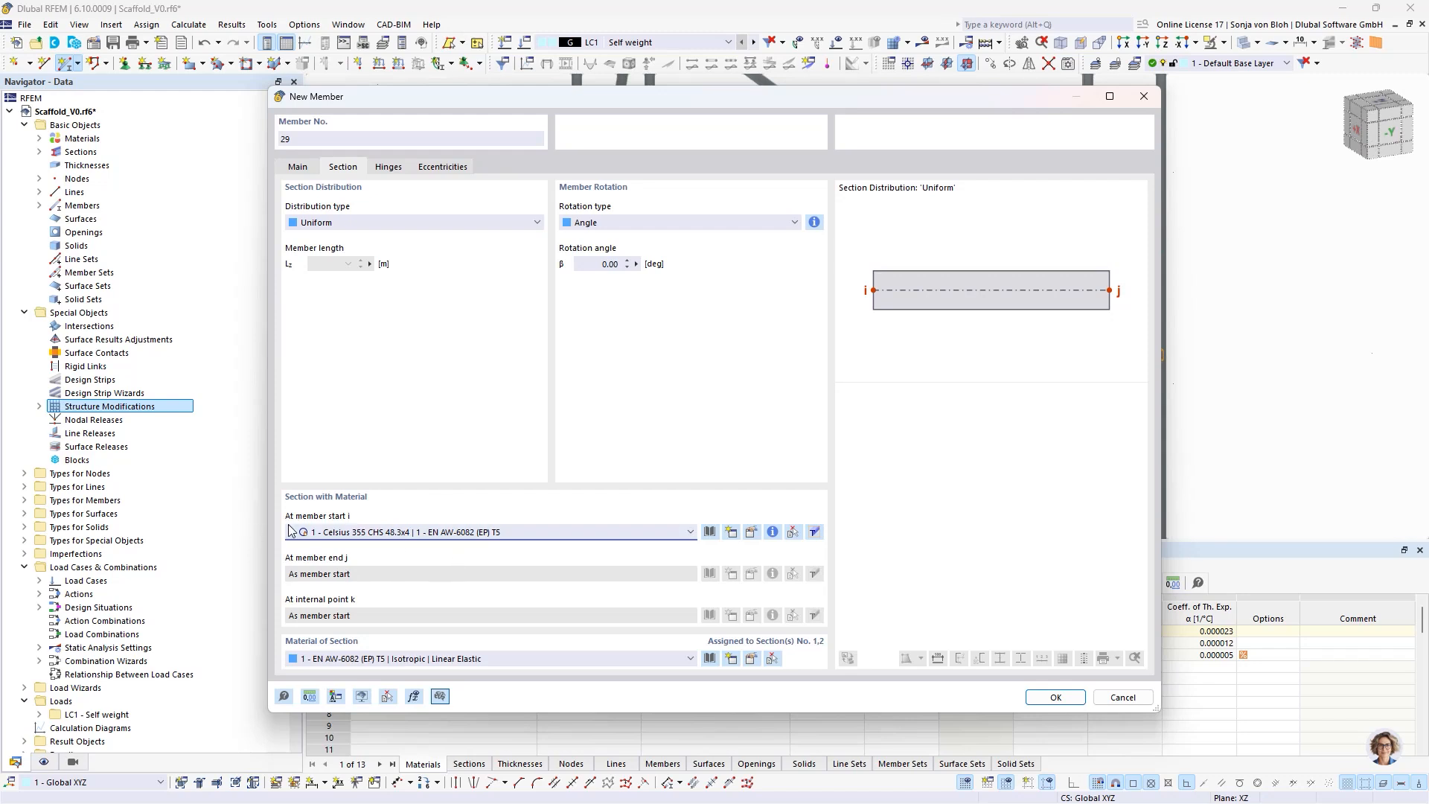
{"action": "left_click", "coordinate": [407, 532]}
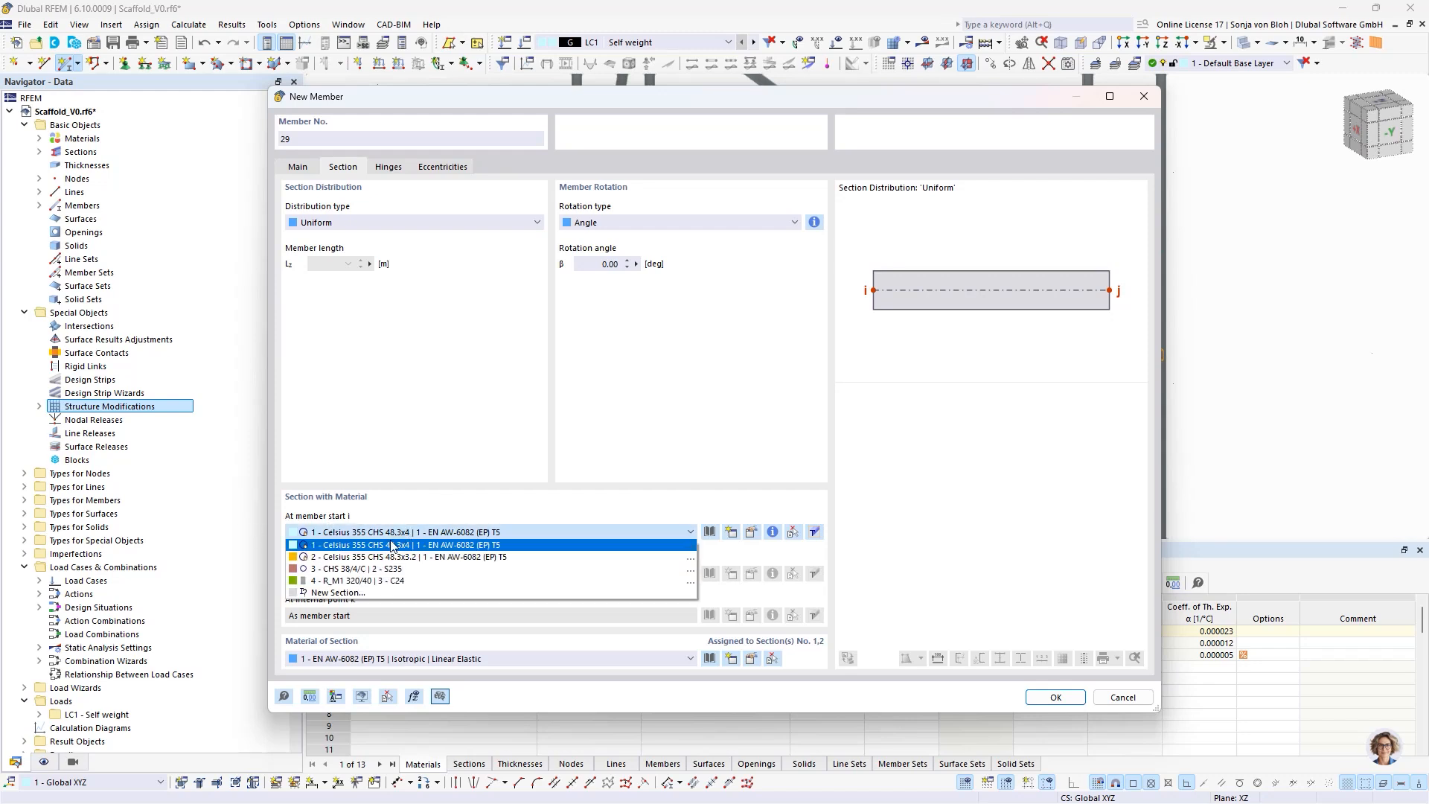
{"action": "left_click", "coordinate": [348, 583]}
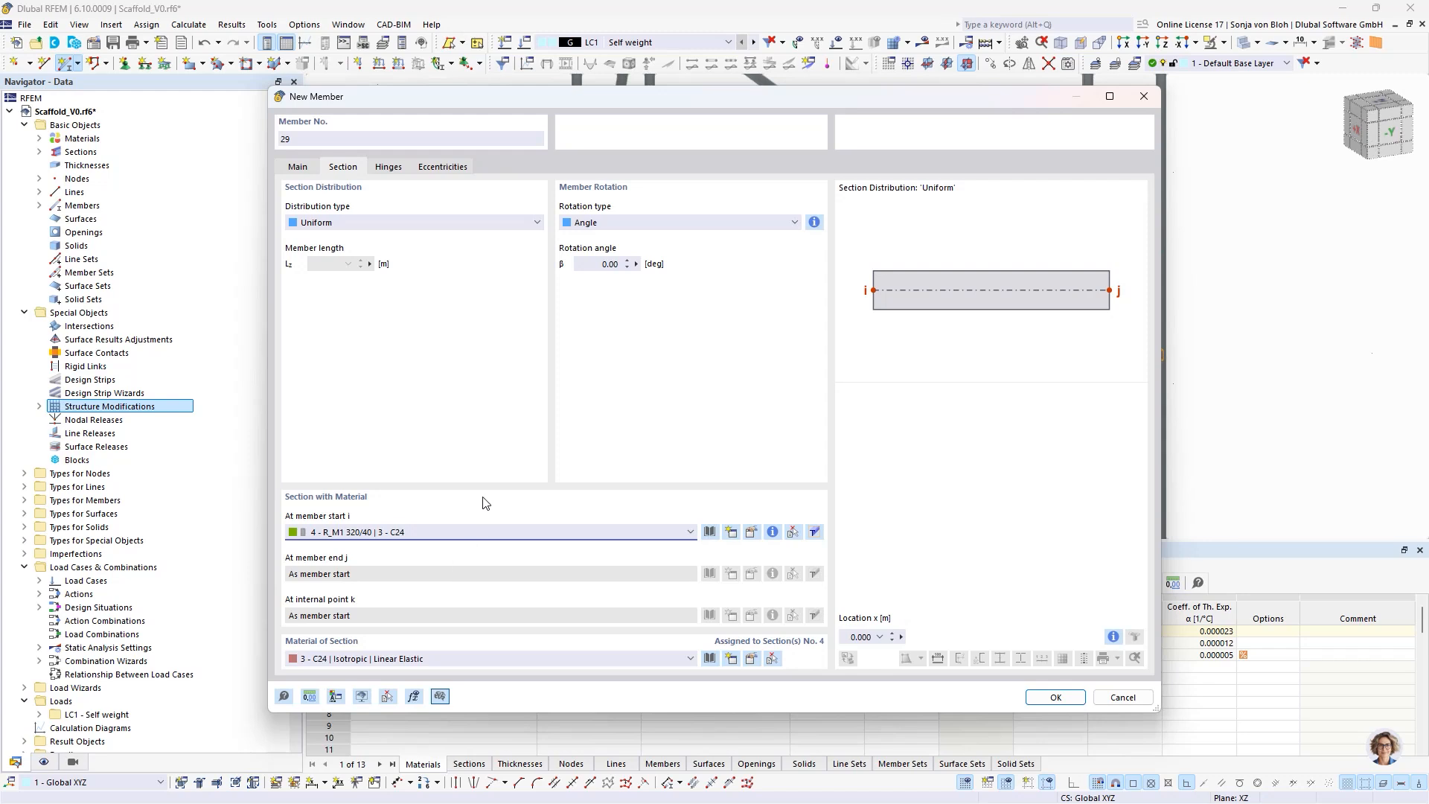
- Create a member hinge releasing only rotation φy and assign it to both ends of the platform unit
{"action": "left_click", "coordinate": [383, 166]}
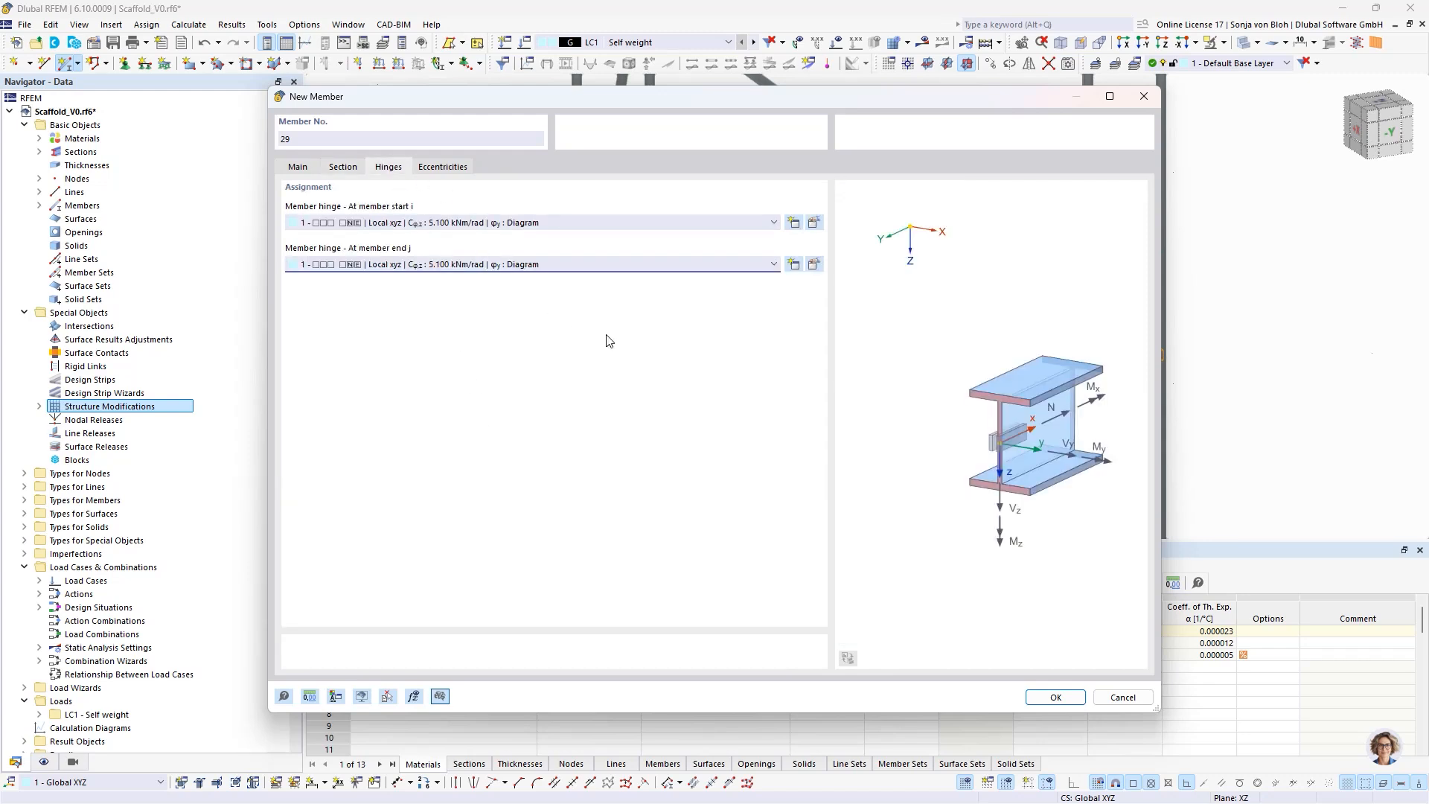
{"action": "left_click", "coordinate": [793, 223]}
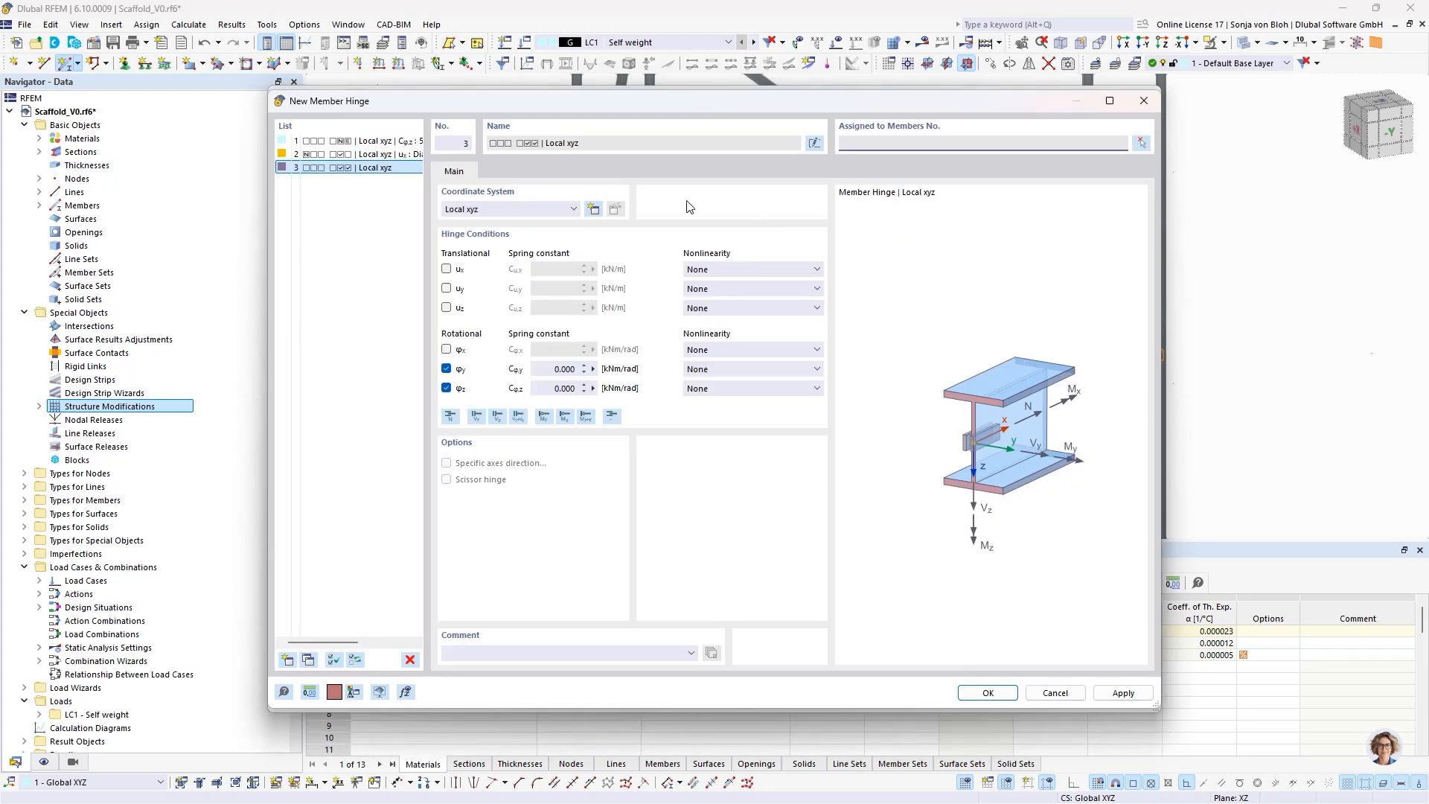
{"action": "left_click", "coordinate": [446, 388]}
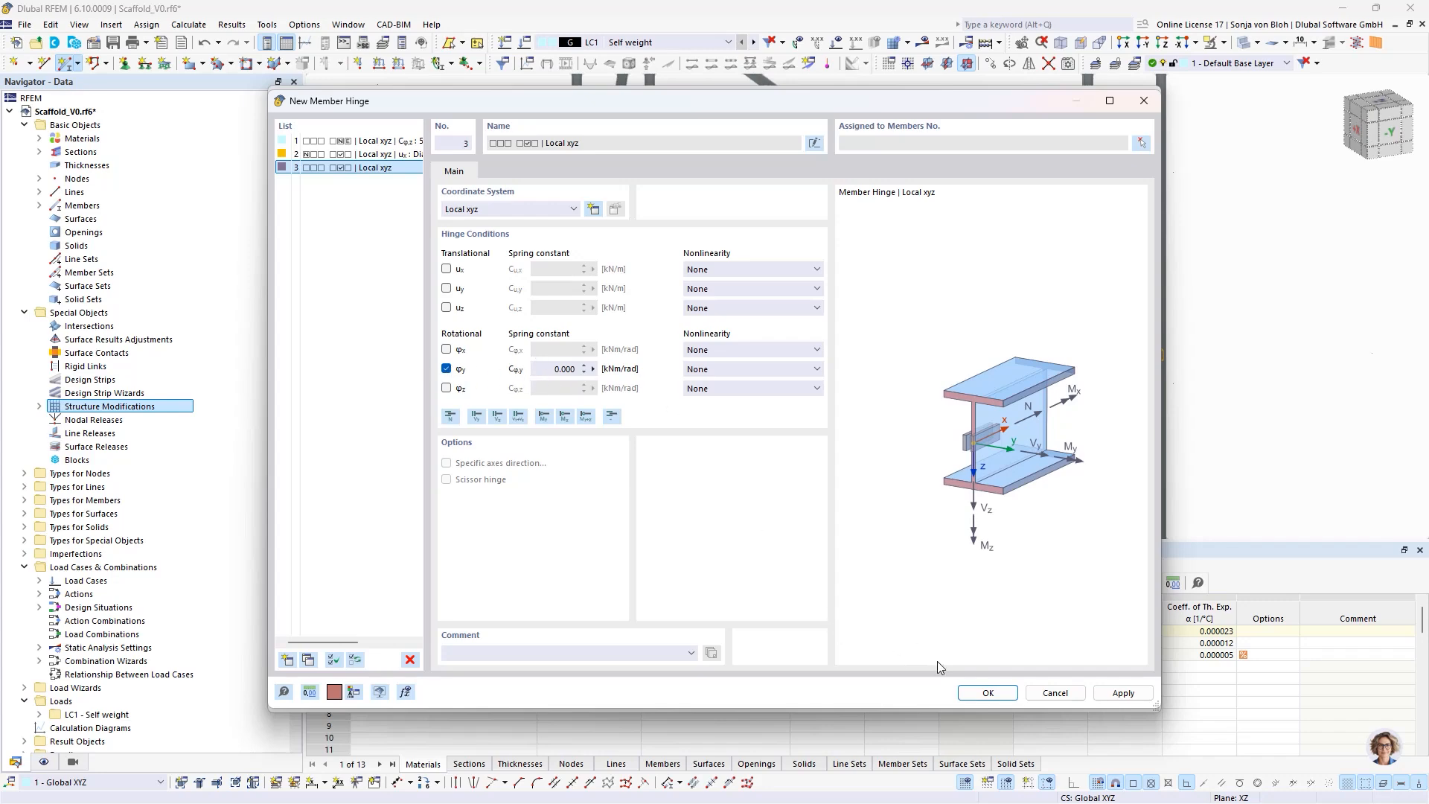
{"action": "left_click", "coordinate": [986, 692]}
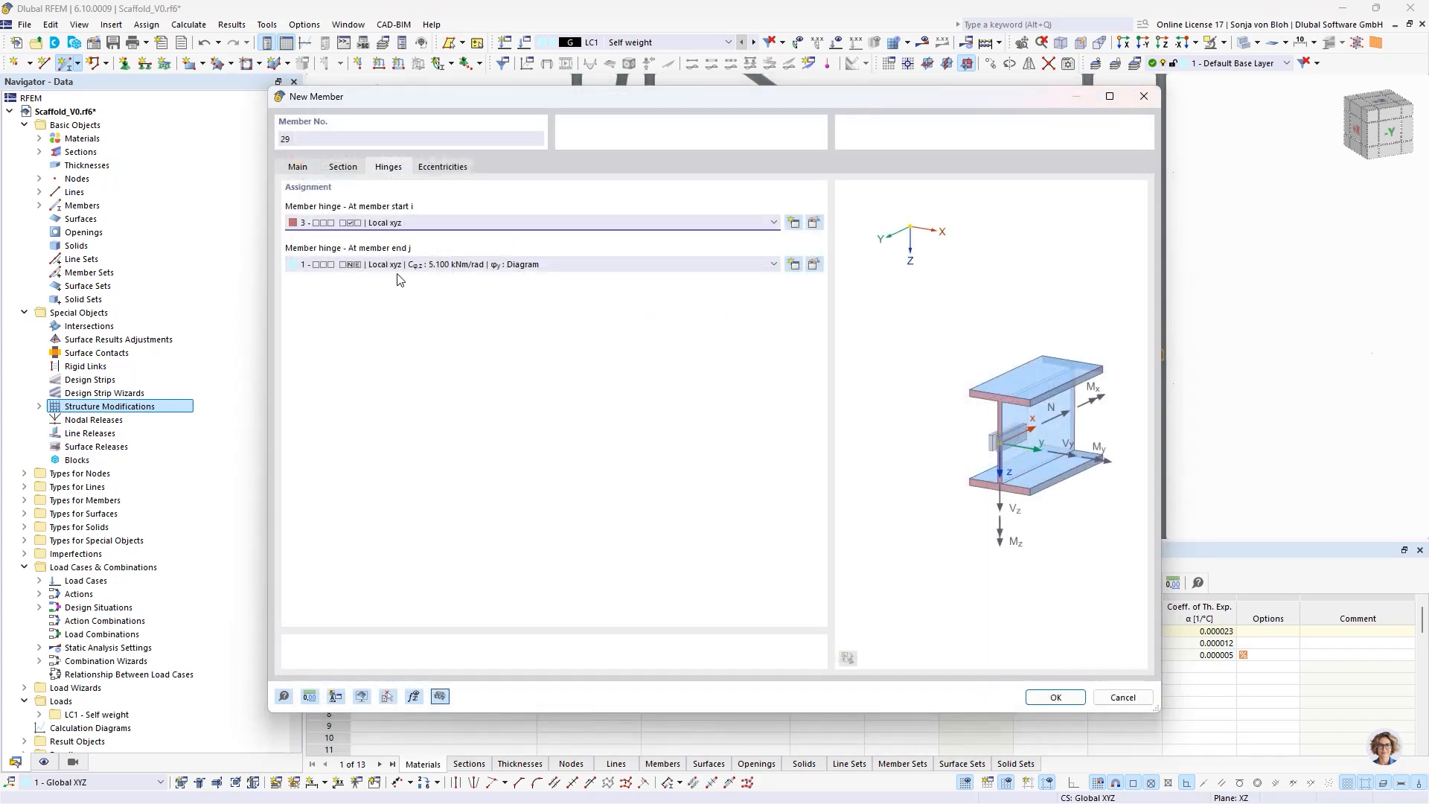
{"action": "left_click", "coordinate": [430, 266]}
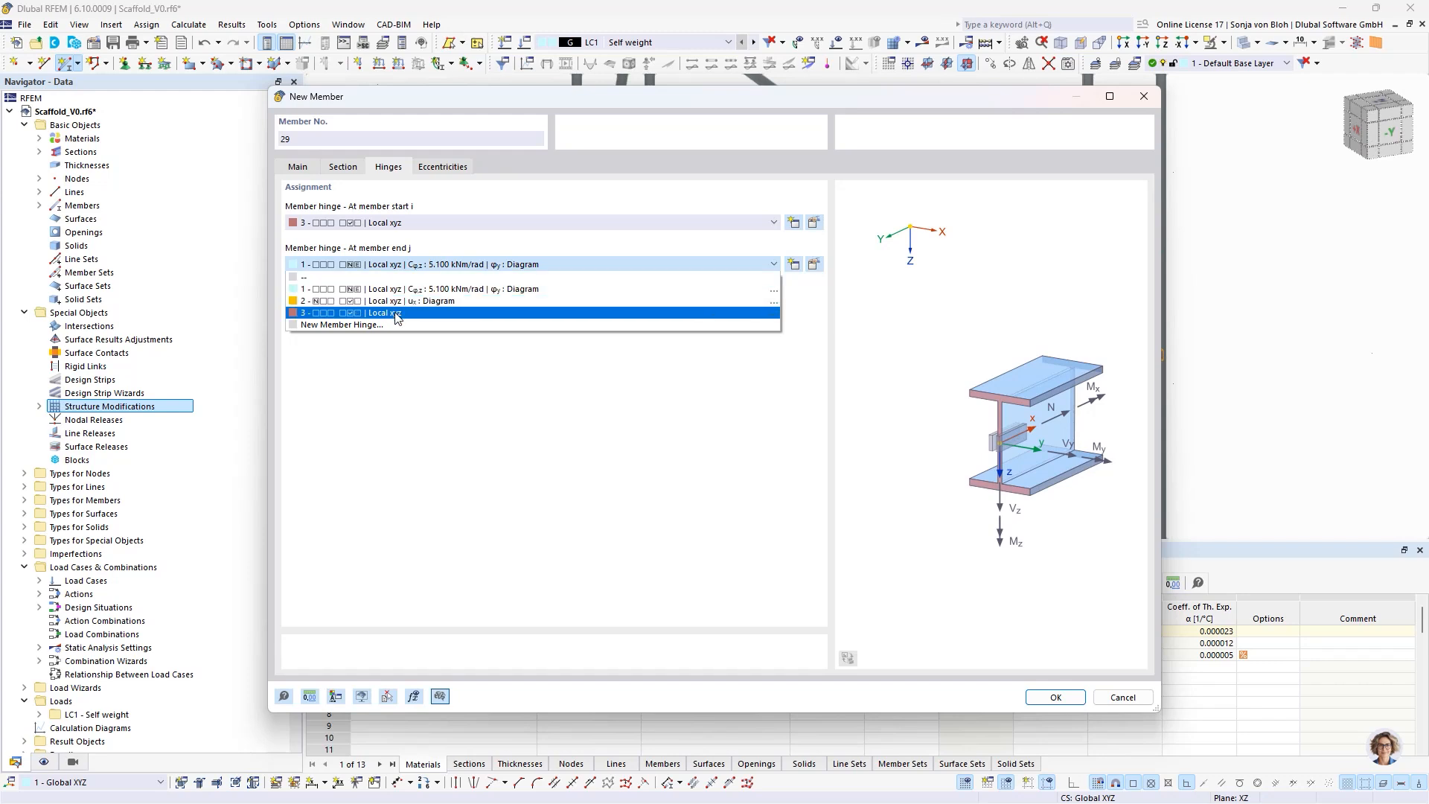
{"action": "left_click", "coordinate": [397, 314]}
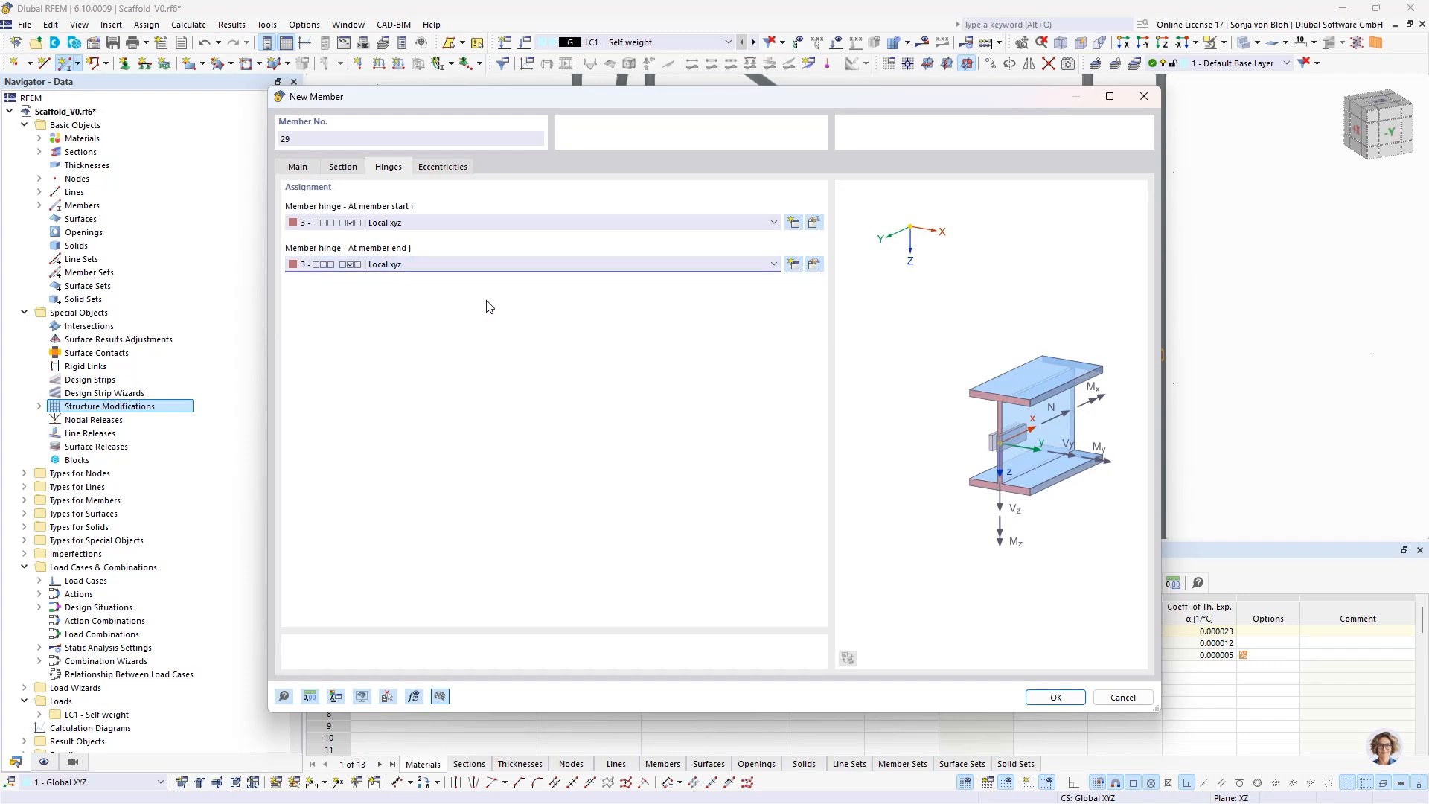
- Turn off eccentricities for the platform unit and confirm its member definition
{"action": "left_click", "coordinate": [298, 170]}
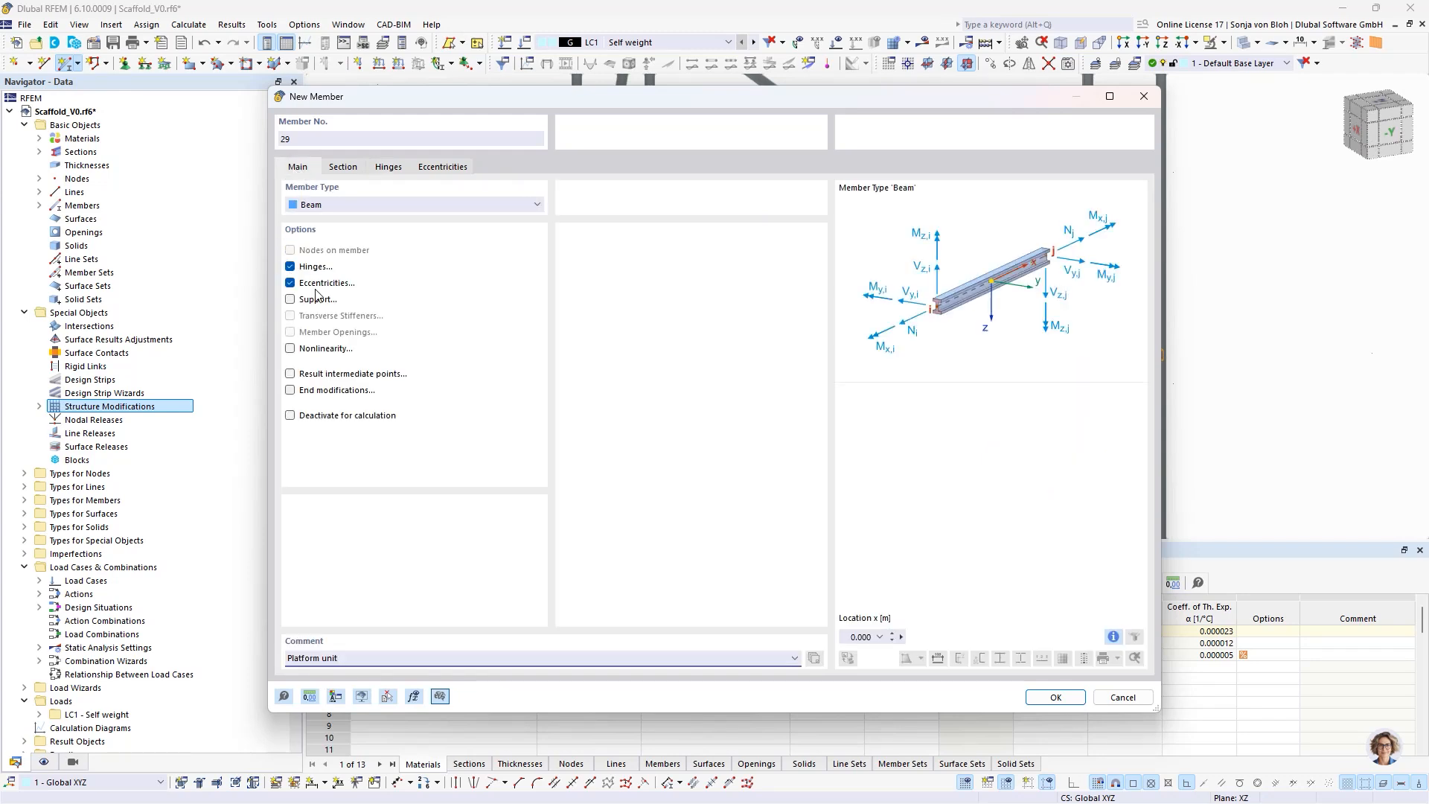
{"action": "left_click", "coordinate": [290, 284]}
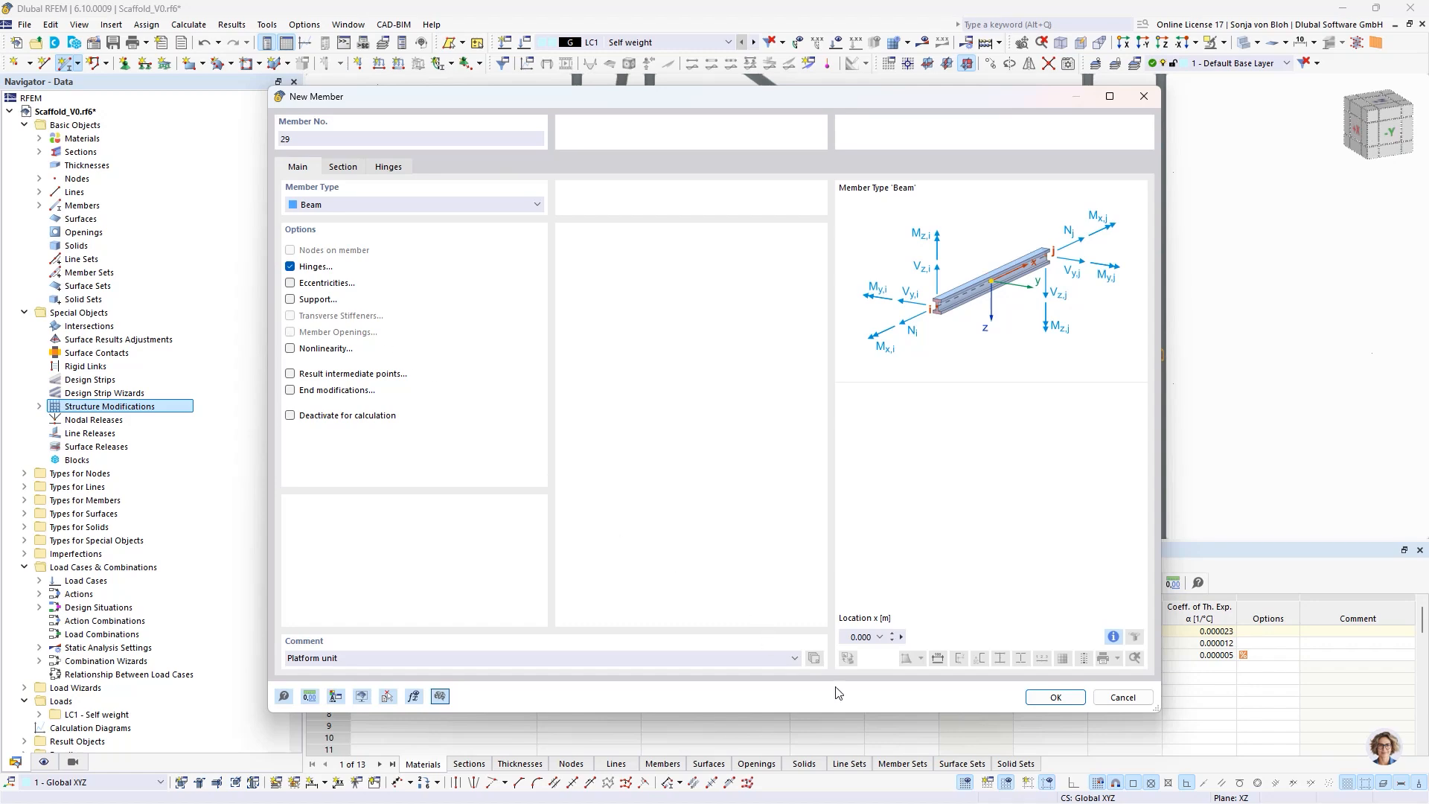
{"action": "left_click", "coordinate": [1057, 701]}
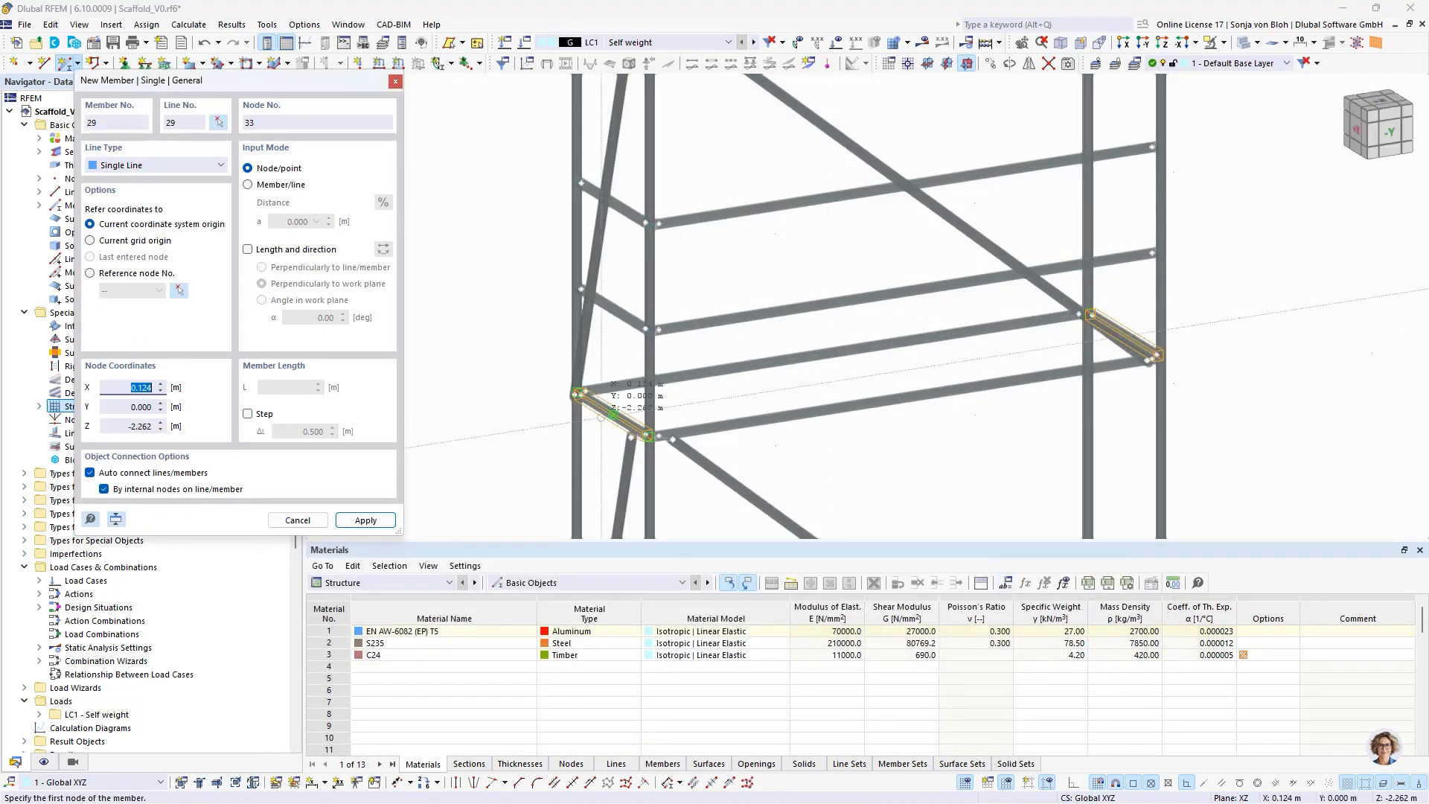
- Draw the first platform unit, 2.570 m long, between the end transoms' intermediate nodes at Y 0.525 m, Z -2.400 m
{"action": "scroll", "coordinate": [601, 396], "scroll_direction": "up", "scroll_amount": 2}
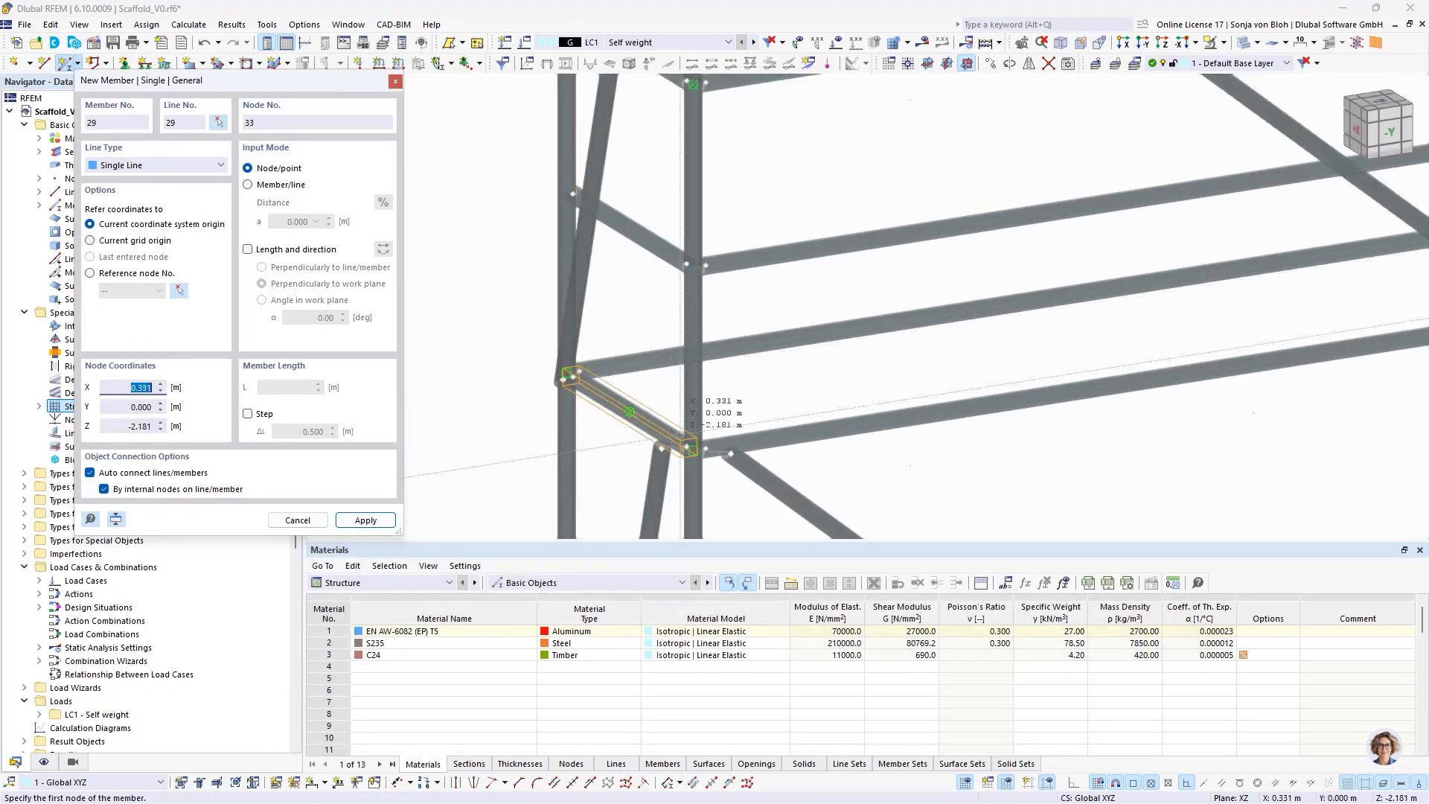
{"action": "scroll", "coordinate": [679, 430], "scroll_direction": "up", "scroll_amount": 2}
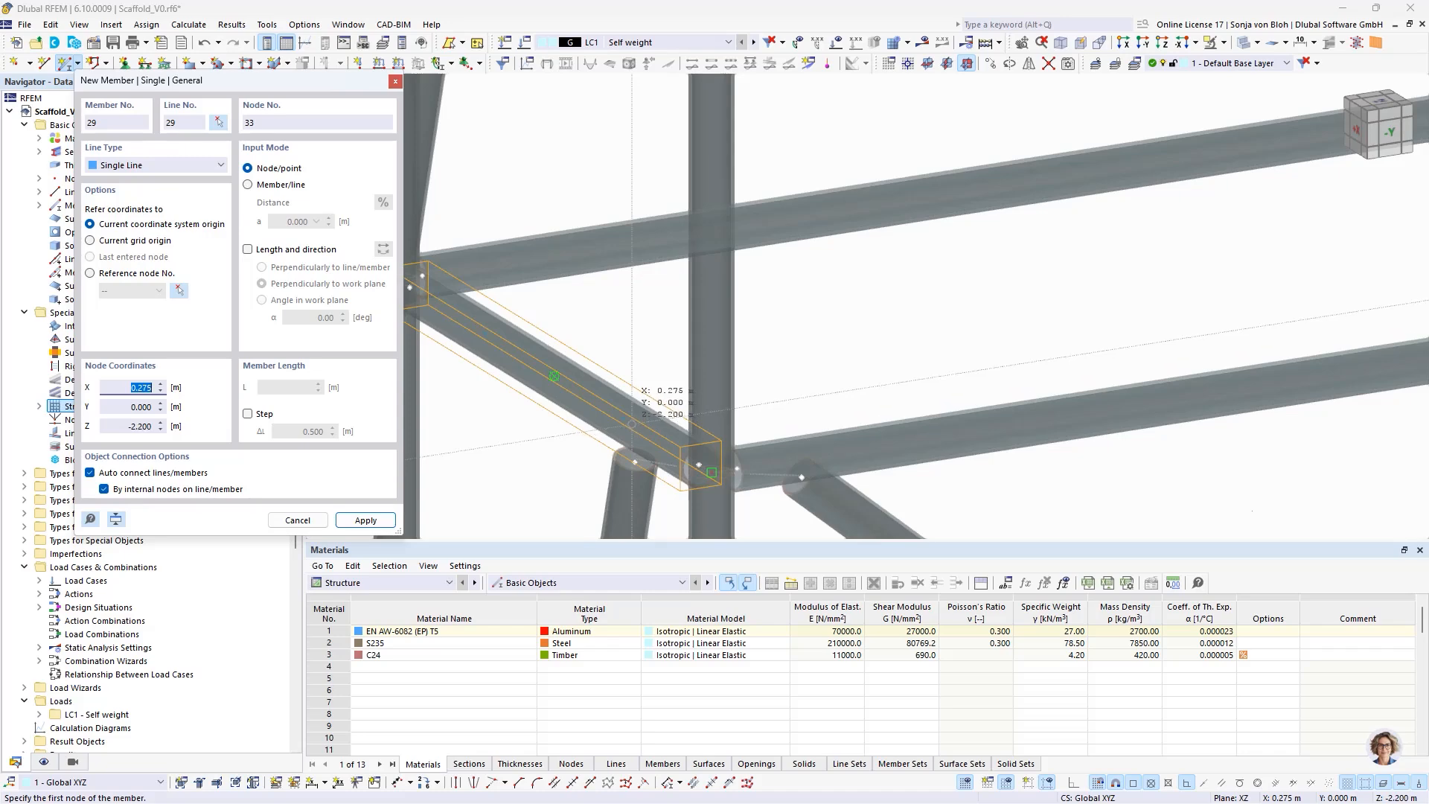
{"action": "left_click", "coordinate": [638, 421]}
{"action": "scroll", "coordinate": [535, 449], "scroll_direction": "down", "scroll_amount": 2}
{"action": "scroll", "coordinate": [536, 449], "scroll_direction": "down", "scroll_amount": 3}
{"action": "scroll", "coordinate": [1325, 357], "scroll_direction": "up", "scroll_amount": 4}
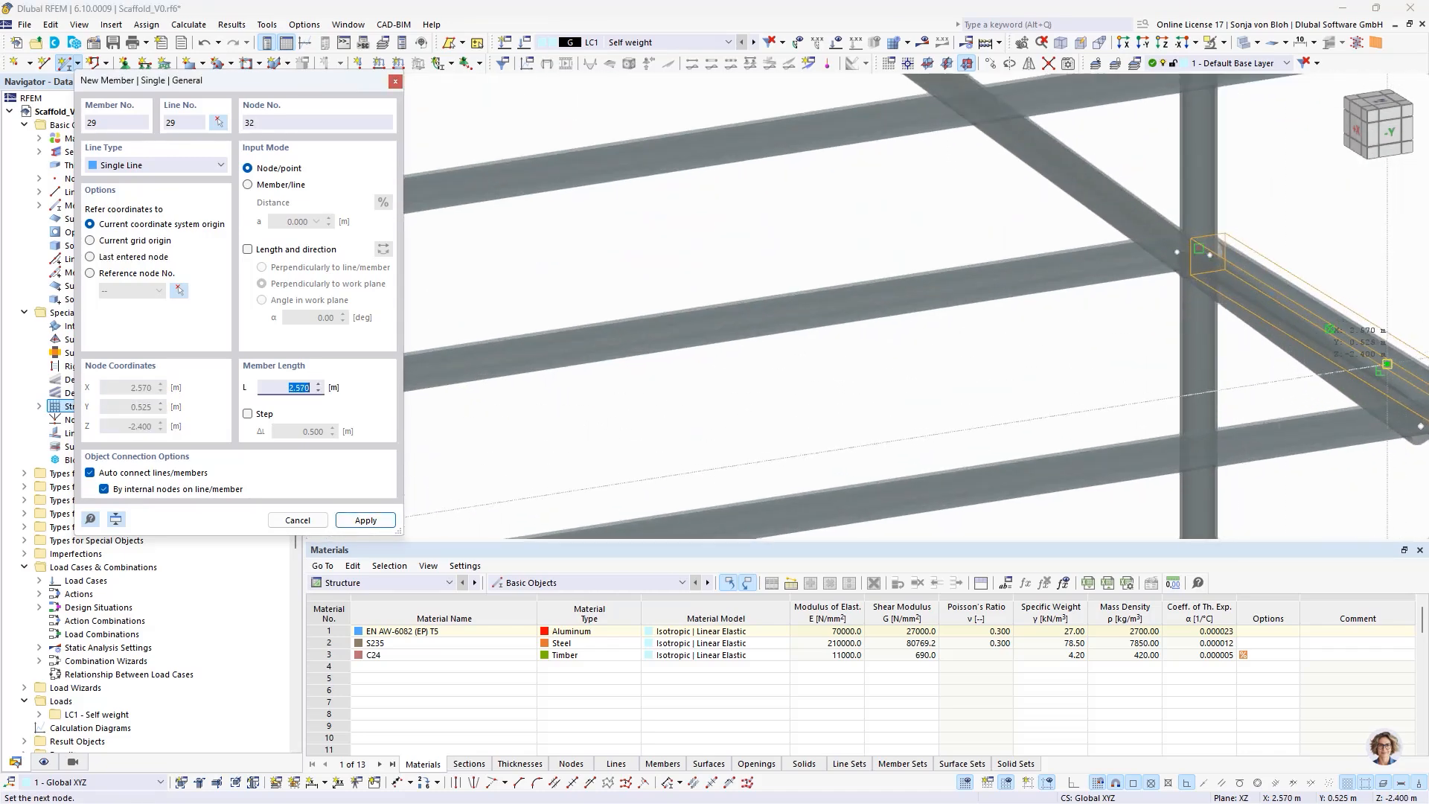
{"action": "left_click", "coordinate": [1383, 366]}
- Draw the second platform unit between the end transoms' nodes at Y 0.205 m, Z -2.400 m, and end member placement
{"action": "scroll", "coordinate": [1331, 328], "scroll_direction": "down", "scroll_amount": 4}
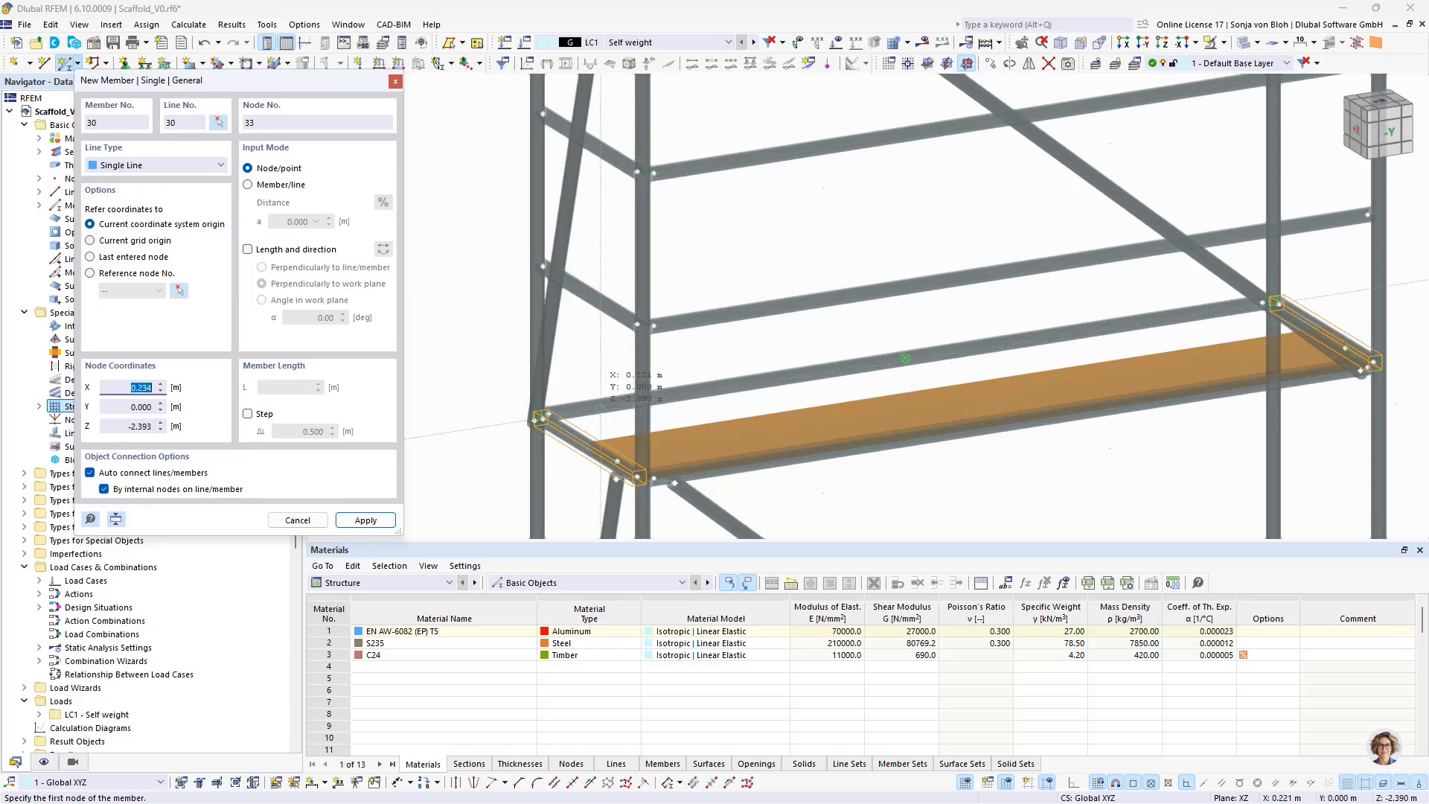
{"action": "left_click", "coordinate": [567, 433]}
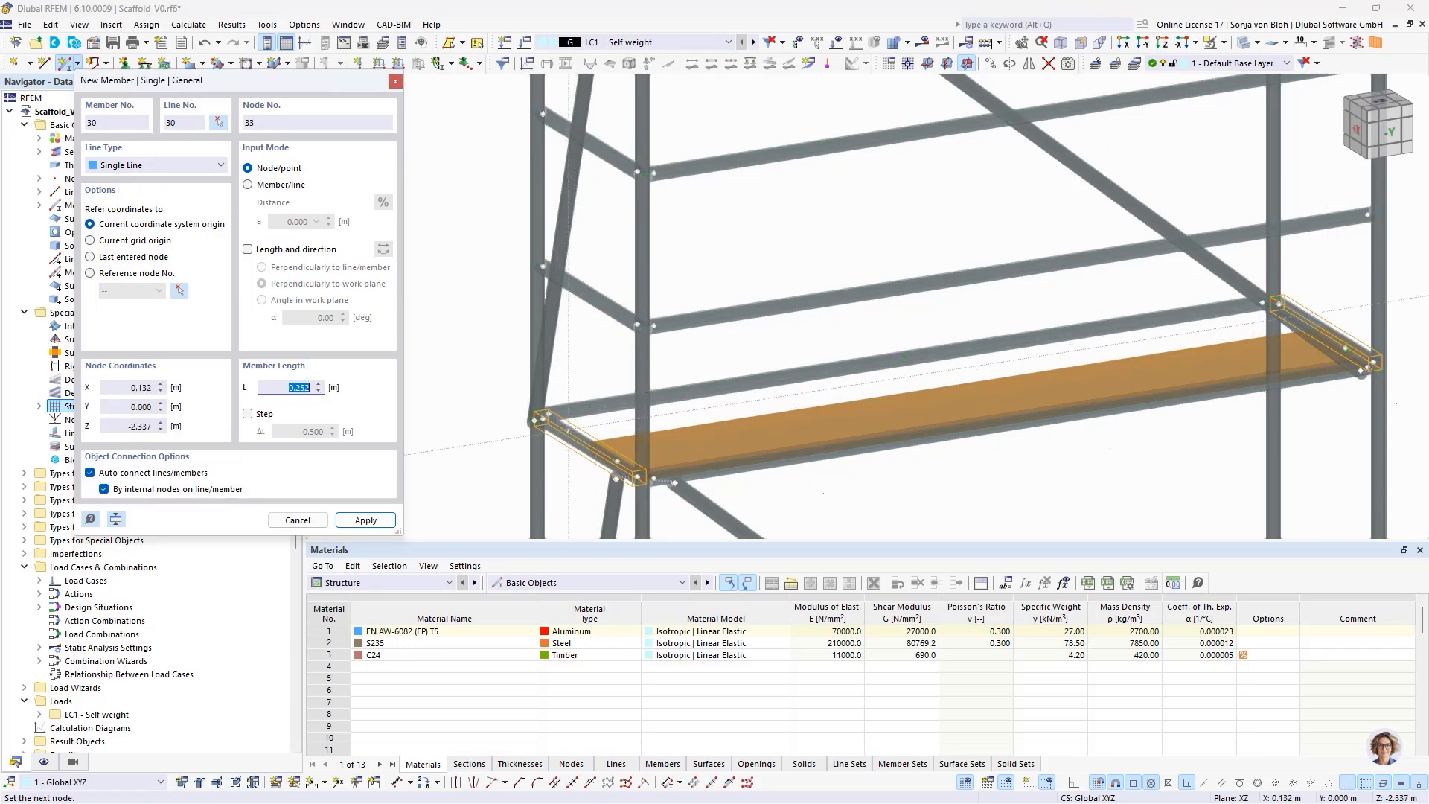
{"action": "scroll", "coordinate": [1325, 349], "scroll_direction": "up", "scroll_amount": 4}
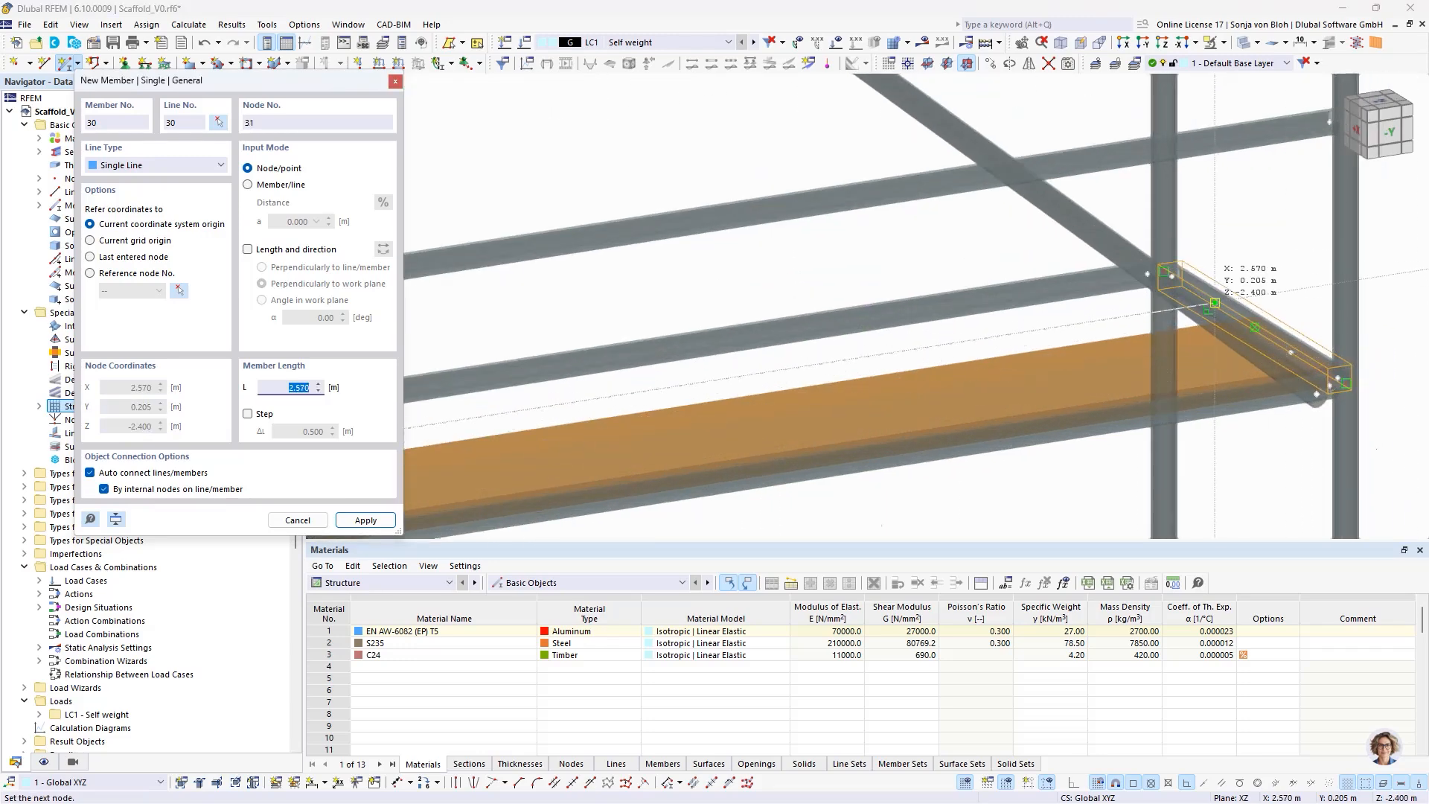
{"action": "left_click", "coordinate": [1226, 299]}
{"action": "scroll", "coordinate": [1080, 294], "scroll_direction": "down", "scroll_amount": 4}
{"action": "scroll", "coordinate": [1030, 291], "scroll_direction": "down", "scroll_amount": 4}
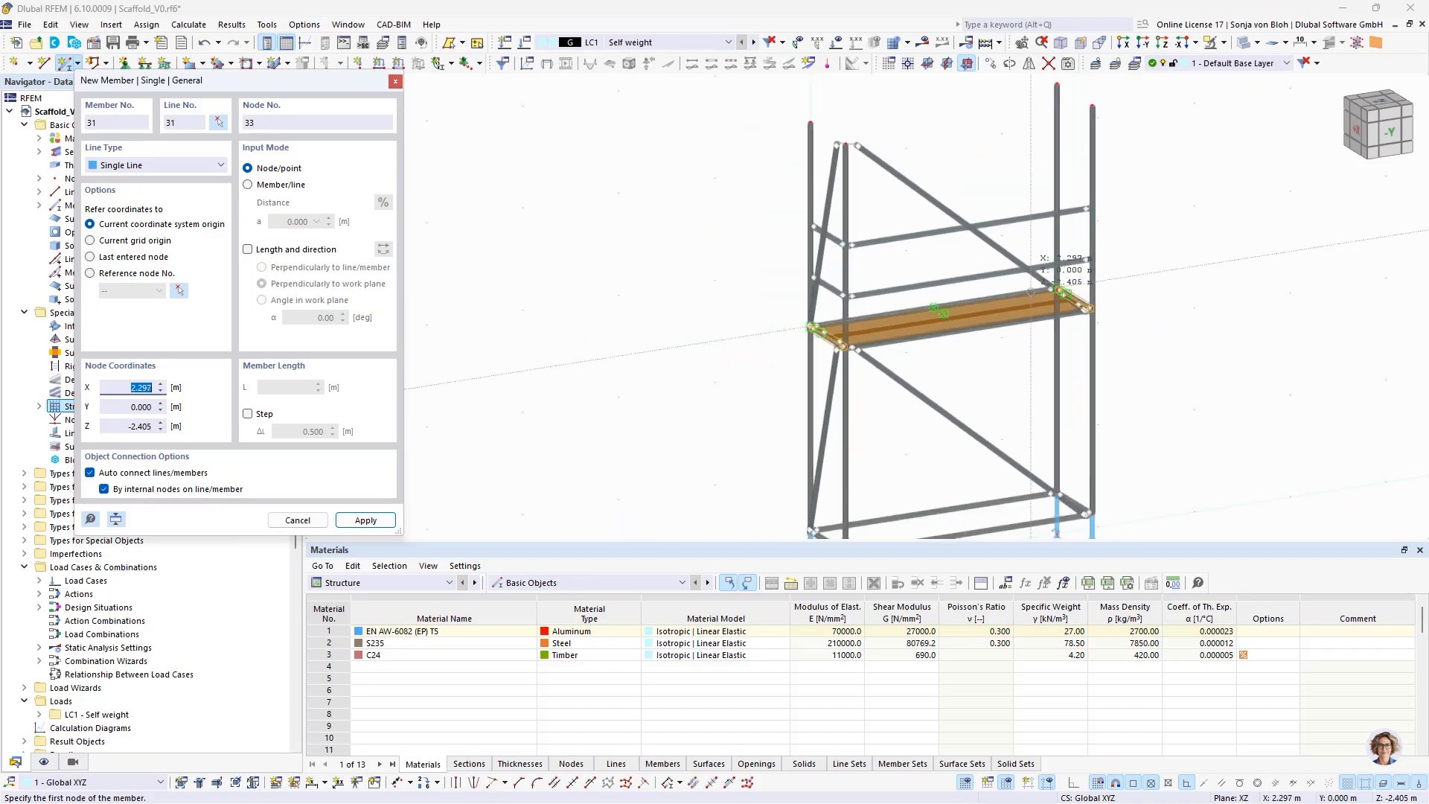
{"action": "key", "text": "Escape"}
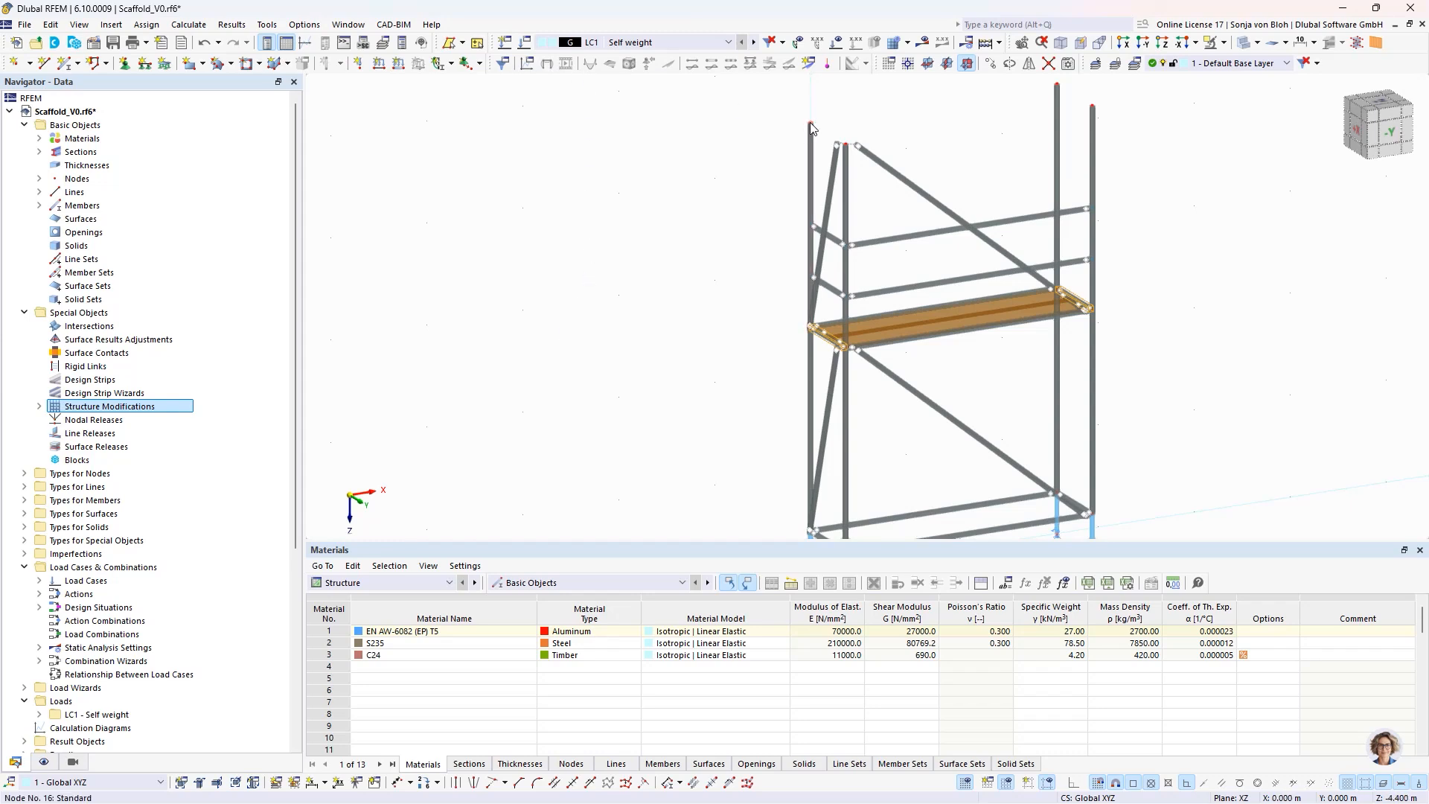
- Assign a new nodal support to top nodes 16 and 18, fixing uX and uY and freeing uZ and all rotations
{"action": "middle_click_drag", "start_coordinate": [915, 127], "coordinate": [792, 168]}
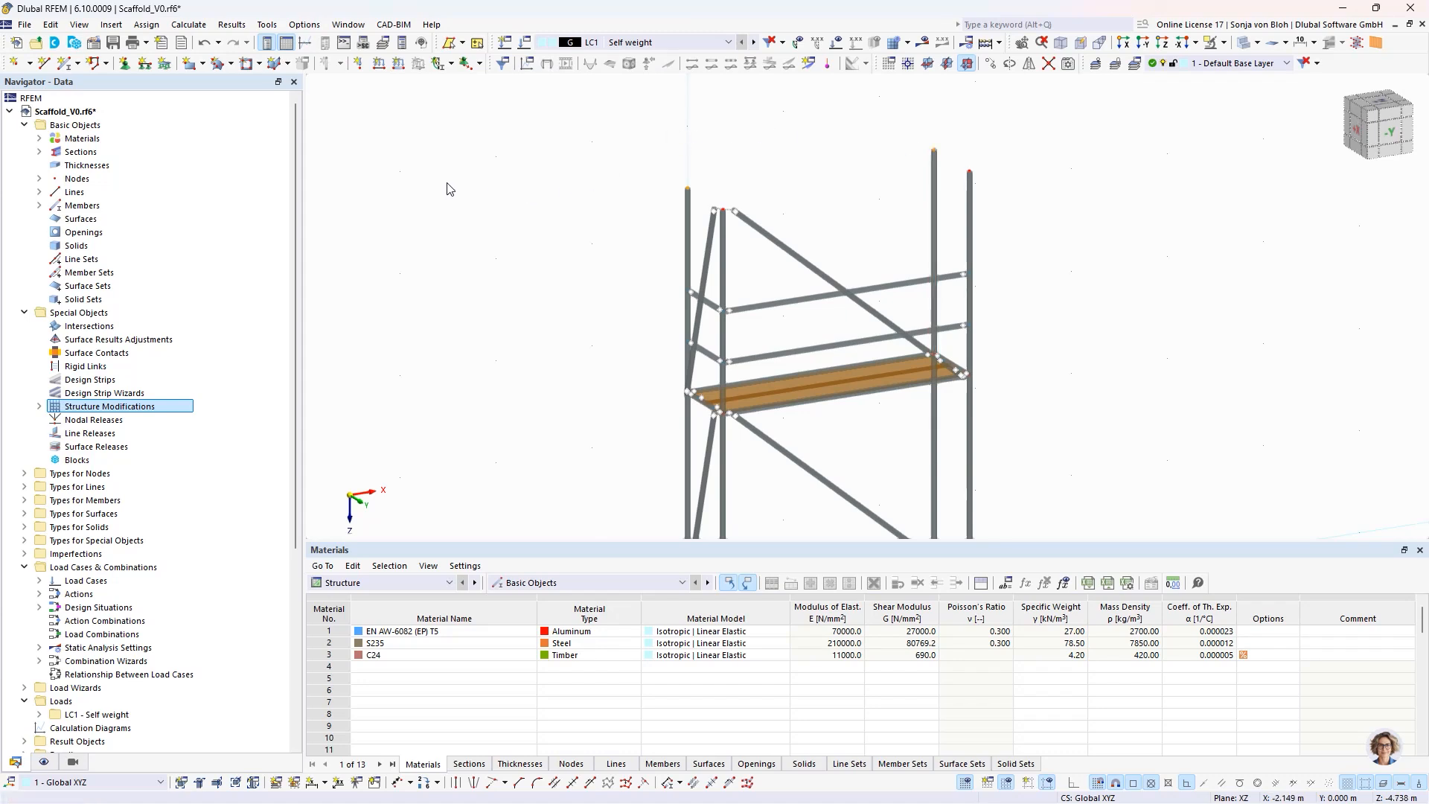
{"action": "left_click", "coordinate": [125, 66]}
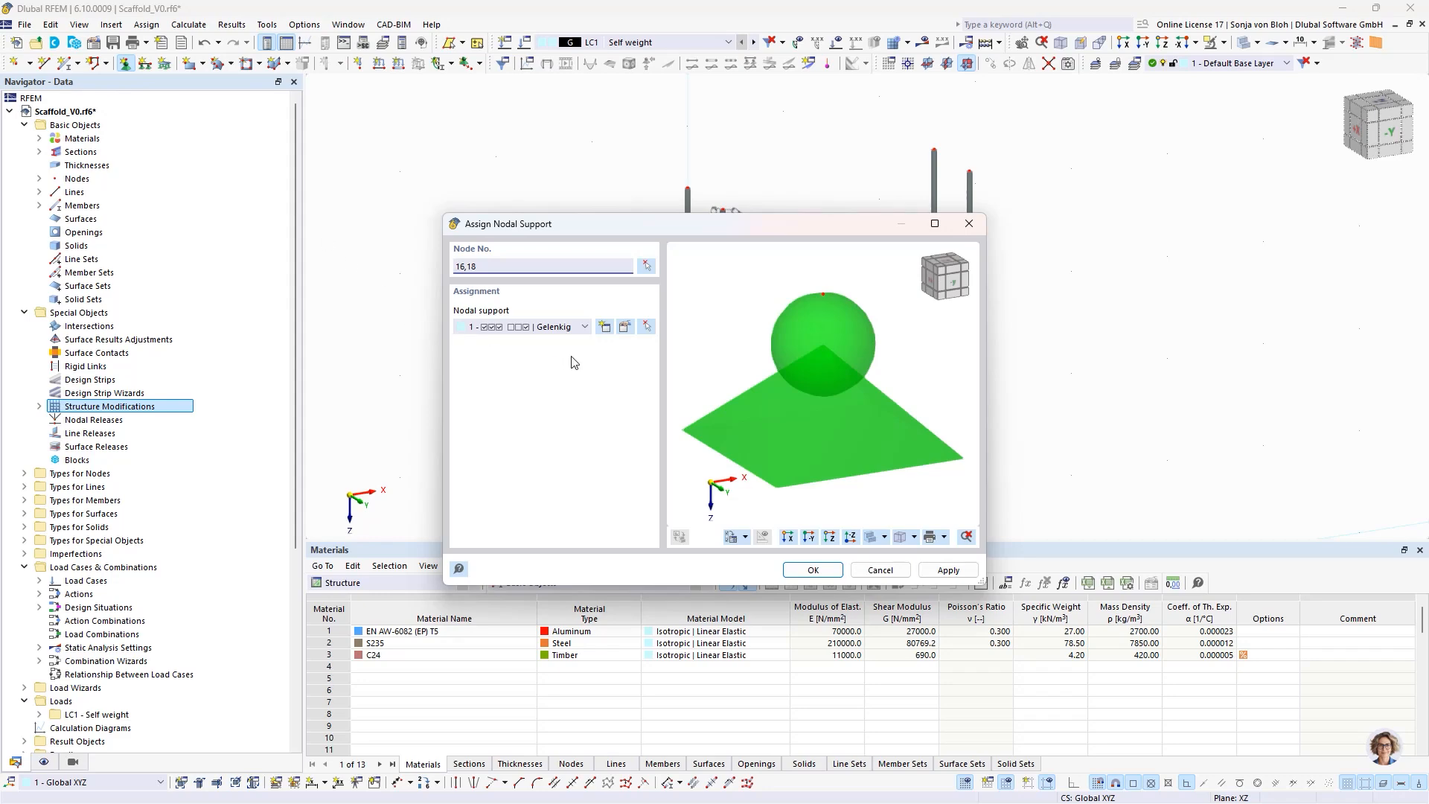
{"action": "left_click", "coordinate": [603, 328]}
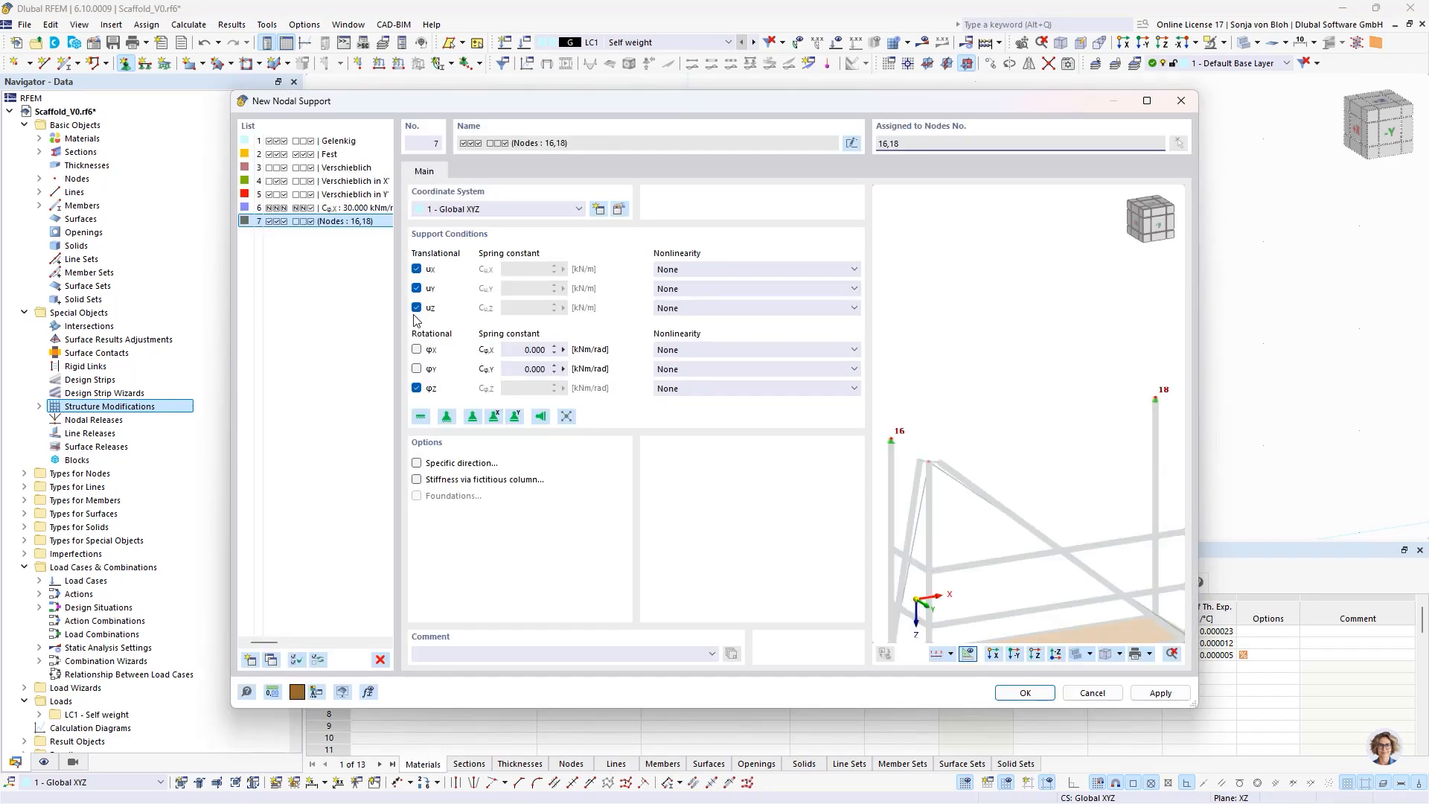
{"action": "left_click", "coordinate": [417, 308]}
{"action": "left_click", "coordinate": [416, 388]}
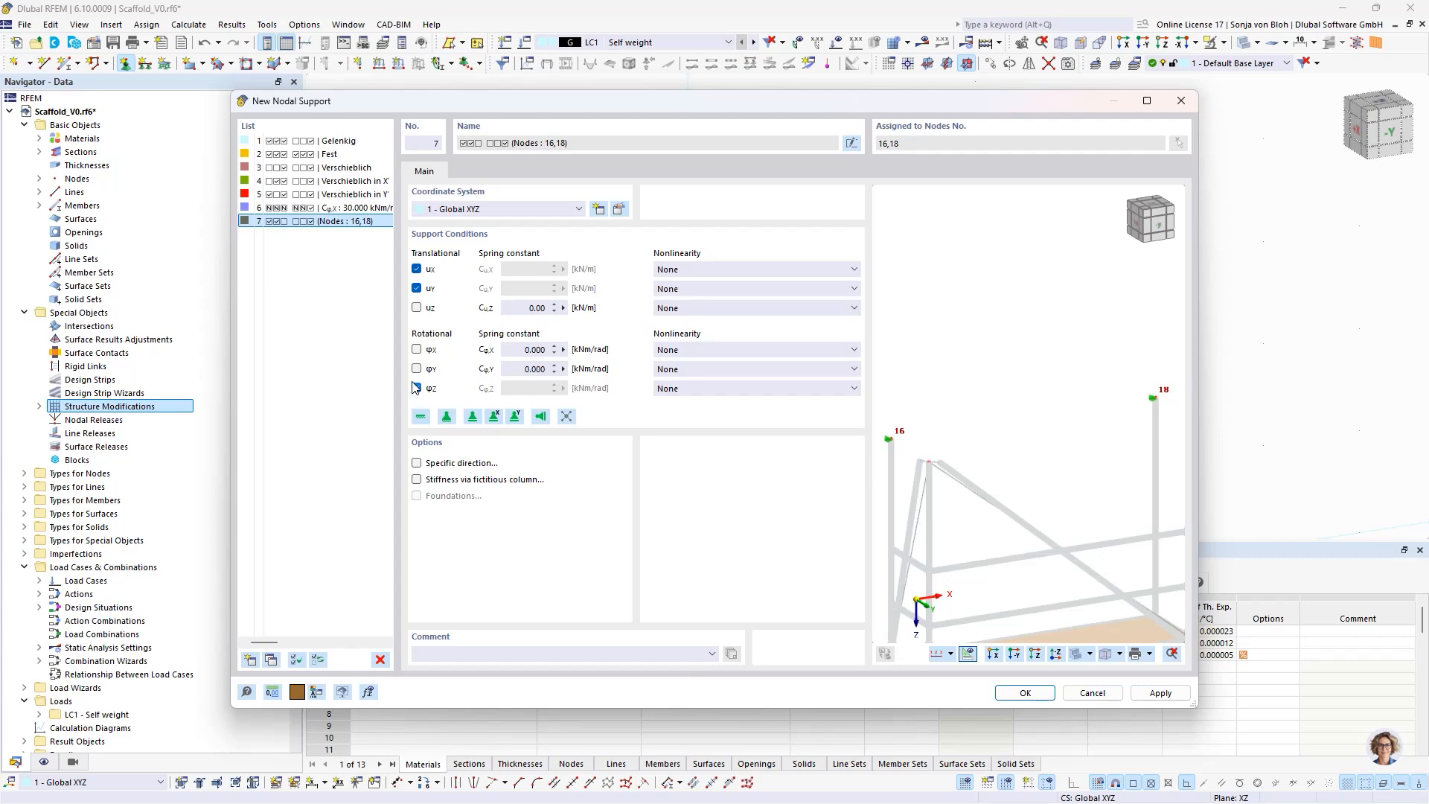
{"action": "left_click", "coordinate": [1013, 691]}
{"action": "left_click", "coordinate": [813, 570]}
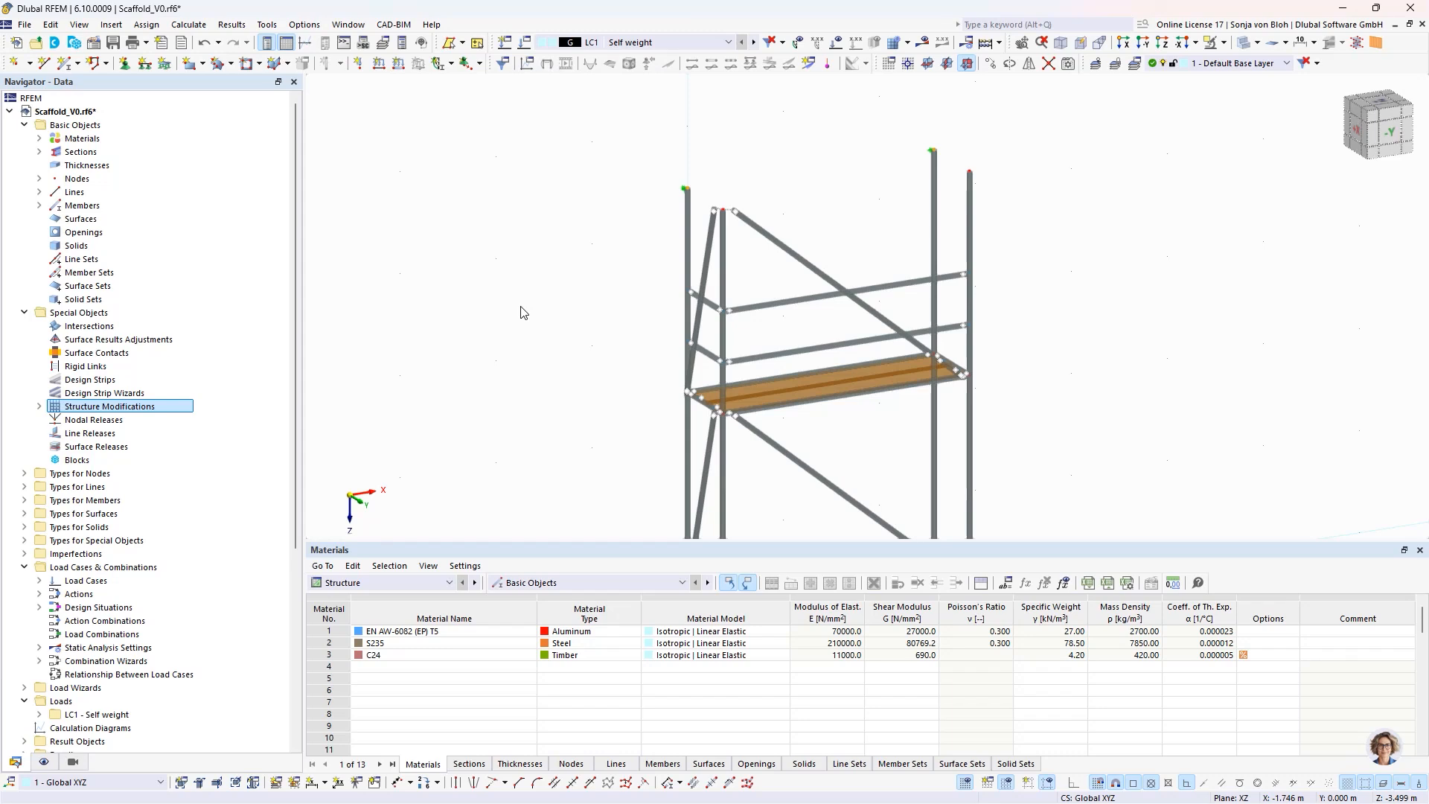
- Switch to the Scaffold_V1.rf6 model and examine how the Standard and Longitudinal diagonal object selections are defined, leaving them unchanged
{"action": "left_click", "coordinate": [348, 24]}
{"action": "left_click", "coordinate": [380, 210]}
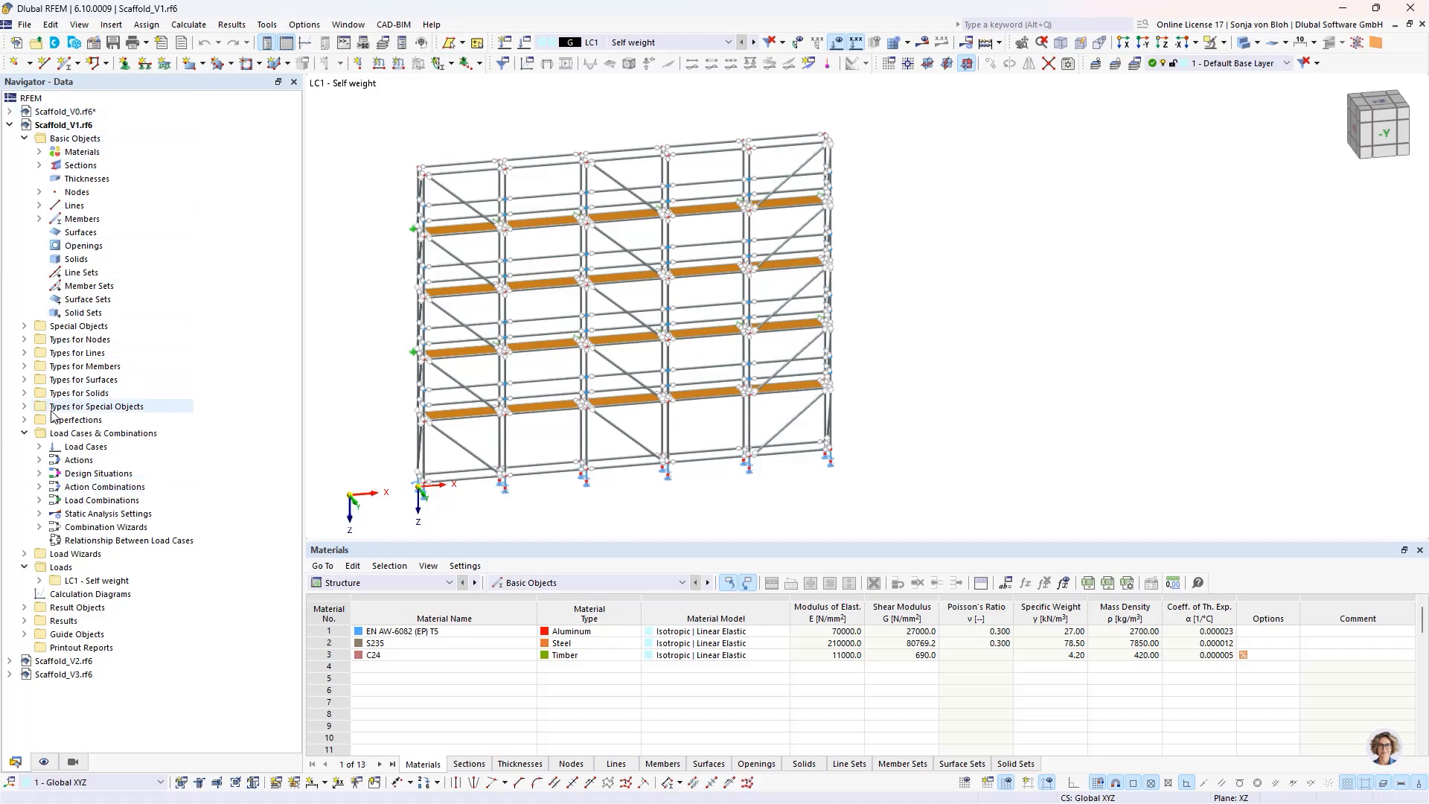
{"action": "left_click", "coordinate": [25, 635]}
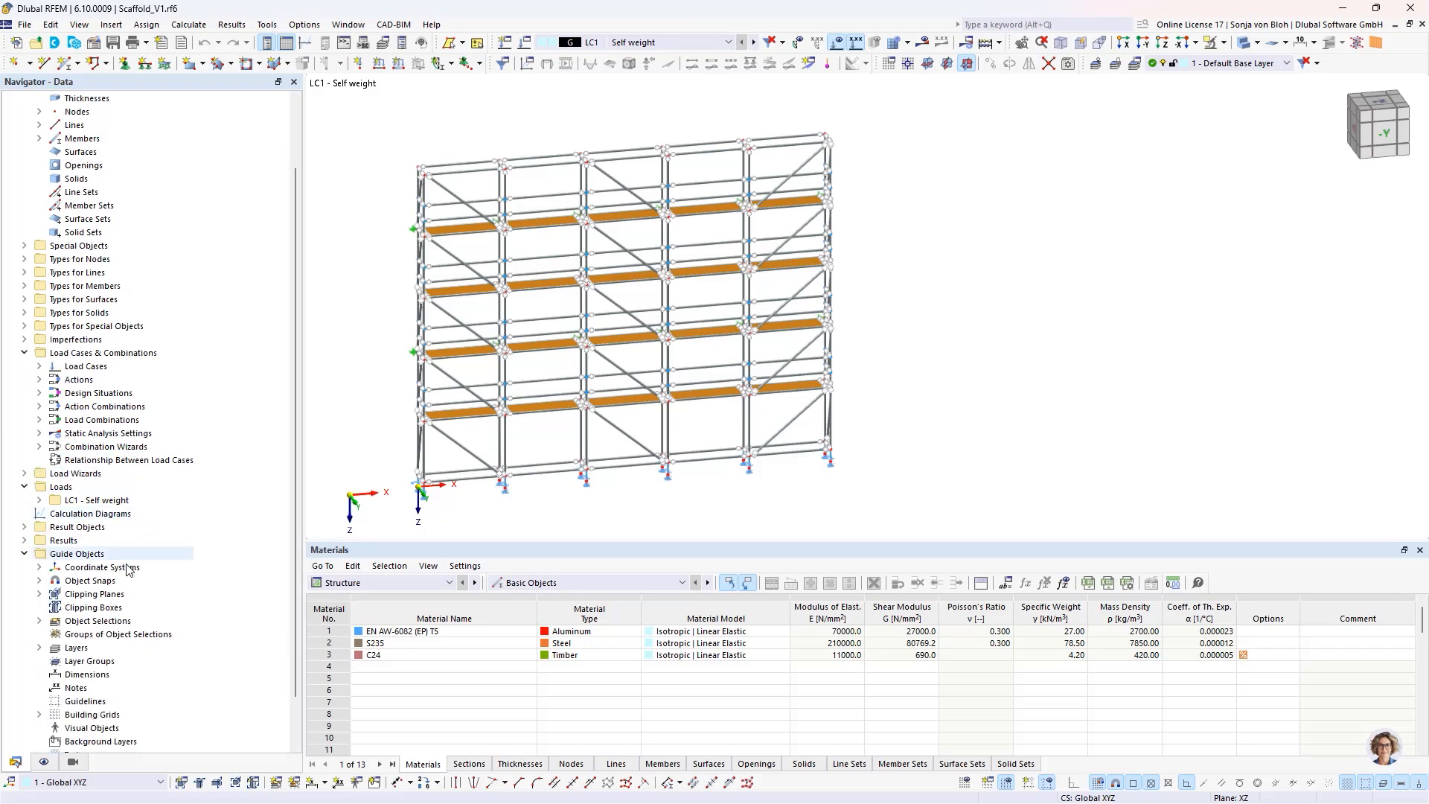
{"action": "left_click", "coordinate": [39, 621]}
{"action": "left_click", "coordinate": [110, 635]}
{"action": "double_click", "coordinate": [111, 637]}
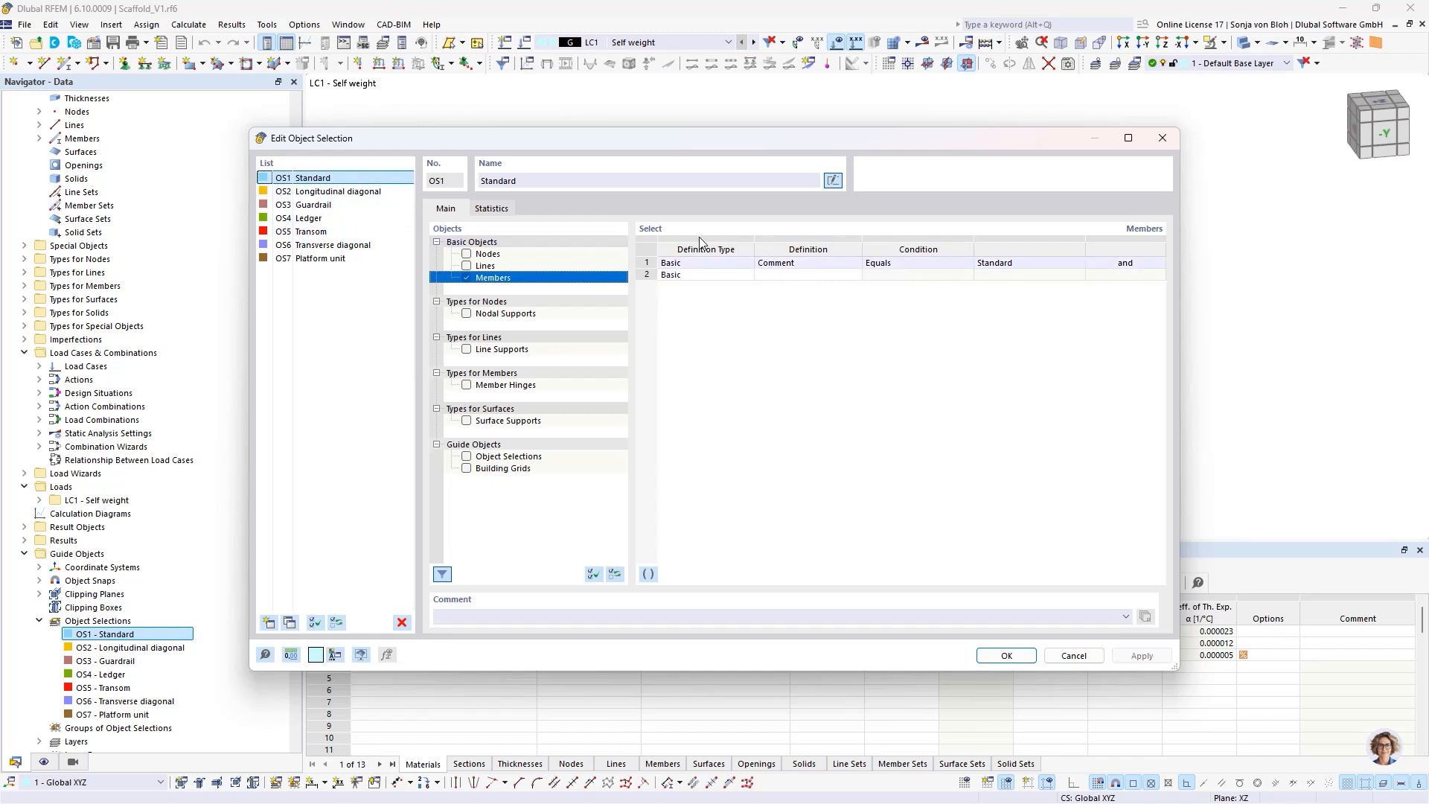
{"action": "left_click", "coordinate": [347, 191]}
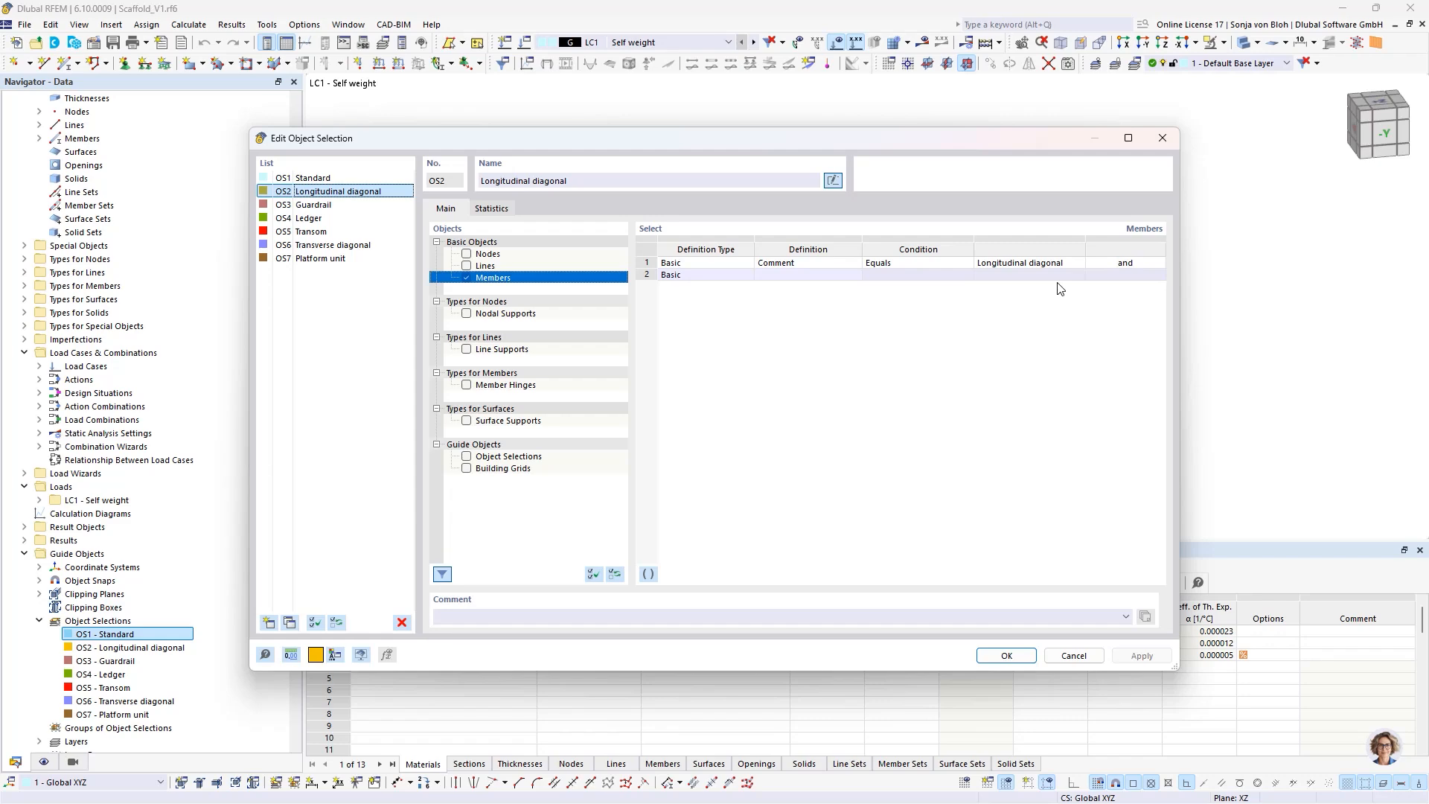
{"action": "left_click", "coordinate": [1072, 655]}
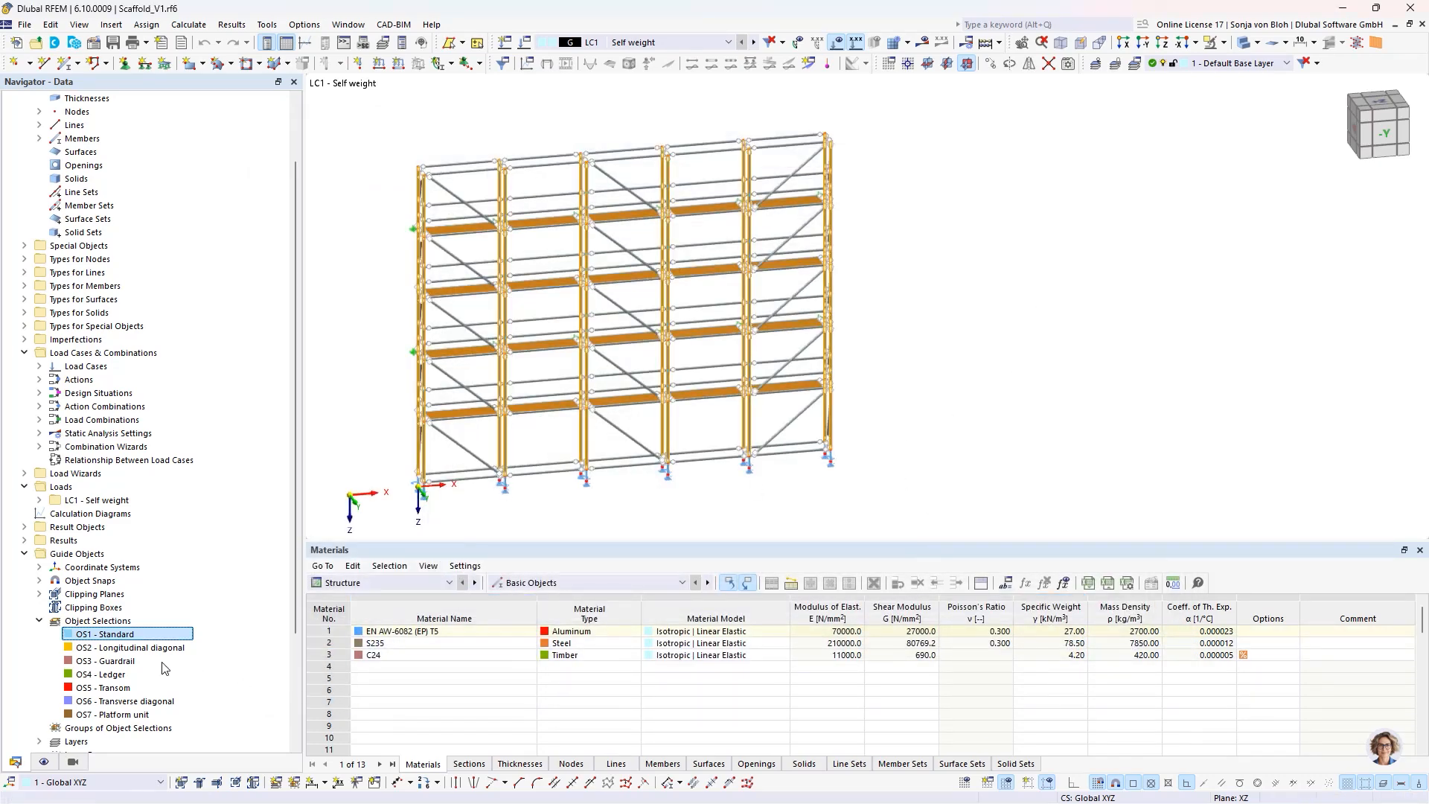
- Examine the scaffold by isolating the Standard, Guardrail and Platform unit object selections through visibilities, ending with the complete model shown
{"action": "left_click", "coordinate": [84, 762]}
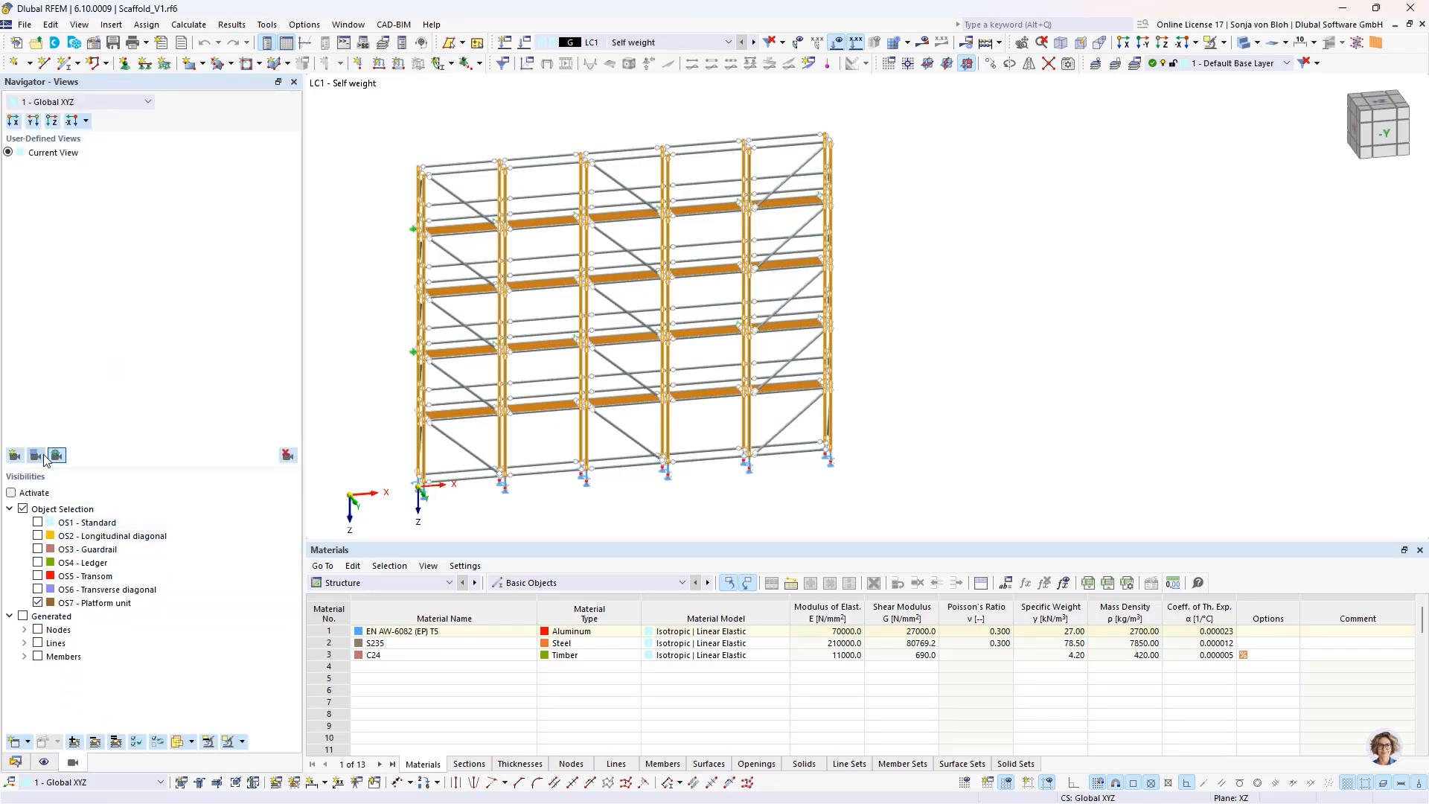
{"action": "left_click", "coordinate": [37, 524]}
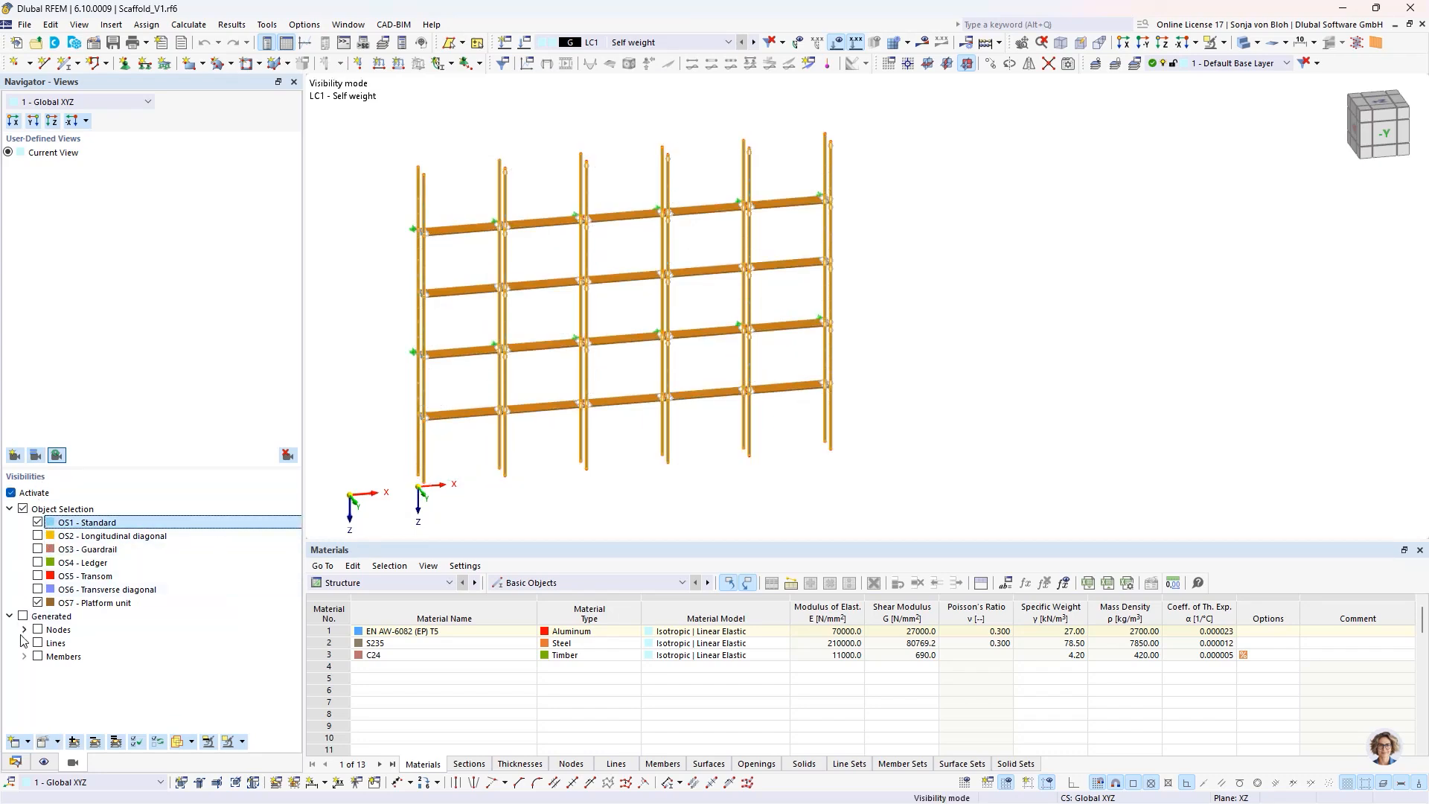
{"action": "left_click", "coordinate": [54, 599]}
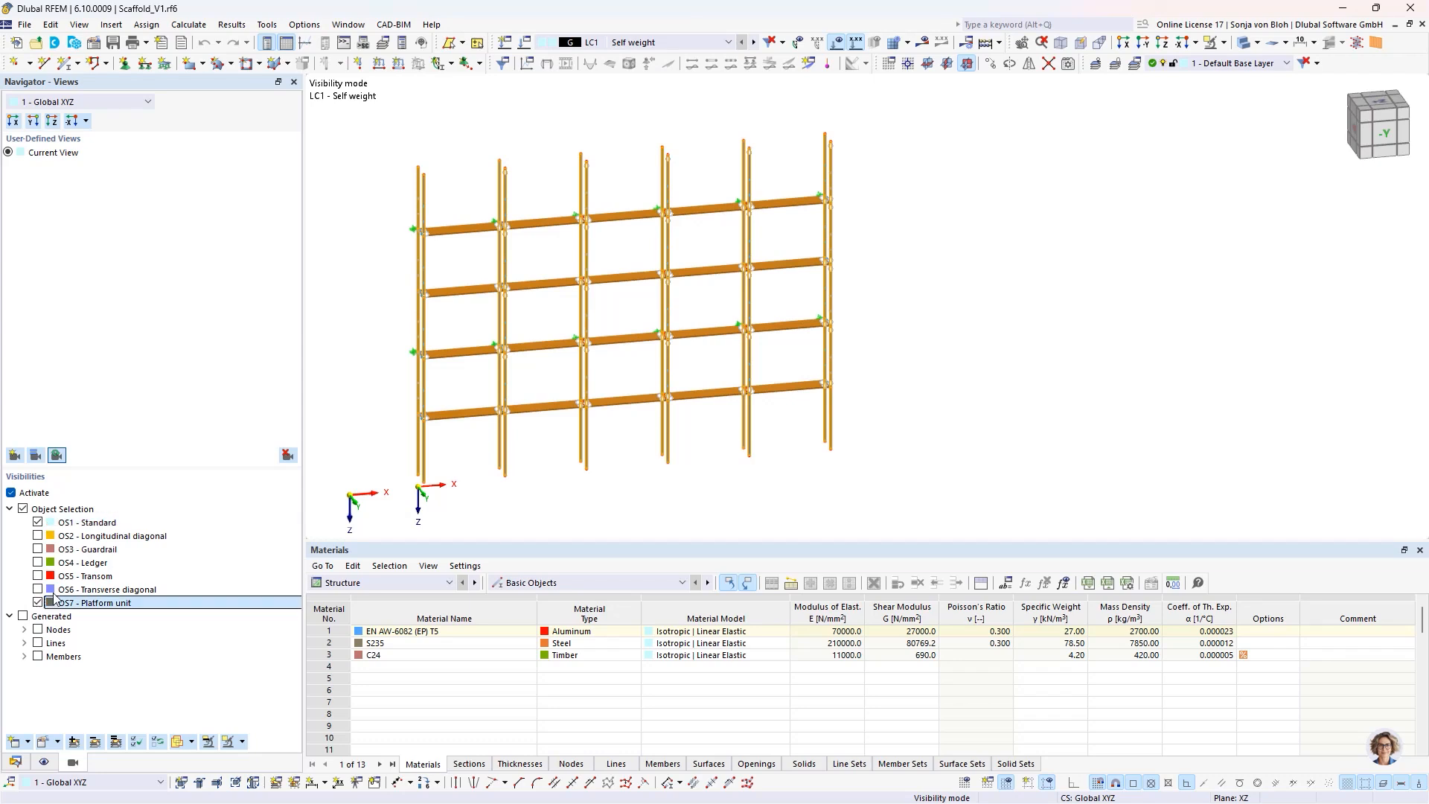
{"action": "left_click", "coordinate": [37, 602]}
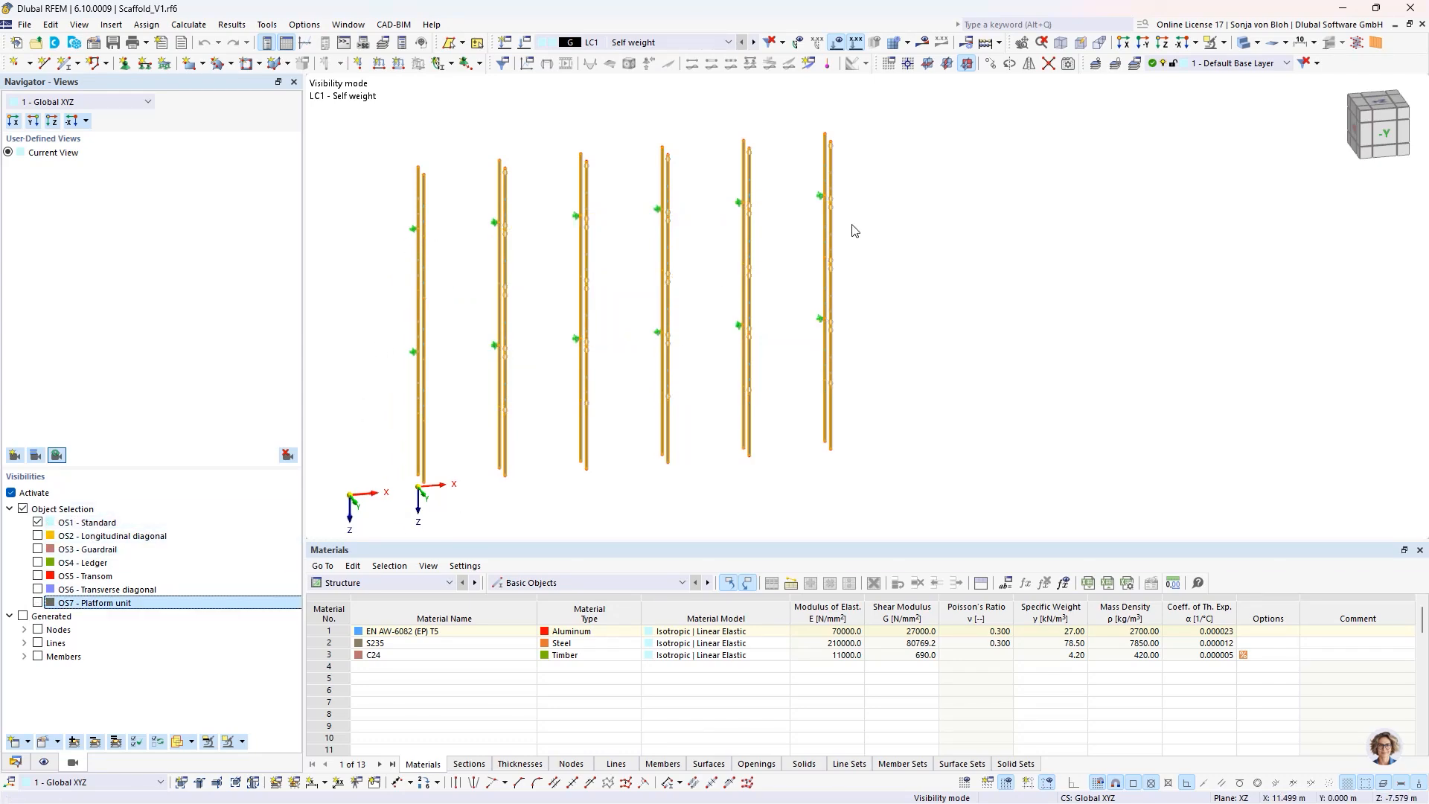
{"action": "left_click", "coordinate": [37, 549]}
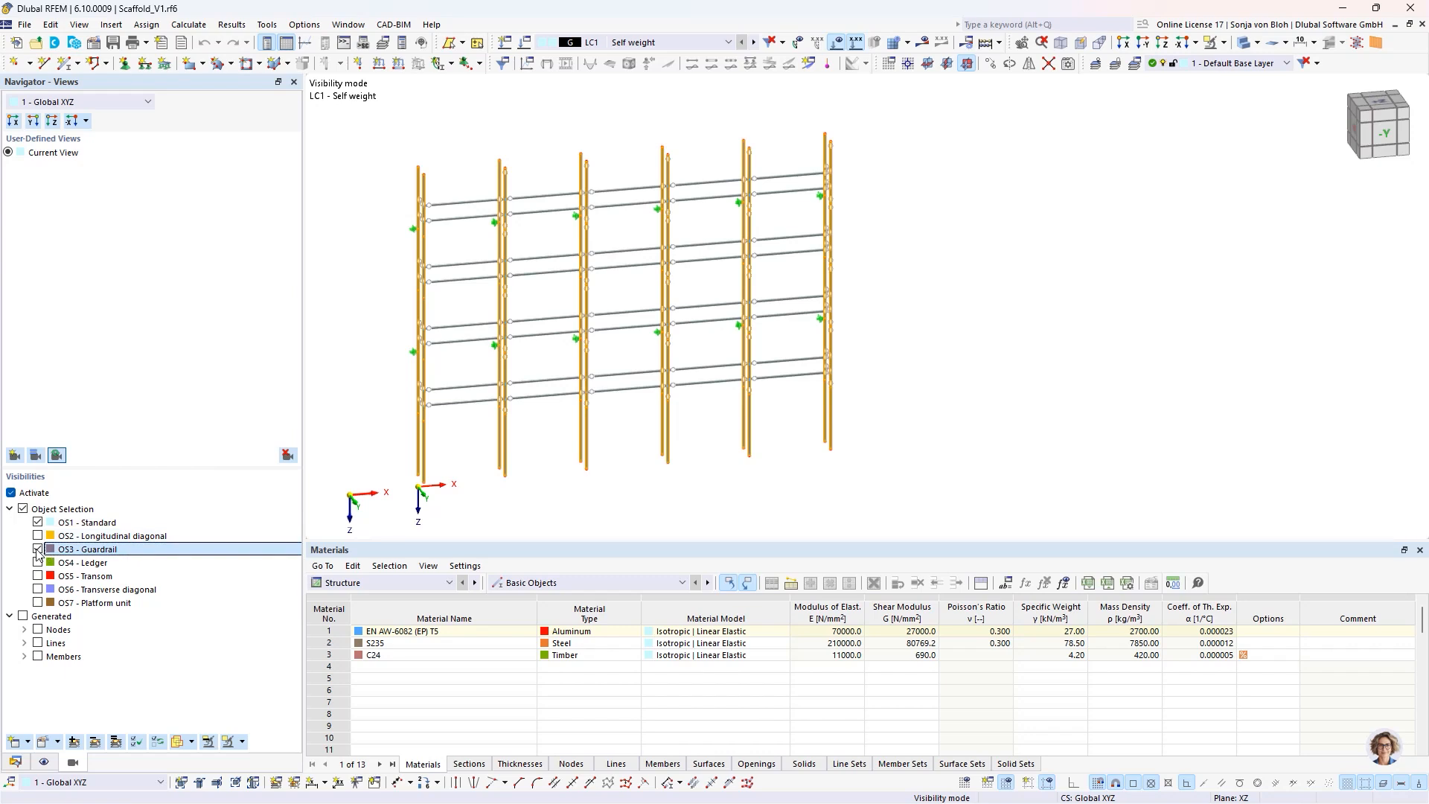
{"action": "left_click", "coordinate": [37, 549]}
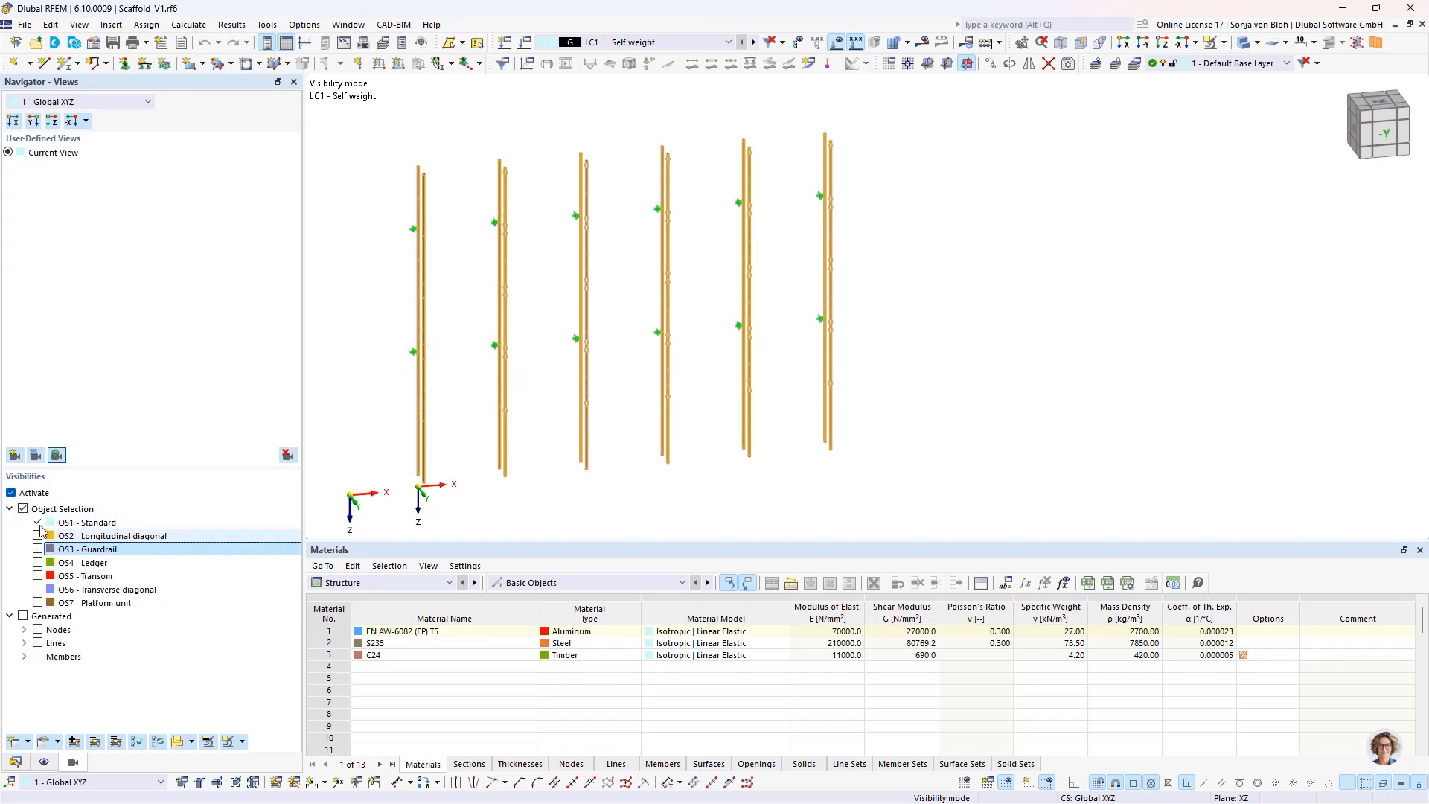
{"action": "left_click", "coordinate": [37, 523]}
{"action": "left_click", "coordinate": [12, 493]}
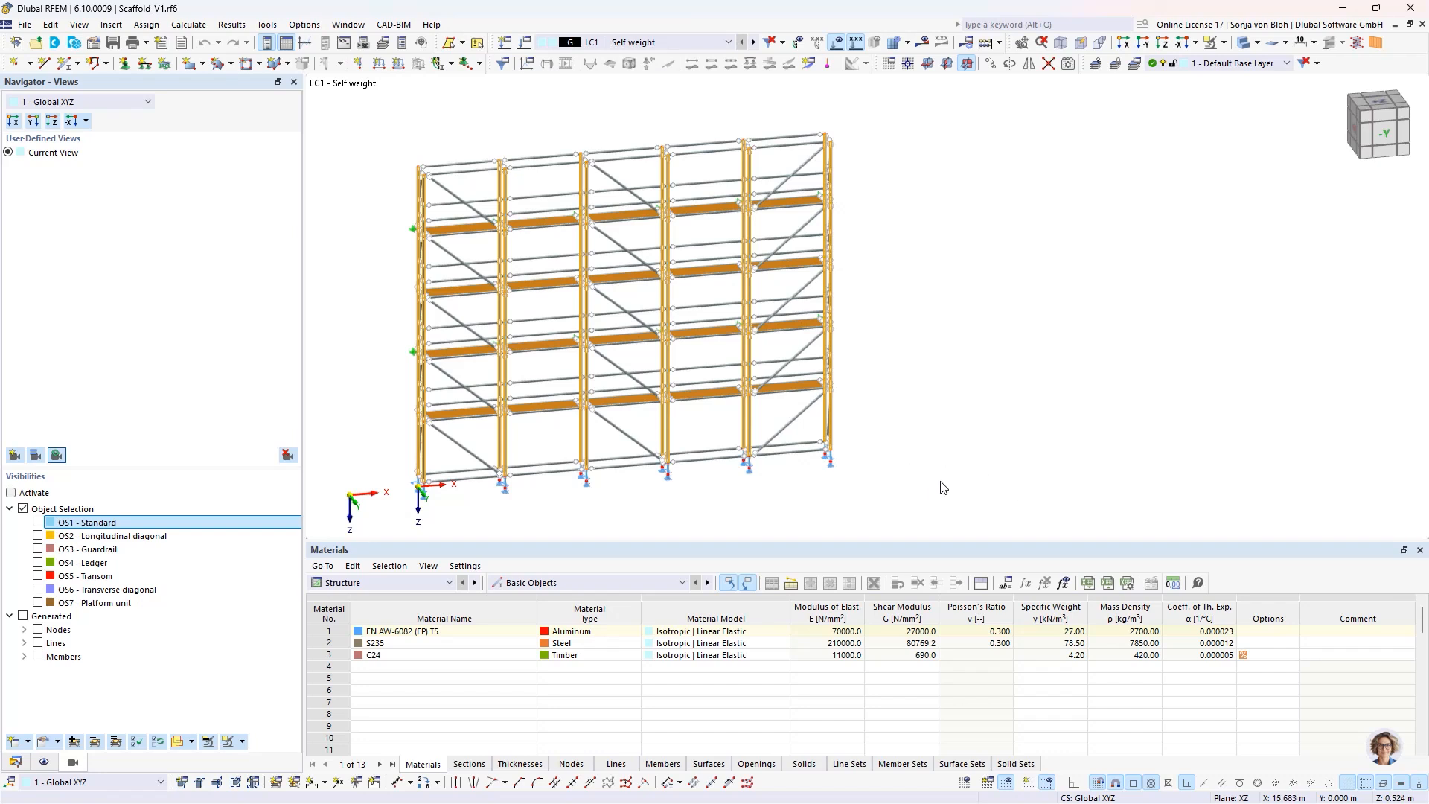
{"action": "left_click", "coordinate": [1059, 475]}
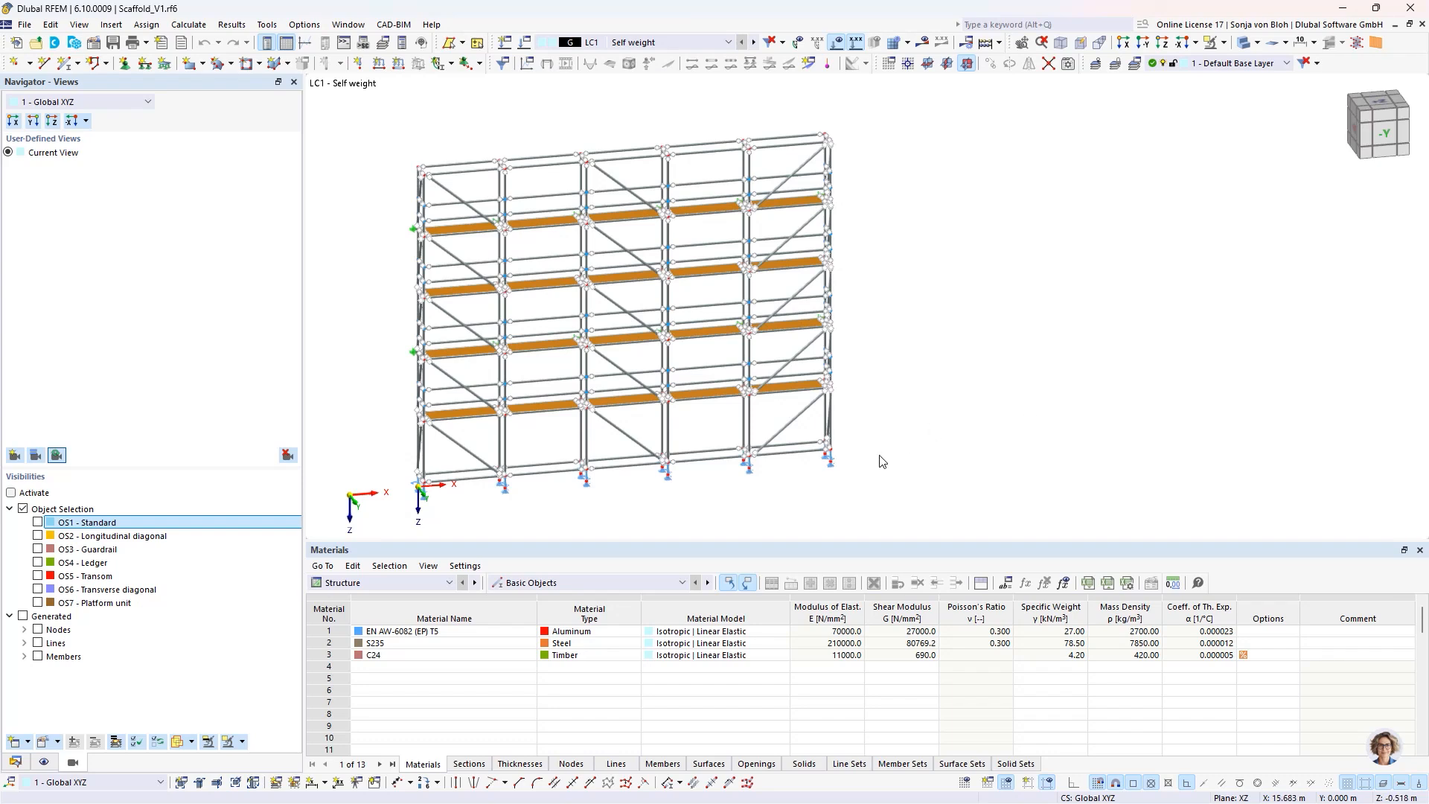
- Create load case LC2 named "Service load, service condition" with action category Imposed loads - category A: domestic, residential areas
{"action": "left_click", "coordinate": [15, 763]}
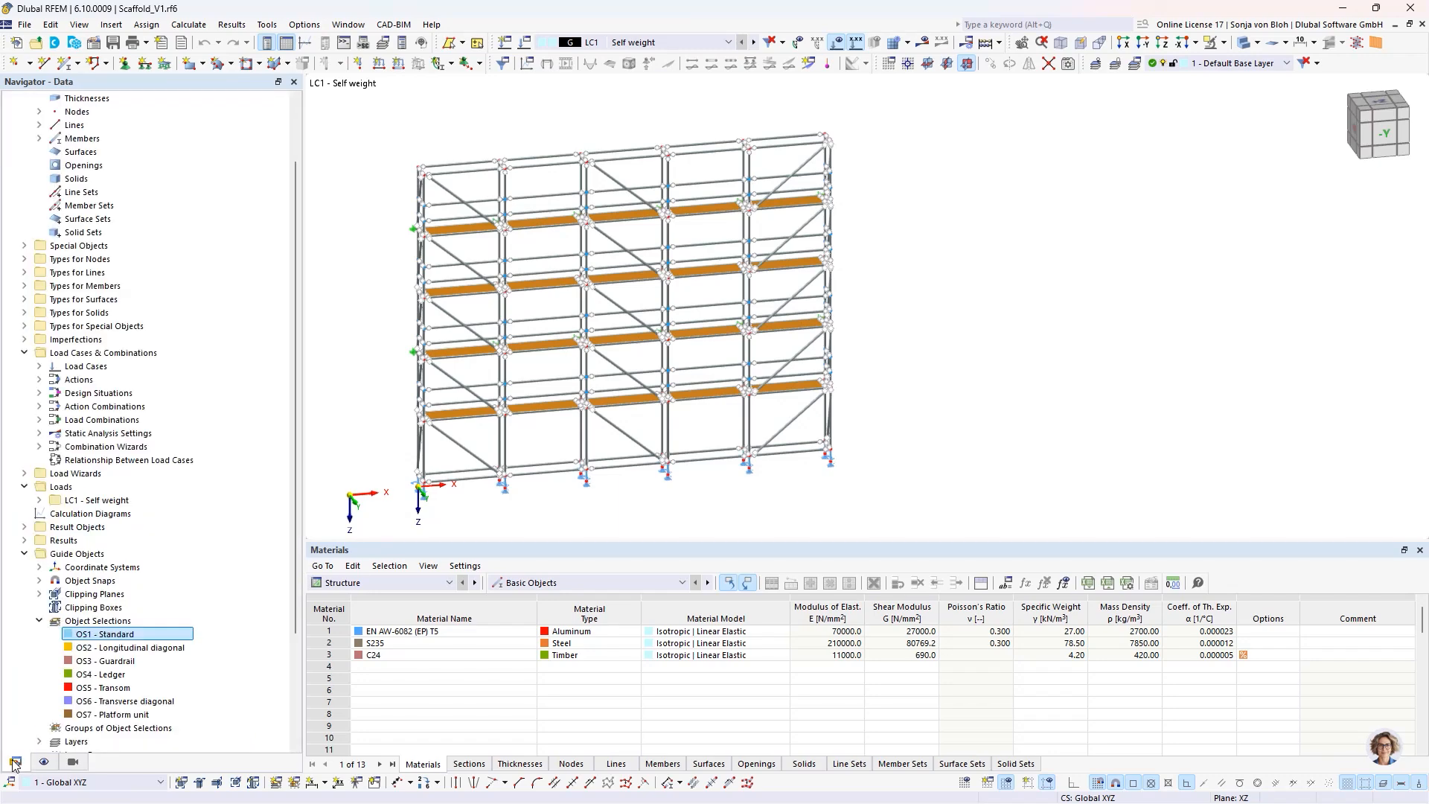
{"action": "left_click", "coordinate": [38, 366]}
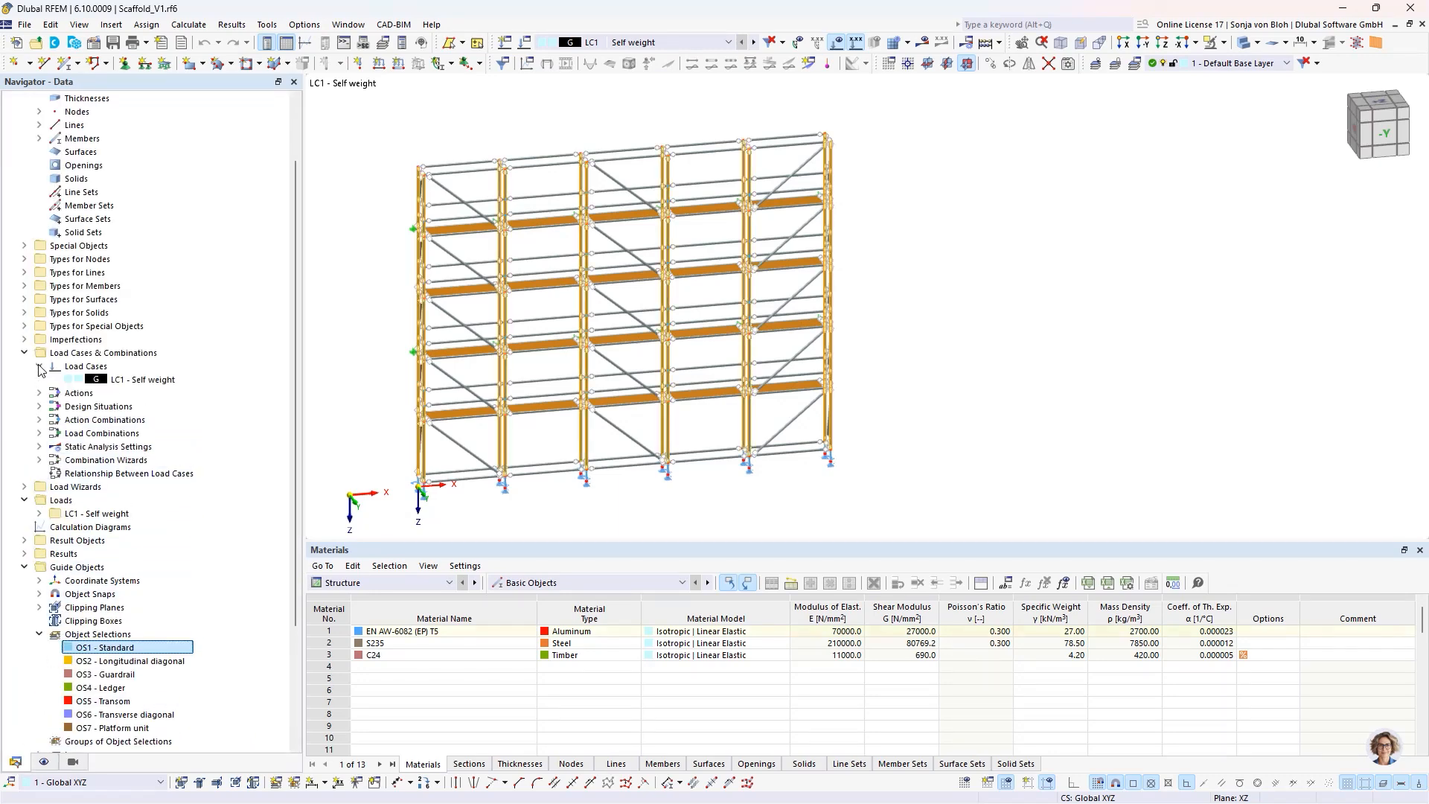
{"action": "left_click", "coordinate": [111, 380]}
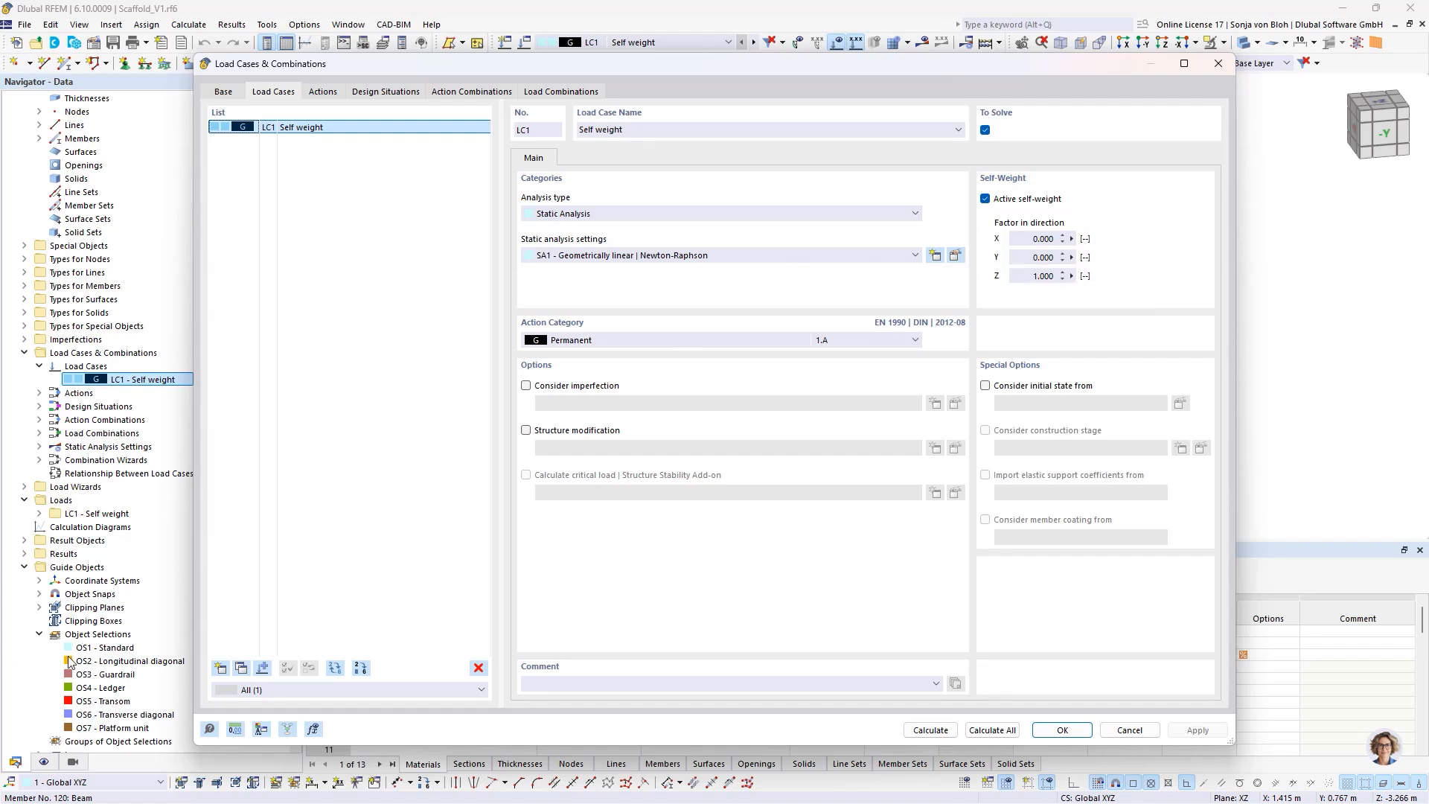
{"action": "left_click", "coordinate": [219, 670]}
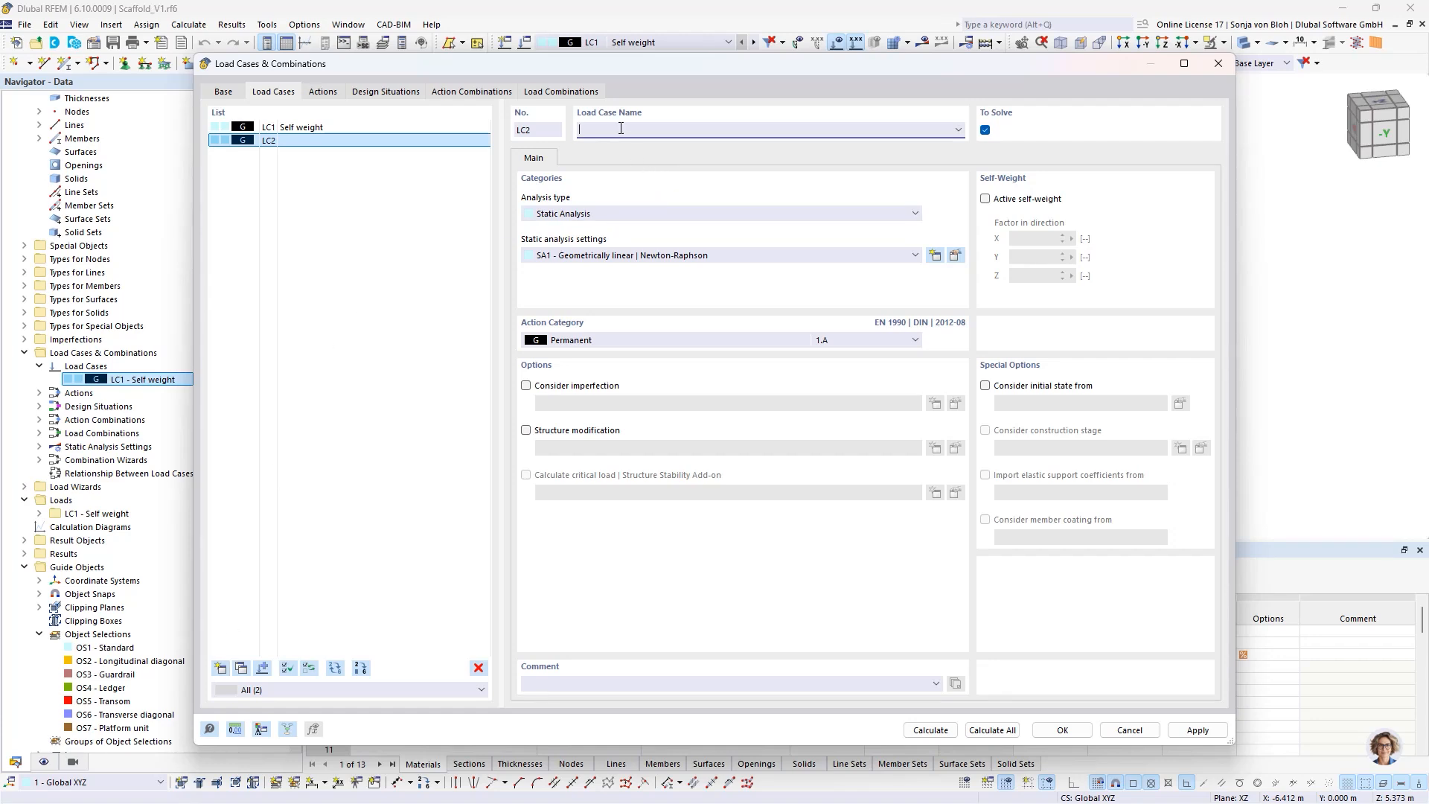
{"action": "type", "text": "Service load, service condition"}
{"action": "left_click", "coordinate": [627, 344]}
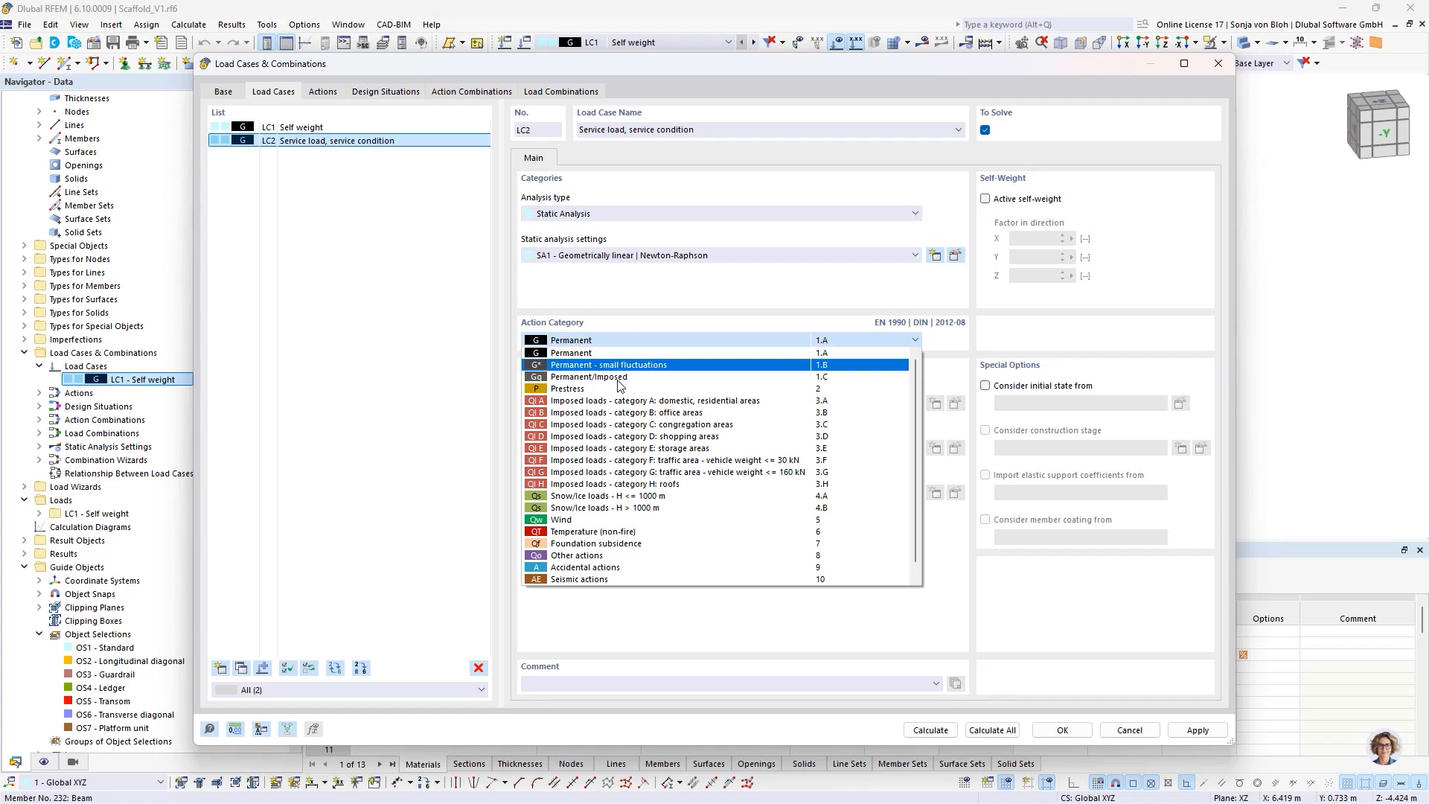
{"action": "left_click", "coordinate": [614, 402]}
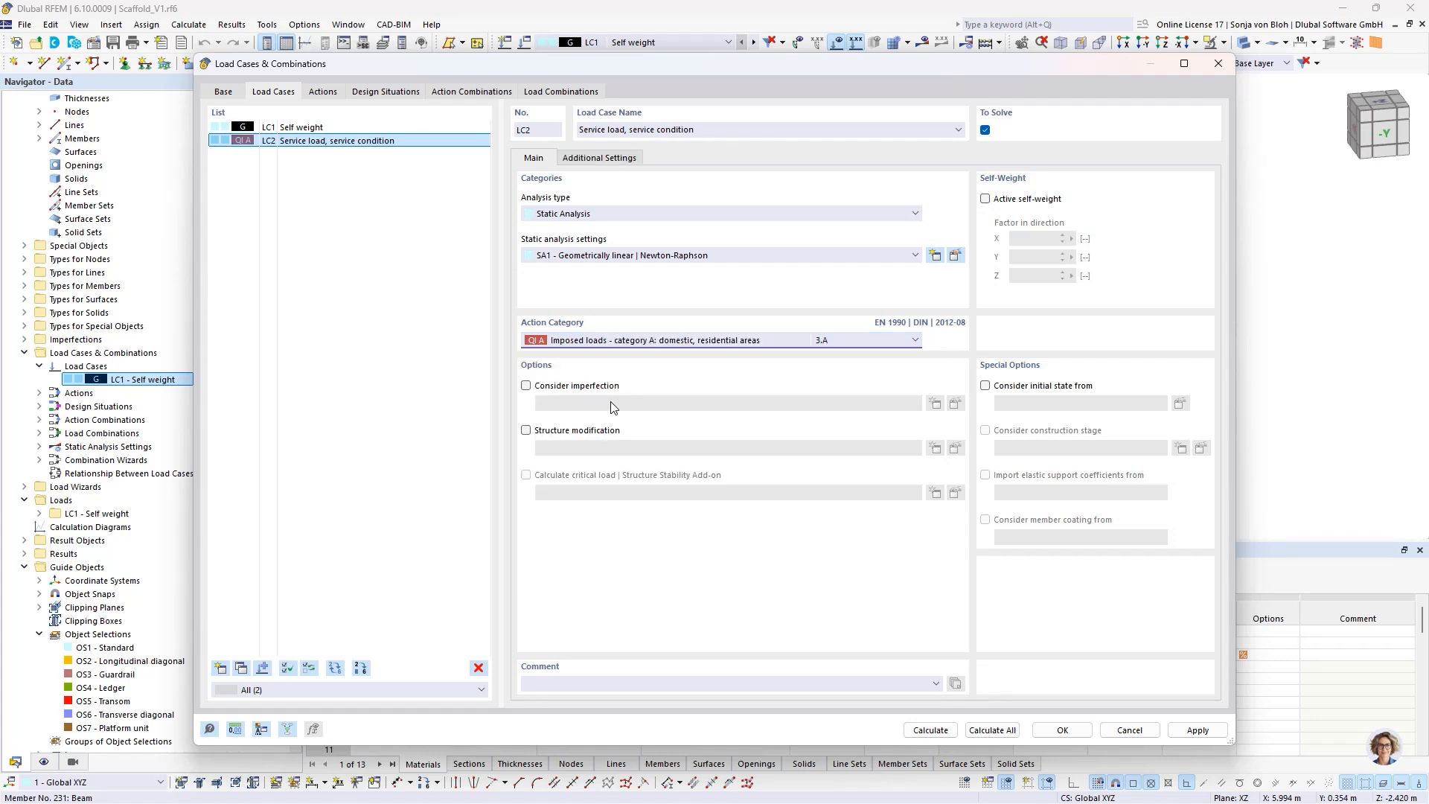
- Copy load case LC2 and rename the copy LC3 as "Service load, out of service condition"
{"action": "left_click", "coordinate": [242, 669]}
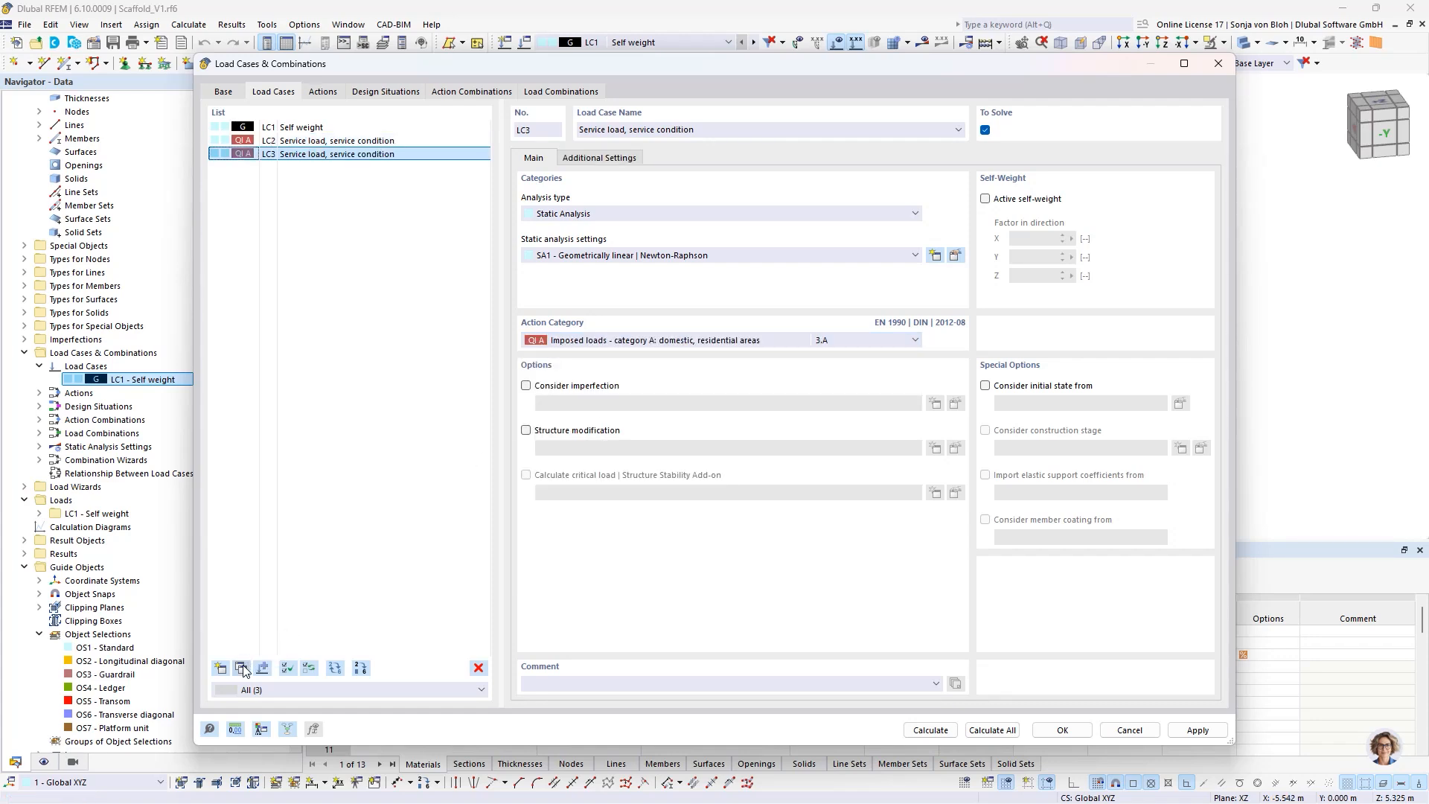
{"action": "left_click", "coordinate": [630, 129]}
{"action": "type", "text": "out of"}
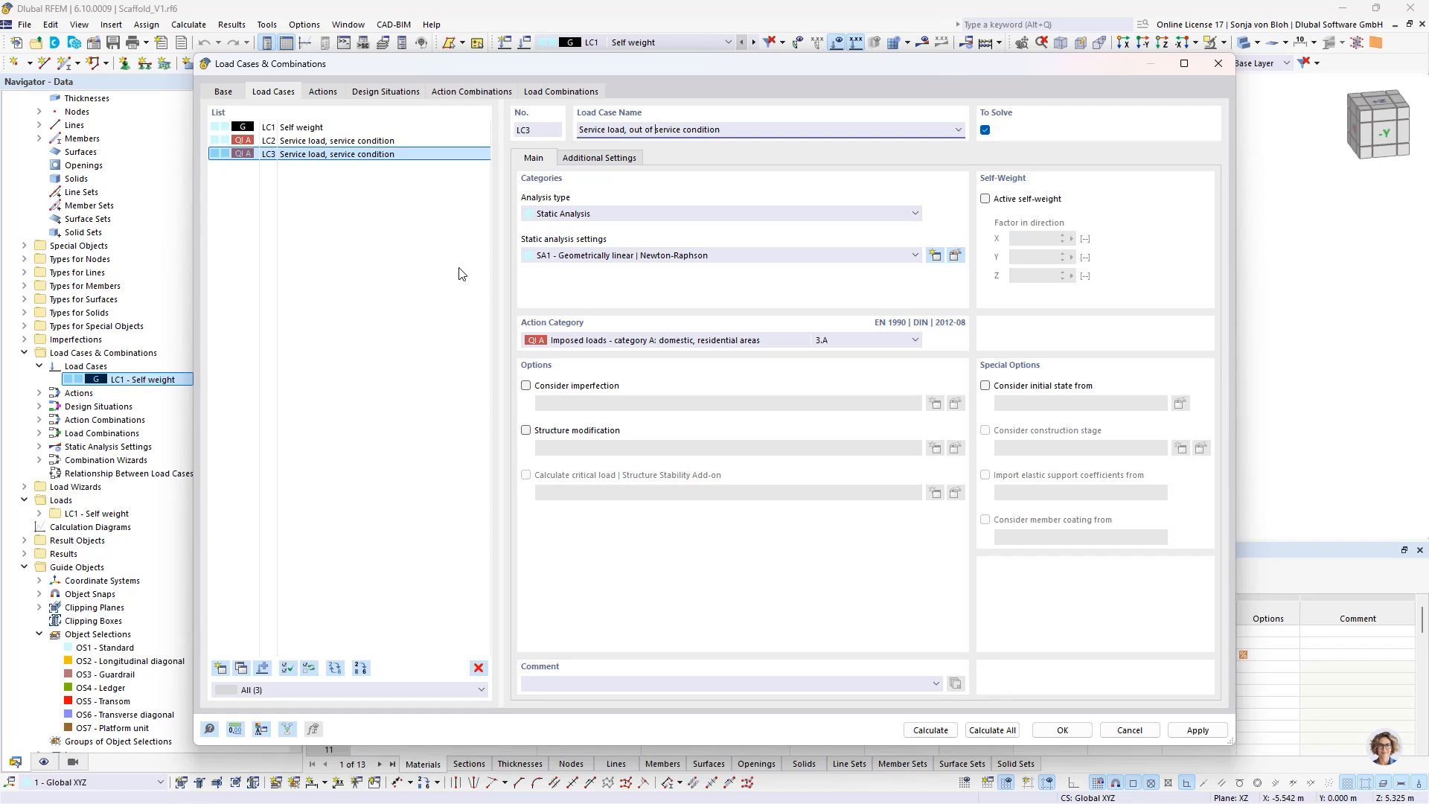
- Create load case LC4 with action category Wind and name it "Working wind load X, parallel to facade"
{"action": "left_click", "coordinate": [220, 667]}
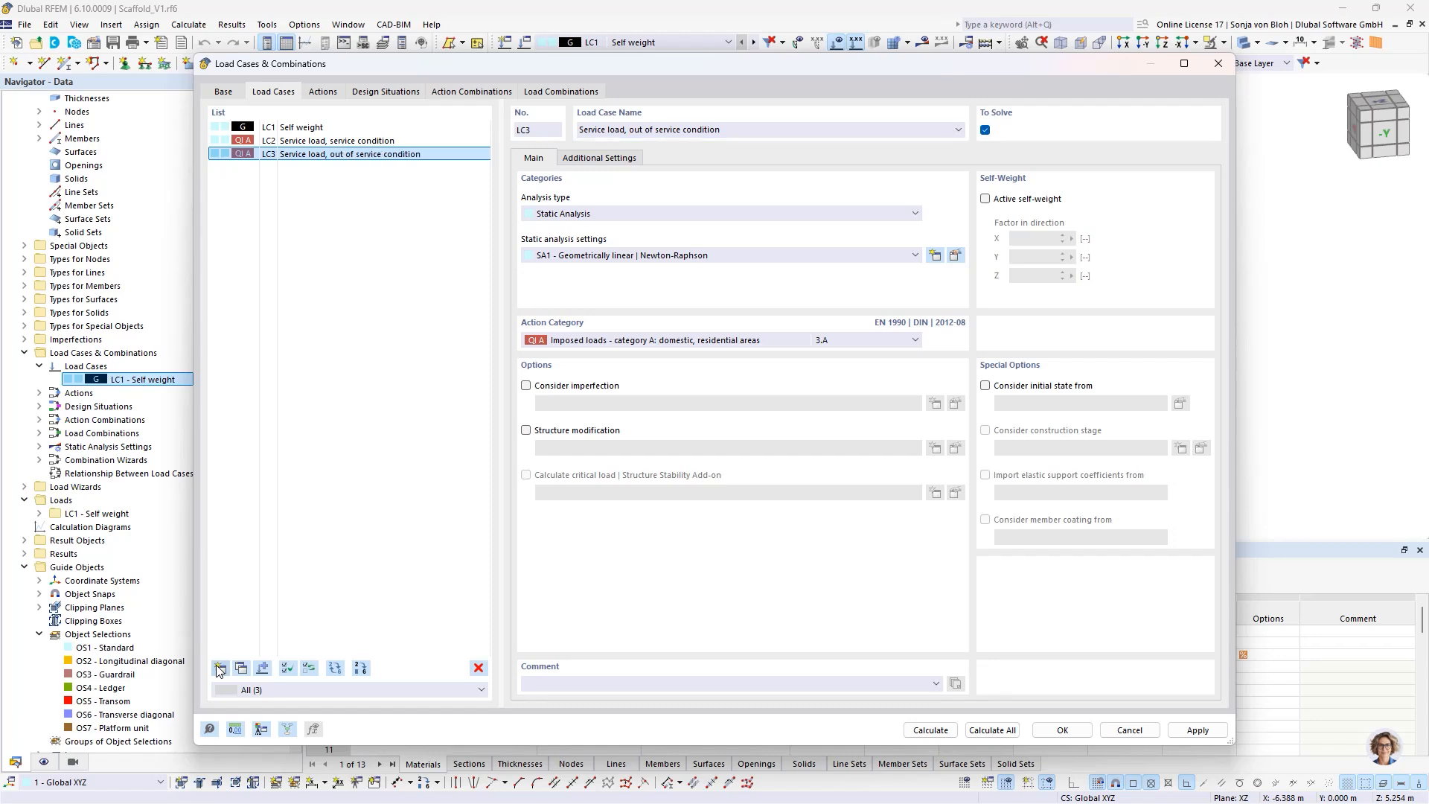
{"action": "left_click", "coordinate": [592, 340]}
{"action": "left_click", "coordinate": [588, 520]}
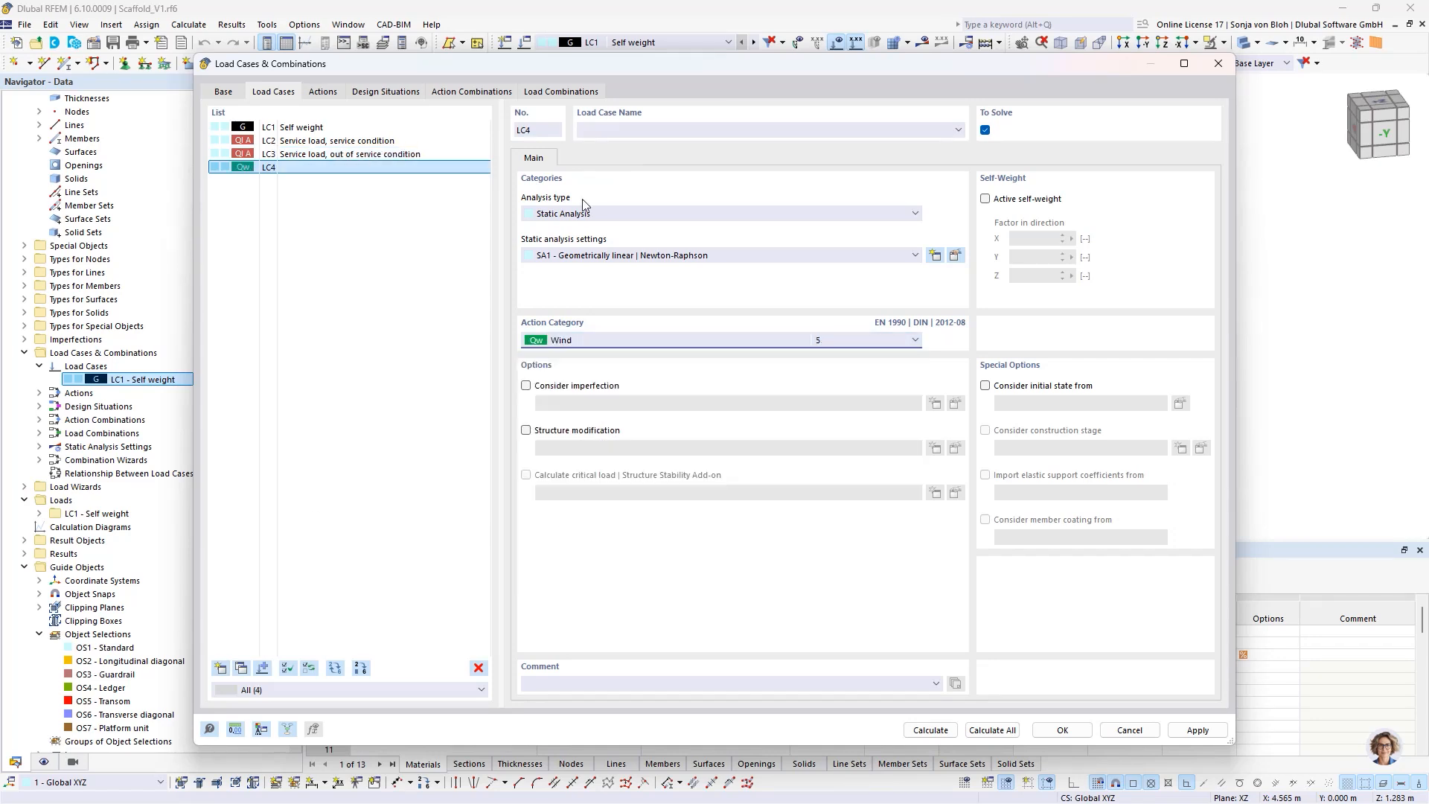
{"action": "left_click", "coordinate": [607, 131]}
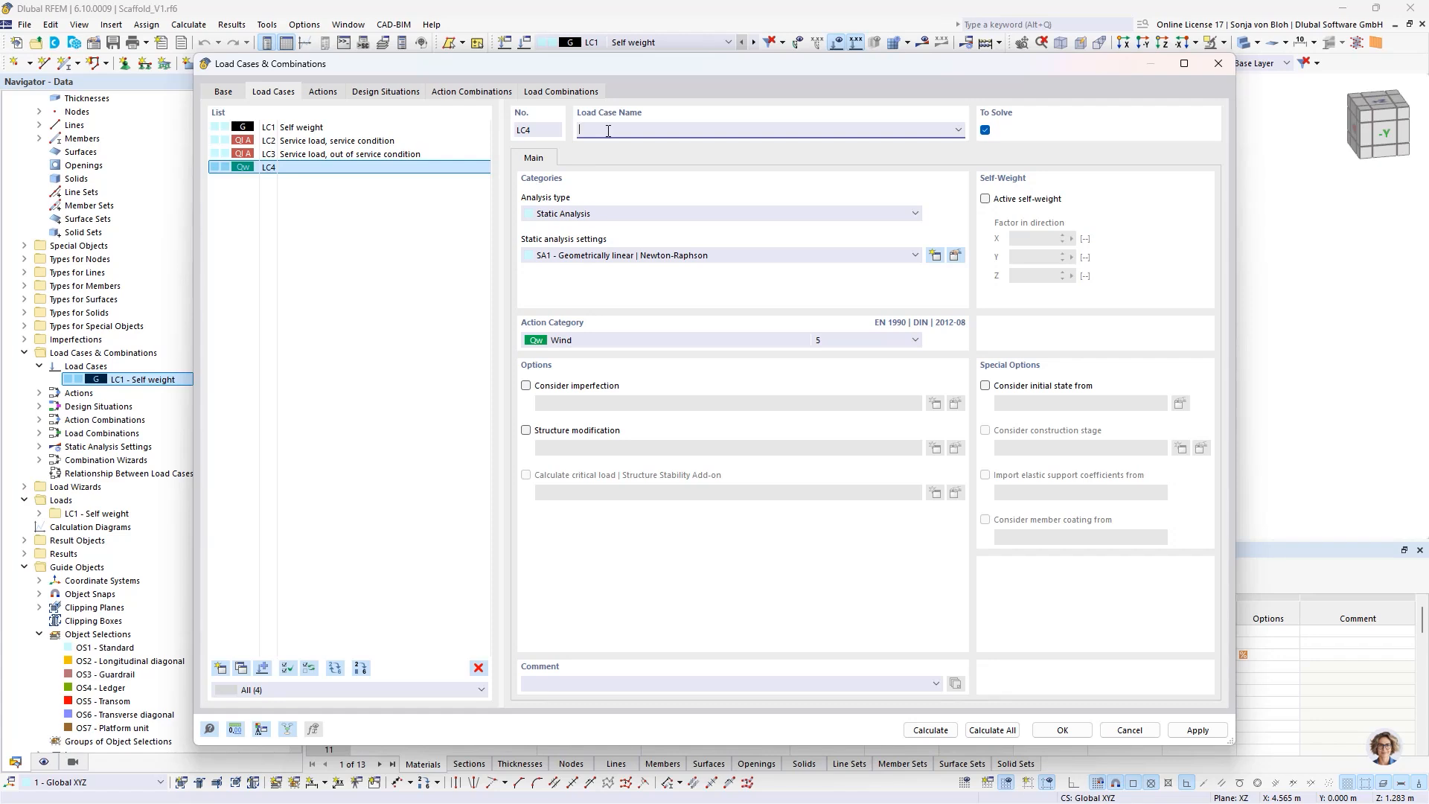
{"action": "type", "text": "Working wind load X, parallel to facade"}
- Copy load case LC4 and rename the copy LC5 as "Working wind load Y, pperpendicular to facade"
{"action": "left_click", "coordinate": [241, 667]}
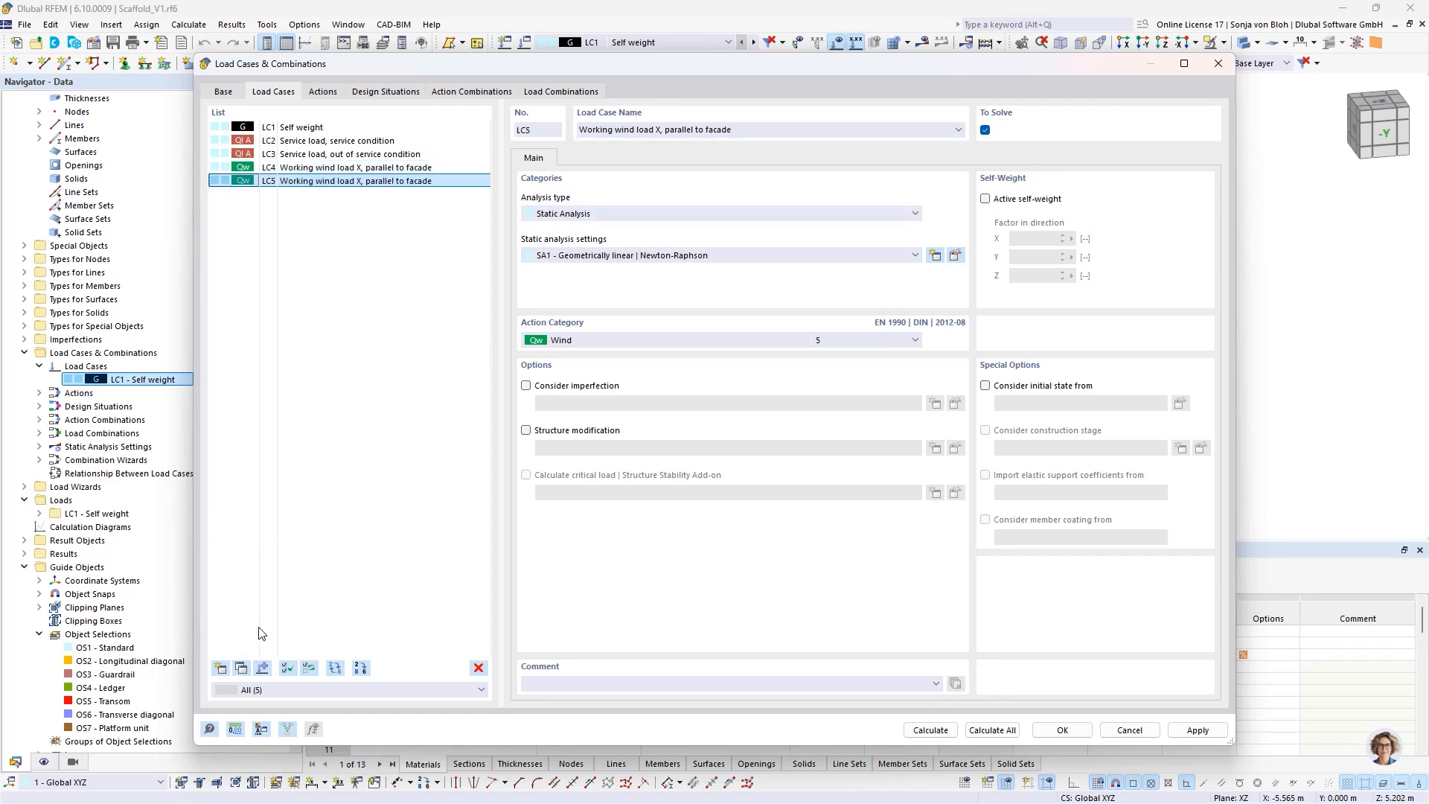
{"action": "left_click", "coordinate": [659, 130]}
{"action": "key", "text": "BackSpace"}
{"action": "key", "text": "BackSpace"}
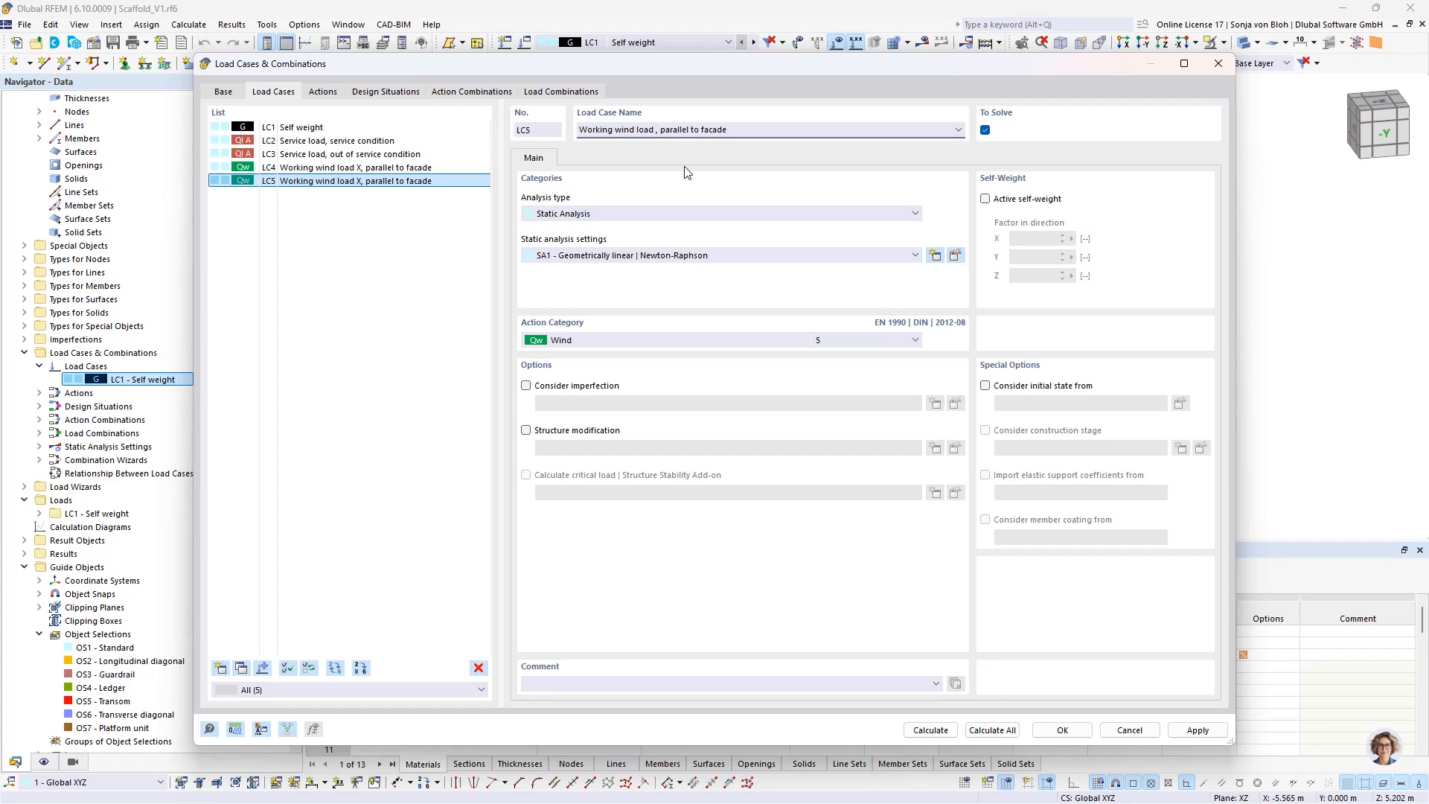
{"action": "type", "text": "Y"}
{"action": "left_click_drag", "start_coordinate": [694, 130], "coordinate": [669, 131]}
{"action": "type", "text": "perpendicular"}
- Duplicate the two working wind load cases LC4 and LC5 together
{"action": "left_click", "coordinate": [322, 168]}
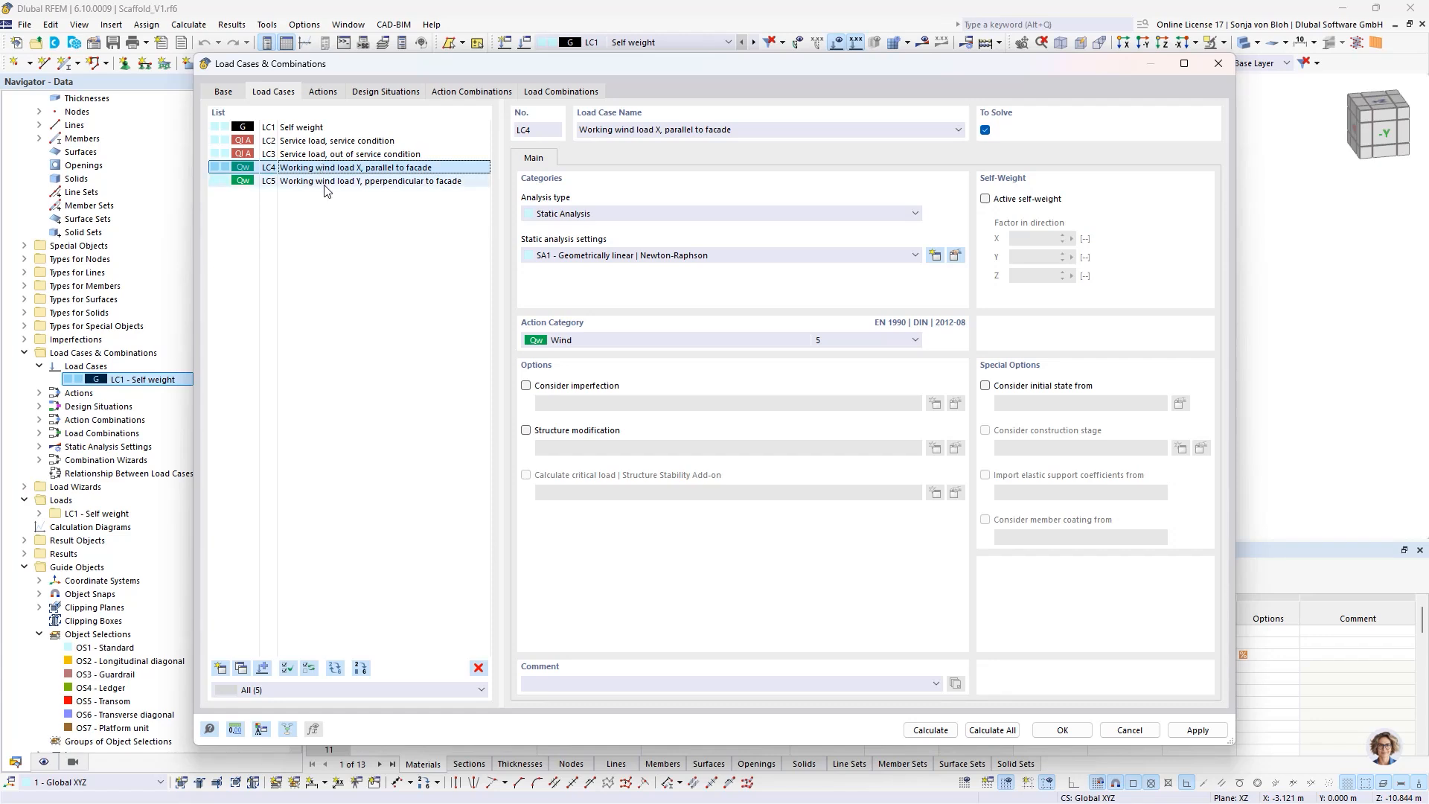
{"action": "left_click", "coordinate": [330, 182], "text": "shift"}
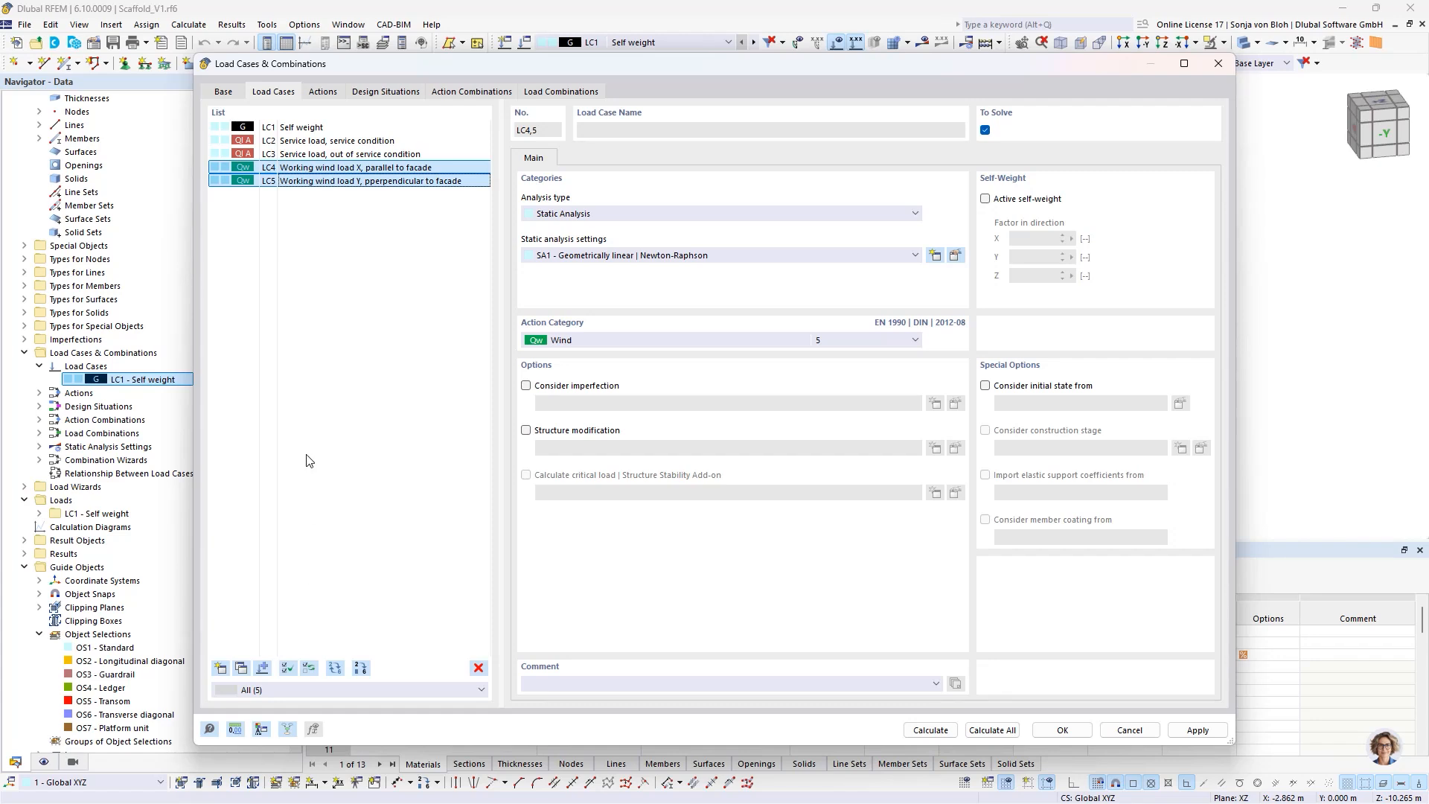
{"action": "left_click", "coordinate": [242, 669]}
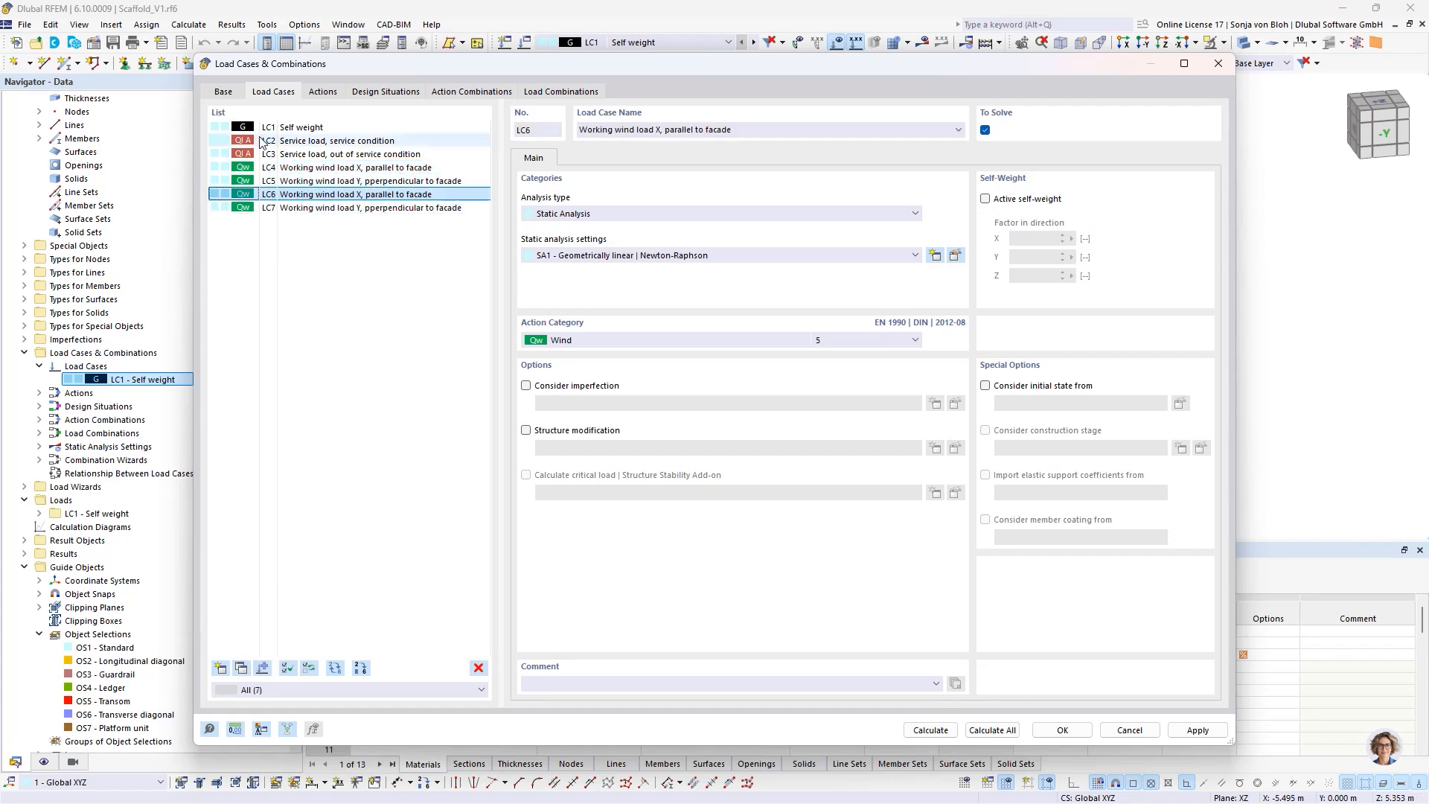
- Replace "Working" with "Maximum" in the names of wind load cases LC6 and LC7, and apply the load case definitions
{"action": "double_click", "coordinate": [616, 131]}
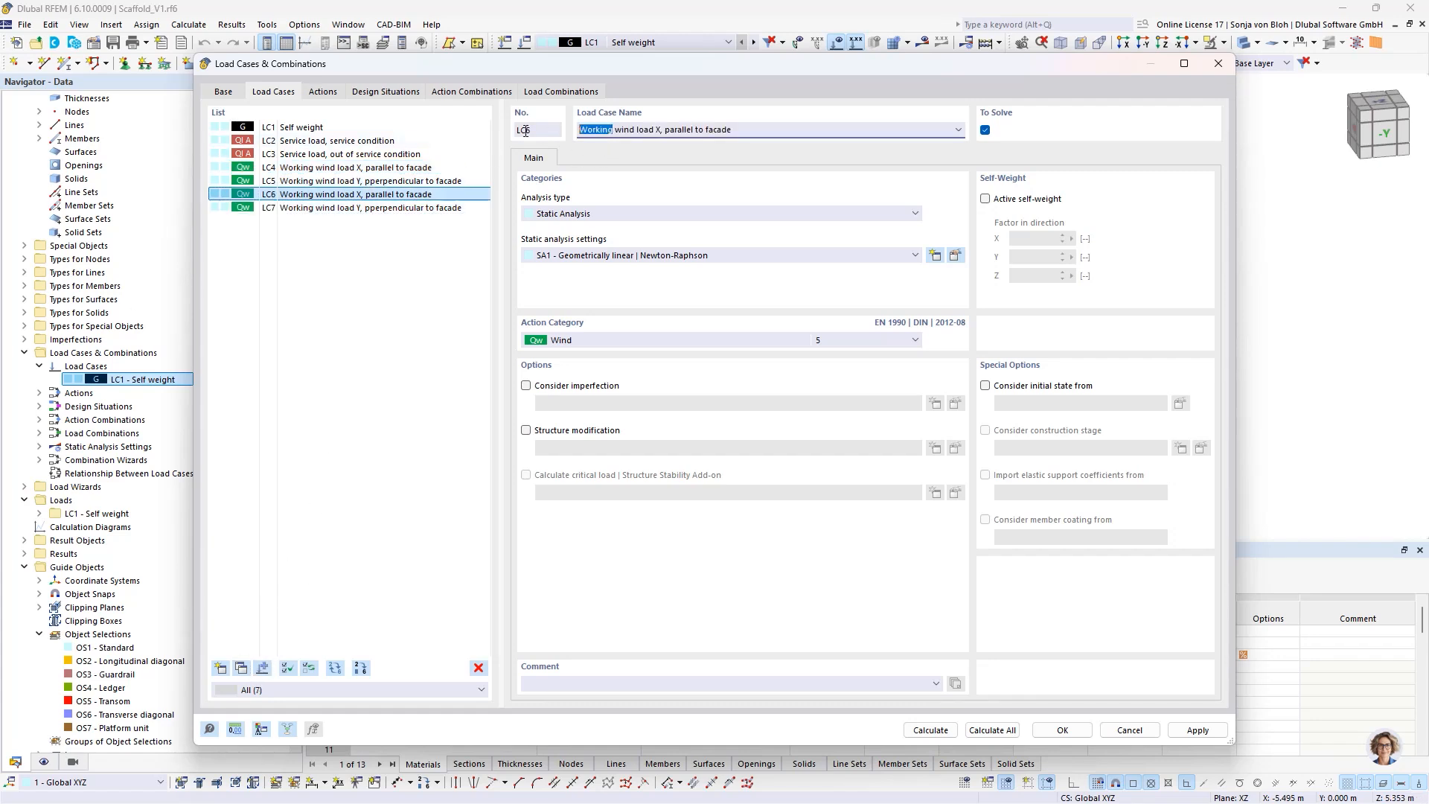
{"action": "type", "text": "Maximum"}
{"action": "left_click", "coordinate": [332, 209]}
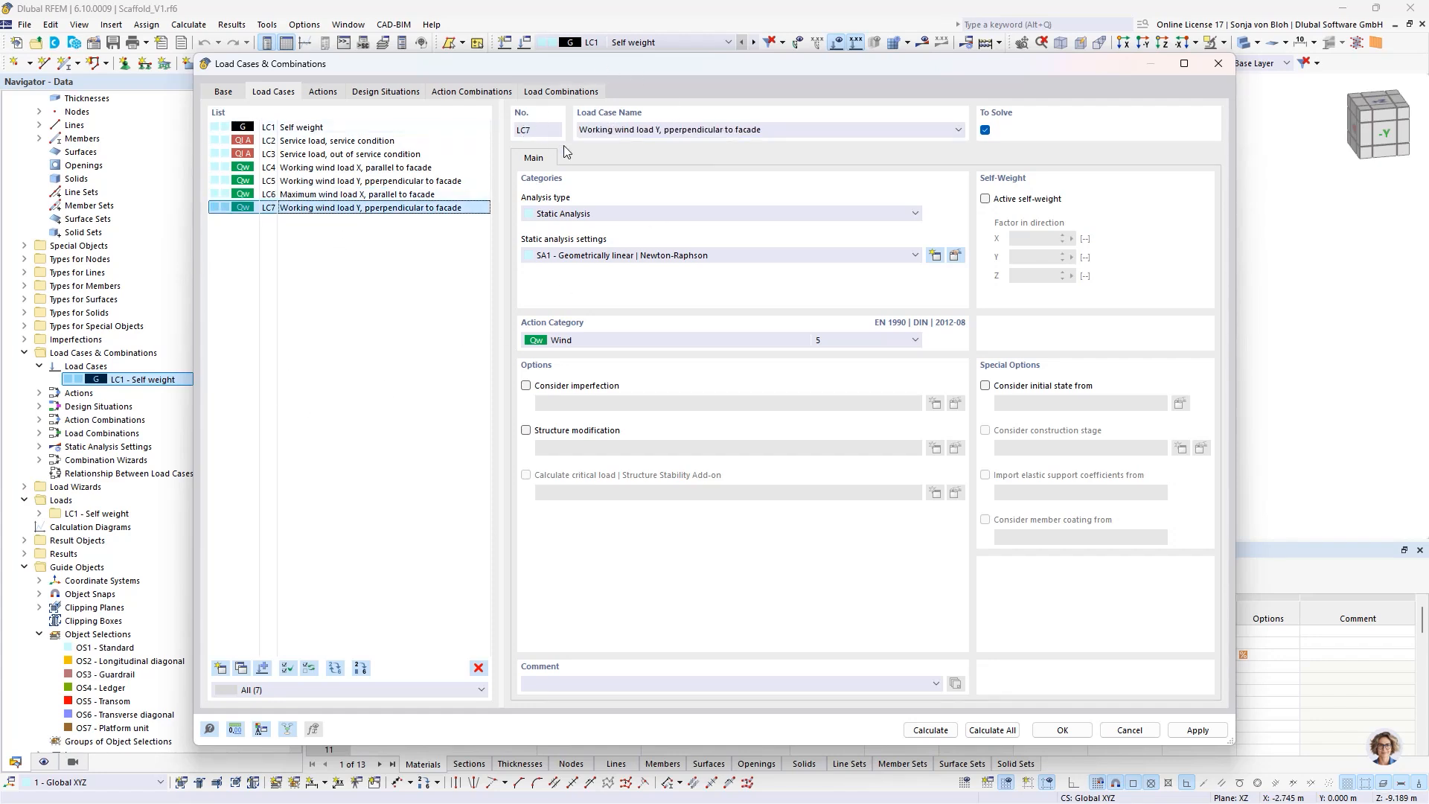
{"action": "left_click_drag", "start_coordinate": [617, 132], "coordinate": [558, 135]}
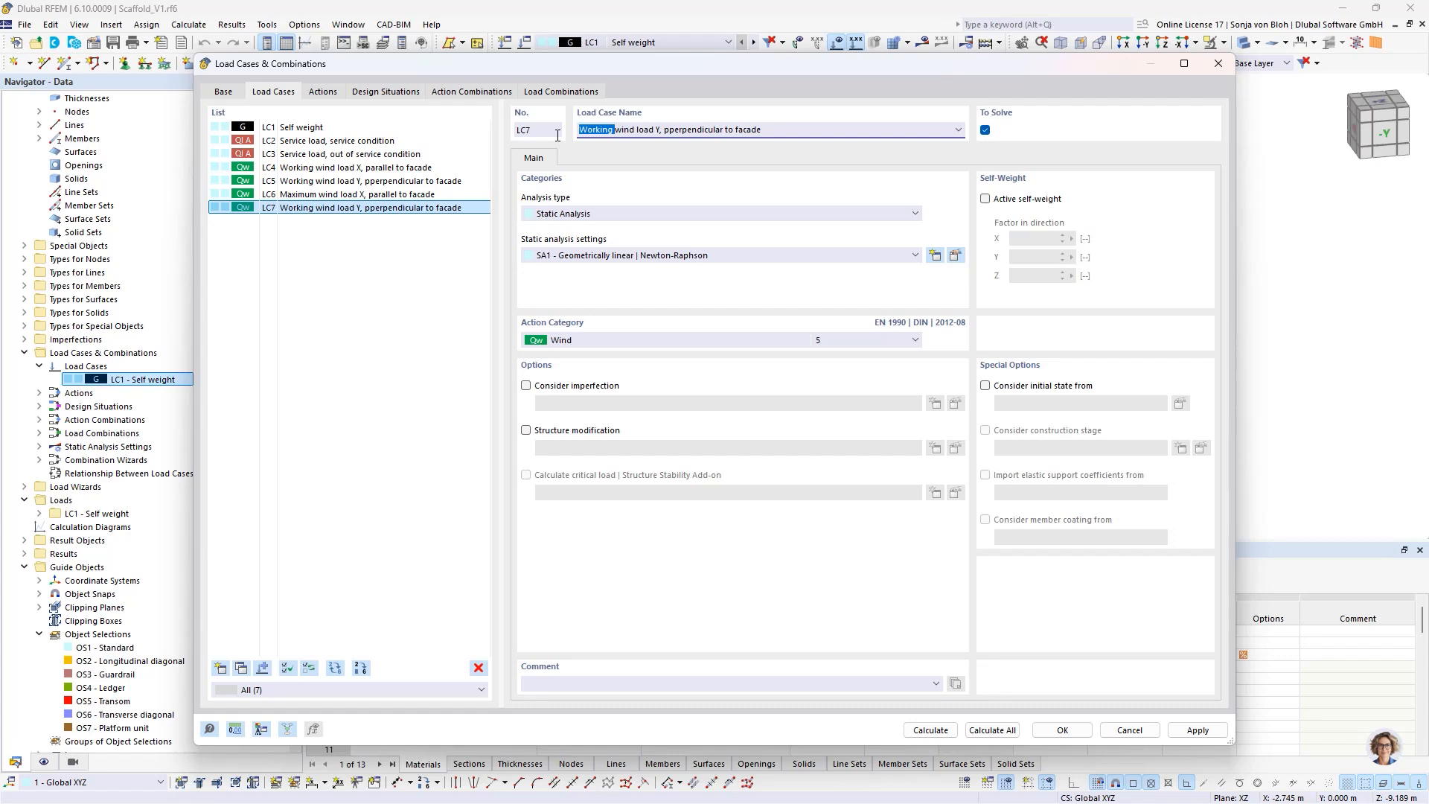
{"action": "type", "text": "Maximum"}
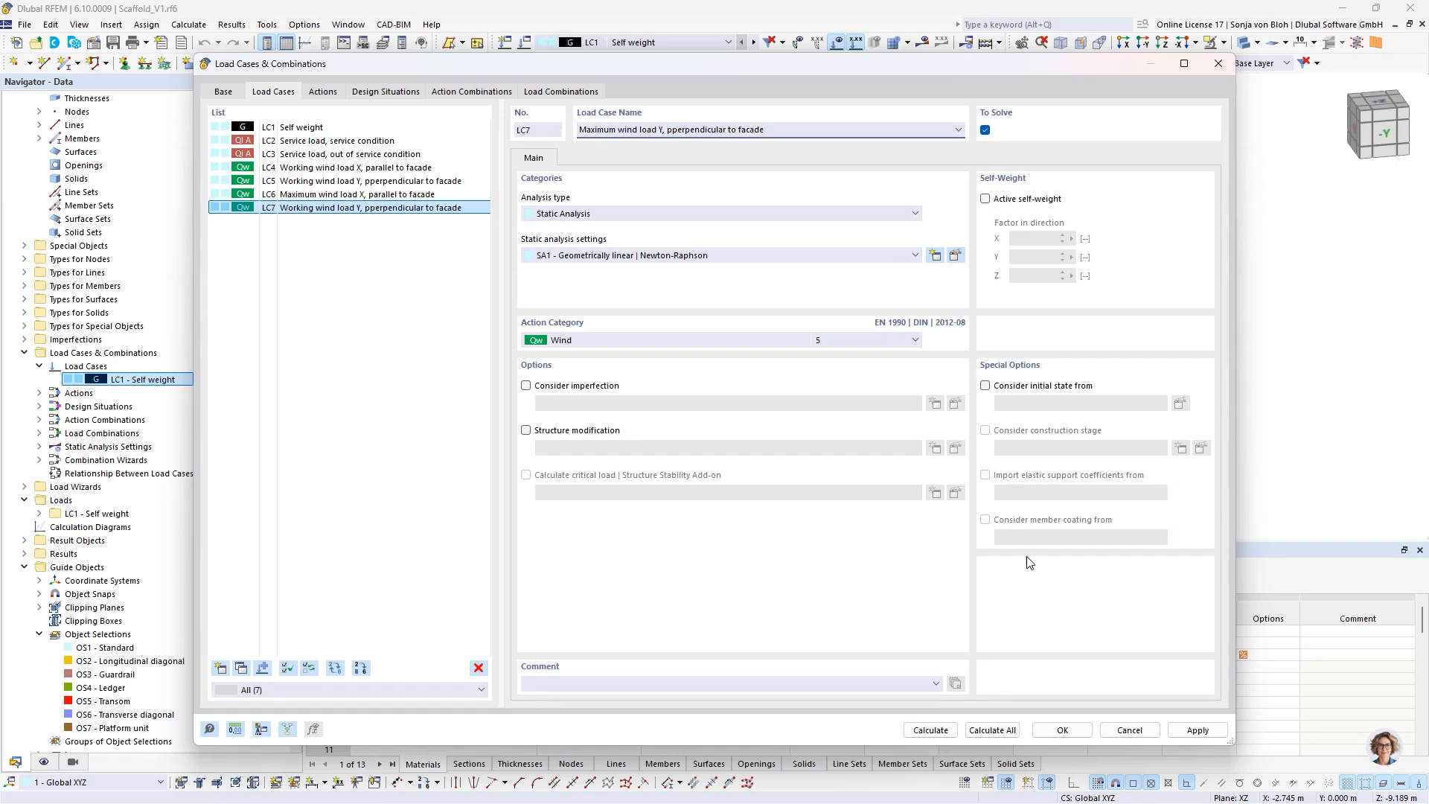
{"action": "left_click", "coordinate": [1048, 732]}
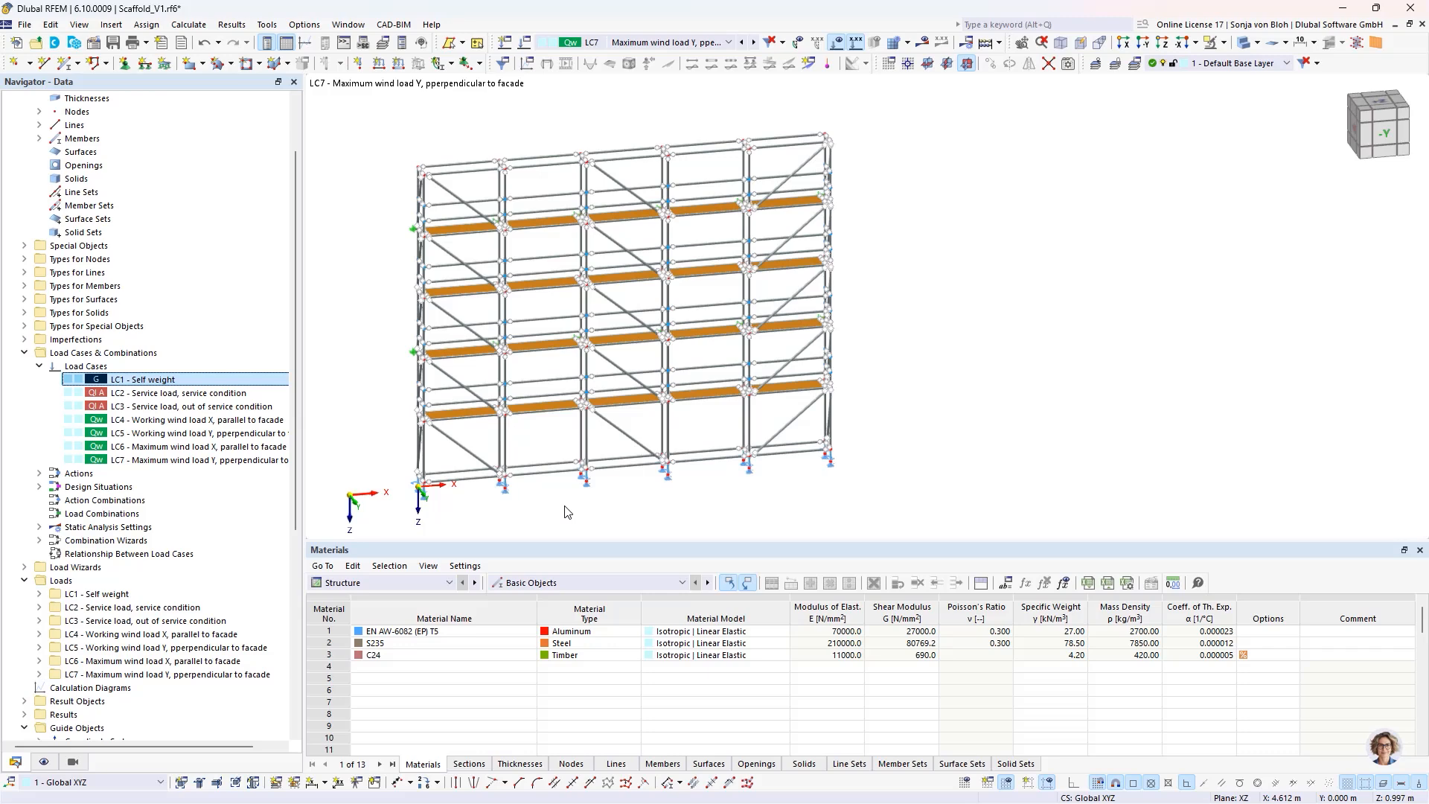
- Set LC1 Self weight as the current load case for the scaffold model
{"action": "left_click", "coordinate": [730, 42]}
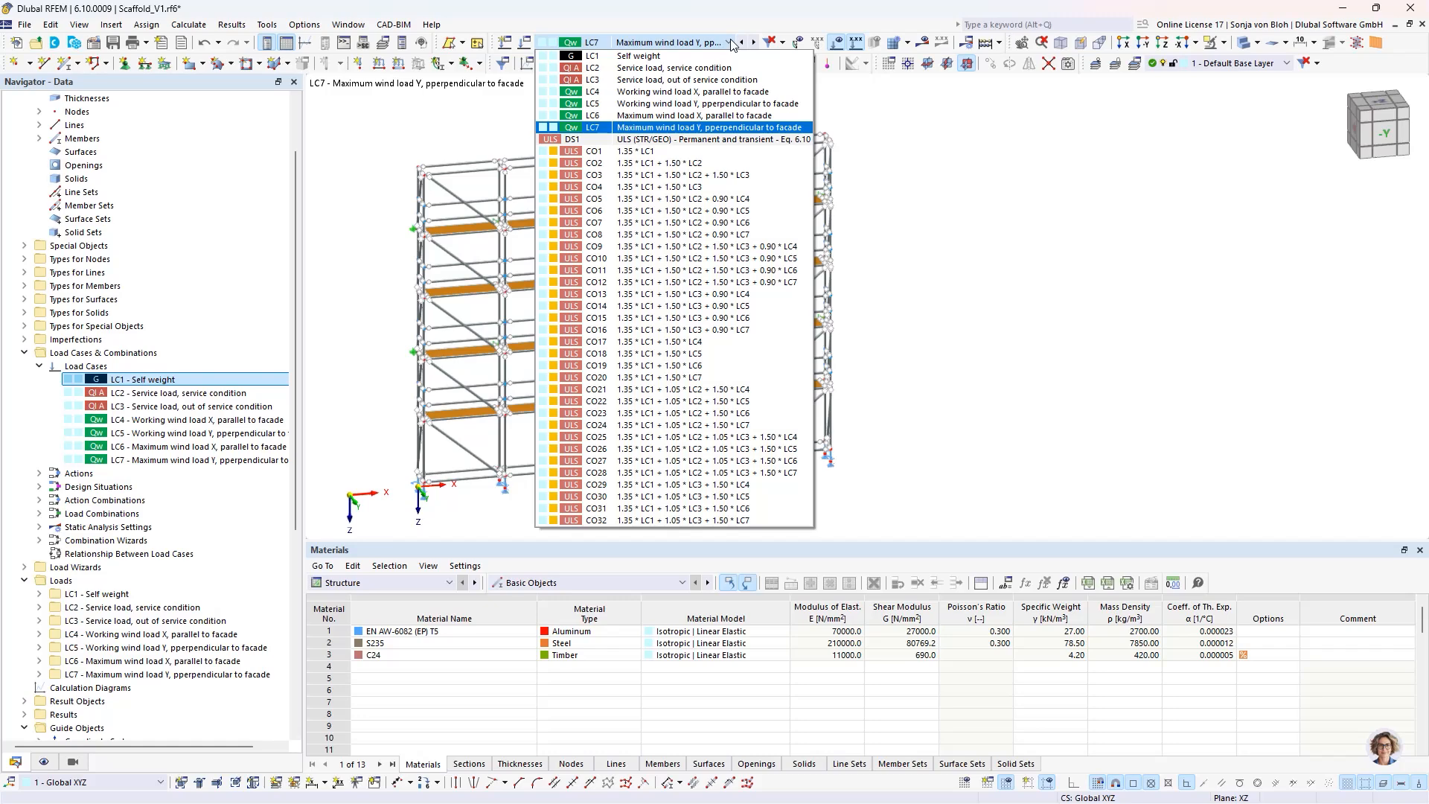
{"action": "left_click", "coordinate": [696, 57]}
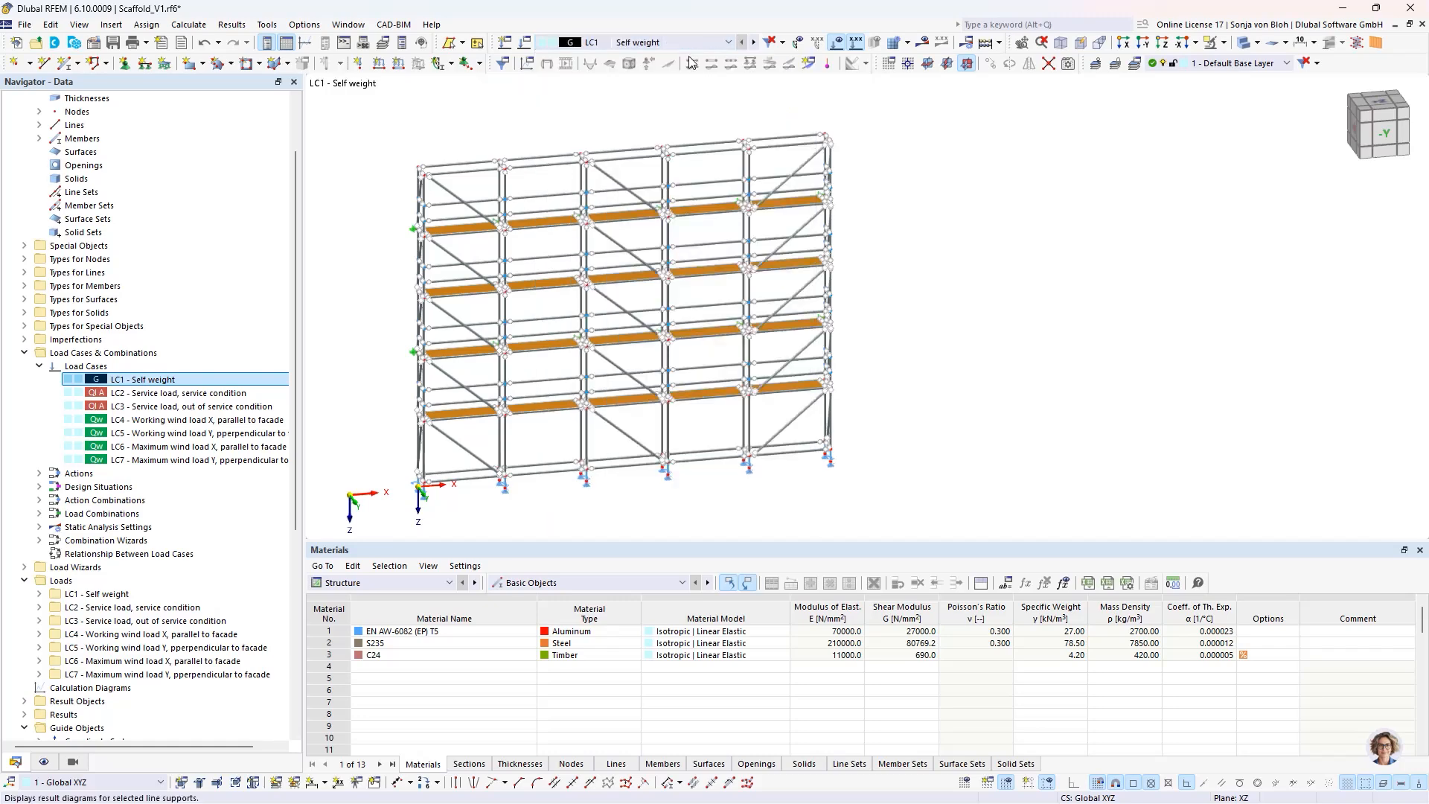
{"action": "middle_click_drag", "start_coordinate": [462, 267], "coordinate": [530, 258]}
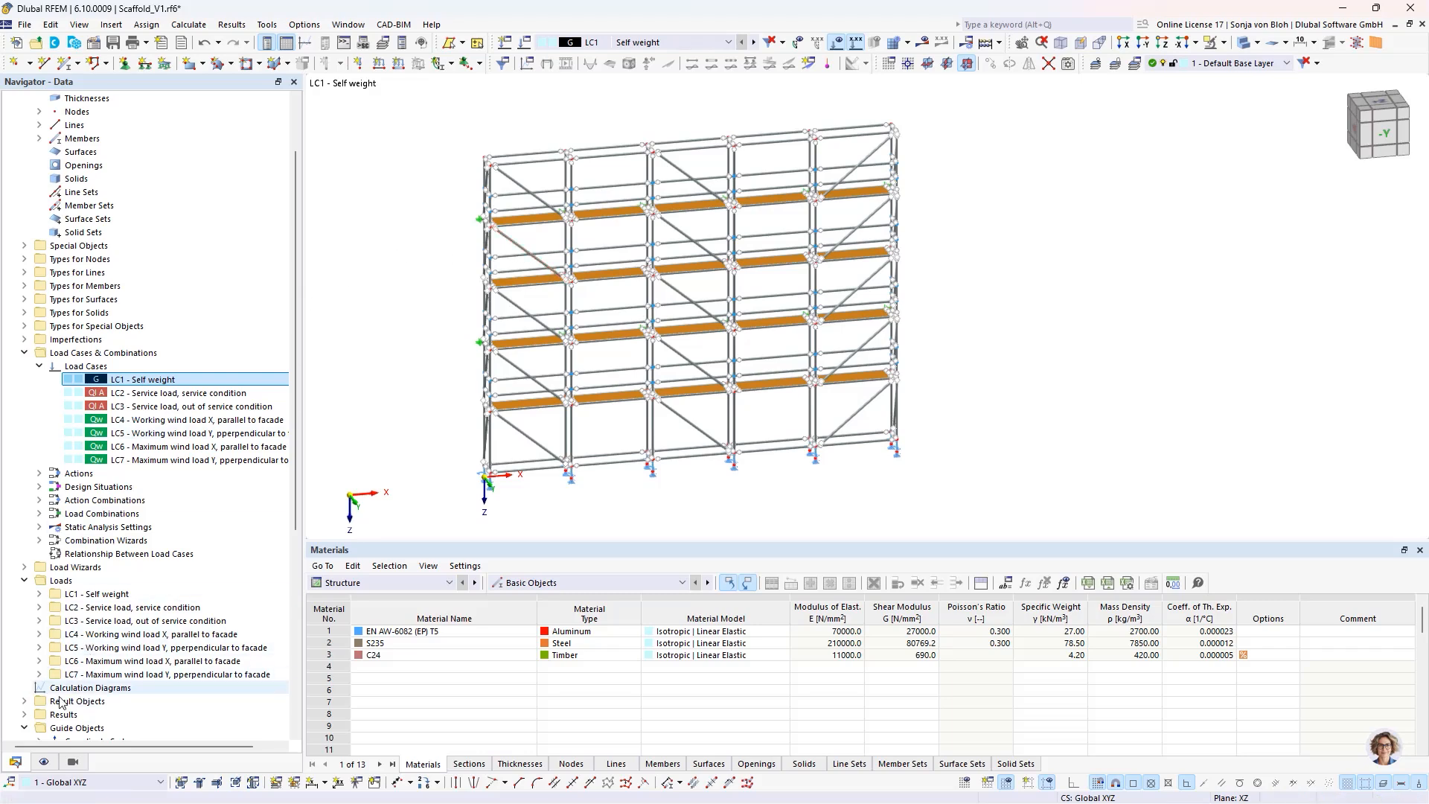
- Show only the OS4 - Ledger and OS5 - Transom object selections and view them in the X direction
{"action": "left_click", "coordinate": [74, 763]}
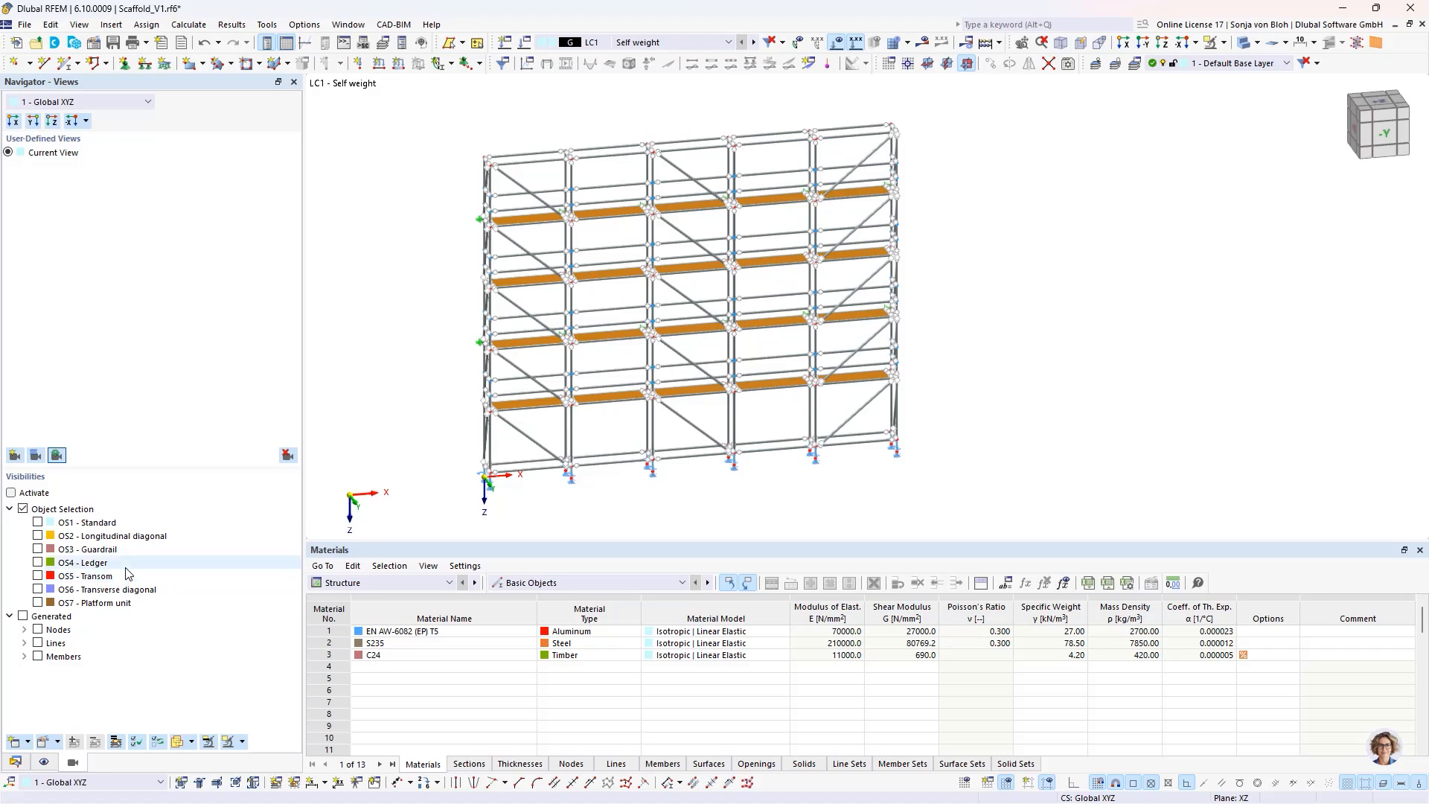
{"action": "left_click", "coordinate": [38, 563]}
{"action": "left_click", "coordinate": [38, 576]}
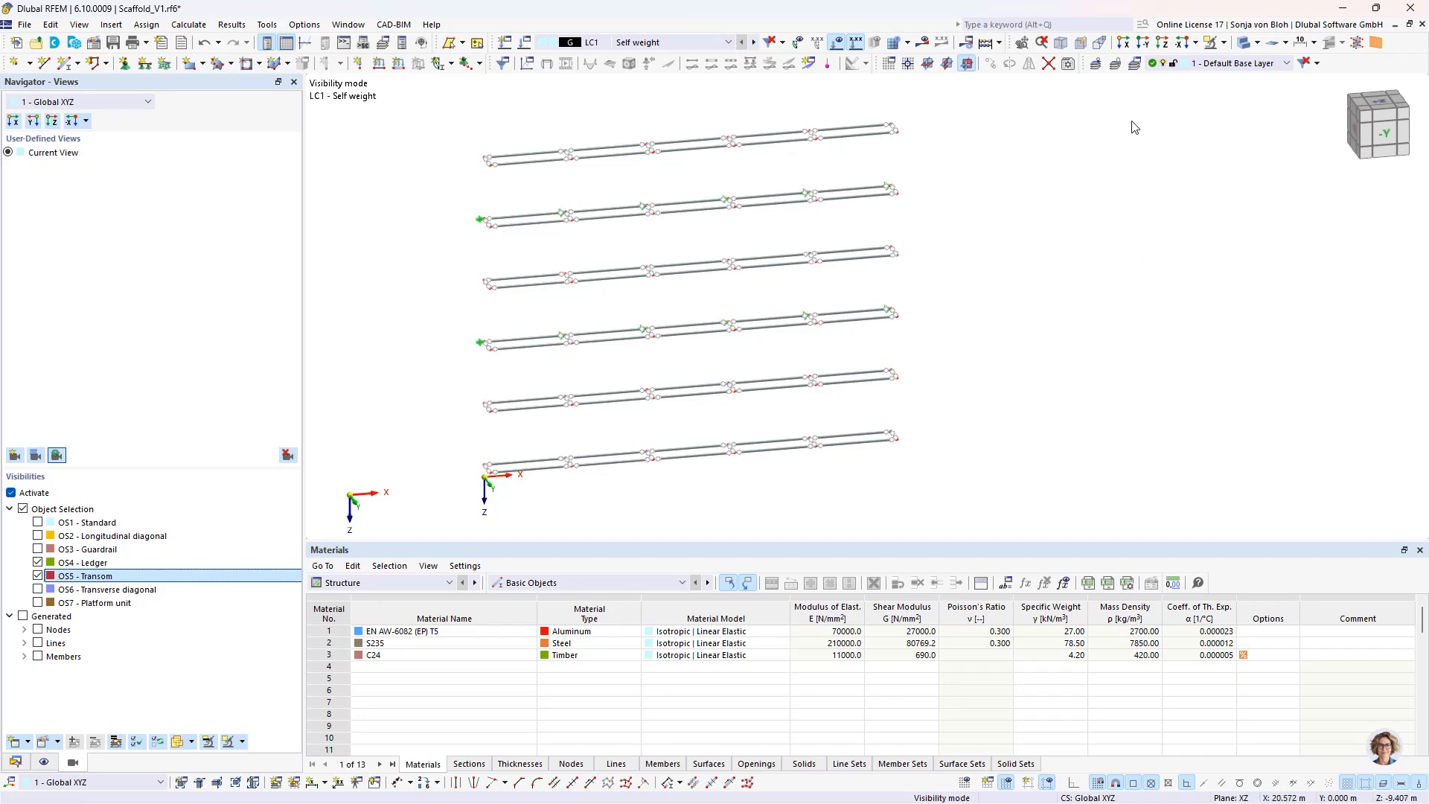
{"action": "left_click", "coordinate": [1123, 42]}
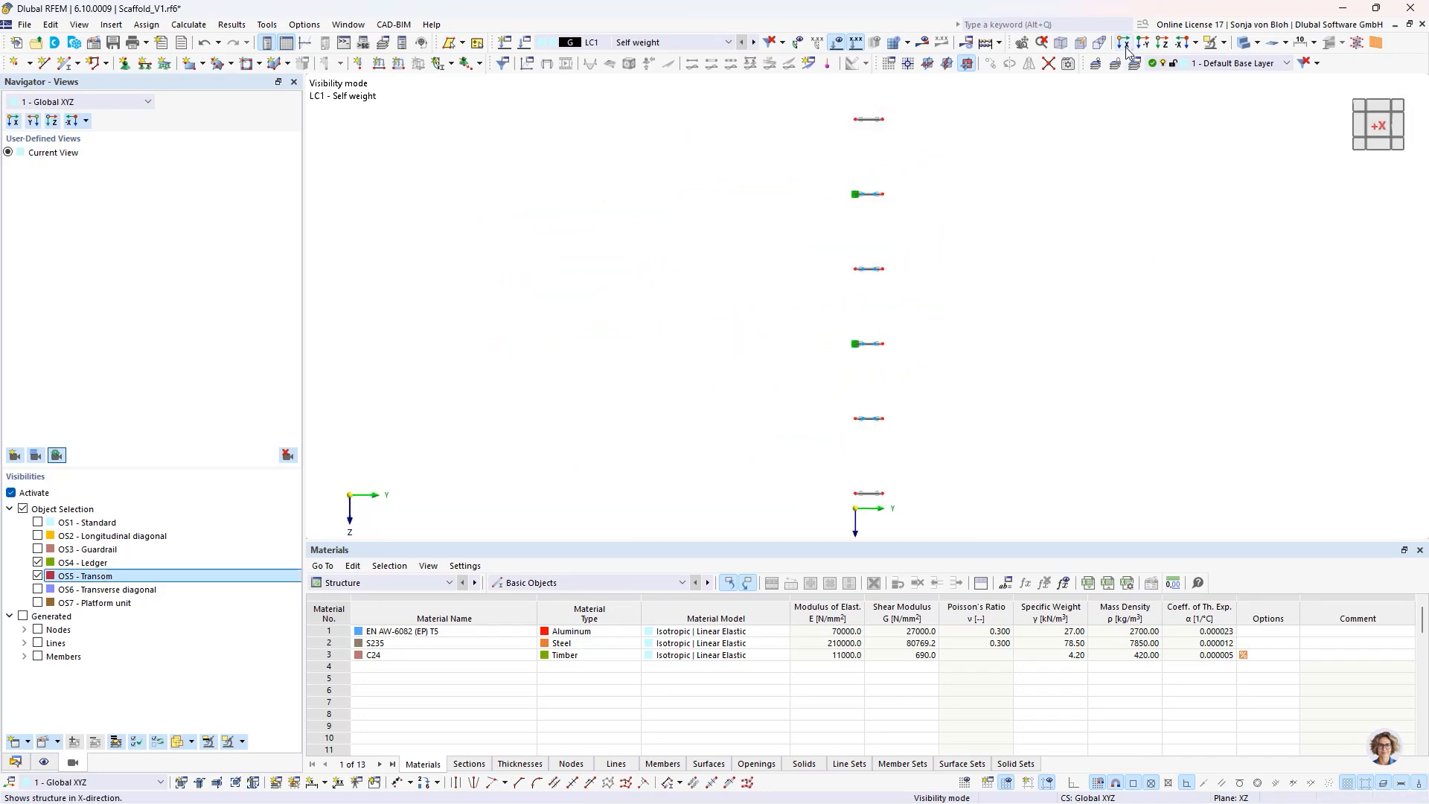
- Define a new uniform force member load of 0.022 kN/m in load case LC1 - Self weight
{"action": "left_click", "coordinate": [399, 66]}
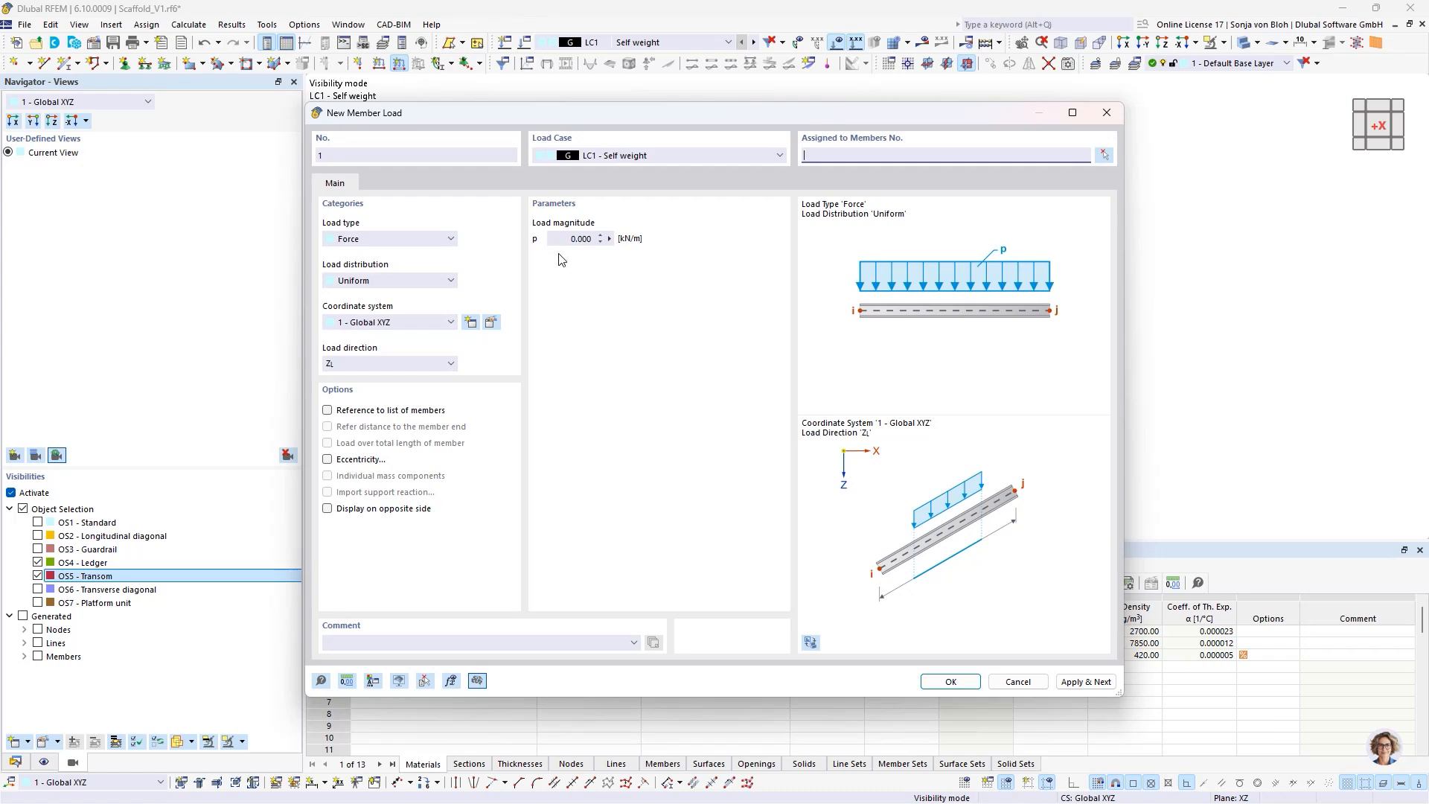
{"action": "left_click", "coordinate": [558, 239]}
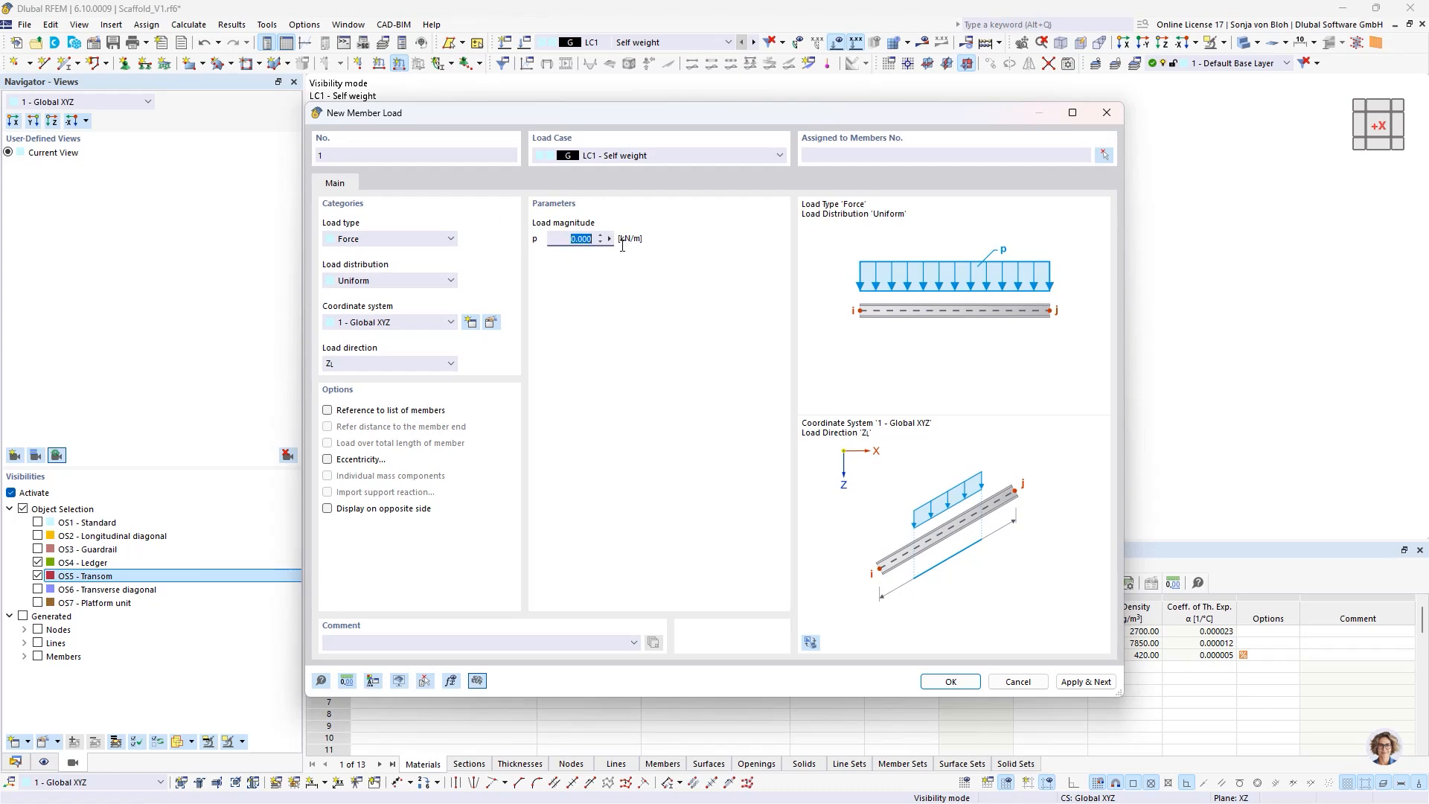
{"action": "type", "text": "0,022"}
{"action": "left_click", "coordinate": [951, 681]}
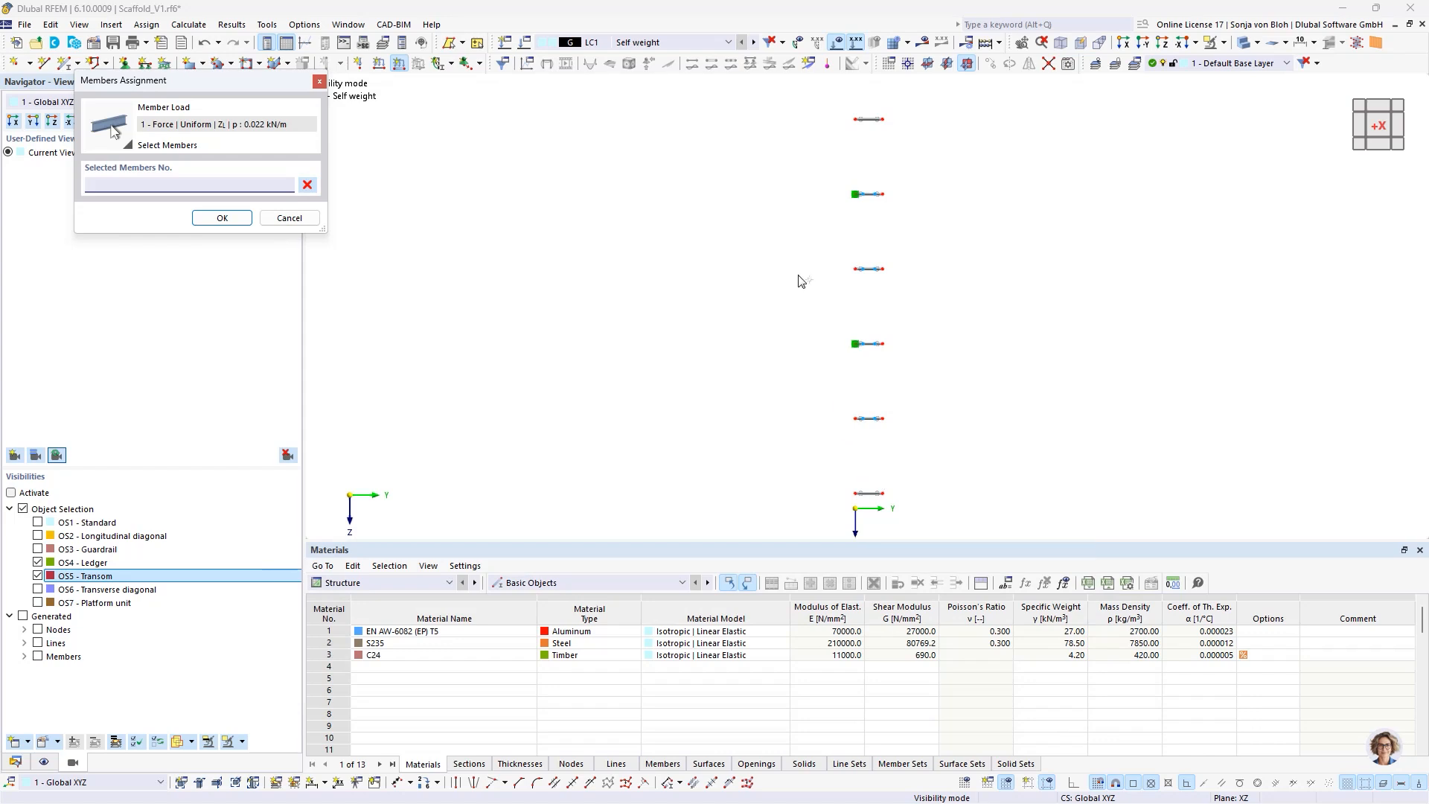
- Assign the self-weight member load to the outer ledgers opposite the anchors and to the transoms at both scaffold ends, on all levels
{"action": "scroll", "coordinate": [808, 260], "scroll_direction": "down", "scroll_amount": 2}
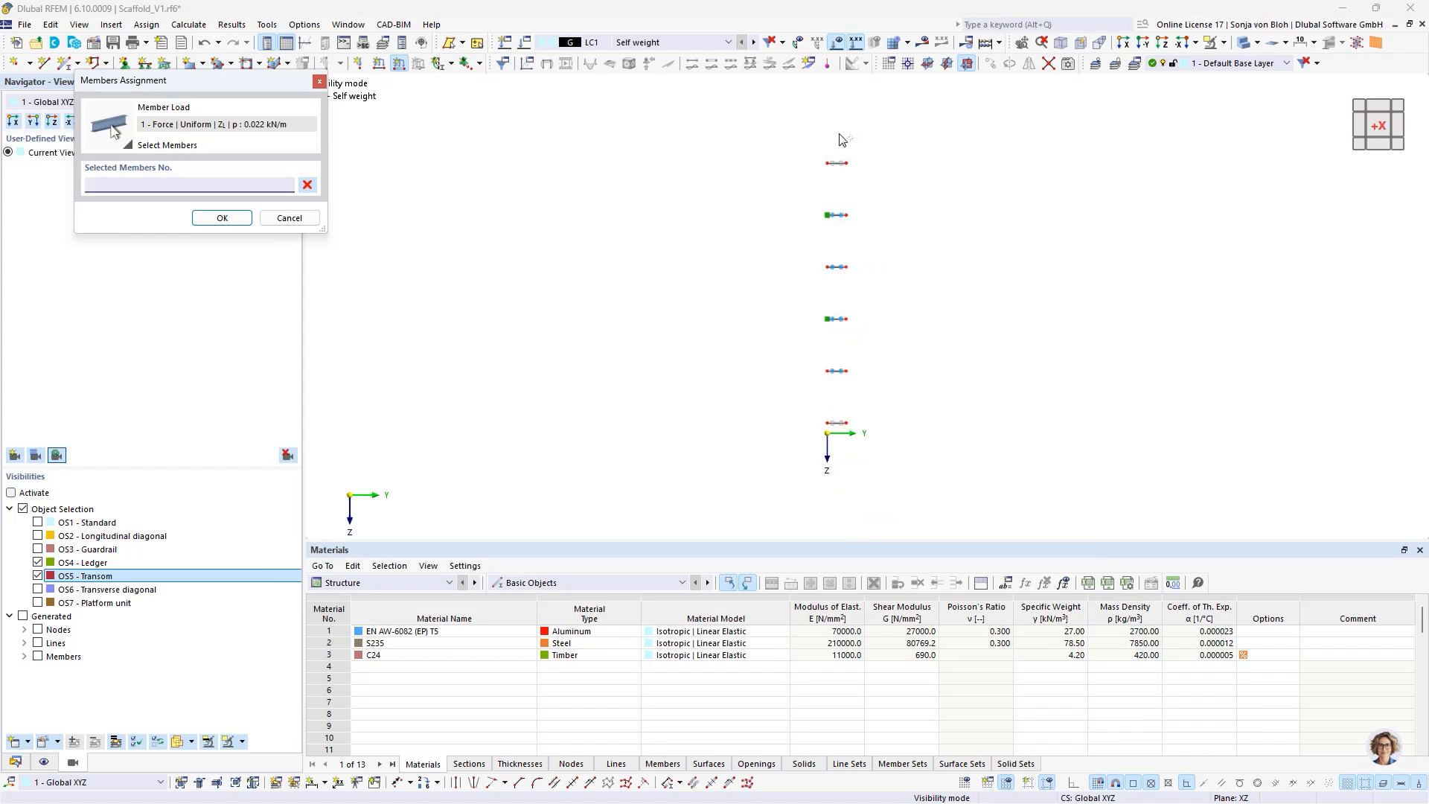
{"action": "left_click_drag", "start_coordinate": [839, 134], "coordinate": [923, 452]}
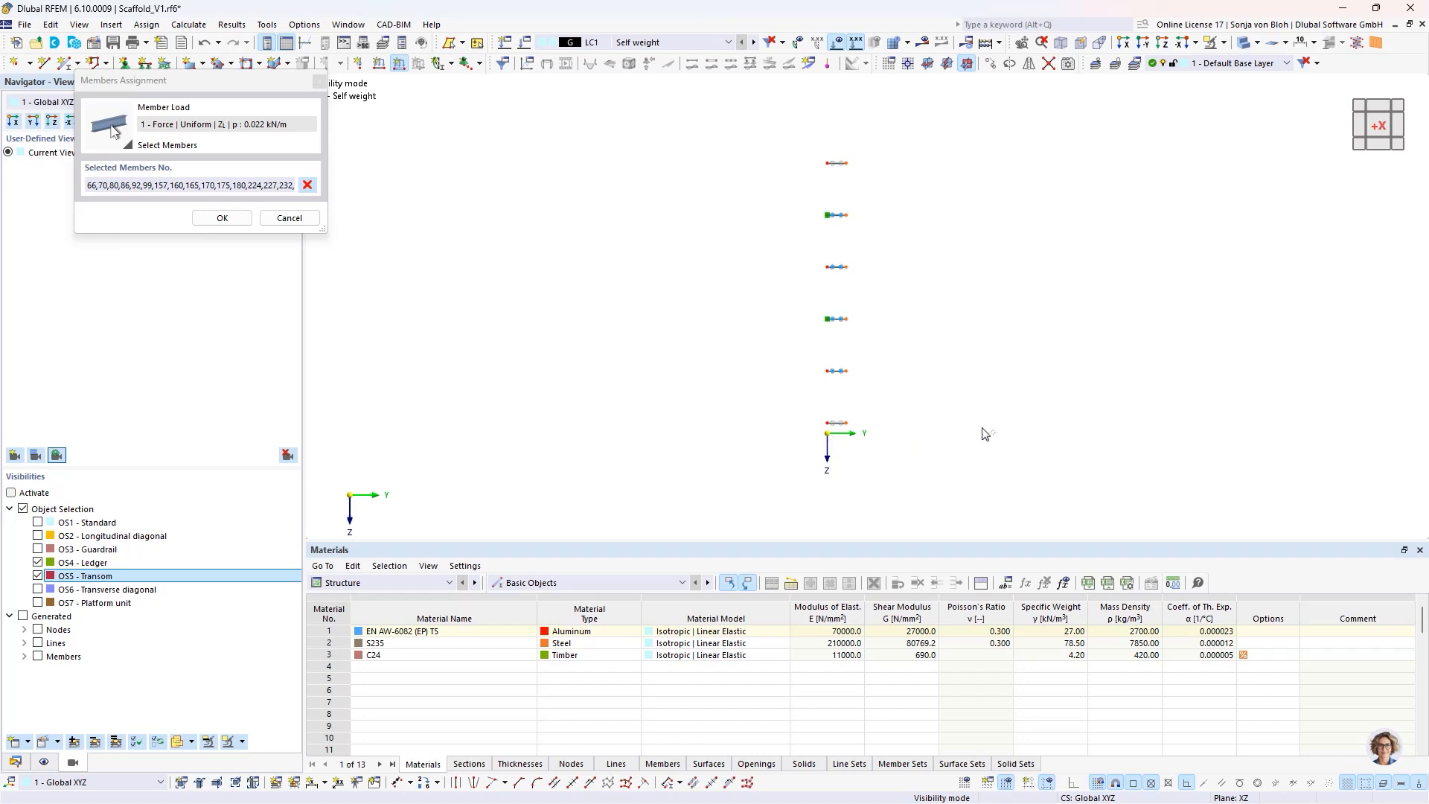
{"action": "middle_click_drag", "start_coordinate": [987, 434], "coordinate": [730, 458], "text": "ctrl"}
{"action": "left_click_drag", "start_coordinate": [581, 100], "coordinate": [692, 457]}
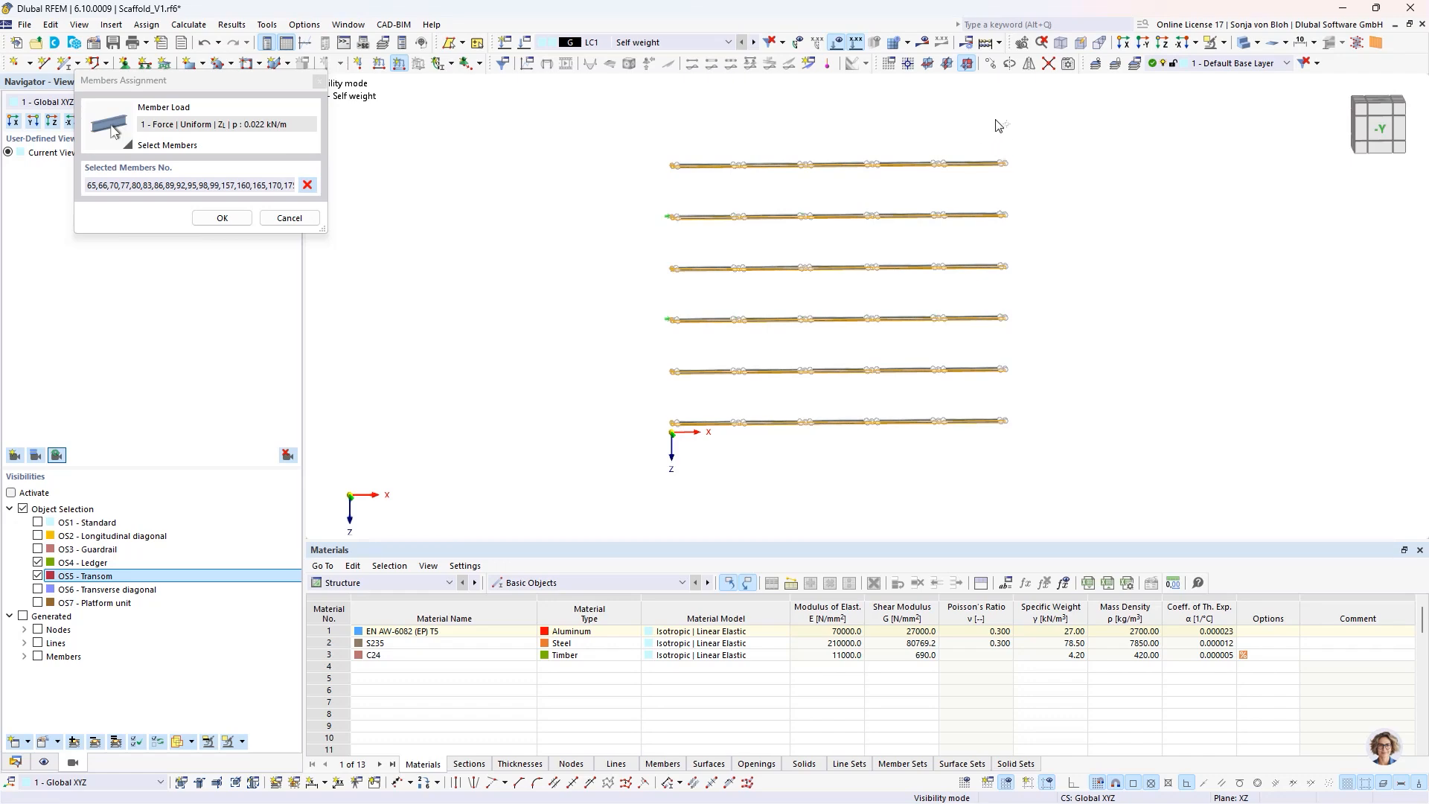
{"action": "left_click_drag", "start_coordinate": [995, 118], "coordinate": [1107, 490]}
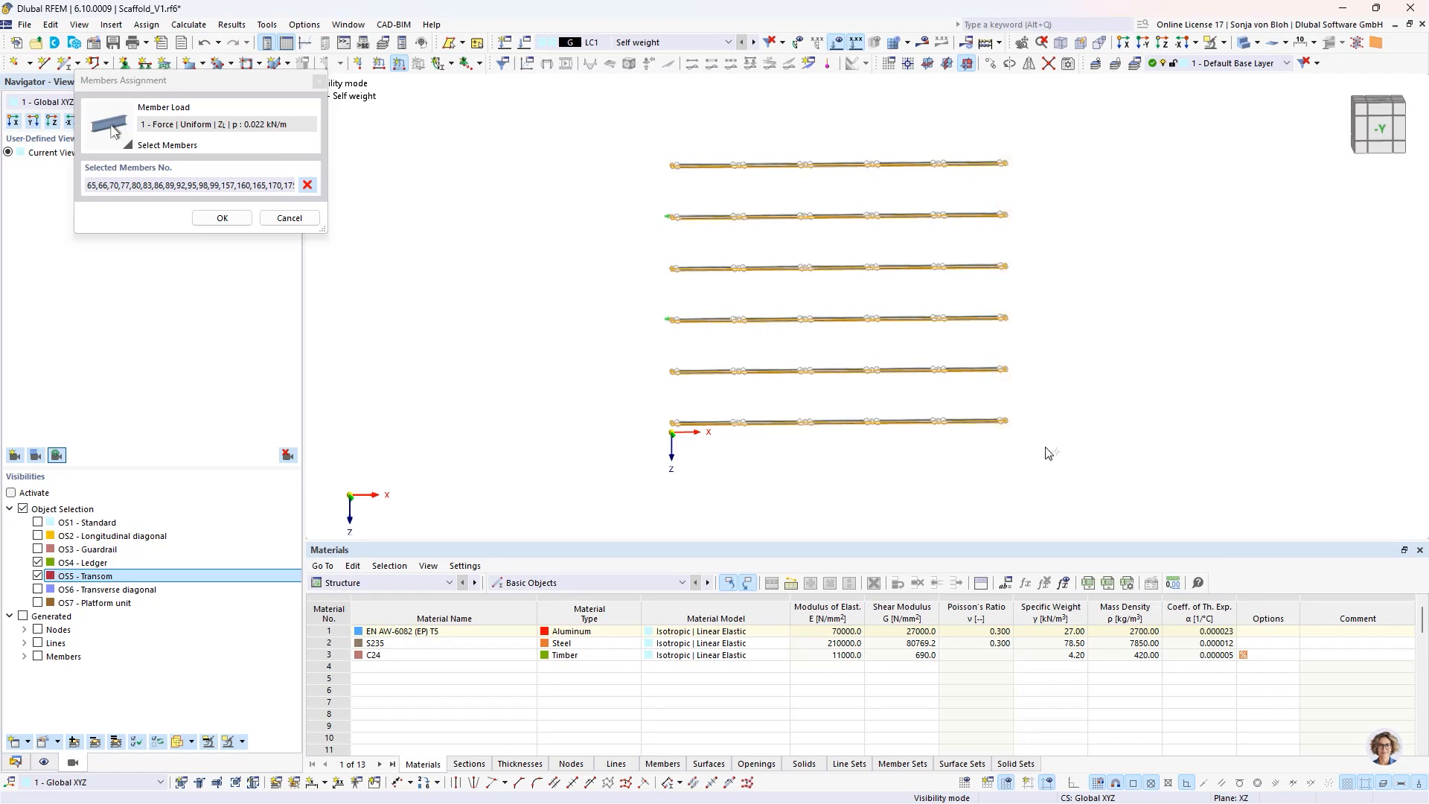
{"action": "left_click", "coordinate": [225, 217]}
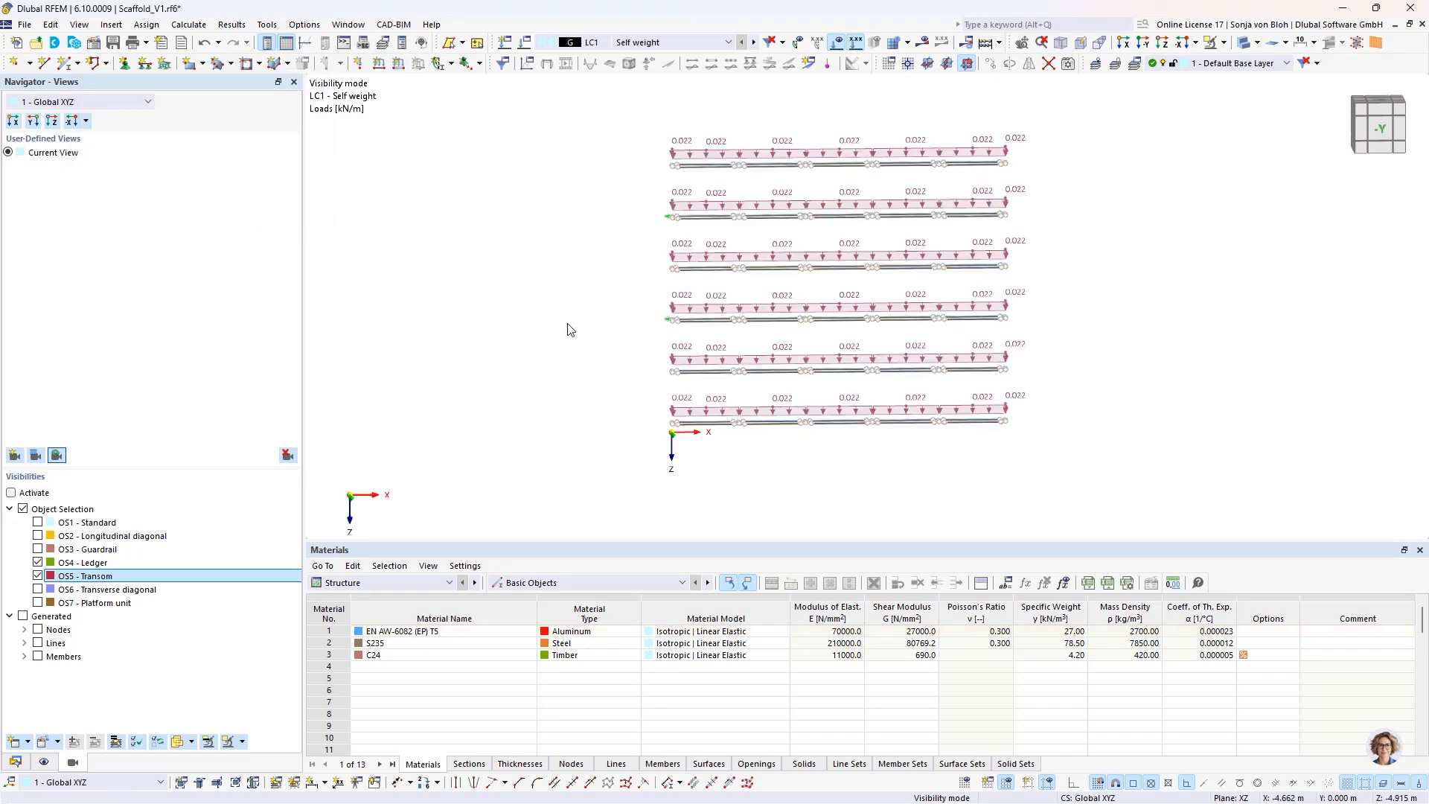
{"action": "middle_click_drag", "start_coordinate": [1029, 398], "coordinate": [973, 408], "text": "ctrl"}
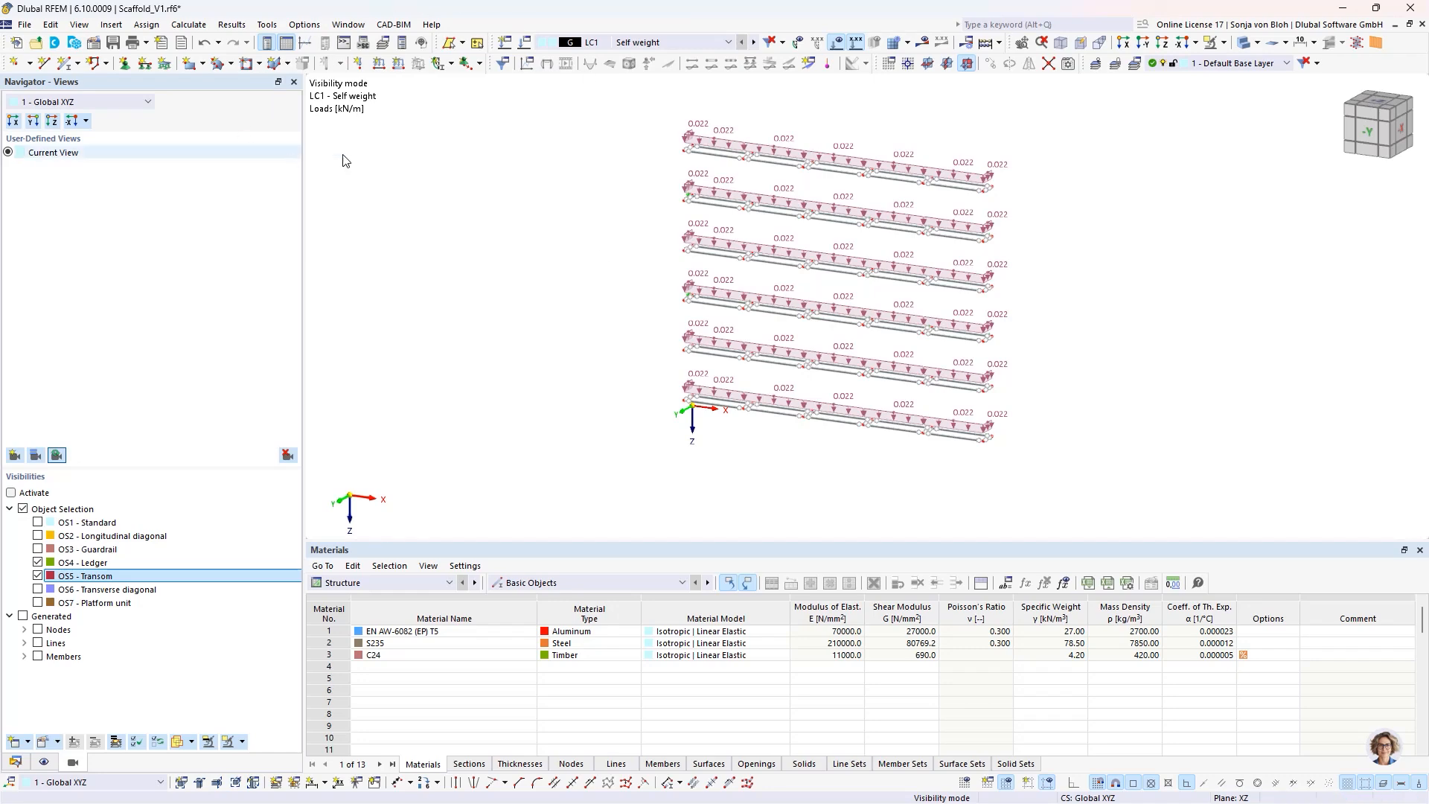
- Make LC2 - Service load, service condition current and create a Member Loads from Area Load wizard with a uniform load of 2 kN/m²
{"action": "left_click", "coordinate": [729, 42]}
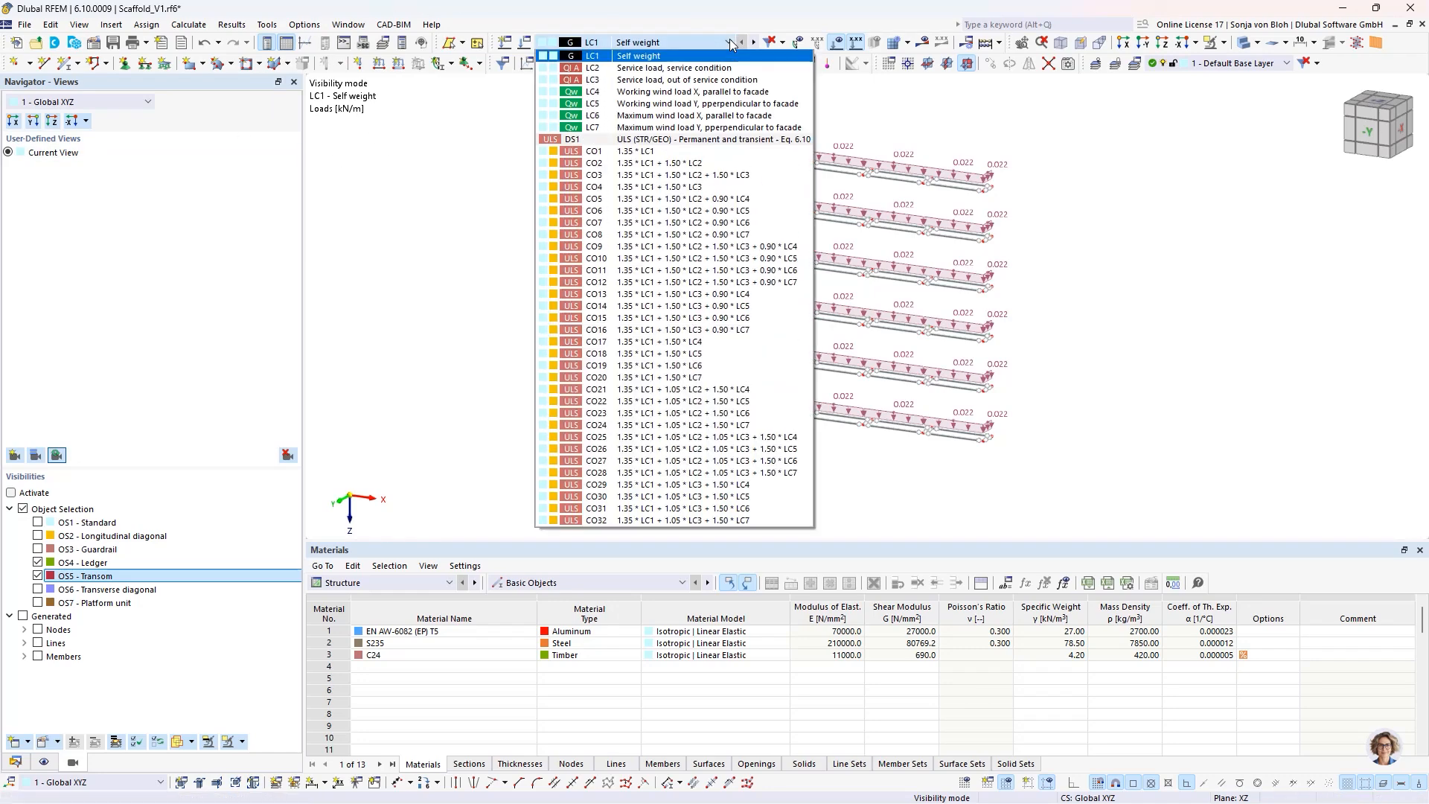
{"action": "left_click", "coordinate": [677, 68]}
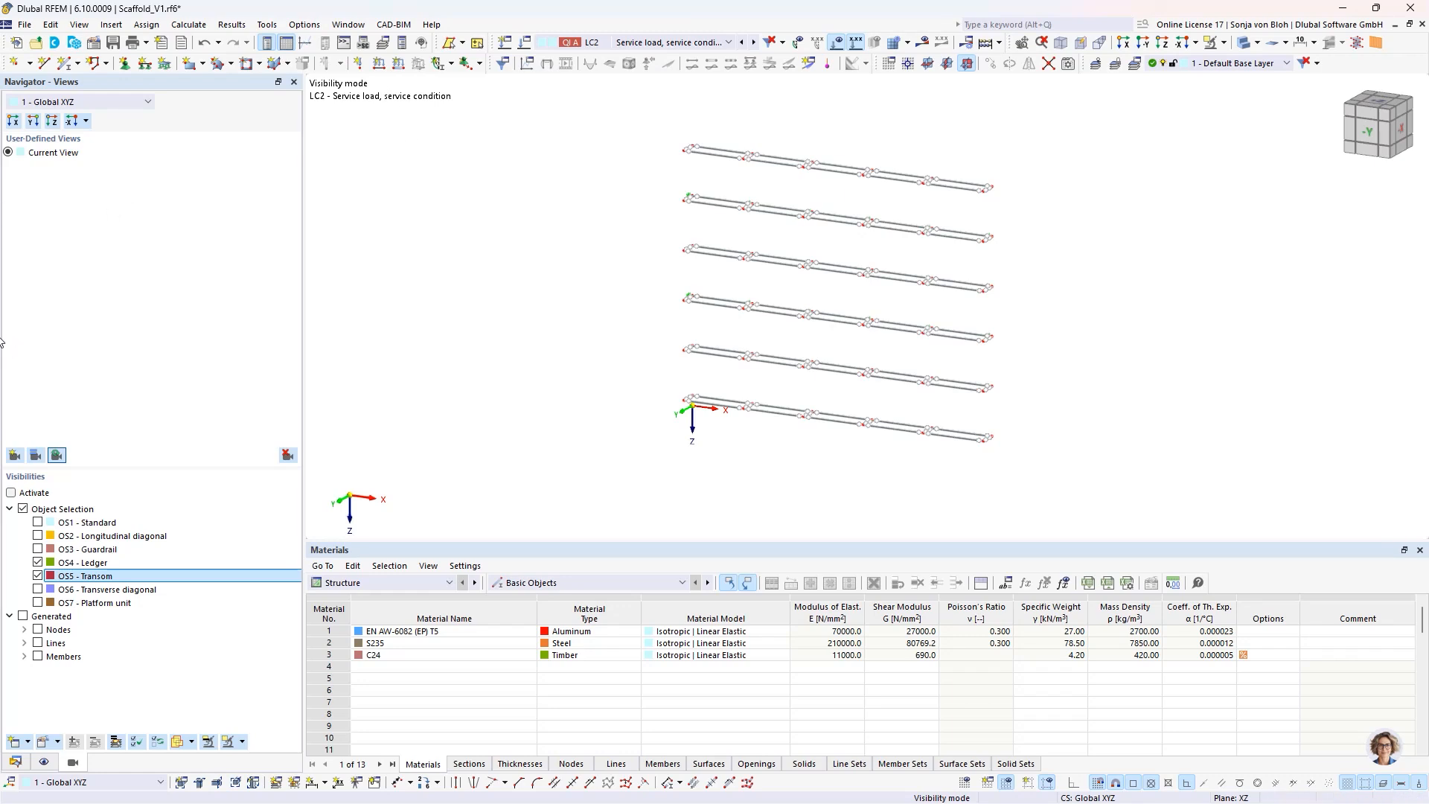
{"action": "left_click", "coordinate": [16, 762]}
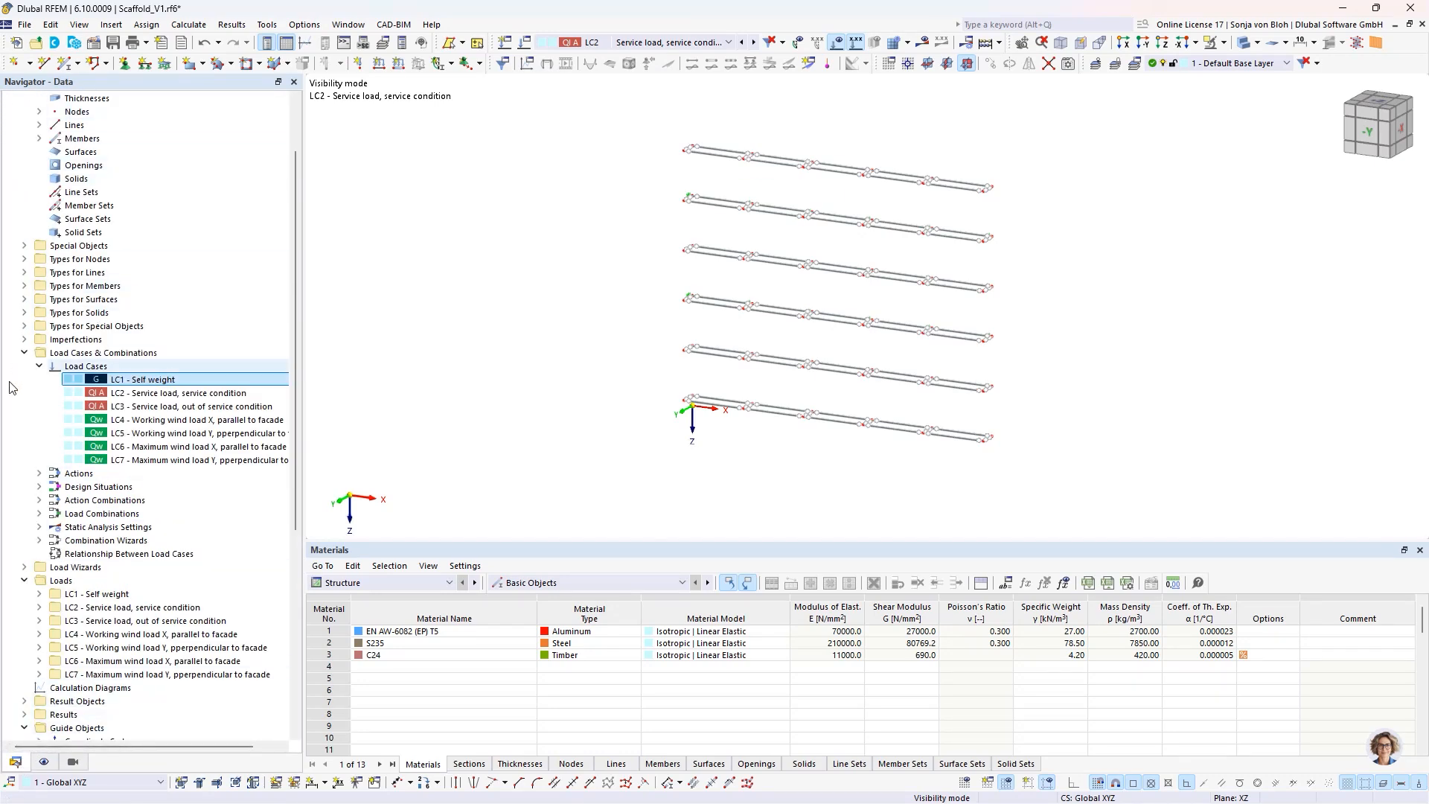
{"action": "left_click", "coordinate": [24, 568]}
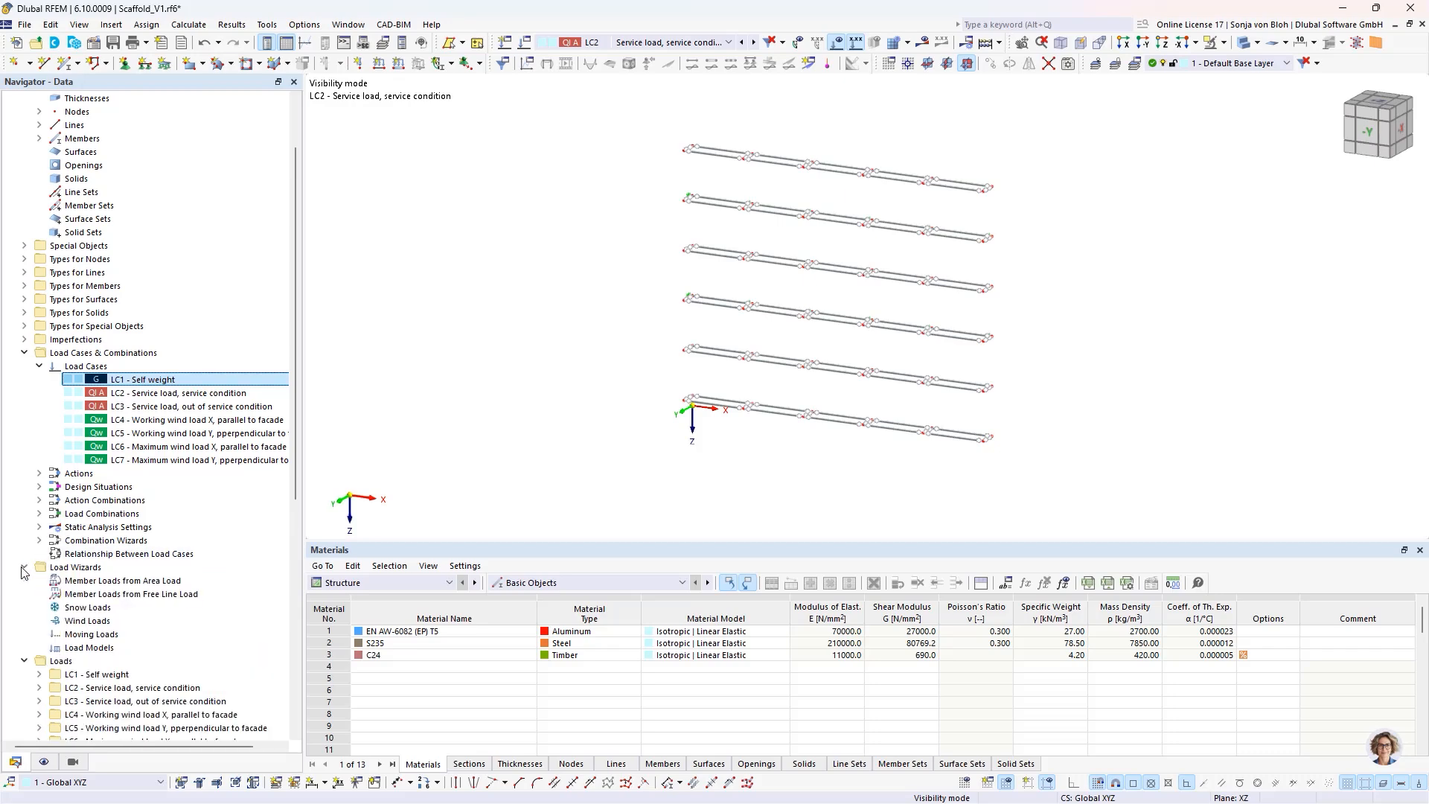
{"action": "right_click", "coordinate": [120, 581]}
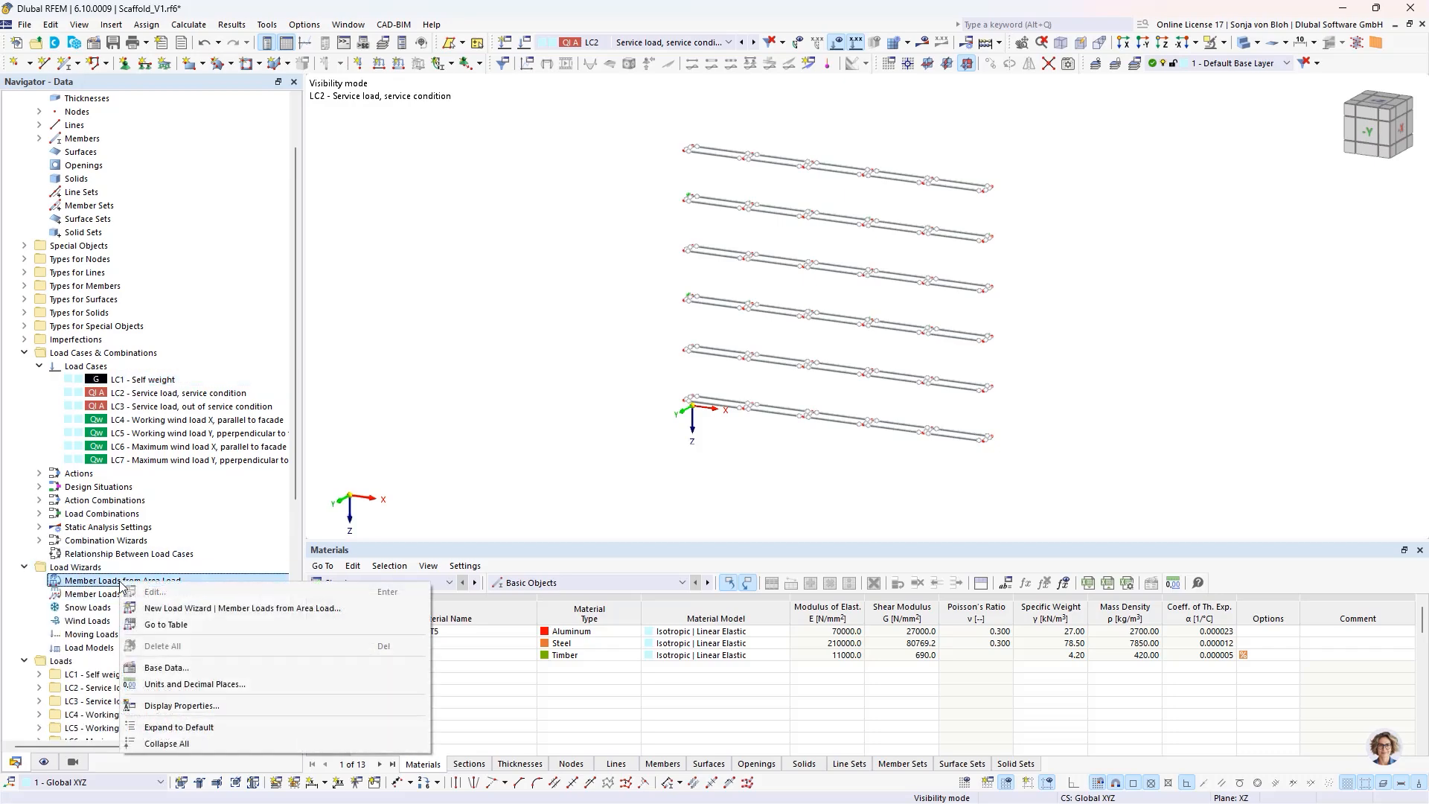
{"action": "left_click", "coordinate": [230, 609]}
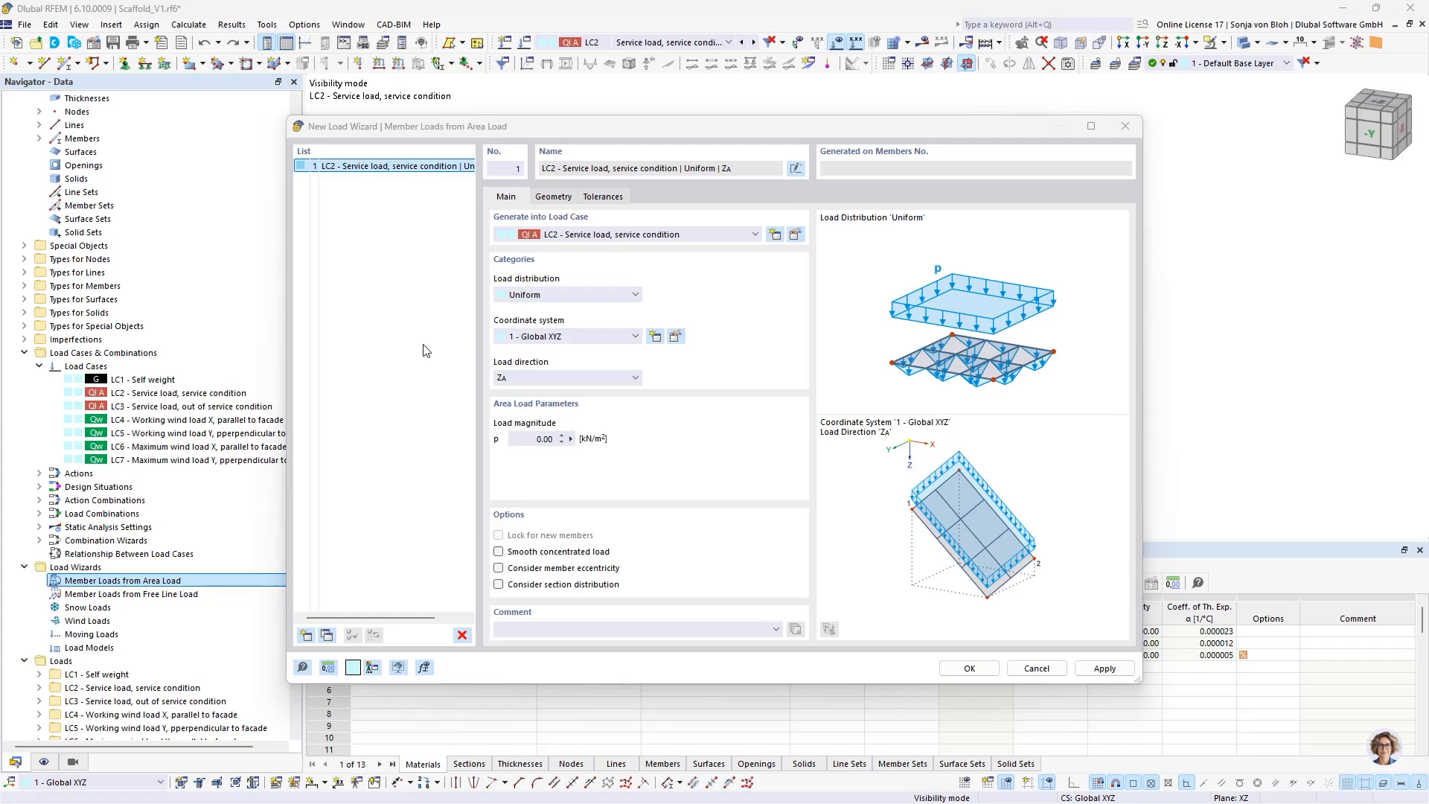
{"action": "left_click", "coordinate": [542, 440]}
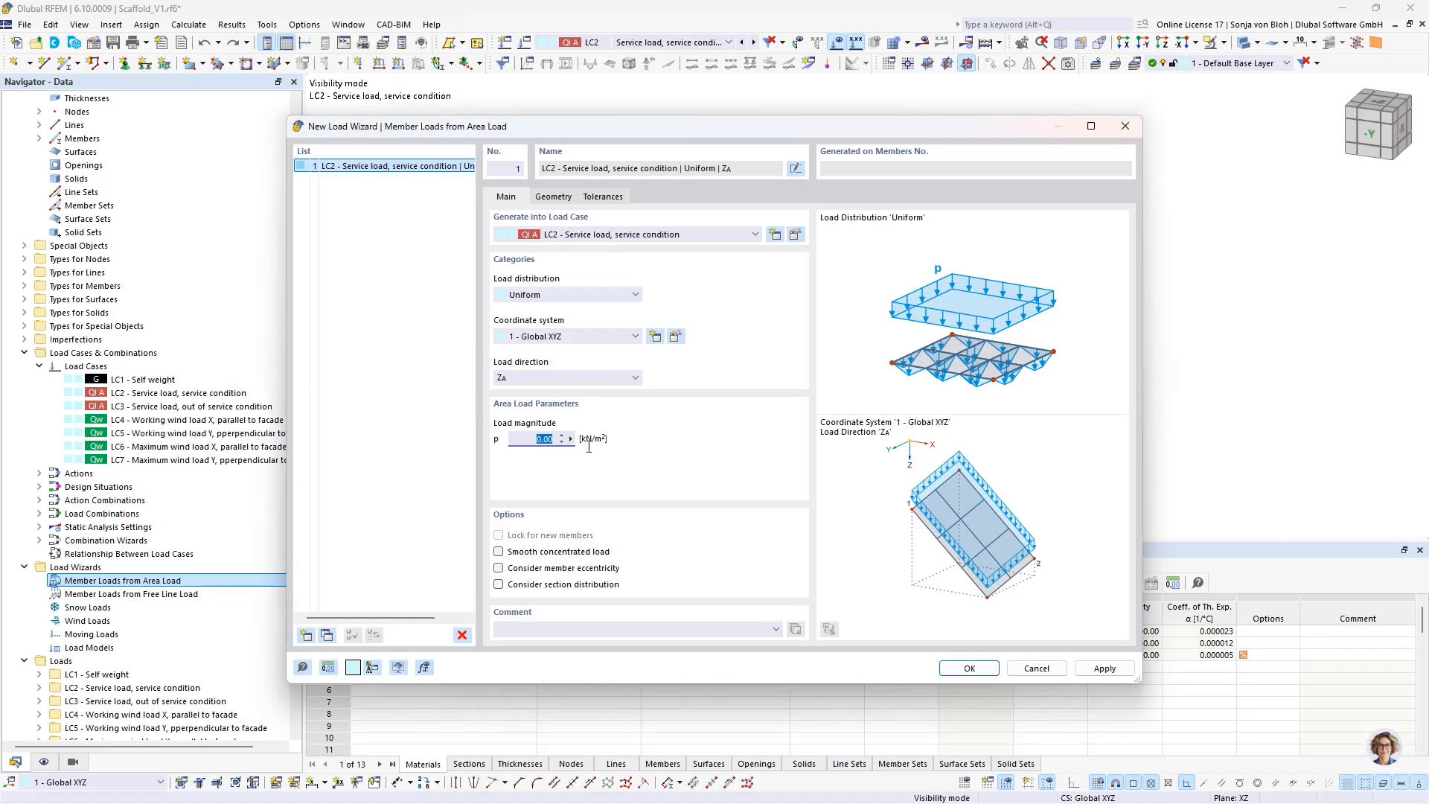
{"action": "type", "text": "2"}
- Define the area load plane on the second level from the top by its corner nodes 38, 21, 321 and 336
{"action": "left_click", "coordinate": [571, 200]}
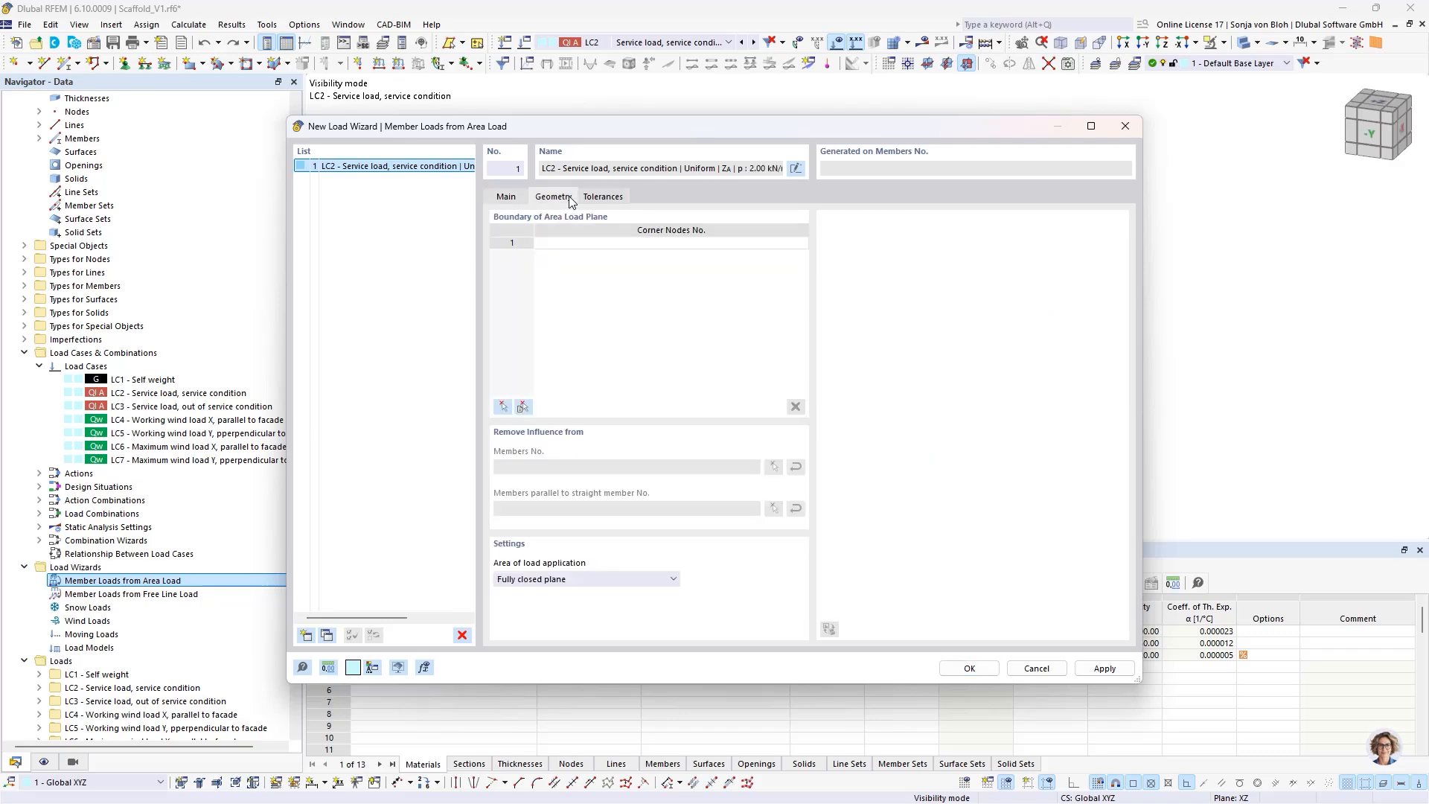
{"action": "left_click", "coordinate": [503, 407]}
{"action": "middle_click_drag", "start_coordinate": [631, 336], "coordinate": [778, 335], "text": "ctrl"}
{"action": "scroll", "coordinate": [771, 323], "scroll_direction": "up", "scroll_amount": 6}
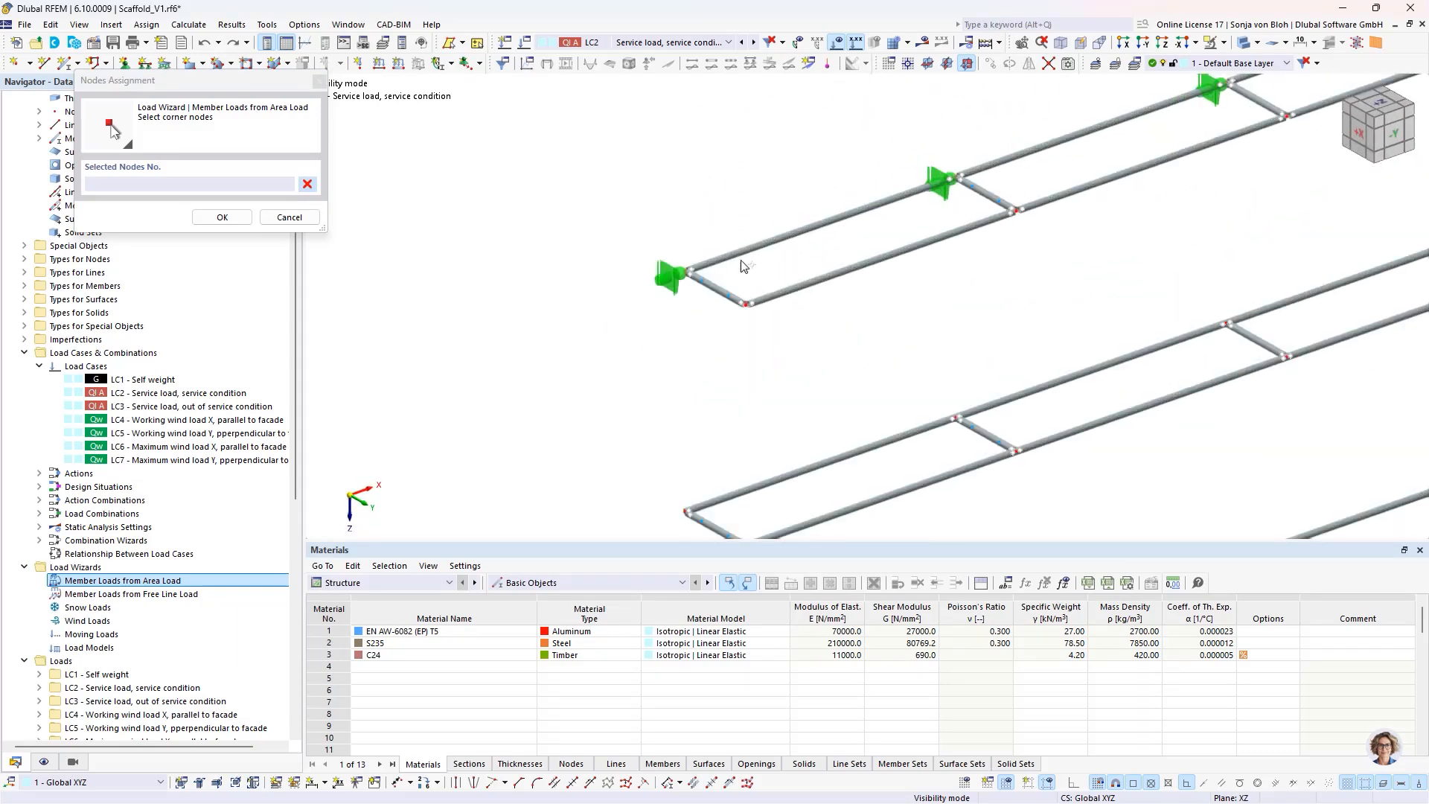
{"action": "left_click", "coordinate": [746, 304]}
{"action": "left_click", "coordinate": [686, 271]}
{"action": "scroll", "coordinate": [686, 271], "scroll_direction": "down", "scroll_amount": 3}
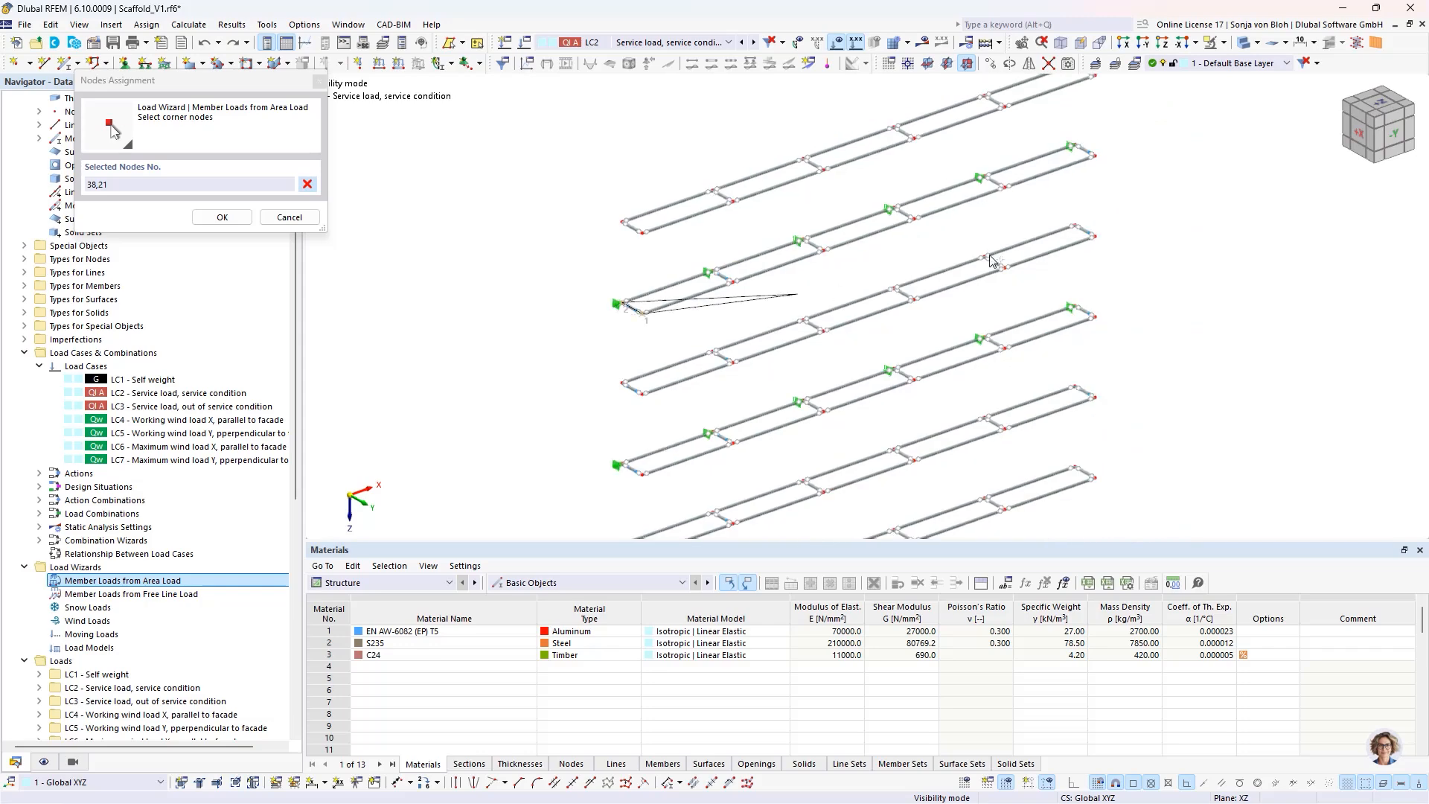
{"action": "scroll", "coordinate": [1029, 135], "scroll_direction": "up", "scroll_amount": 3}
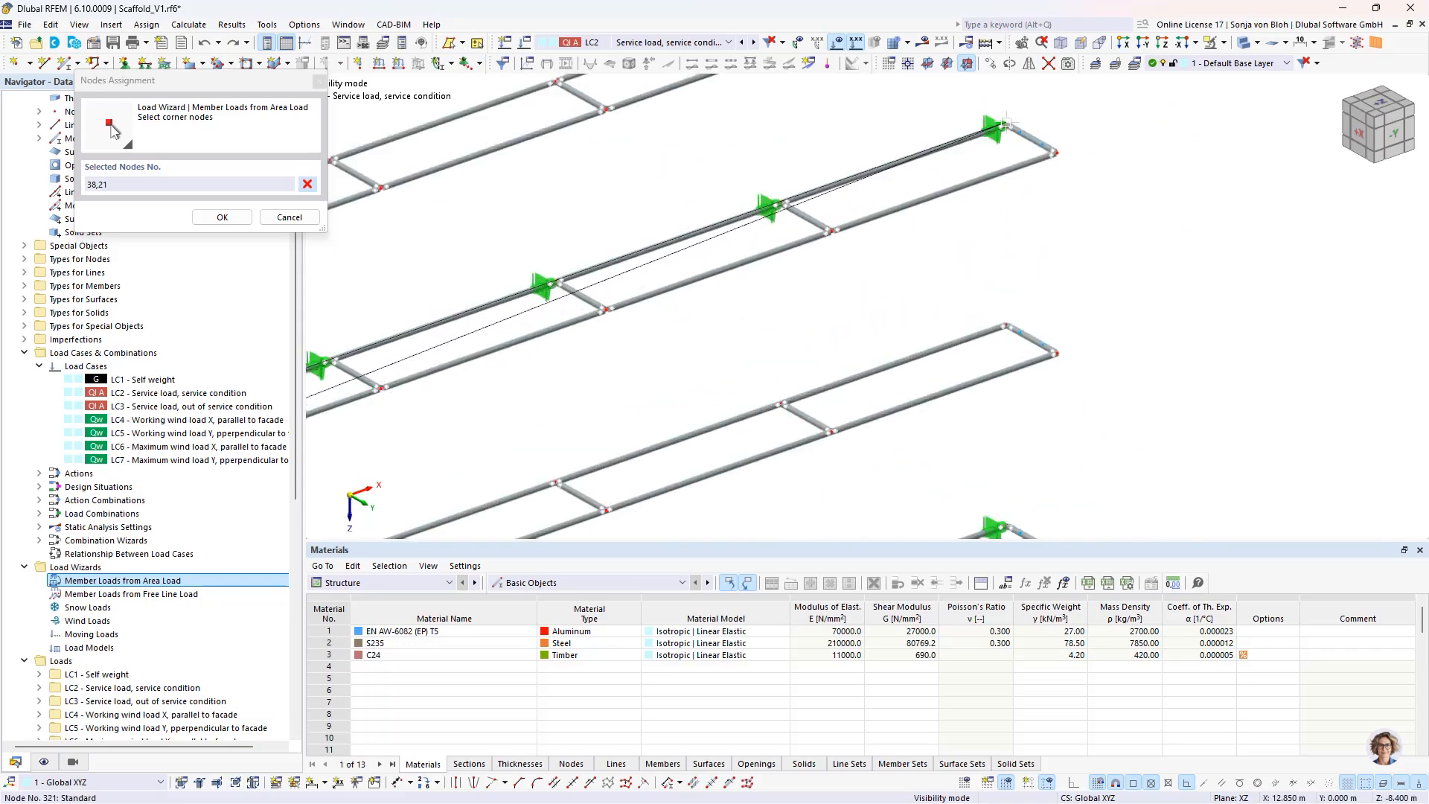
{"action": "left_click", "coordinate": [1055, 151]}
{"action": "left_click", "coordinate": [1055, 152]}
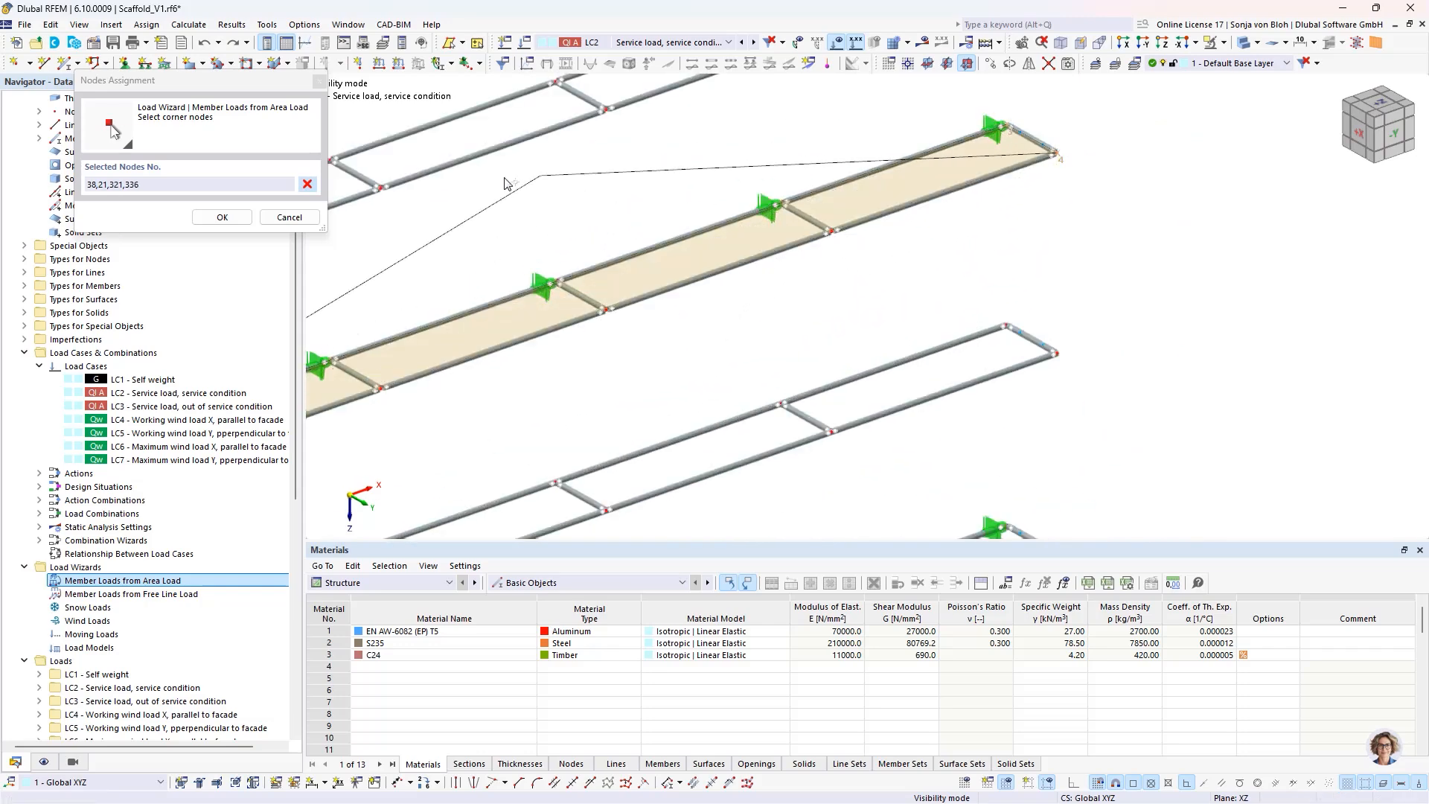
{"action": "left_click", "coordinate": [222, 218]}
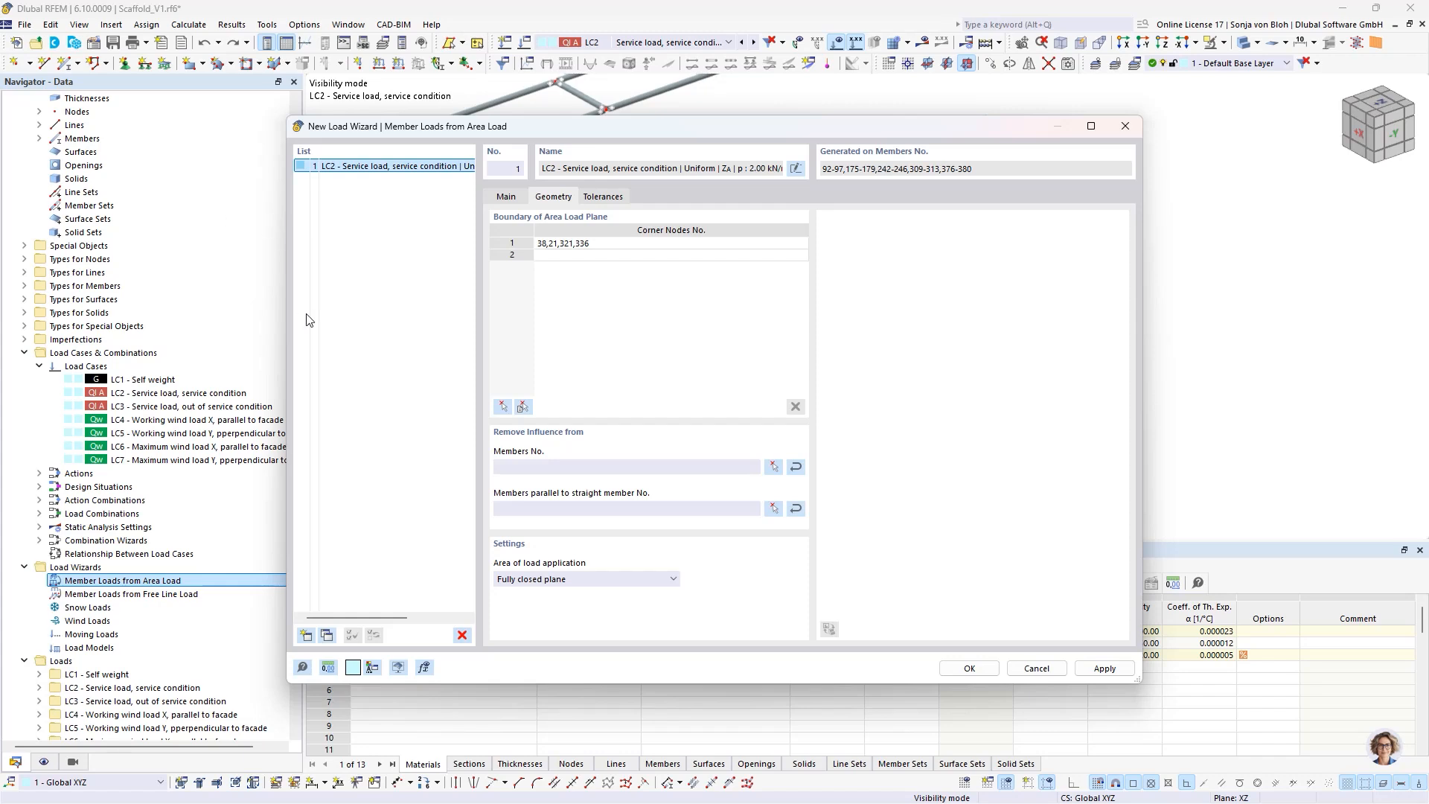
- Remove the influence of all ledgers and transoms on the second level from the area load and apply the load wizard
{"action": "left_click", "coordinate": [775, 468]}
{"action": "scroll", "coordinate": [848, 246], "scroll_direction": "down", "scroll_amount": 3}
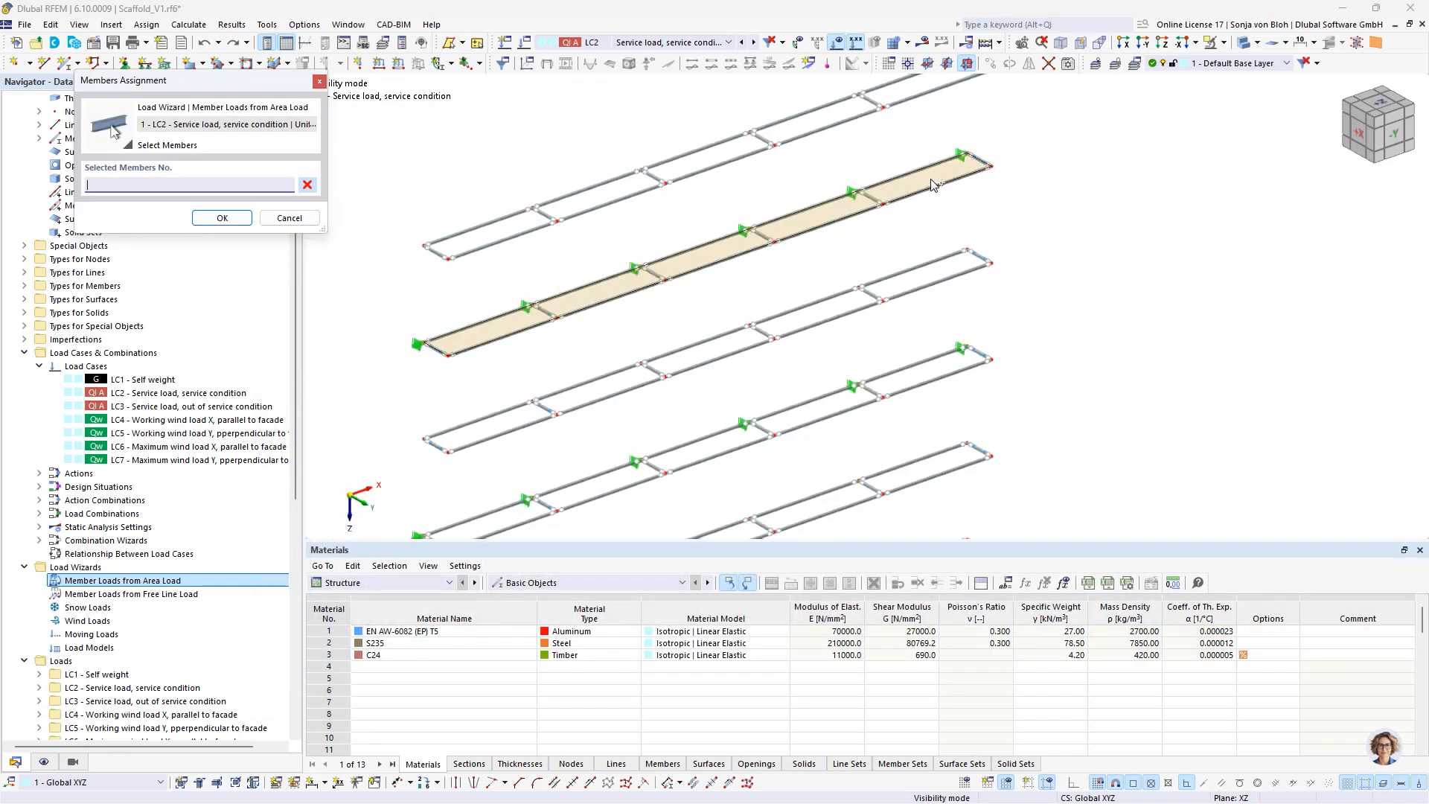
{"action": "middle_click_drag", "start_coordinate": [903, 342], "coordinate": [822, 268], "text": "ctrl"}
{"action": "left_click_drag", "start_coordinate": [530, 181], "coordinate": [1051, 257]}
{"action": "left_click", "coordinate": [248, 218]}
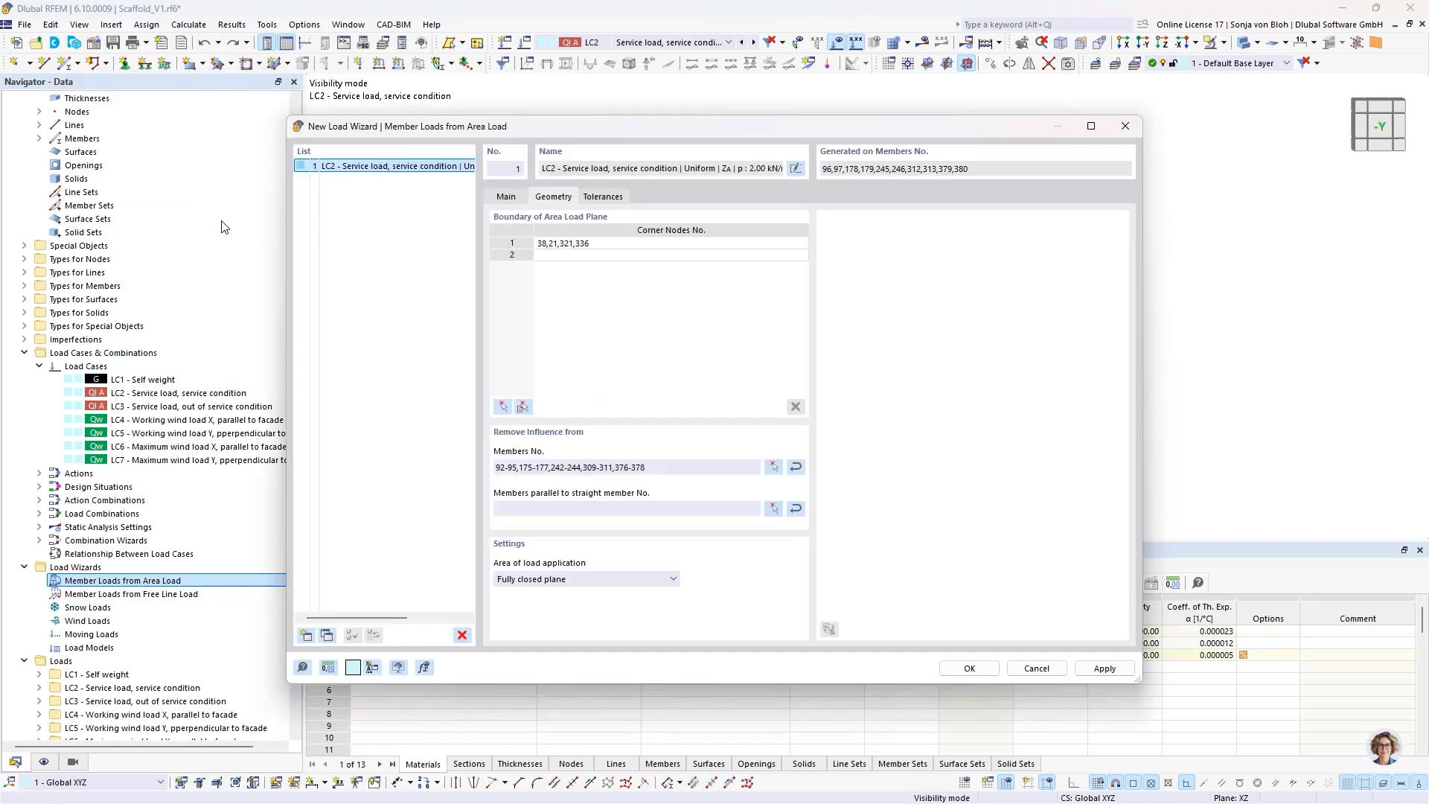
{"action": "left_click", "coordinate": [1106, 668]}
- Add a second area load entry for LC2 with a uniform load magnitude of 1 kN/m²
{"action": "left_click", "coordinate": [306, 635]}
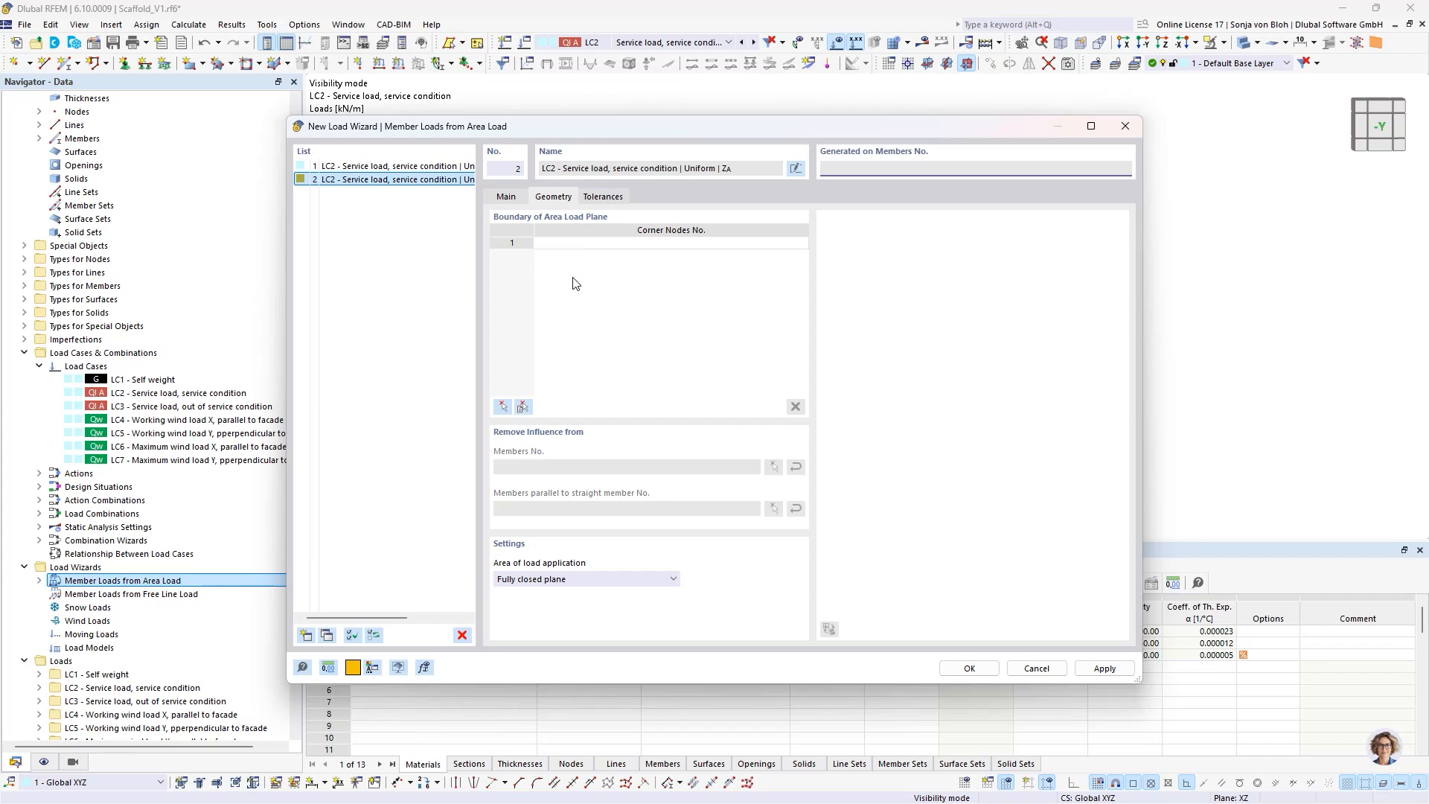
{"action": "left_click", "coordinate": [507, 197]}
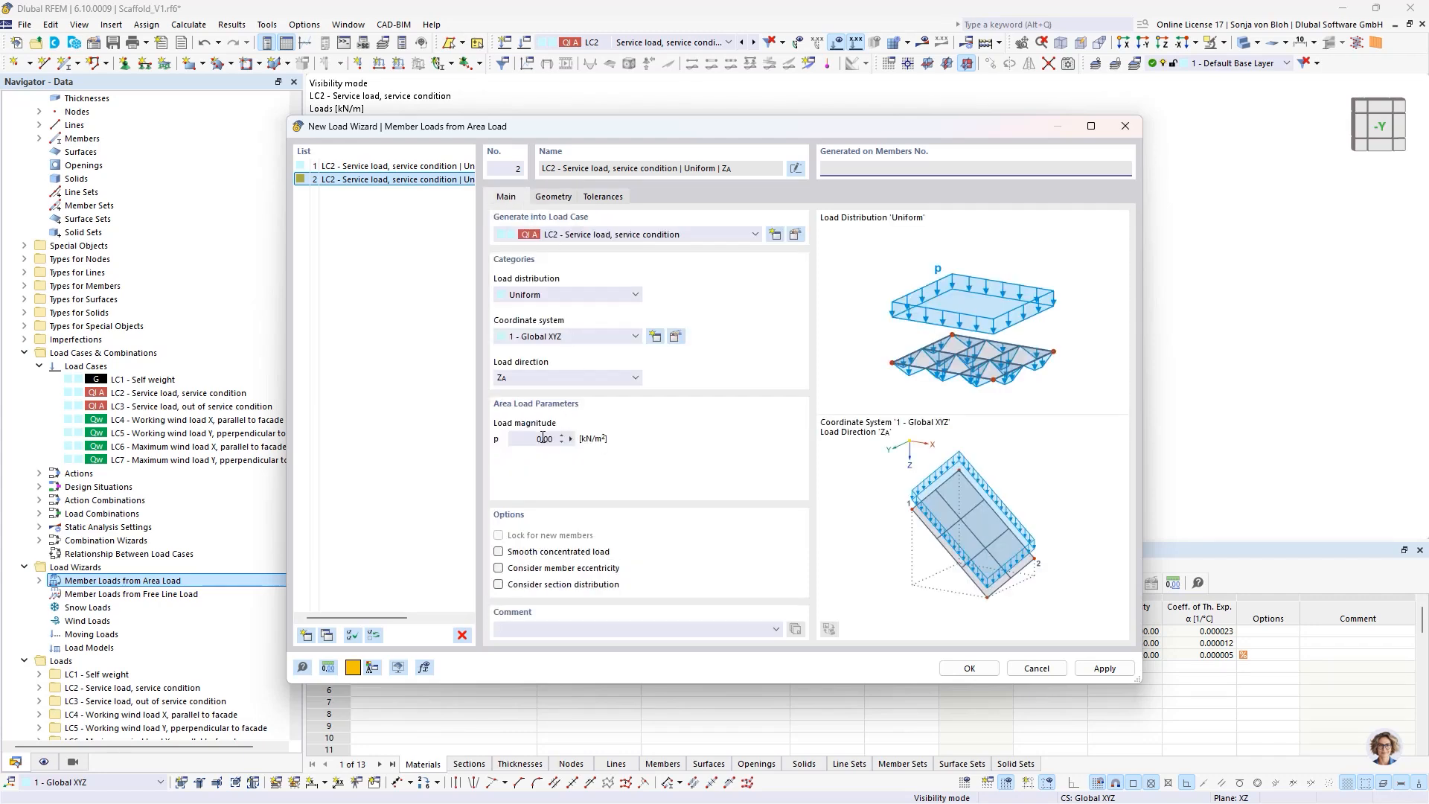
{"action": "left_click", "coordinate": [513, 441]}
{"action": "type", "text": "1"}
- Bound the 1 kN/m² area load on the third level from the top by corner nodes 34, 17, 317 and 332
{"action": "left_click", "coordinate": [560, 198]}
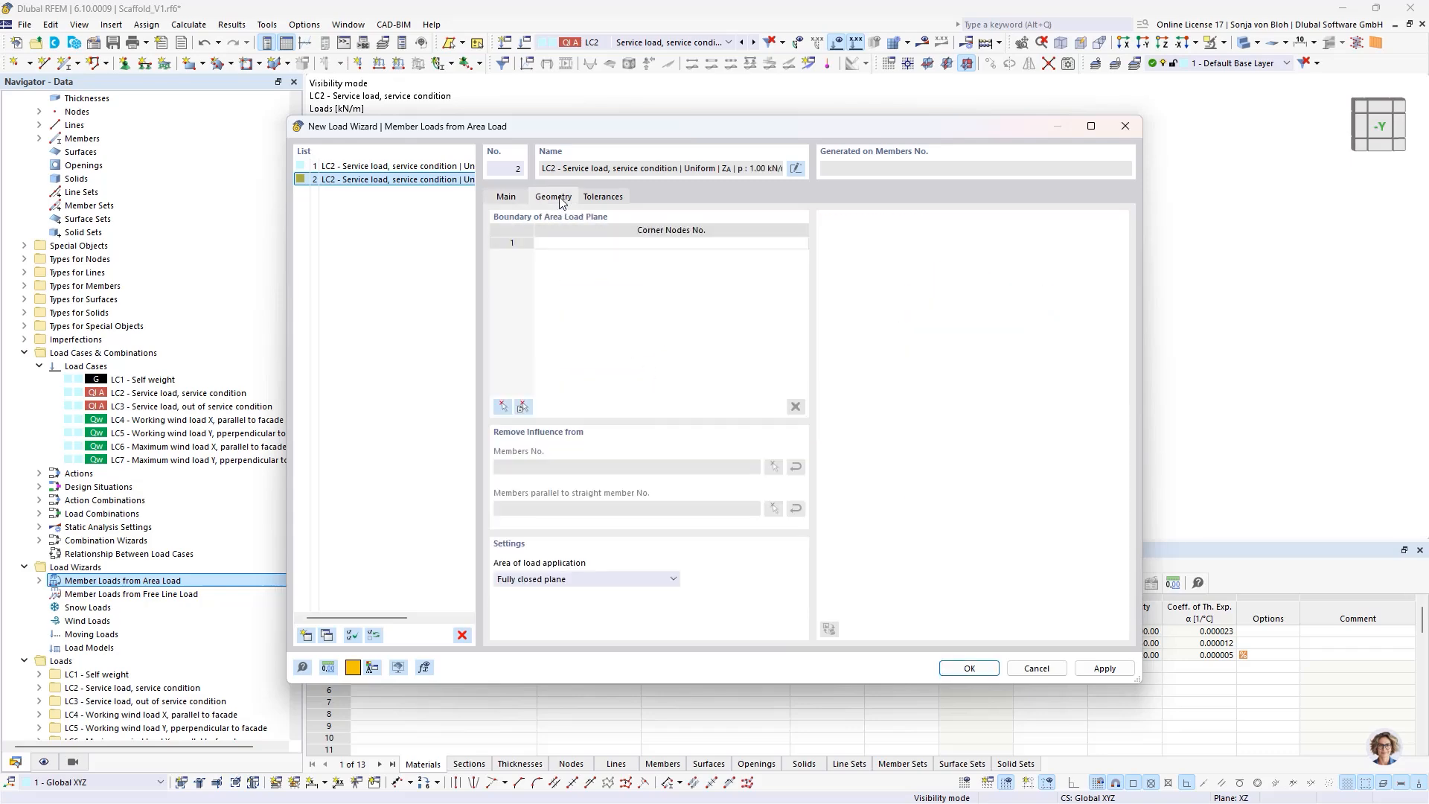
{"action": "left_click", "coordinate": [502, 408]}
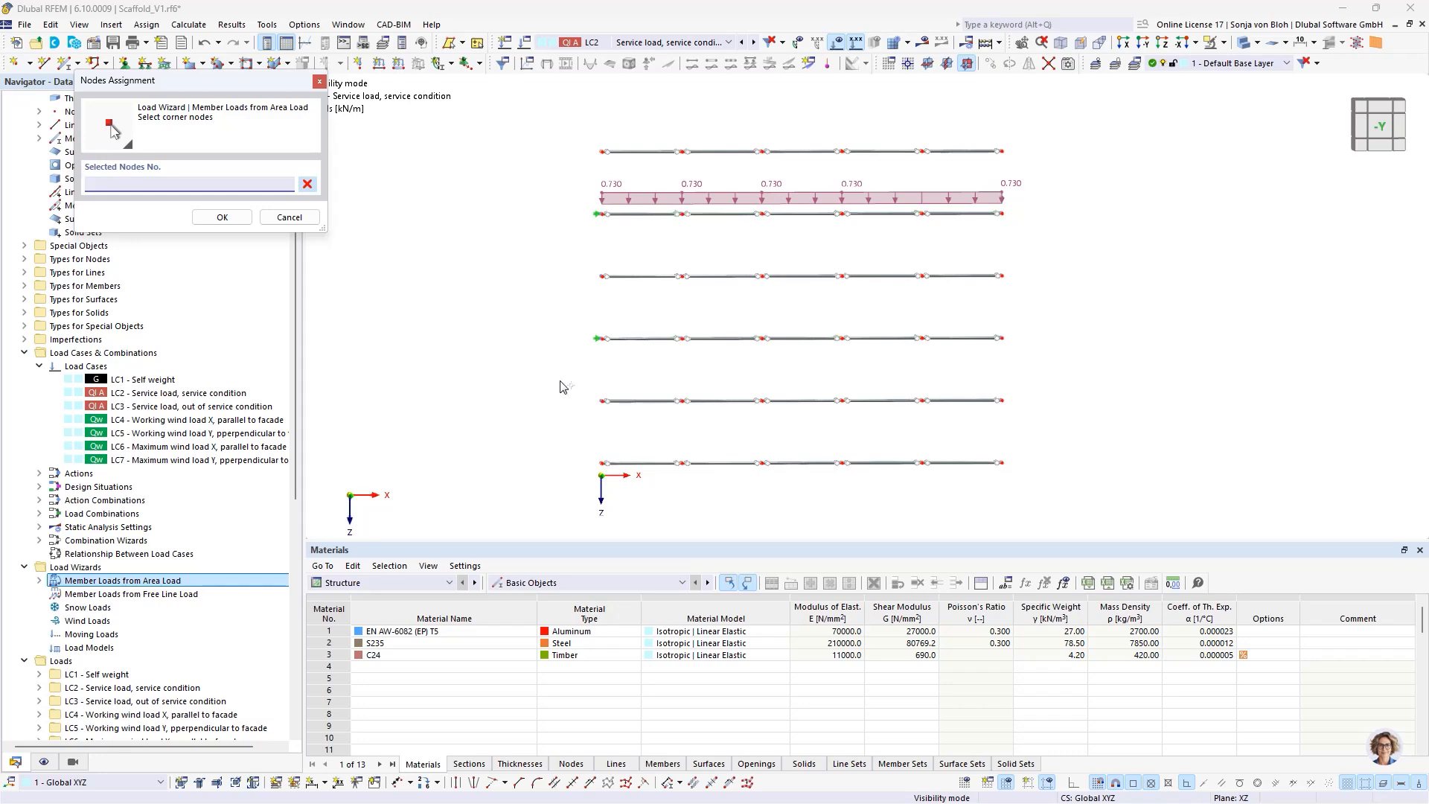
{"action": "scroll", "coordinate": [656, 346], "scroll_direction": "up", "scroll_amount": 3}
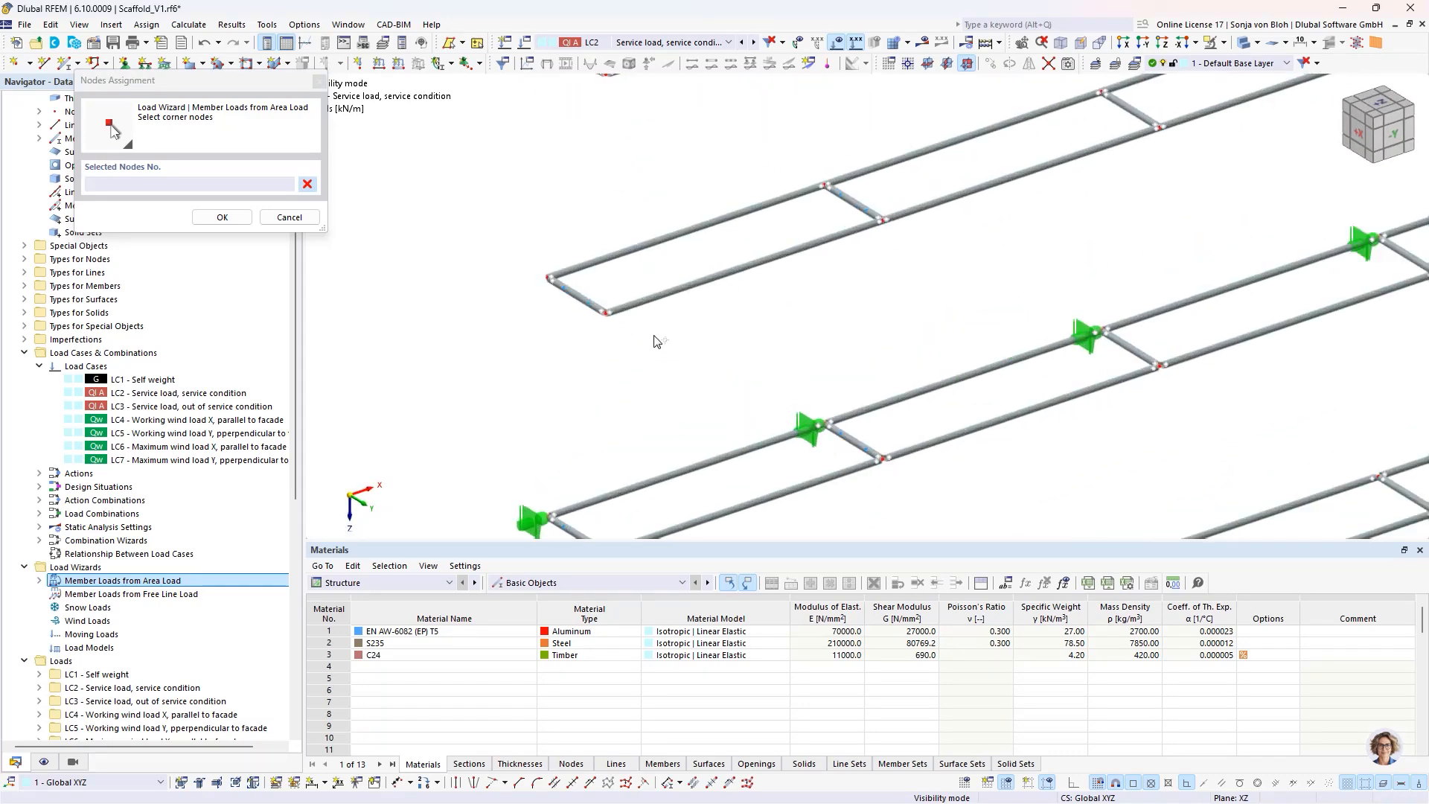
{"action": "left_click", "coordinate": [551, 278]}
{"action": "left_click", "coordinate": [608, 313]}
{"action": "scroll", "coordinate": [960, 246], "scroll_direction": "down", "scroll_amount": 3}
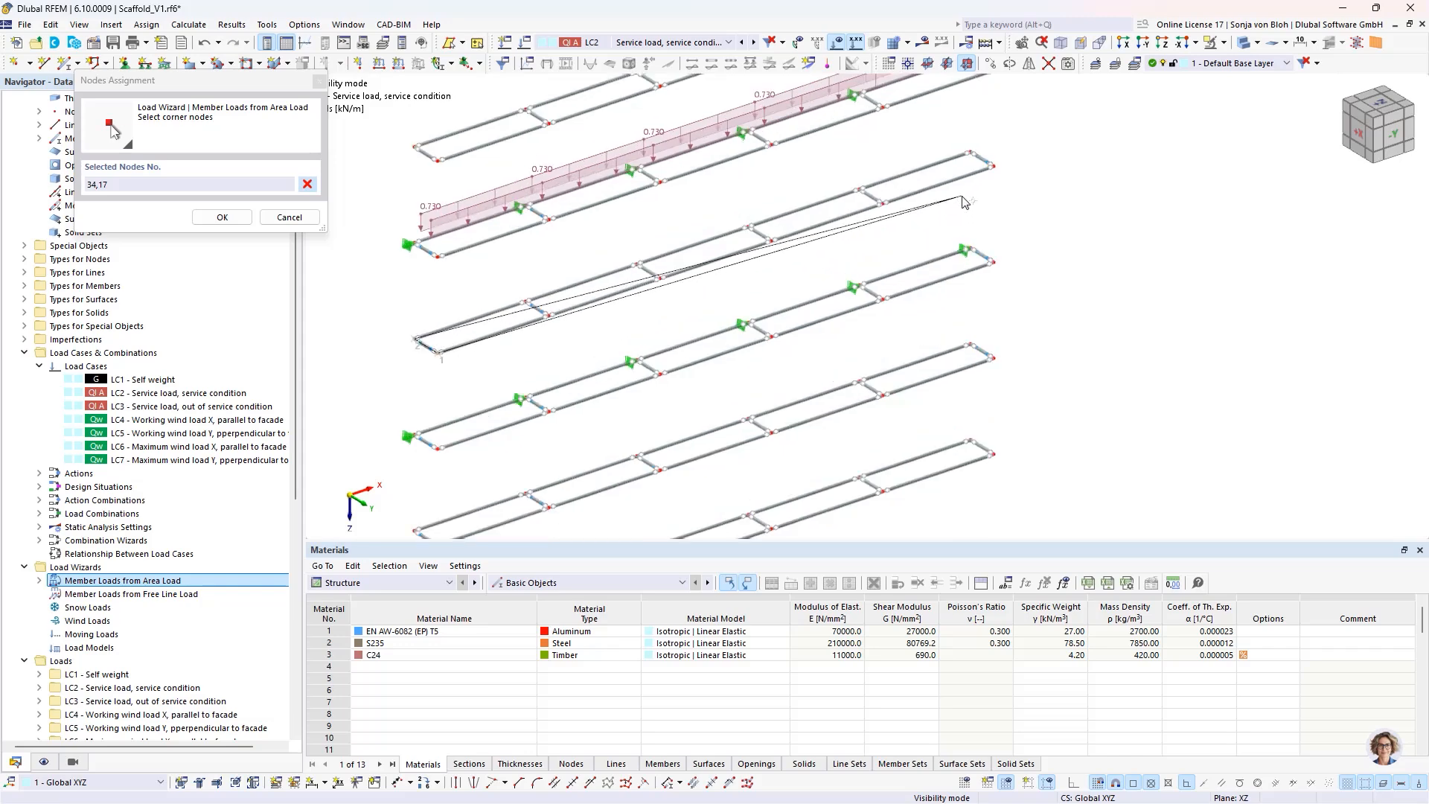
{"action": "scroll", "coordinate": [965, 202], "scroll_direction": "up", "scroll_amount": 3}
{"action": "left_click", "coordinate": [1028, 139]}
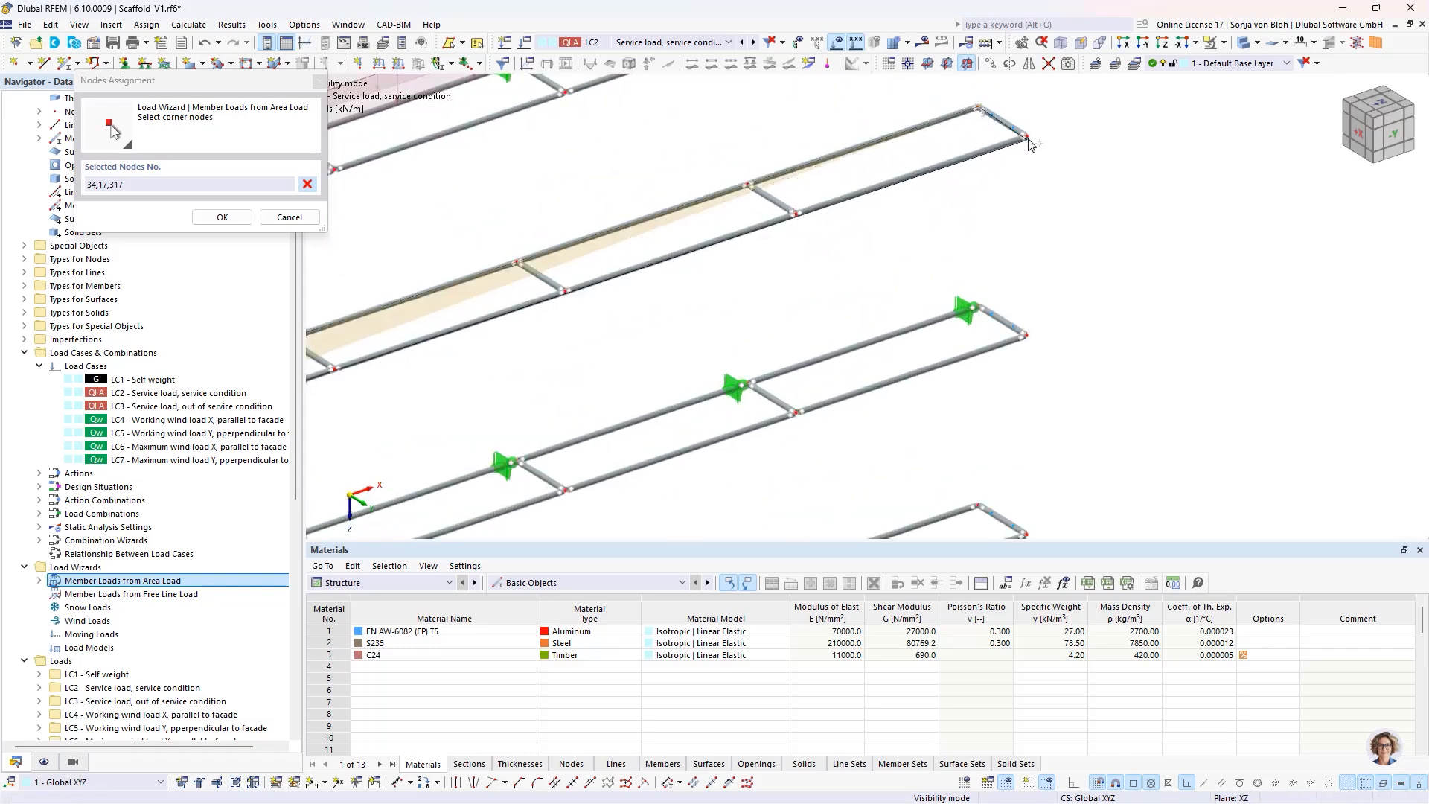
{"action": "left_click", "coordinate": [978, 108]}
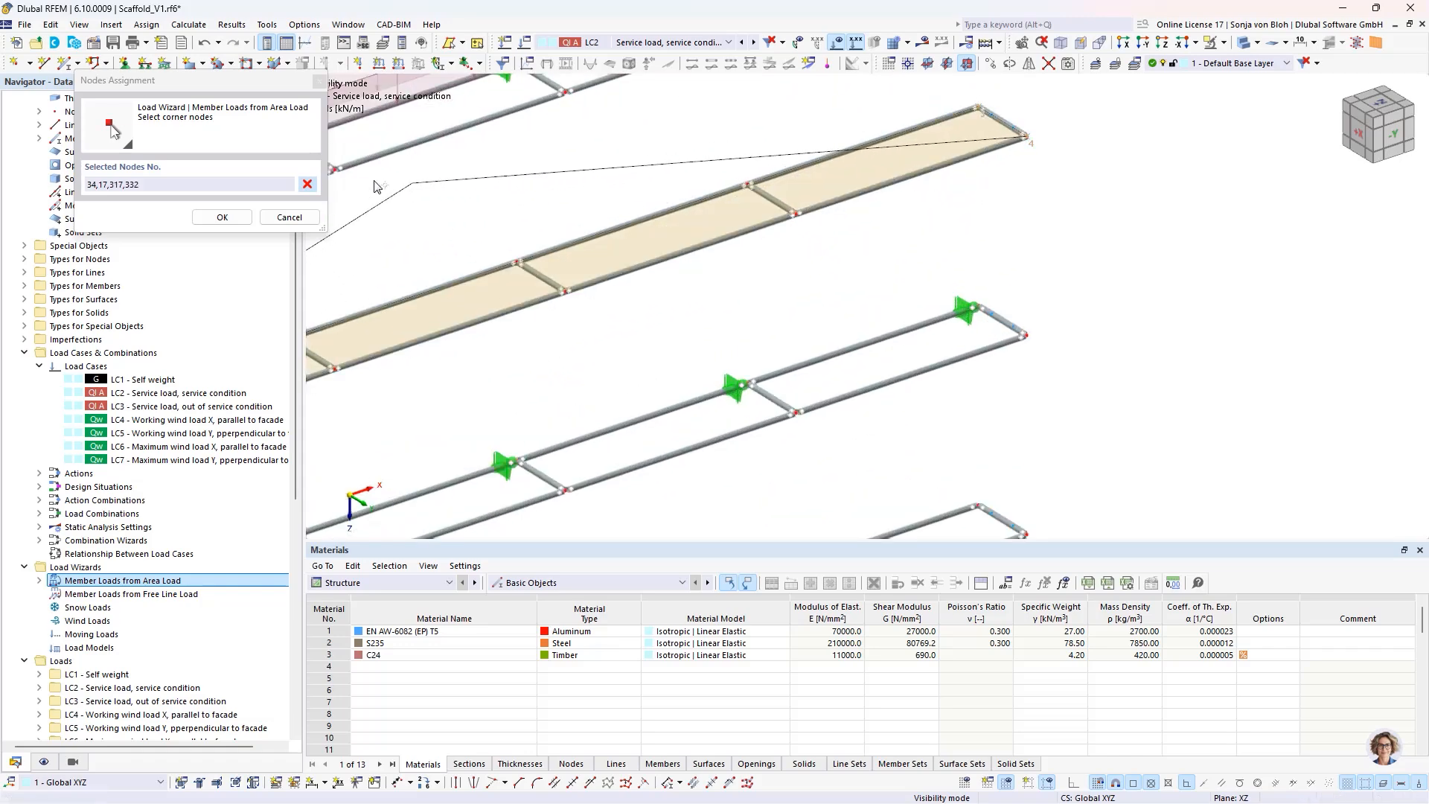
{"action": "left_click", "coordinate": [222, 217]}
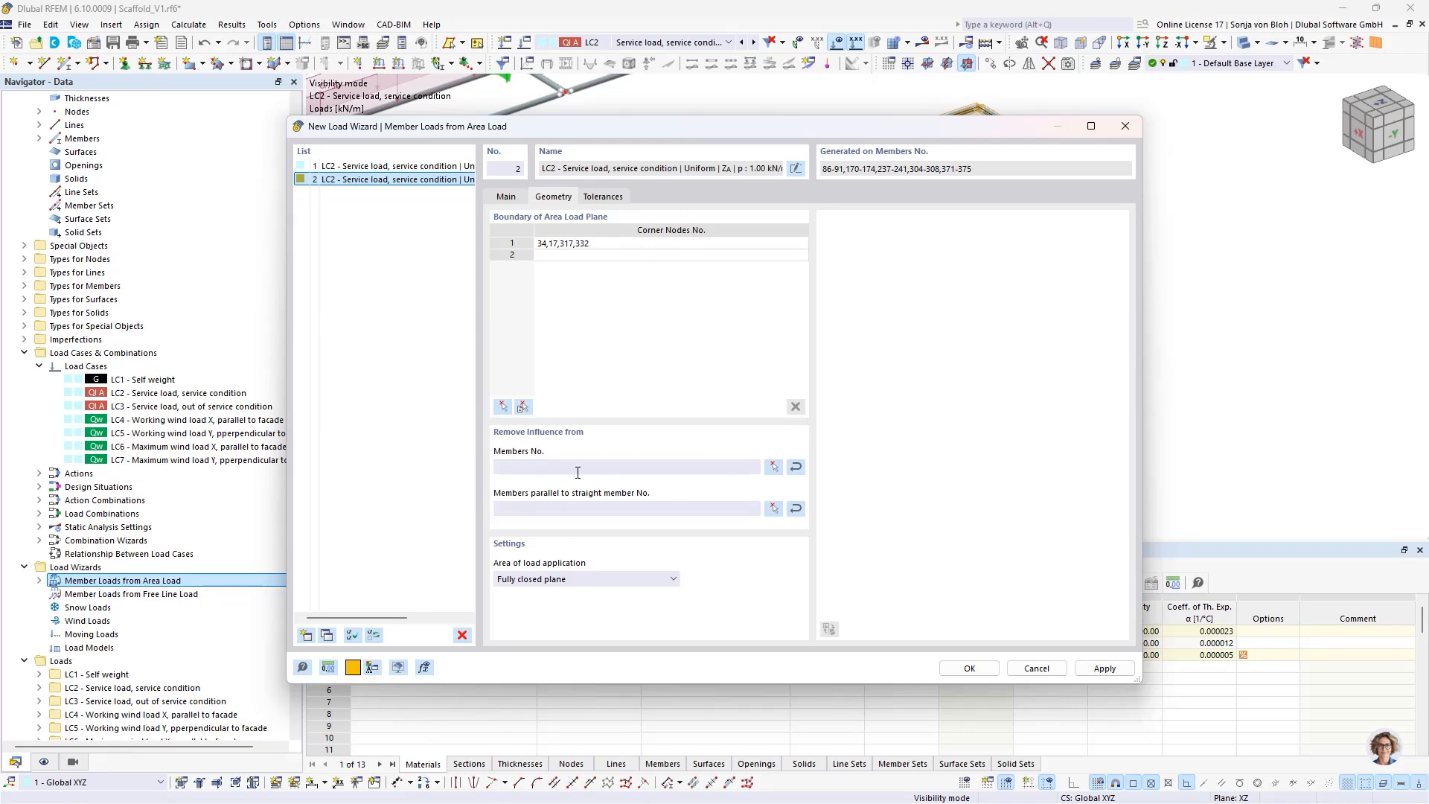
- Exclude the third level's ledgers and transoms from the influence of the 1 kN/m² area load
{"action": "left_click", "coordinate": [773, 468]}
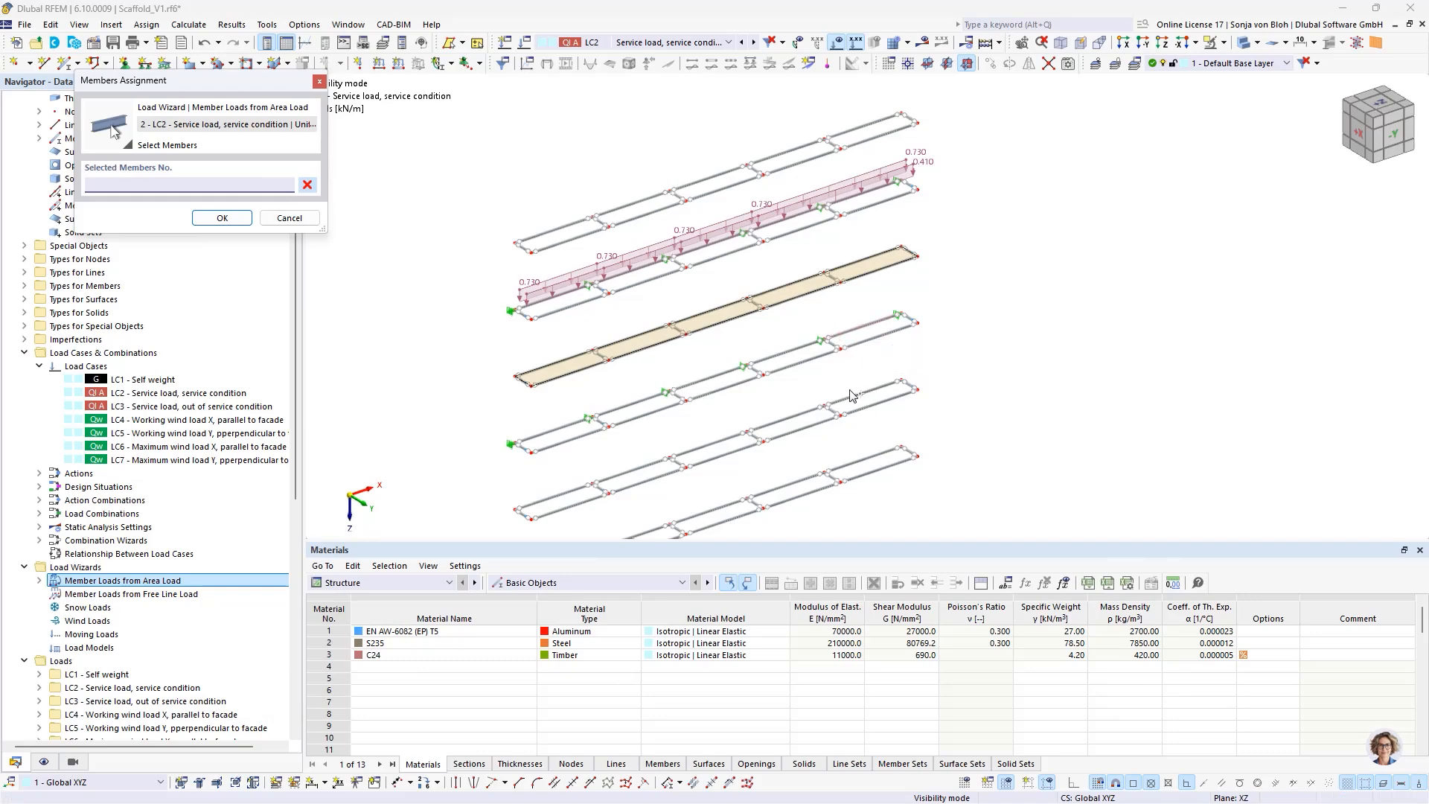
{"action": "middle_click_drag", "start_coordinate": [850, 390], "coordinate": [746, 321], "text": "ctrl"}
{"action": "left_click_drag", "start_coordinate": [419, 283], "coordinate": [1027, 348]}
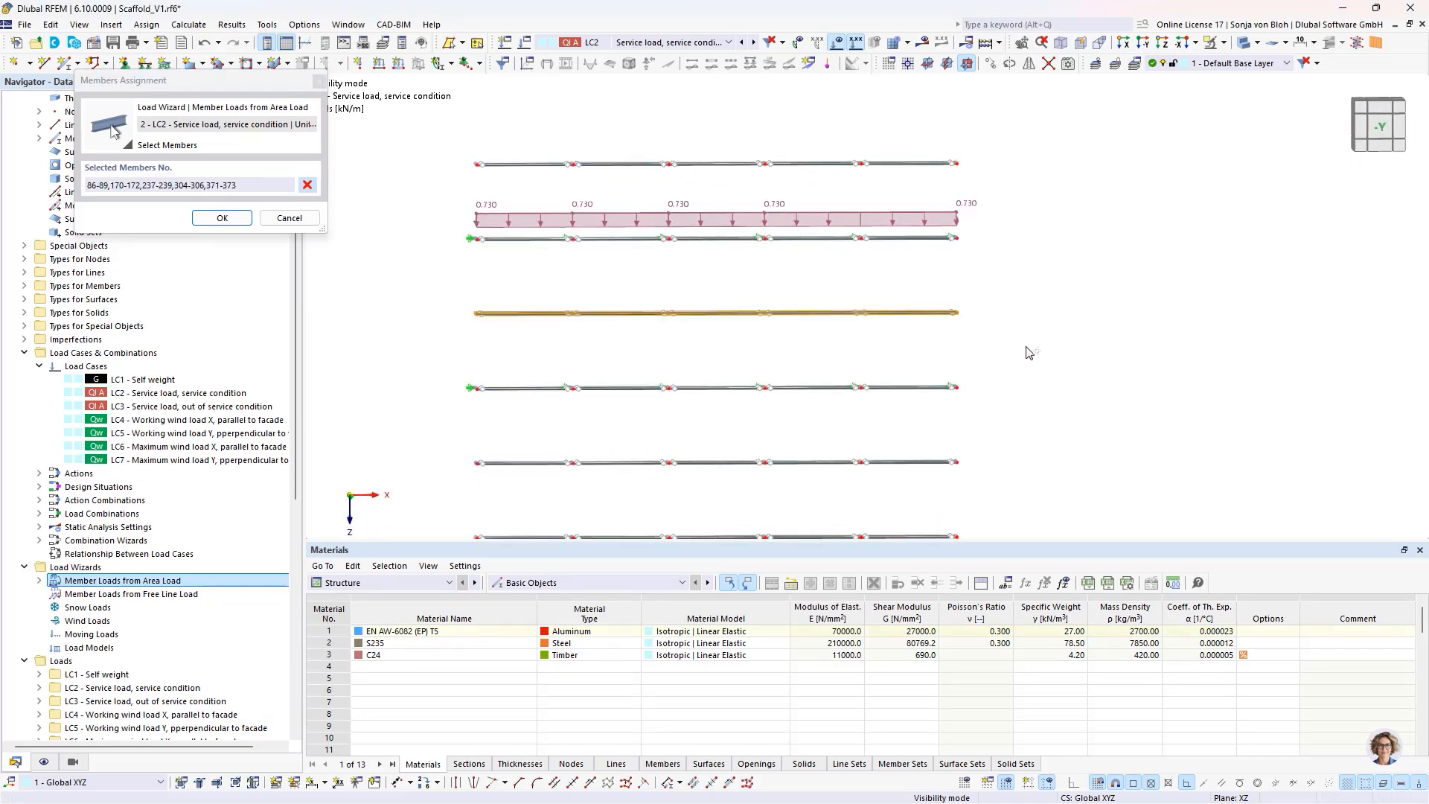
{"action": "left_click", "coordinate": [220, 218]}
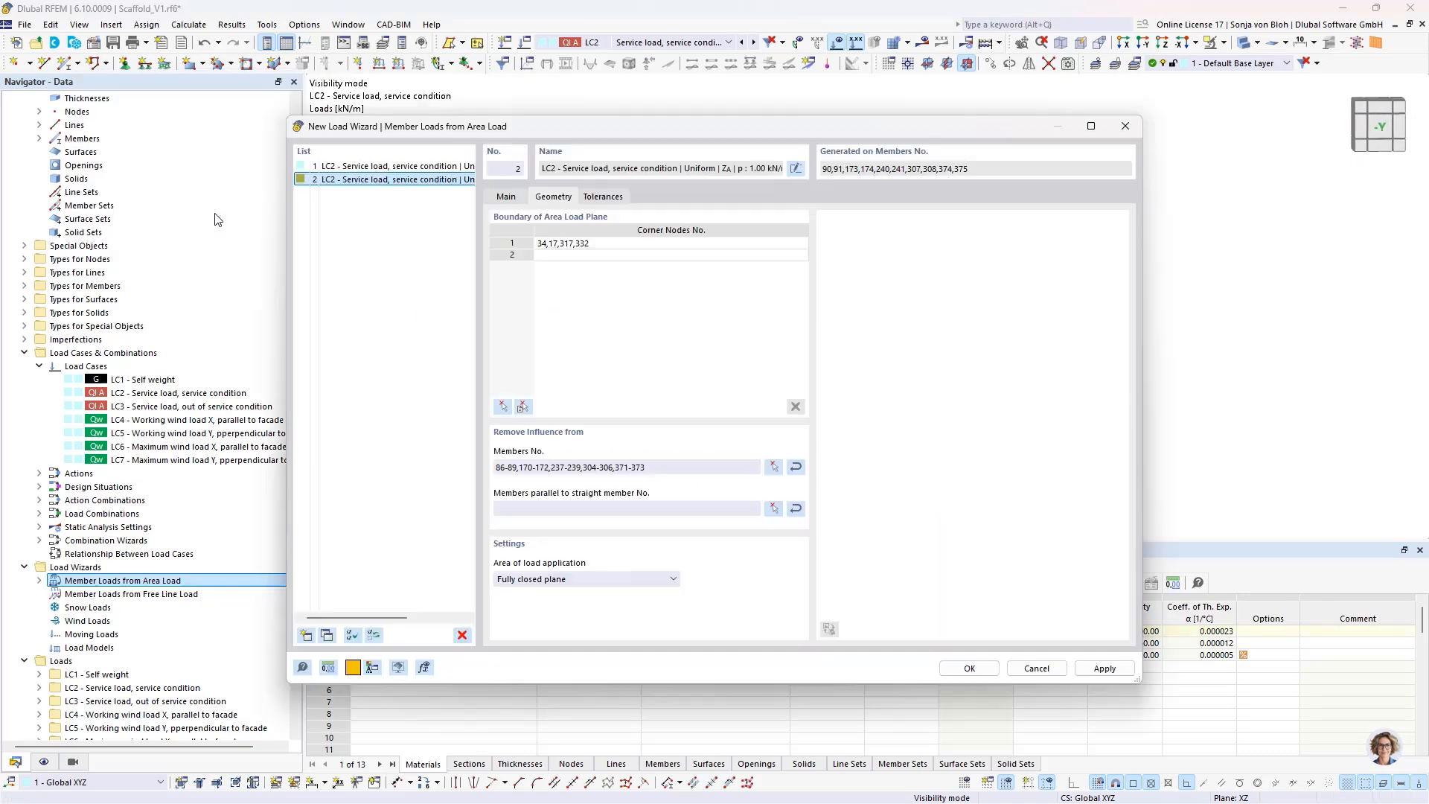
- Confirm the area load wizards and turn off the separate display of their generated member loads
{"action": "left_click", "coordinate": [984, 673]}
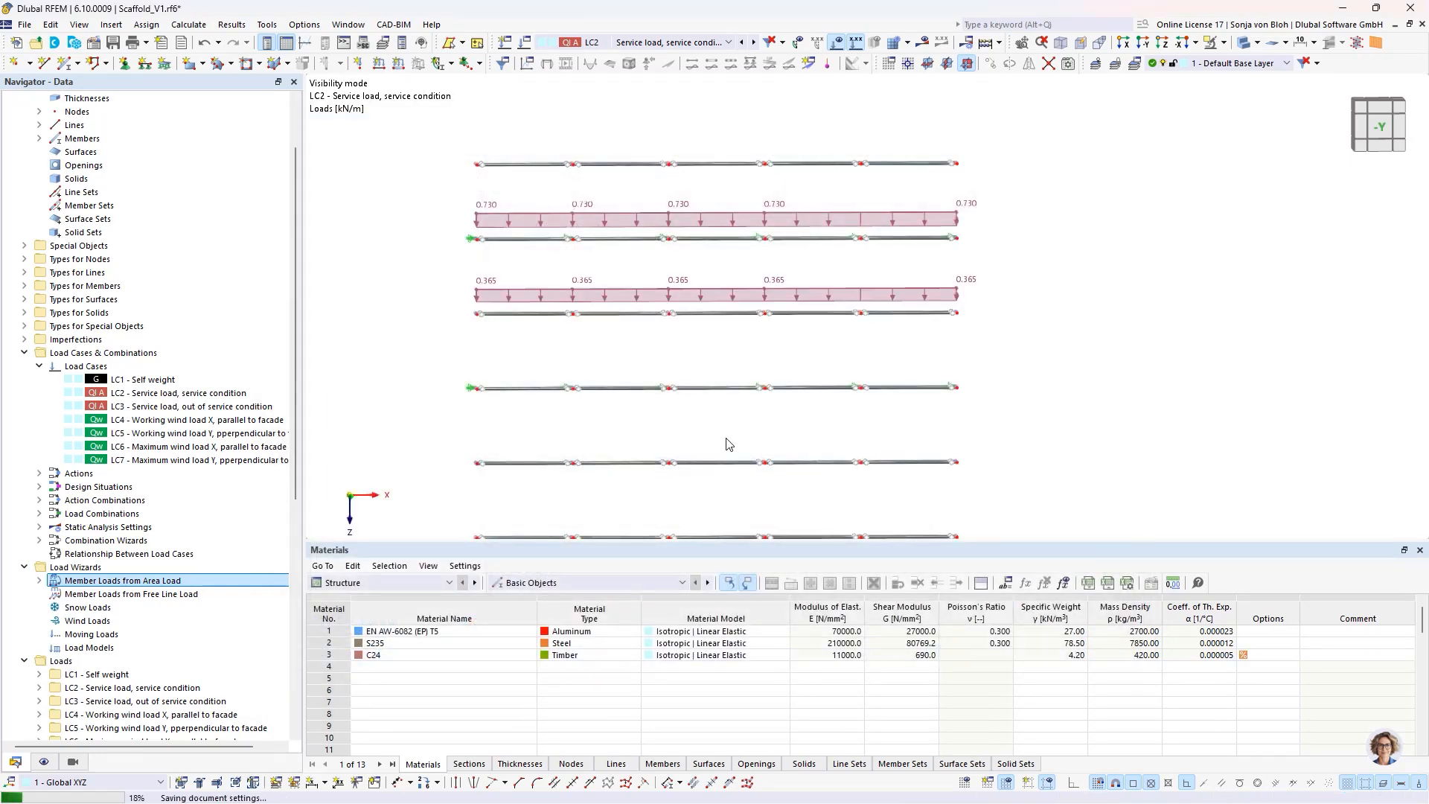
{"action": "middle_click_drag", "start_coordinate": [607, 392], "coordinate": [574, 424], "text": "ctrl"}
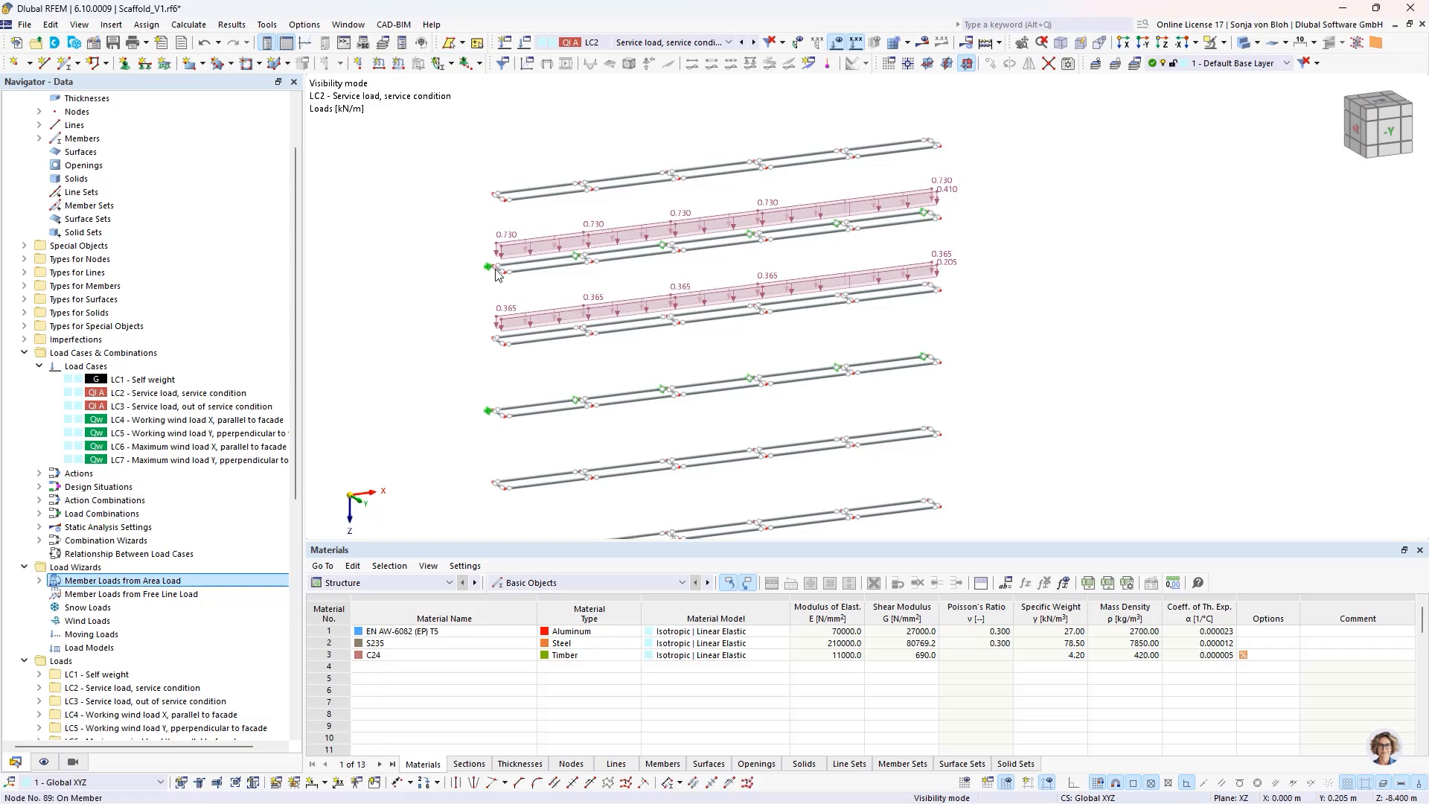
{"action": "scroll", "coordinate": [497, 273], "scroll_direction": "up", "scroll_amount": 3}
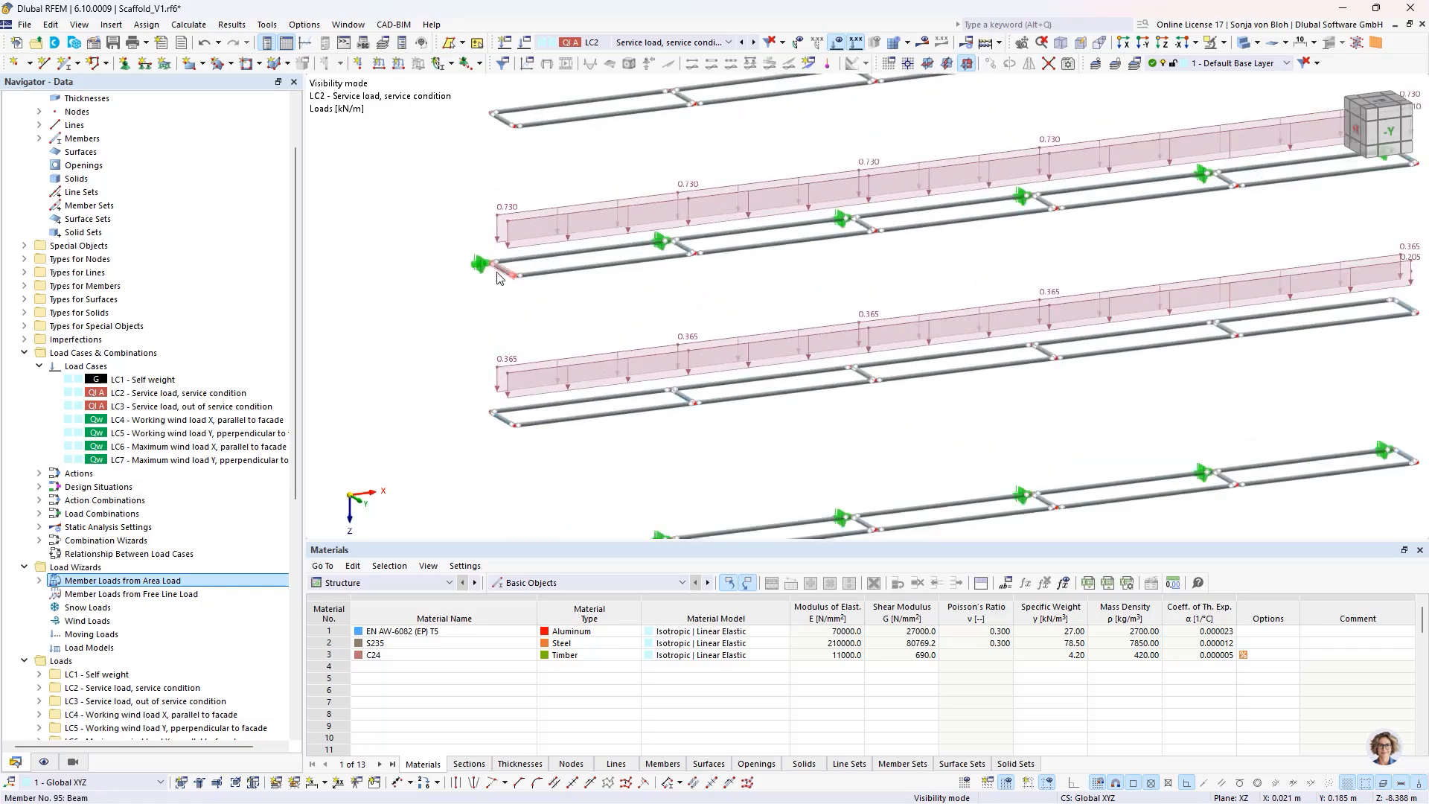
{"action": "right_click", "coordinate": [531, 378]}
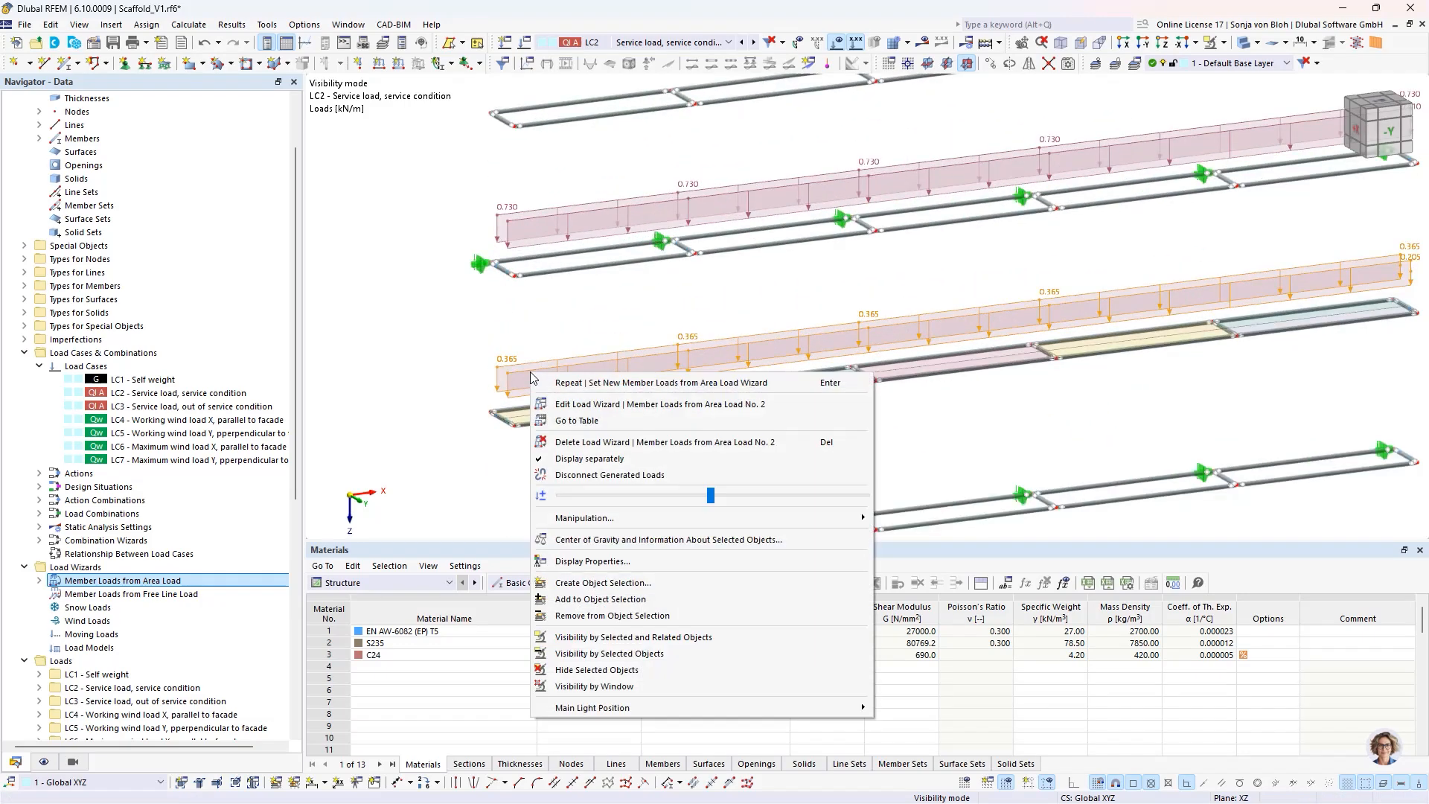
{"action": "left_click", "coordinate": [585, 460]}
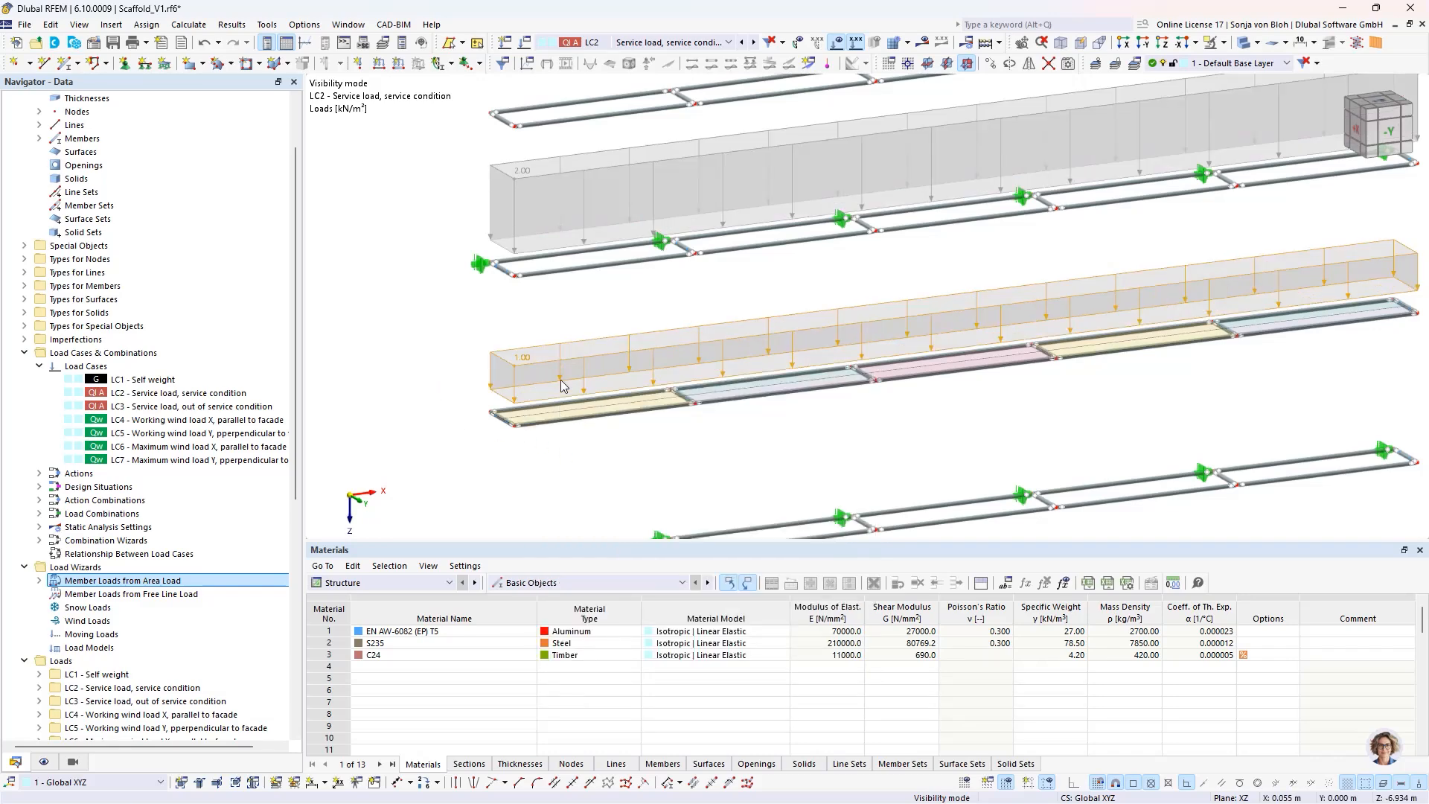
{"action": "right_click", "coordinate": [536, 364]}
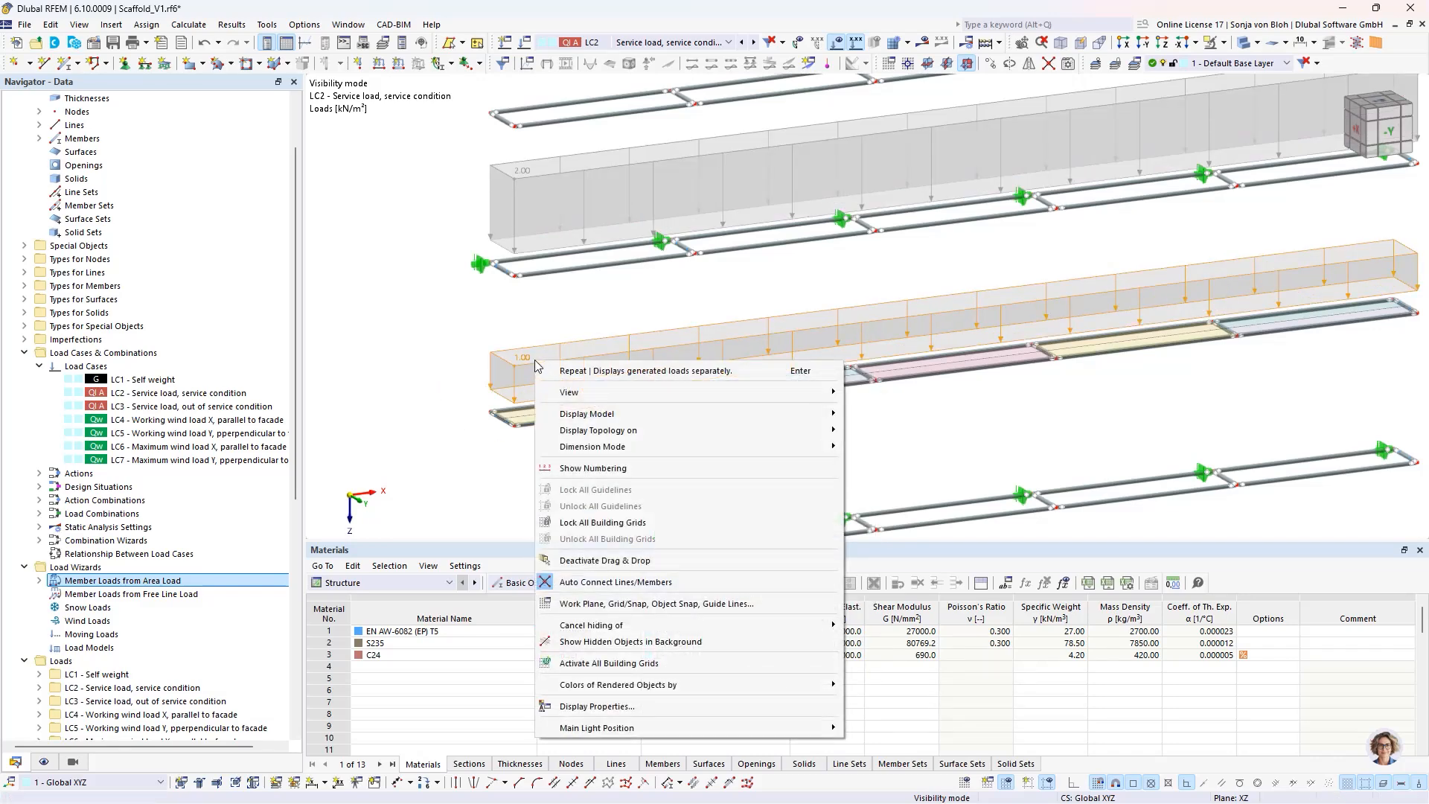
{"action": "left_click", "coordinate": [455, 372]}
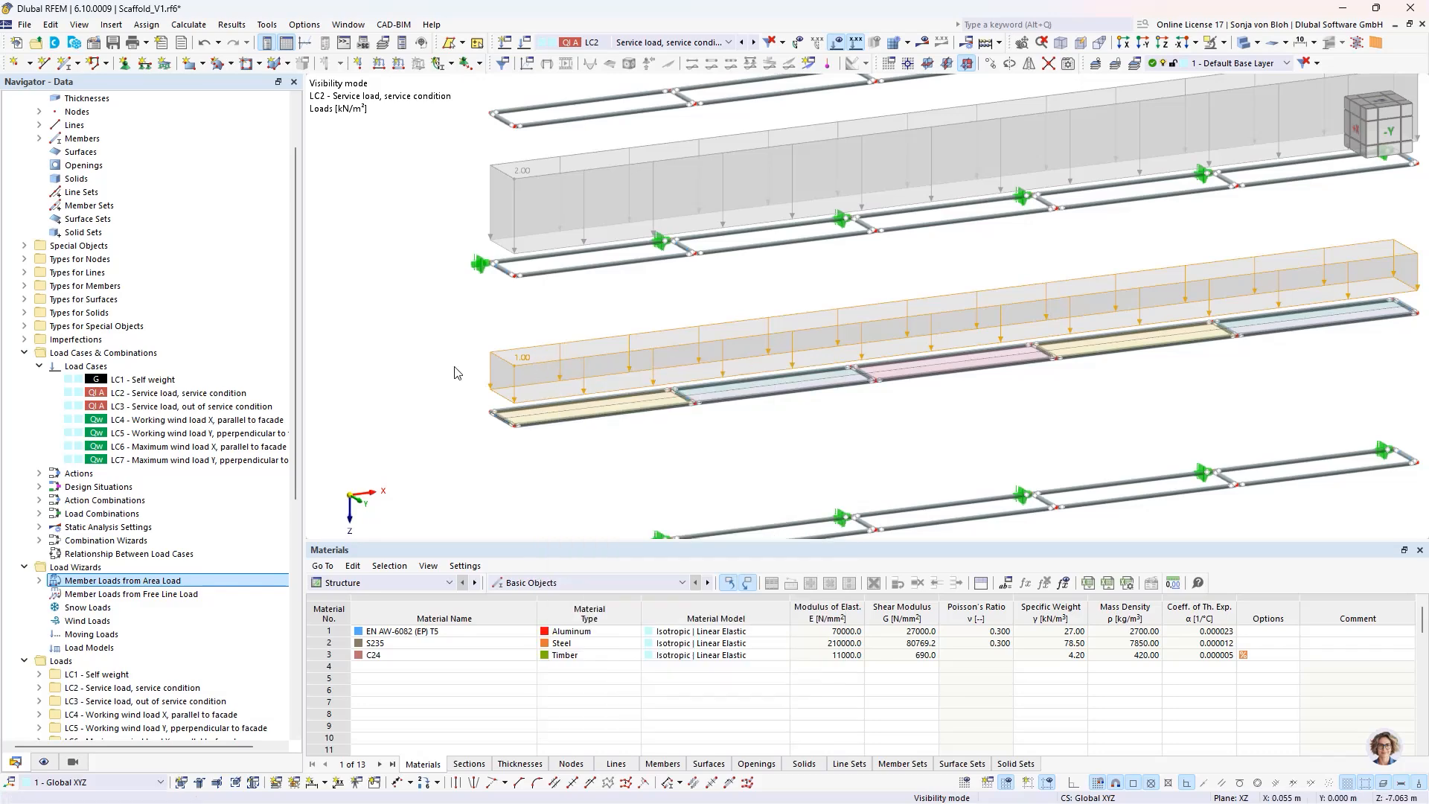
{"action": "scroll", "coordinate": [458, 354], "scroll_direction": "down", "scroll_amount": 3}
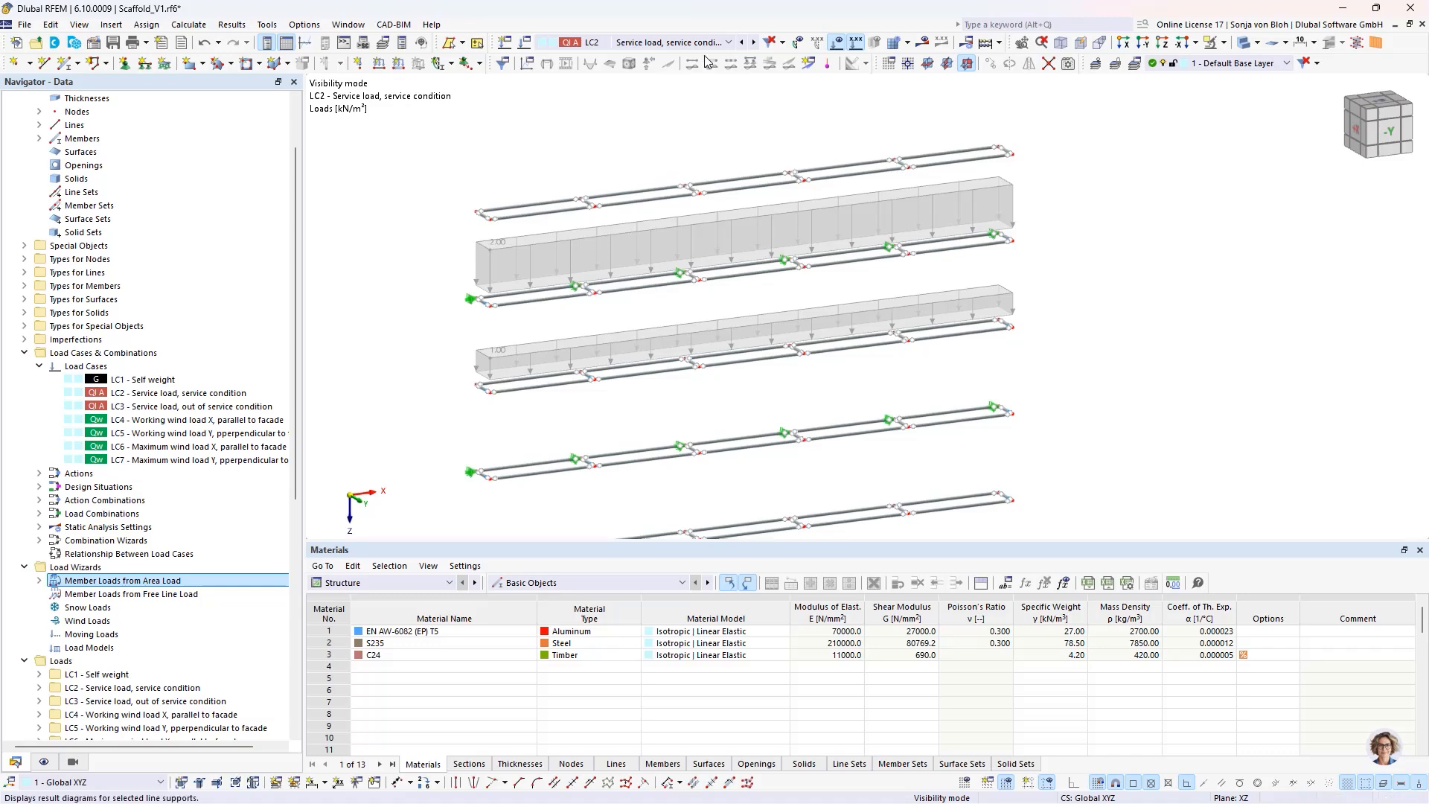
- Activate LC3, service load out of service condition, and duplicate the 2 kN/m² area load wizard entry
{"action": "left_click", "coordinate": [729, 43]}
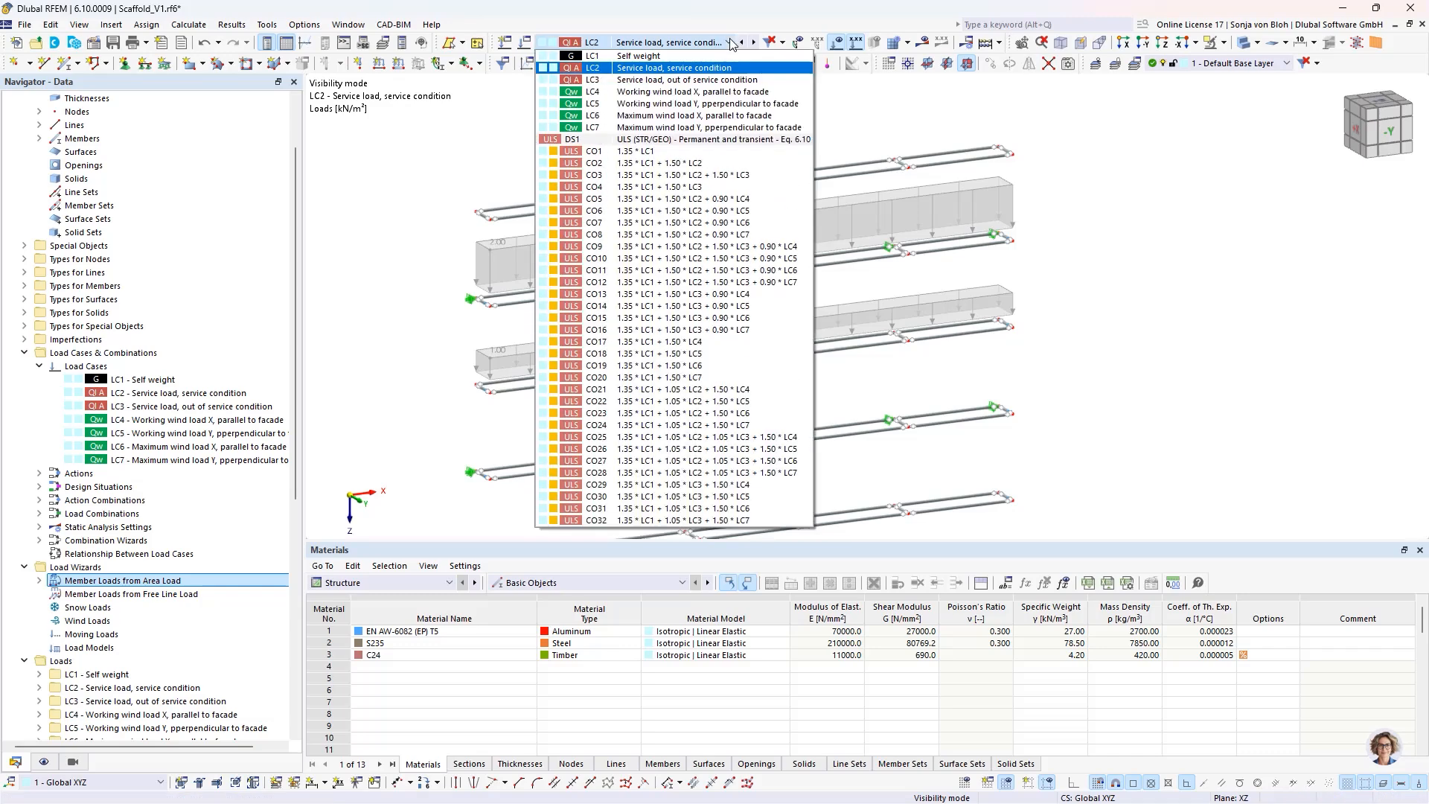
{"action": "left_click", "coordinate": [654, 81]}
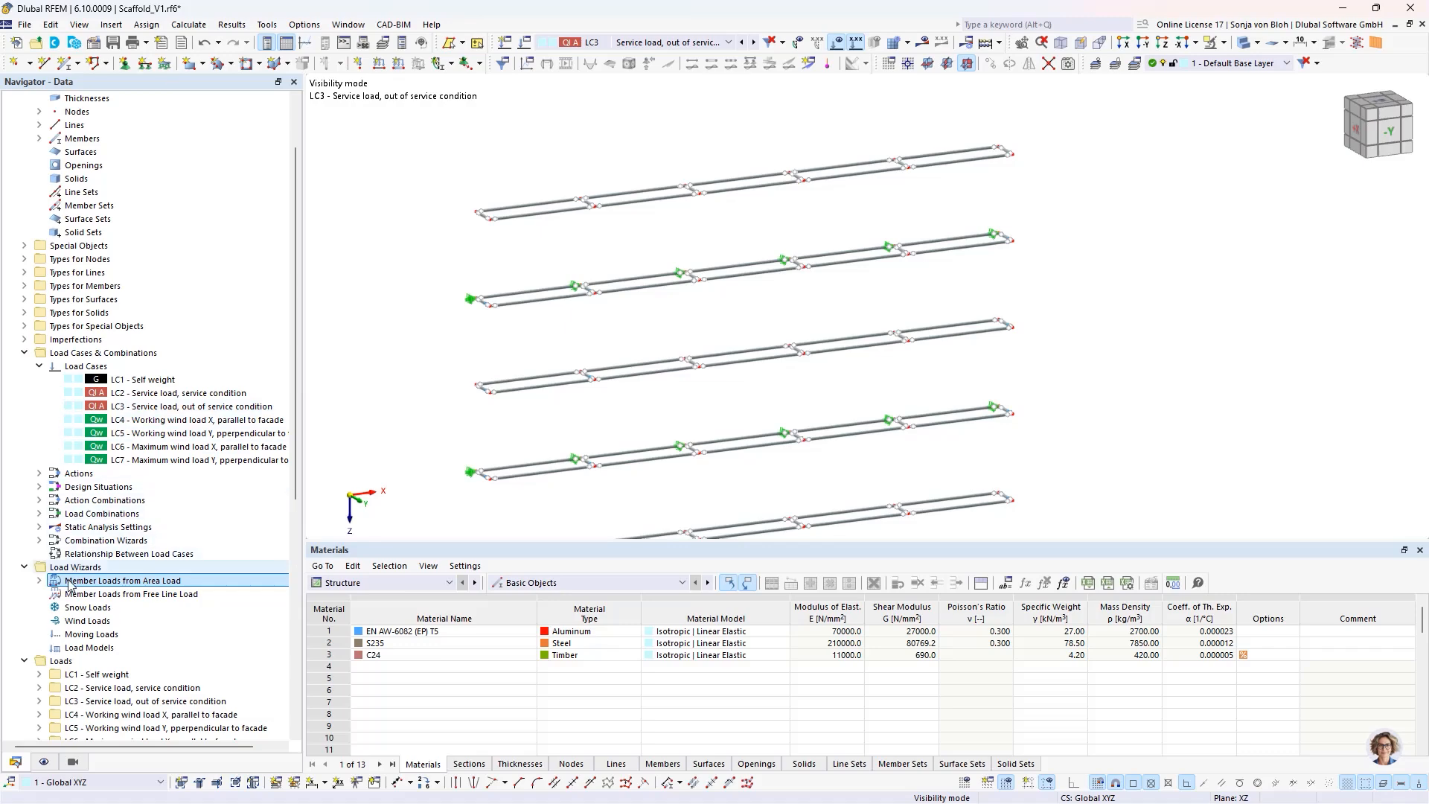
{"action": "left_click", "coordinate": [39, 581]}
{"action": "double_click", "coordinate": [116, 594]}
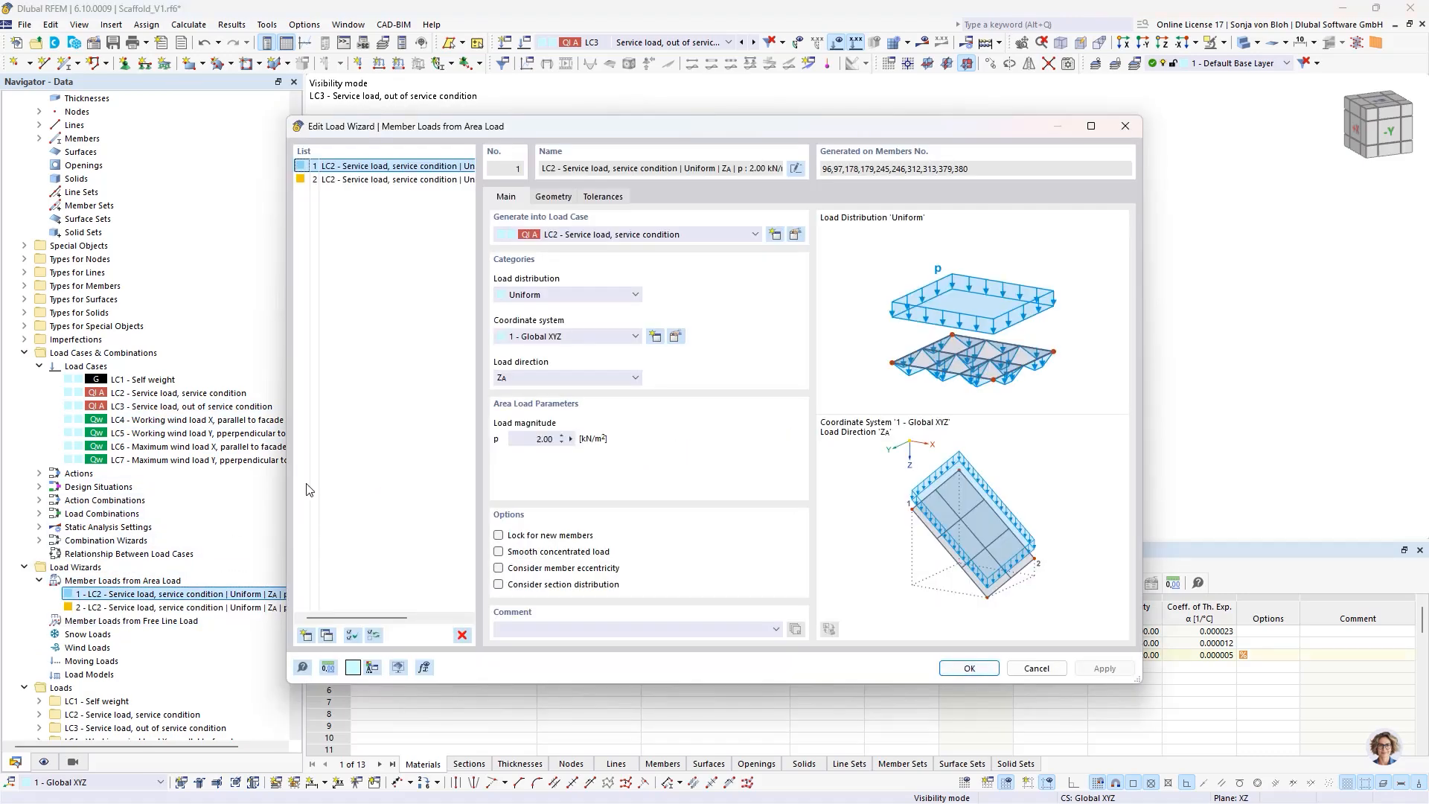
{"action": "left_click", "coordinate": [327, 635]}
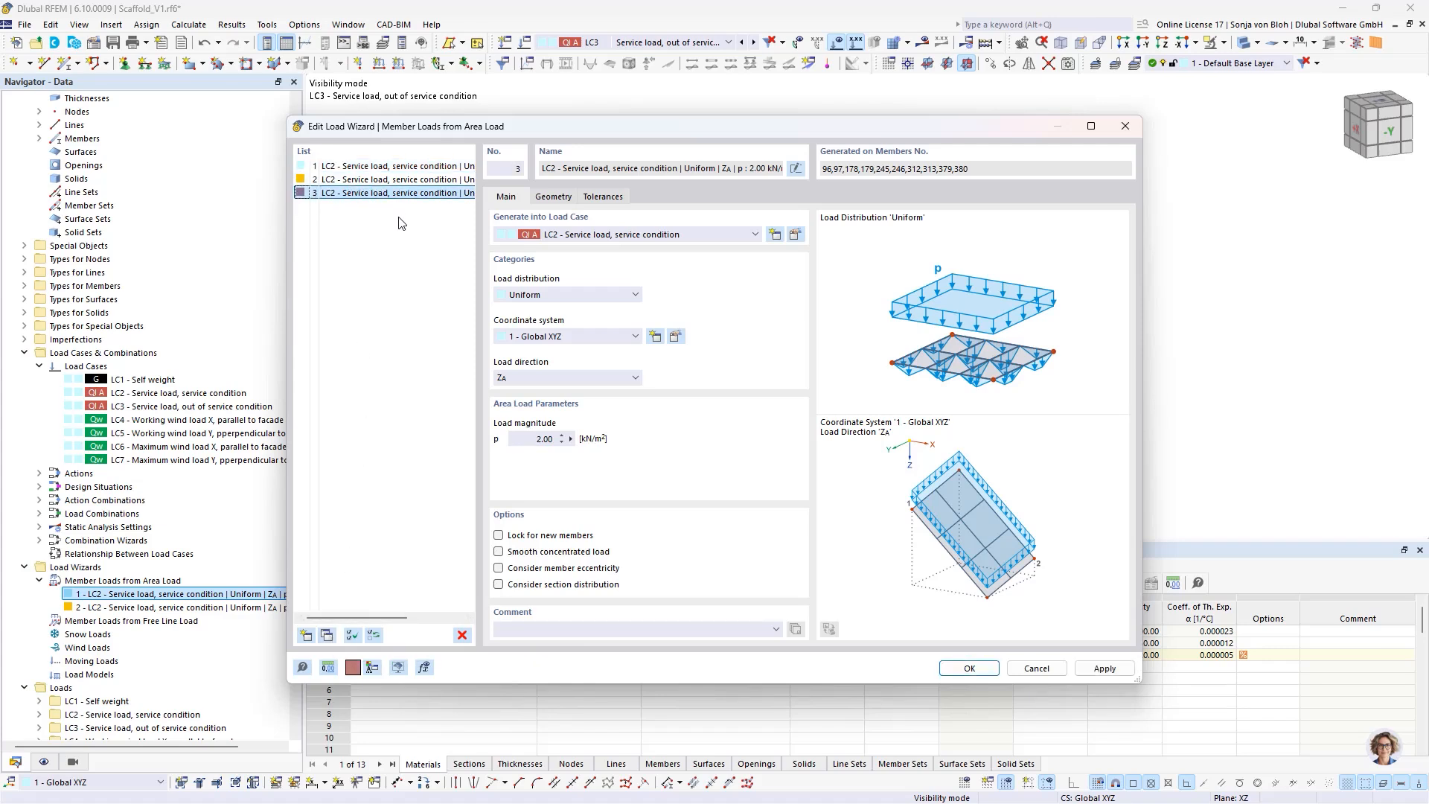
- Set the duplicated area load's magnitude to 0.5 kN/m² and generate it into LC3, service load out of service condition
{"action": "left_click", "coordinate": [521, 439]}
{"action": "type", "text": "0,5"}
{"action": "left_click", "coordinate": [715, 239]}
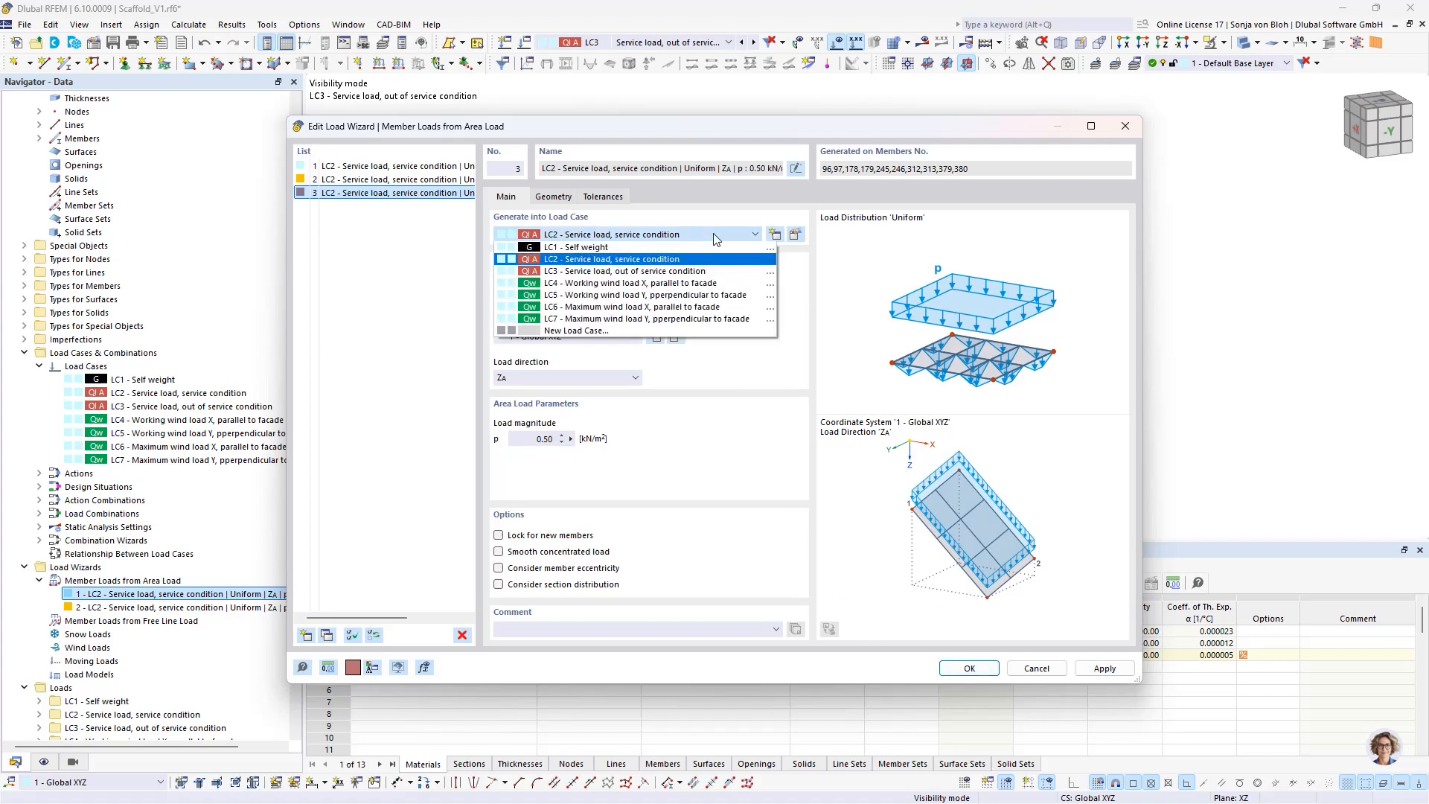
{"action": "left_click", "coordinate": [647, 272]}
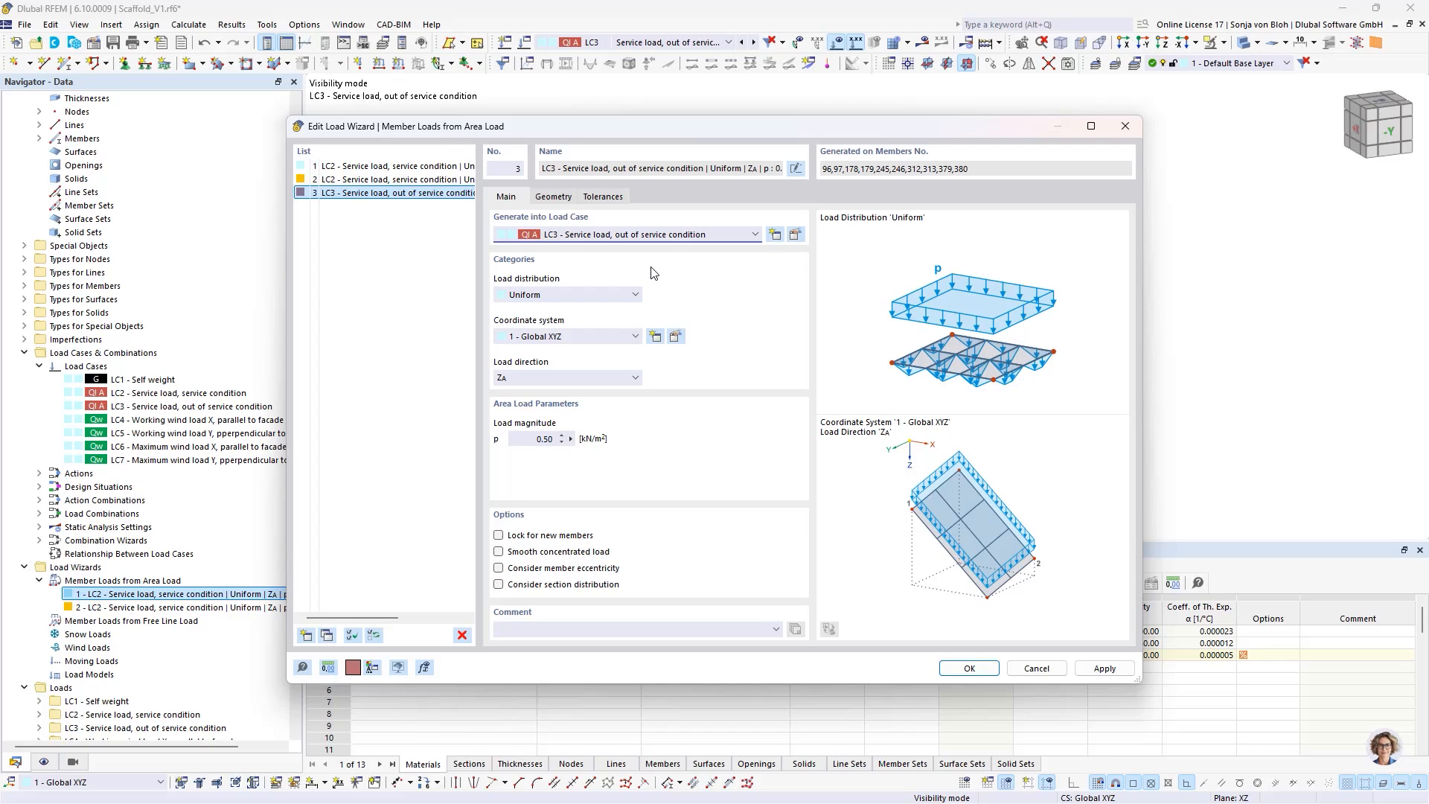
{"action": "left_click", "coordinate": [976, 669]}
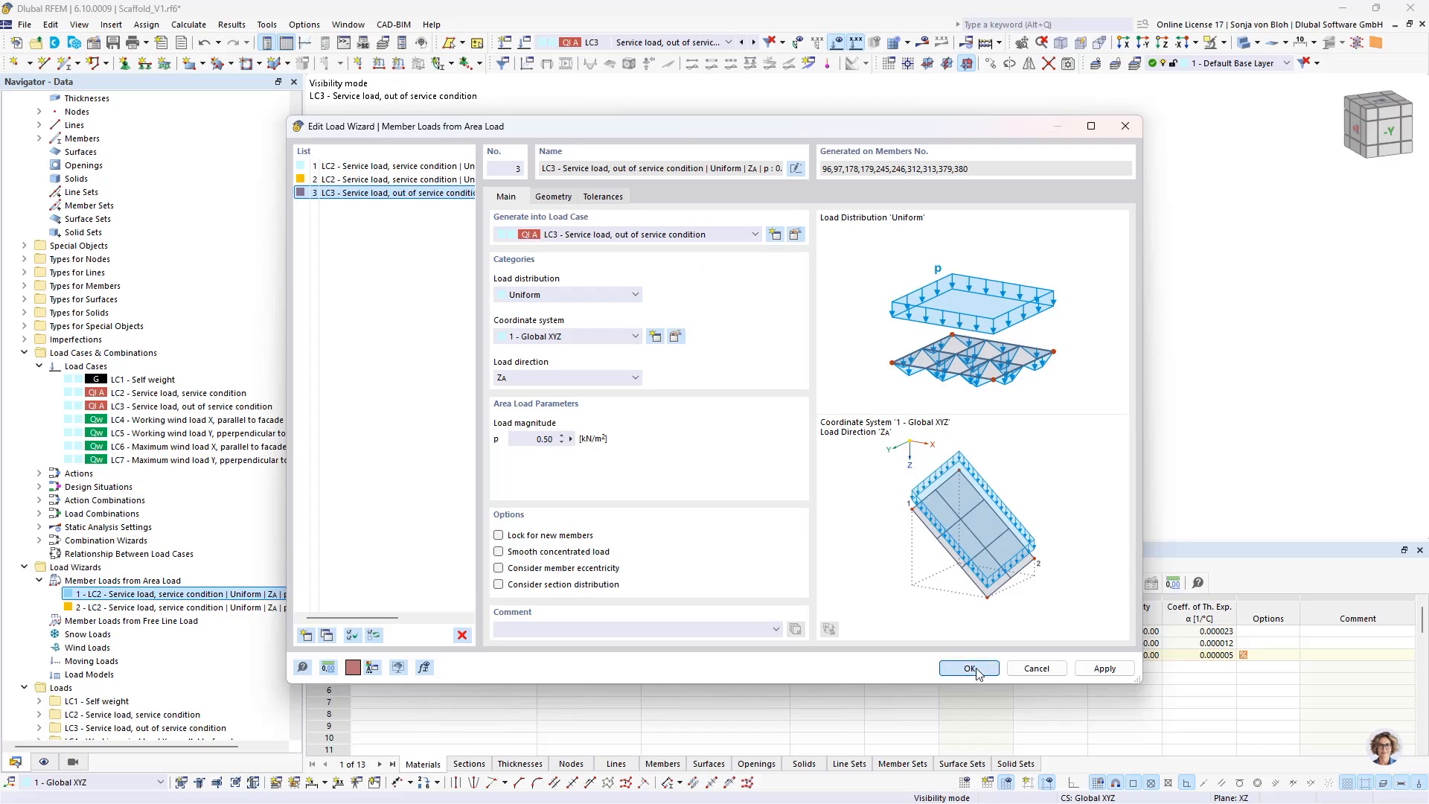
{"action": "scroll", "coordinate": [581, 348], "scroll_direction": "down", "scroll_amount": 1}
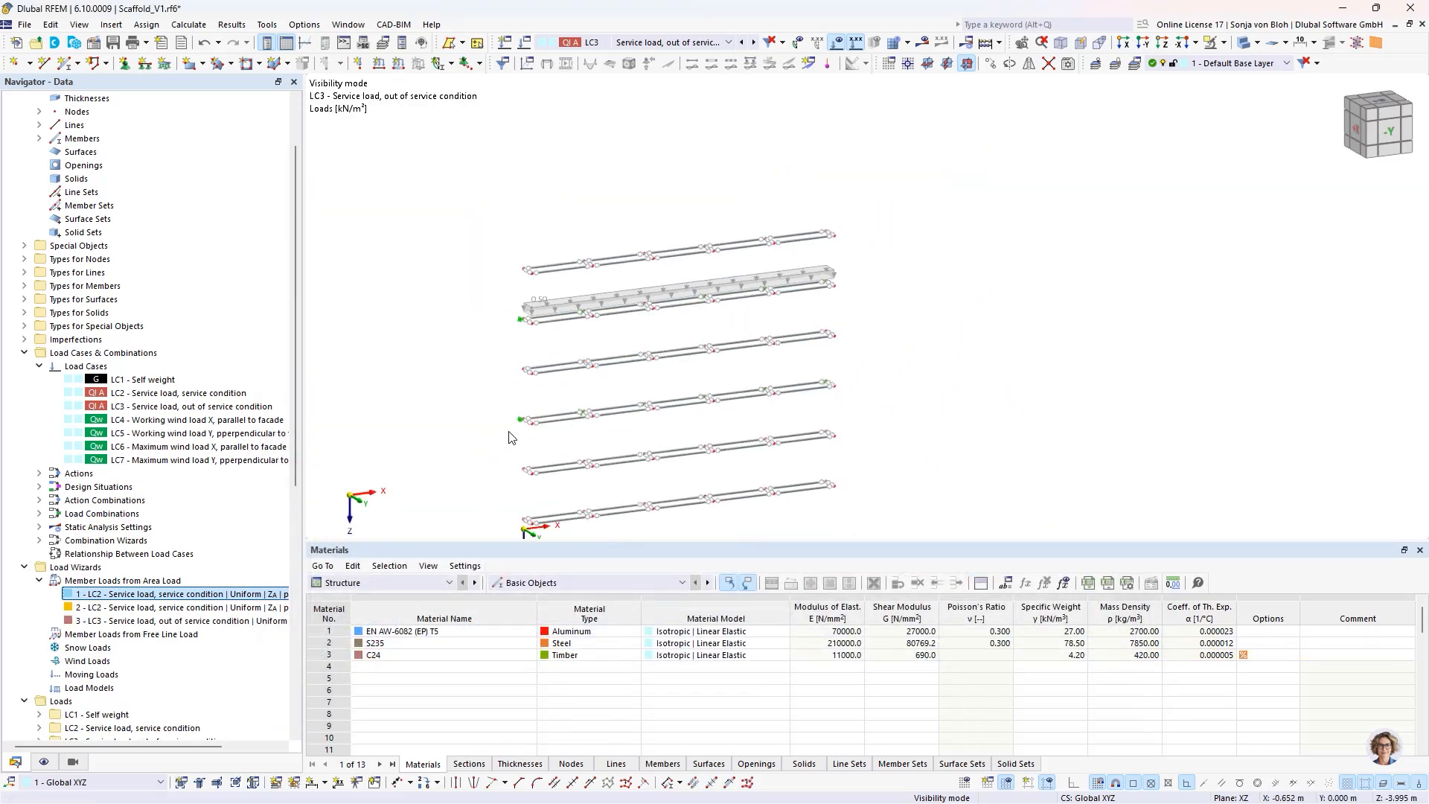
{"action": "middle_click_drag", "start_coordinate": [509, 431], "coordinate": [480, 367]}
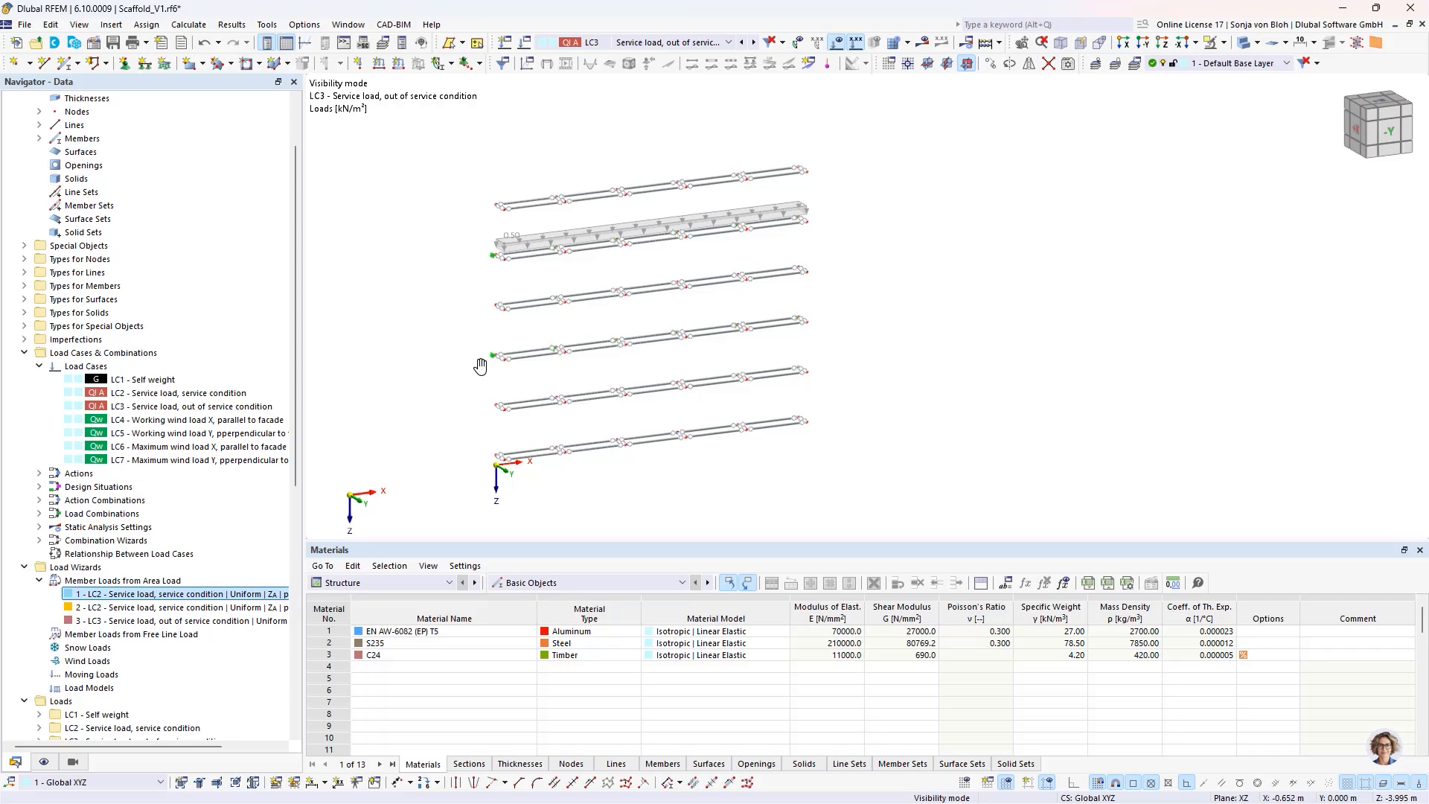
- Switch to the Scaffold_V2.rf6 model and examine the working and maximum wind loads in load cases LC4 to LC7
{"action": "left_click", "coordinate": [348, 25]}
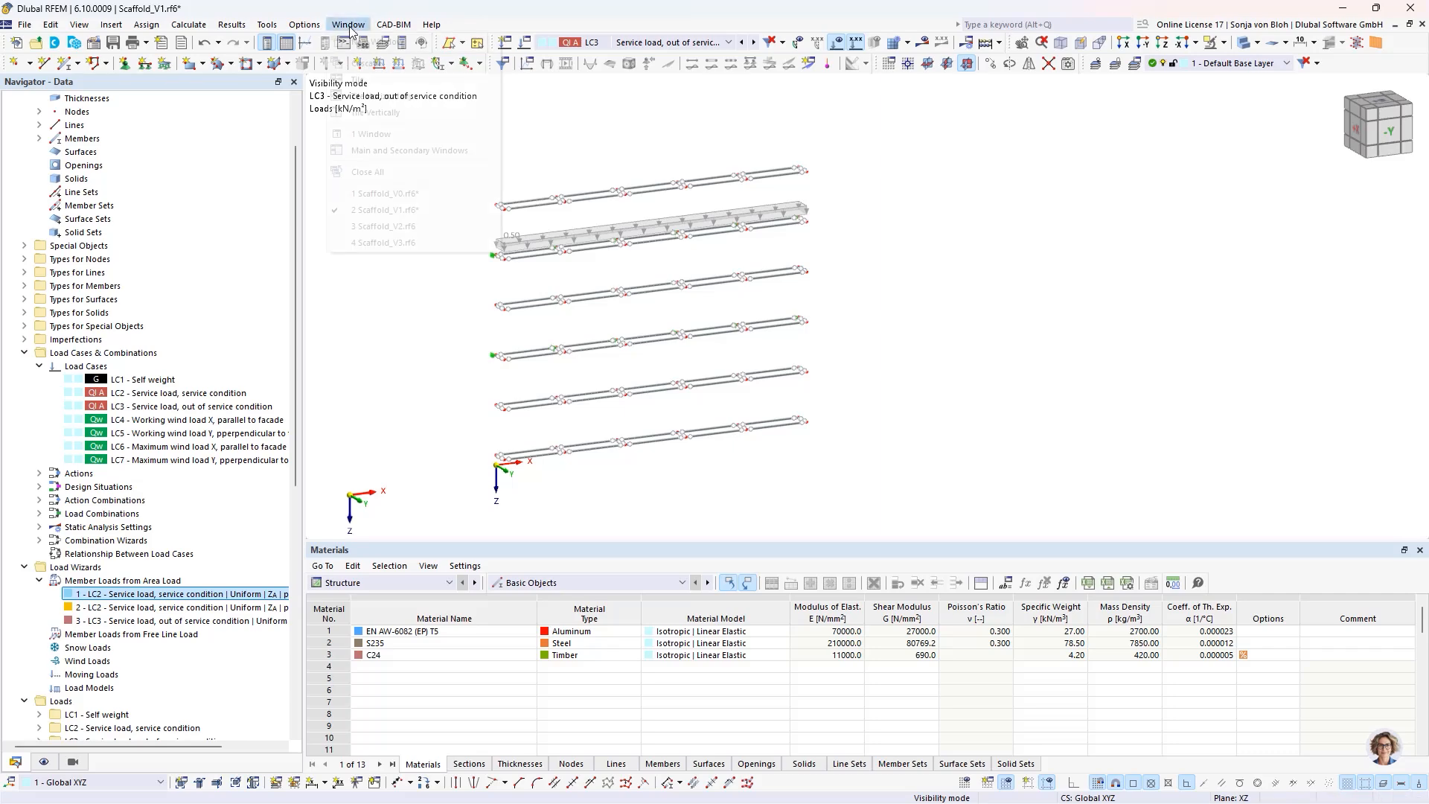
{"action": "left_click", "coordinate": [381, 226]}
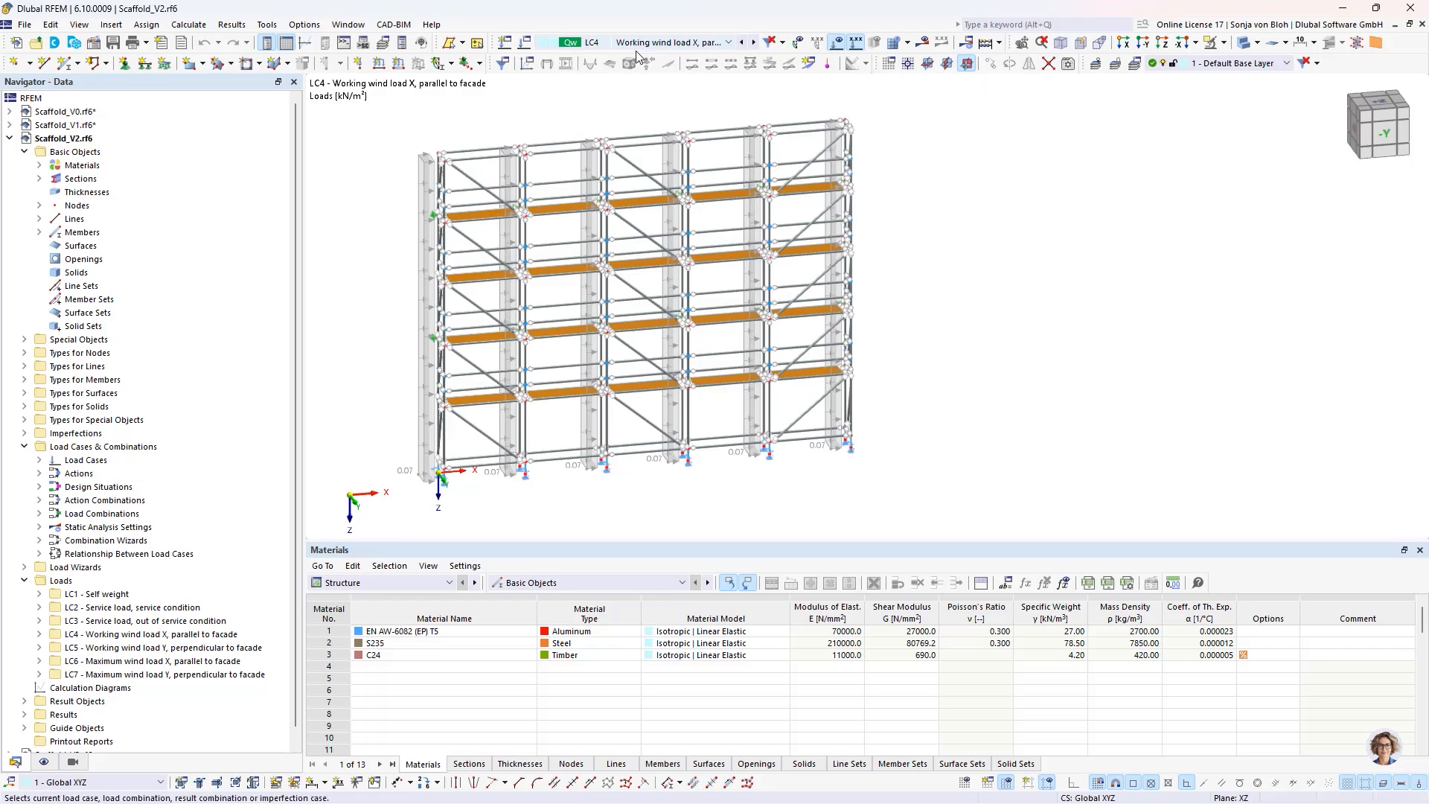
{"action": "left_click", "coordinate": [743, 43]}
{"action": "left_click", "coordinate": [729, 43]}
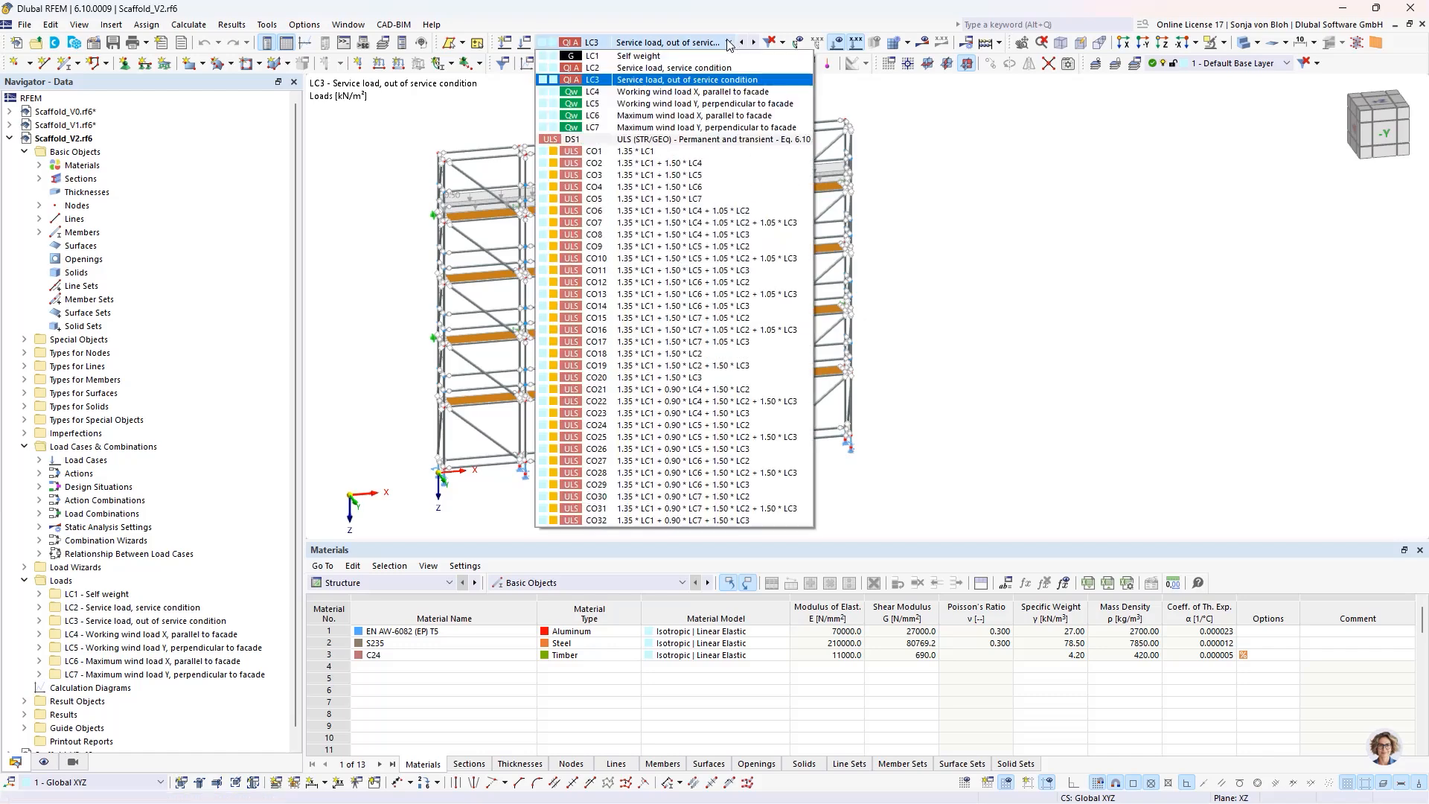
{"action": "left_click", "coordinate": [747, 92]}
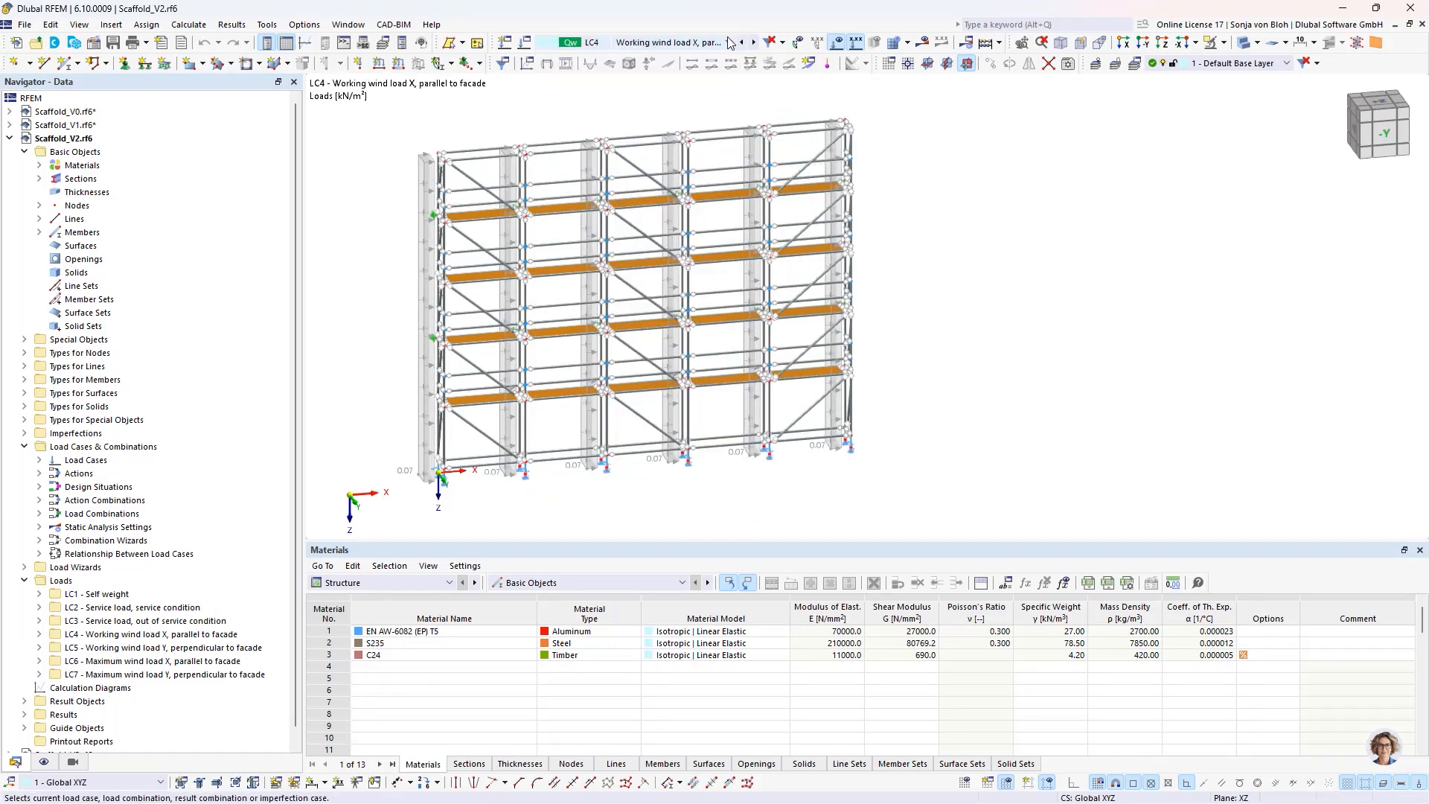
{"action": "left_click", "coordinate": [729, 42]}
{"action": "left_click", "coordinate": [760, 107]}
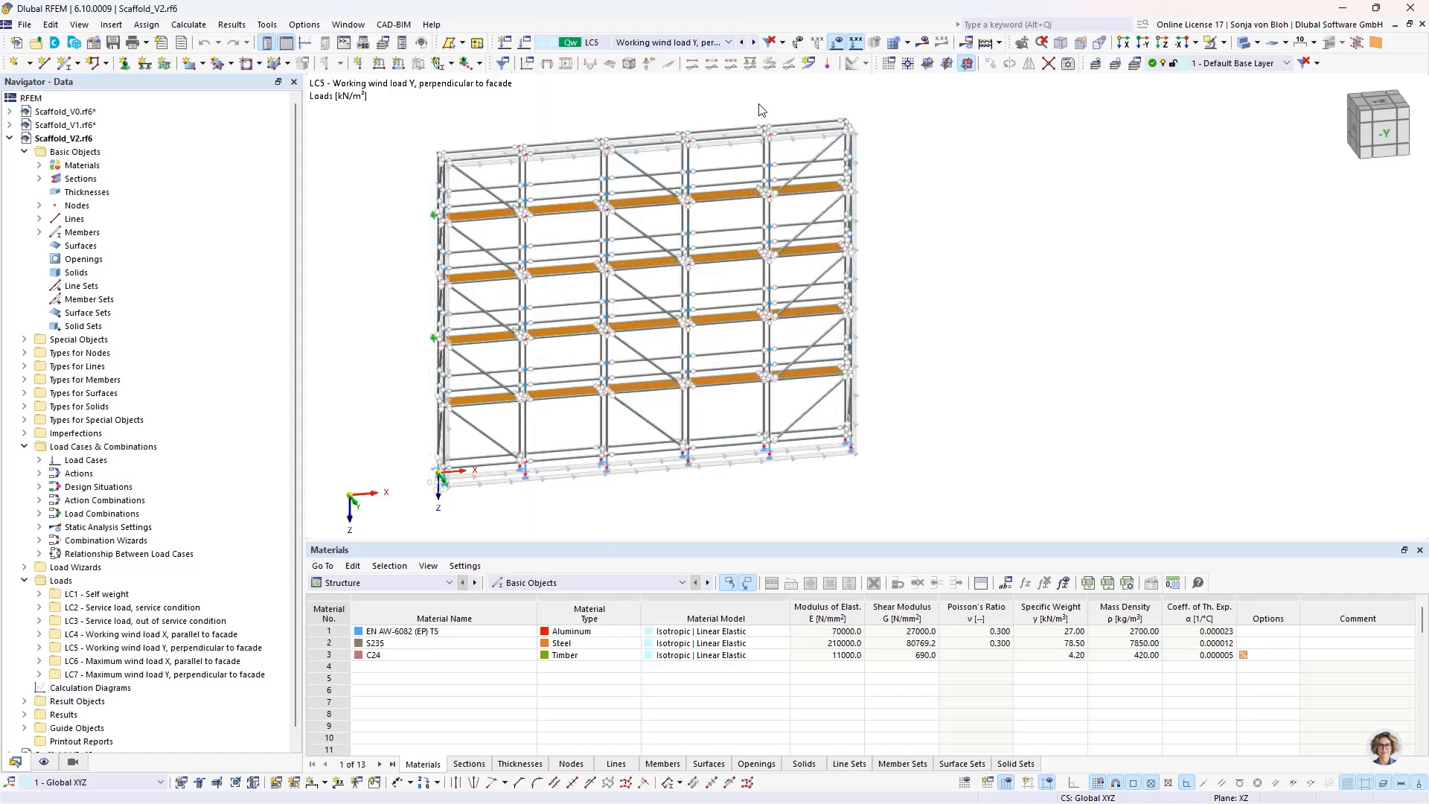
{"action": "left_click", "coordinate": [729, 42]}
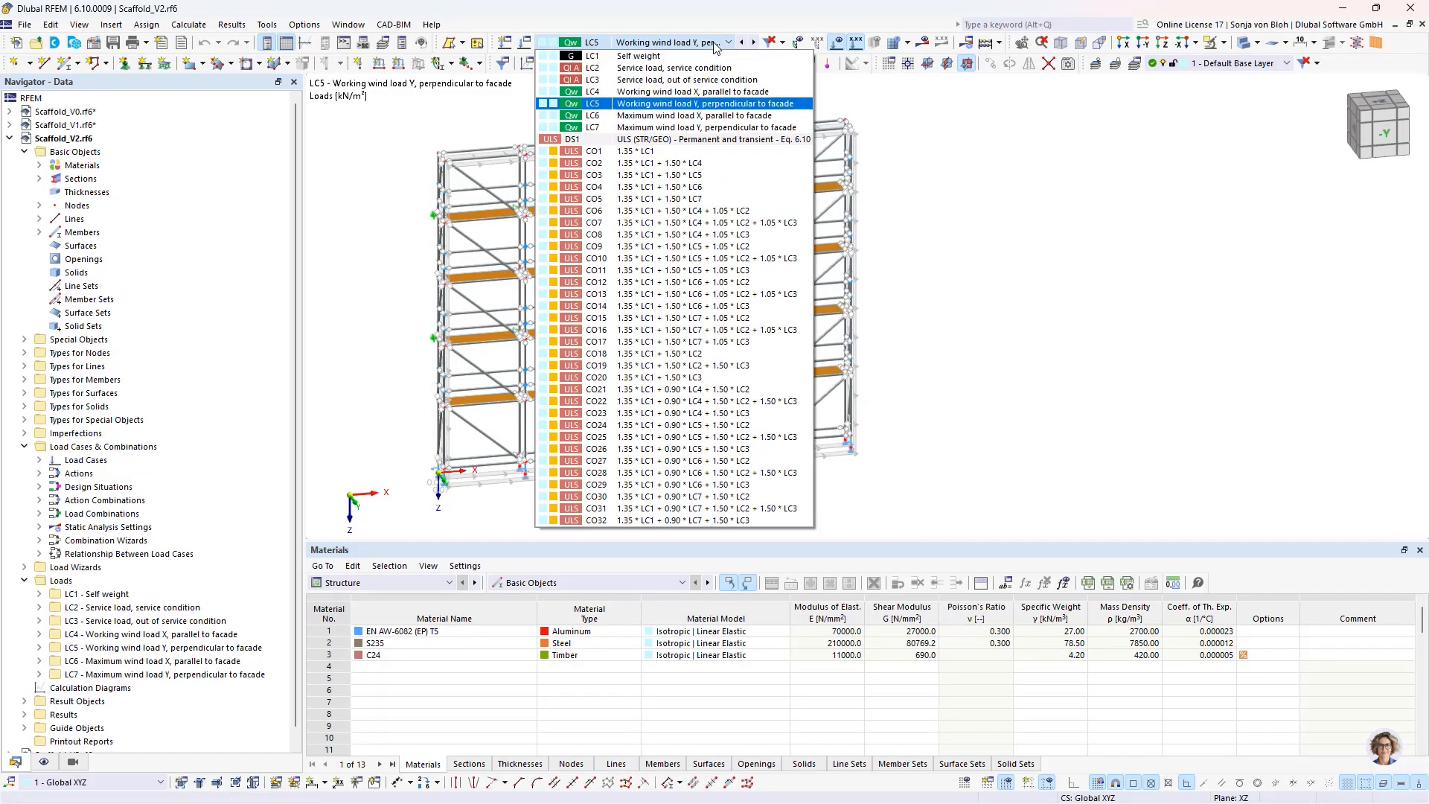
{"action": "left_click", "coordinate": [686, 116]}
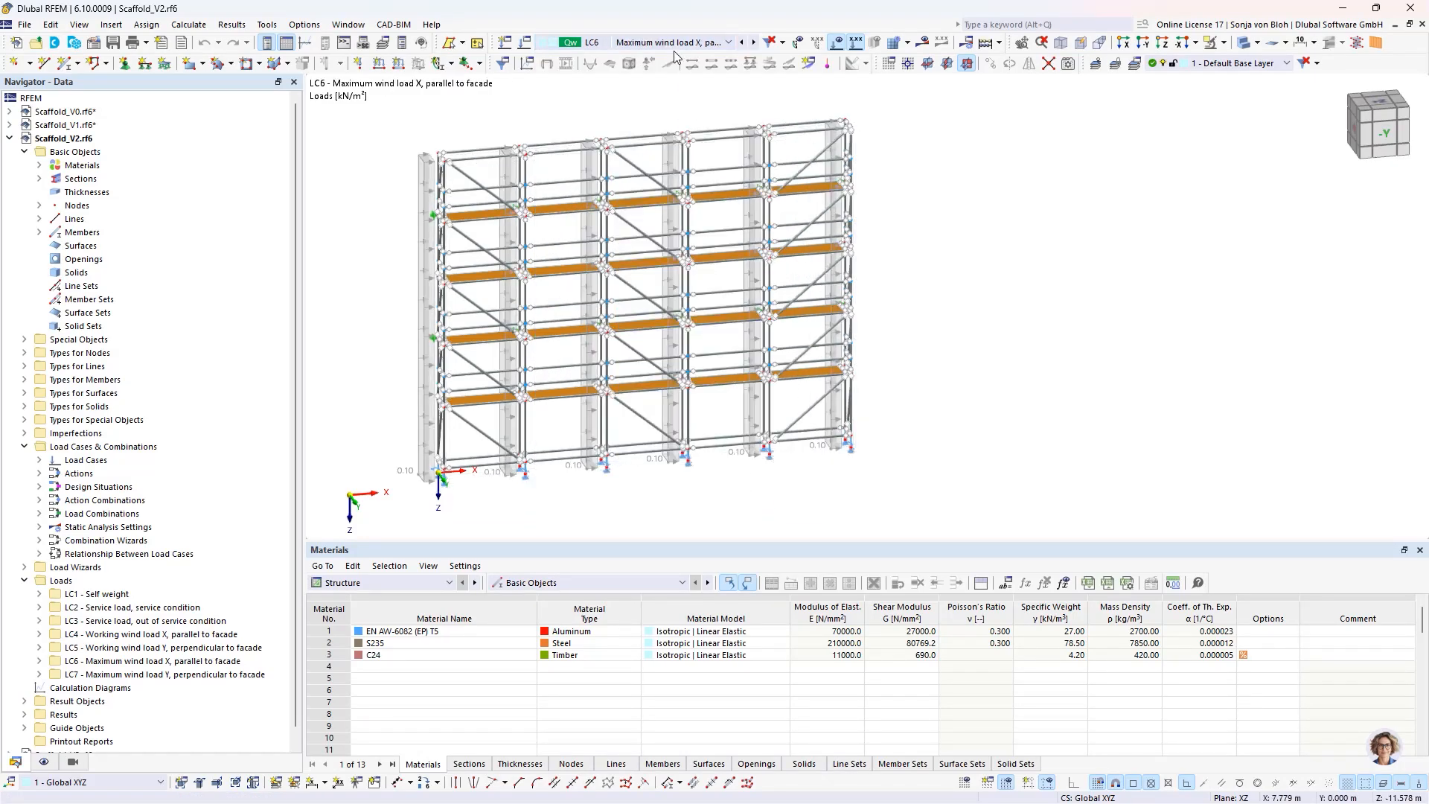
{"action": "left_click", "coordinate": [754, 44]}
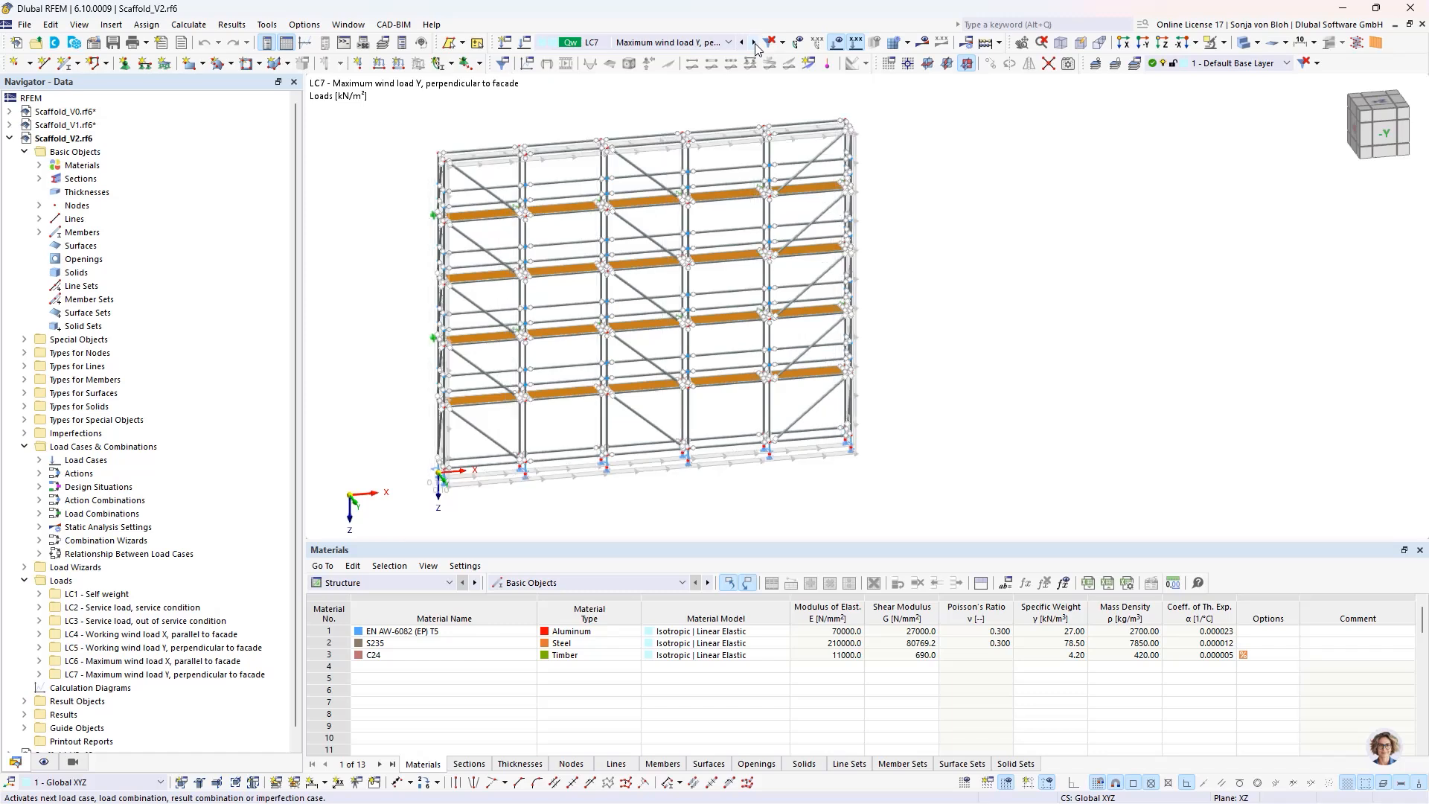
{"action": "mouse_move", "coordinate": [584, 262]}
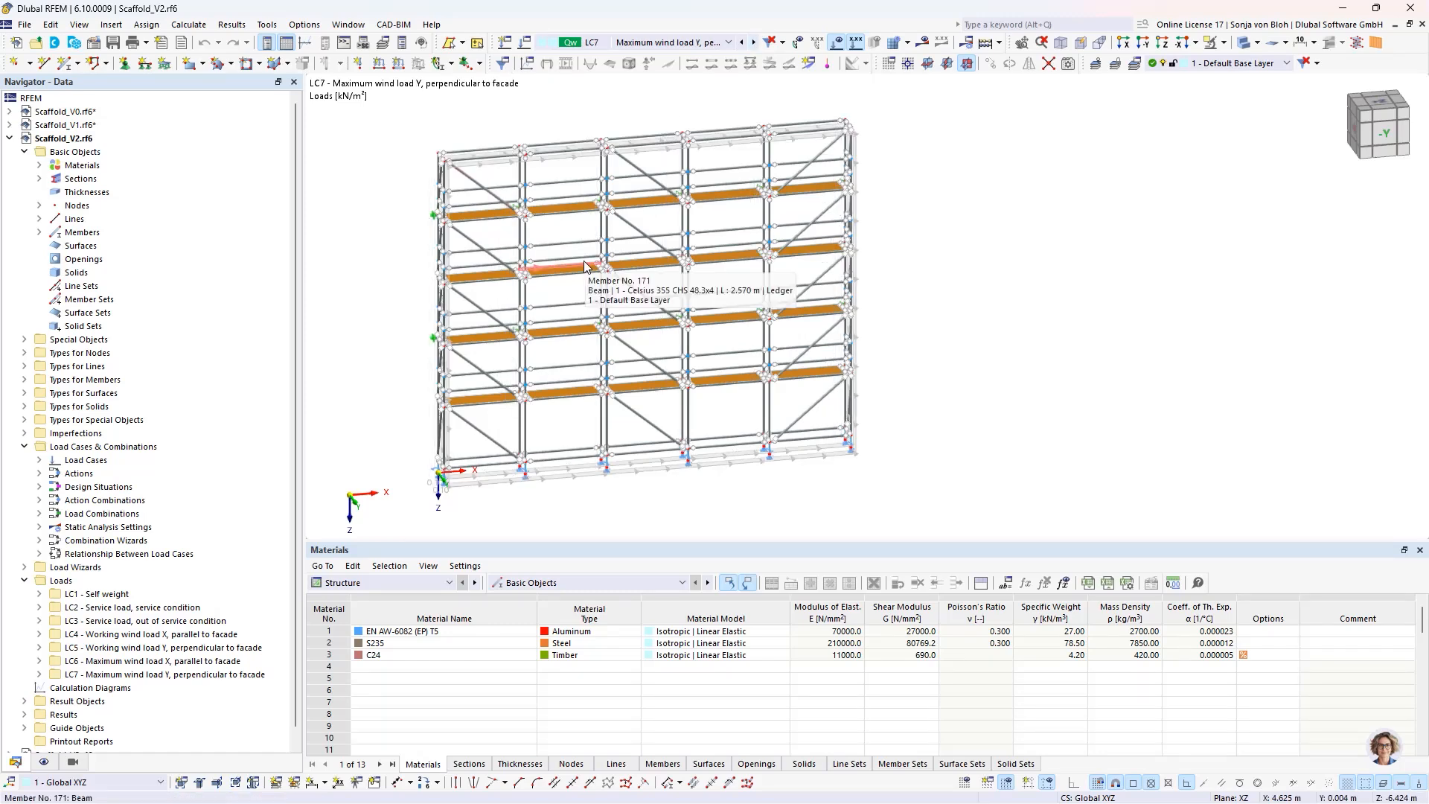
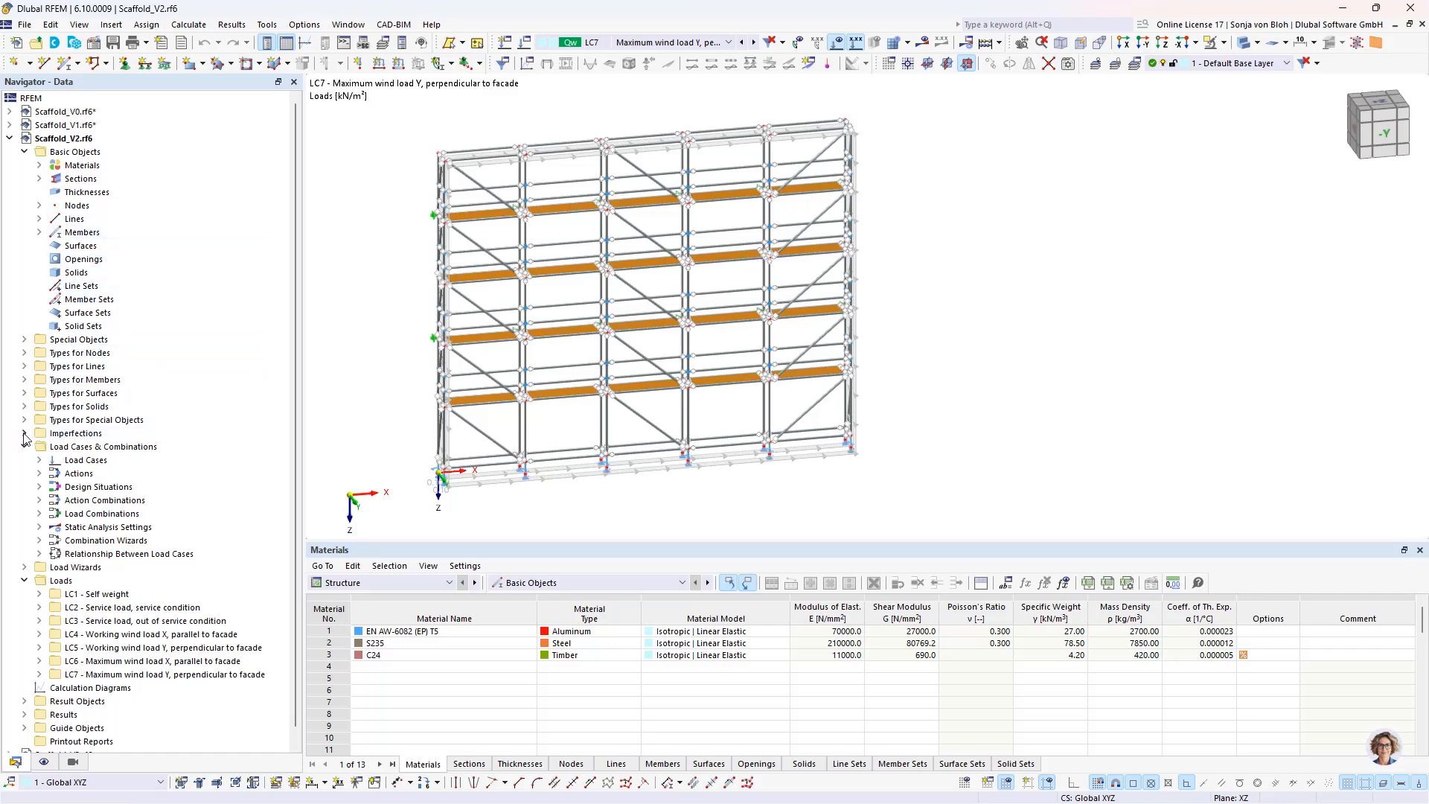
- Create a new imperfection case of the Local Imperfections type and name it Imperfection X
{"action": "left_click", "coordinate": [24, 434]}
{"action": "right_click", "coordinate": [95, 452]}
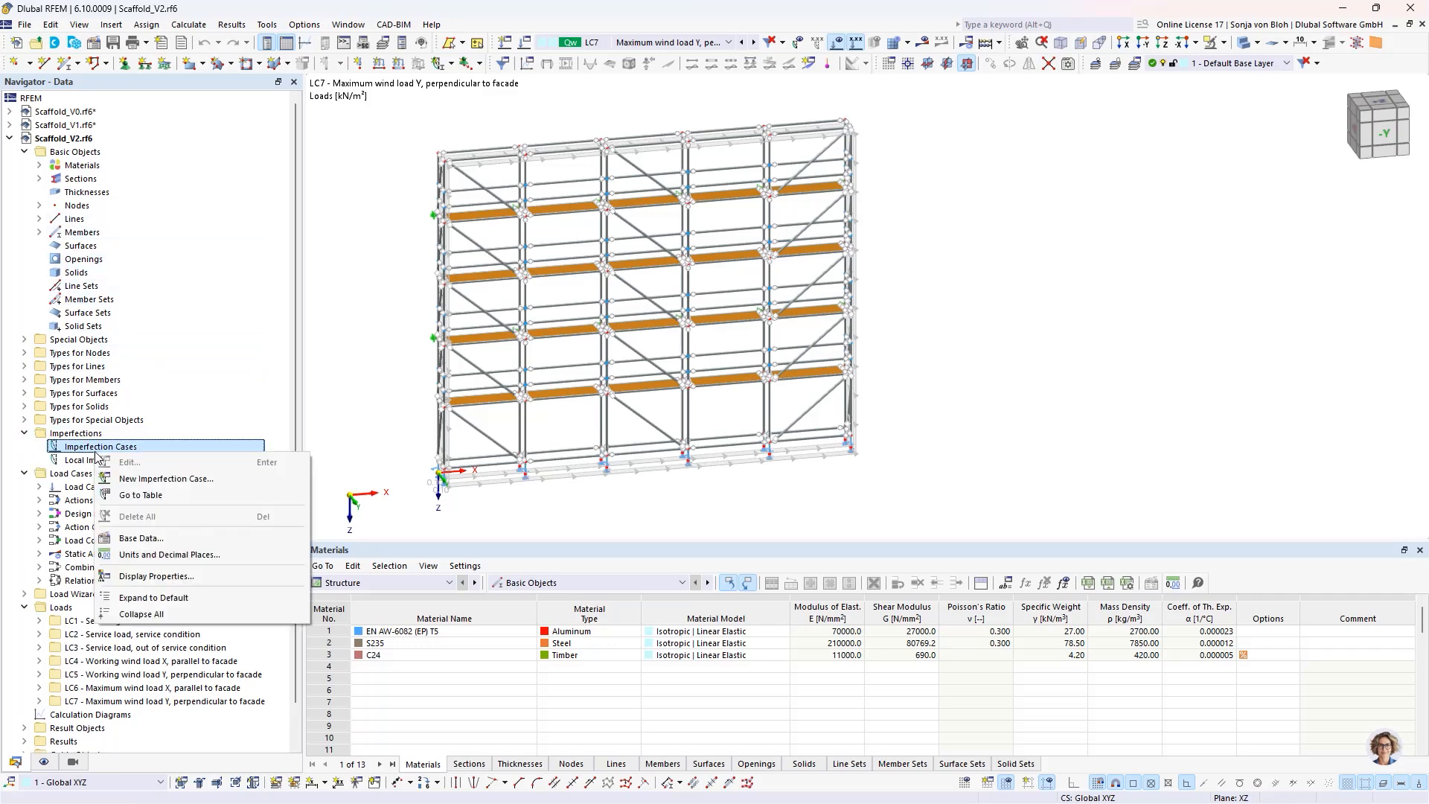
{"action": "left_click", "coordinate": [178, 478]}
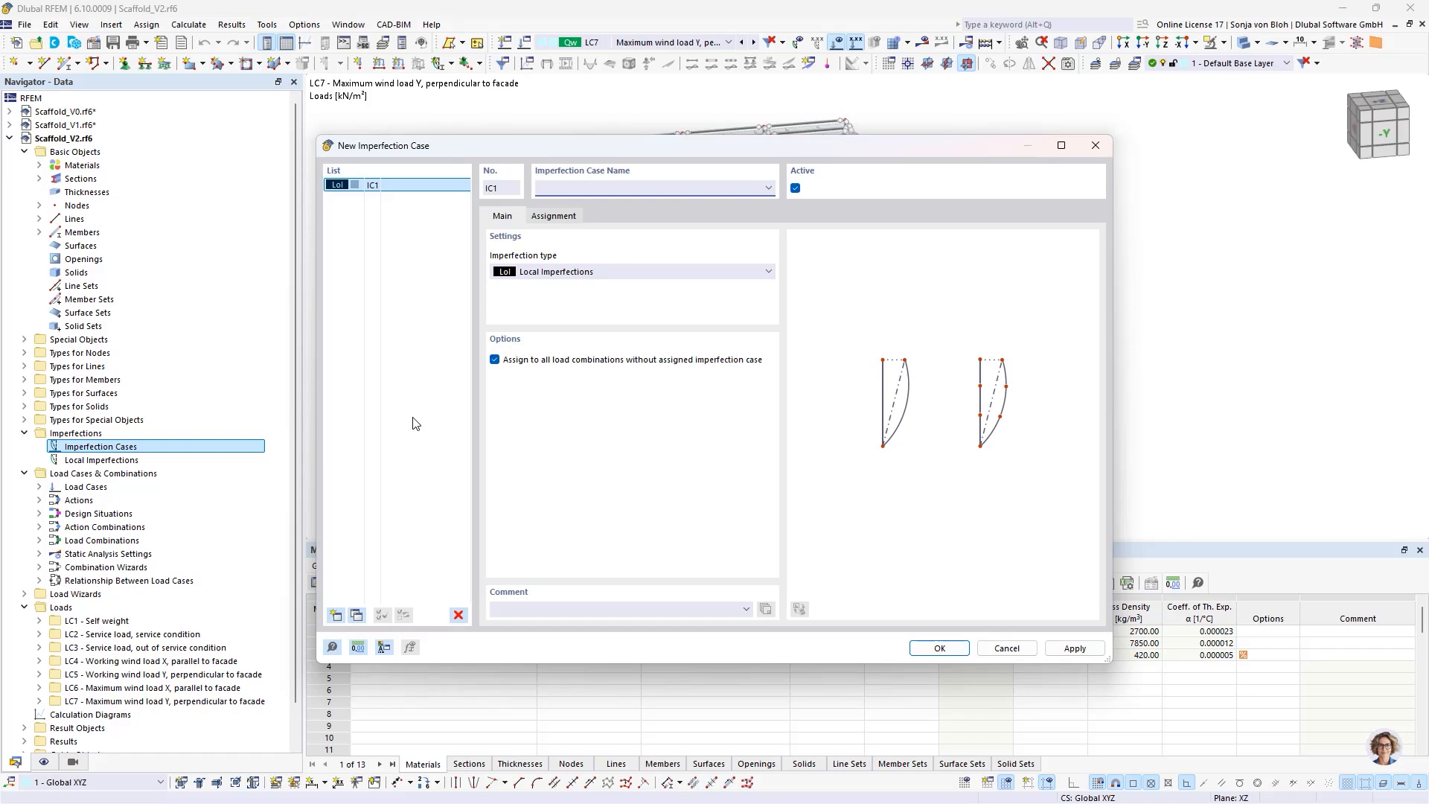
{"action": "type", "text": "Imperfection X"}
- Duplicate the Imperfection X case, rename the copy Imperfection Y, and confirm both imperfection cases
{"action": "left_click", "coordinate": [357, 615]}
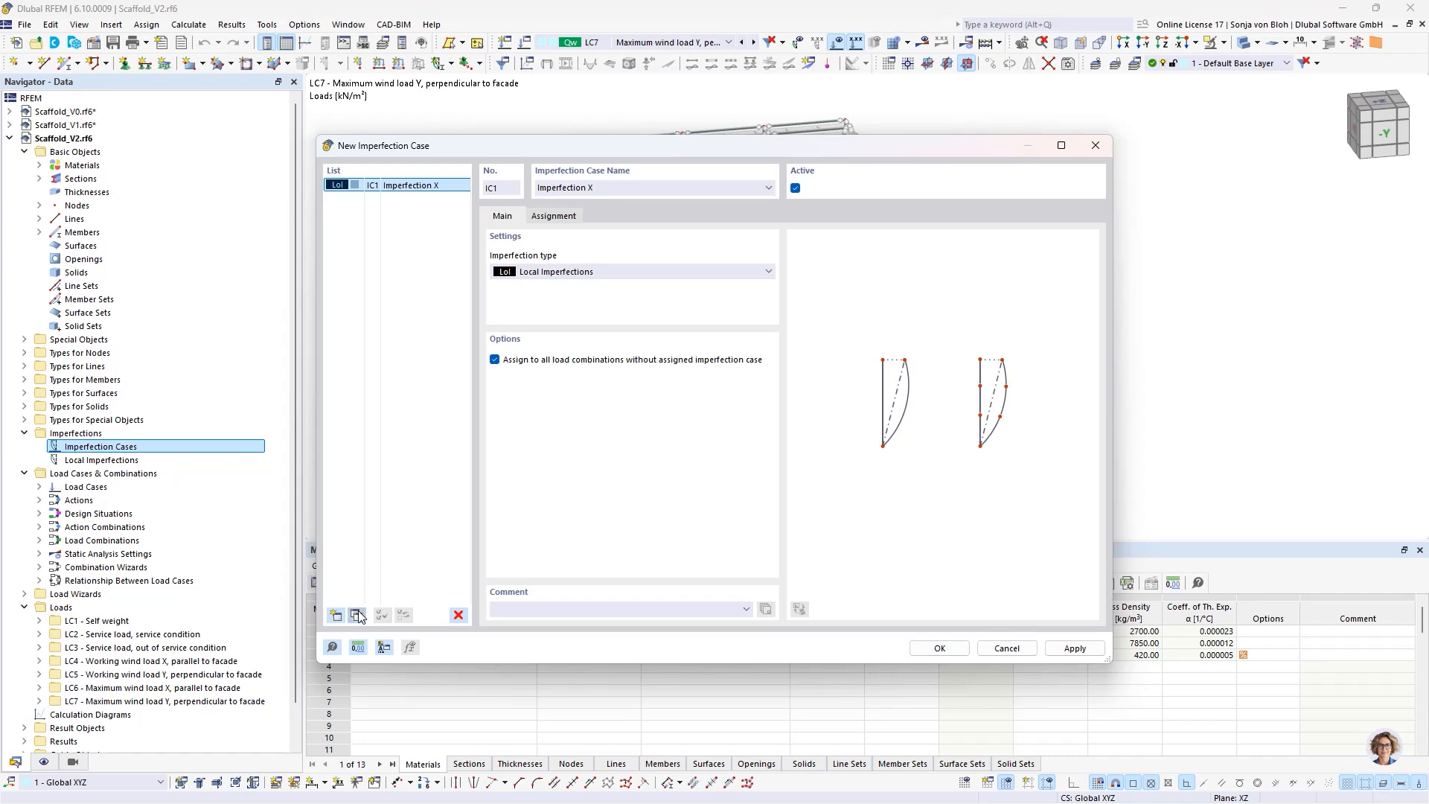
{"action": "left_click", "coordinate": [613, 187]}
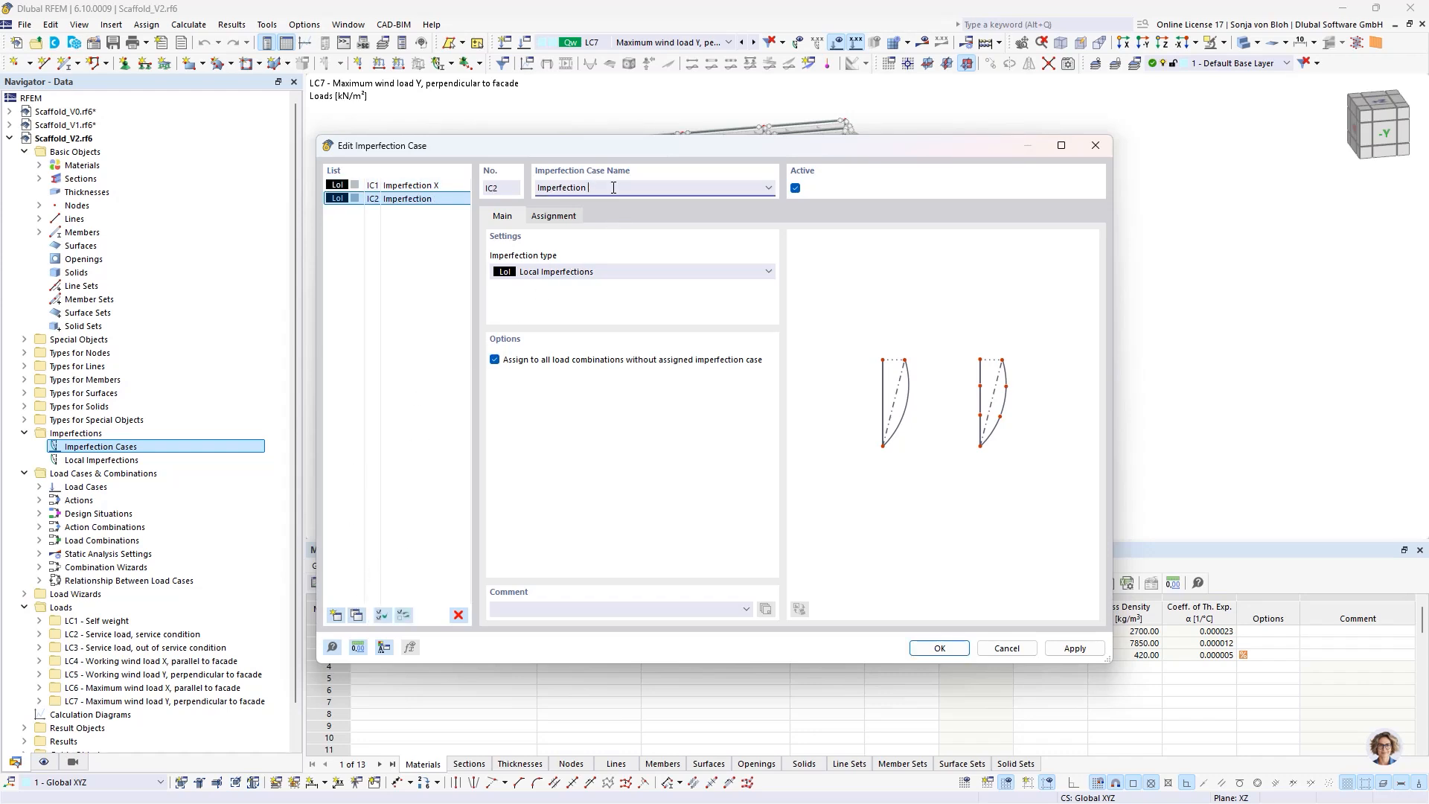
{"action": "type", "text": "Y"}
{"action": "left_click", "coordinate": [944, 650]}
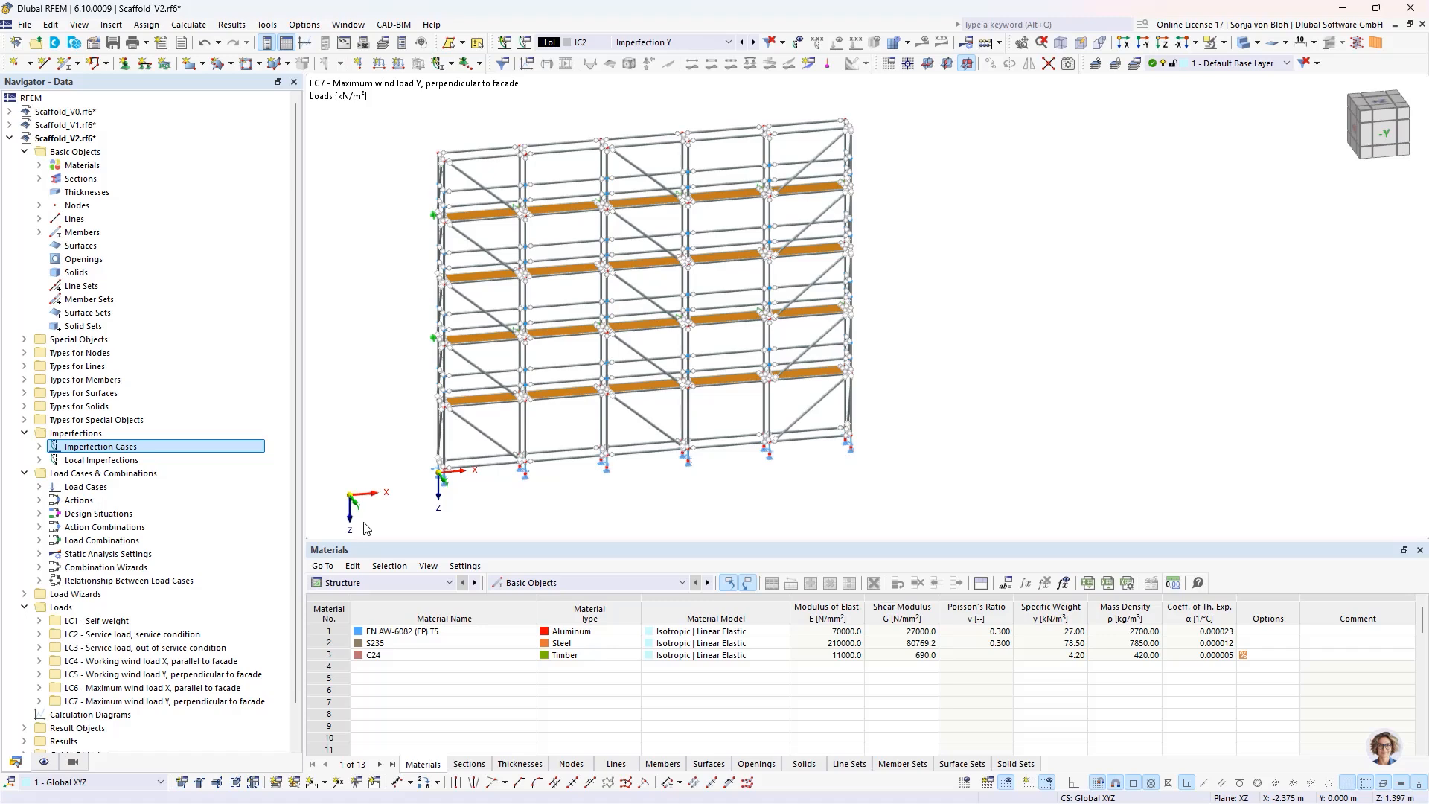
- Start a new member imperfection in IC1 - Imperfection X with a relative initial sway of 1/30
{"action": "left_click", "coordinate": [39, 460]}
{"action": "left_click", "coordinate": [54, 474]}
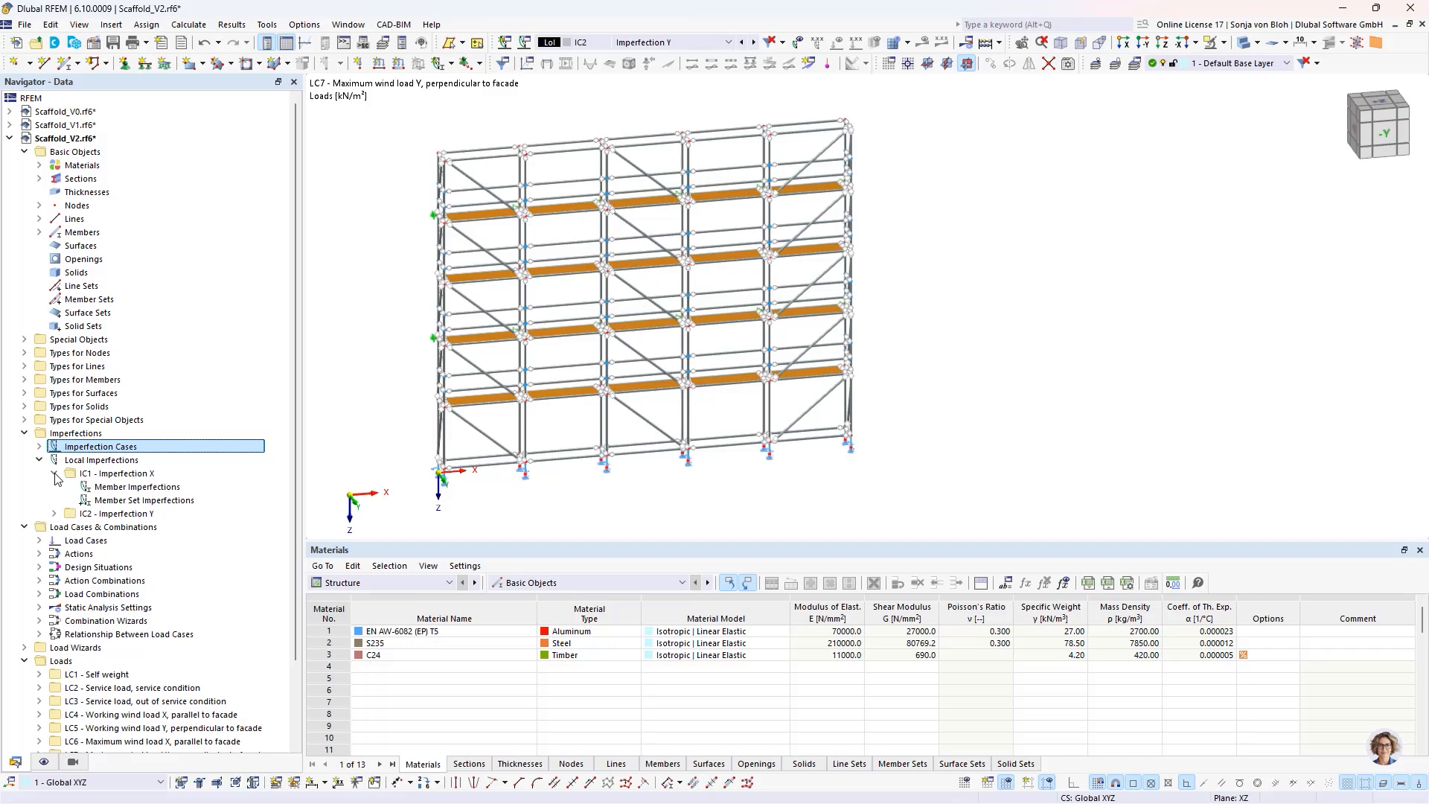
{"action": "right_click", "coordinate": [119, 488]}
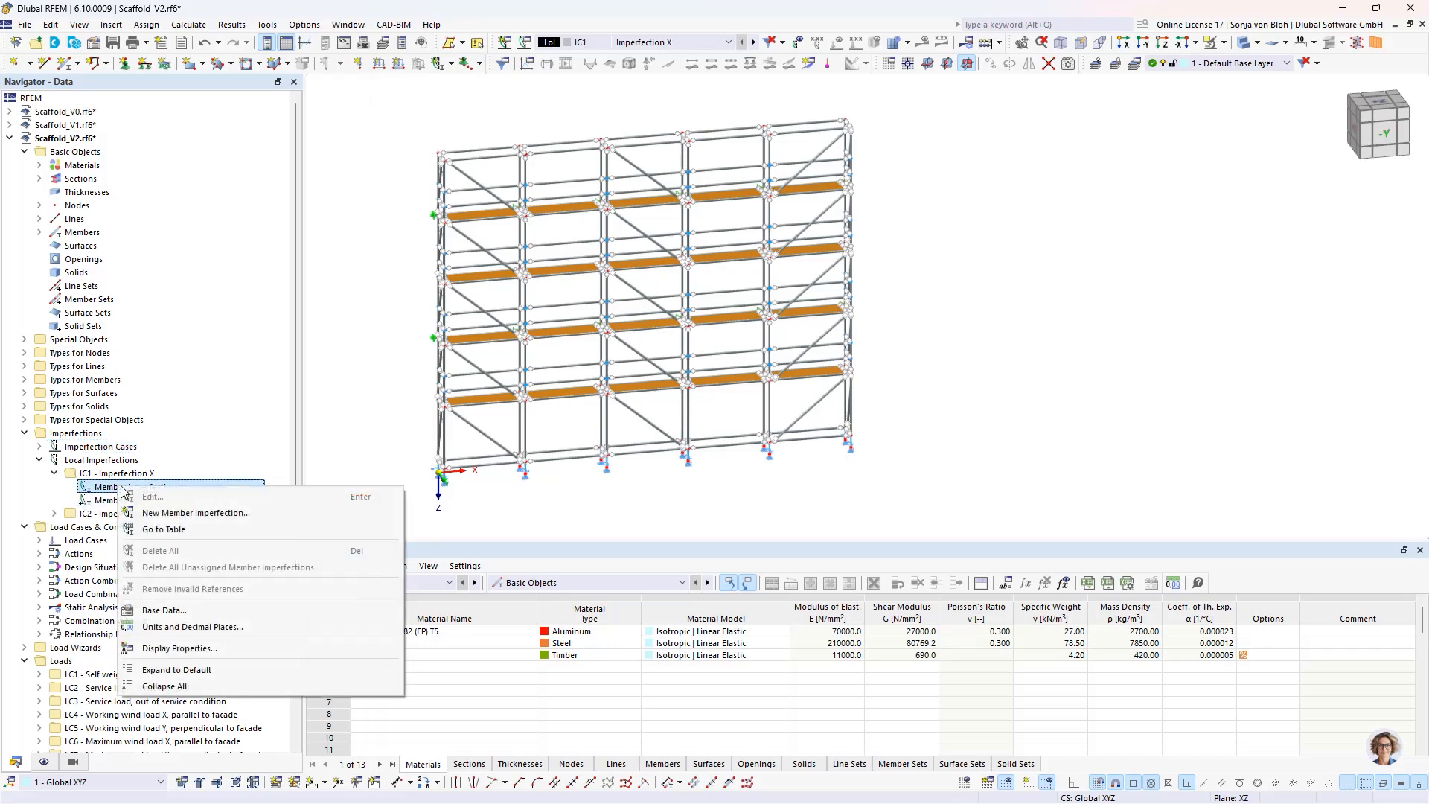
{"action": "left_click", "coordinate": [187, 513]}
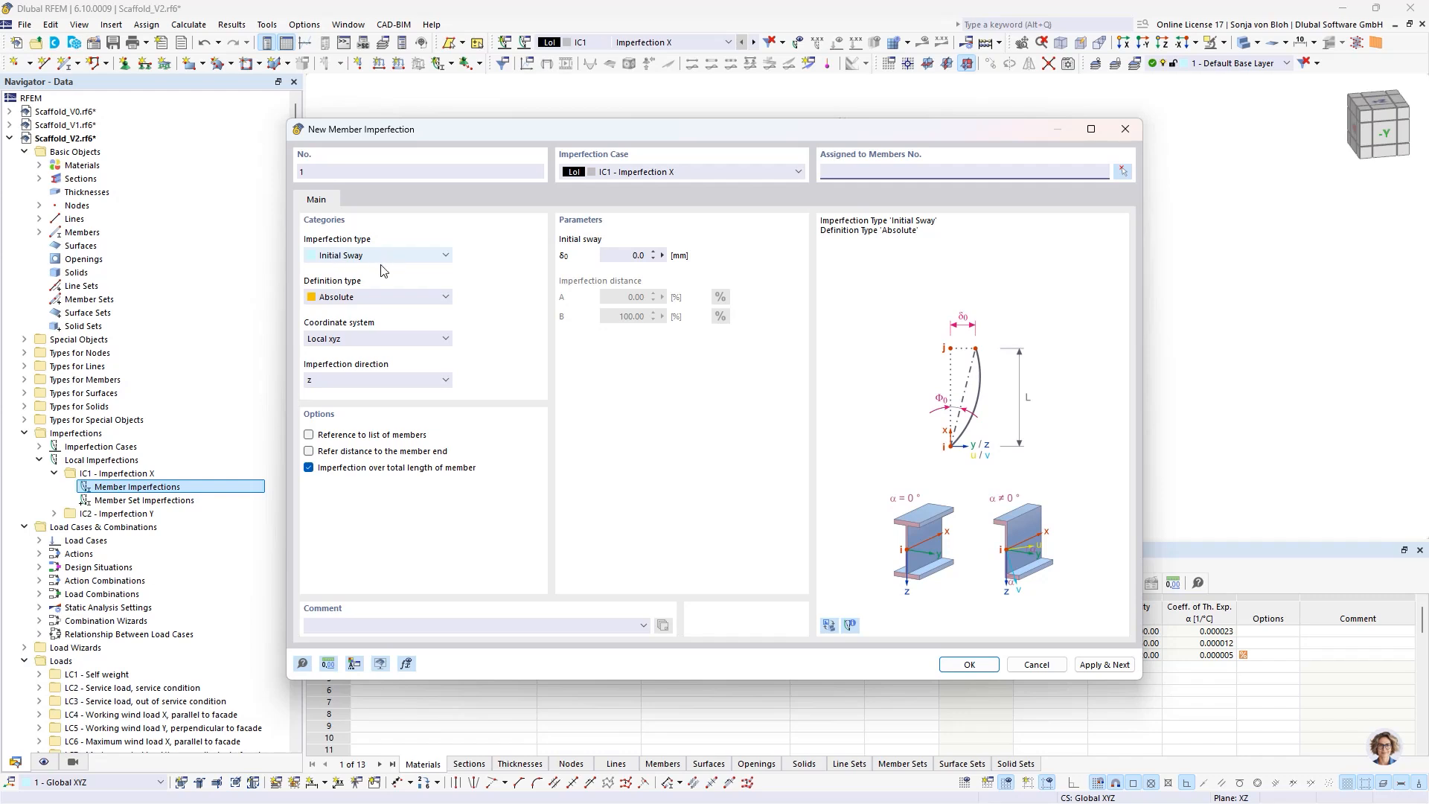
{"action": "left_click", "coordinate": [377, 293]}
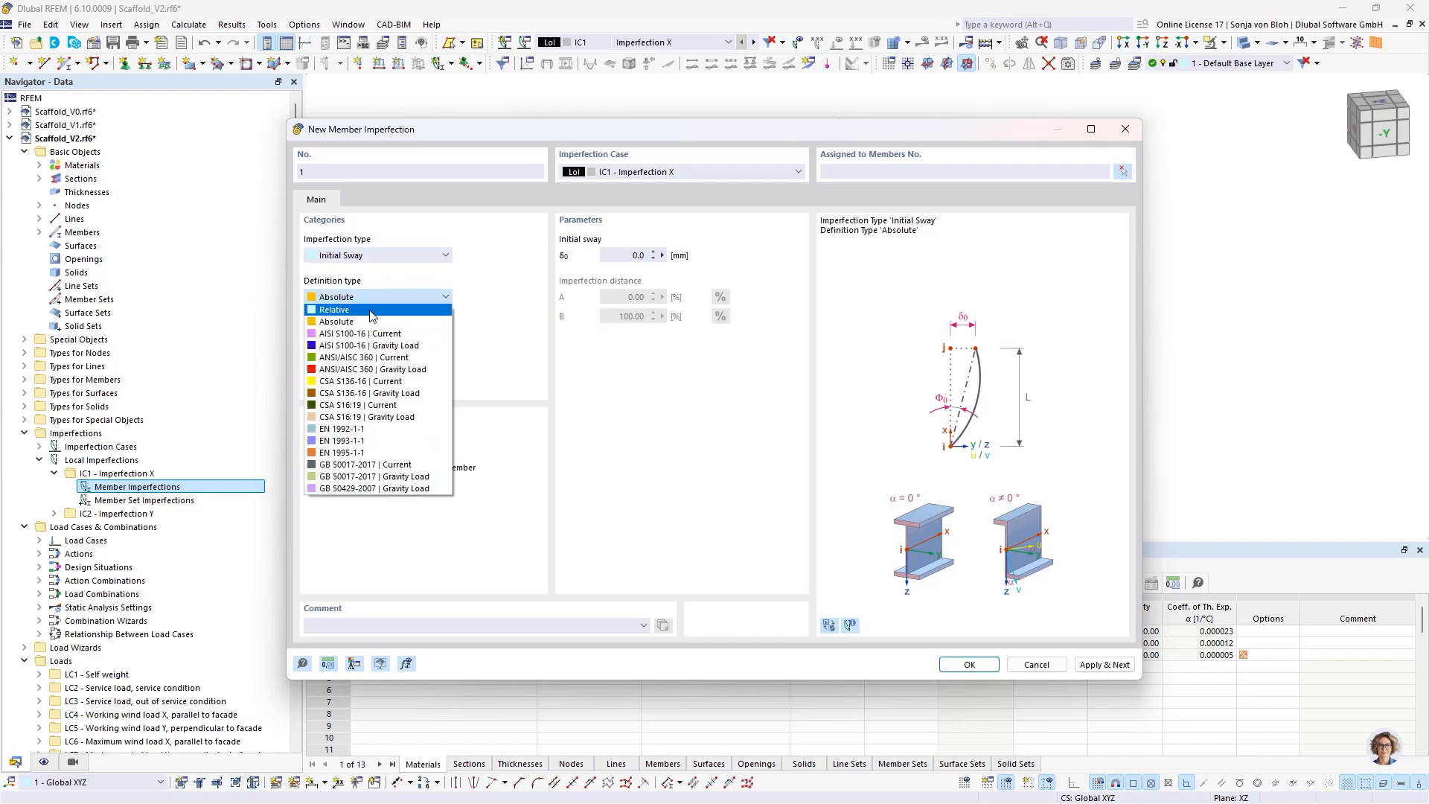
{"action": "left_click", "coordinate": [371, 314]}
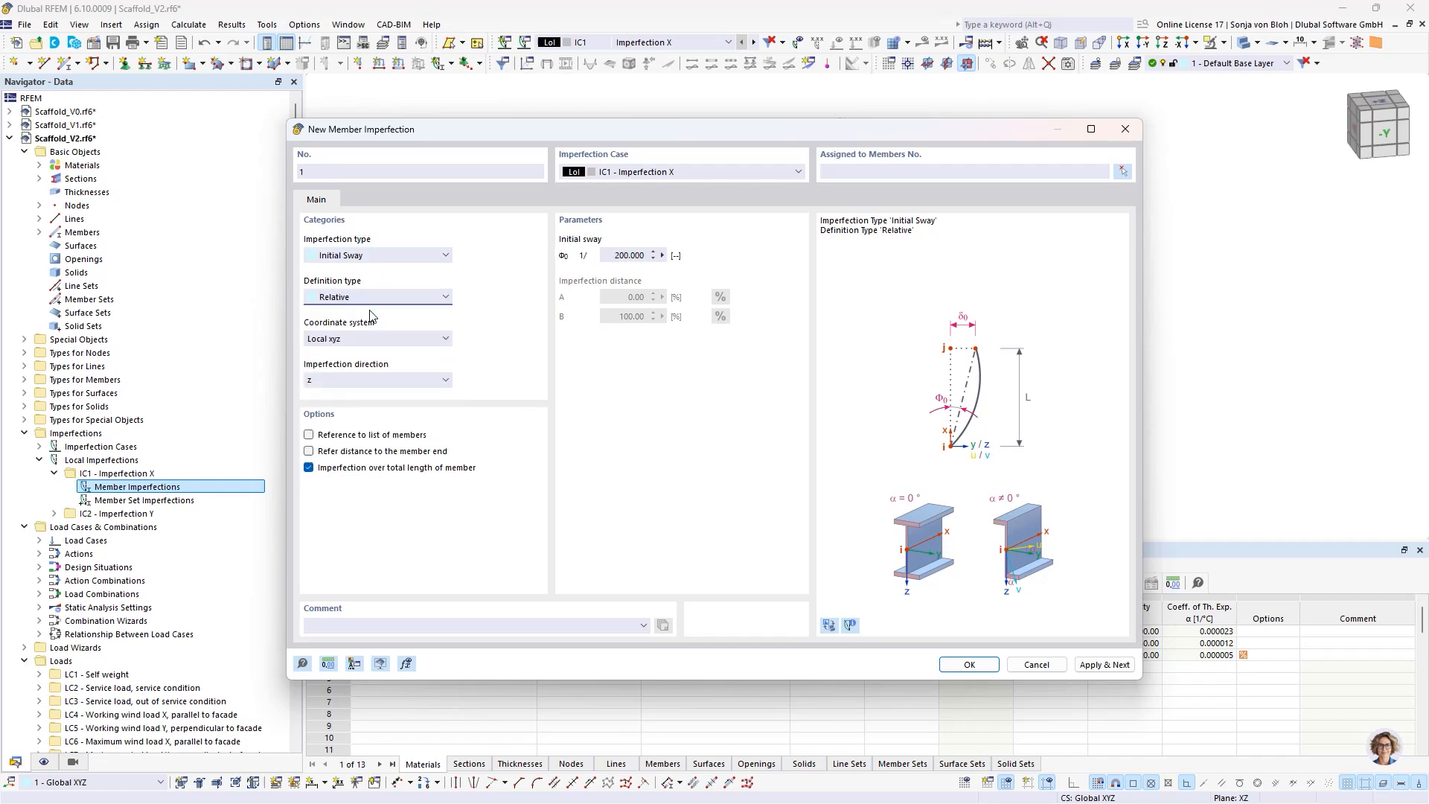
{"action": "double_click", "coordinate": [612, 253]}
{"action": "type", "text": "30"}
- Assign the 1/30 sway to base spindle member 17 at the scaffold's front corner and apply it
{"action": "left_click", "coordinate": [1127, 172]}
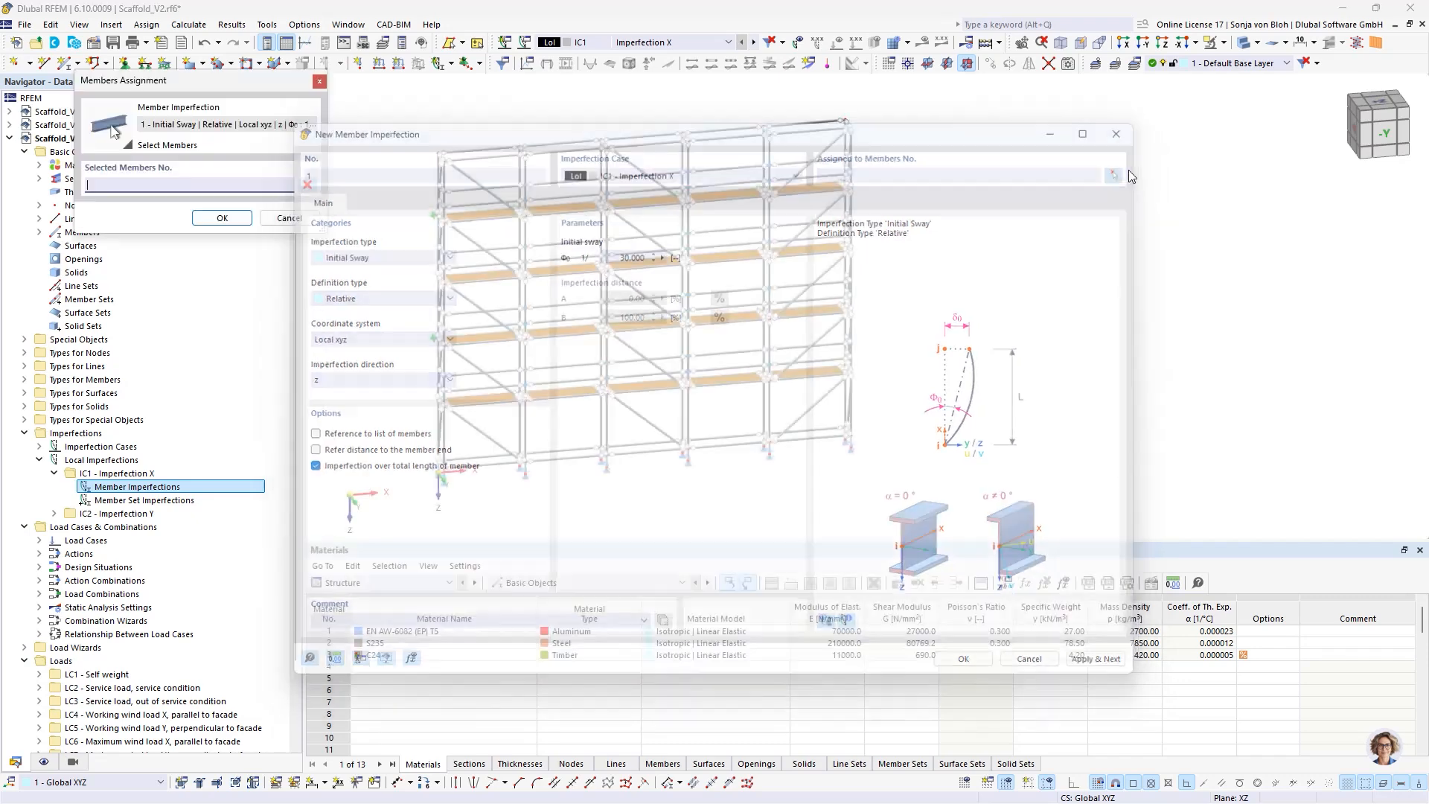
{"action": "scroll", "coordinate": [555, 493], "scroll_direction": "up", "scroll_amount": 3}
{"action": "middle_click_drag", "start_coordinate": [432, 475], "coordinate": [599, 457]}
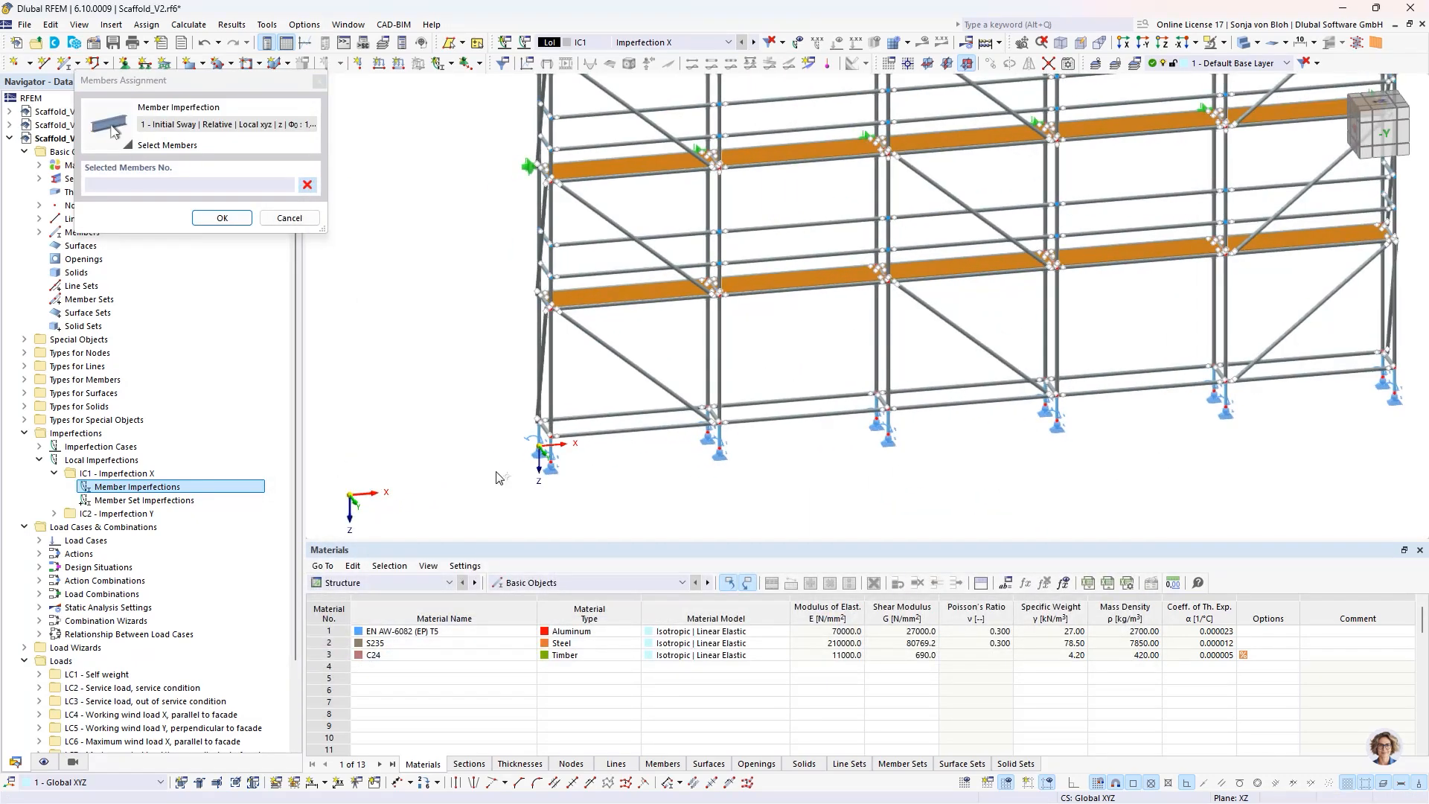
{"action": "scroll", "coordinate": [501, 477], "scroll_direction": "up", "scroll_amount": 3}
{"action": "left_click", "coordinate": [609, 425]}
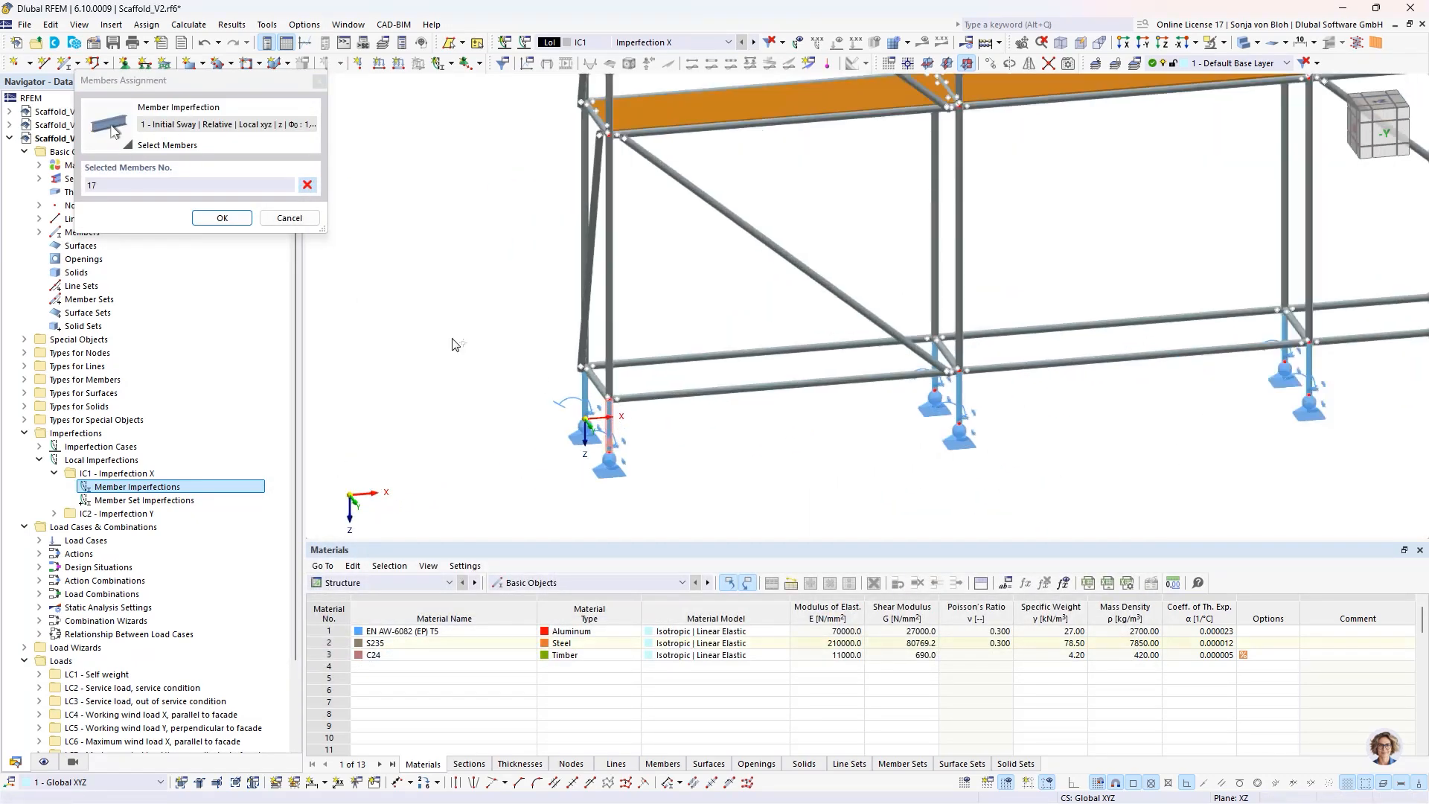
{"action": "left_click", "coordinate": [222, 217]}
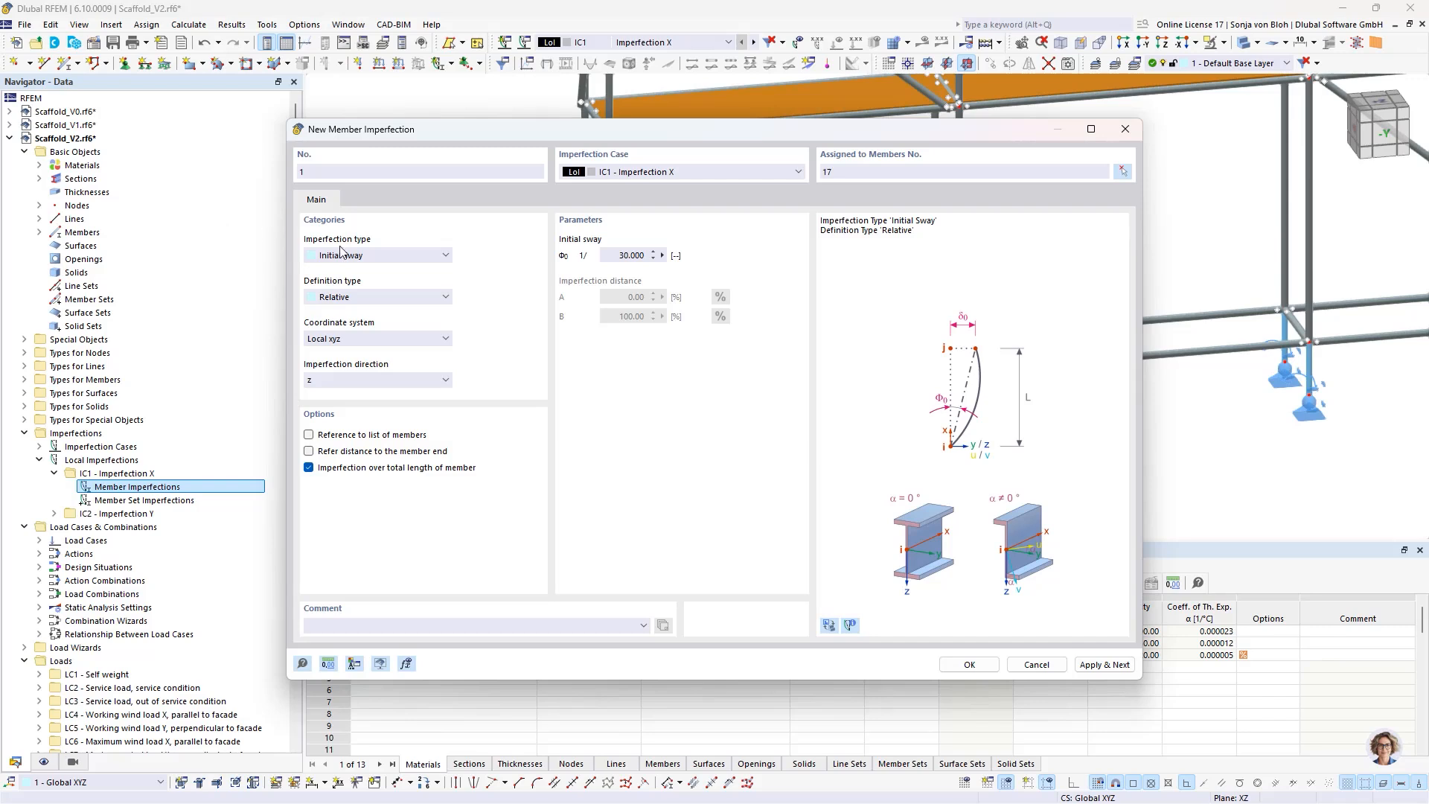
{"action": "left_click", "coordinate": [1104, 665]}
- Add a relative initial sway of 1/100 in local z to corner standard members 18, 442 and 485 in IC1
{"action": "left_click", "coordinate": [608, 256]}
{"action": "type", "text": "100"}
{"action": "left_click", "coordinate": [1122, 171]}
{"action": "scroll", "coordinate": [869, 363], "scroll_direction": "down", "scroll_amount": 3}
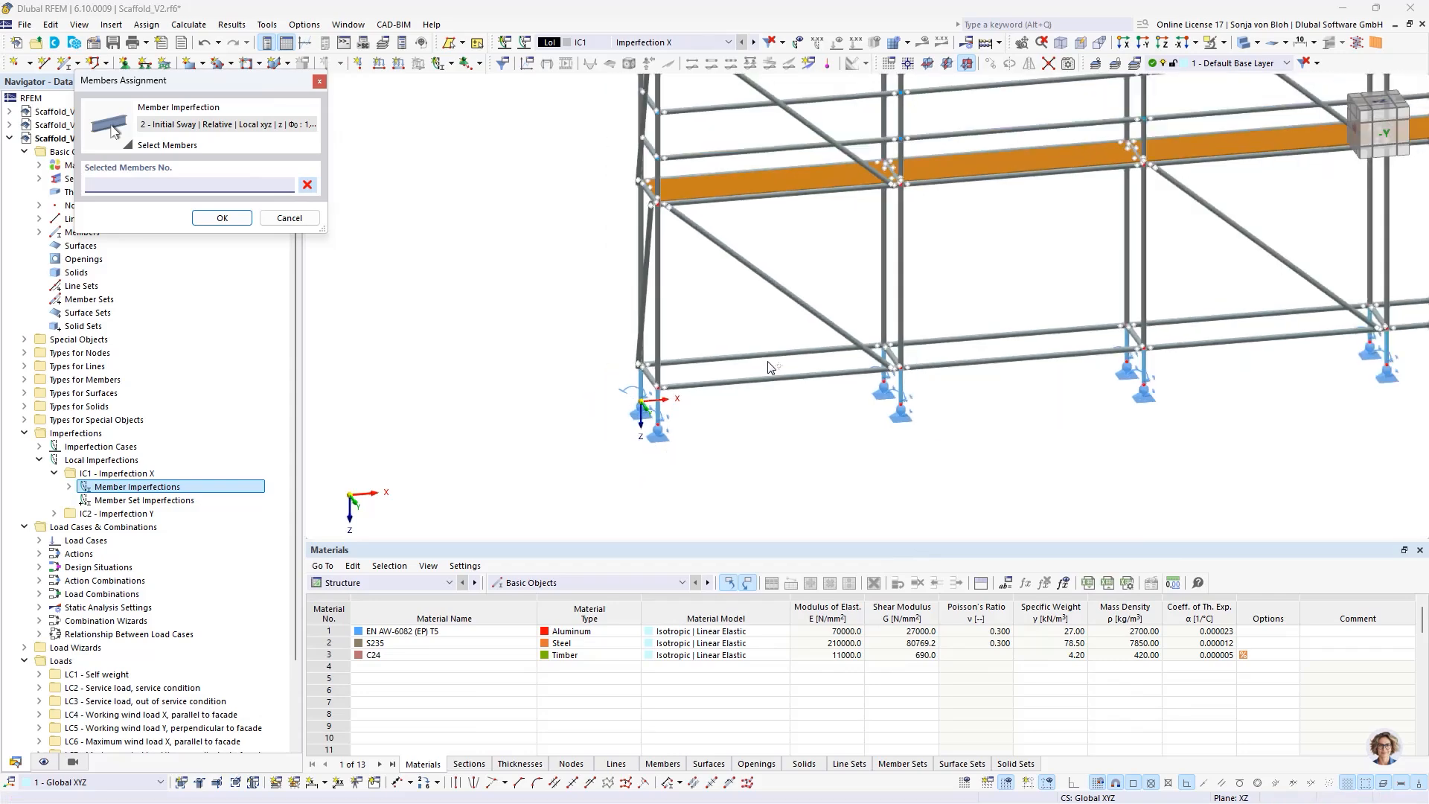
{"action": "left_click", "coordinate": [676, 325]}
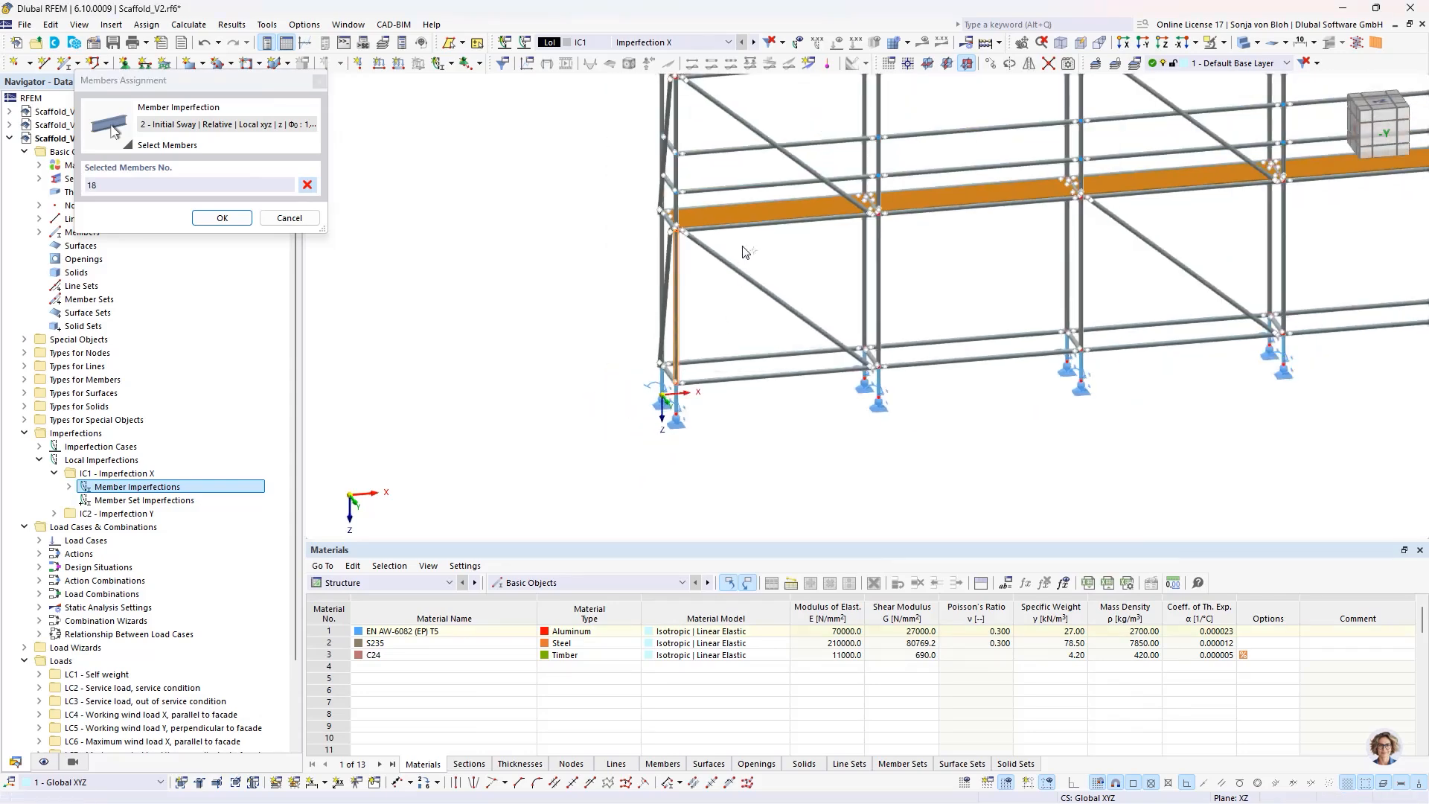
{"action": "middle_click_drag", "start_coordinate": [749, 253], "coordinate": [736, 465]}
{"action": "left_click", "coordinate": [674, 194]}
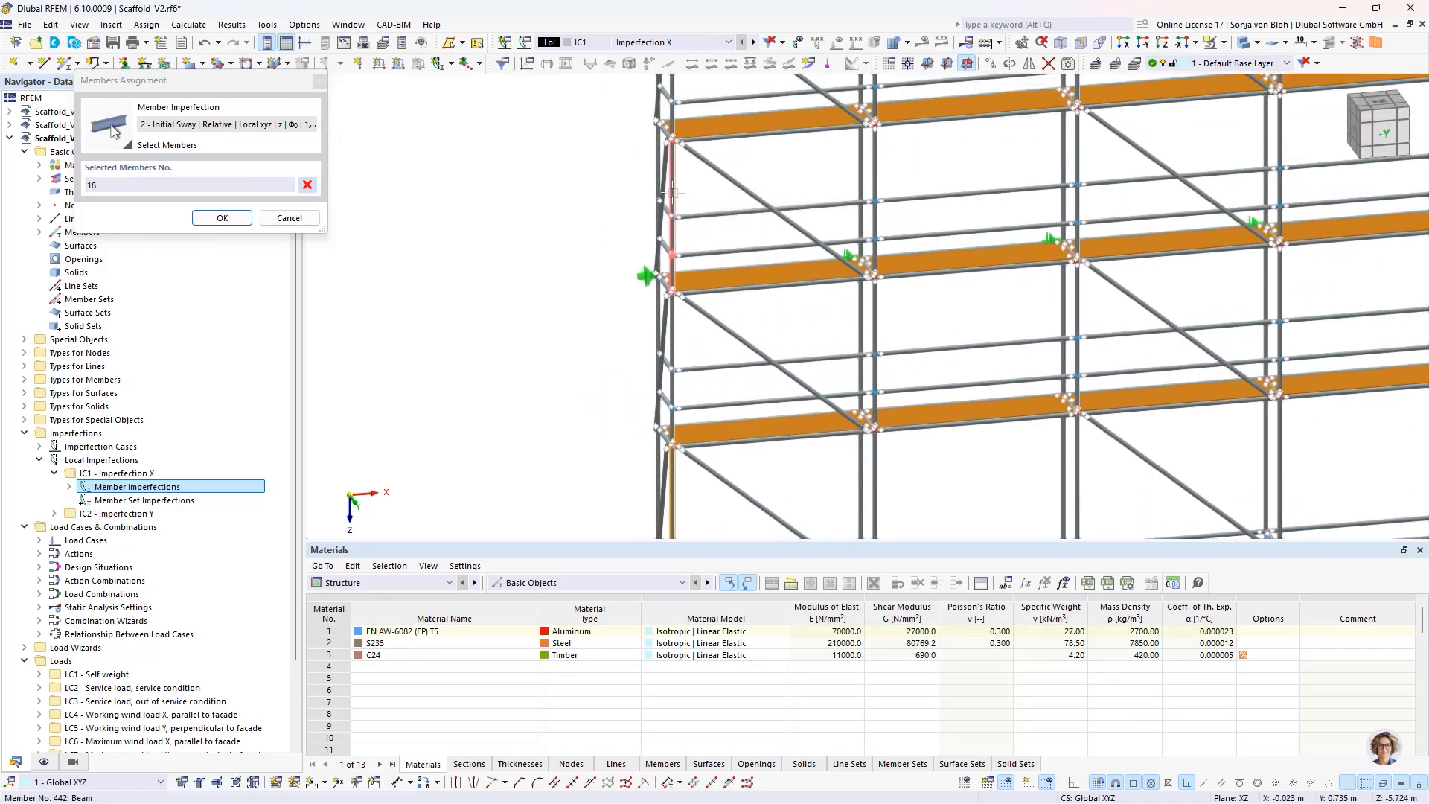
{"action": "middle_click_drag", "start_coordinate": [769, 144], "coordinate": [767, 446]}
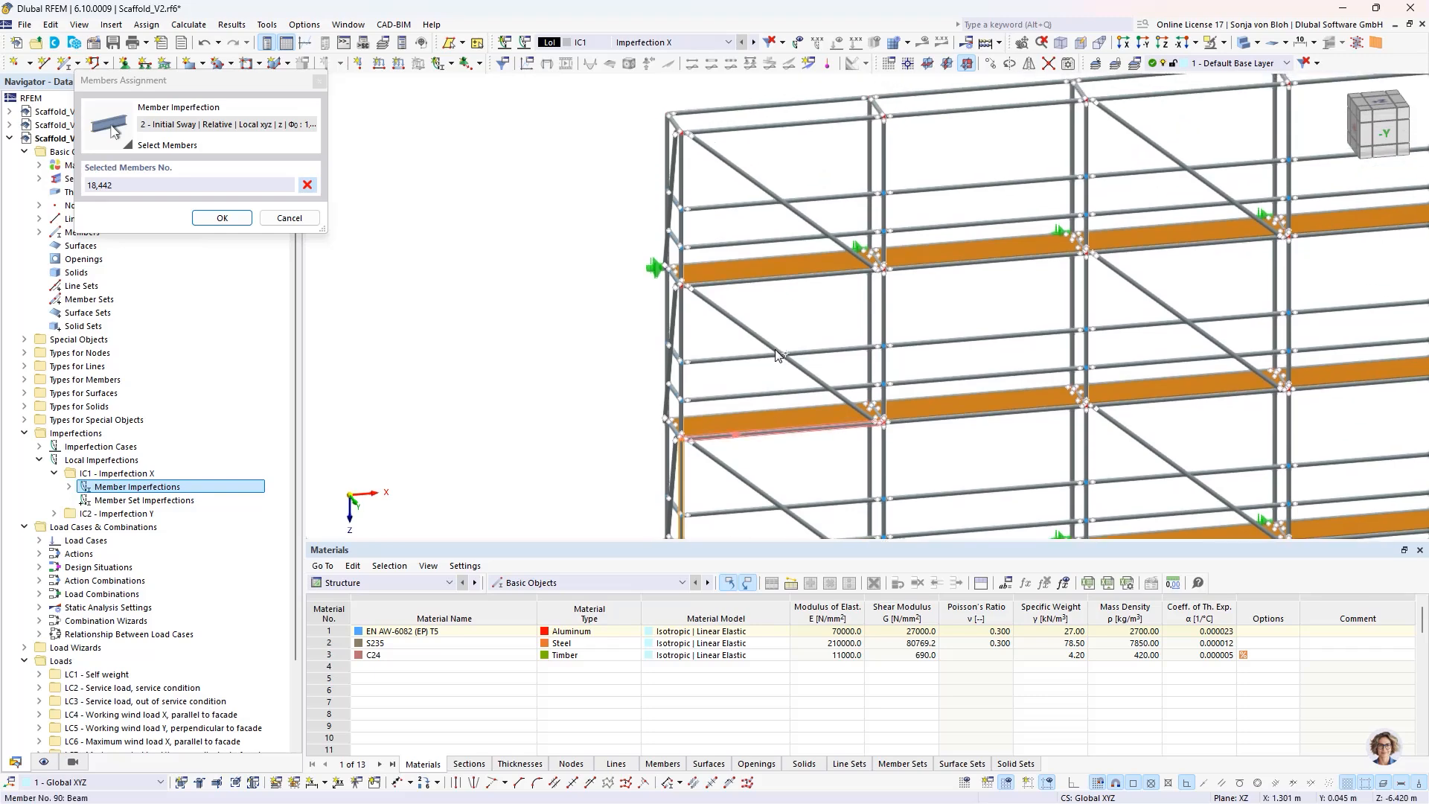
{"action": "left_click", "coordinate": [682, 168]}
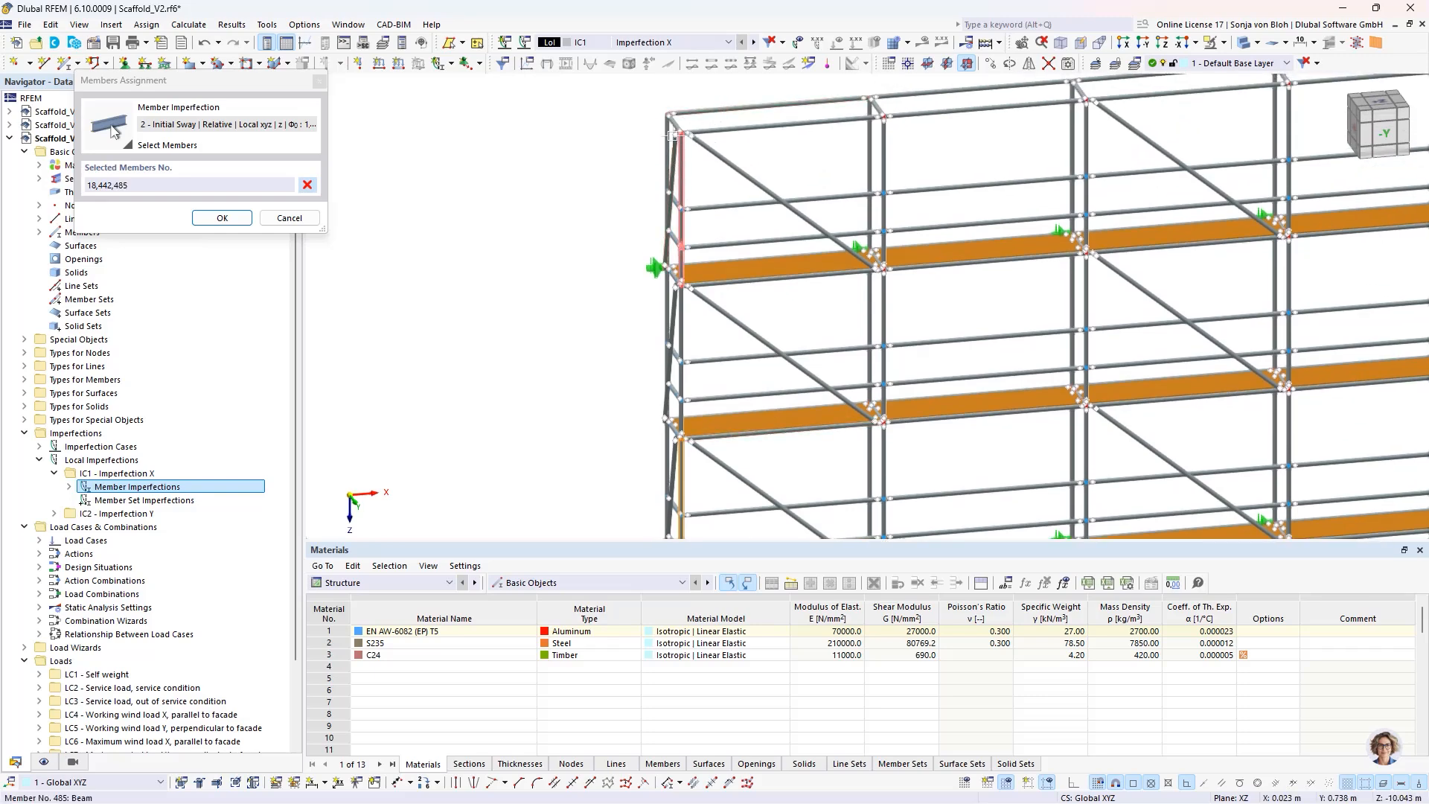
{"action": "left_click", "coordinate": [222, 217]}
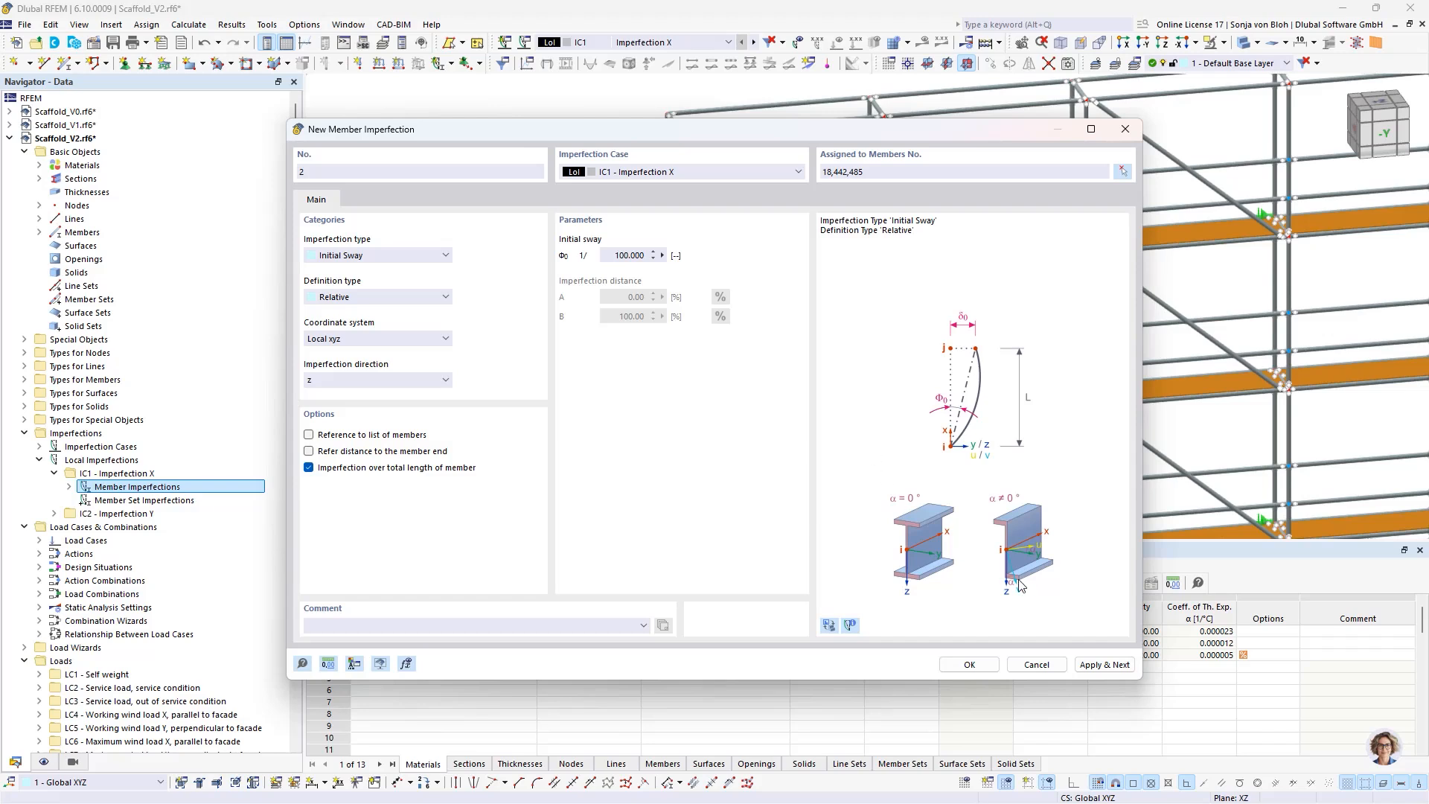
{"action": "left_click", "coordinate": [1086, 668]}
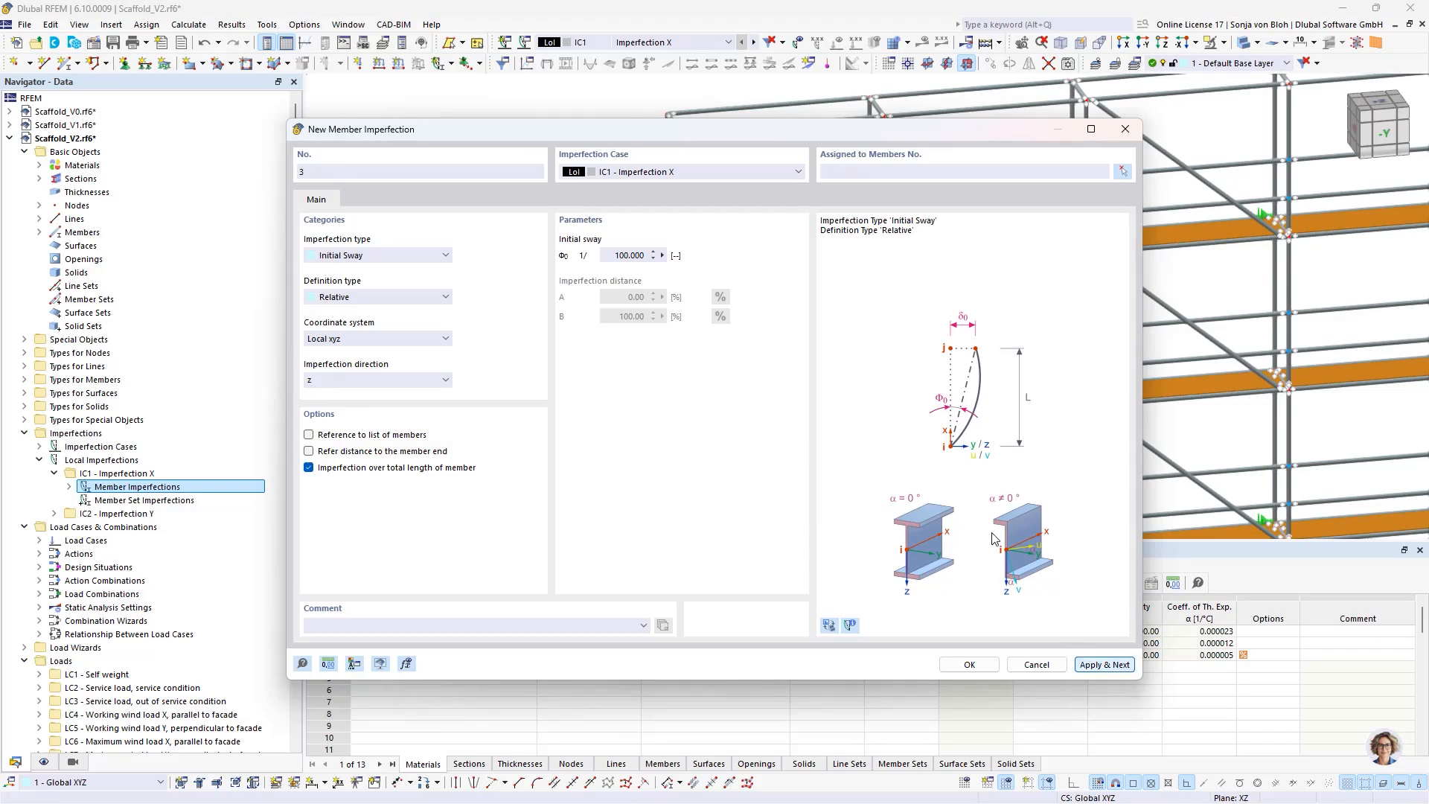
- Add a 1/100 initial sway in the -z direction to corner standard members 411 and 464
{"action": "left_click", "coordinate": [373, 381]}
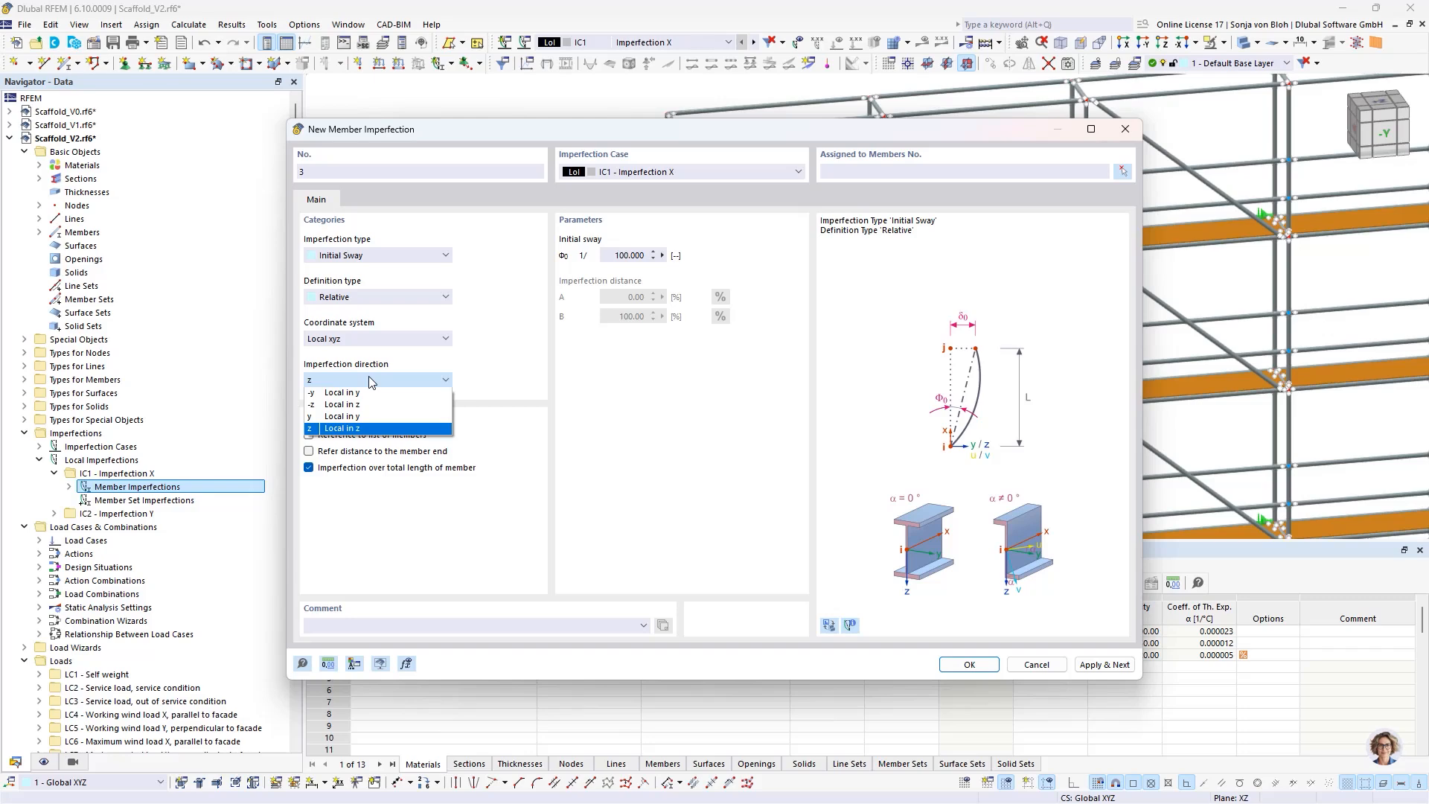
{"action": "left_click", "coordinate": [341, 405]}
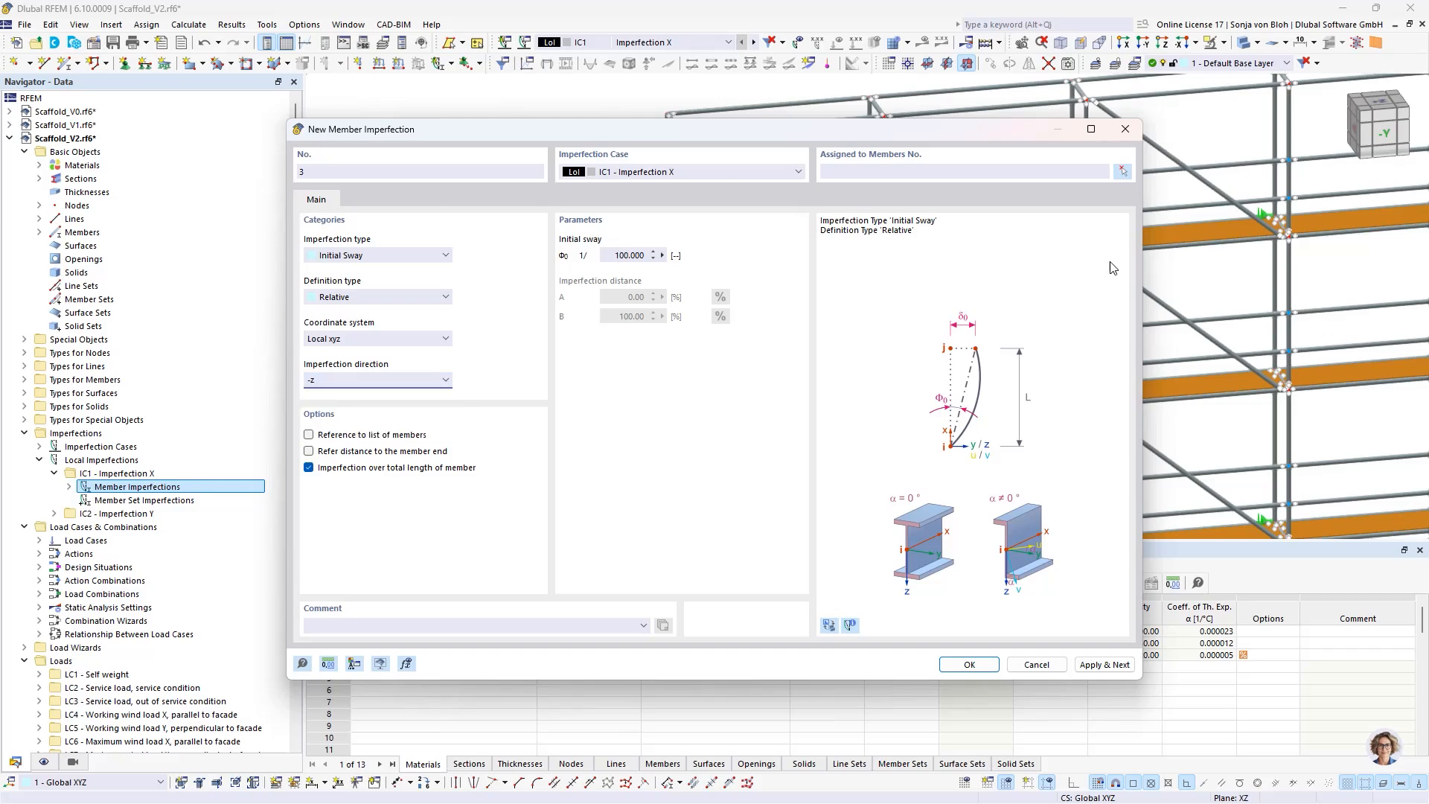
{"action": "left_click", "coordinate": [1124, 172]}
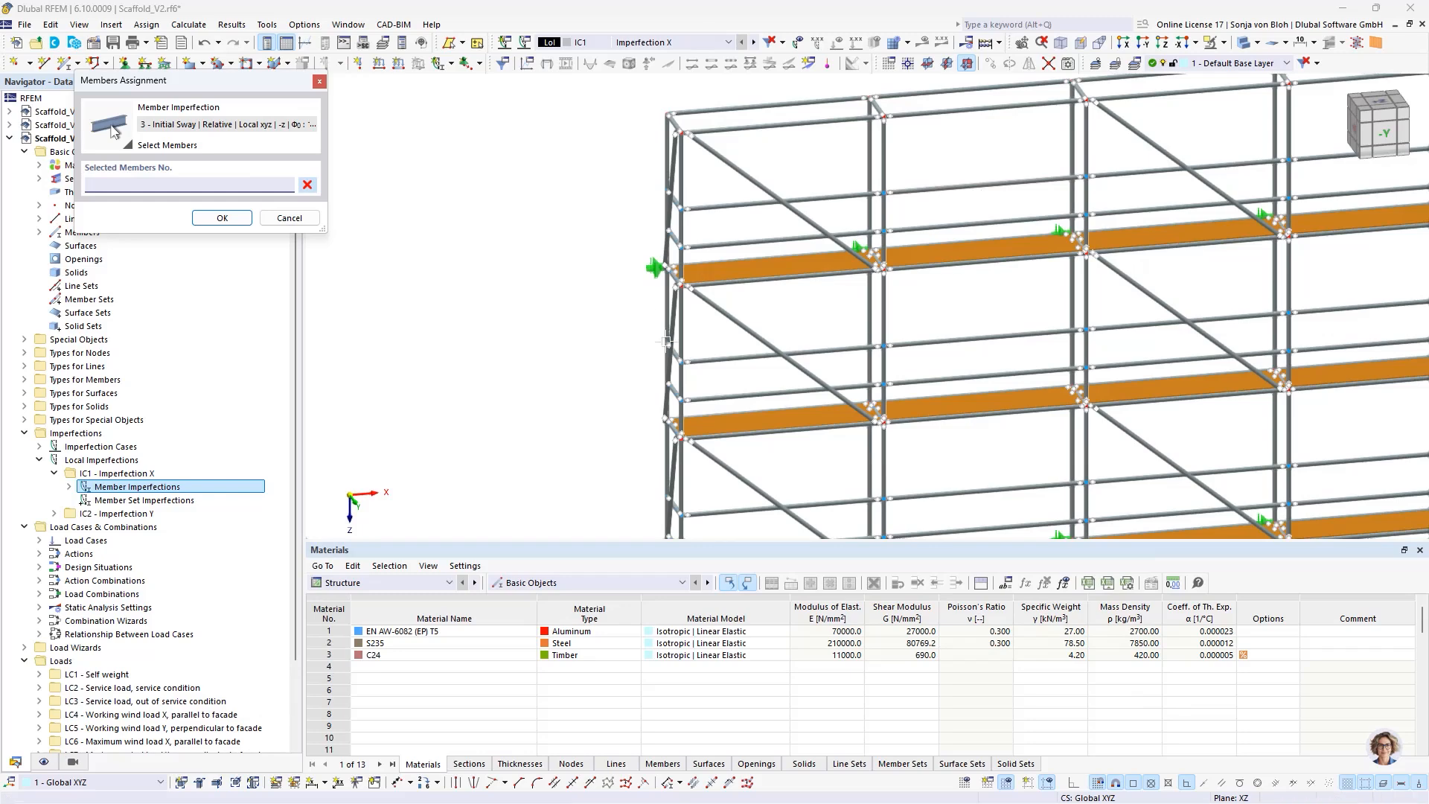
{"action": "left_click", "coordinate": [684, 330]}
{"action": "scroll", "coordinate": [568, 325], "scroll_direction": "down", "scroll_amount": 3}
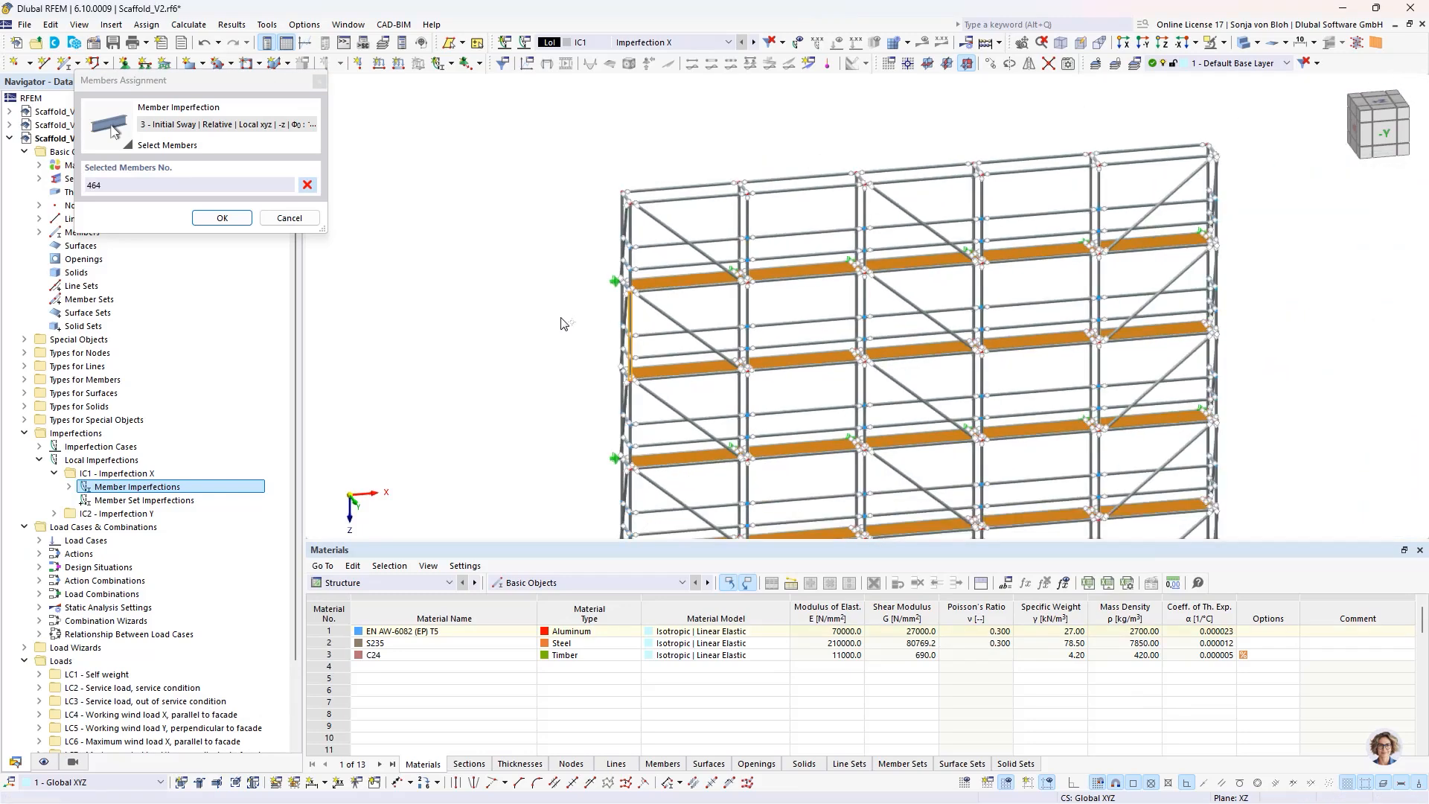
{"action": "middle_click_drag", "start_coordinate": [559, 429], "coordinate": [548, 288]}
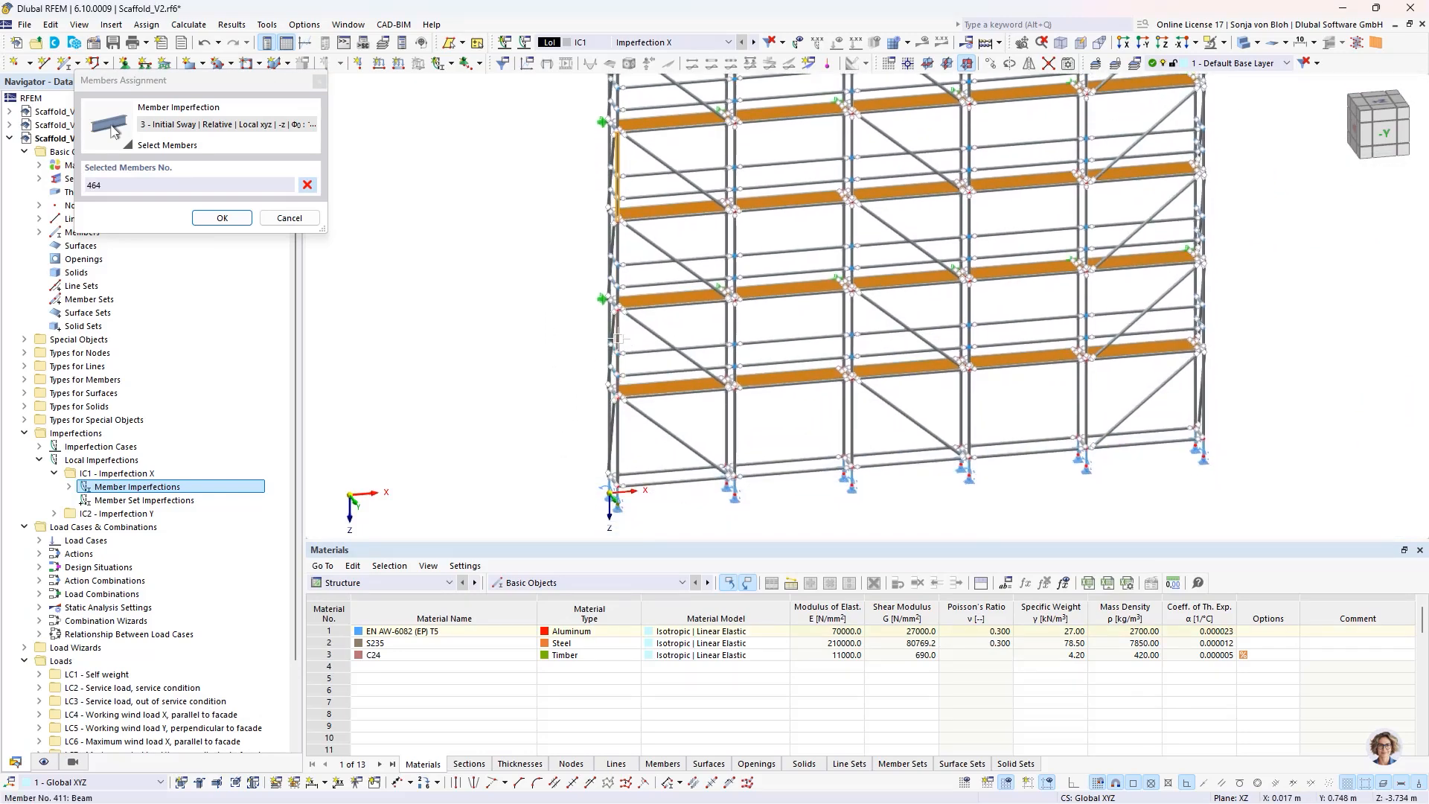
{"action": "left_click", "coordinate": [617, 346]}
{"action": "left_click", "coordinate": [222, 218]}
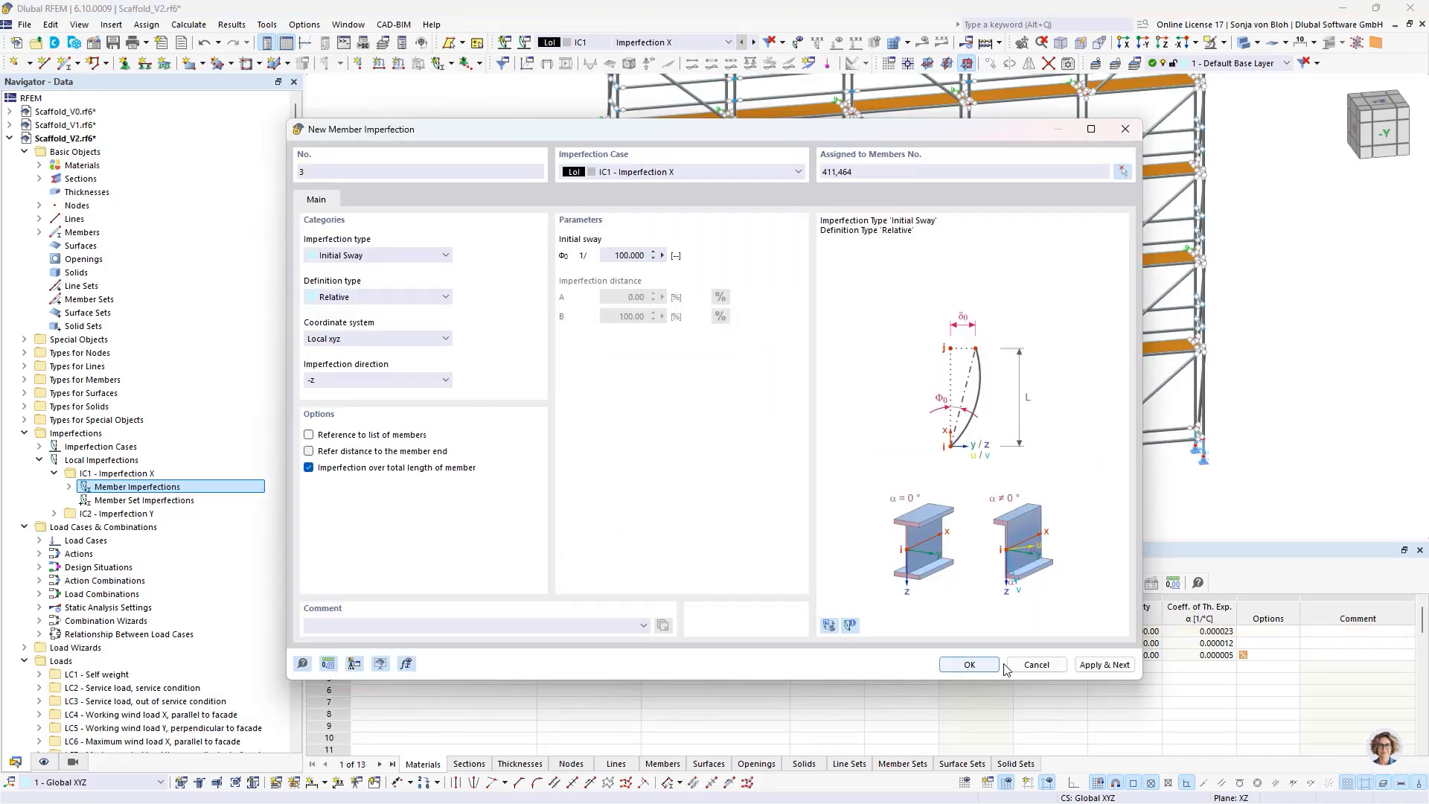
{"action": "left_click", "coordinate": [1103, 667]}
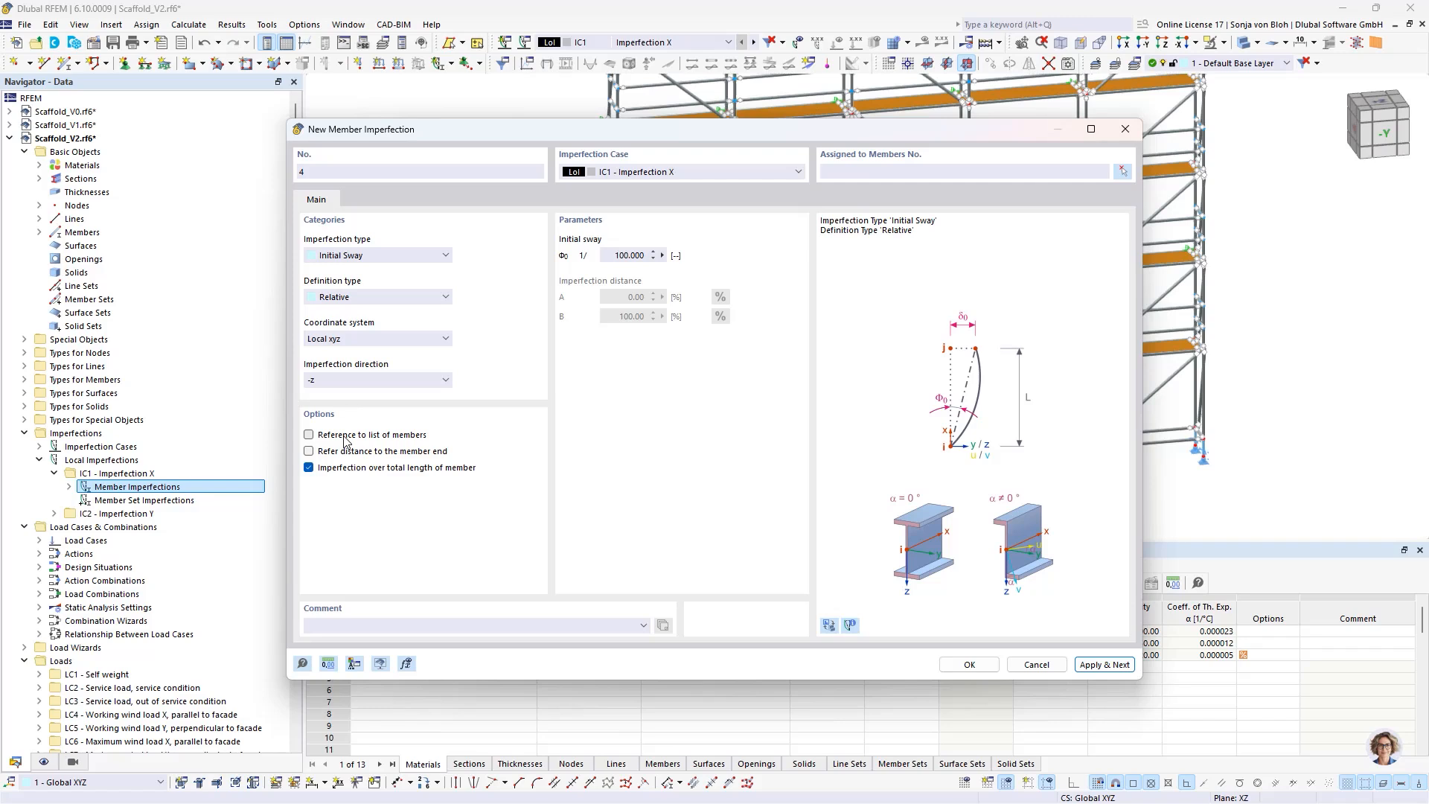
- Add a relative initial bow of 1/150 in the -z direction to corner standard members 411 and 464
{"action": "left_click", "coordinate": [395, 256]}
{"action": "left_click", "coordinate": [371, 280]}
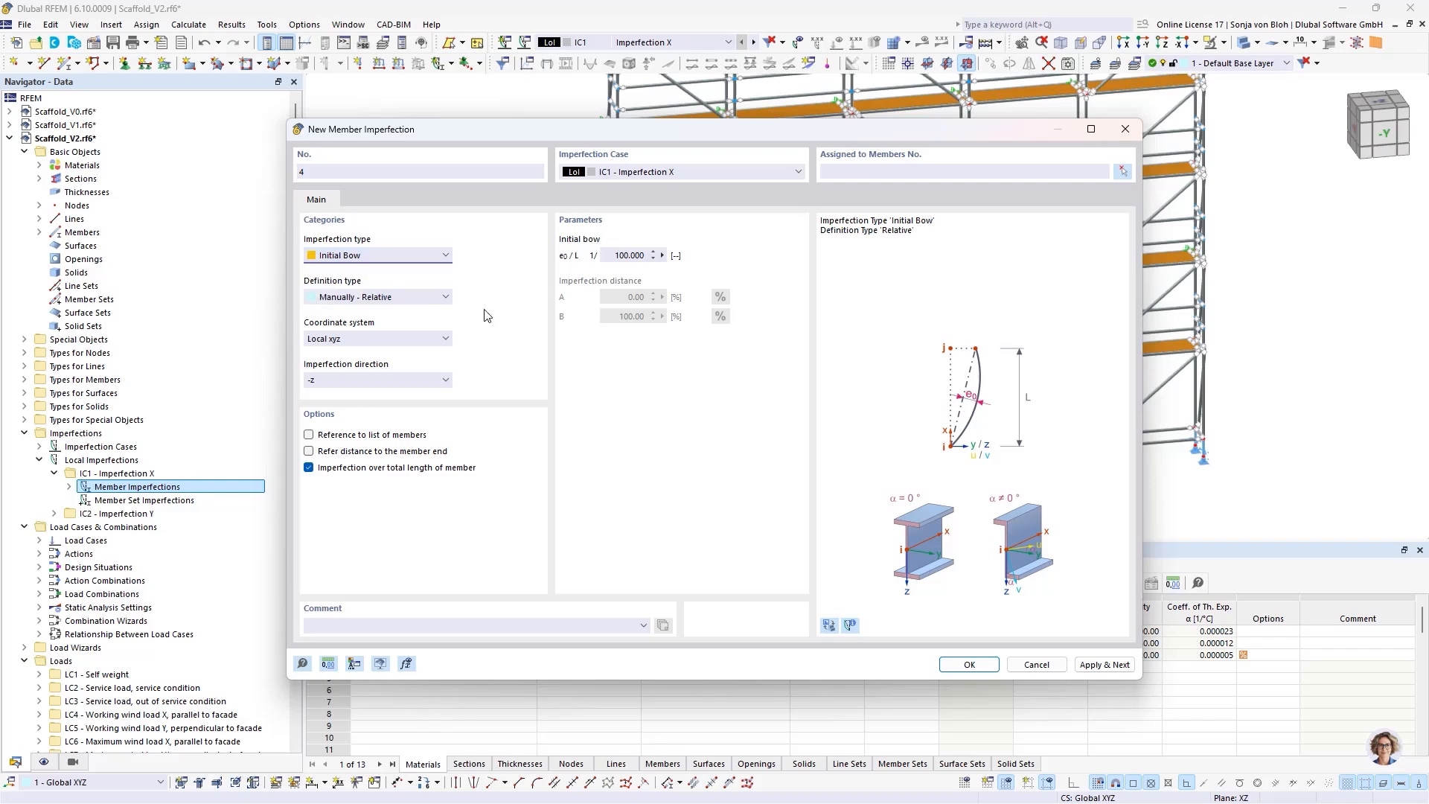
{"action": "left_click_drag", "start_coordinate": [604, 260], "coordinate": [702, 258]}
{"action": "type", "text": "150"}
{"action": "left_click", "coordinate": [1121, 174]}
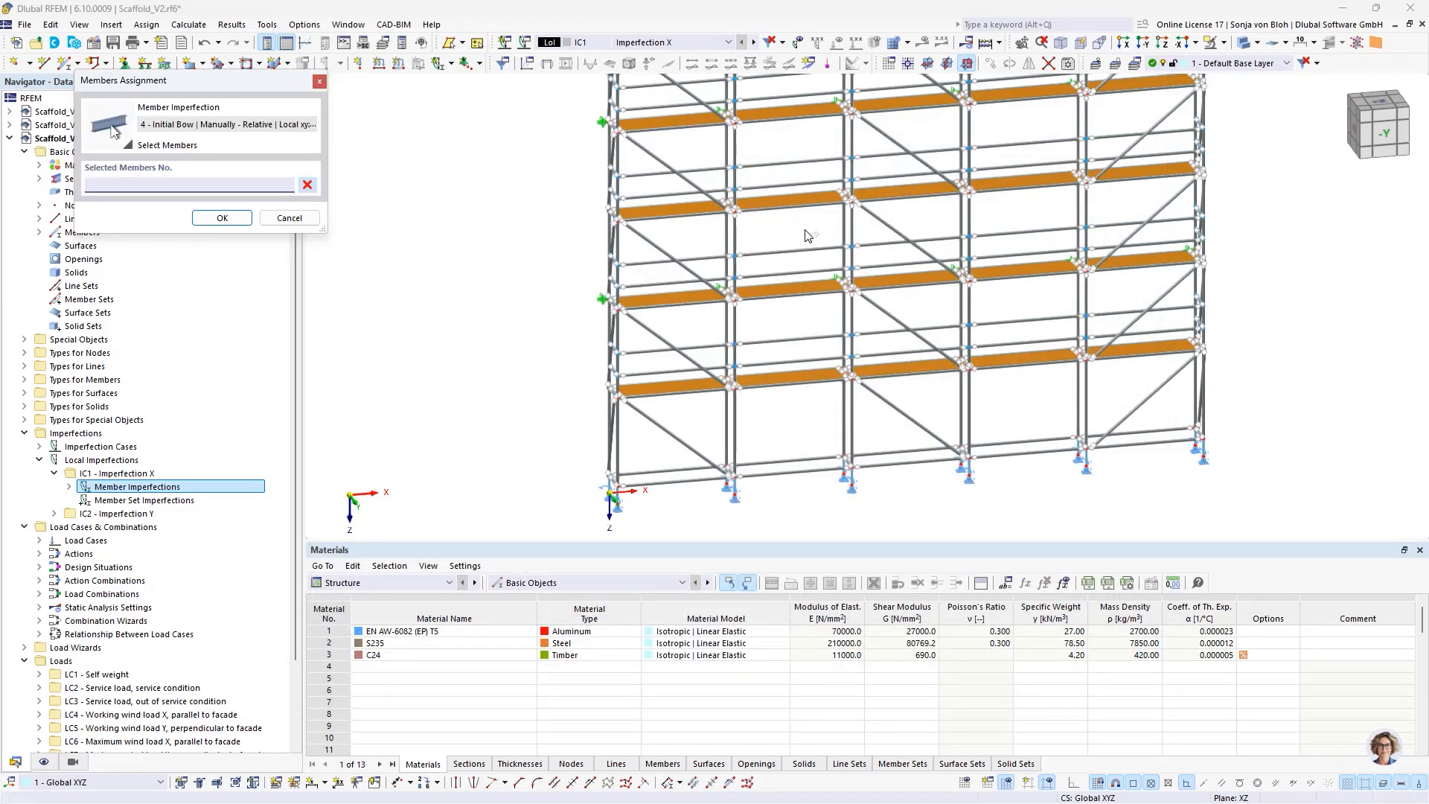
{"action": "left_click", "coordinate": [618, 156]}
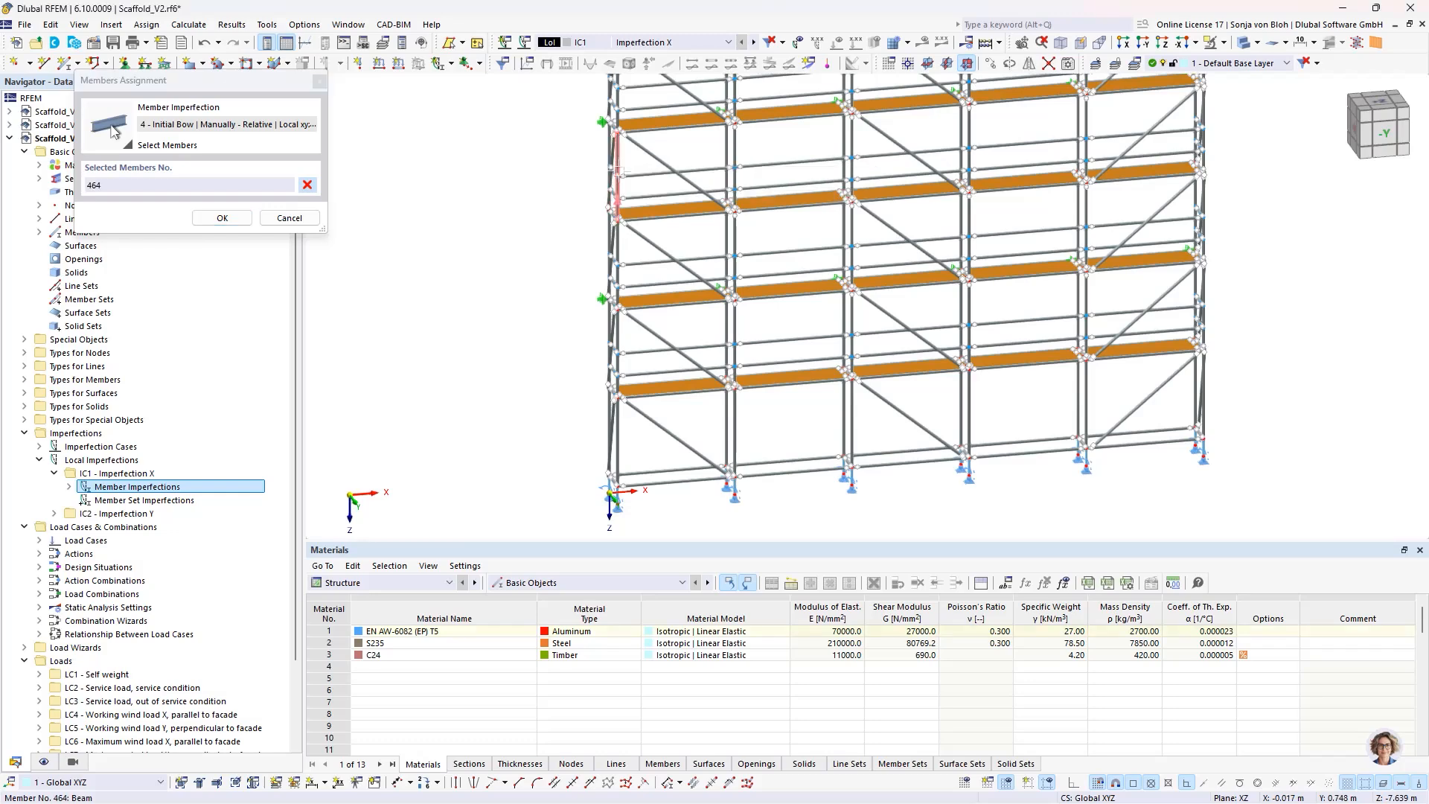
{"action": "left_click", "coordinate": [617, 333]}
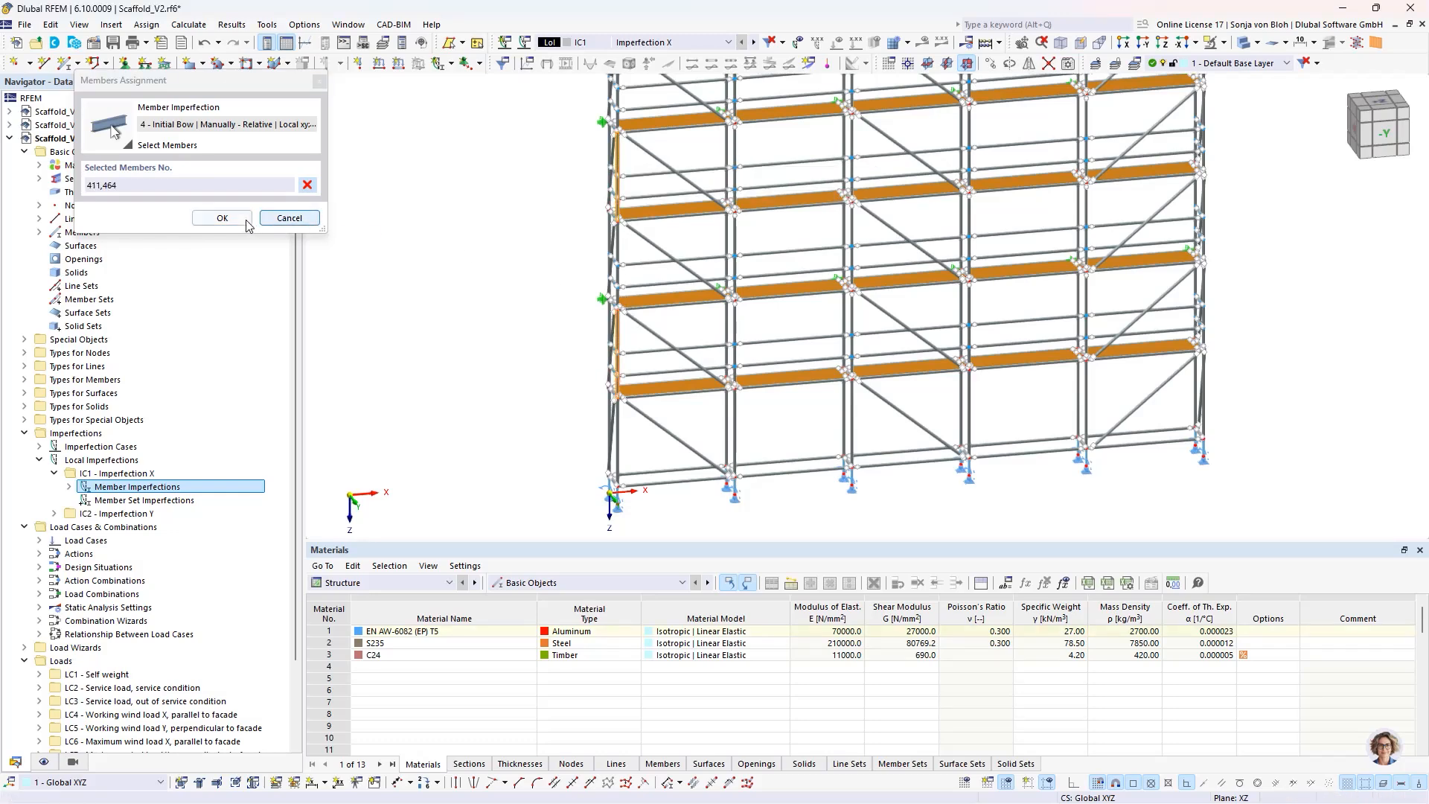
{"action": "left_click", "coordinate": [224, 219]}
{"action": "left_click", "coordinate": [1104, 664]}
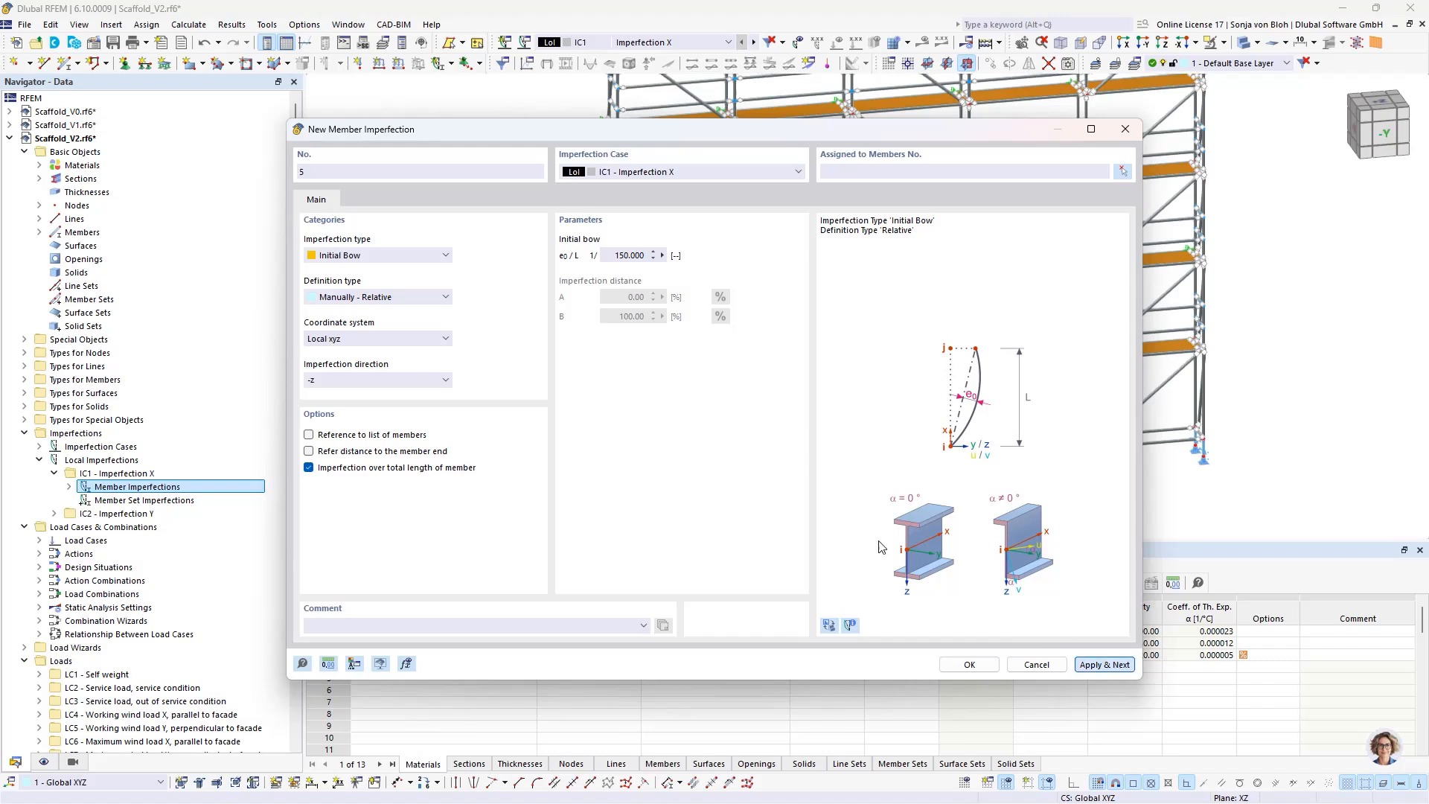
- Add a relative initial bow of 1/150 in the z direction to corner standard members 18, 442 and 485 in IC1
{"action": "left_click", "coordinate": [358, 379]}
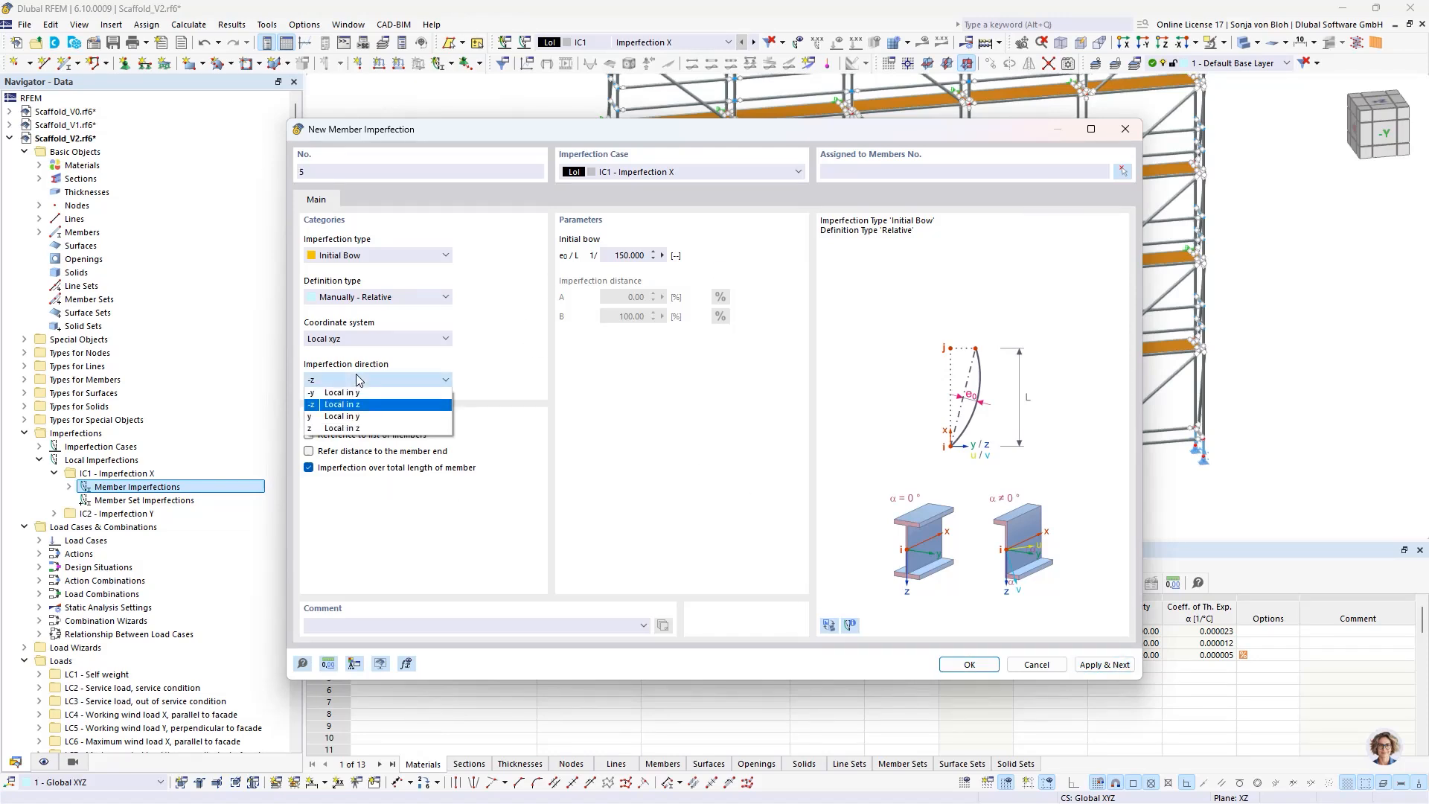
{"action": "left_click", "coordinate": [333, 429]}
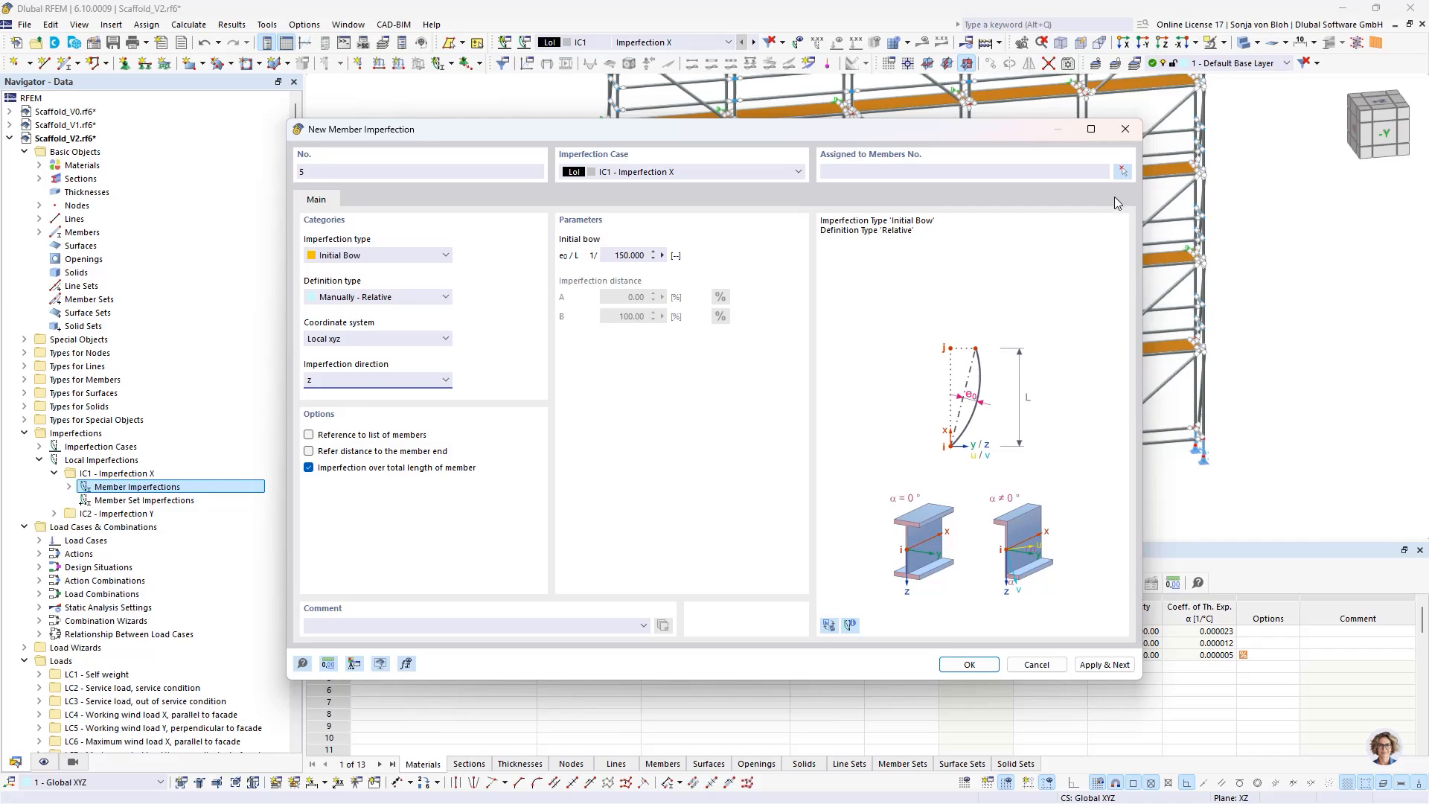
{"action": "left_click", "coordinate": [1122, 171]}
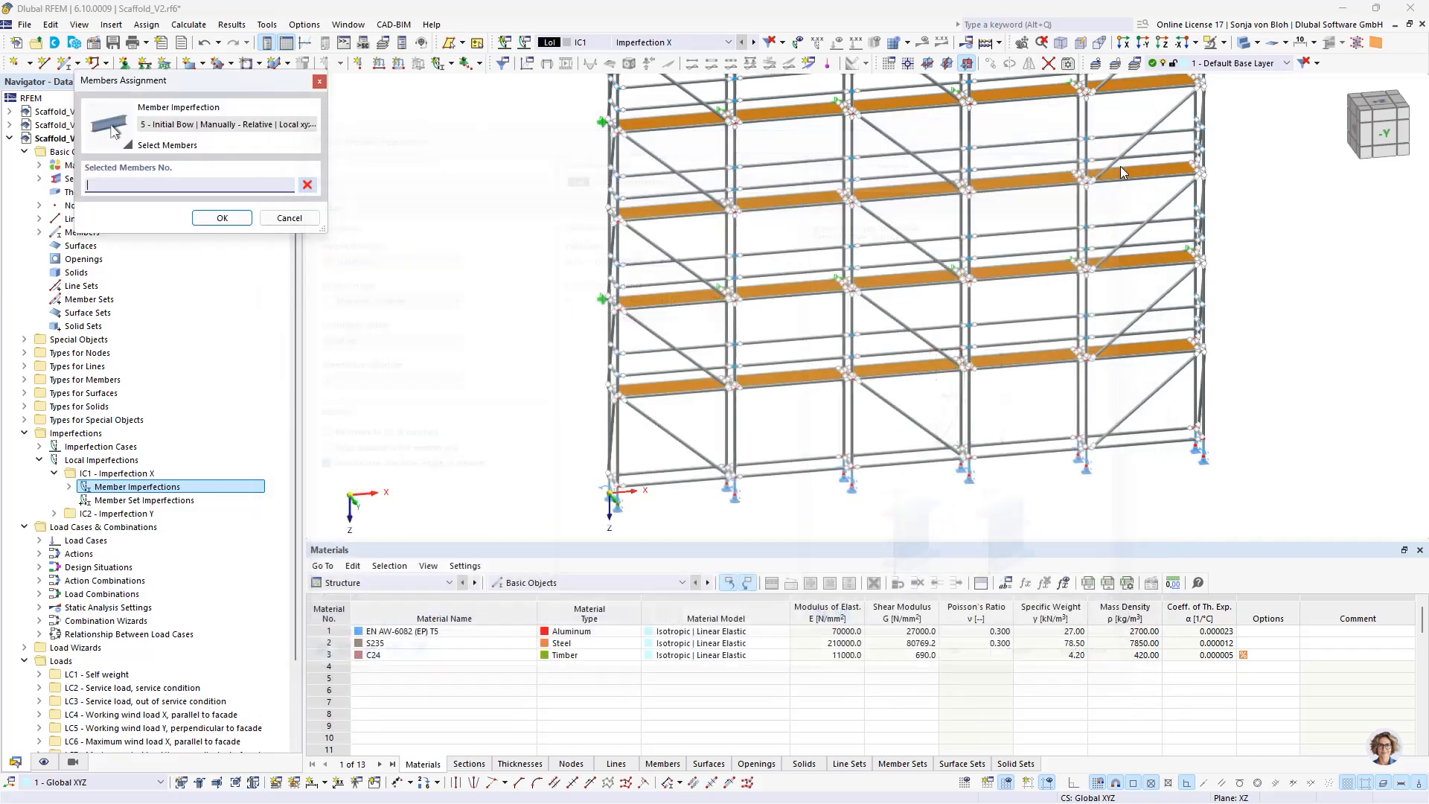
{"action": "left_click", "coordinate": [617, 446]}
{"action": "left_click", "coordinate": [617, 261]}
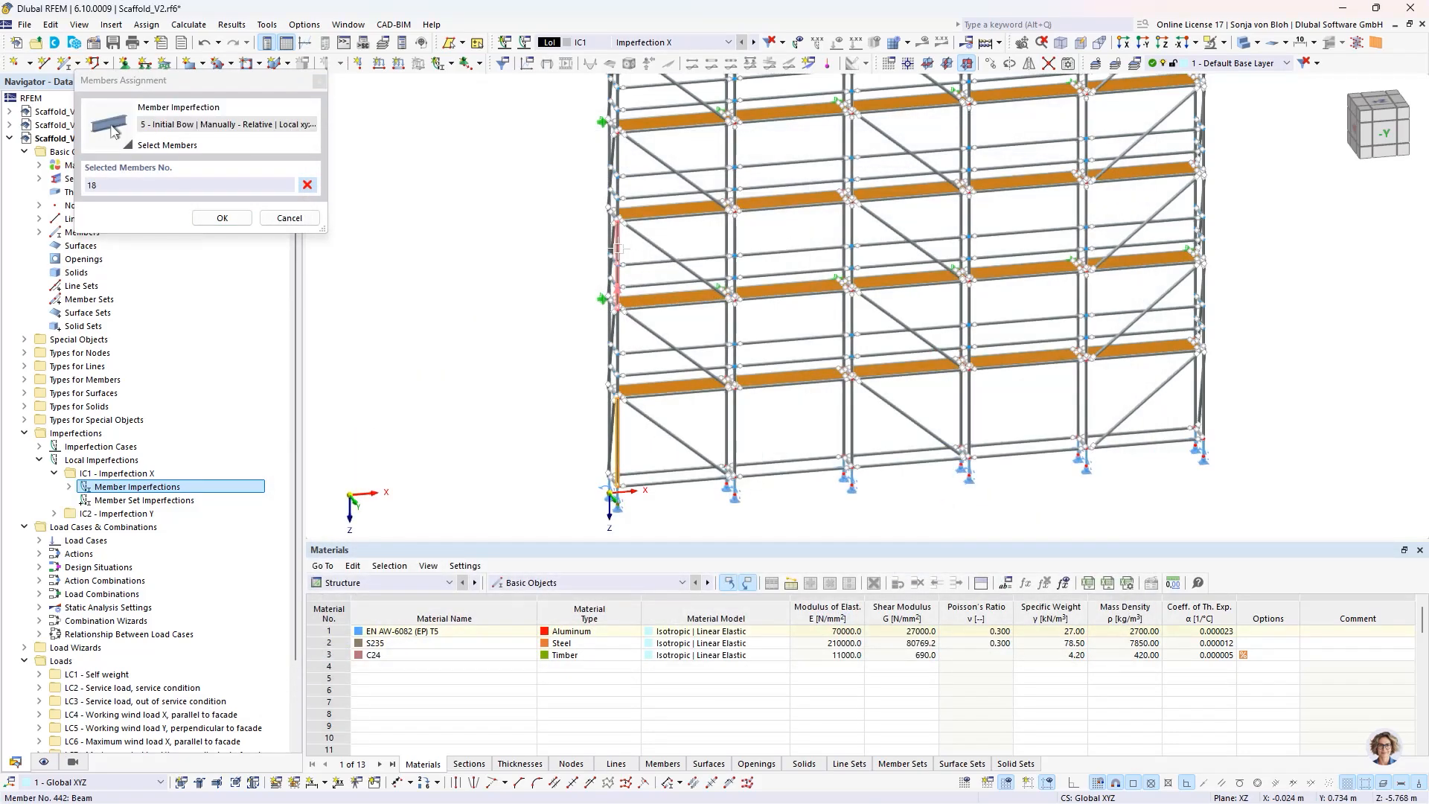
{"action": "middle_click_drag", "start_coordinate": [655, 214], "coordinate": [664, 348]}
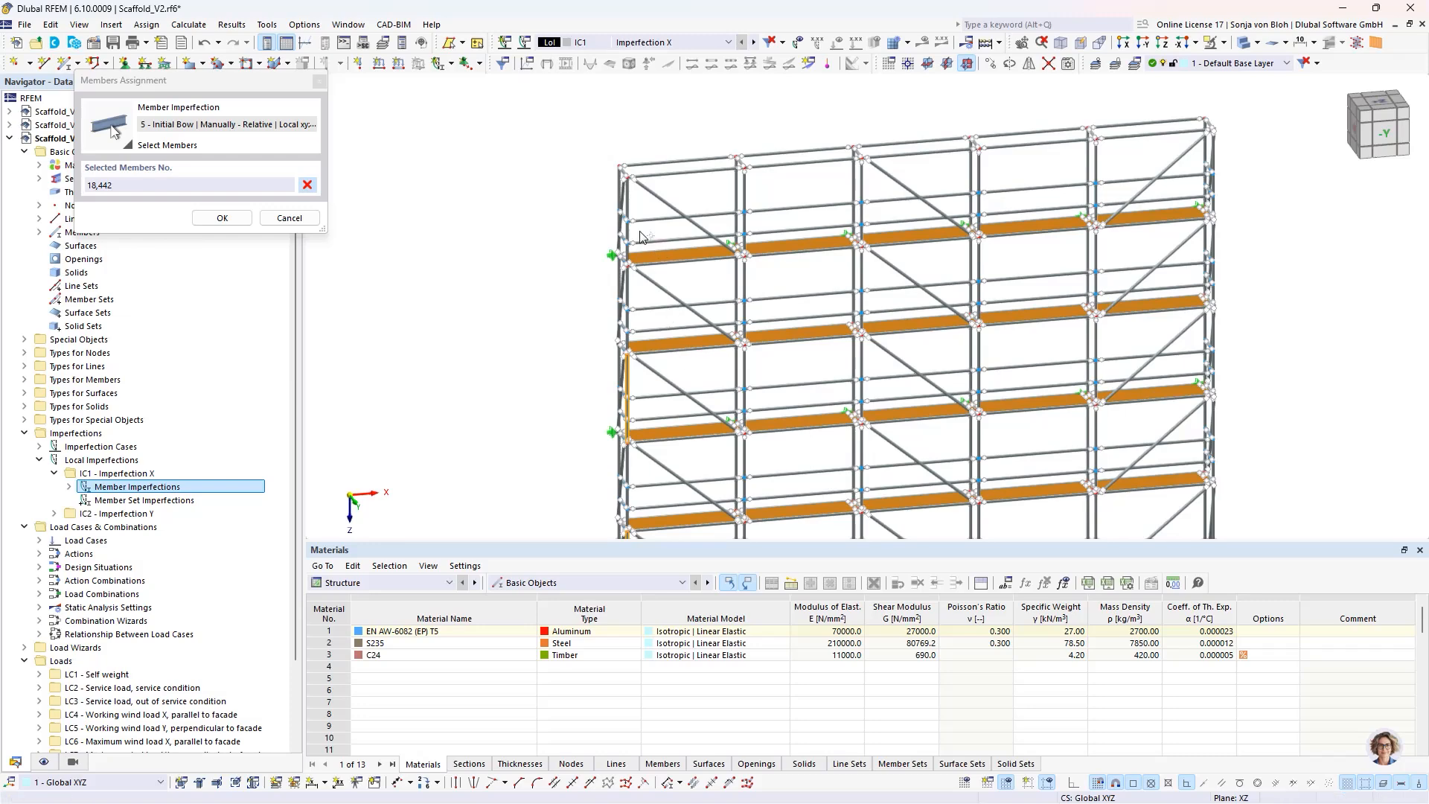
{"action": "left_click", "coordinate": [624, 199]}
{"action": "left_click", "coordinate": [222, 218]}
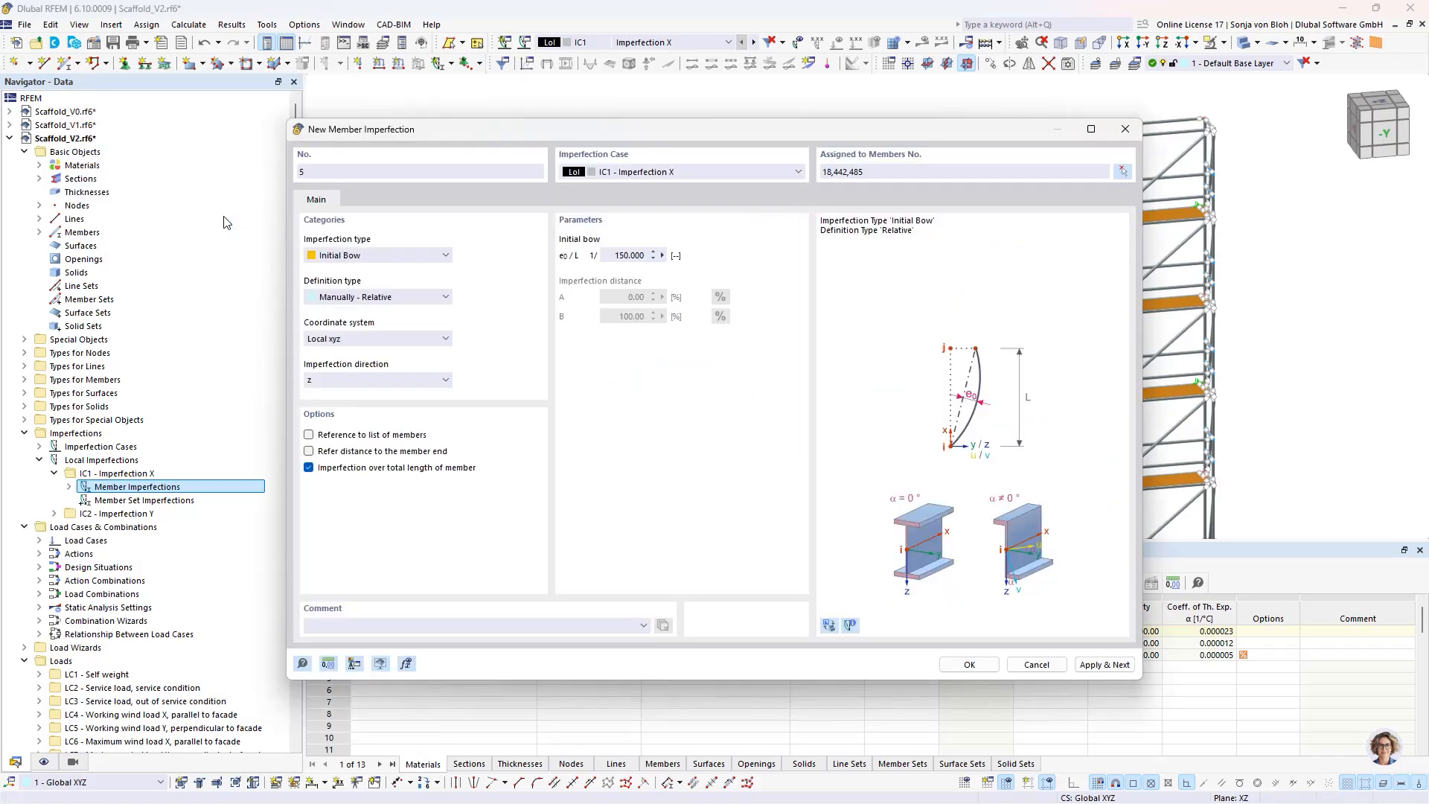
{"action": "left_click", "coordinate": [967, 662]}
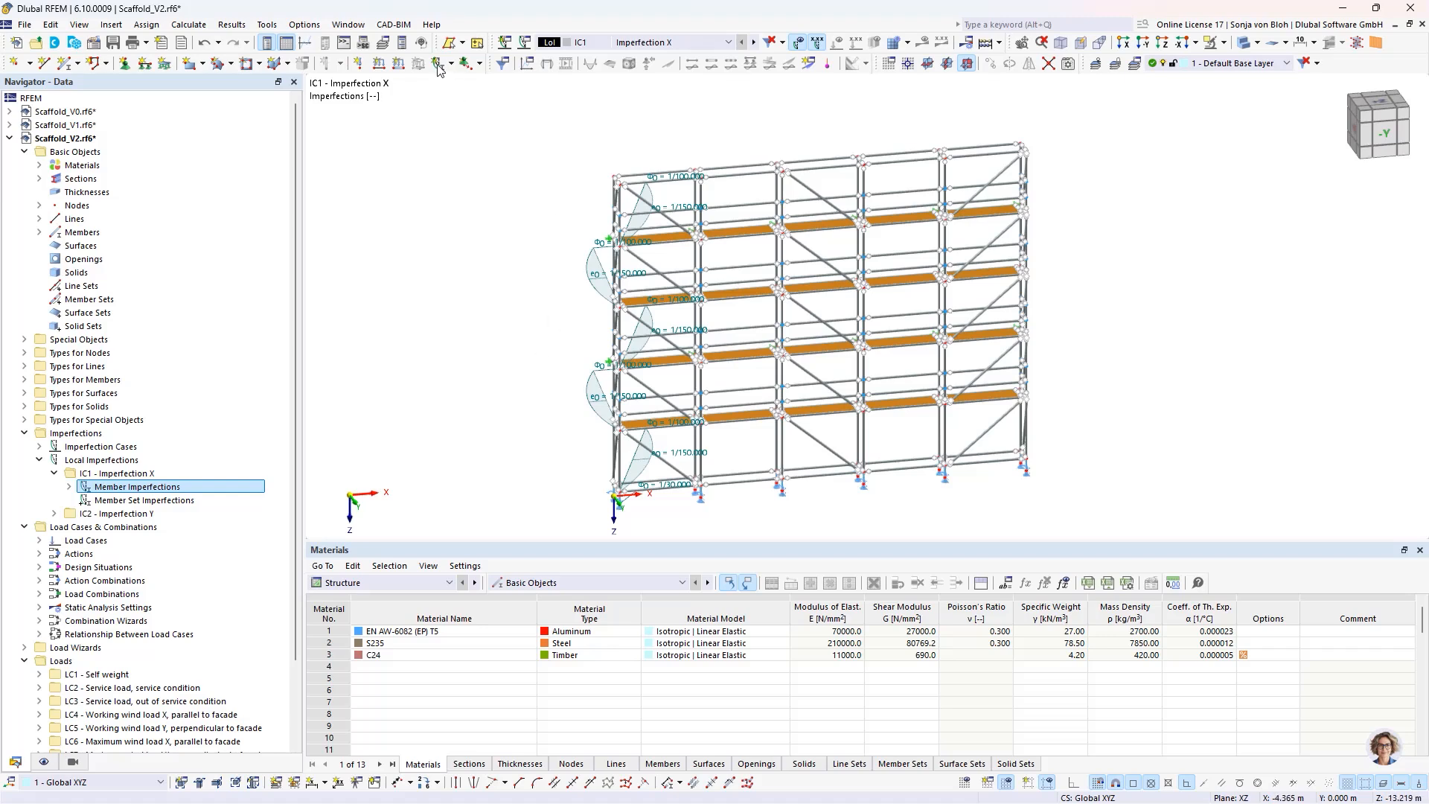
- Switch to the Scaffold_V3.rf6 model and display the imperfections of case IC2 in the Y direction
{"action": "left_click", "coordinate": [356, 26]}
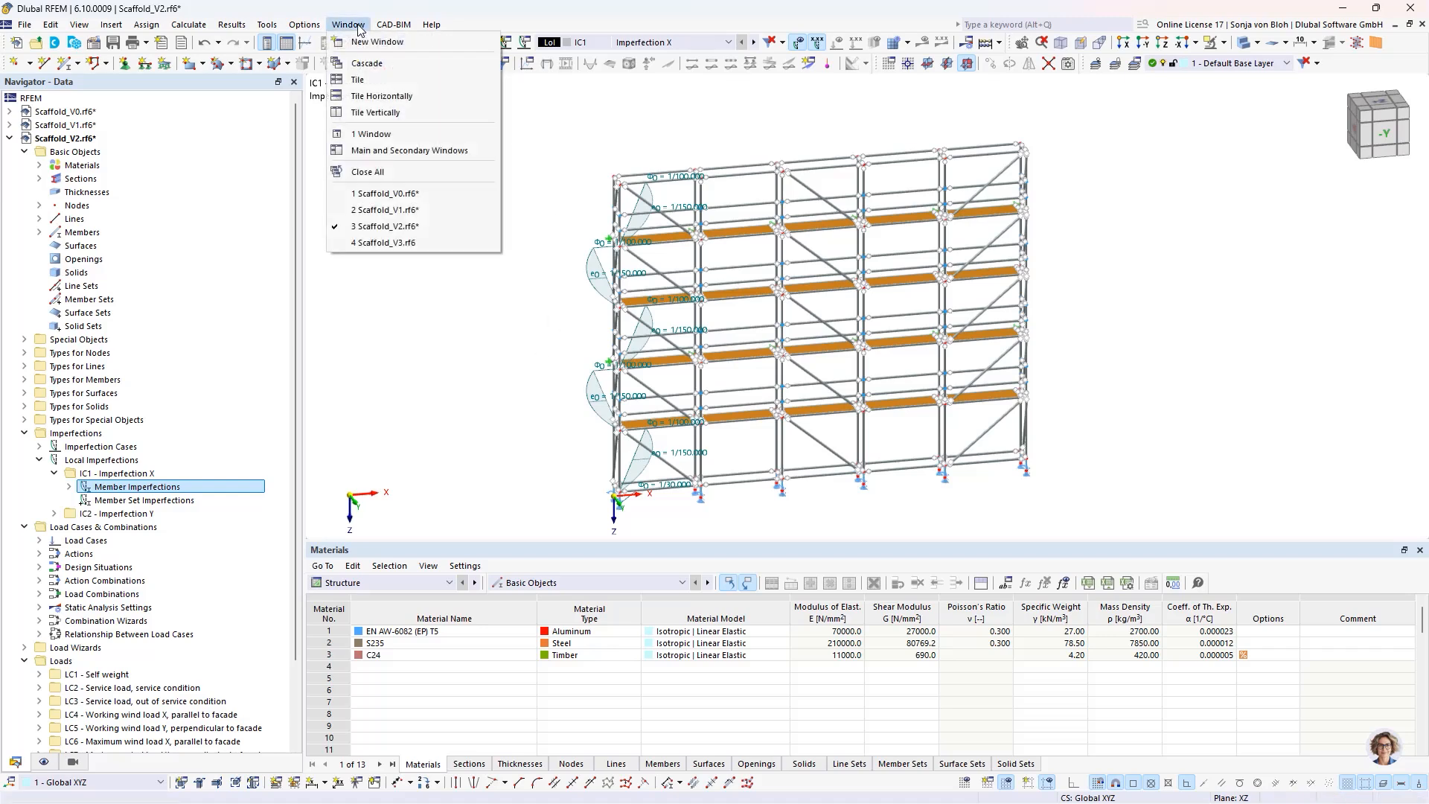
{"action": "left_click", "coordinate": [391, 243]}
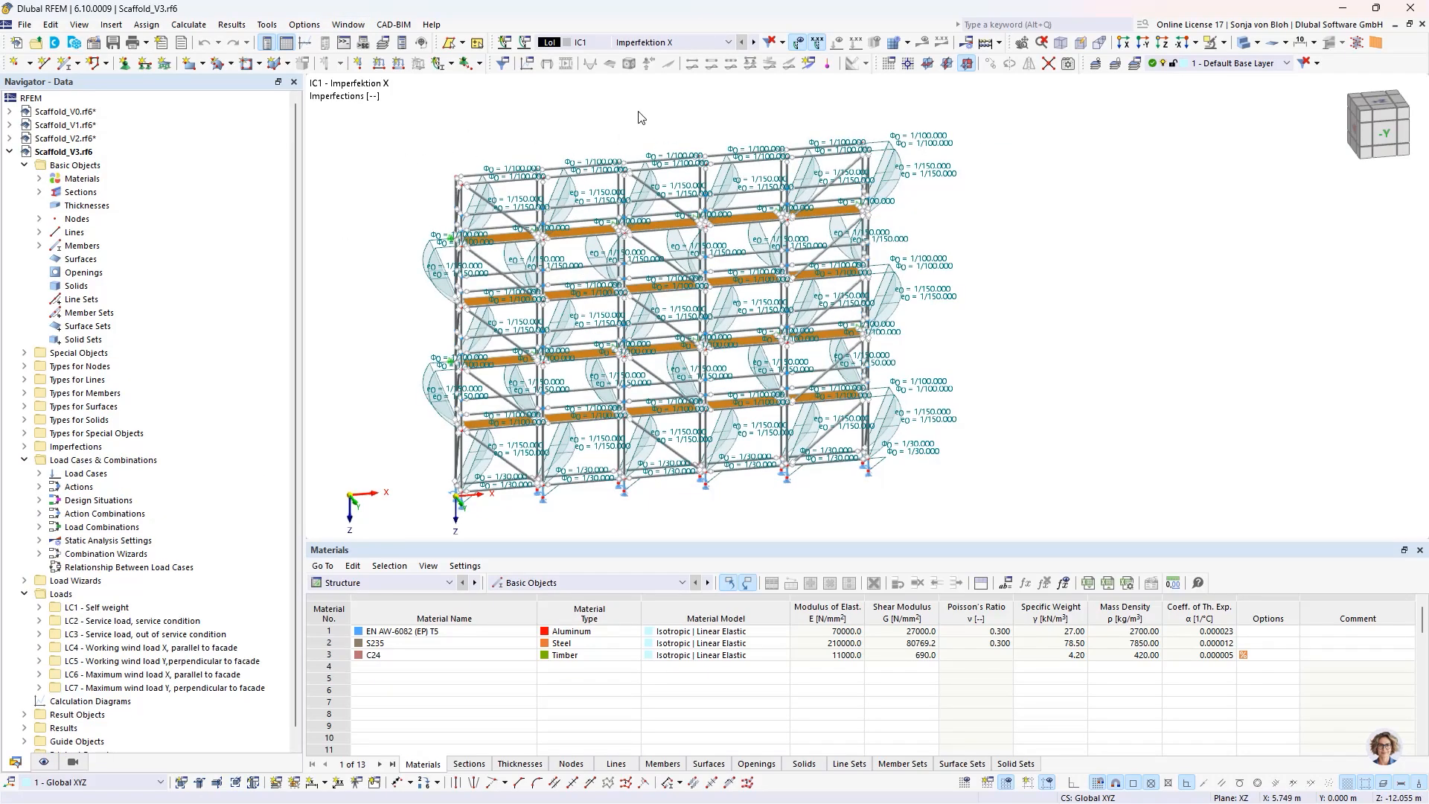
{"action": "left_click", "coordinate": [728, 43]}
{"action": "left_click", "coordinate": [670, 68]}
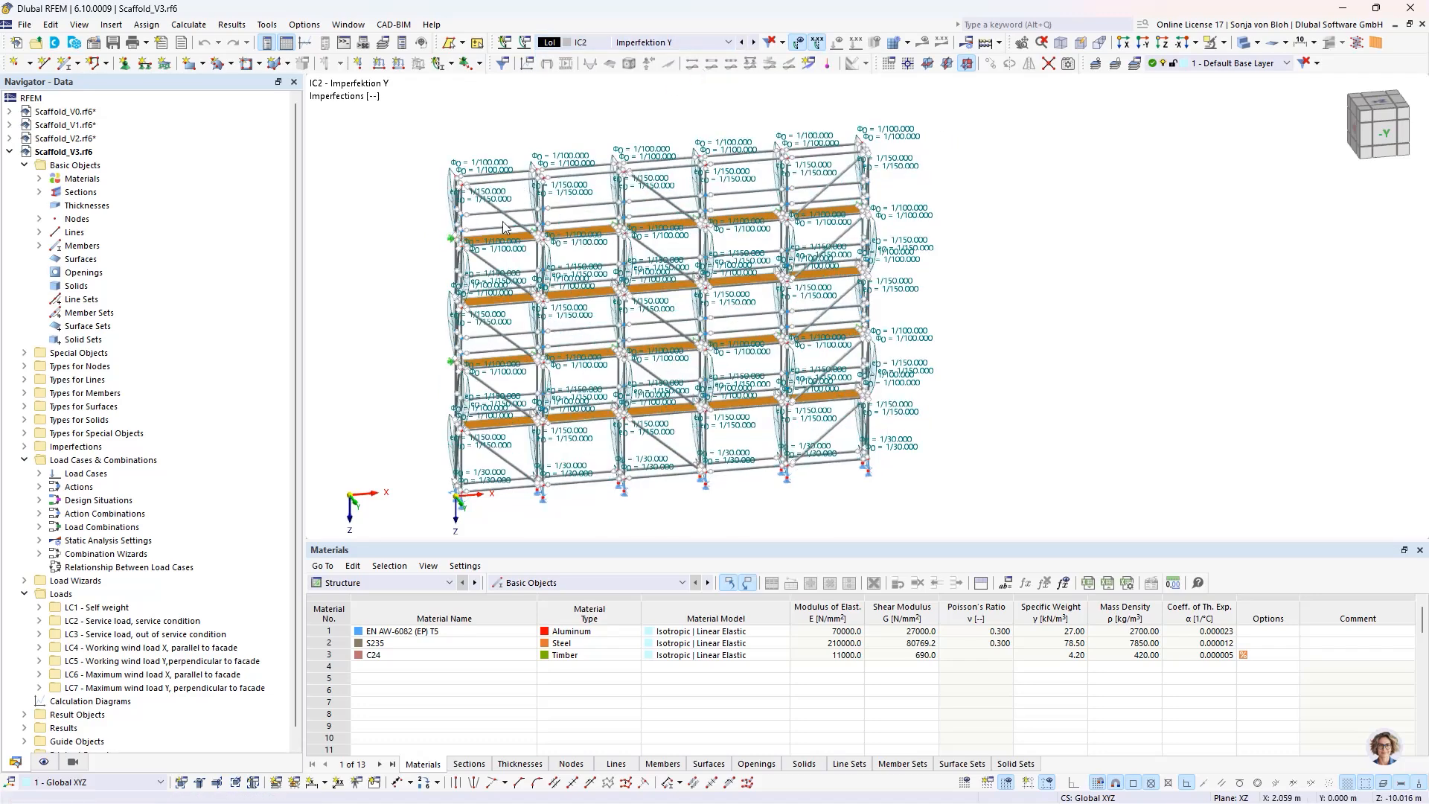
{"action": "mouse_move", "coordinate": [497, 247]}
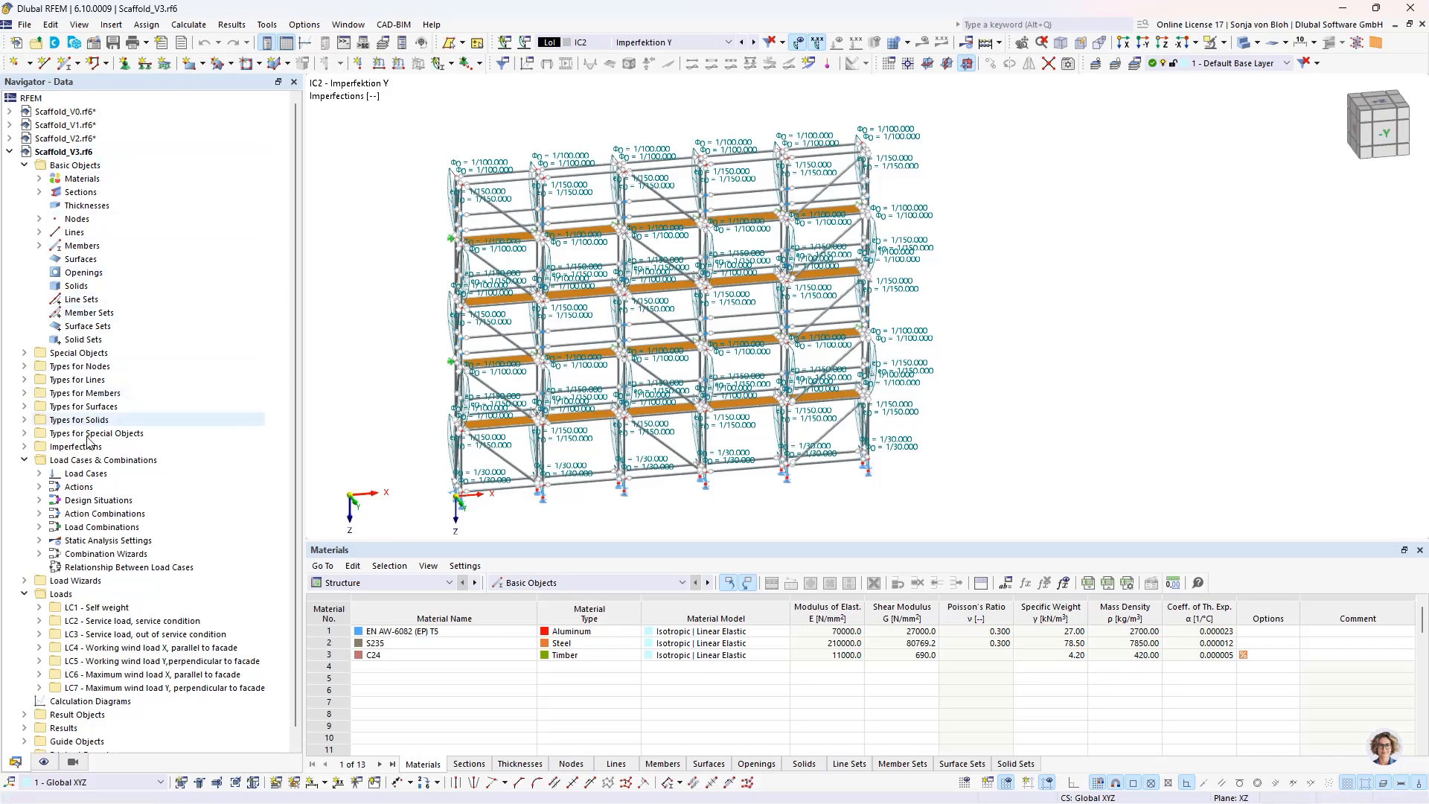
- Enable user-defined action combinations in the combination wizard assigned to design situation DS1
{"action": "right_click", "coordinate": [78, 475]}
{"action": "left_click", "coordinate": [140, 489]}
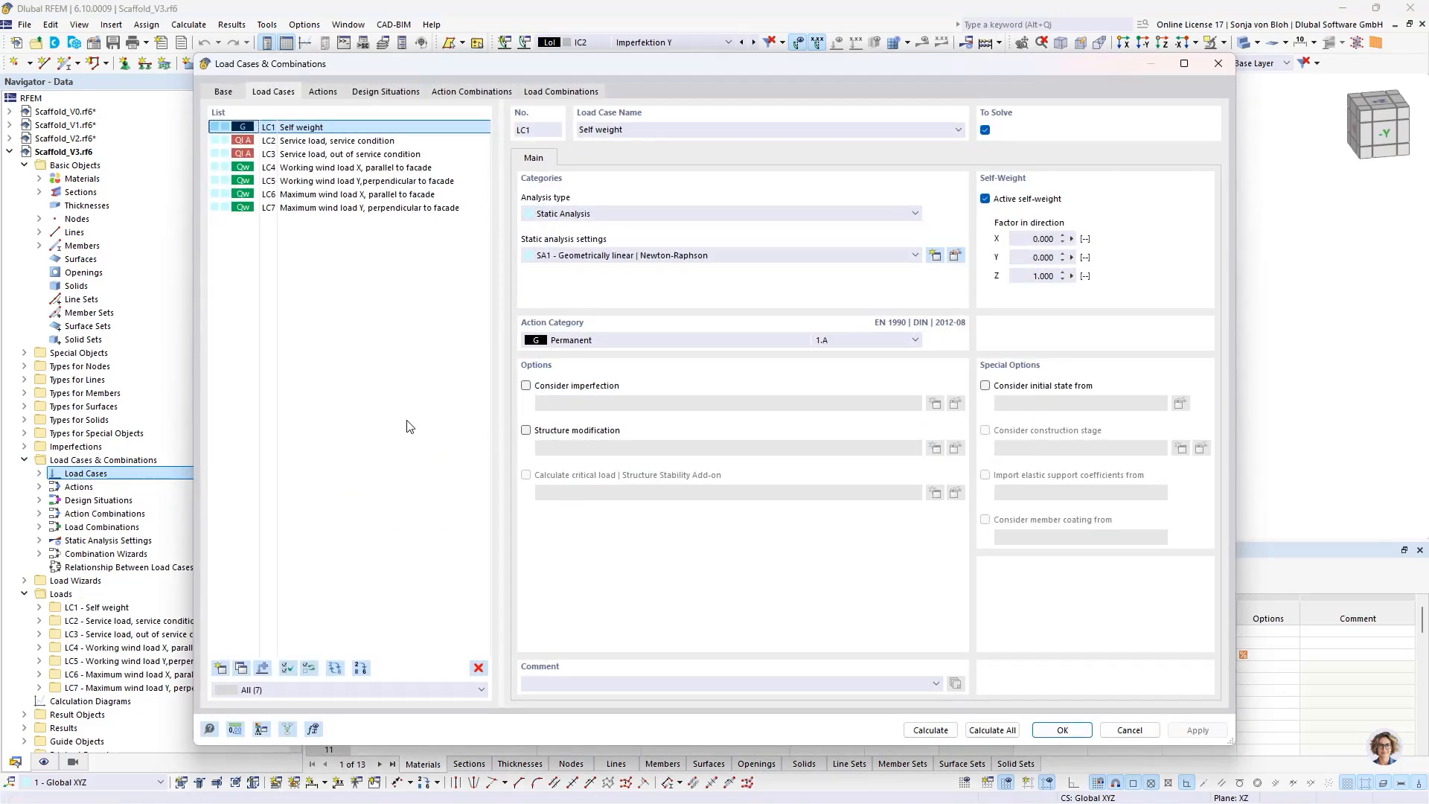
{"action": "left_click", "coordinate": [372, 98]}
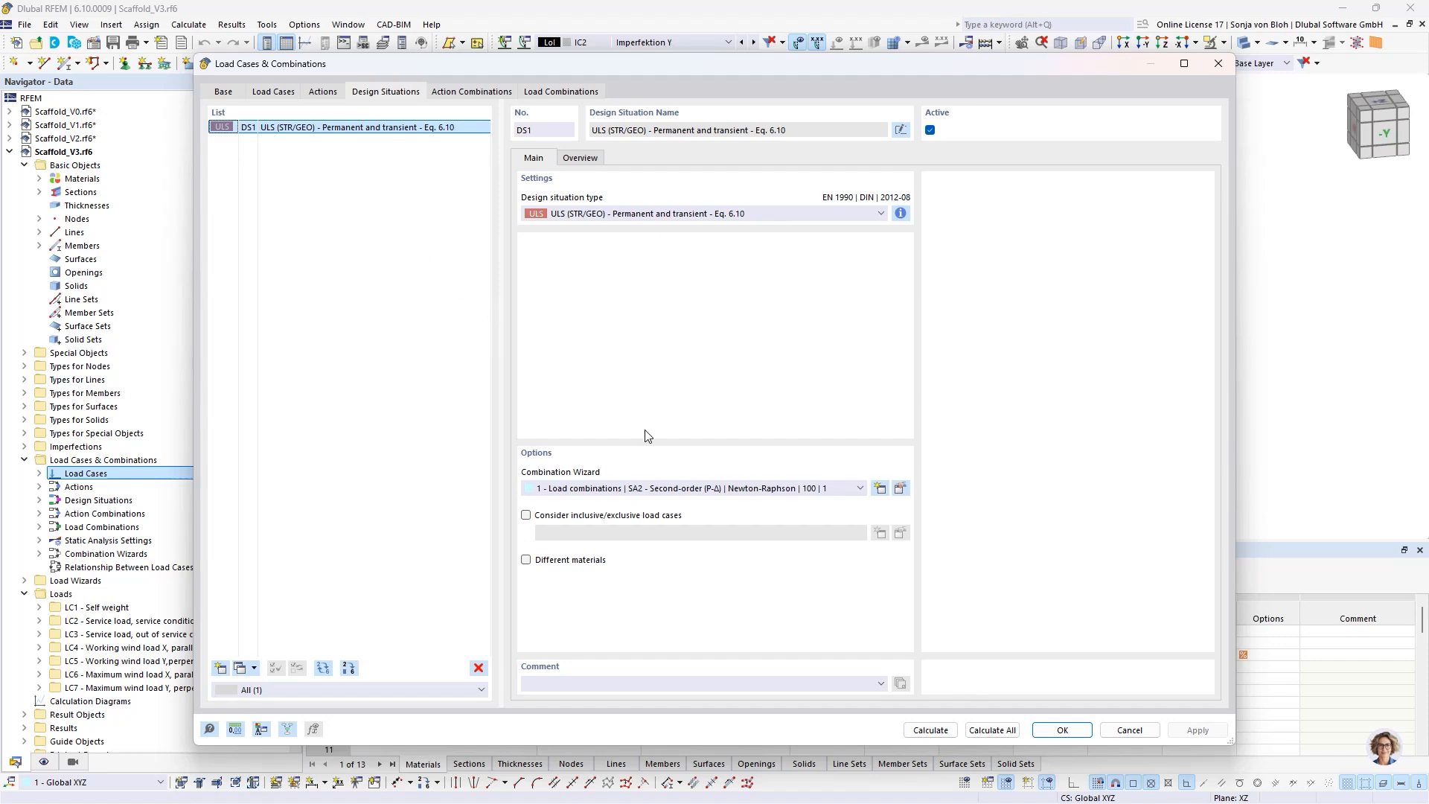
{"action": "left_click", "coordinate": [900, 488]}
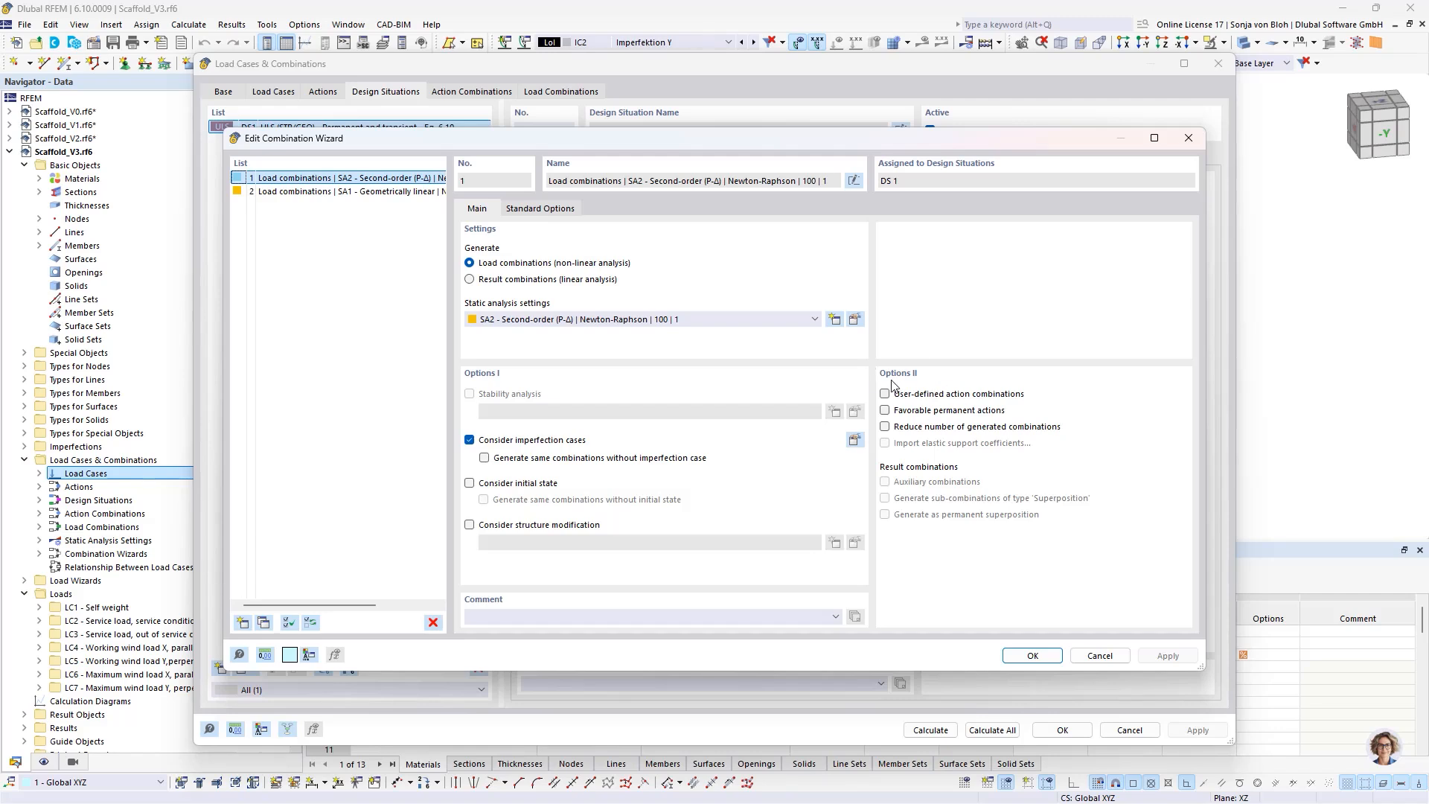
{"action": "left_click", "coordinate": [885, 394]}
{"action": "left_click", "coordinate": [1014, 655]}
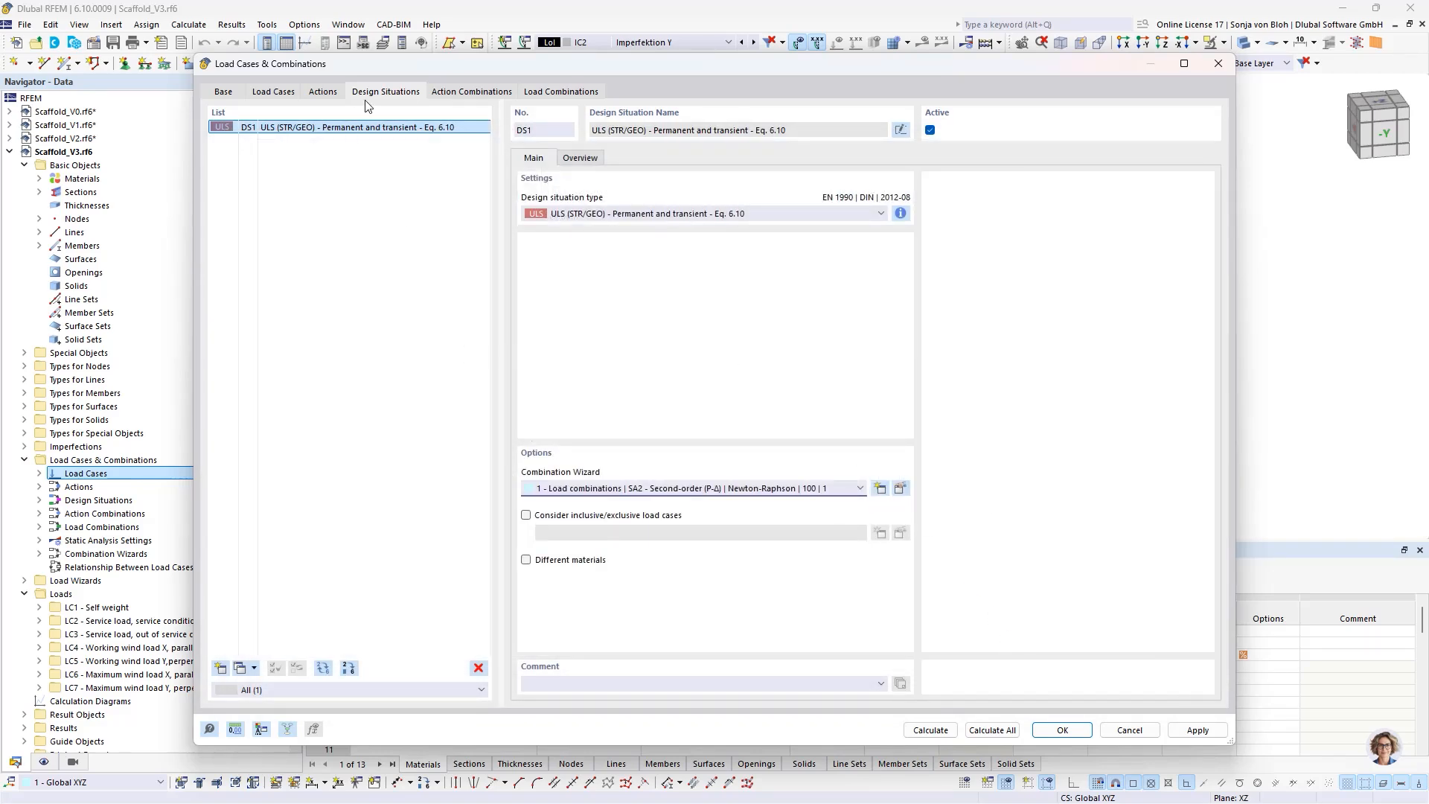
- Create action combination AC1 from the Permanent, Wind and Imposed loads actions, each with a factor of 1.50
{"action": "left_click", "coordinate": [474, 93]}
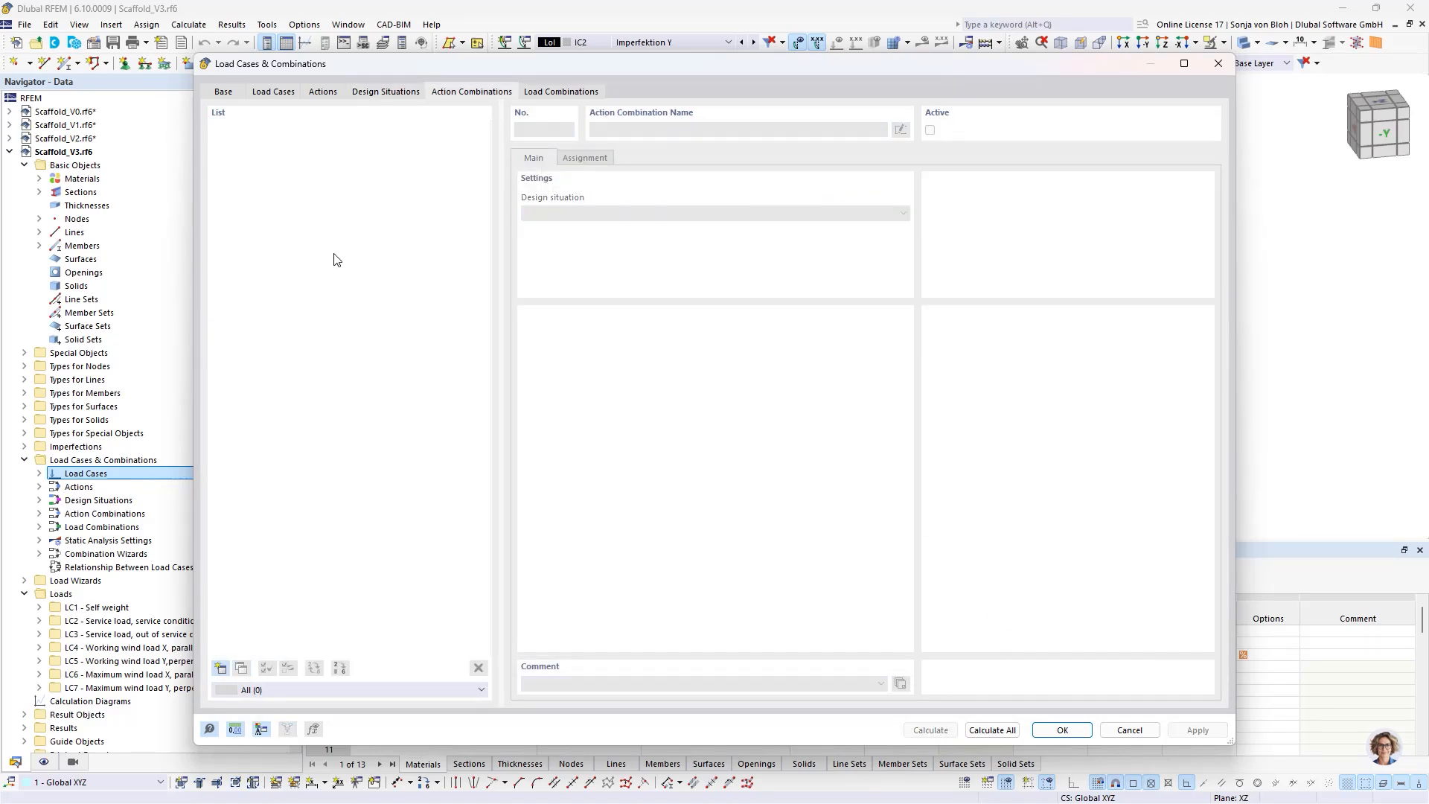
{"action": "left_click", "coordinate": [220, 669]}
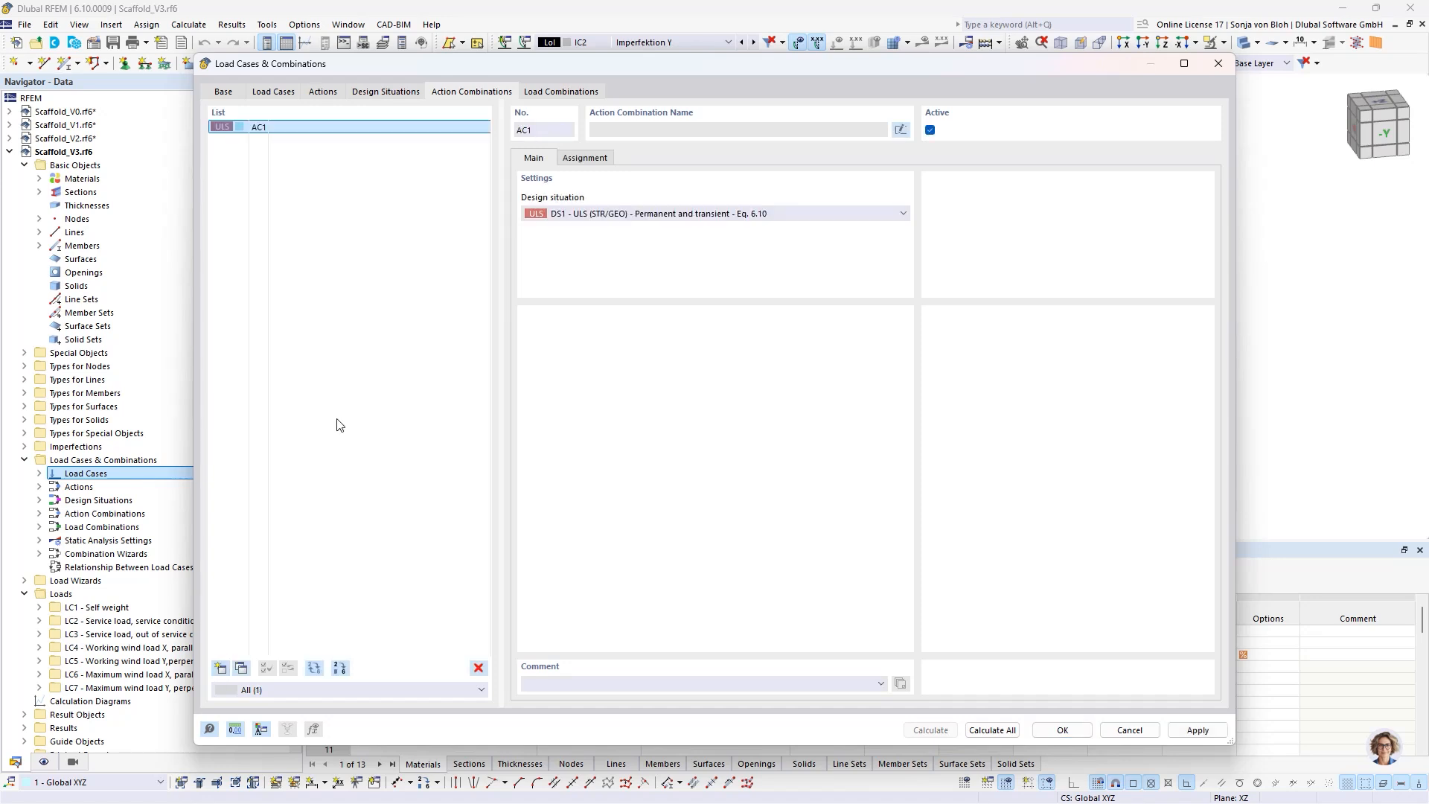
{"action": "left_click", "coordinate": [584, 159]}
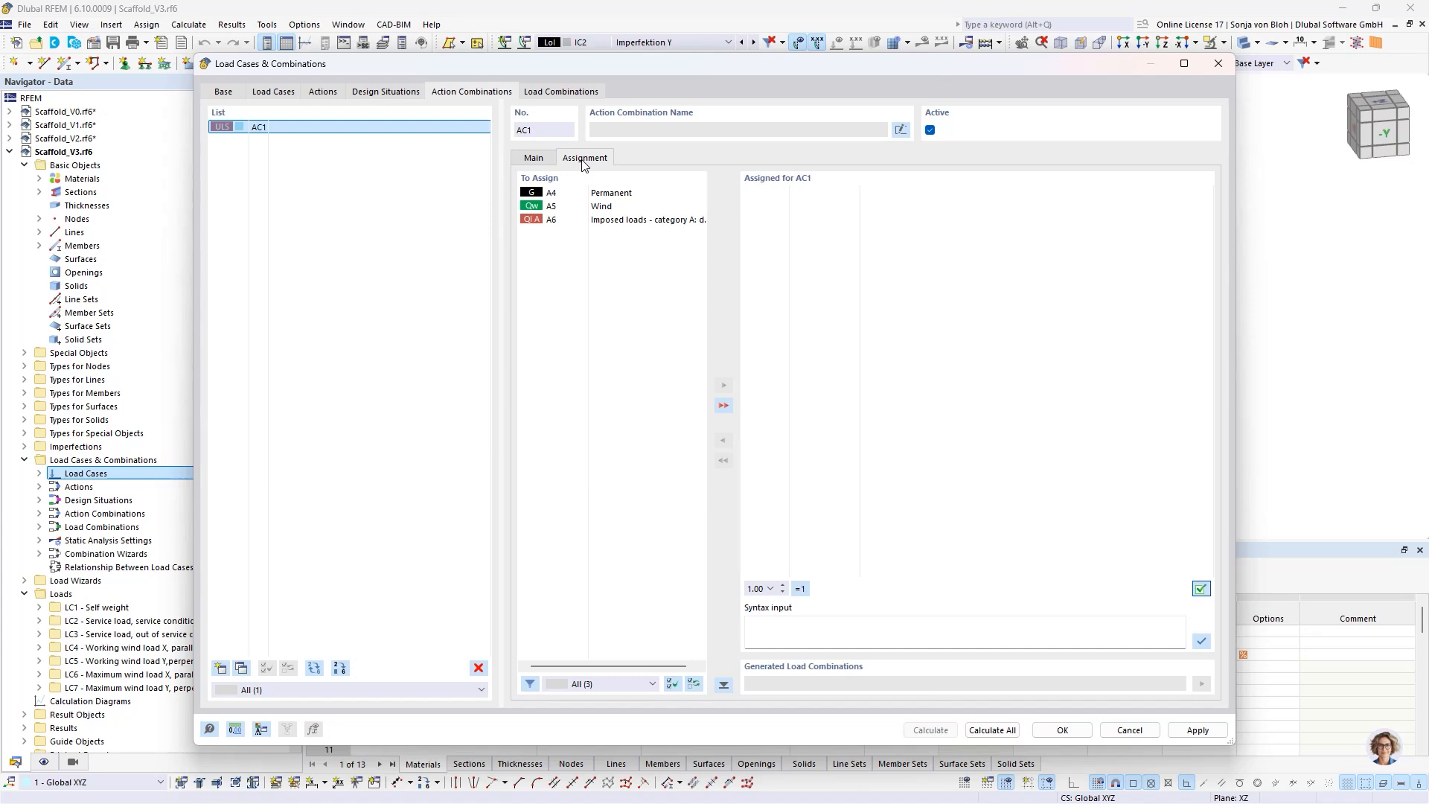
{"action": "left_click", "coordinate": [607, 193]}
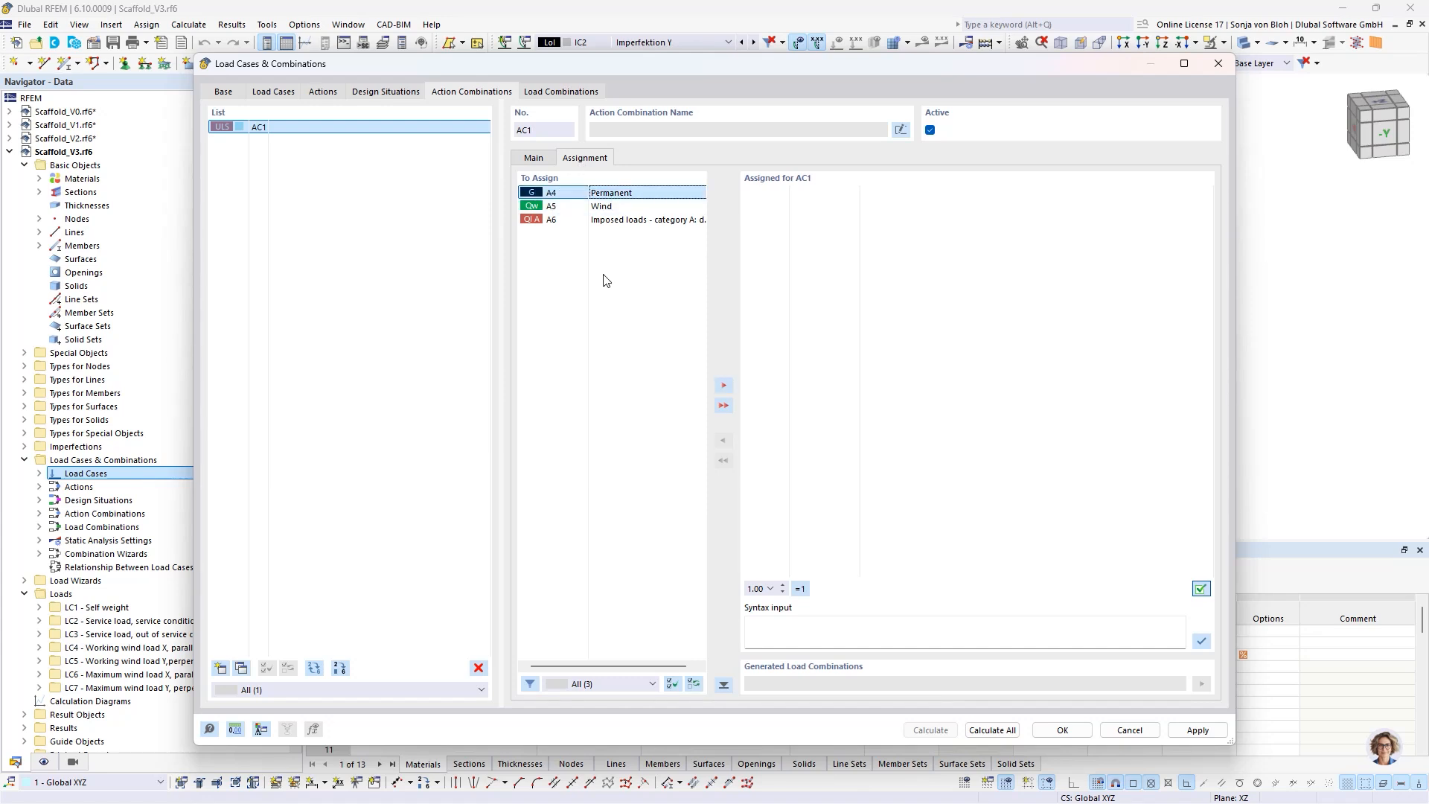
{"action": "left_click", "coordinate": [624, 221], "text": "shift"}
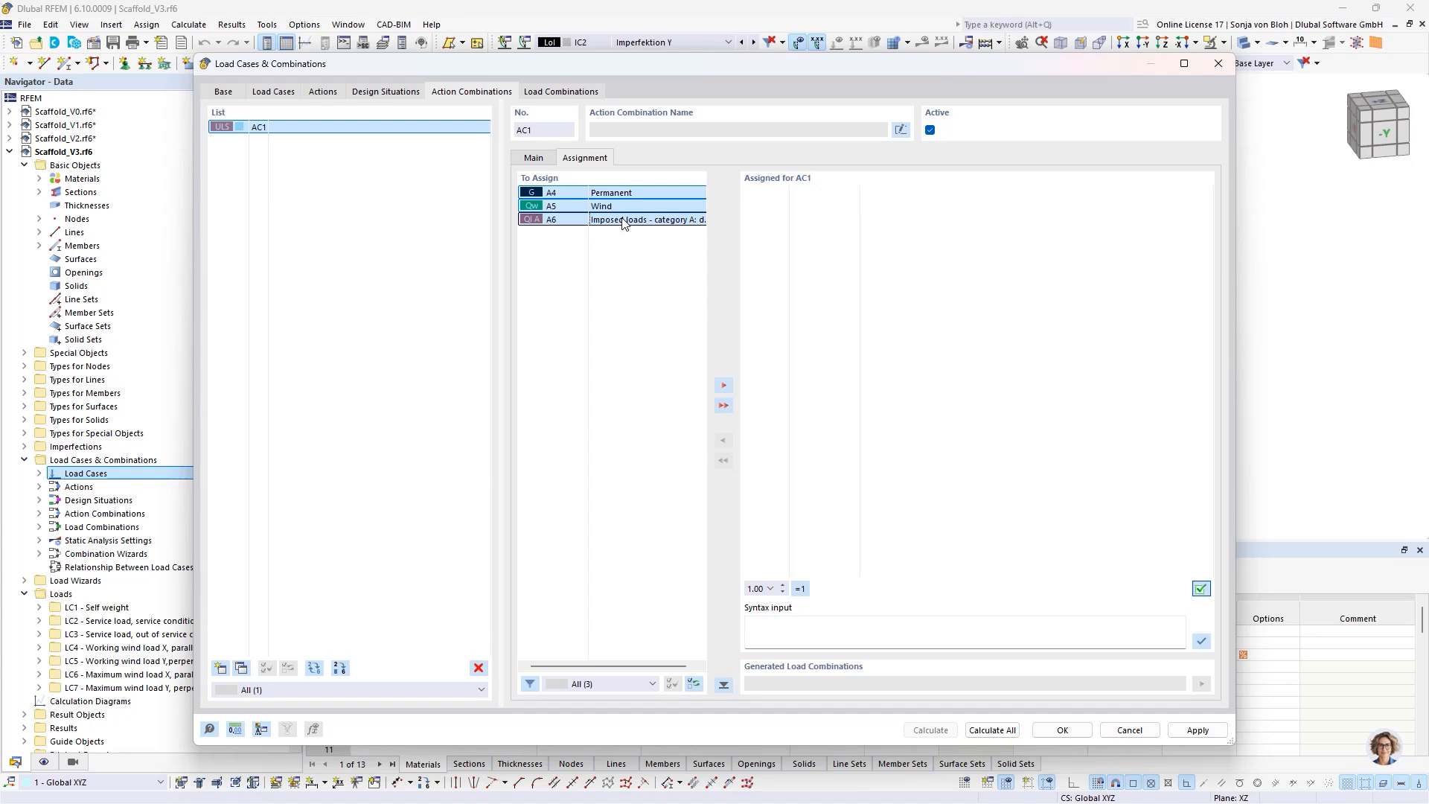
{"action": "left_click", "coordinate": [769, 589]}
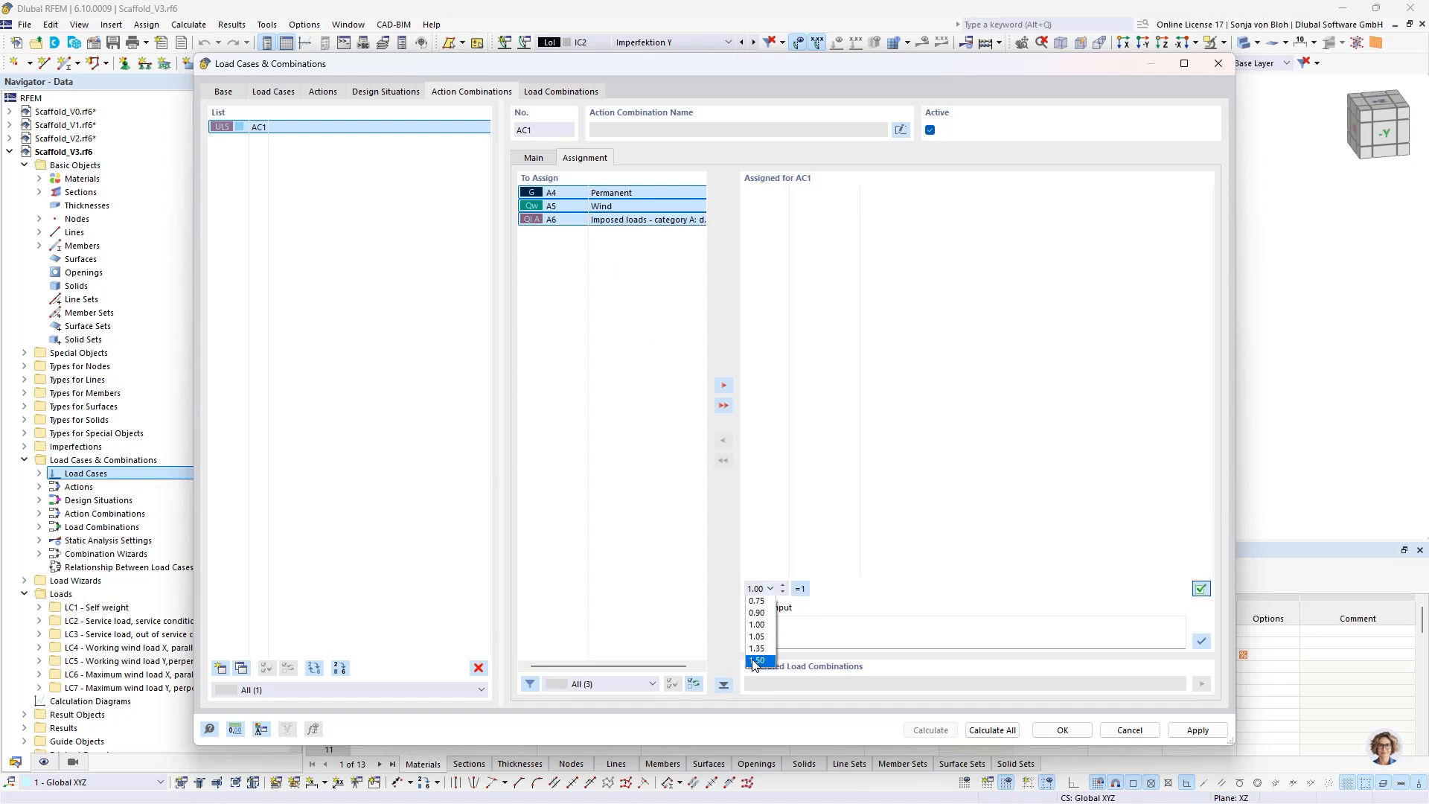
{"action": "left_click", "coordinate": [756, 661]}
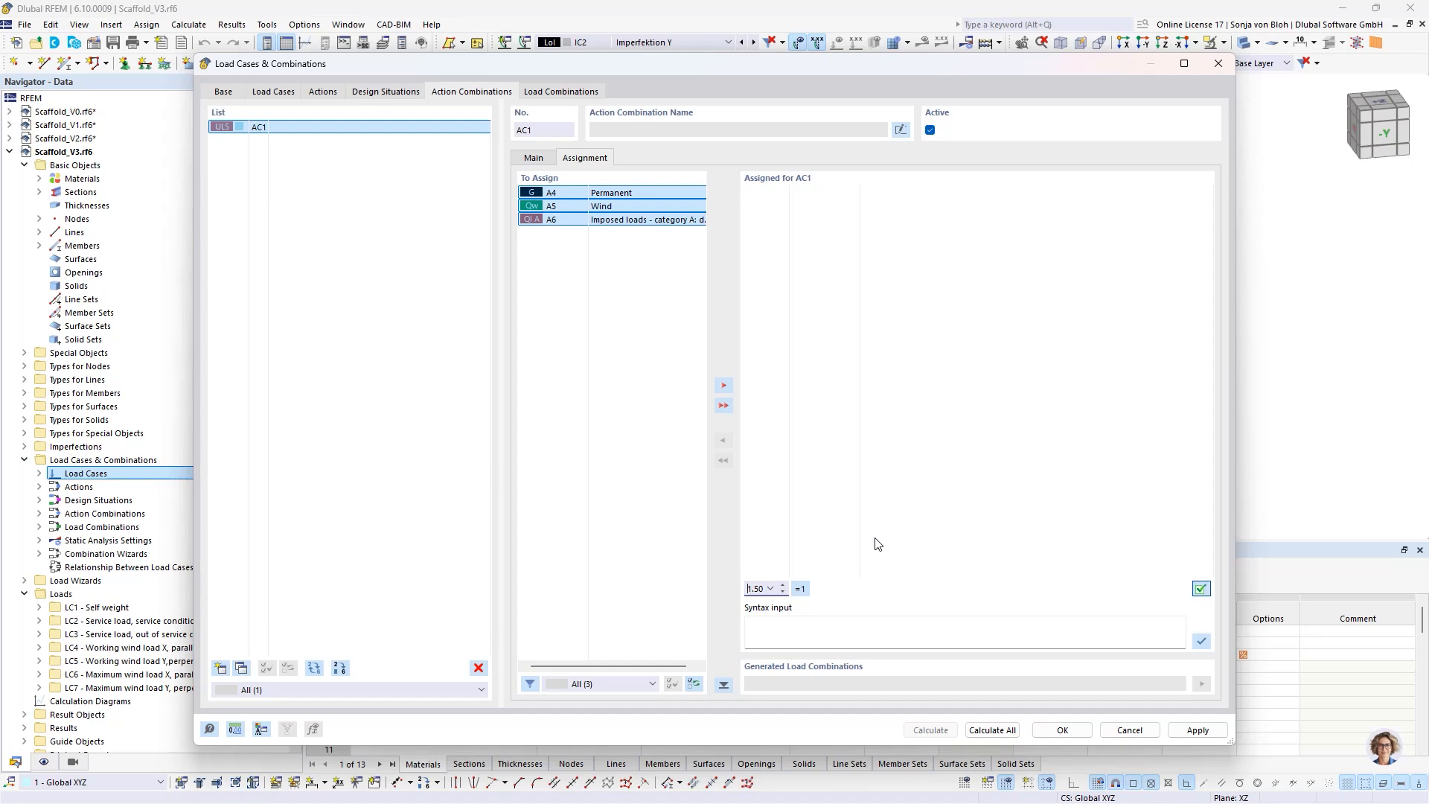
{"action": "left_click", "coordinate": [723, 406]}
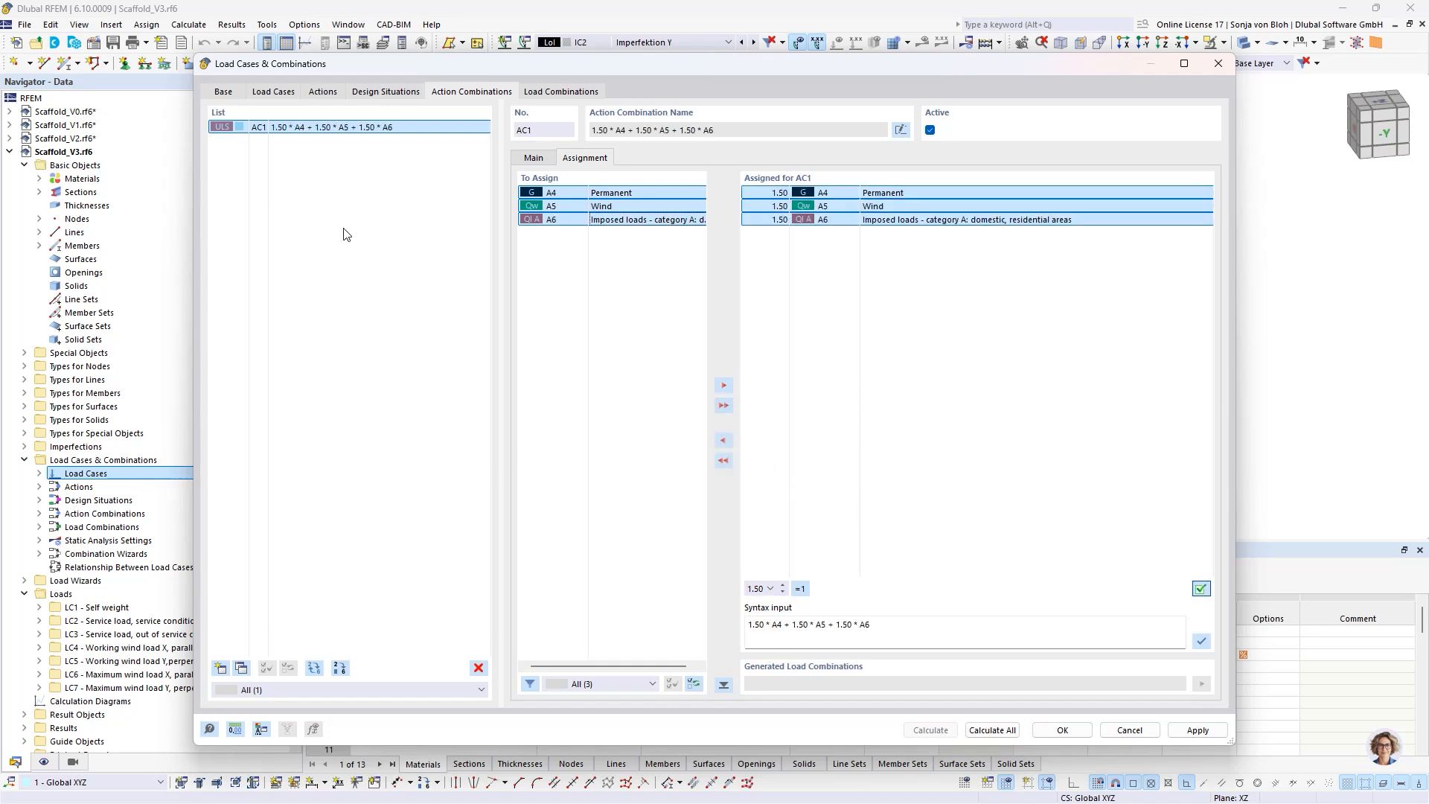
- Set the action type of the category A imposed loads to Alternatively and check the wind action's type
{"action": "left_click", "coordinate": [320, 92]}
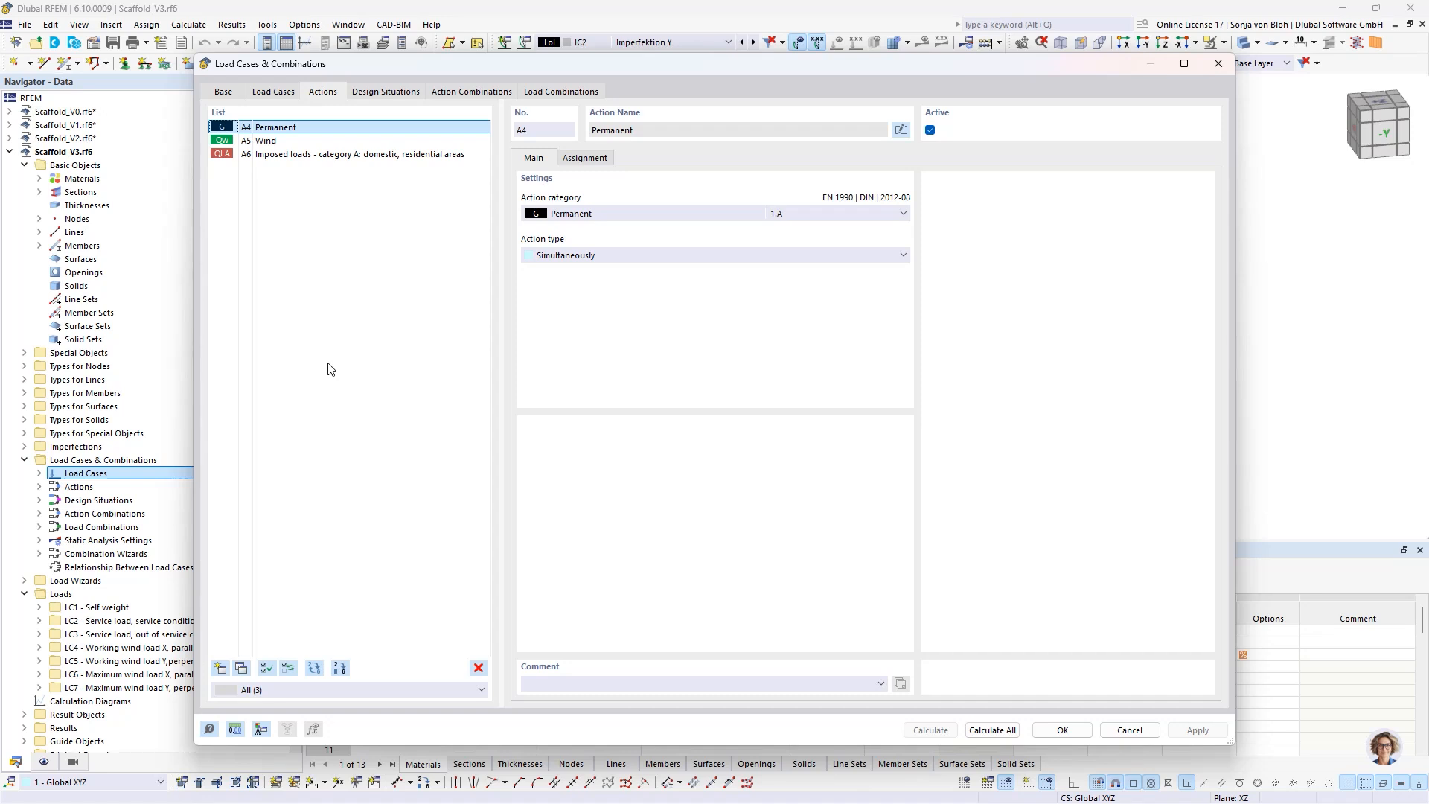
{"action": "left_click", "coordinate": [294, 156]}
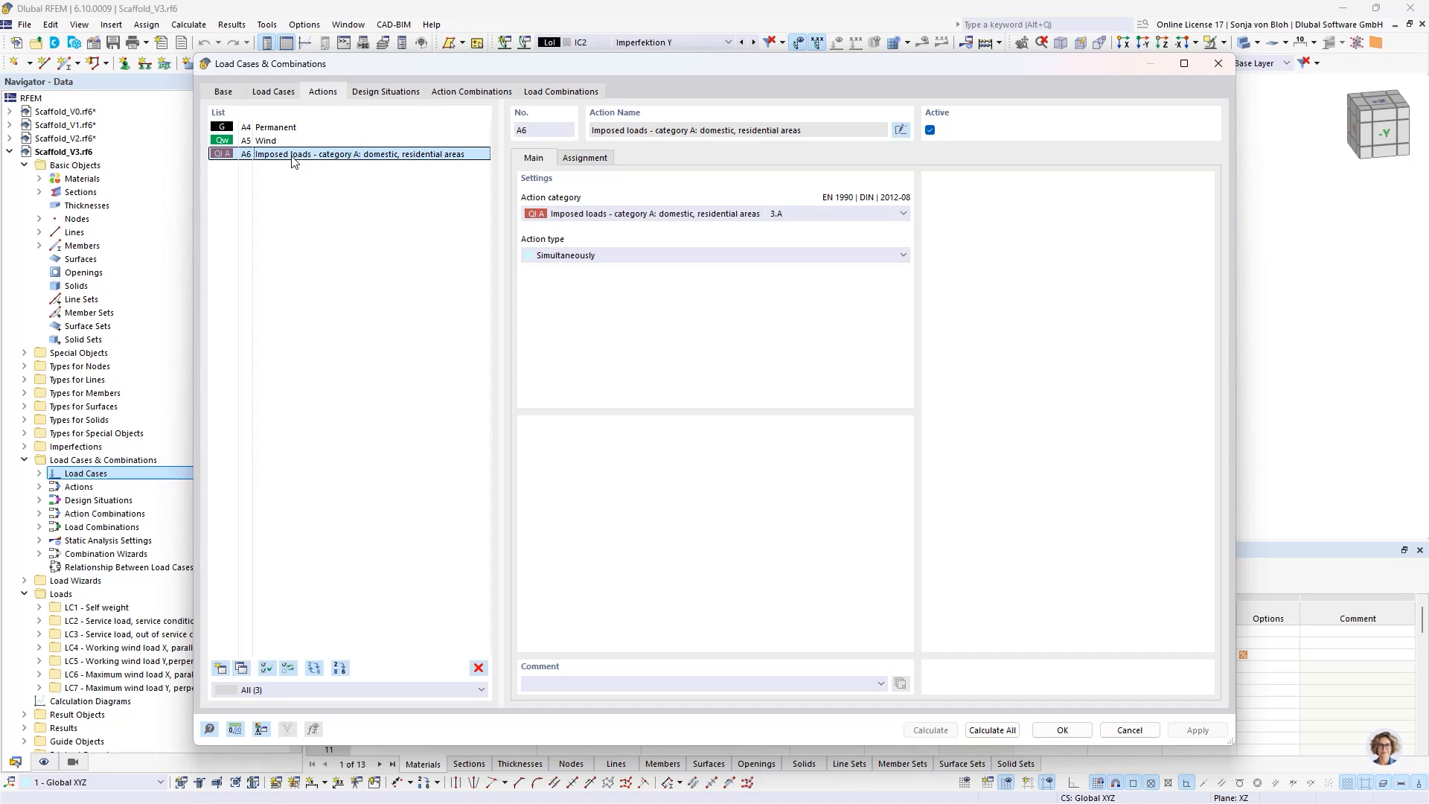
{"action": "left_click", "coordinate": [597, 255]}
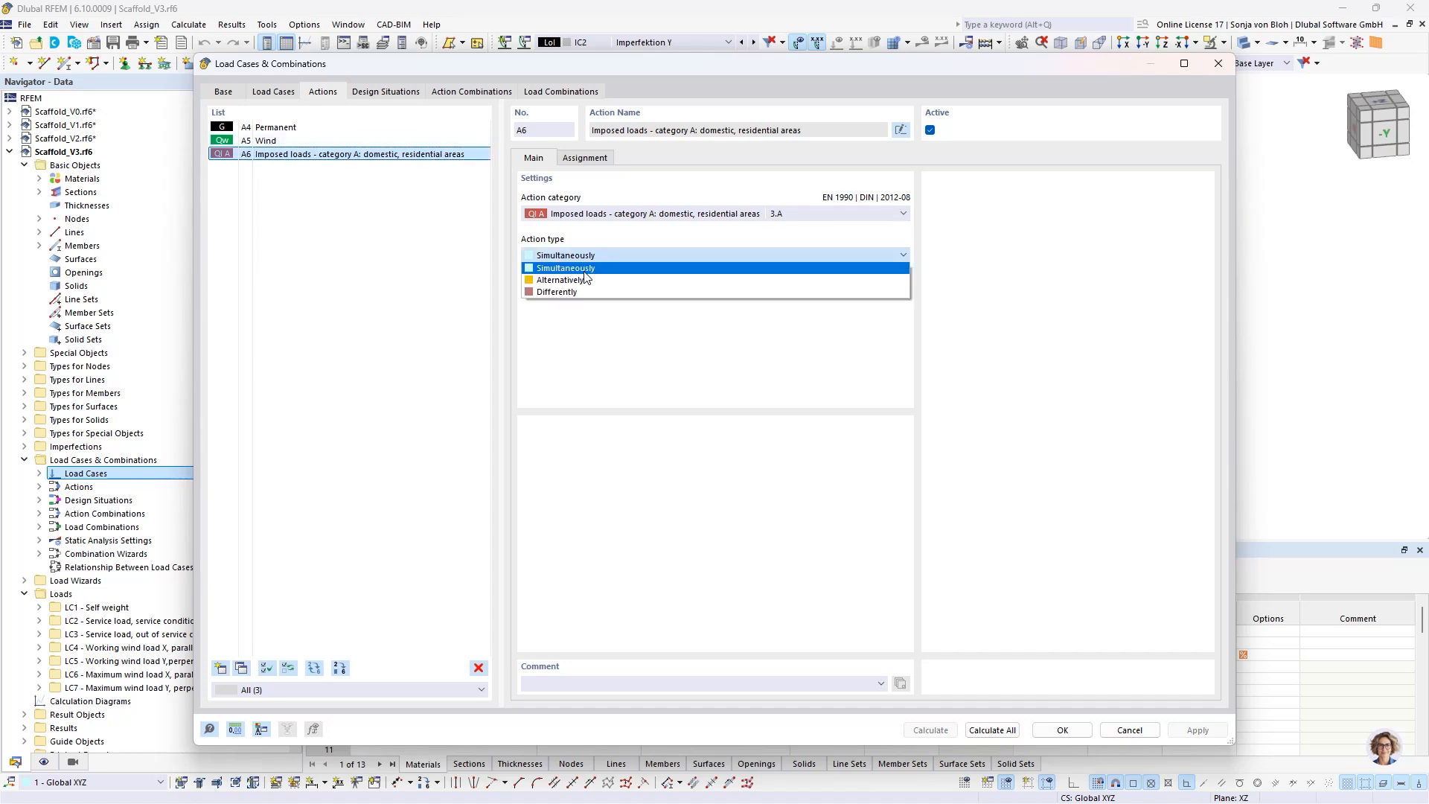
{"action": "left_click", "coordinate": [585, 279]}
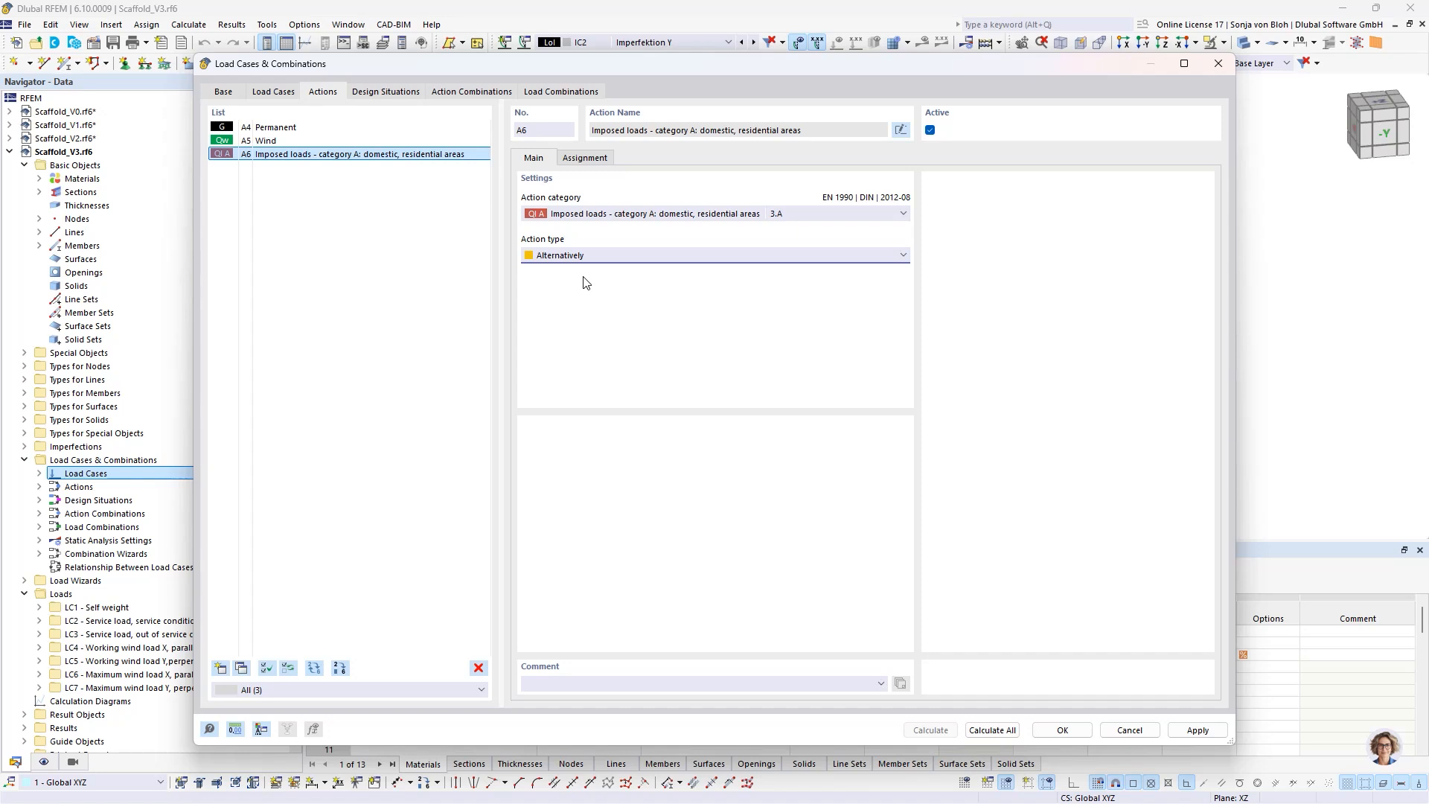
{"action": "left_click", "coordinate": [265, 143]}
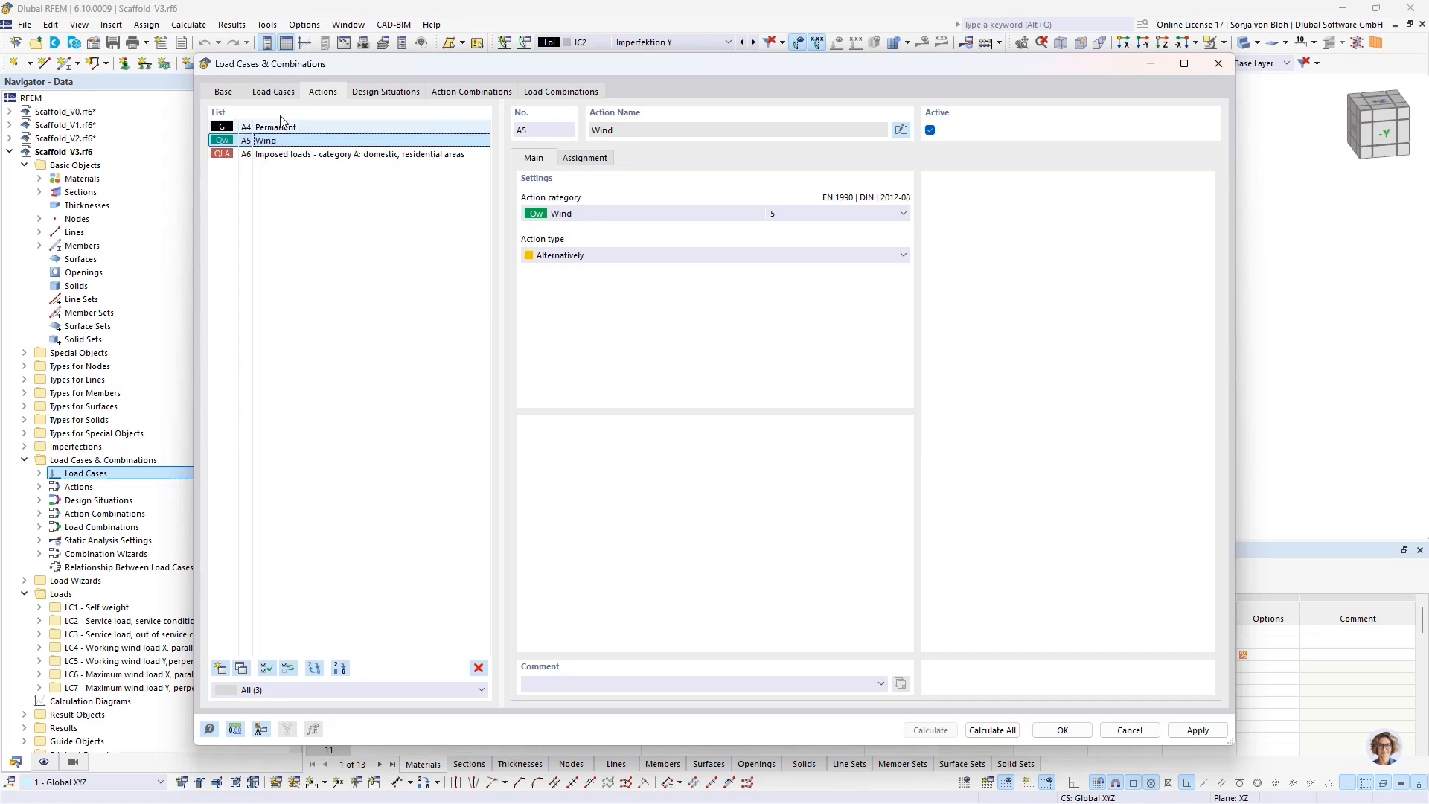
- Turn on inclusive/exclusive load cases for design situation DS1 and start a new relationship between load cases
{"action": "left_click", "coordinate": [408, 95]}
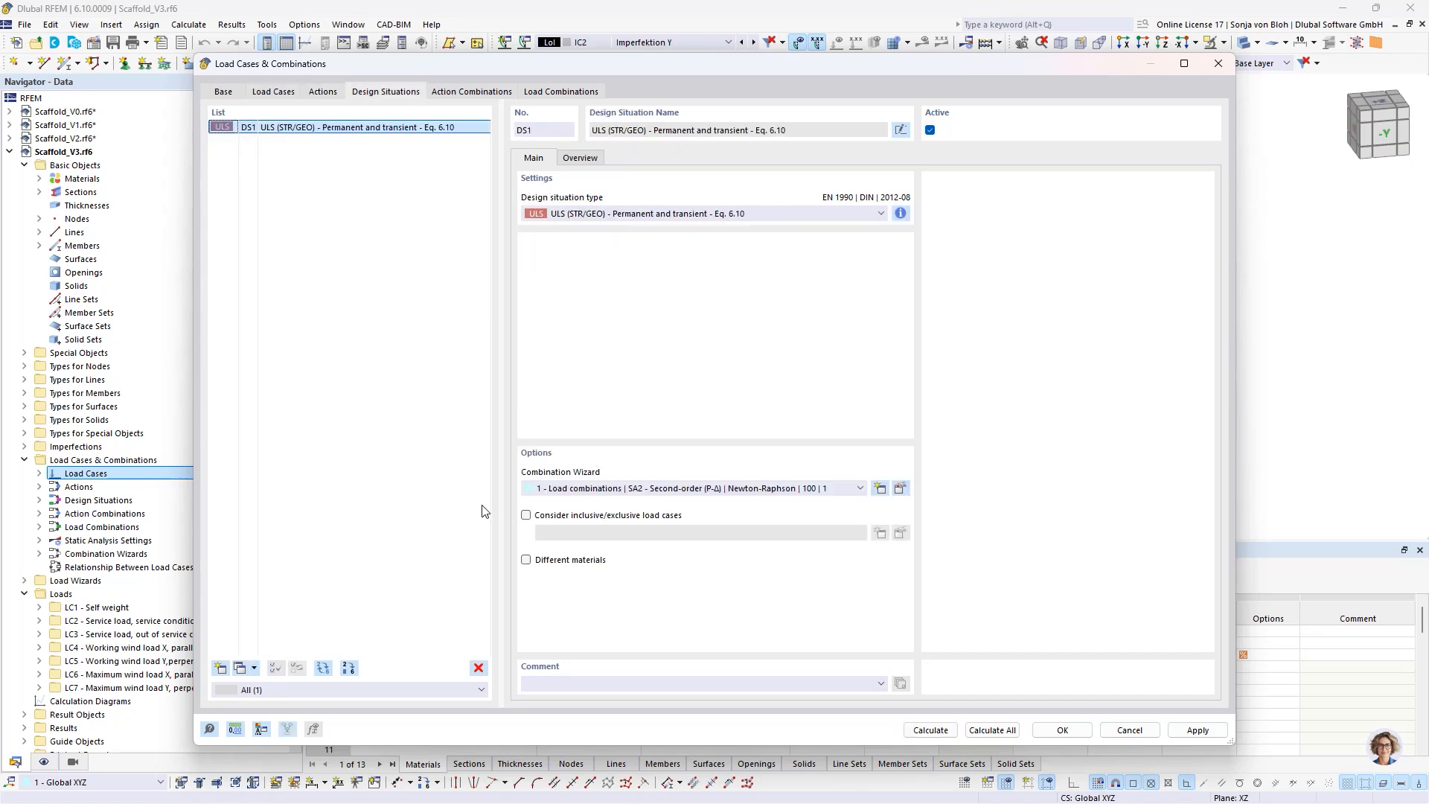
{"action": "left_click", "coordinate": [526, 515]}
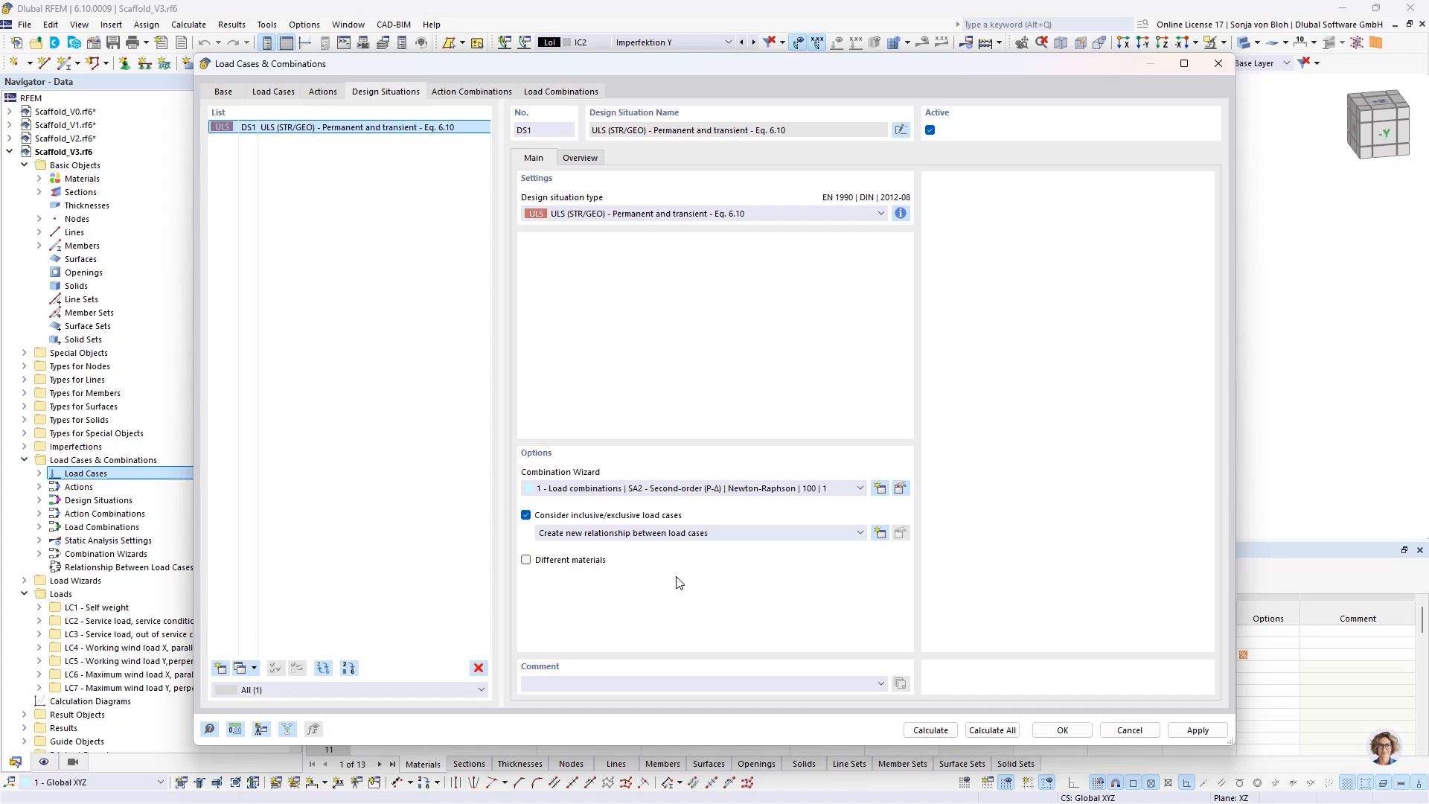
{"action": "left_click", "coordinate": [881, 531]}
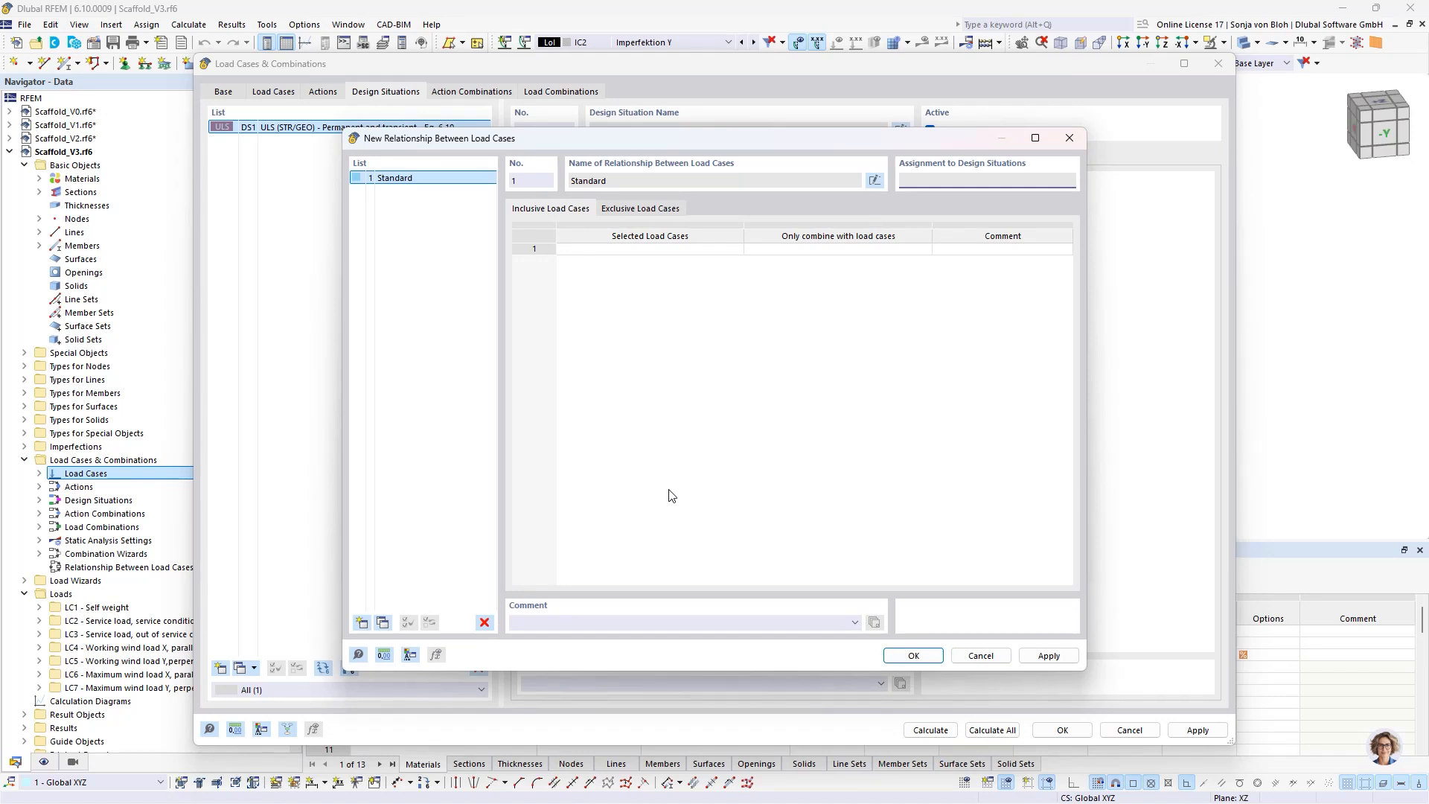
- Define an exclusive relationship so that load case LC2 is not combined with load cases LC6 and LC7
{"action": "left_click", "coordinate": [642, 209]}
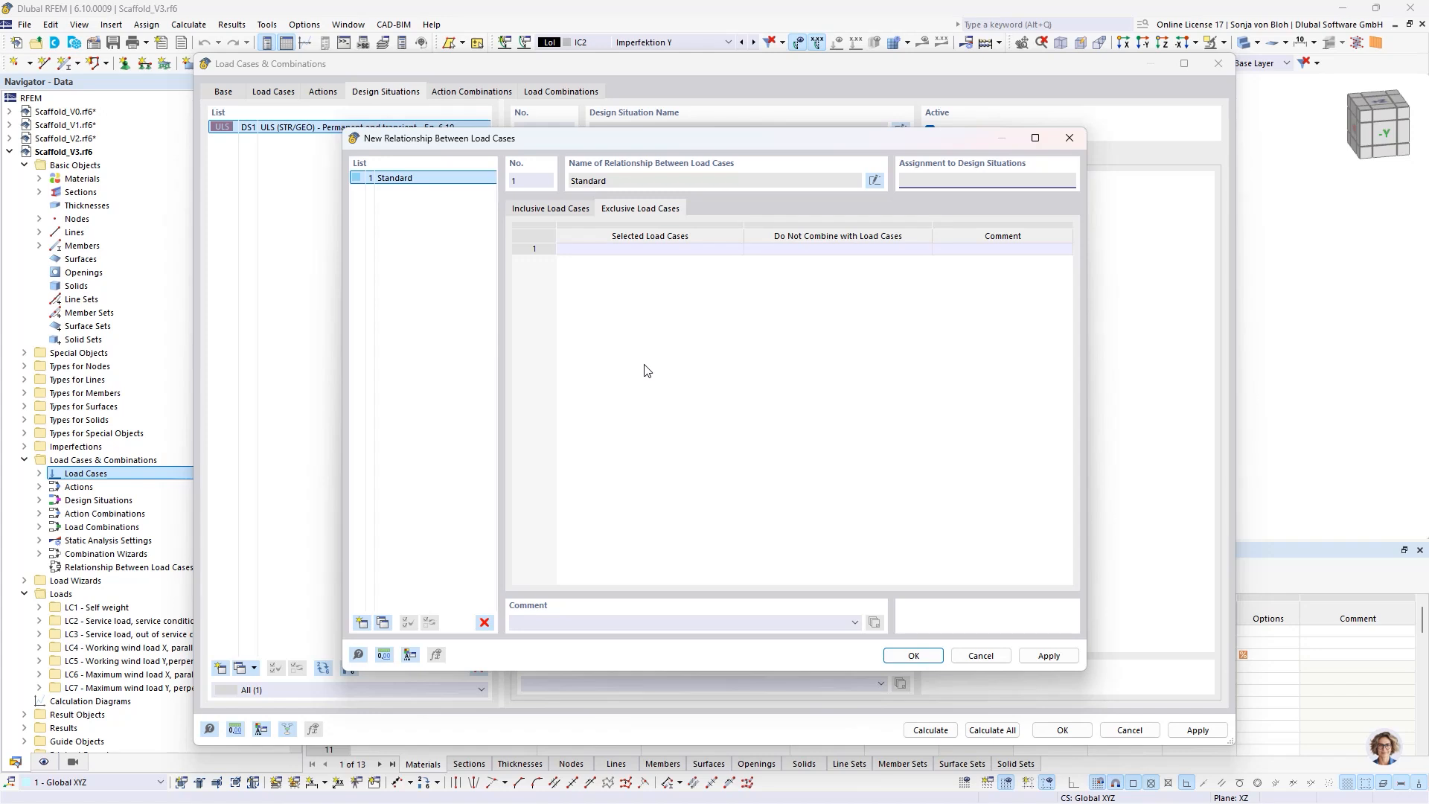
{"action": "left_click", "coordinate": [642, 249]}
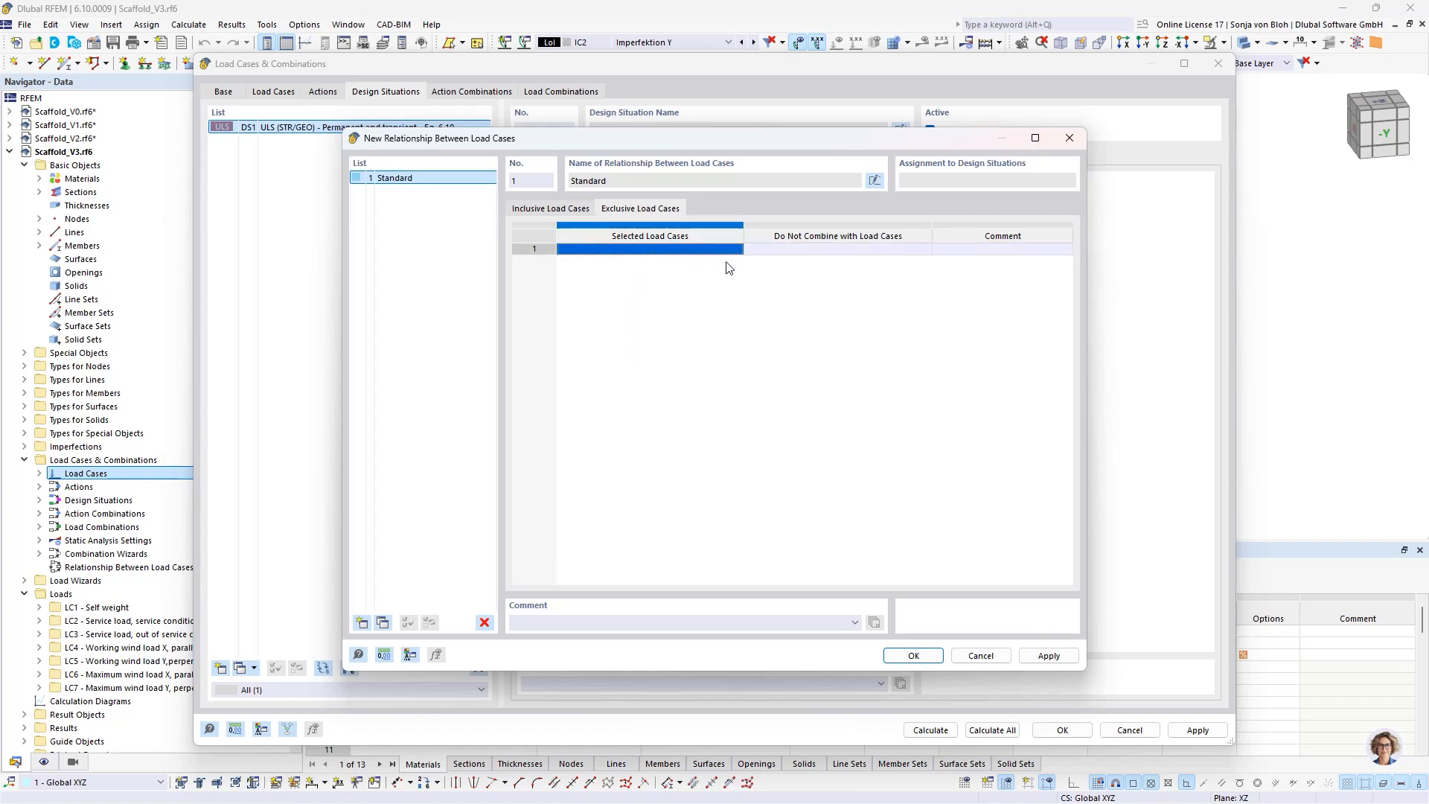
{"action": "left_click", "coordinate": [739, 253]}
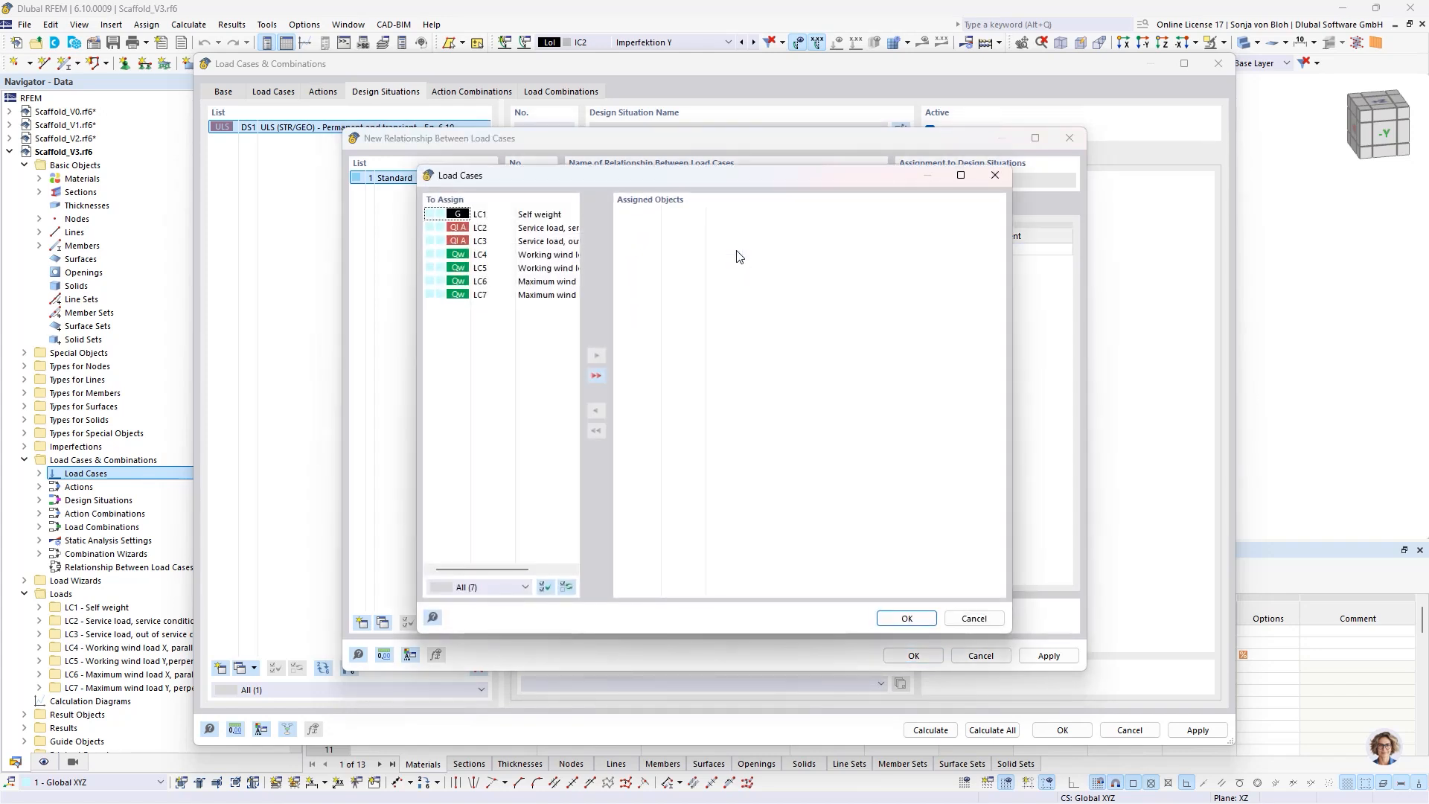
{"action": "double_click", "coordinate": [519, 228]}
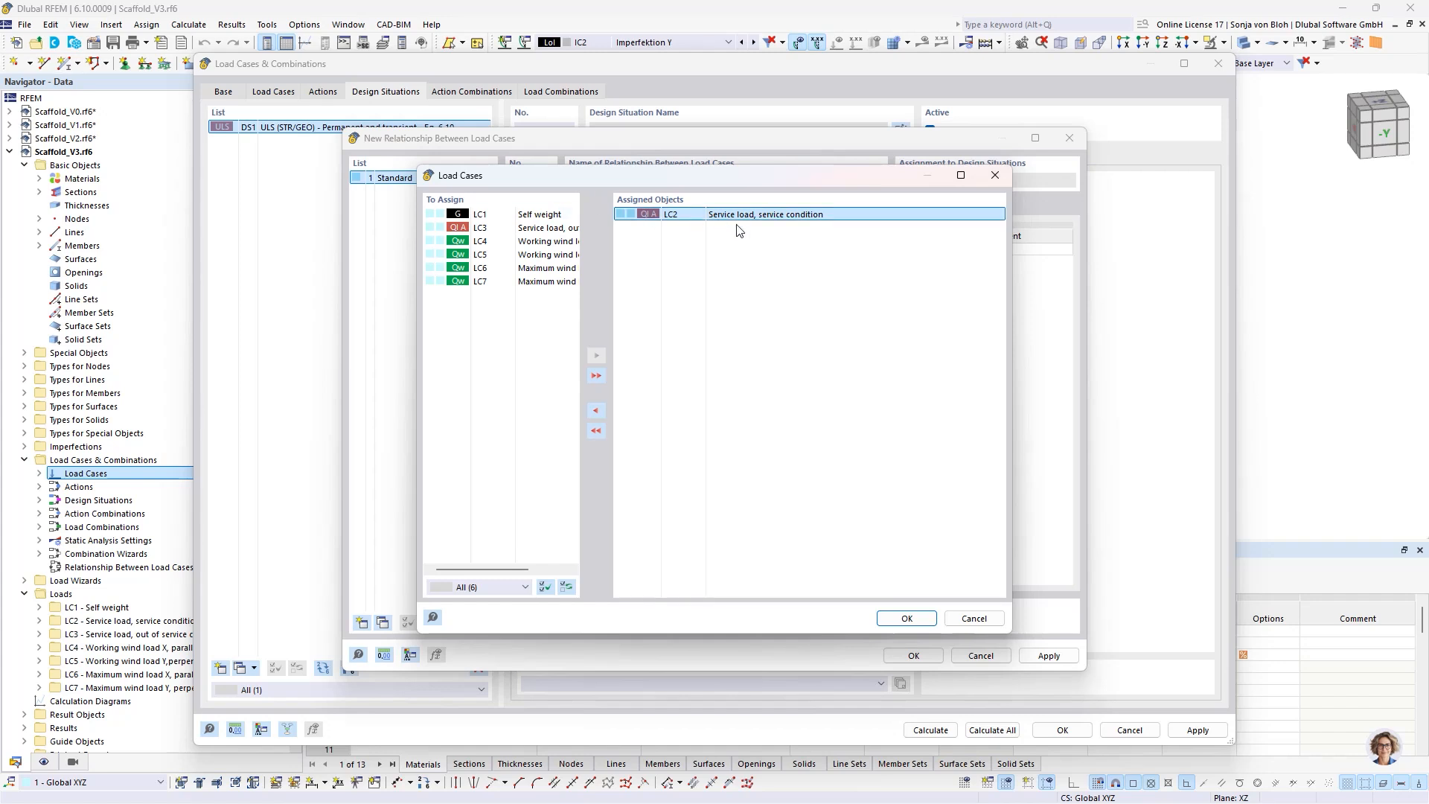
{"action": "left_click", "coordinate": [907, 618]}
{"action": "left_click", "coordinate": [775, 249]}
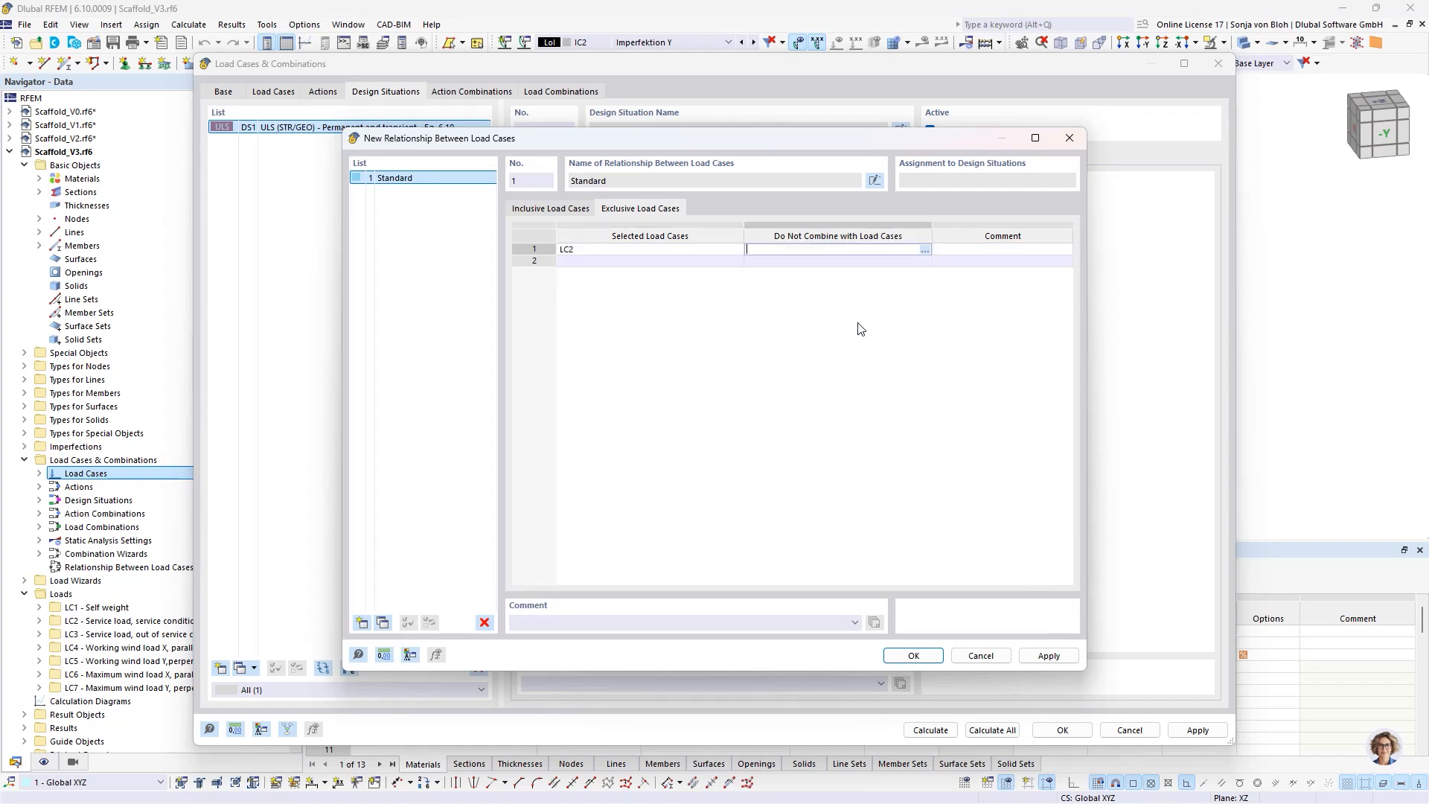
{"action": "left_click", "coordinate": [926, 251]}
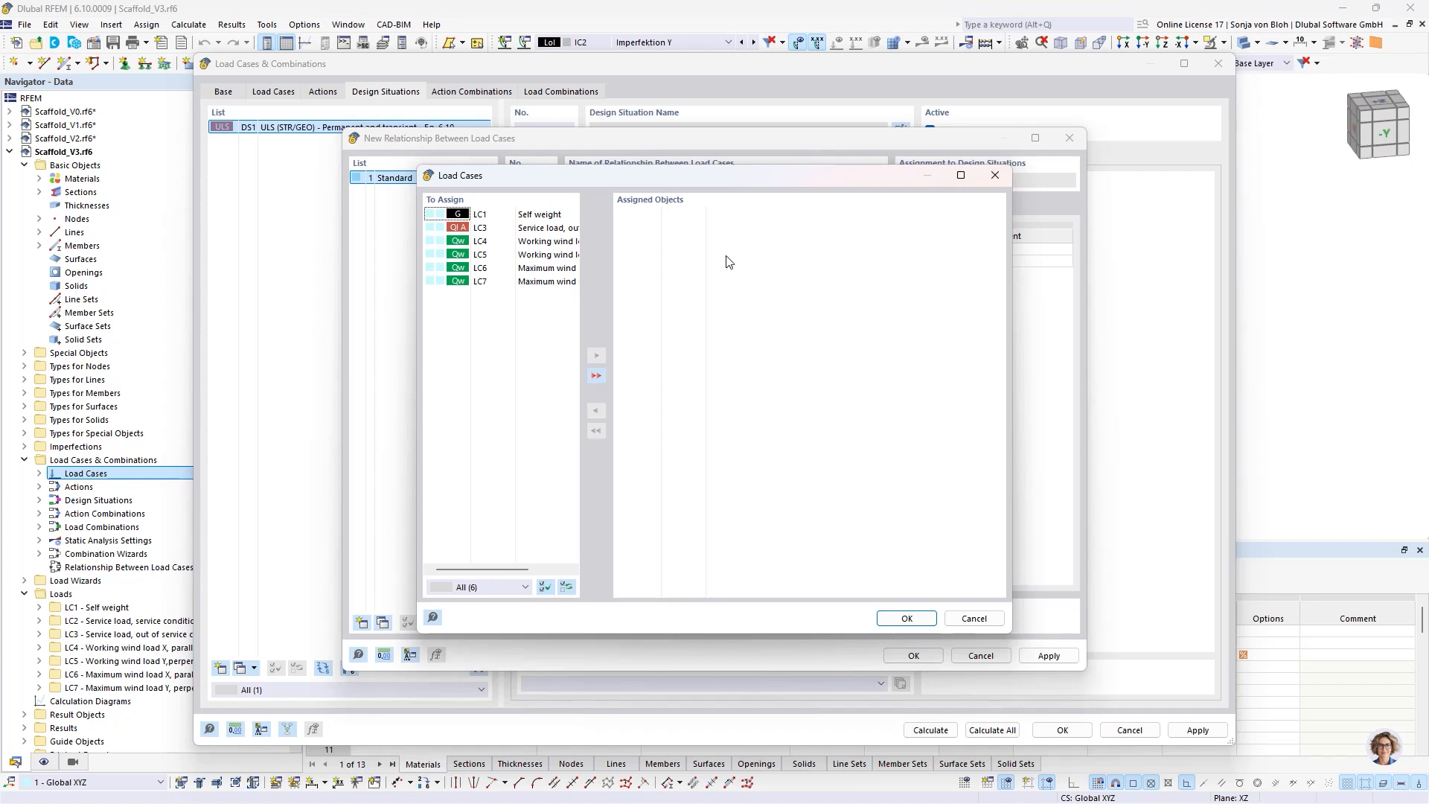
{"action": "double_click", "coordinate": [480, 268]}
{"action": "double_click", "coordinate": [480, 268]}
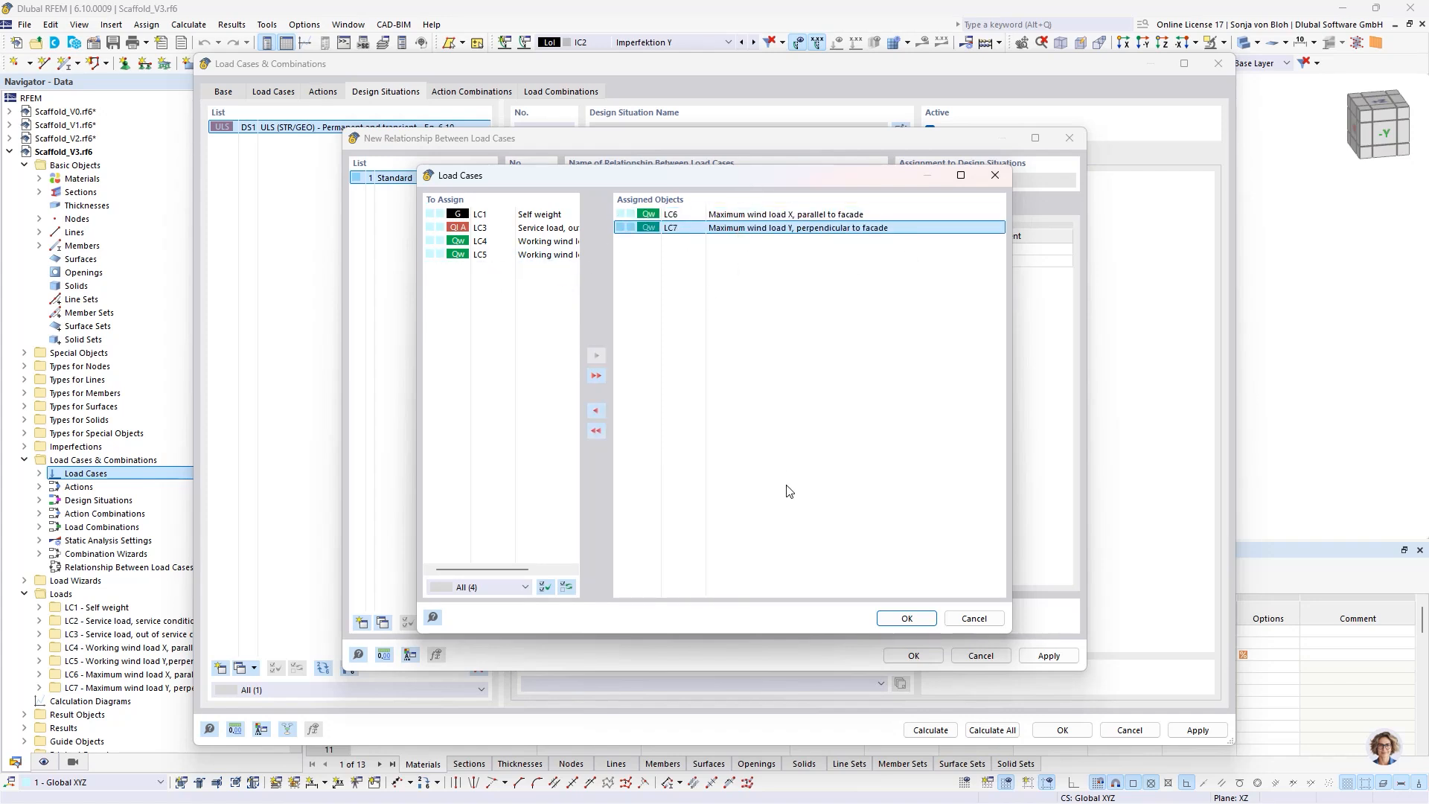
{"action": "left_click", "coordinate": [907, 618]}
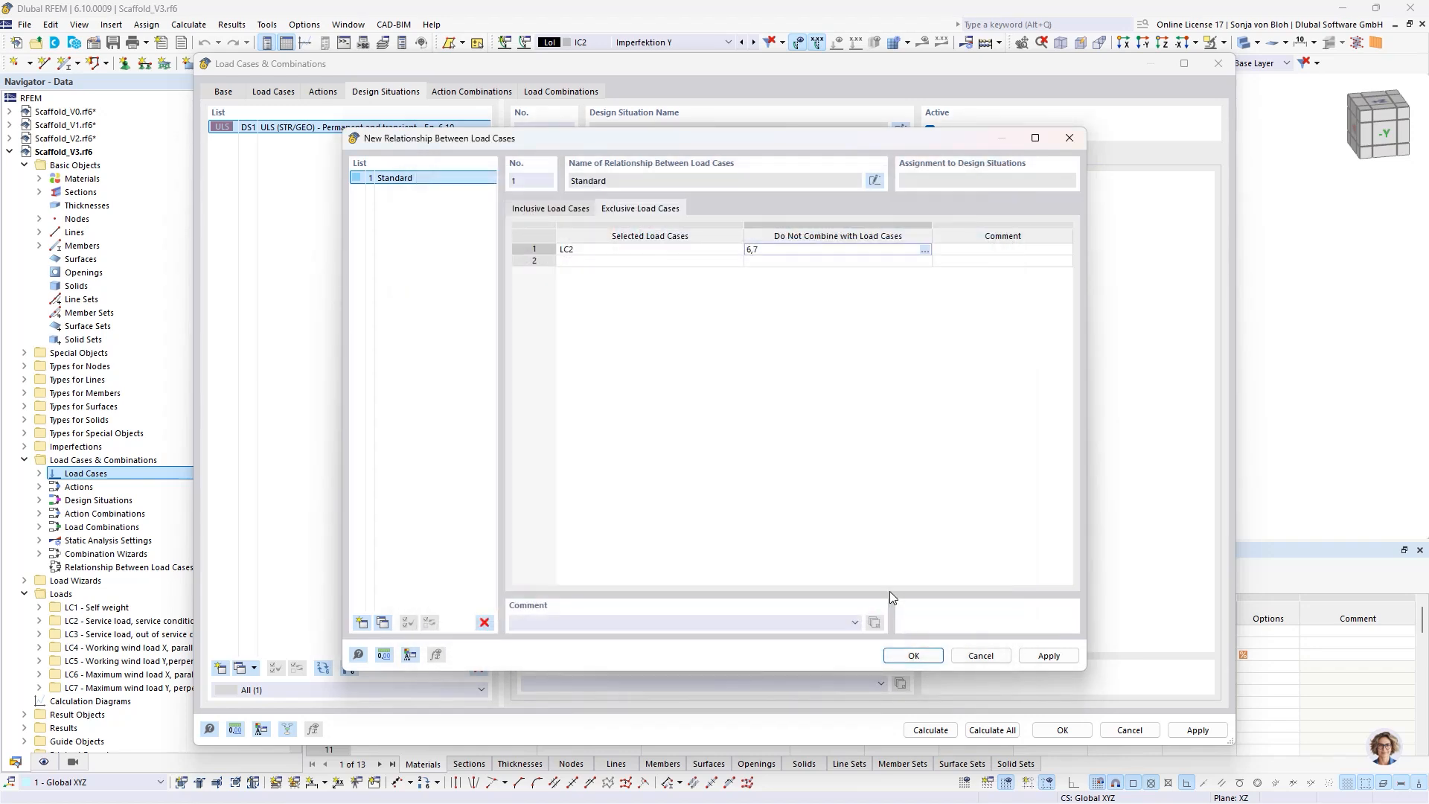
- Add a second exclusive entry so that LC3 is not combined with LC4 and LC5, and save the relationship
{"action": "double_click", "coordinate": [581, 263]}
{"action": "left_click", "coordinate": [736, 262]}
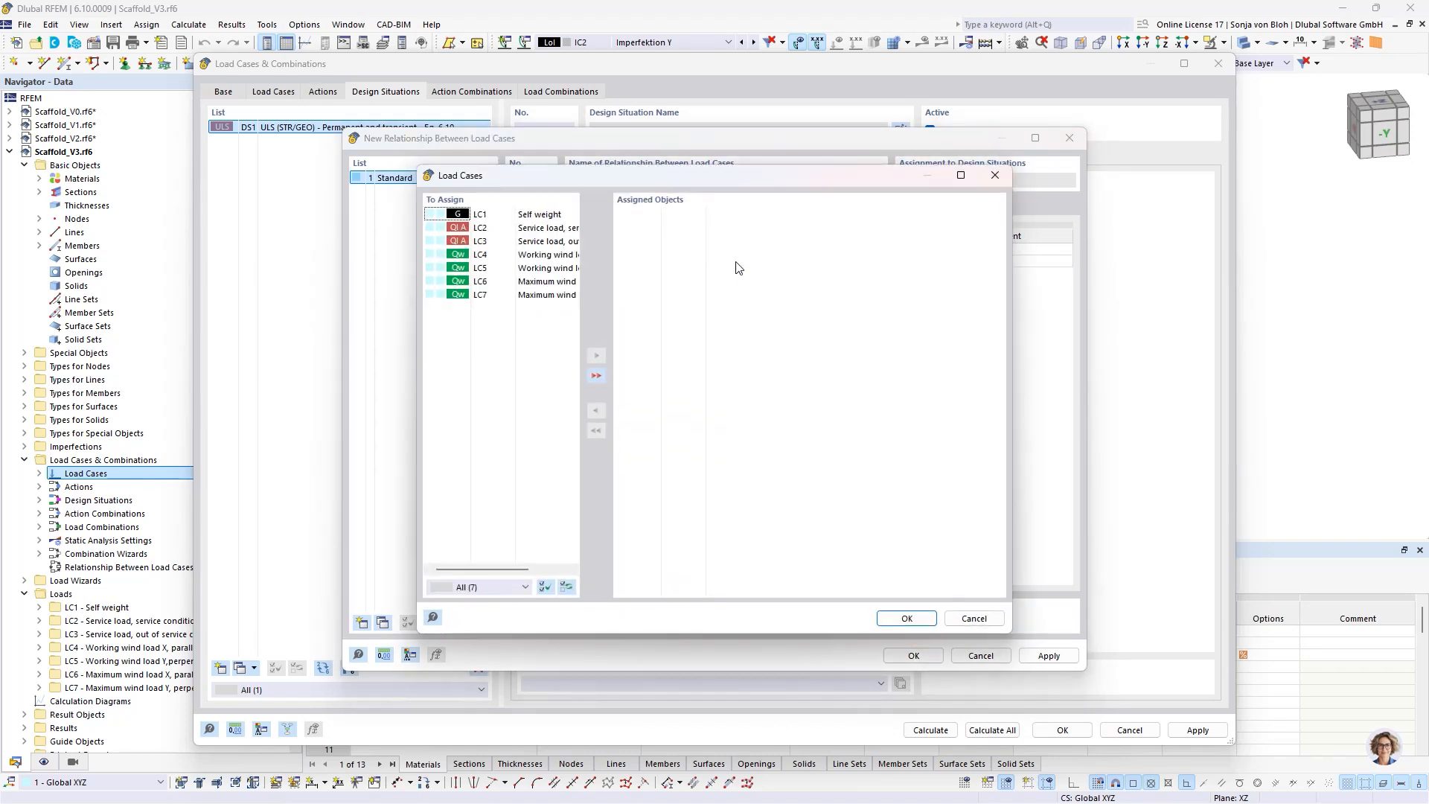
{"action": "double_click", "coordinate": [525, 242]}
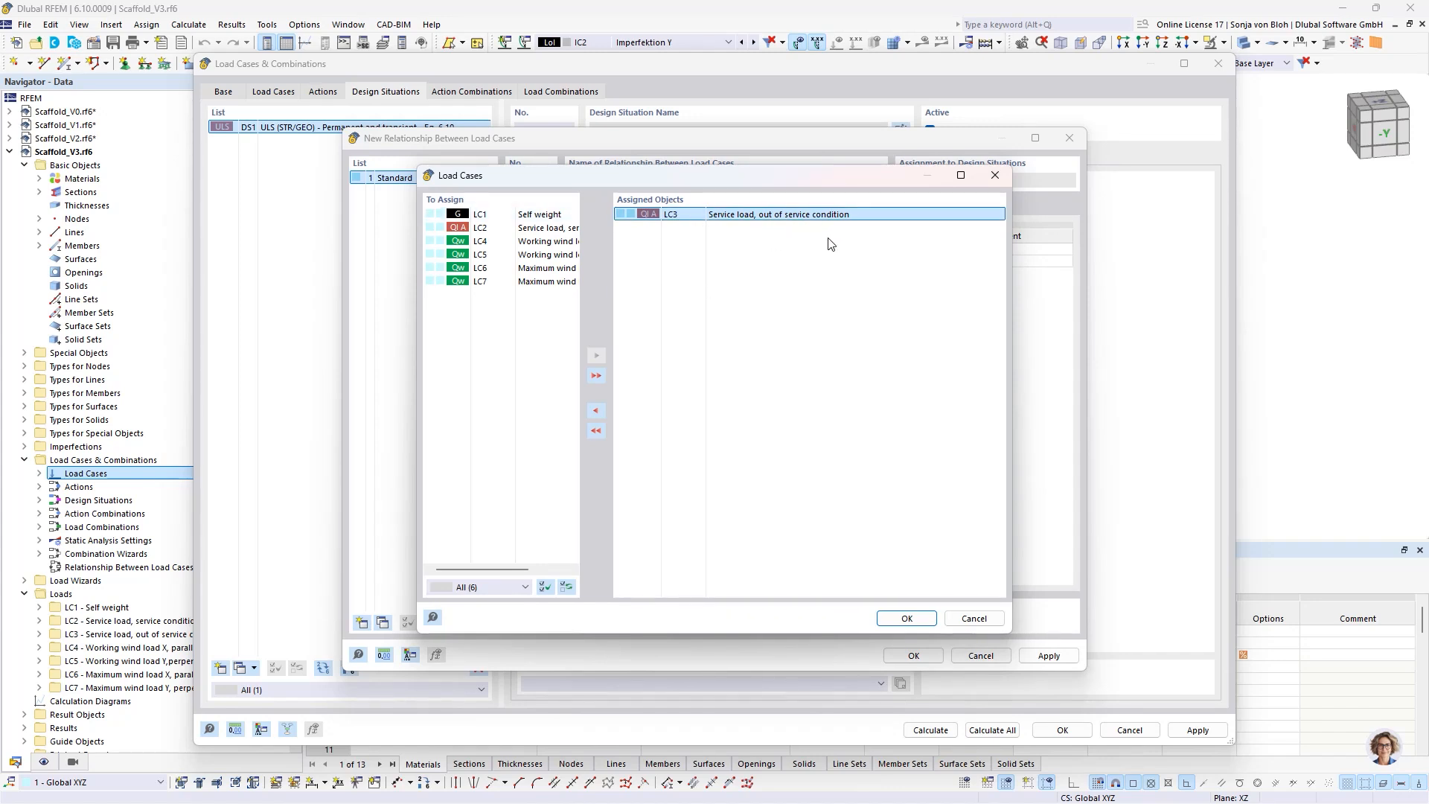
{"action": "left_click", "coordinate": [907, 619]}
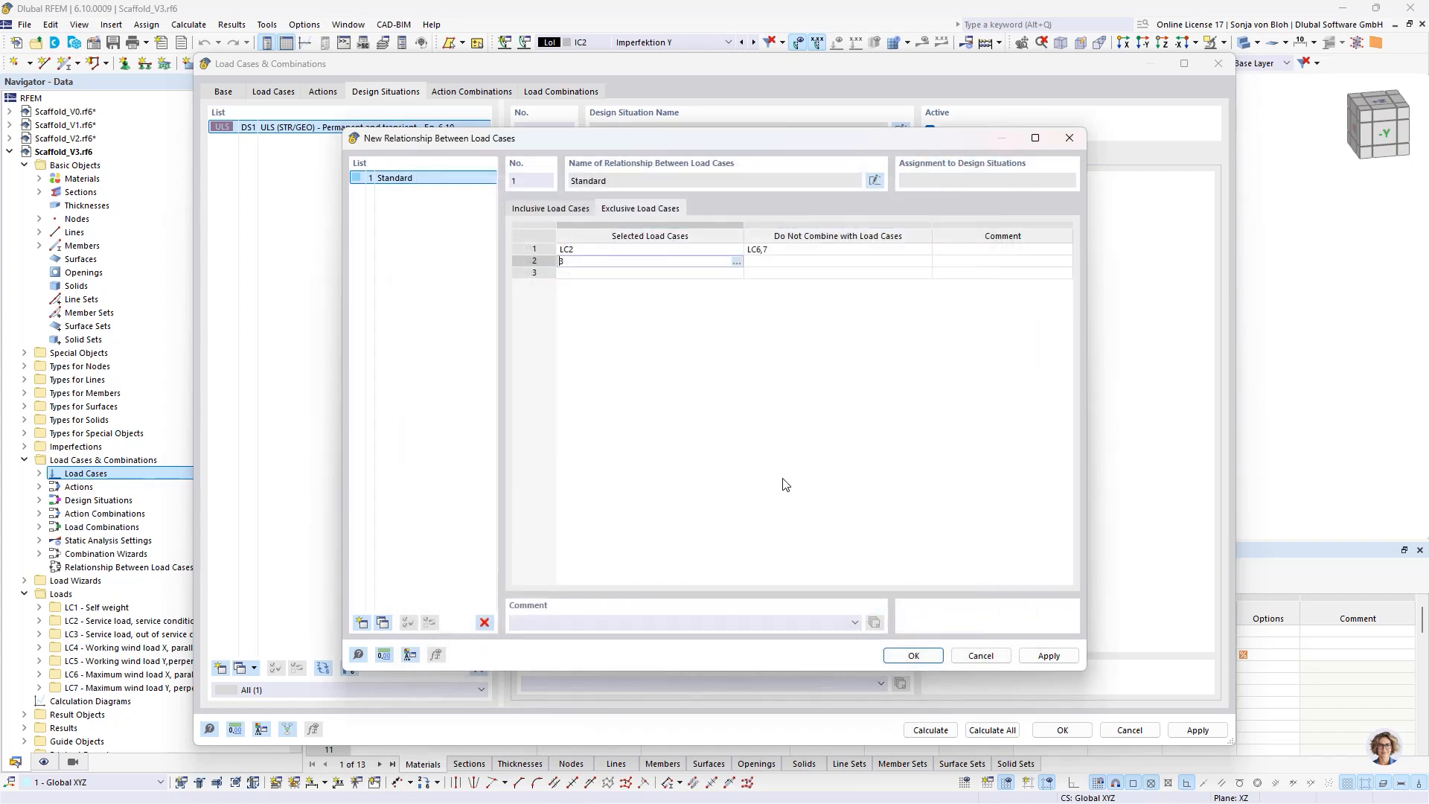
{"action": "left_click", "coordinate": [781, 266]}
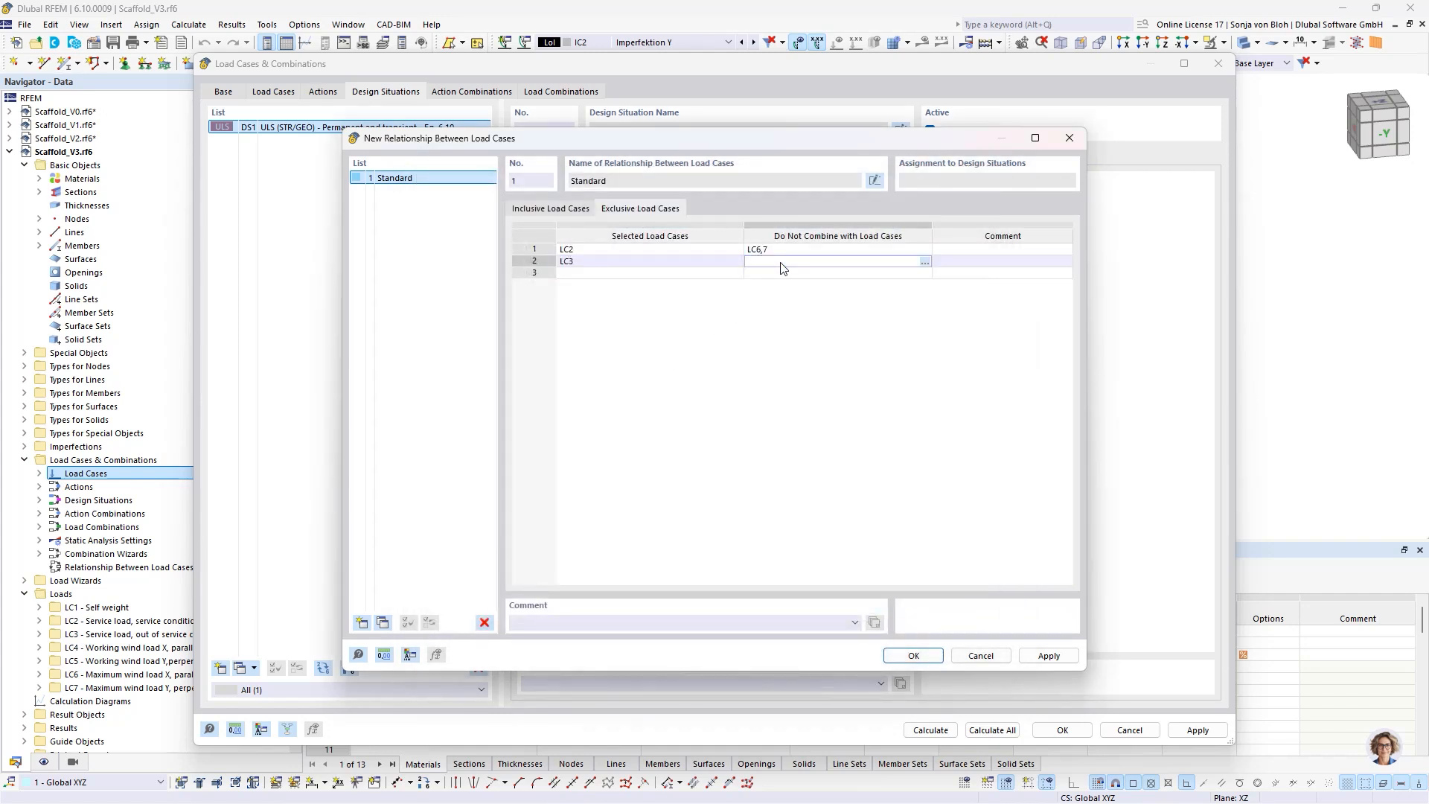
{"action": "left_click", "coordinate": [924, 262]}
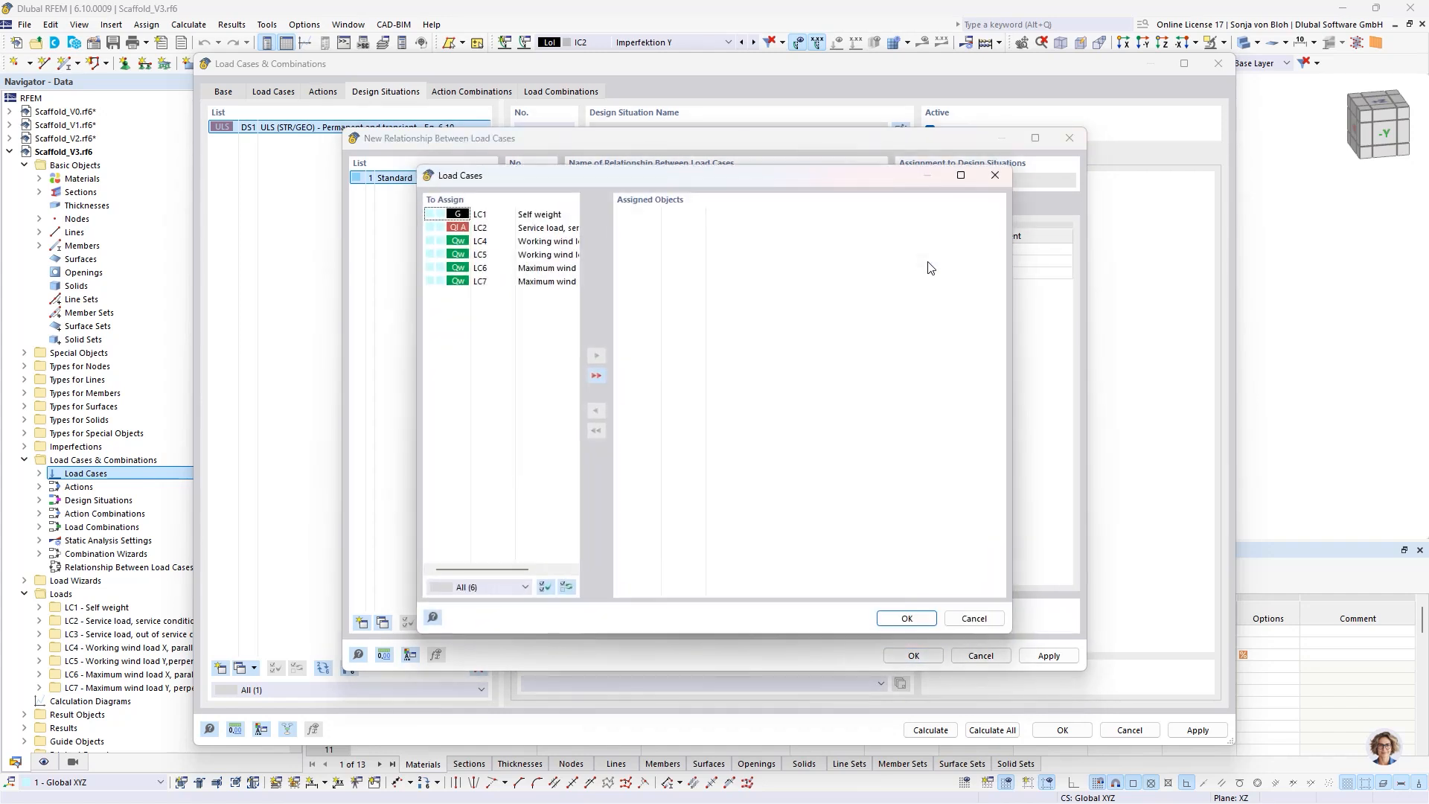
{"action": "double_click", "coordinate": [529, 243]}
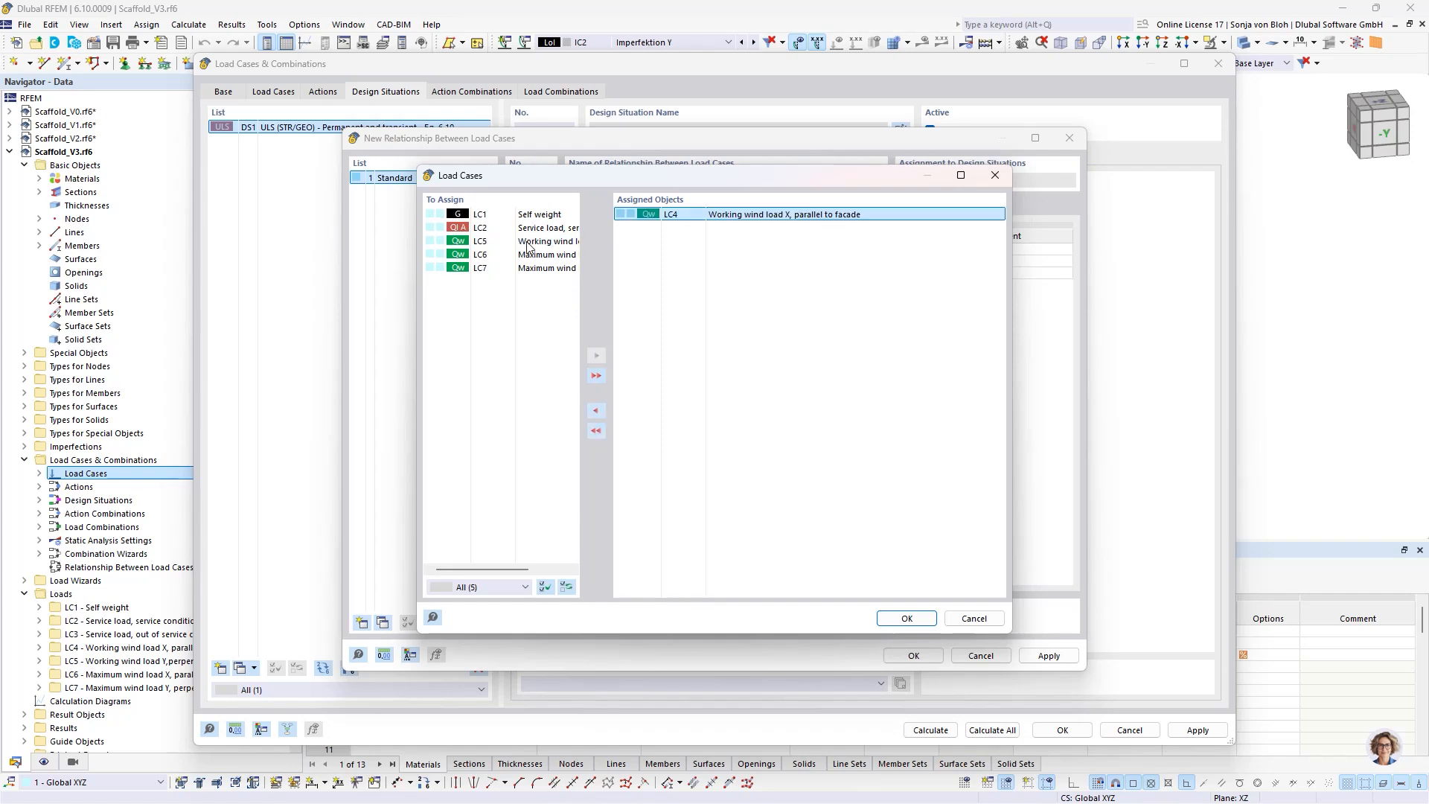
{"action": "double_click", "coordinate": [529, 242]}
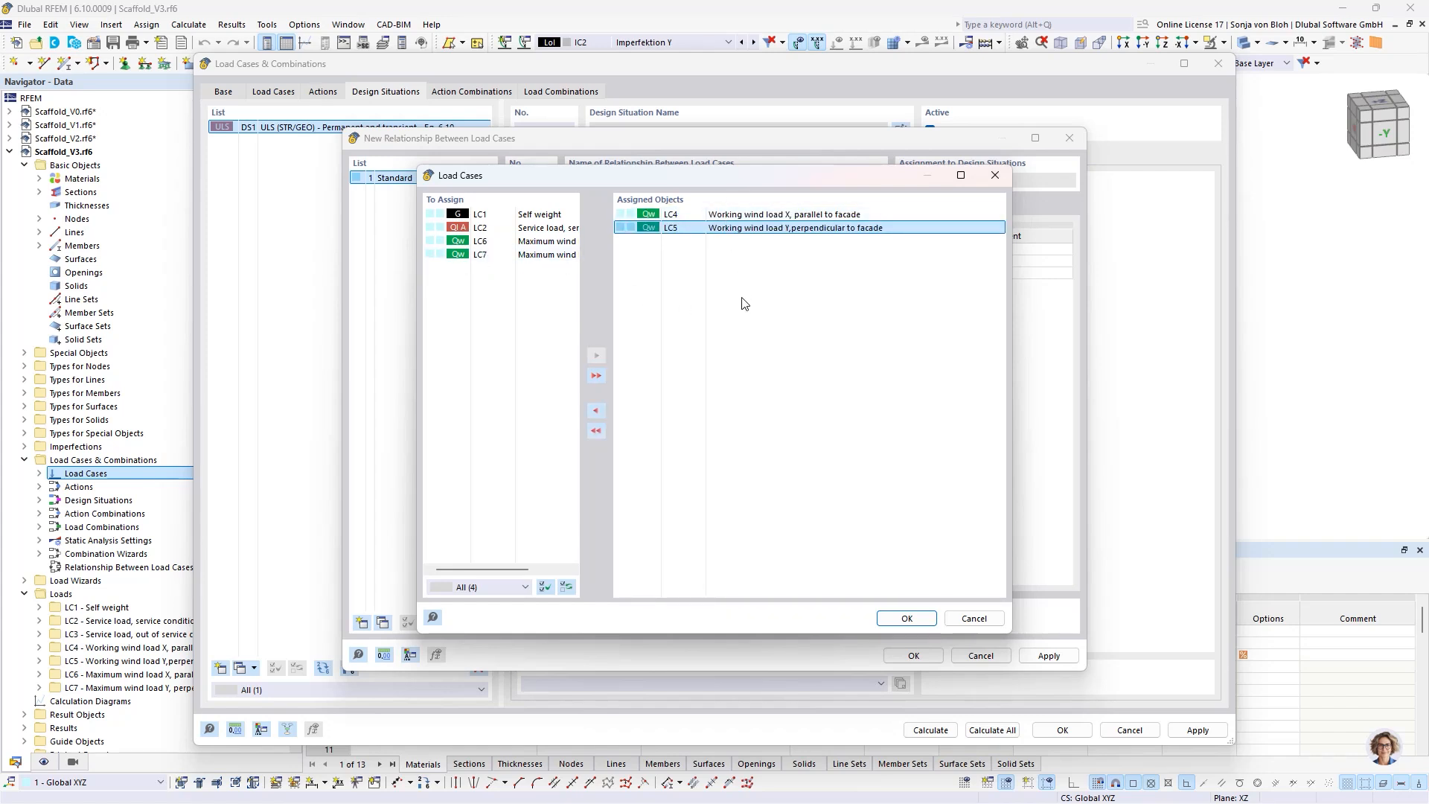
{"action": "left_click", "coordinate": [906, 619]}
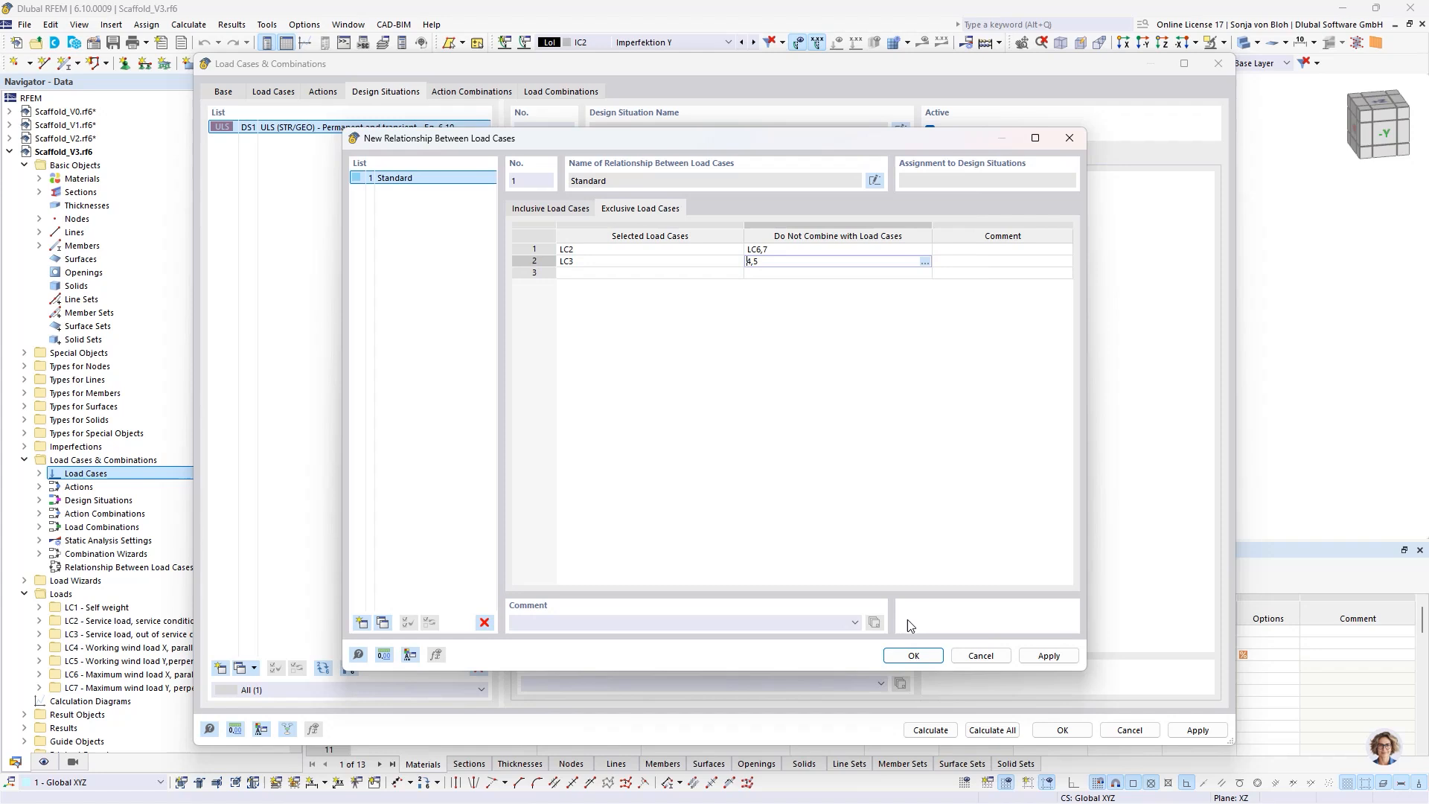
{"action": "left_click", "coordinate": [911, 656]}
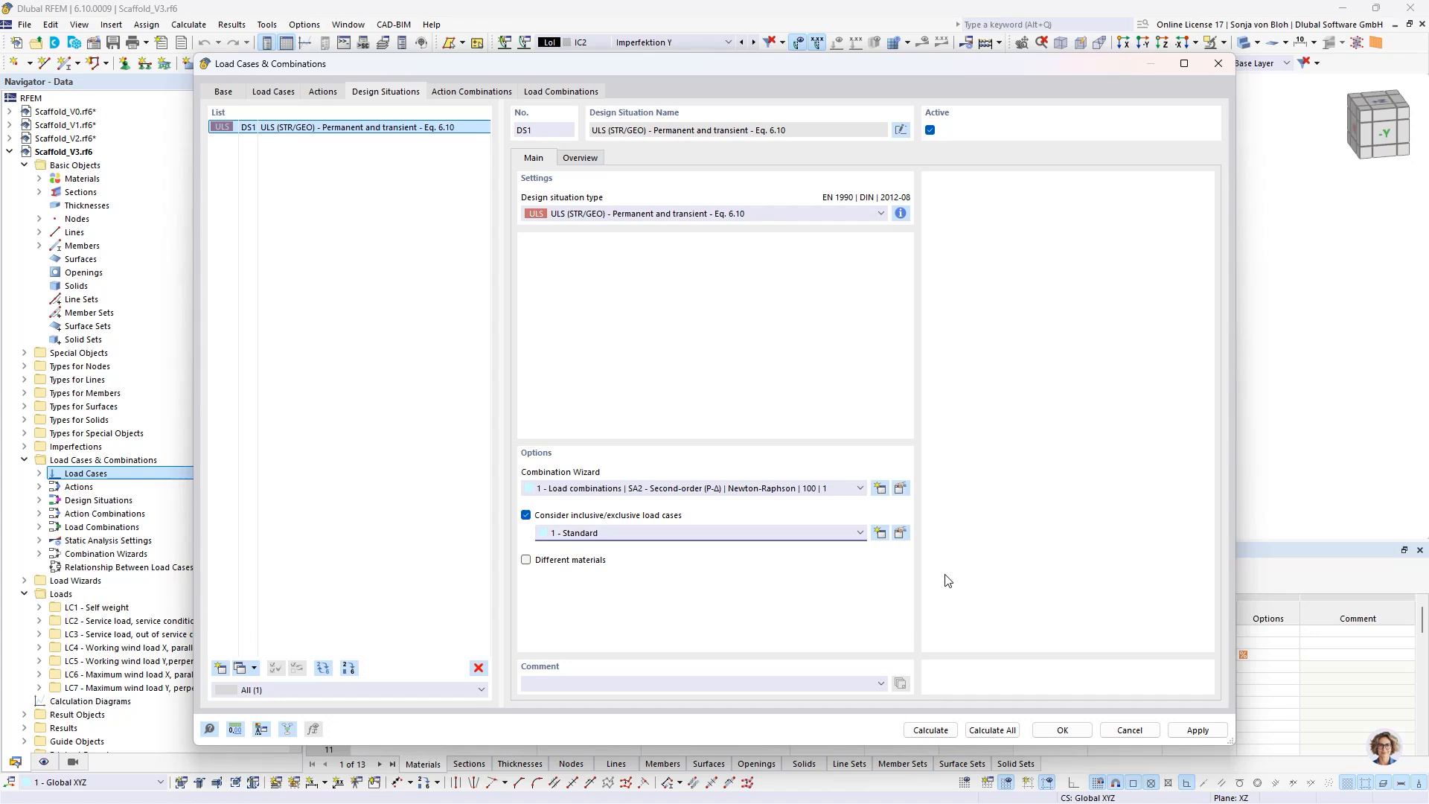
- Enable Structure Modification 1 in DS1's combination wizard and turn off assigning imperfection cases IC1 and IC2 to all load combinations without an imperfection case
{"action": "left_click", "coordinate": [901, 488]}
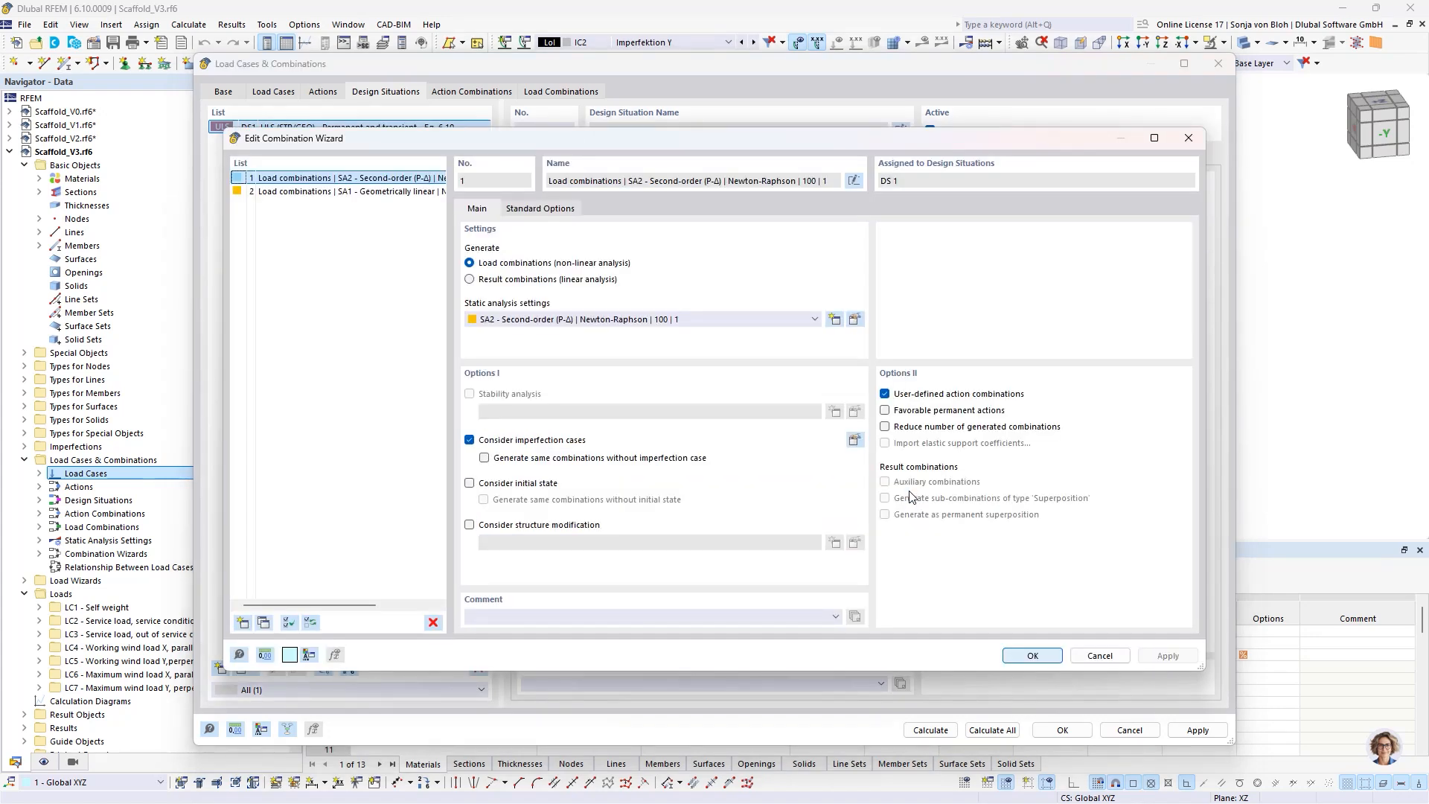
{"action": "left_click", "coordinate": [470, 524]}
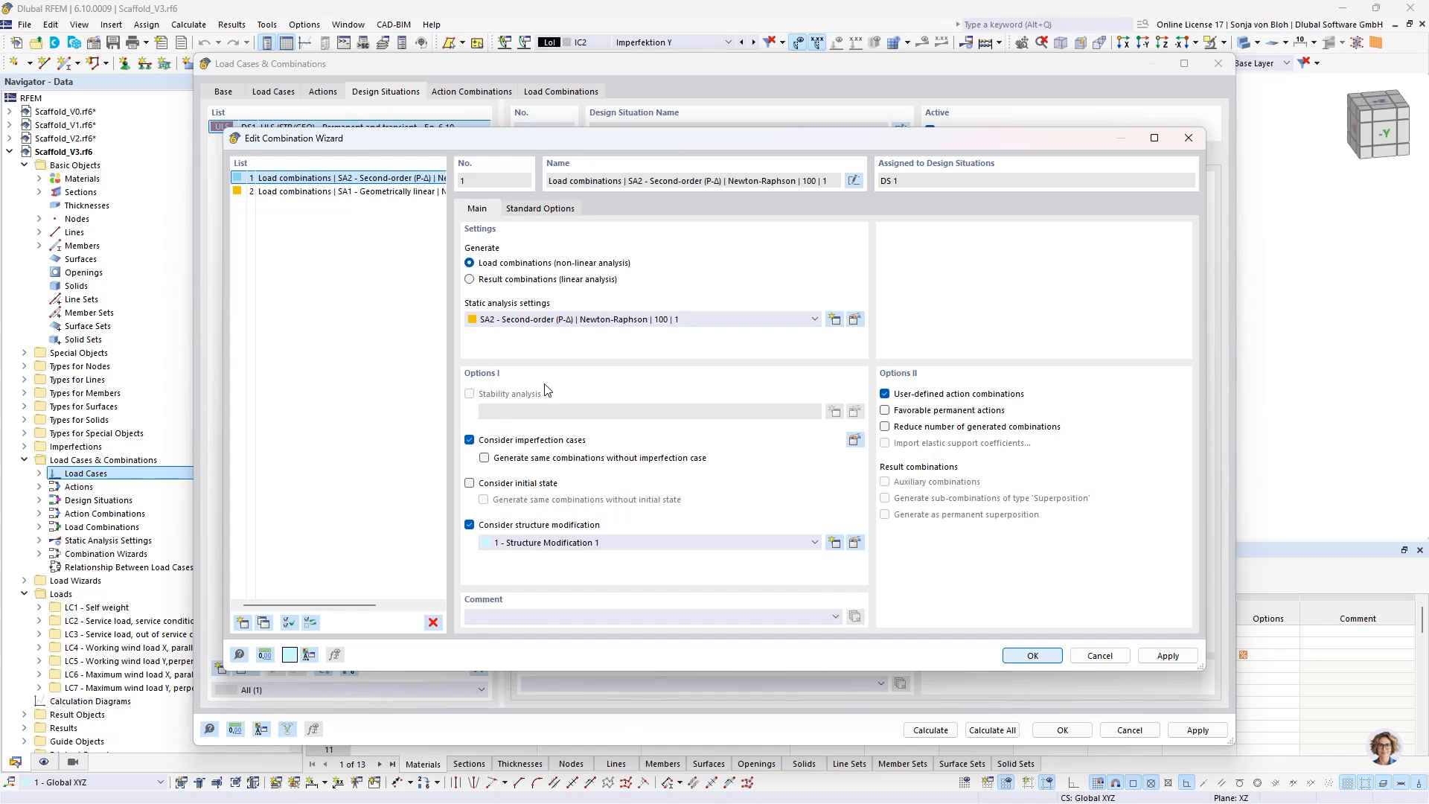
{"action": "left_click", "coordinate": [853, 442]}
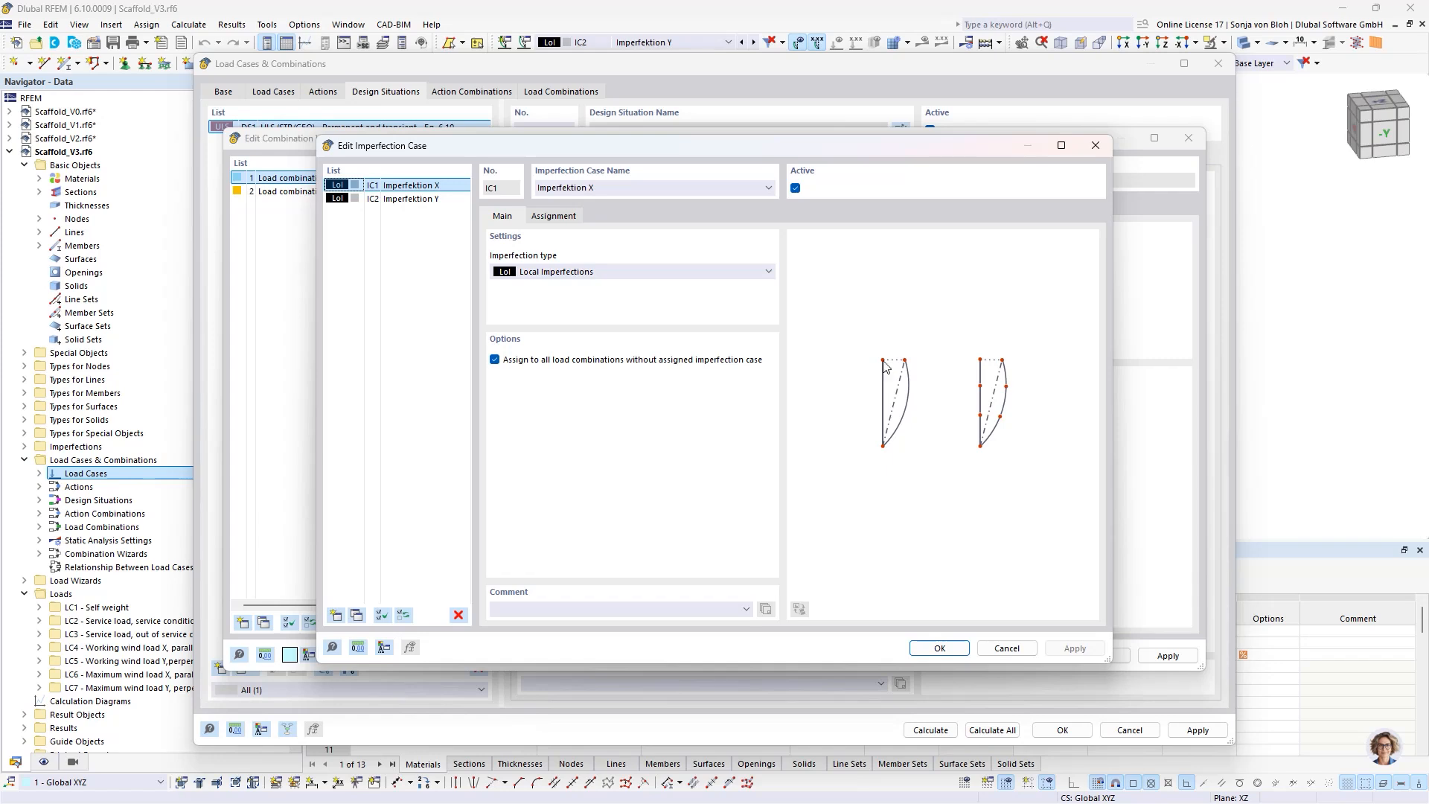
{"action": "left_click", "coordinate": [400, 198], "text": "shift"}
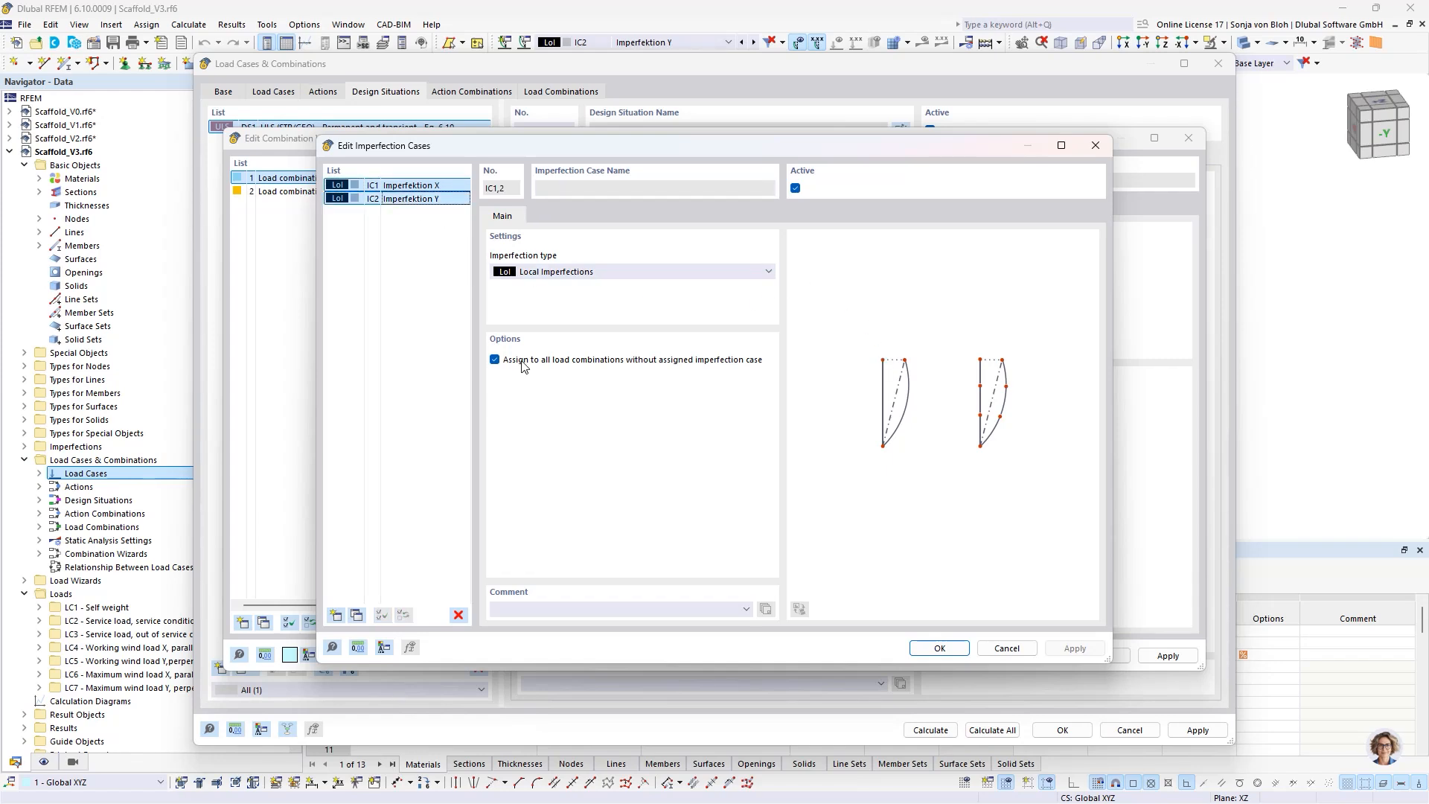
{"action": "left_click", "coordinate": [495, 360]}
{"action": "left_click", "coordinate": [495, 360]}
- Assign imperfection case IC1 (Imperfektion X) to the facade-parallel wind load cases LC4 and LC6
{"action": "left_click", "coordinate": [409, 187]}
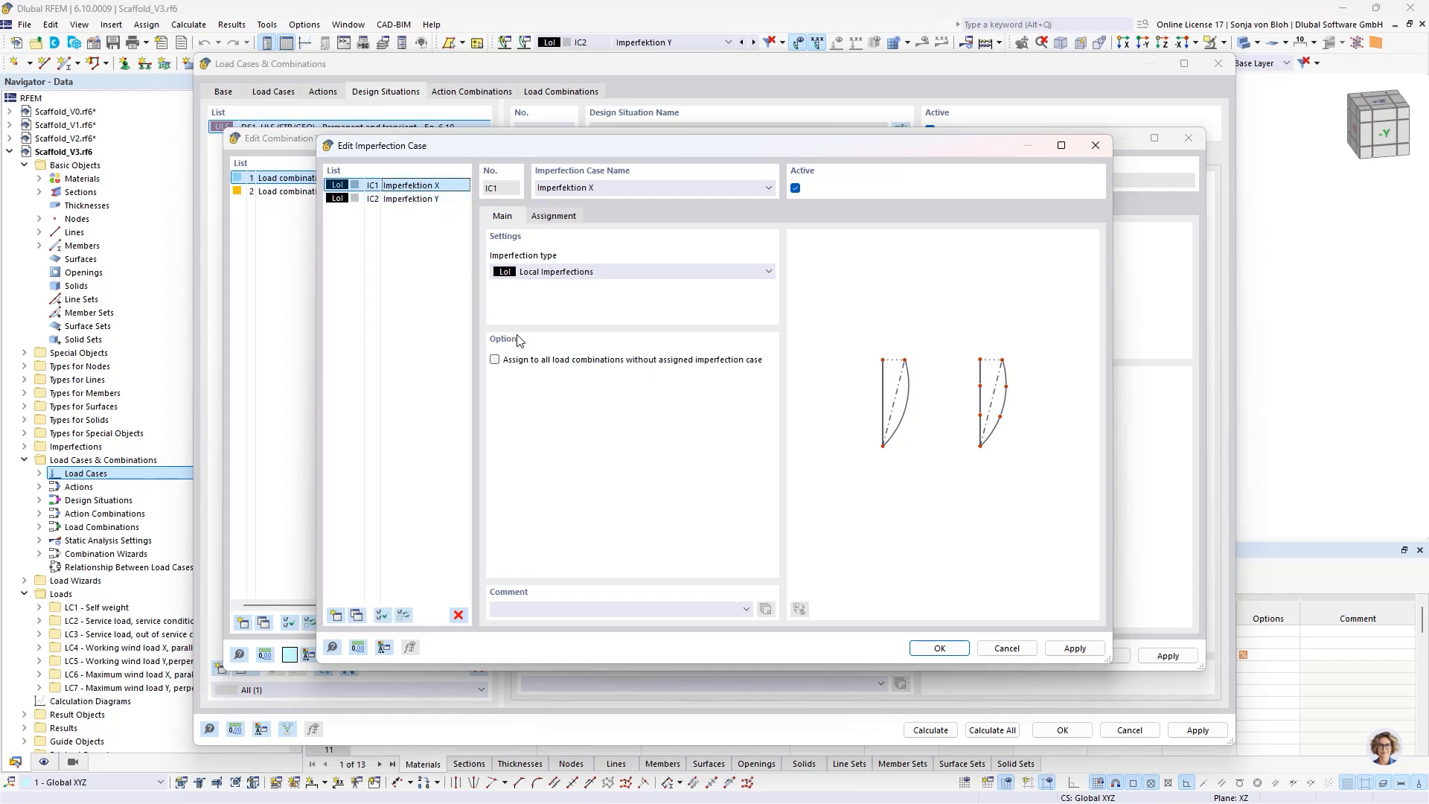
{"action": "left_click", "coordinate": [566, 217]}
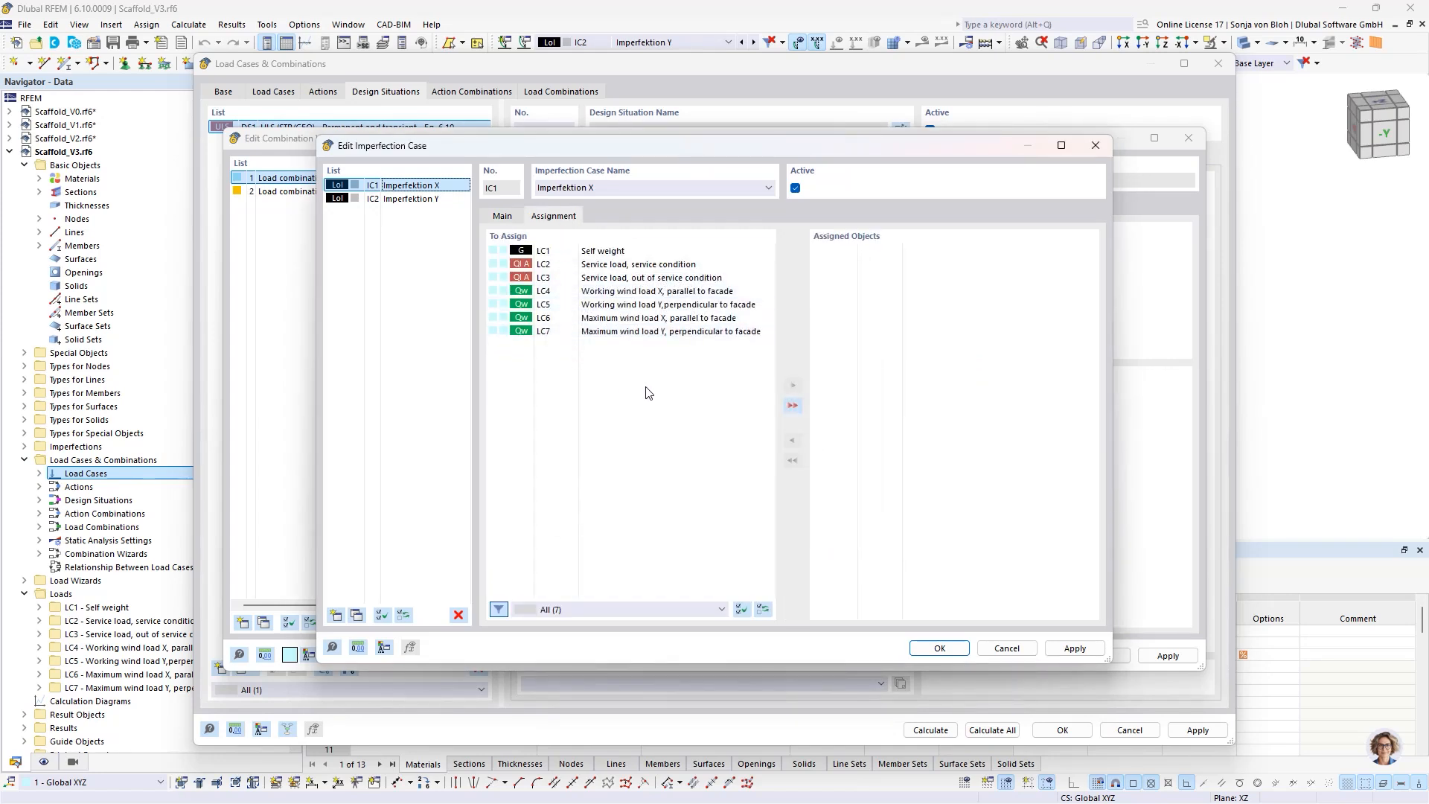
{"action": "double_click", "coordinate": [627, 291]}
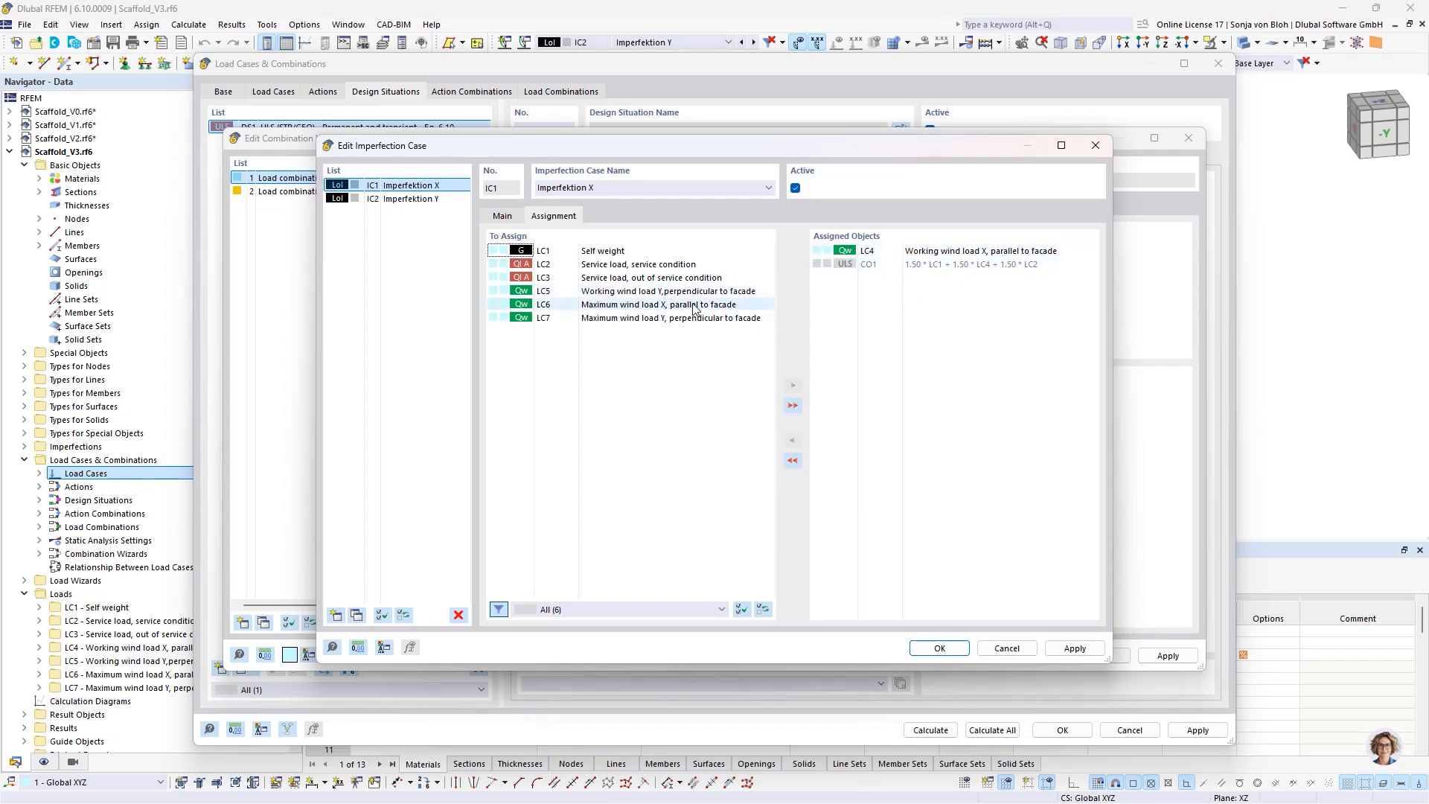
{"action": "double_click", "coordinate": [639, 306]}
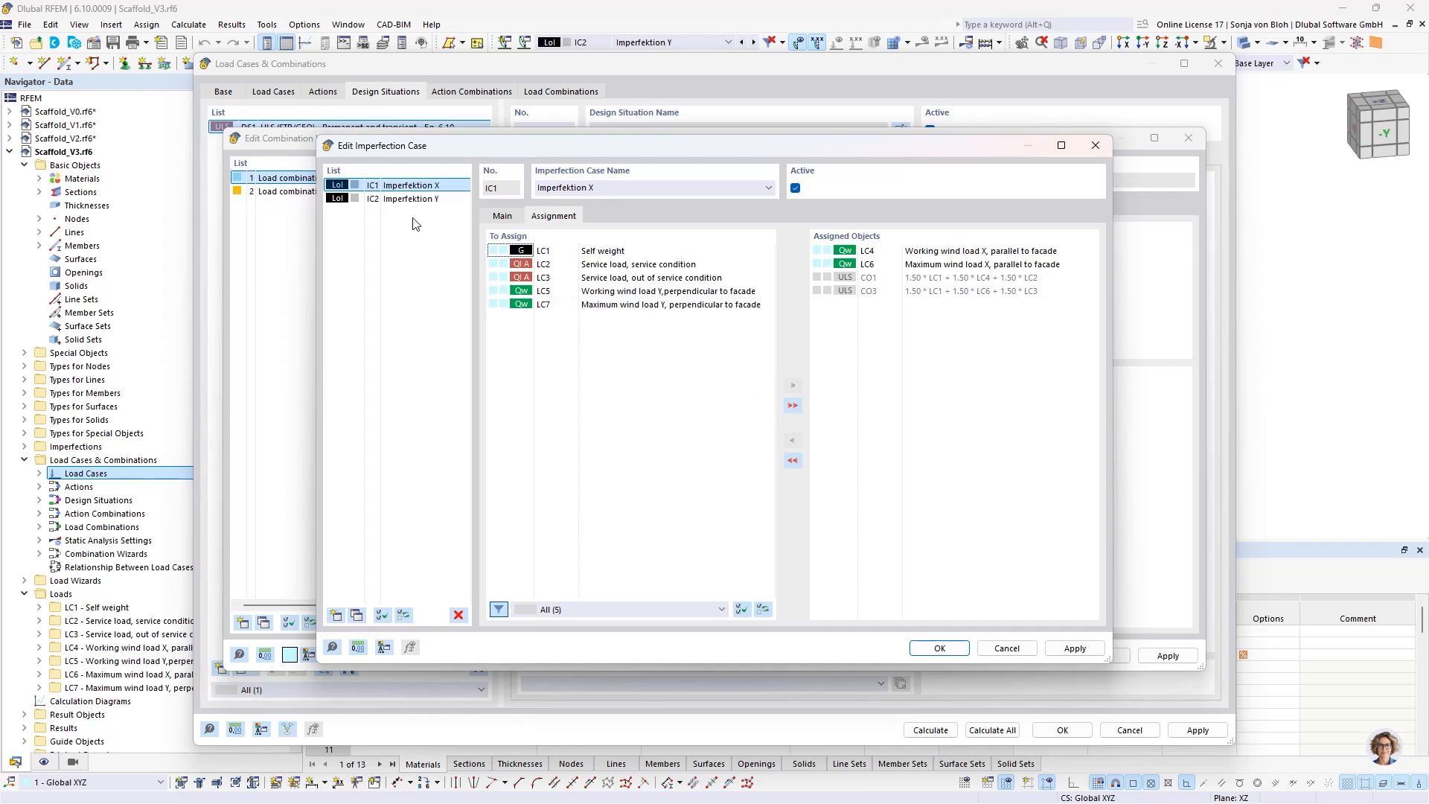
- Assign imperfection case IC2 (Imperfektion Y) to the facade-perpendicular wind load cases LC5 and LC7 and confirm the imperfection case settings
{"action": "left_click", "coordinate": [381, 199]}
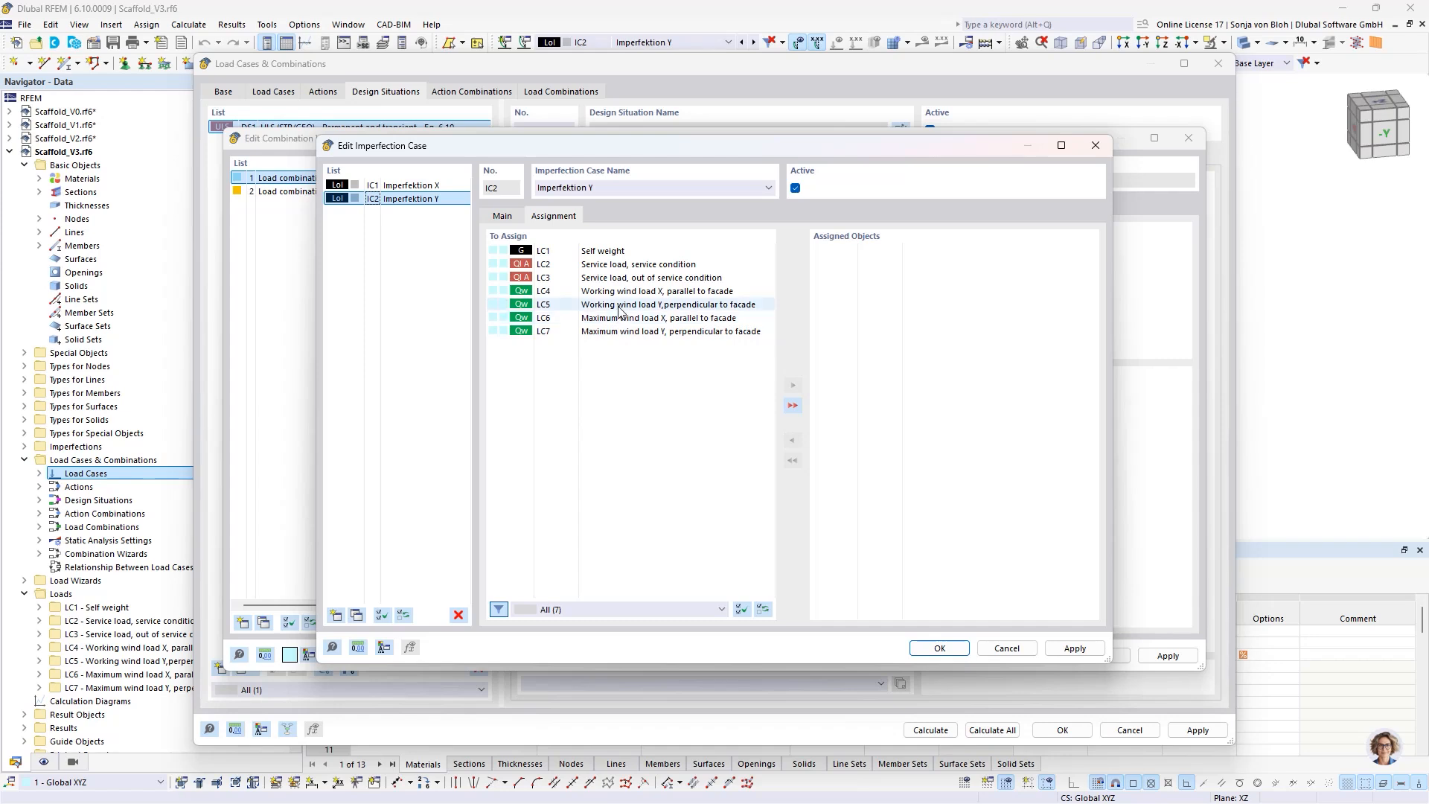
{"action": "double_click", "coordinate": [681, 305]}
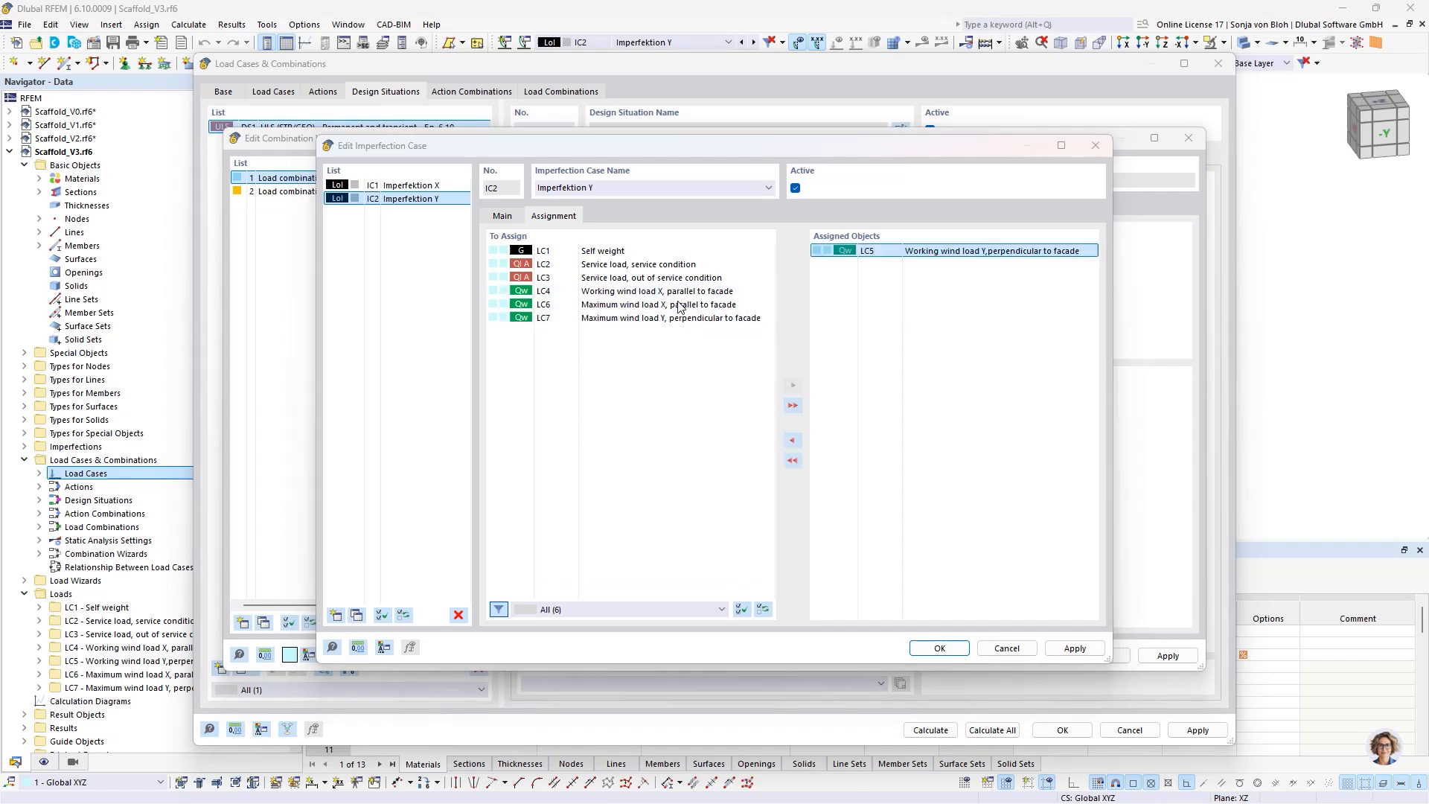
{"action": "double_click", "coordinate": [728, 317]}
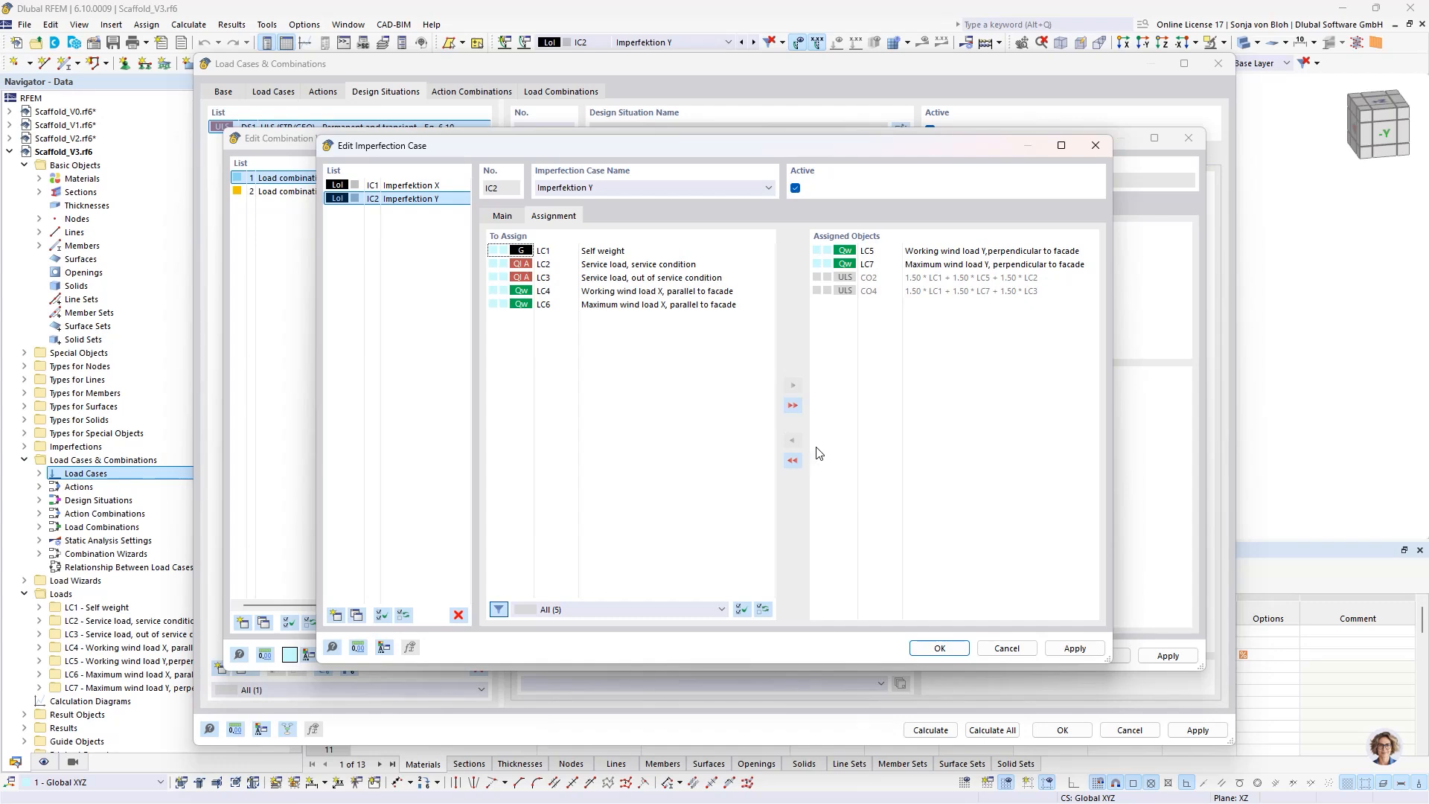
{"action": "left_click", "coordinate": [933, 649]}
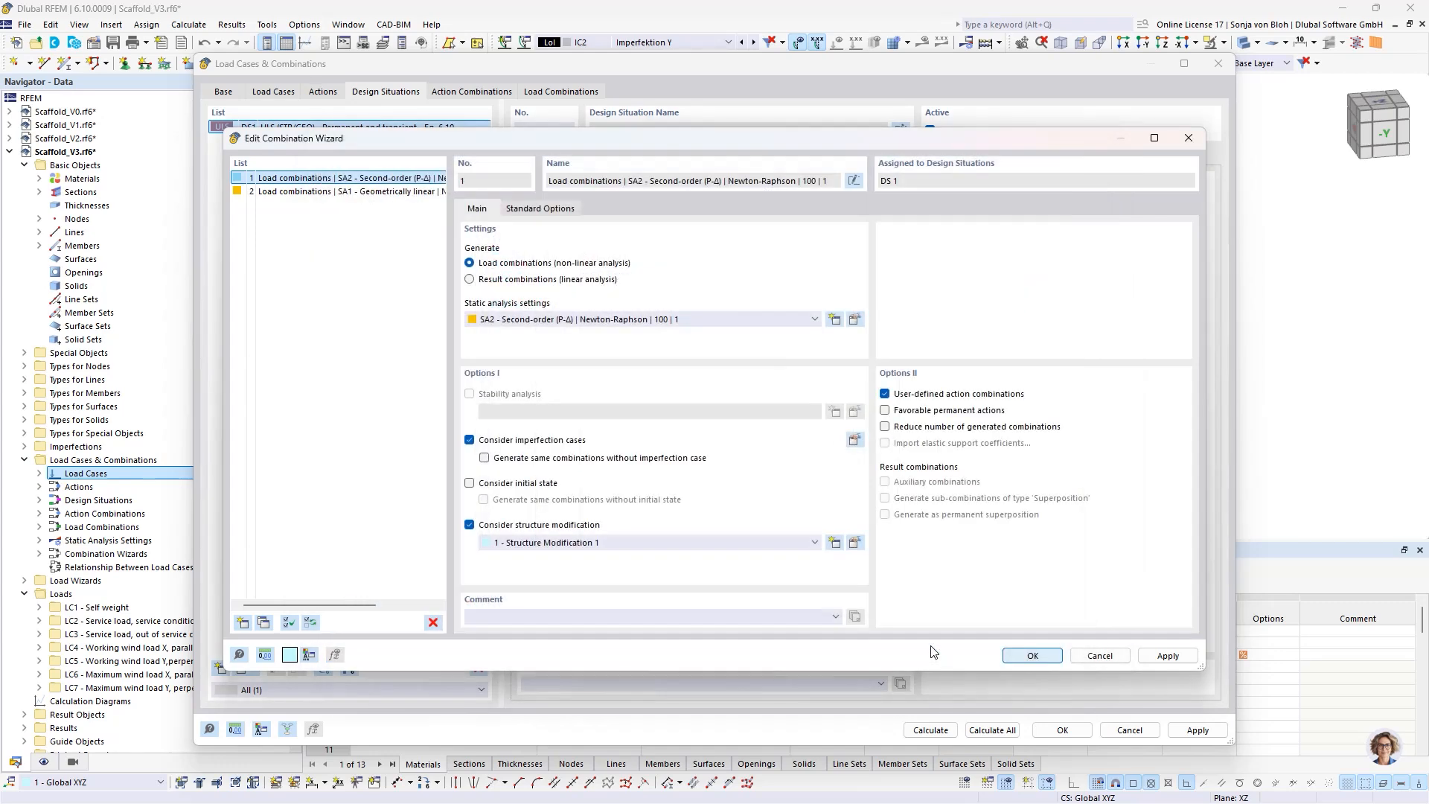
- Confirm the combination wizard settings, generate the load combinations for DS1 and accept the load cases and combinations
{"action": "left_click", "coordinate": [1026, 660]}
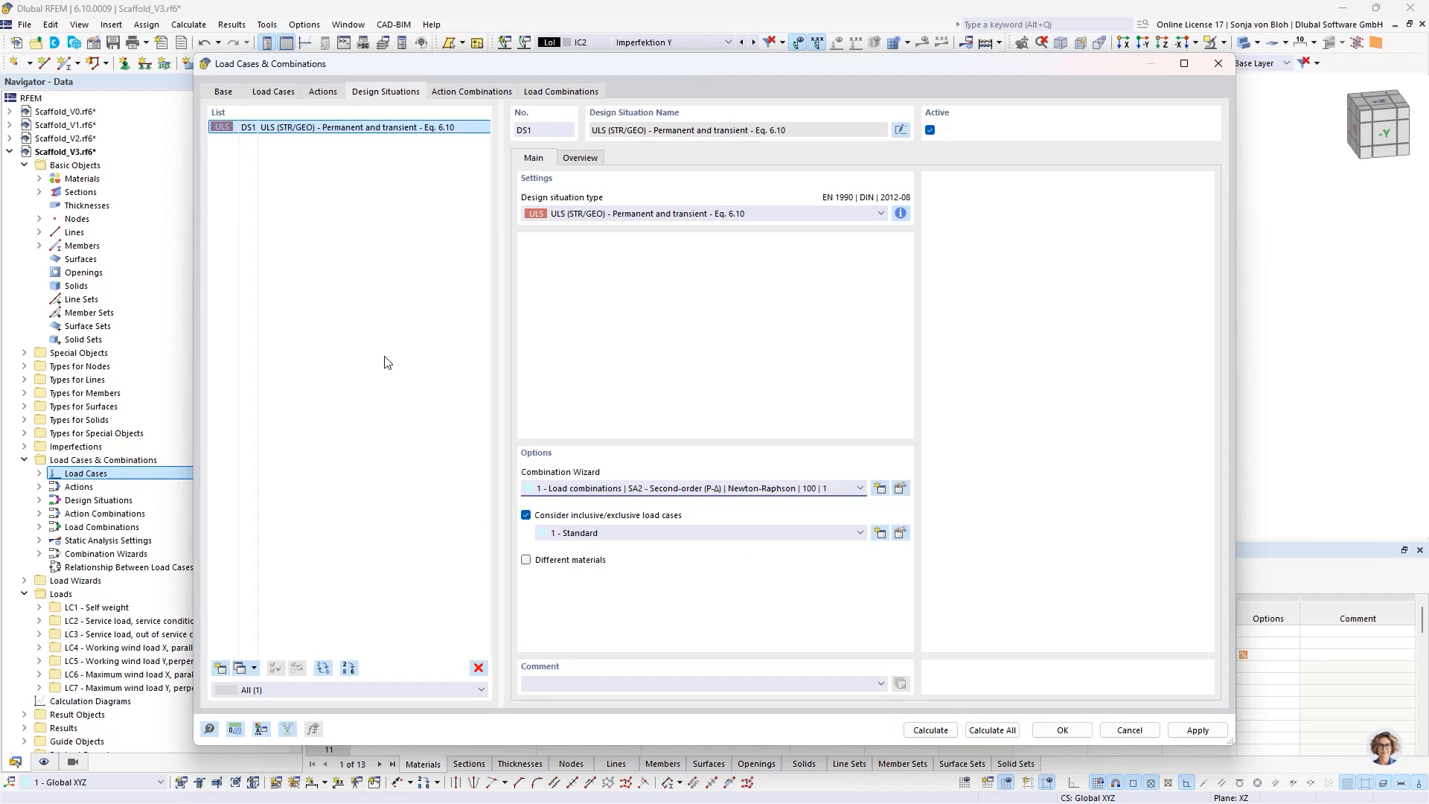
{"action": "left_click", "coordinate": [561, 91]}
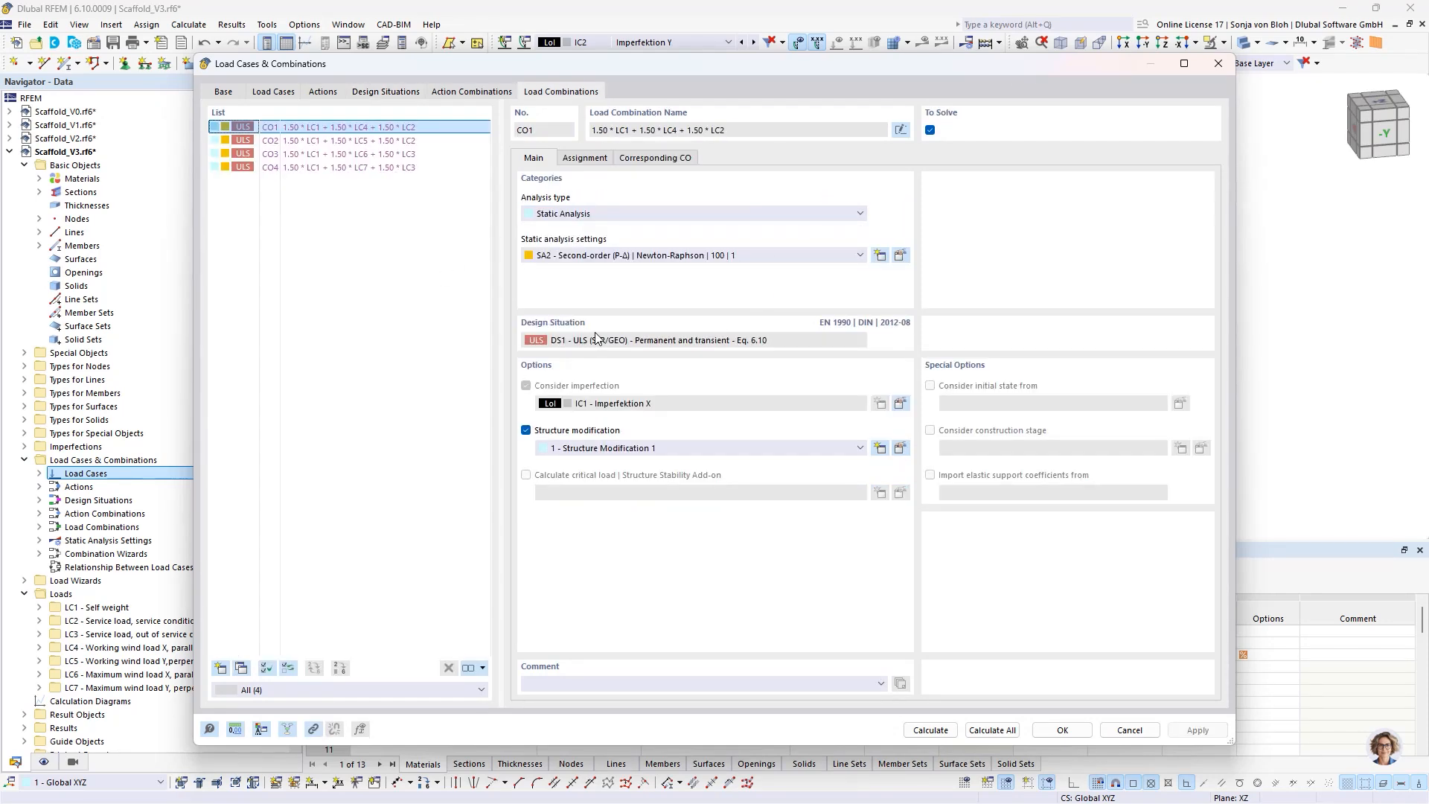
{"action": "left_click", "coordinate": [1062, 729]}
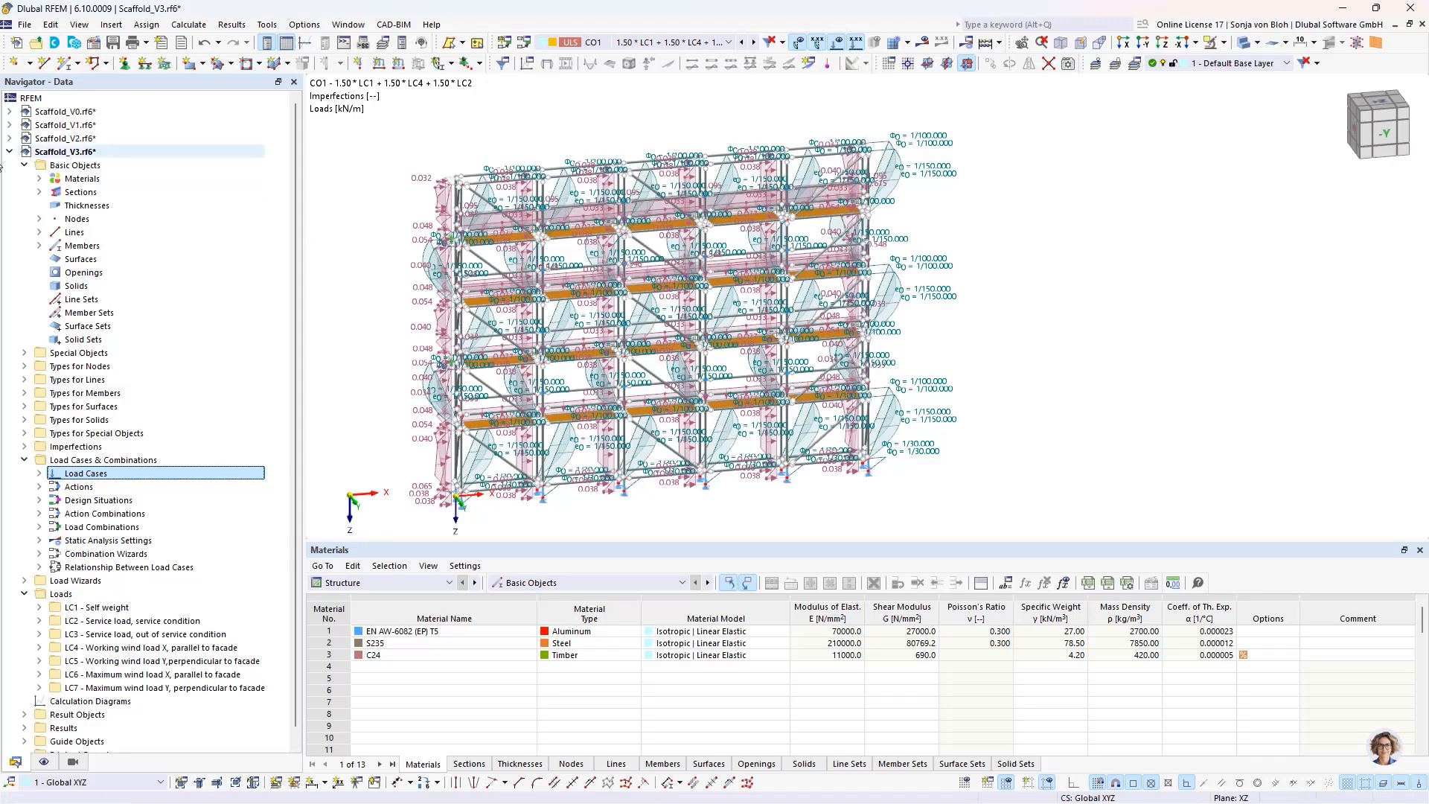
- Activate the Aluminum Design add-on in the base data of Scaffold_V3, review its design standard and confirm
{"action": "right_click", "coordinate": [74, 151]}
{"action": "left_click", "coordinate": [122, 163]}
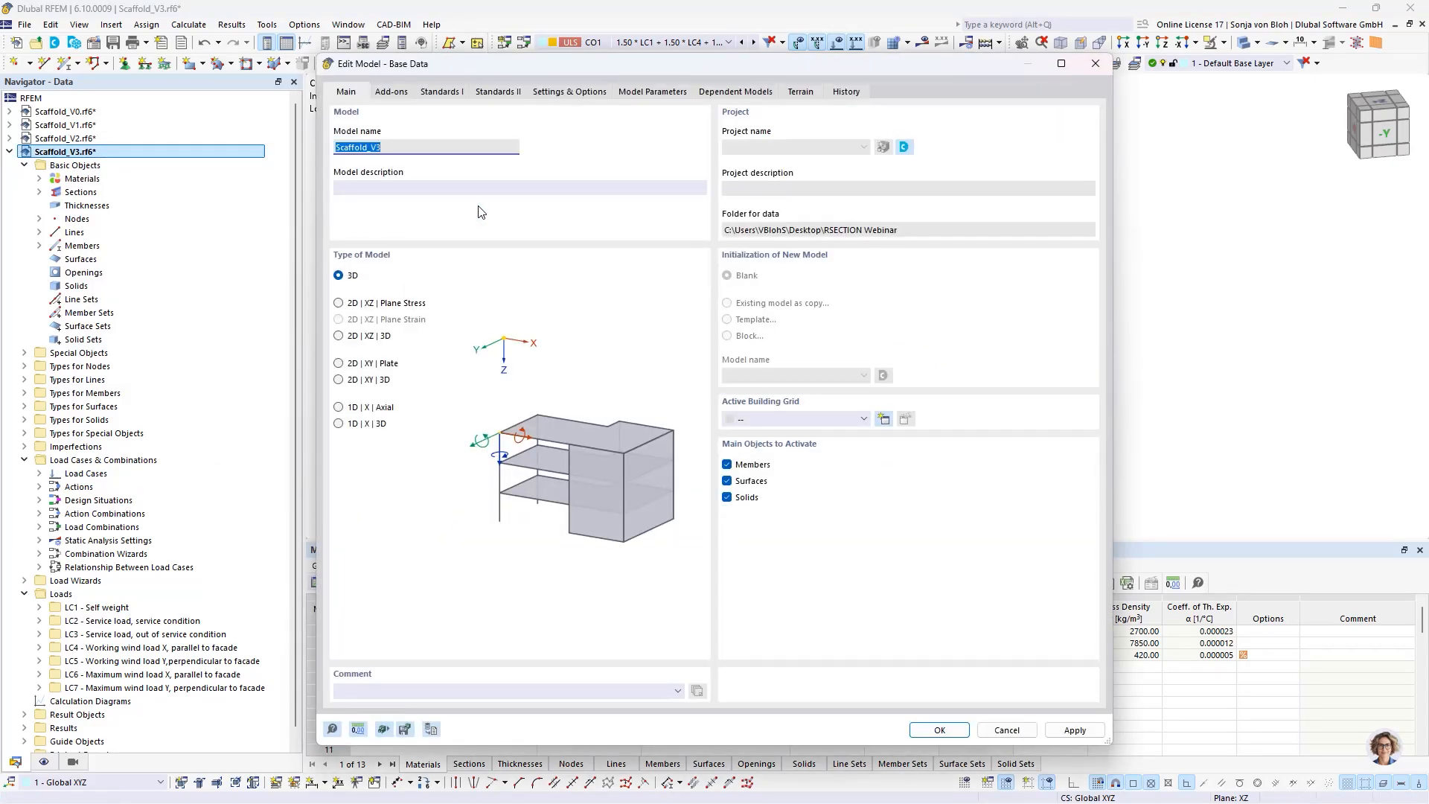
{"action": "left_click", "coordinate": [392, 91]}
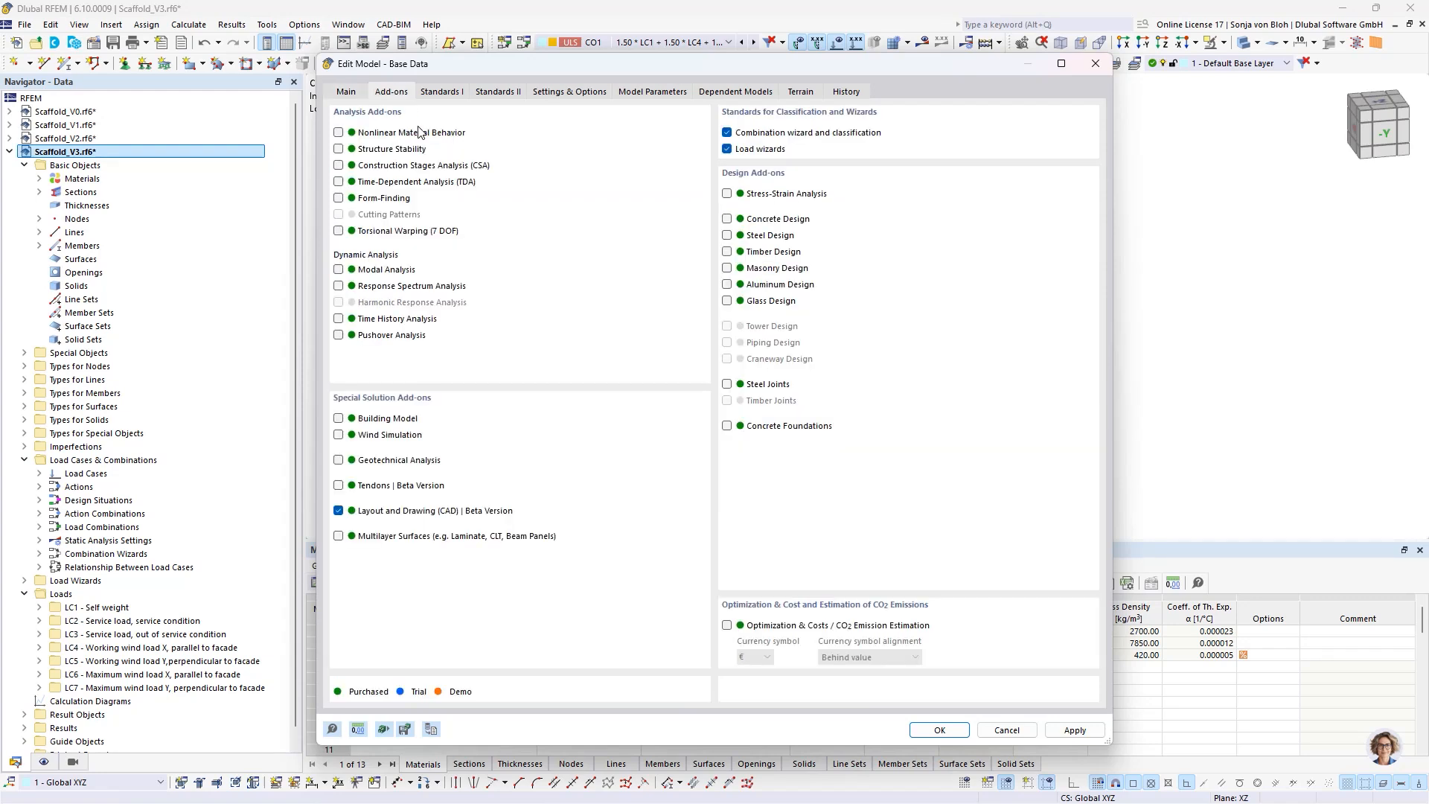
{"action": "left_click", "coordinate": [727, 285]}
{"action": "left_click", "coordinate": [449, 91]}
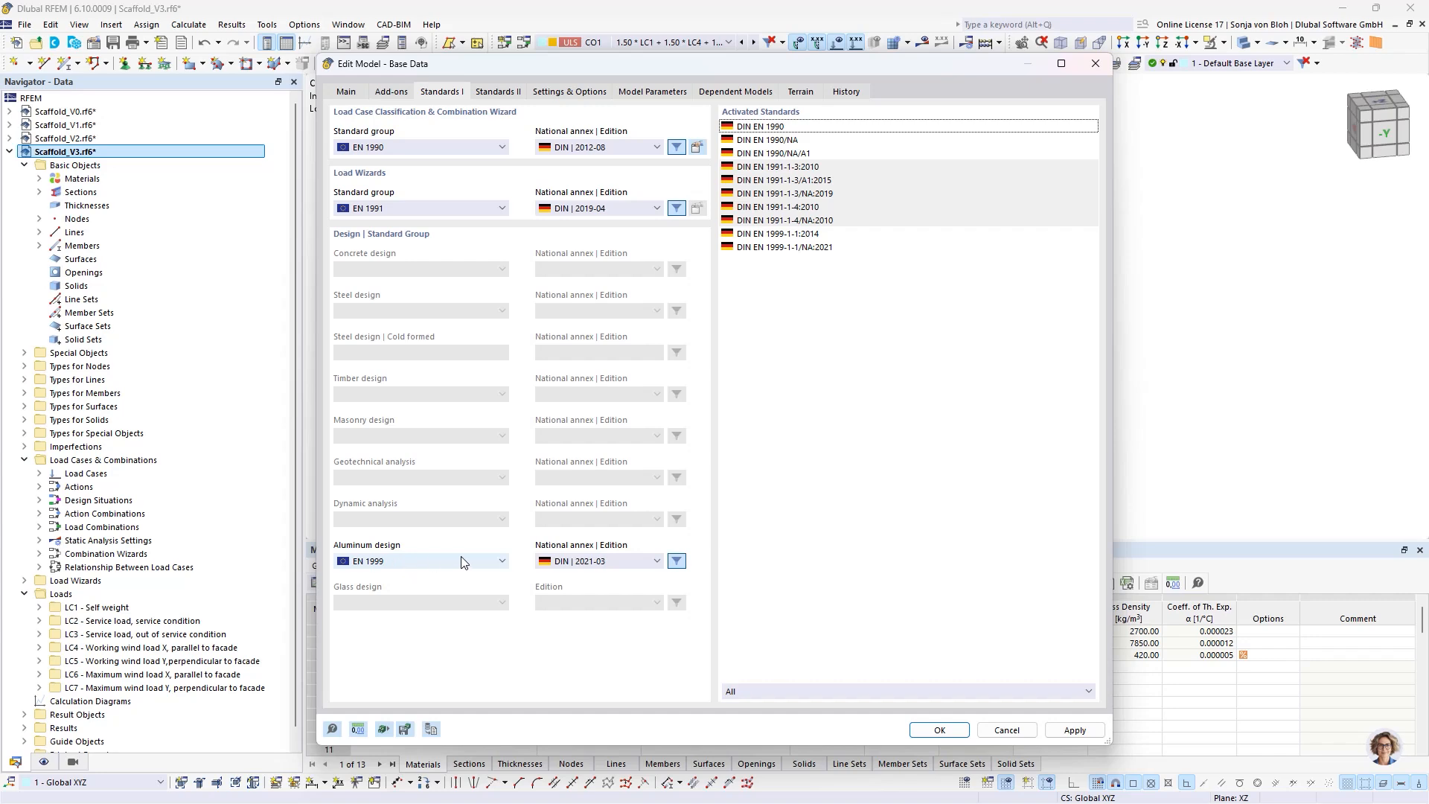
{"action": "left_click", "coordinate": [939, 732]}
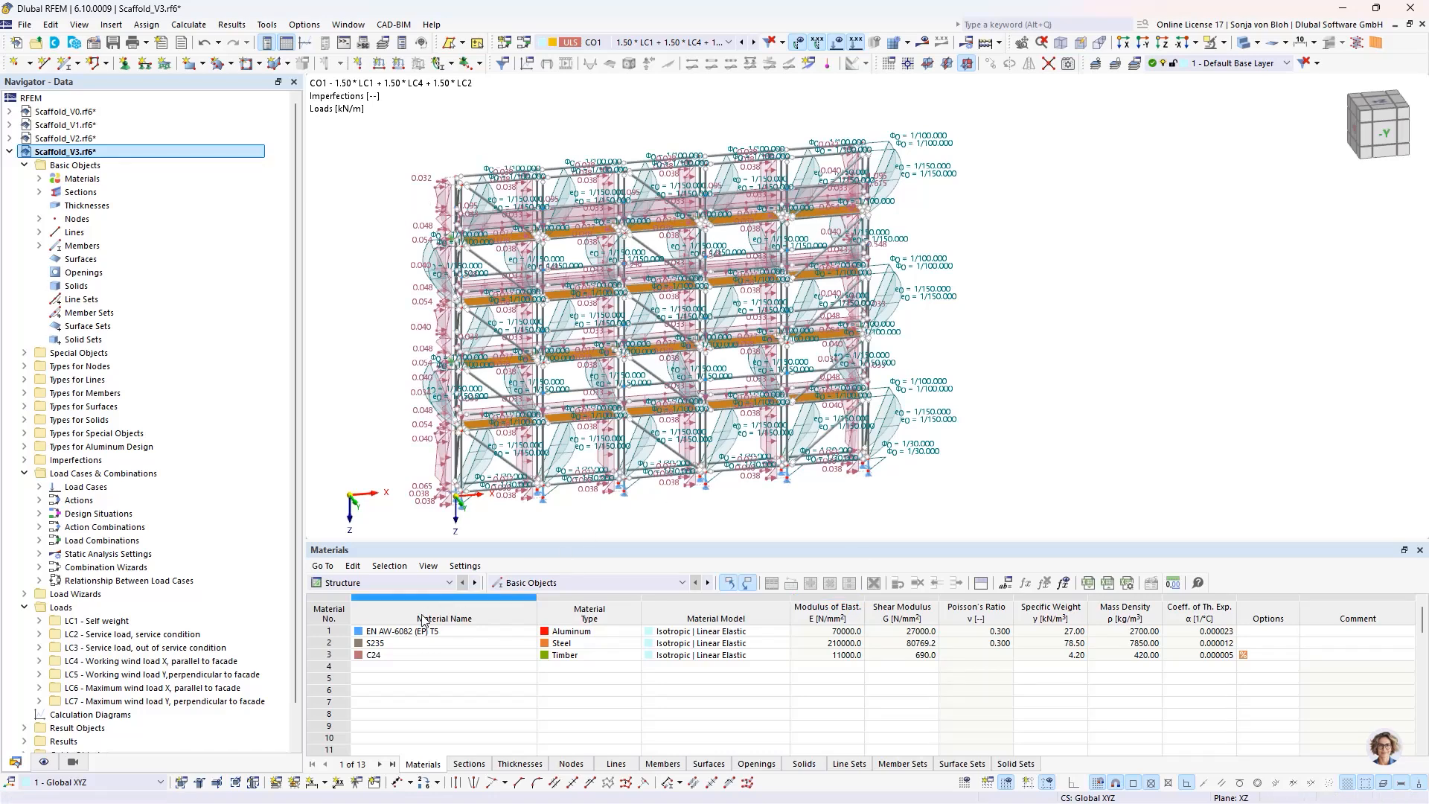
- Bring up the Aluminum Design objects to design and turn off designing all members
{"action": "left_click", "coordinate": [422, 583]}
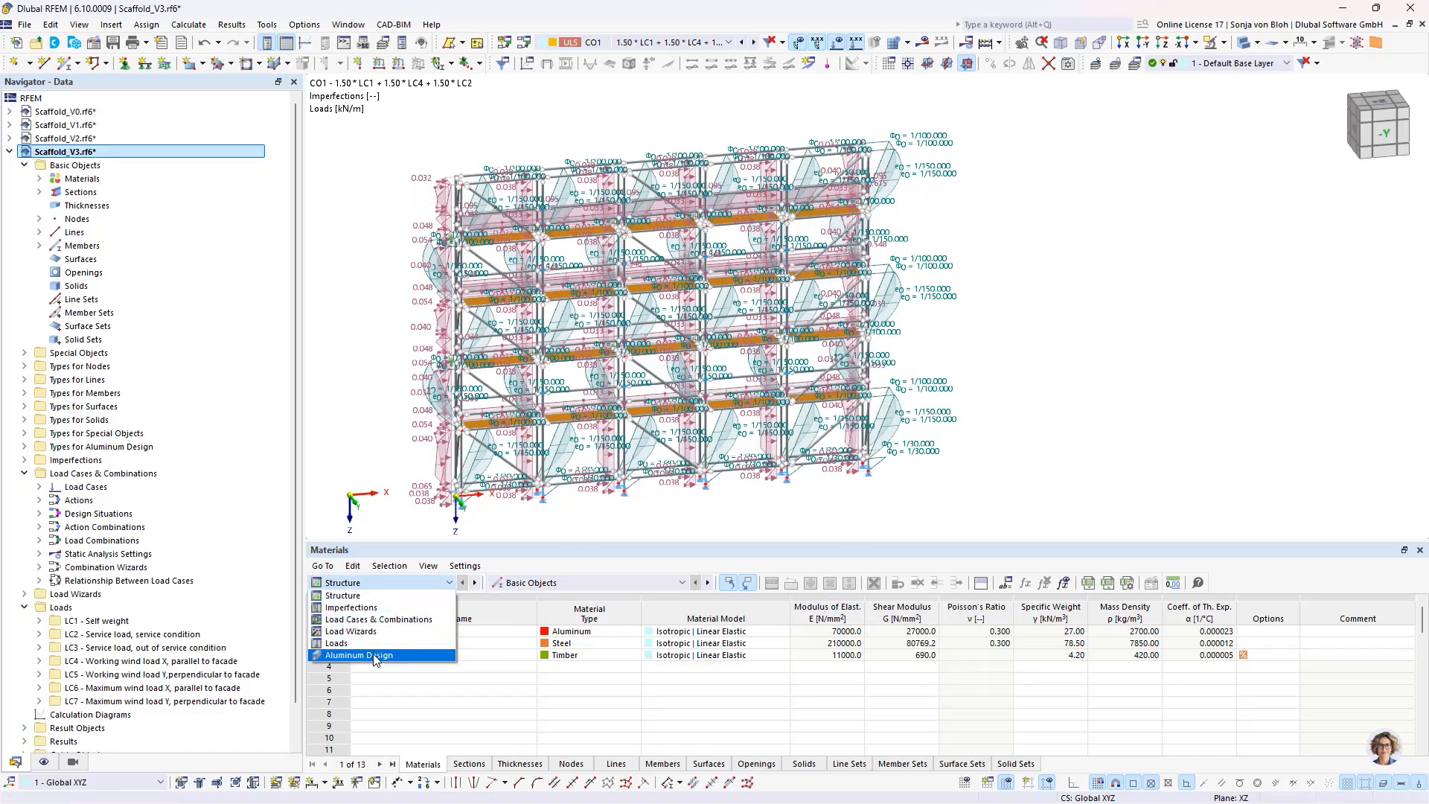
{"action": "left_click", "coordinate": [446, 655]}
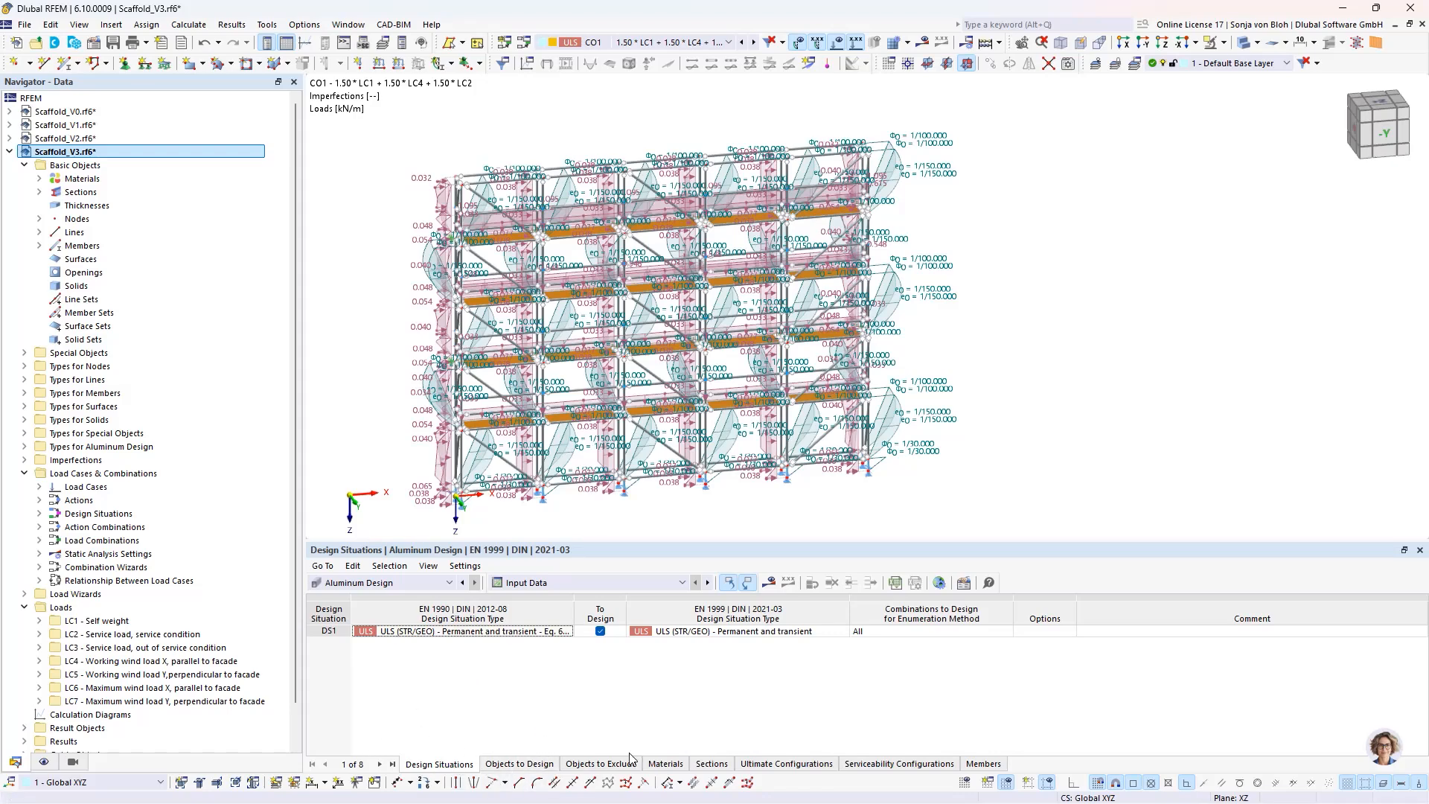
{"action": "left_click", "coordinate": [528, 765]}
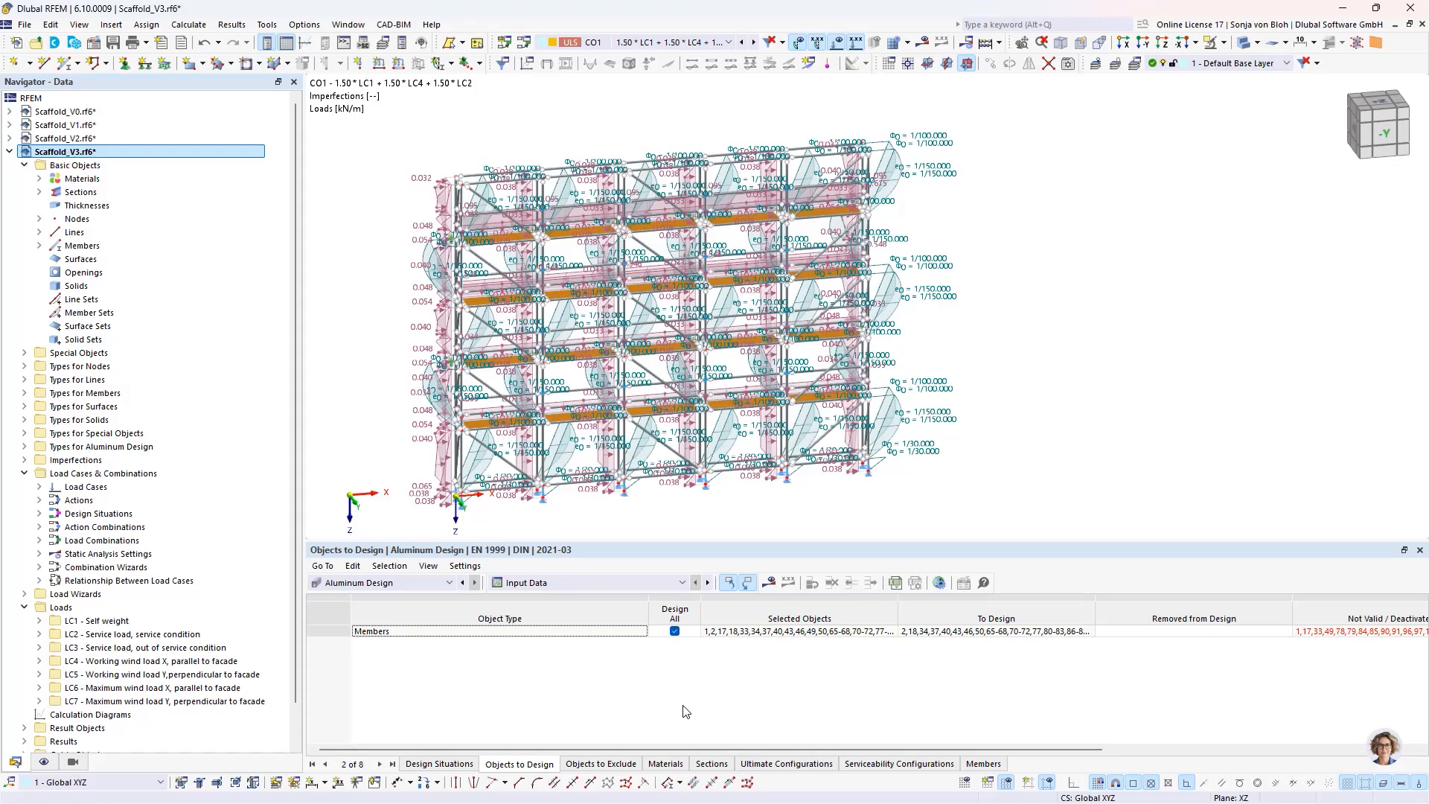
{"action": "left_click", "coordinate": [676, 633]}
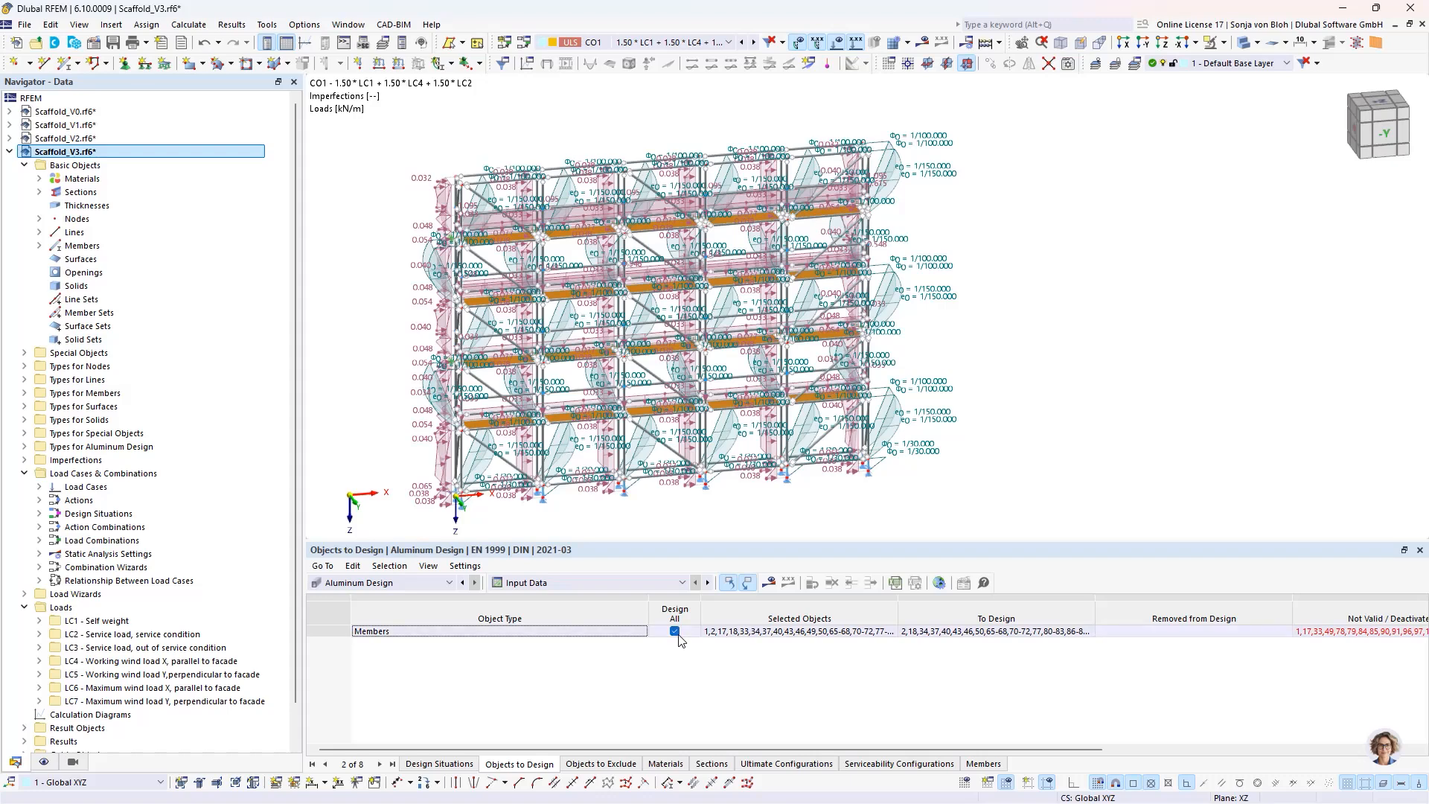
{"action": "left_click", "coordinate": [674, 633]}
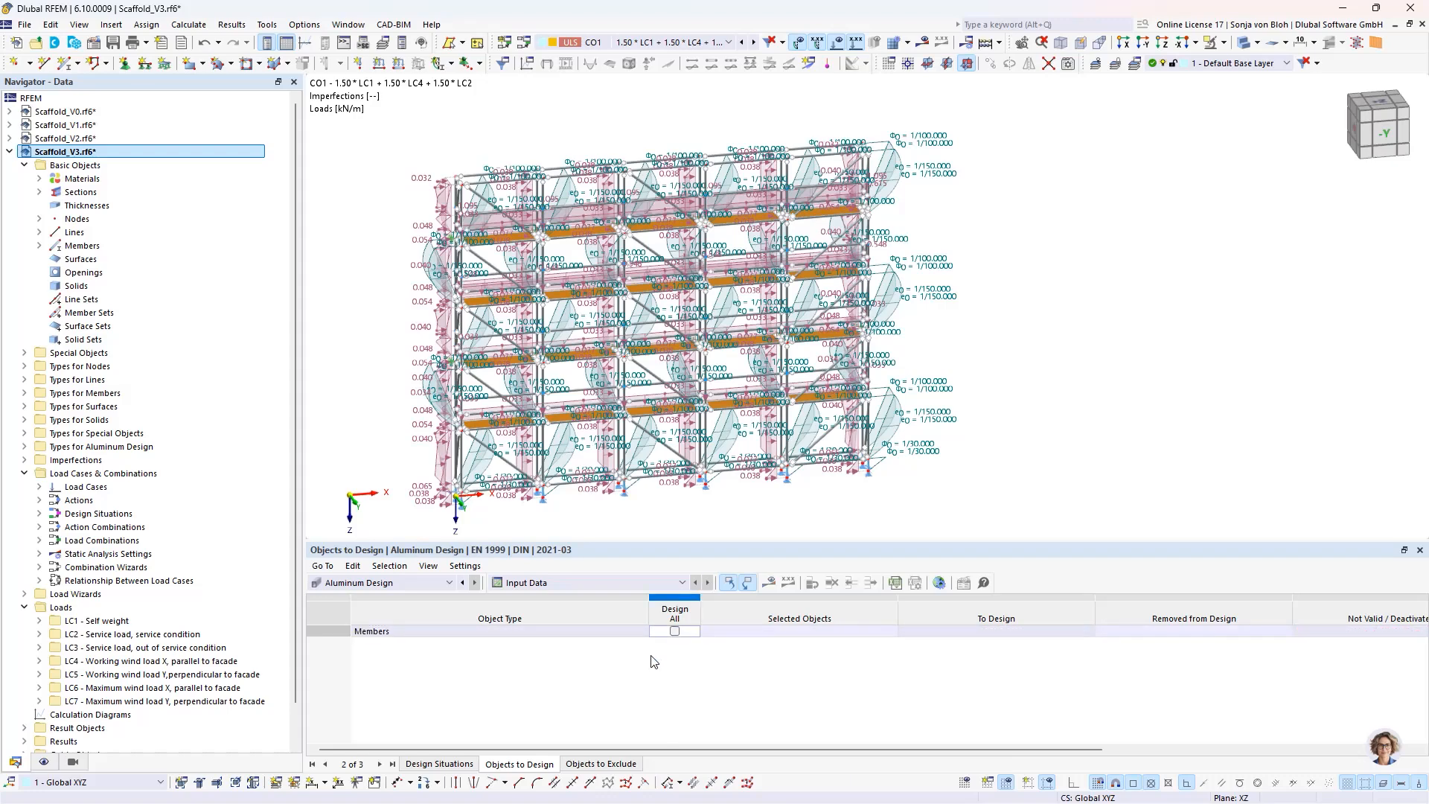
- Assign only the vertical standards to Aluminum Design by isolating object selection OS1 - Standard and selecting all its members
{"action": "left_click", "coordinate": [819, 631]}
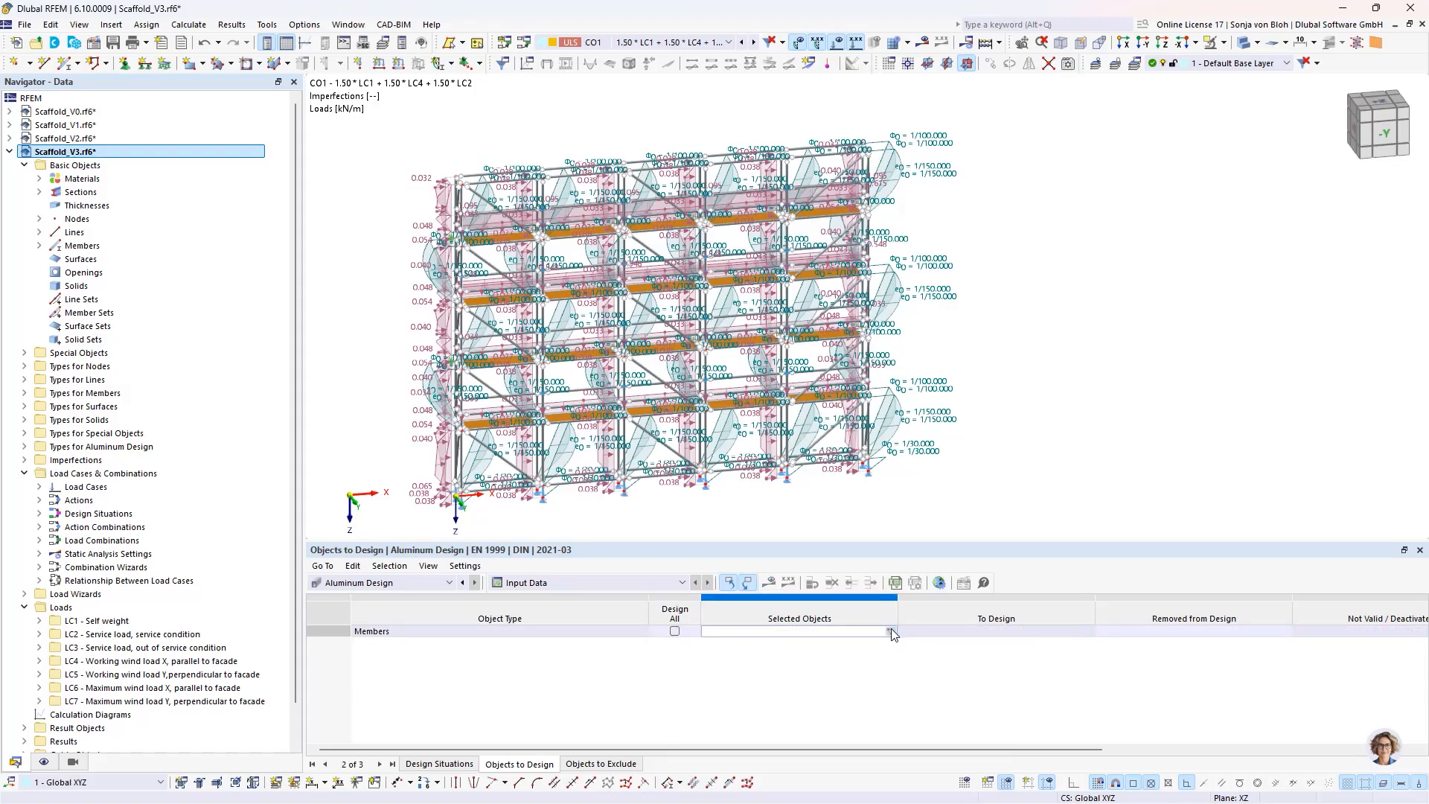
{"action": "left_click", "coordinate": [891, 631]}
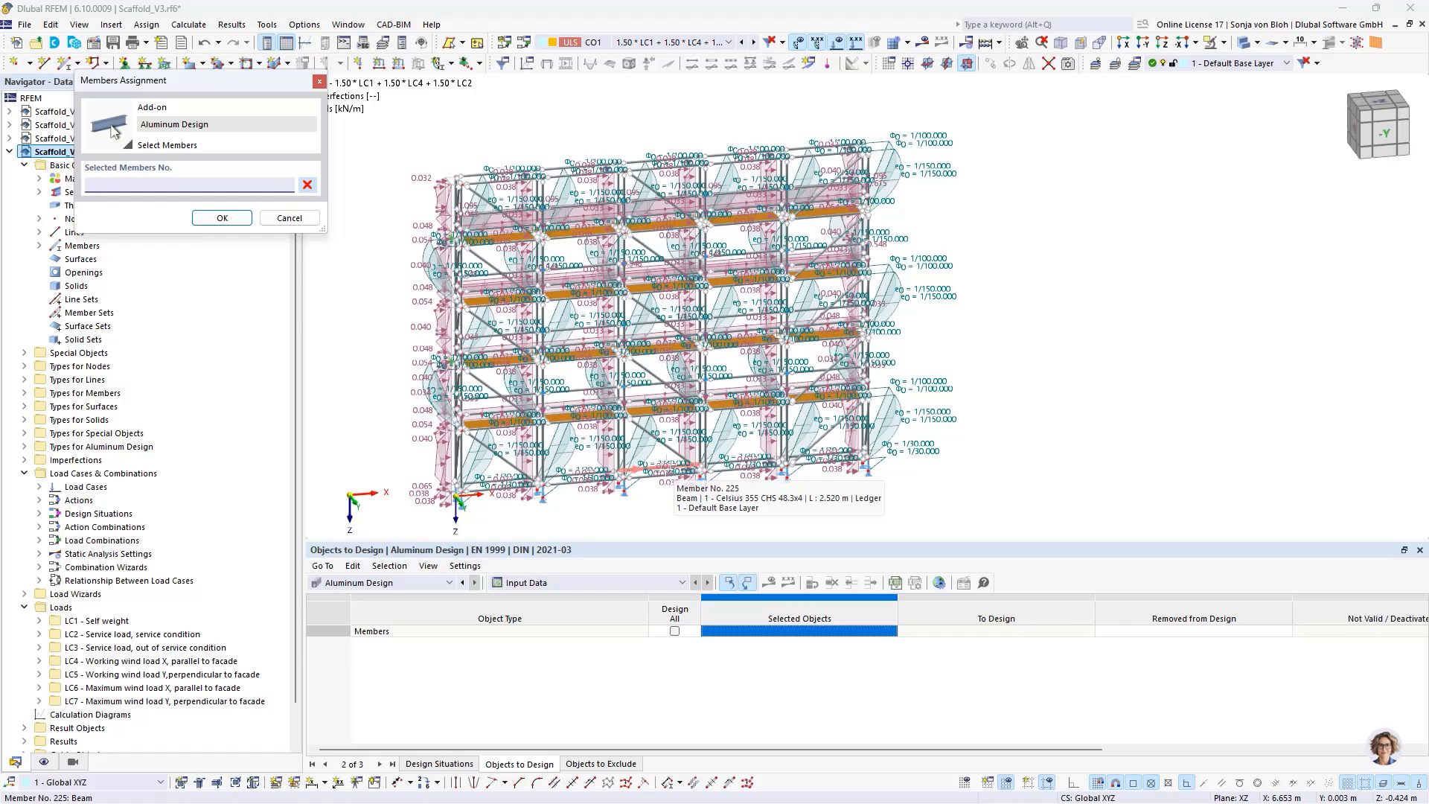
{"action": "left_click", "coordinate": [77, 762]}
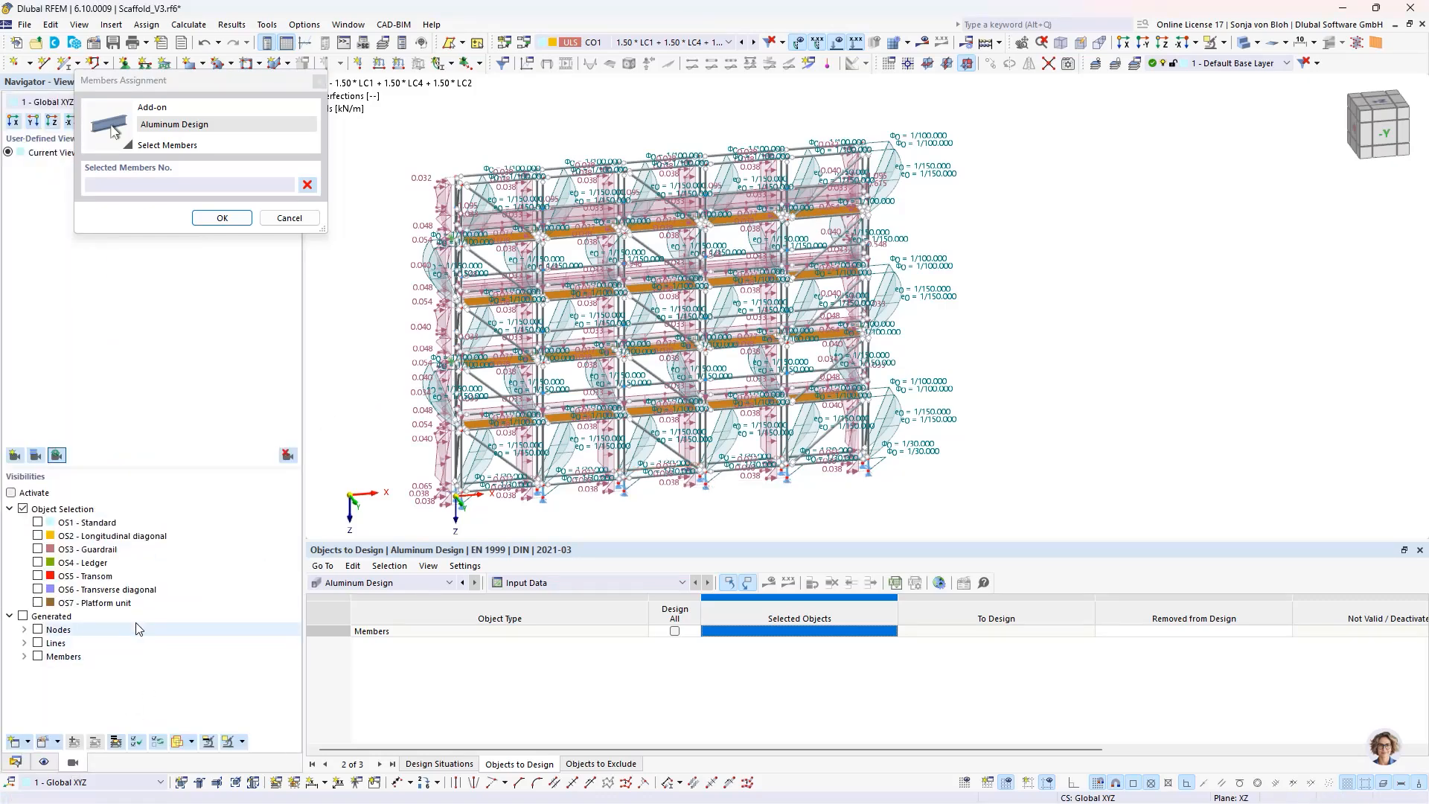
{"action": "left_click", "coordinate": [37, 522]}
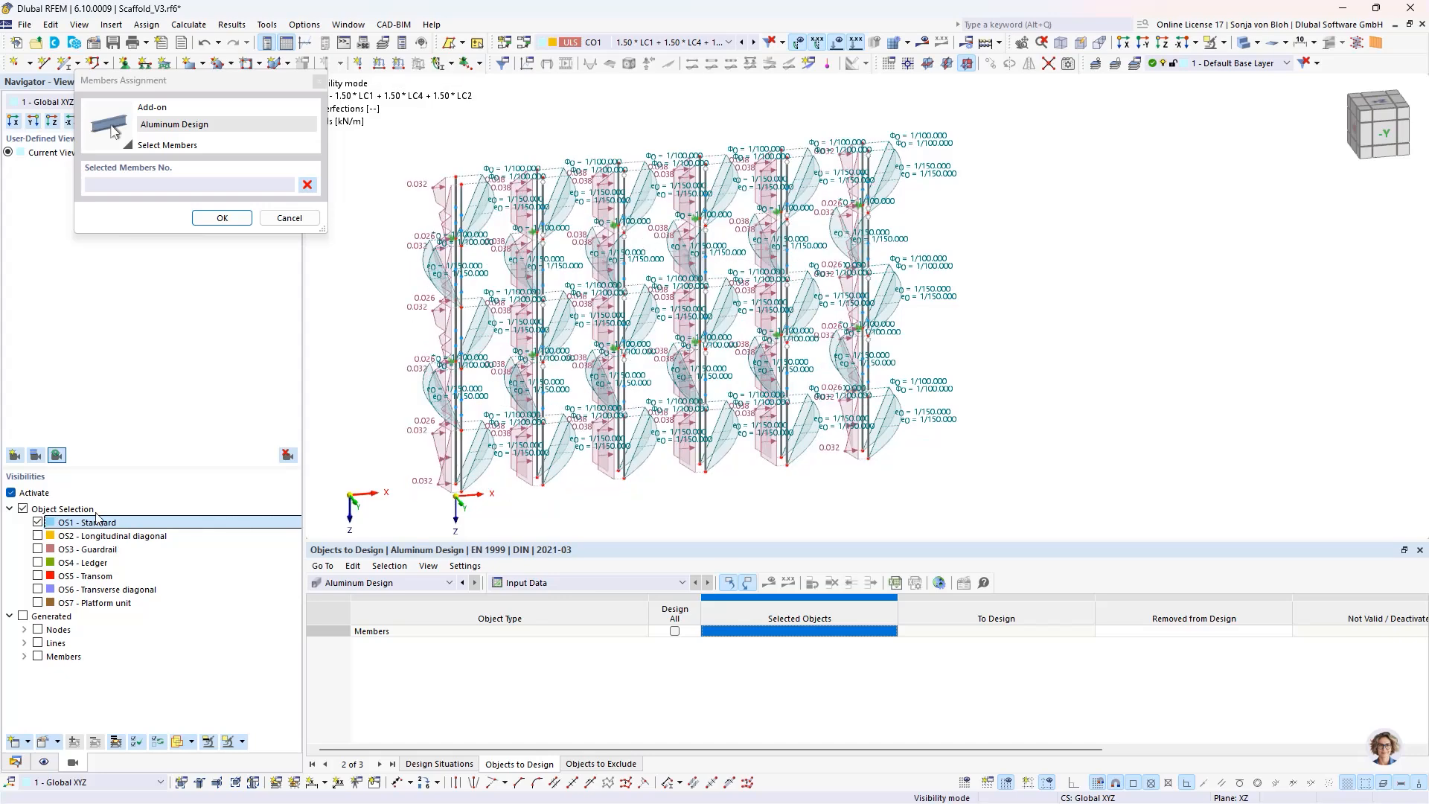
{"action": "left_click_drag", "start_coordinate": [407, 155], "coordinate": [923, 503]}
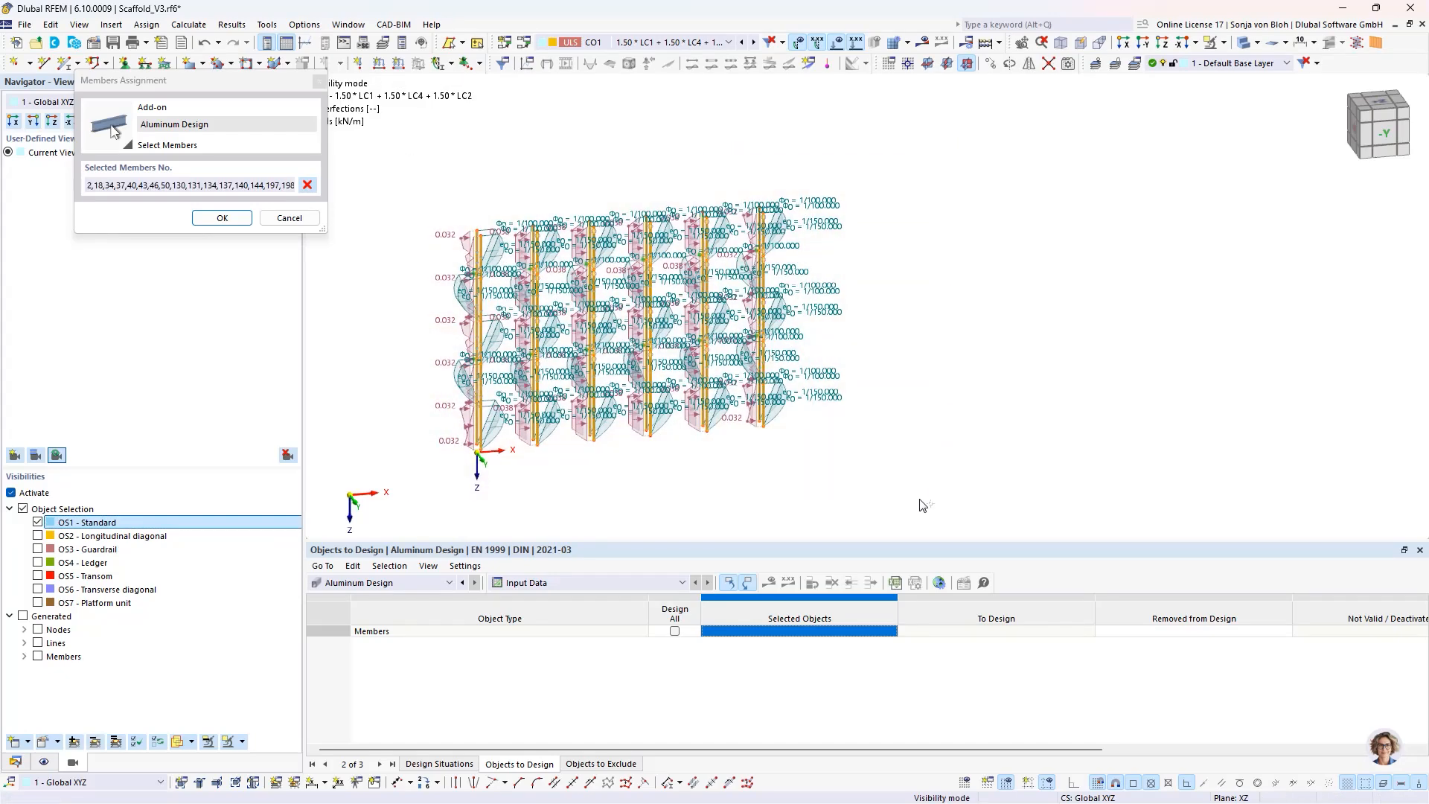
{"action": "left_click", "coordinate": [222, 219]}
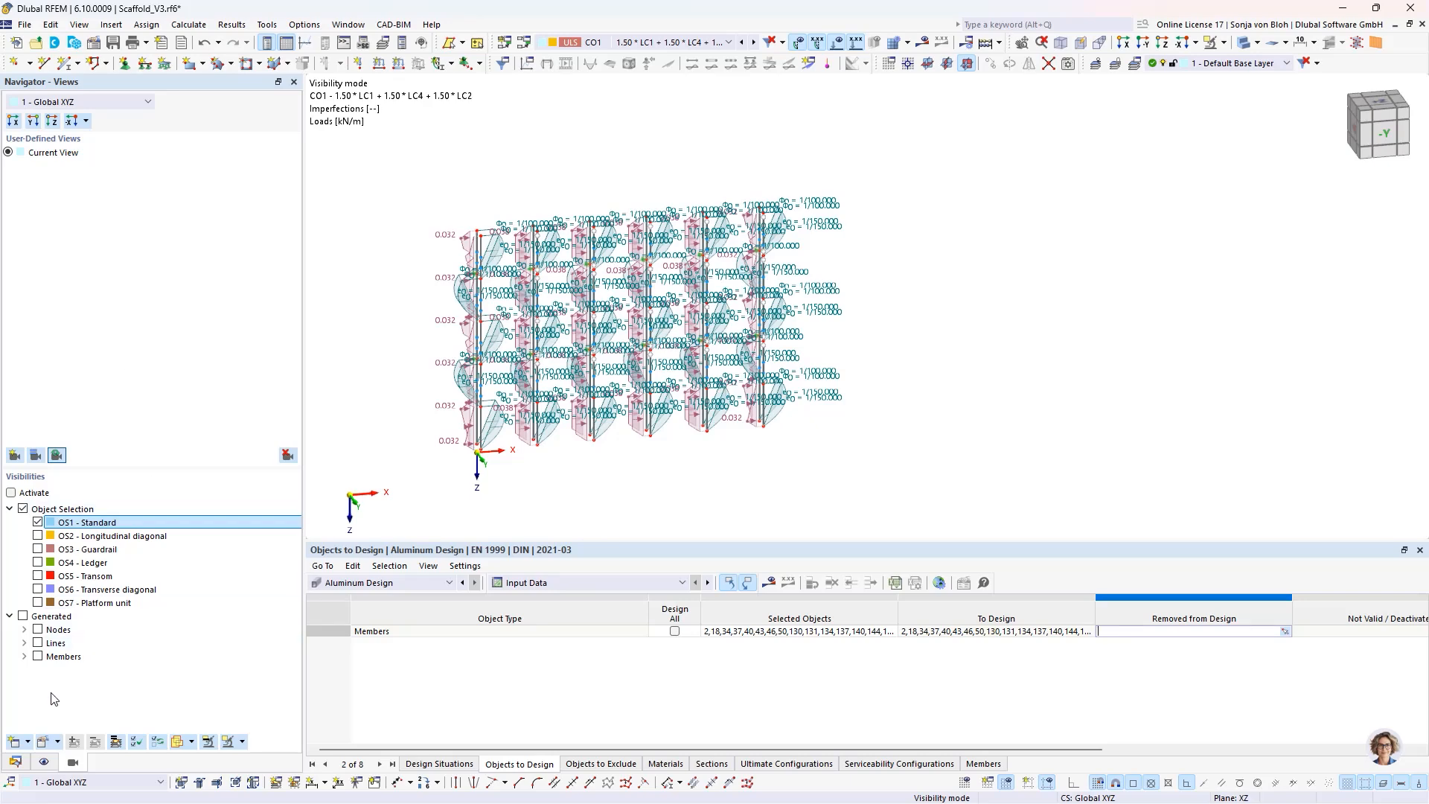
- Turn off the stability design in the Default ultimate configuration of Aluminum Design and confirm
{"action": "left_click", "coordinate": [20, 755]}
{"action": "scroll", "coordinate": [99, 559], "scroll_direction": "down", "scroll_amount": 1}
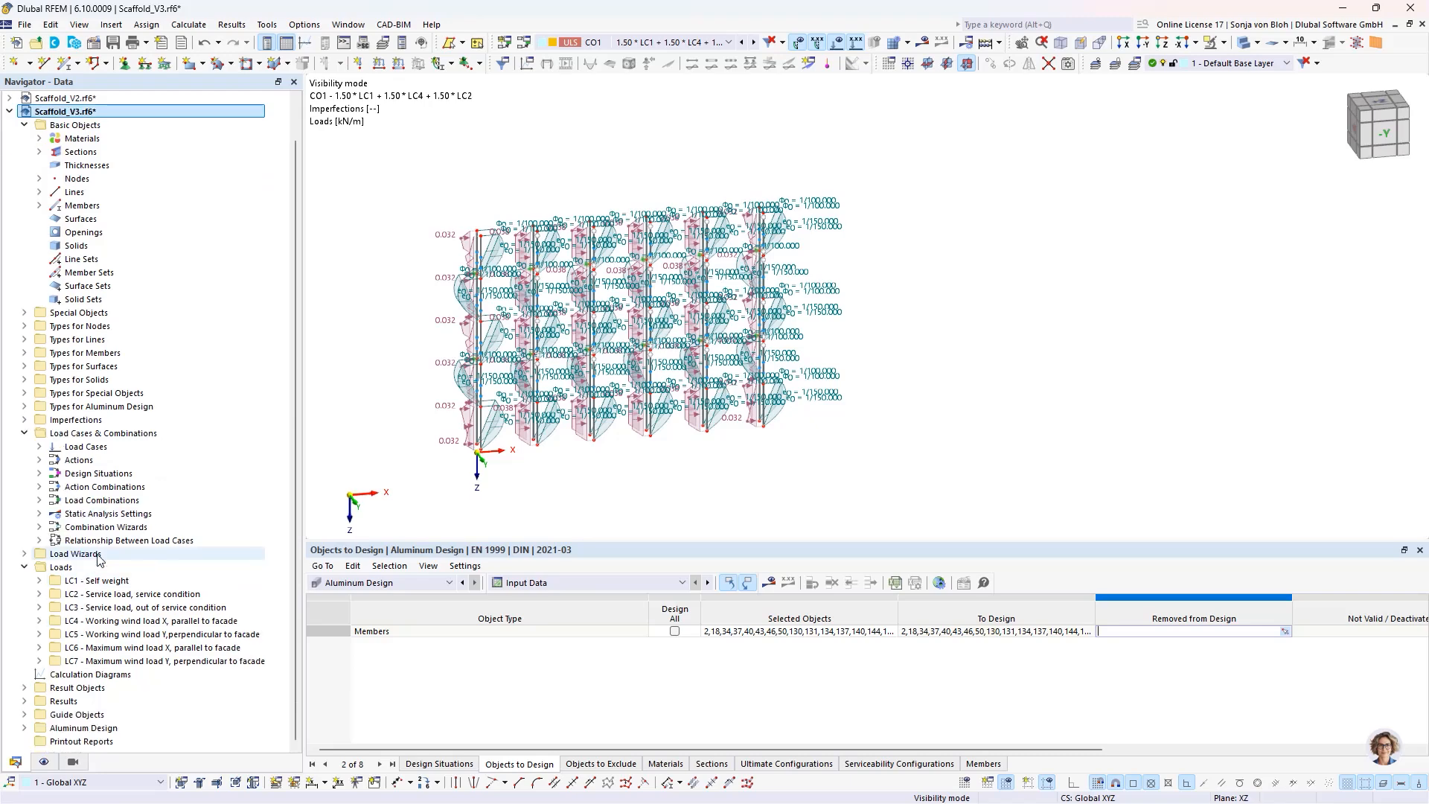
{"action": "left_click", "coordinate": [24, 727]}
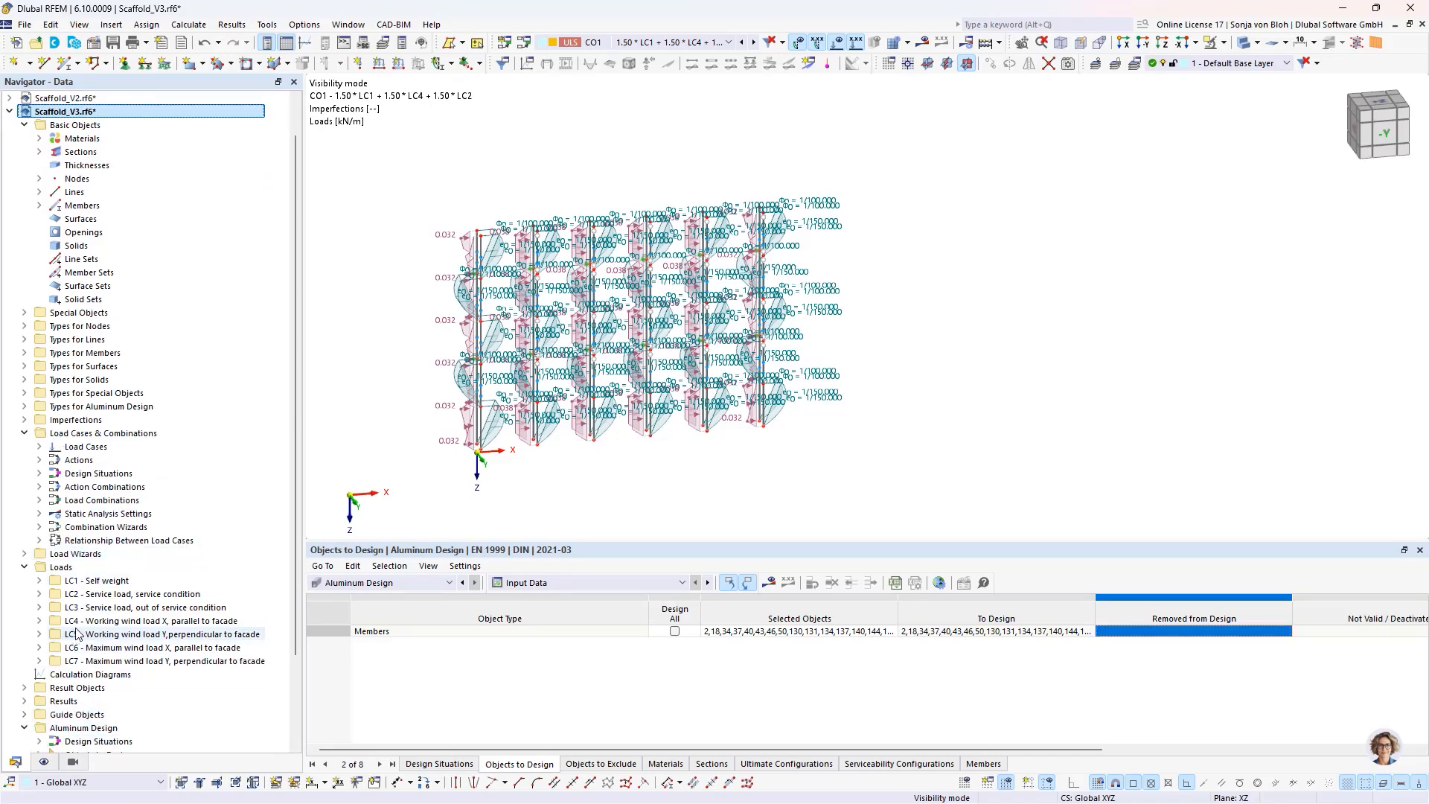
{"action": "scroll", "coordinate": [78, 633], "scroll_direction": "down", "scroll_amount": 3}
{"action": "left_click", "coordinate": [40, 714]}
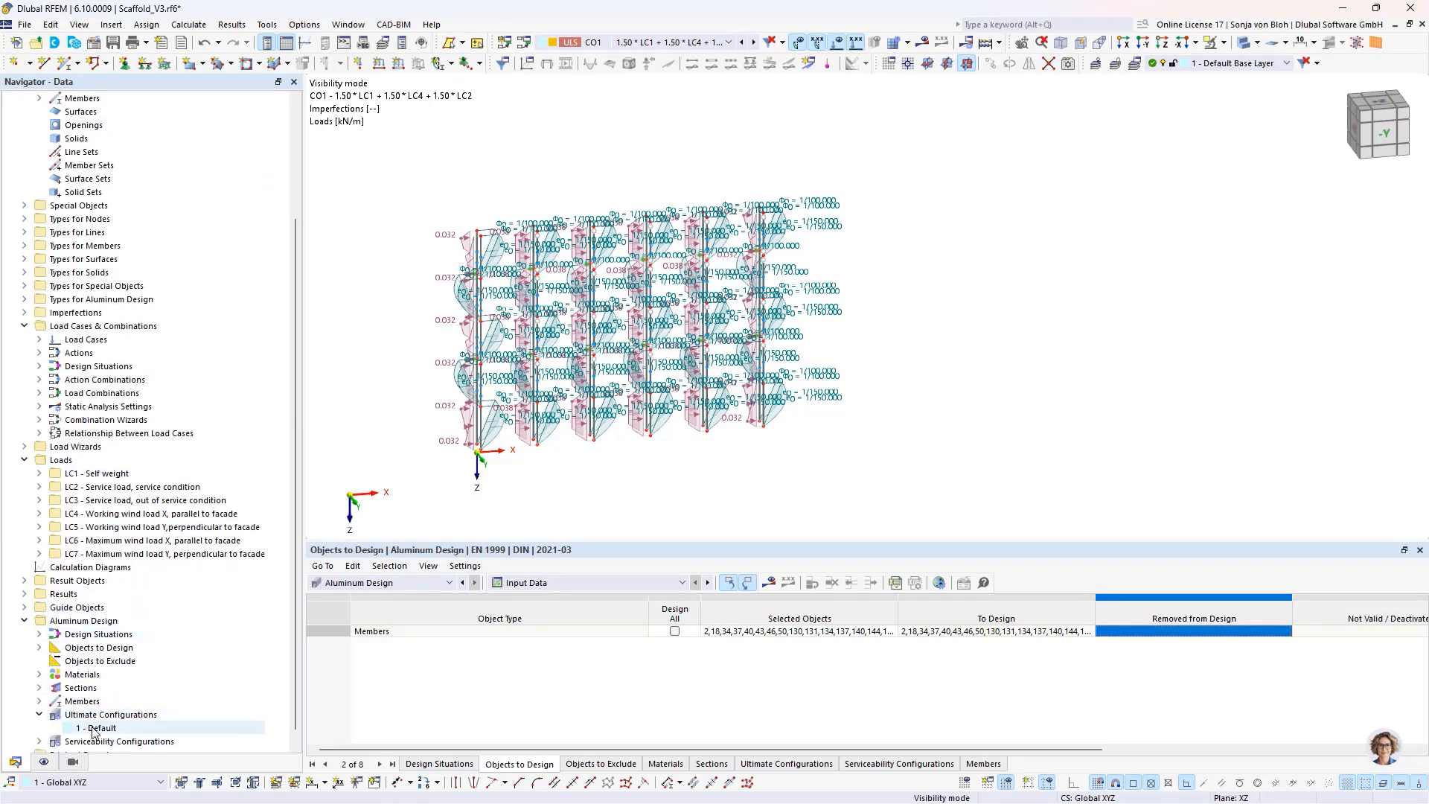
{"action": "left_click", "coordinate": [96, 728]}
{"action": "double_click", "coordinate": [97, 728]}
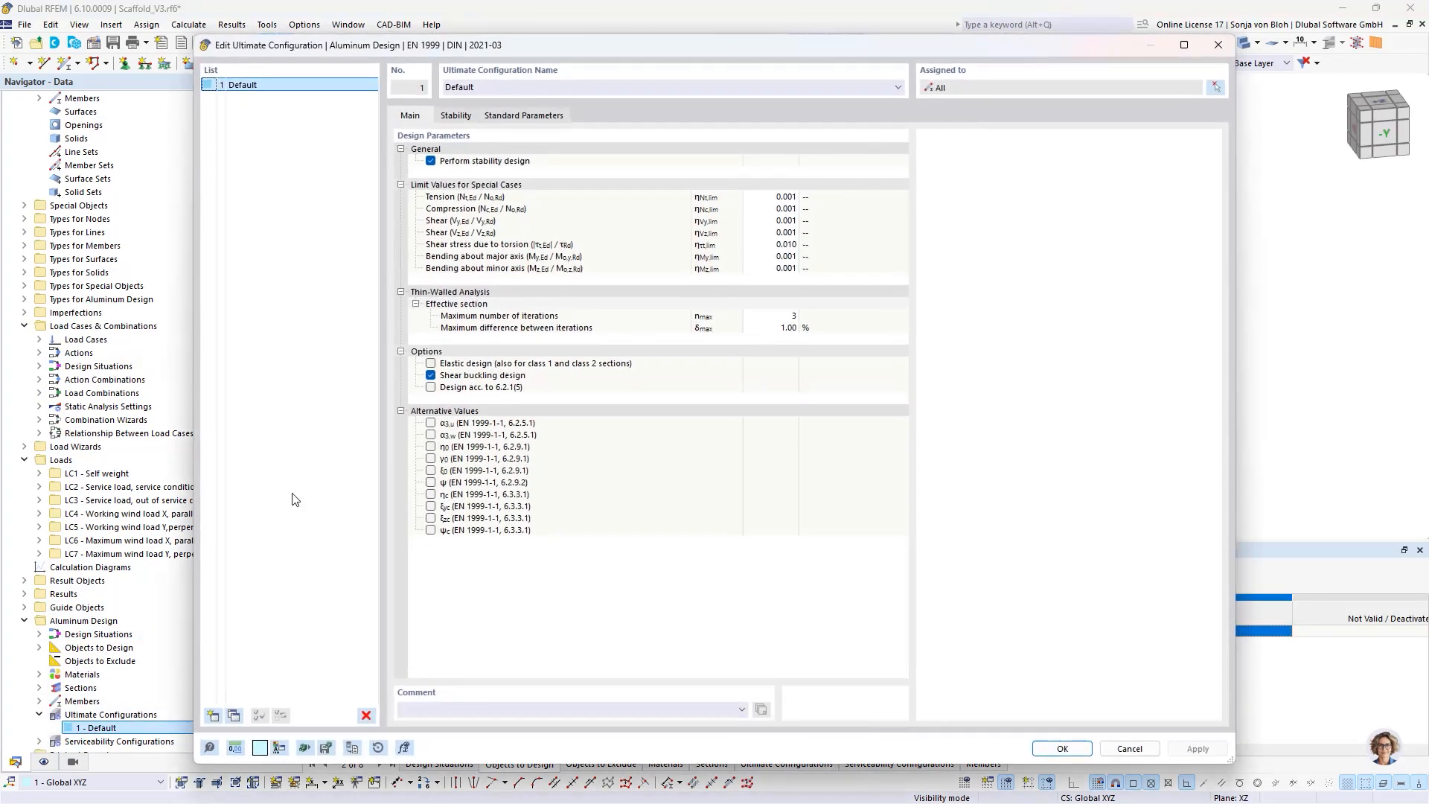
{"action": "left_click", "coordinate": [429, 163]}
{"action": "left_click", "coordinate": [429, 163]}
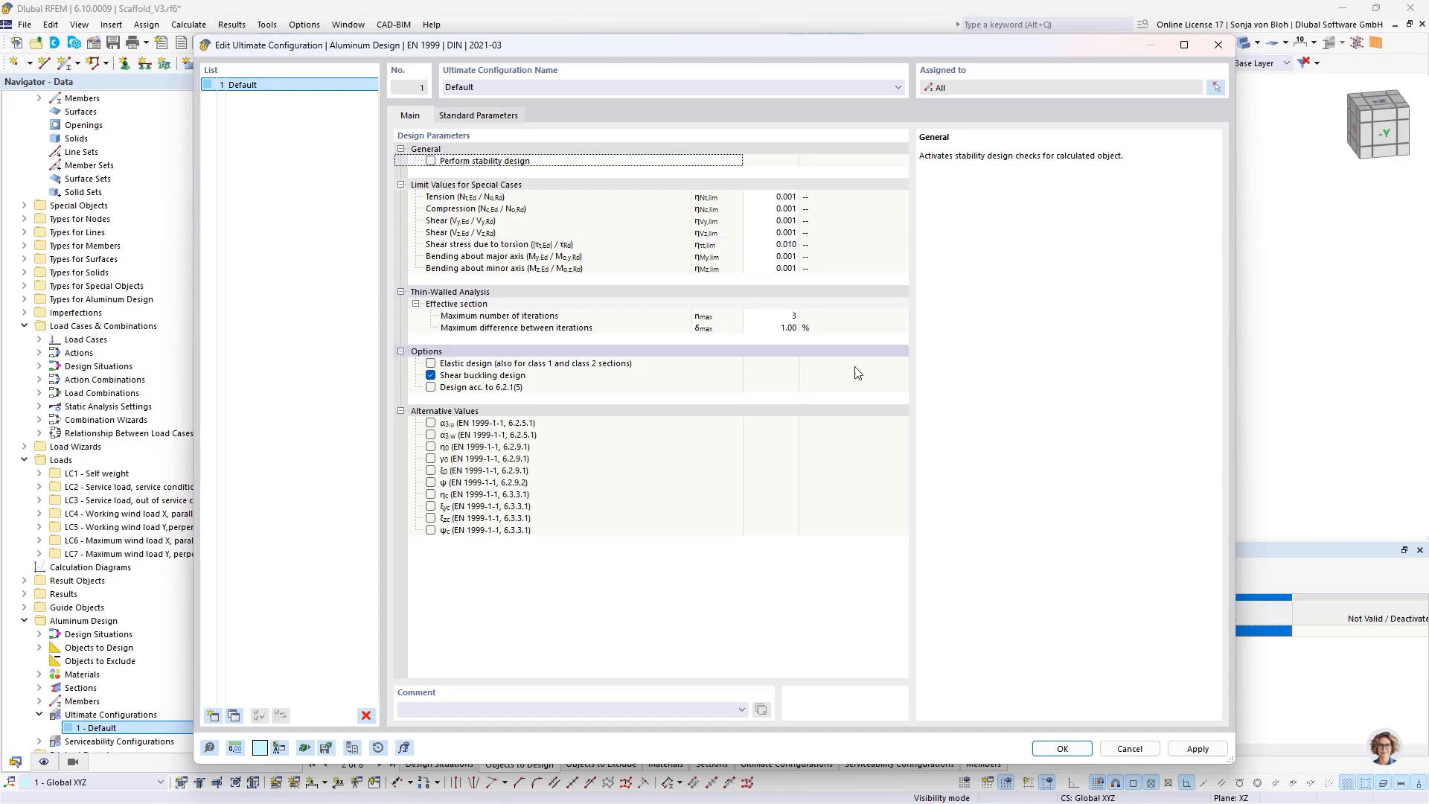
{"action": "left_click", "coordinate": [1056, 748]}
- Run the Aluminum Design calculation and enlarge the results table to show all member design ratios by design situation
{"action": "left_click", "coordinate": [768, 582]}
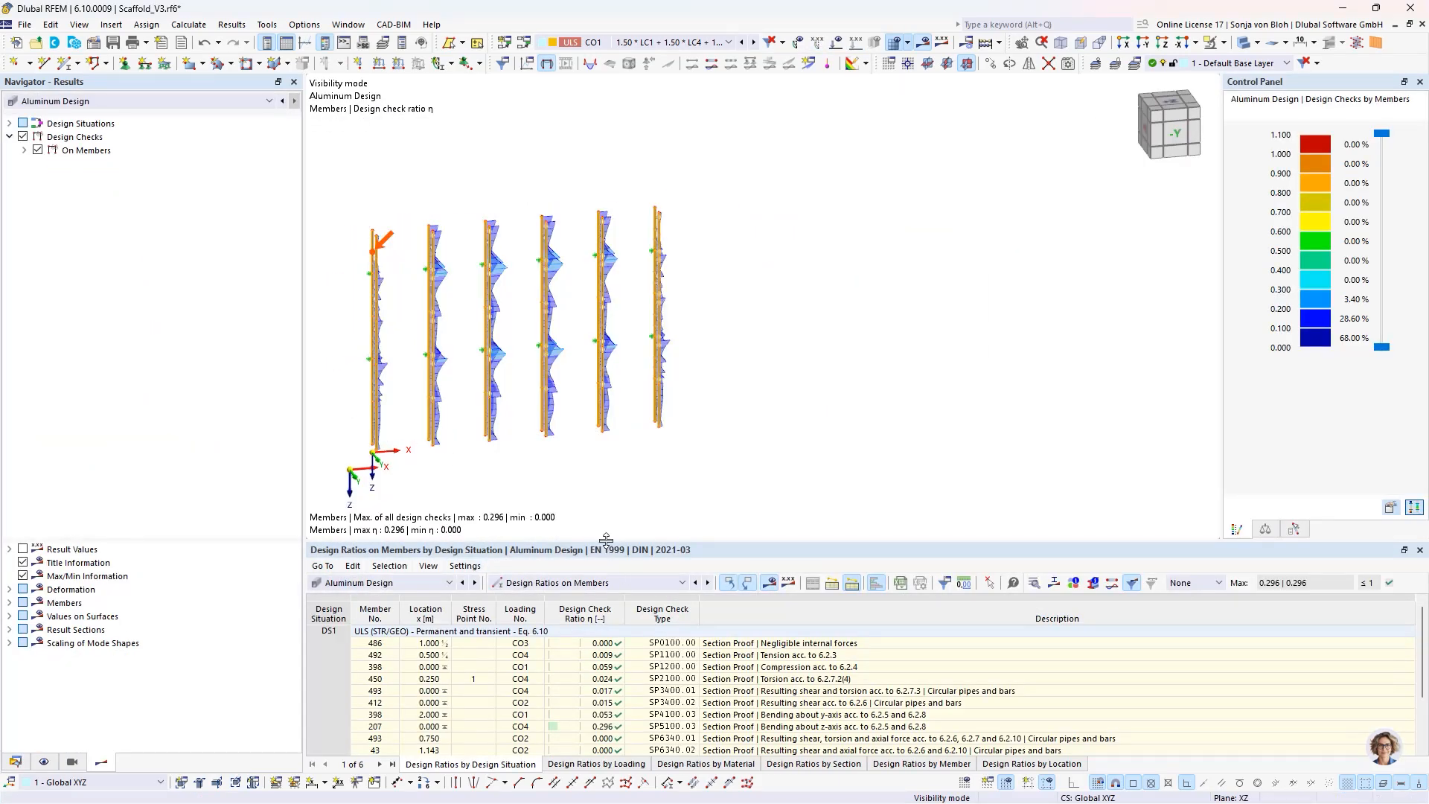
{"action": "left_click_drag", "start_coordinate": [615, 536], "coordinate": [615, 420]}
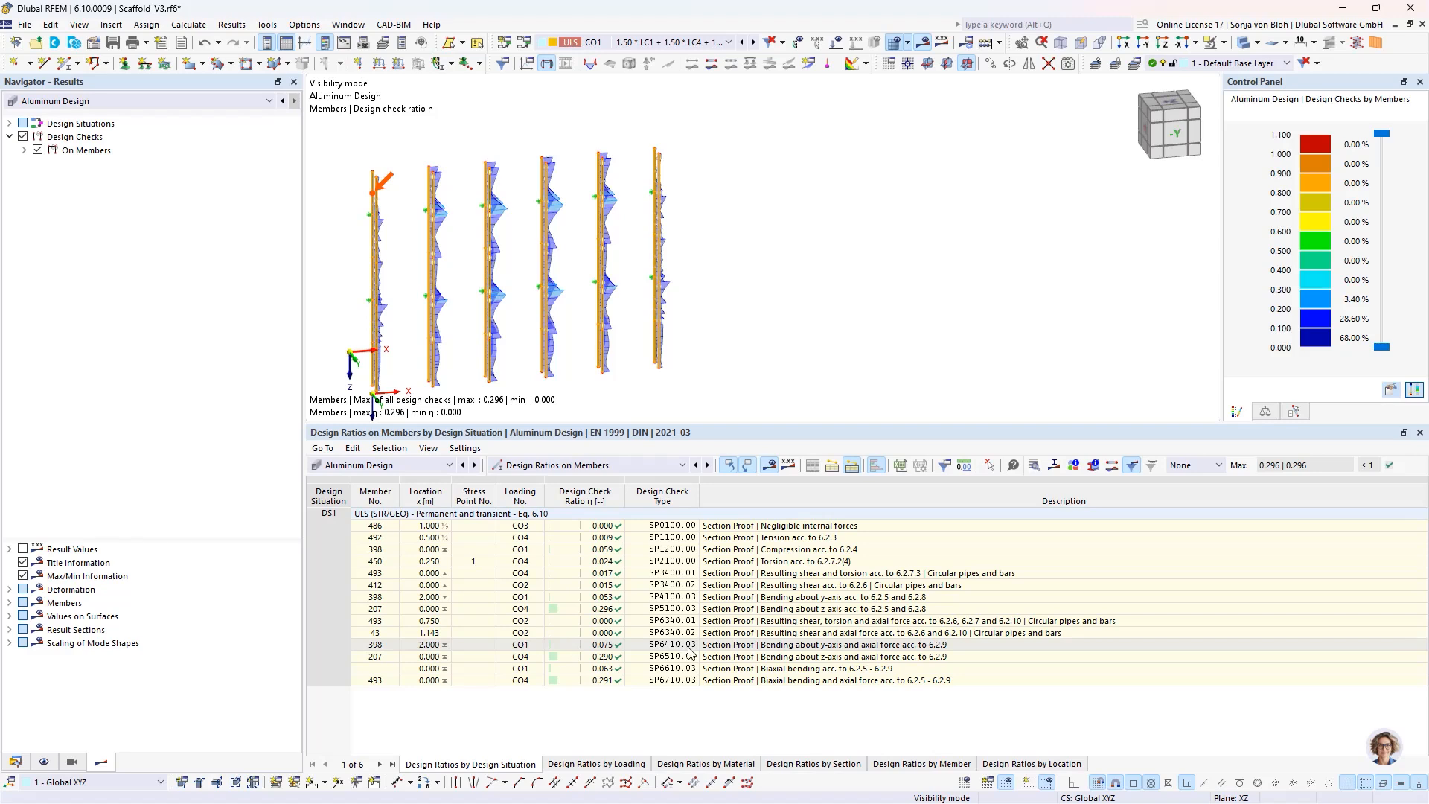